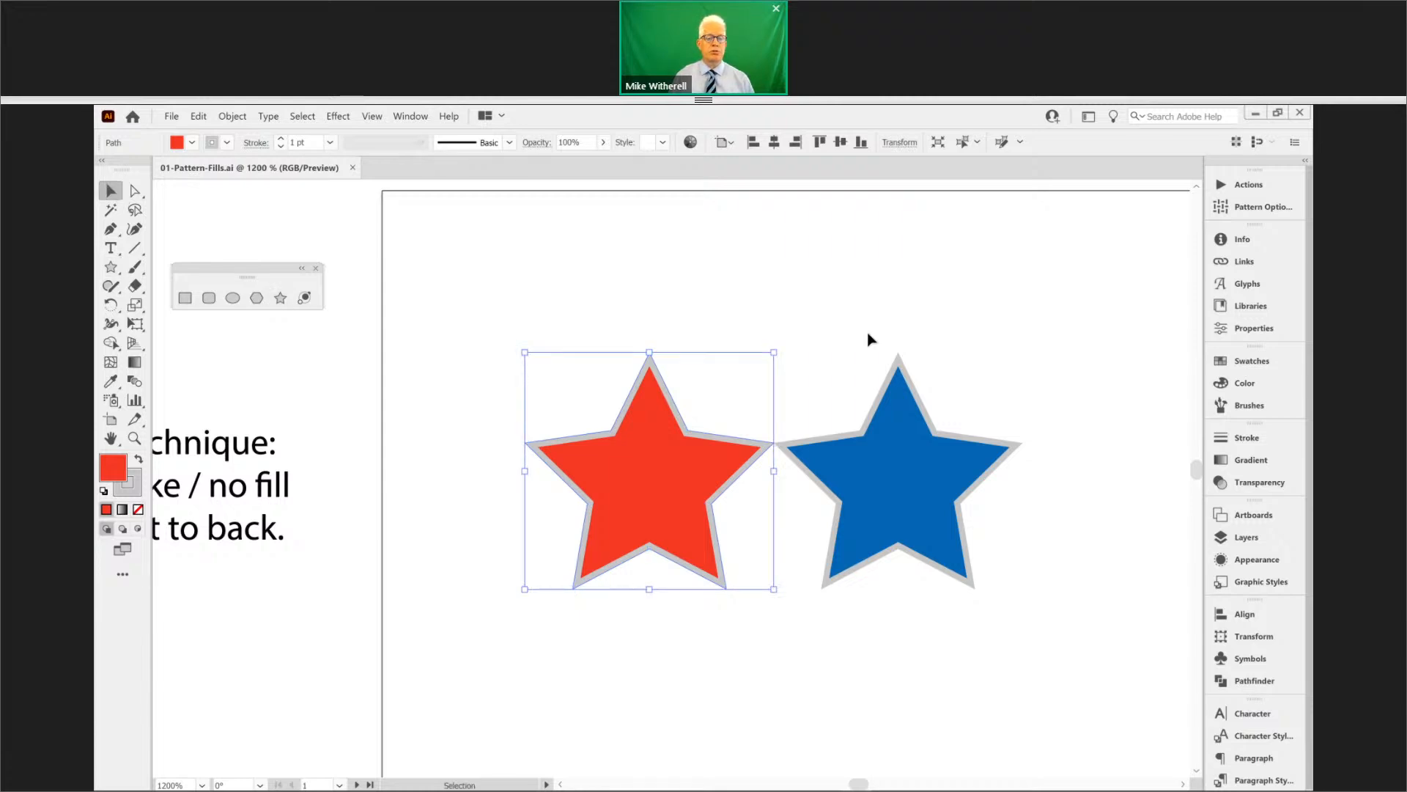
- Create a new pattern swatch from the red star artwork
left_click(1244, 361)
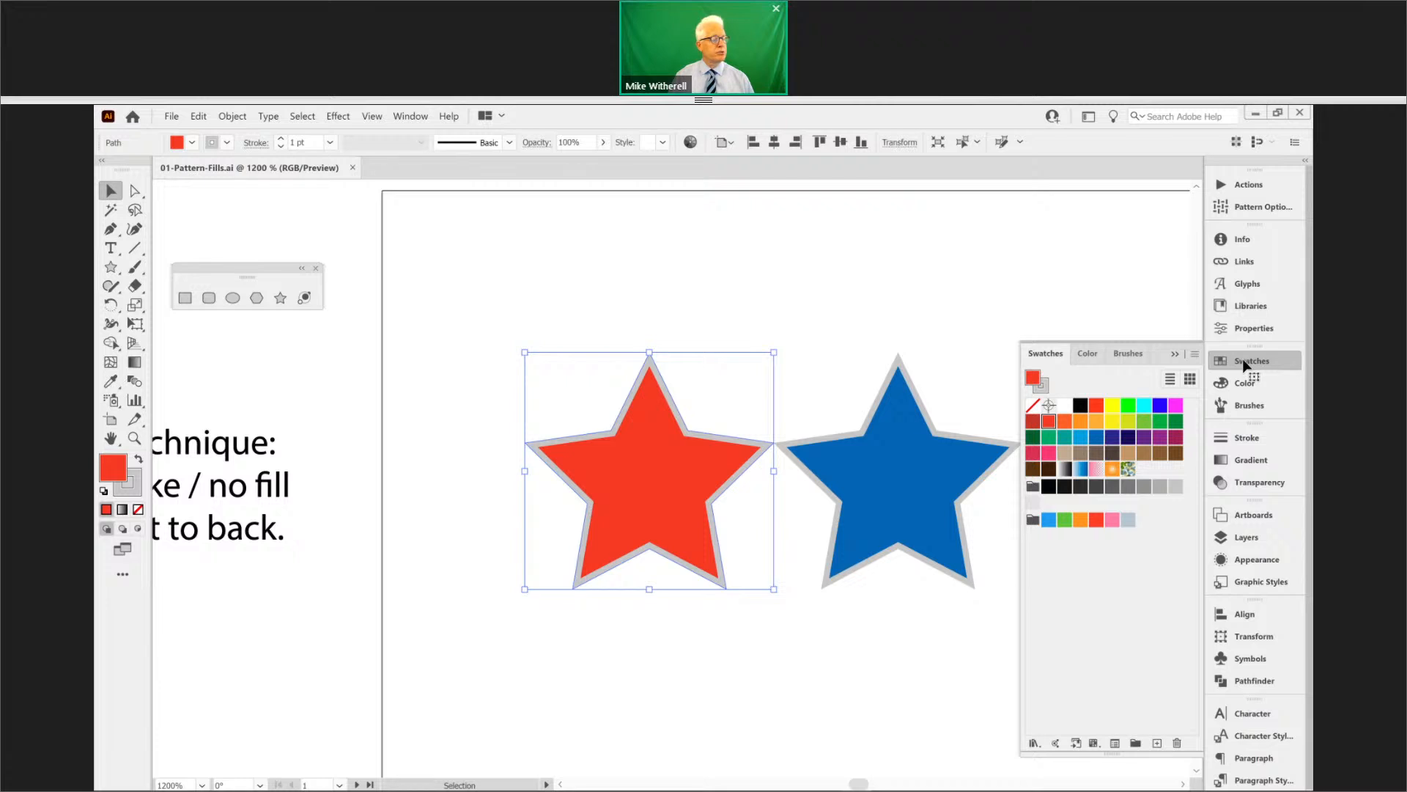
left_click_drag(705, 457, 1153, 476)
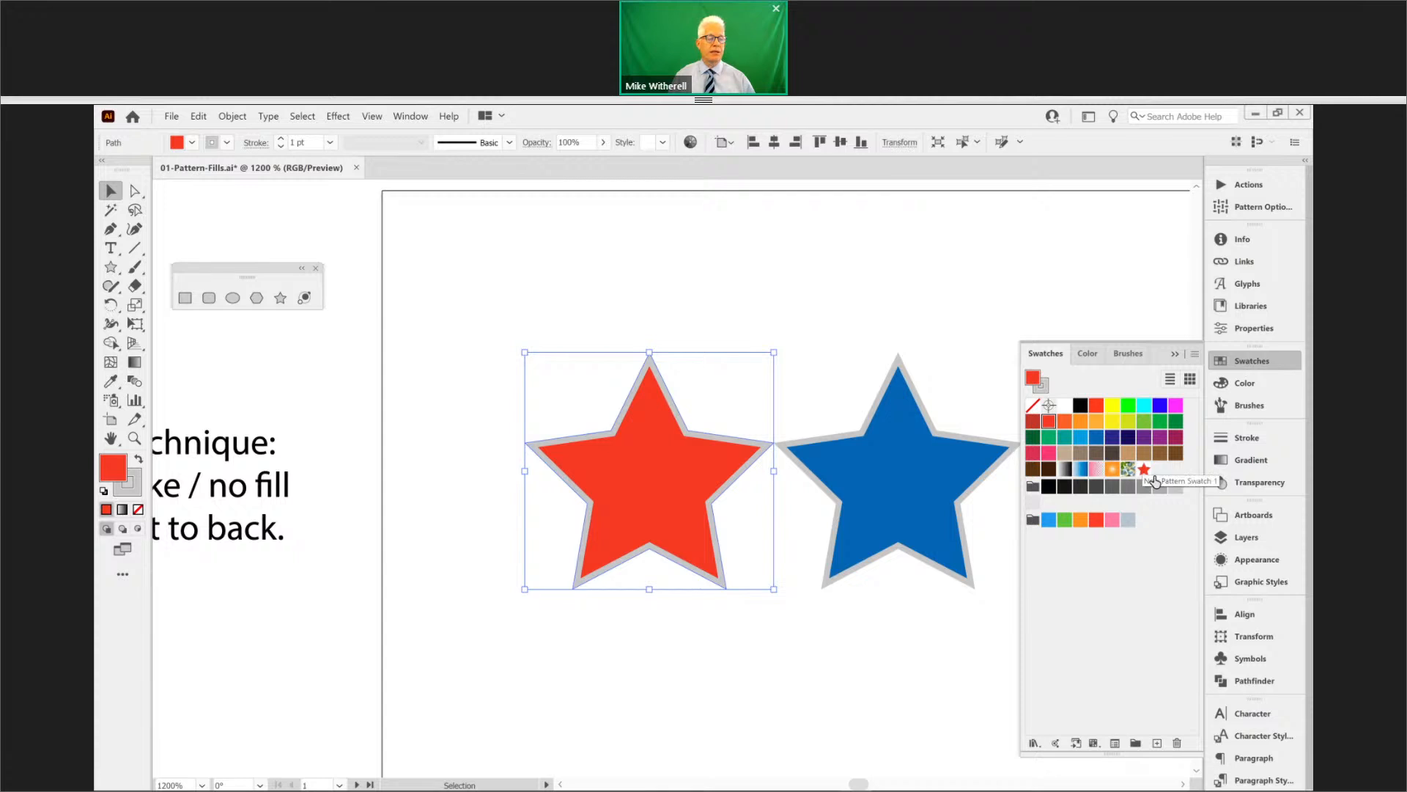
- Fill the selected star with the new star pattern, open that pattern for editing and name it Red Star
left_click(1152, 476)
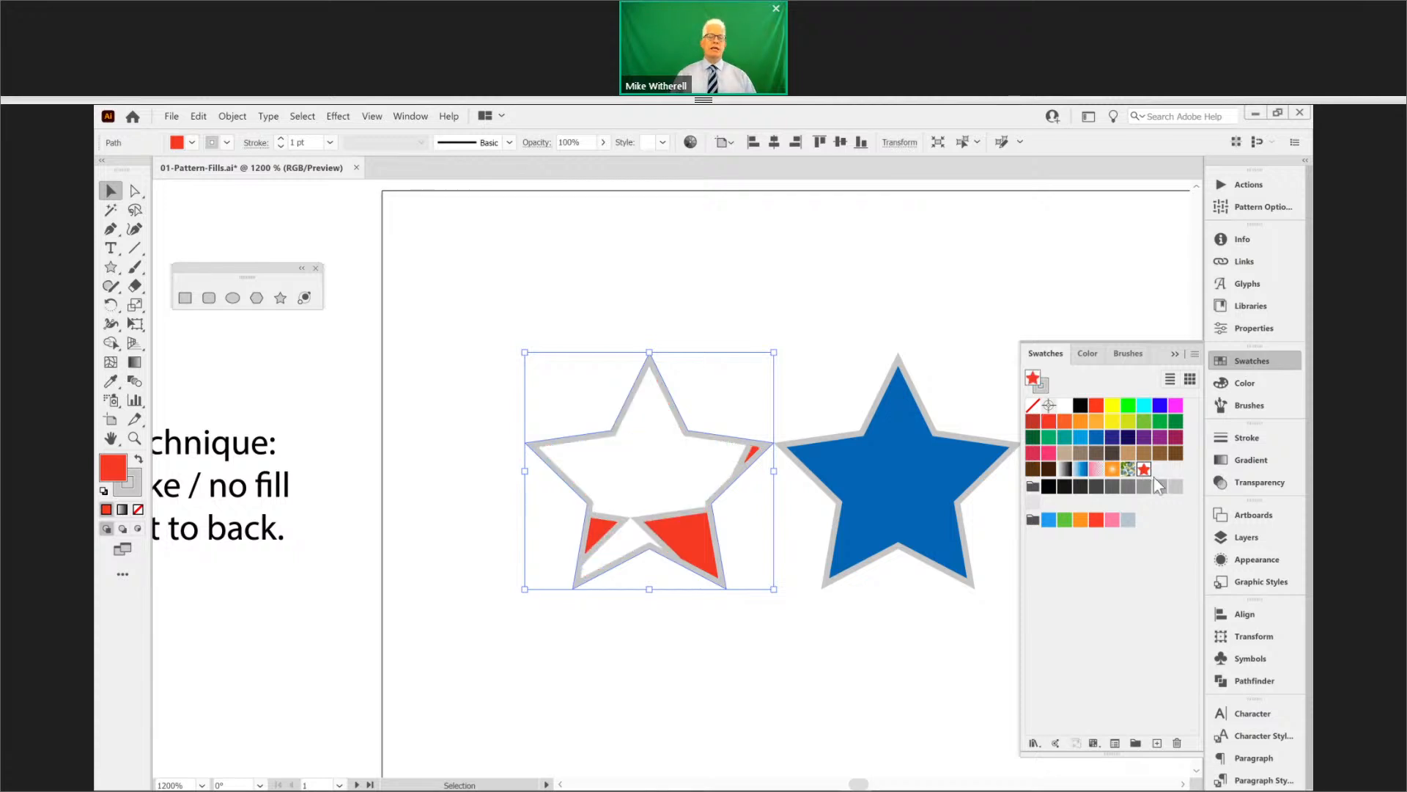
double_click(1153, 476)
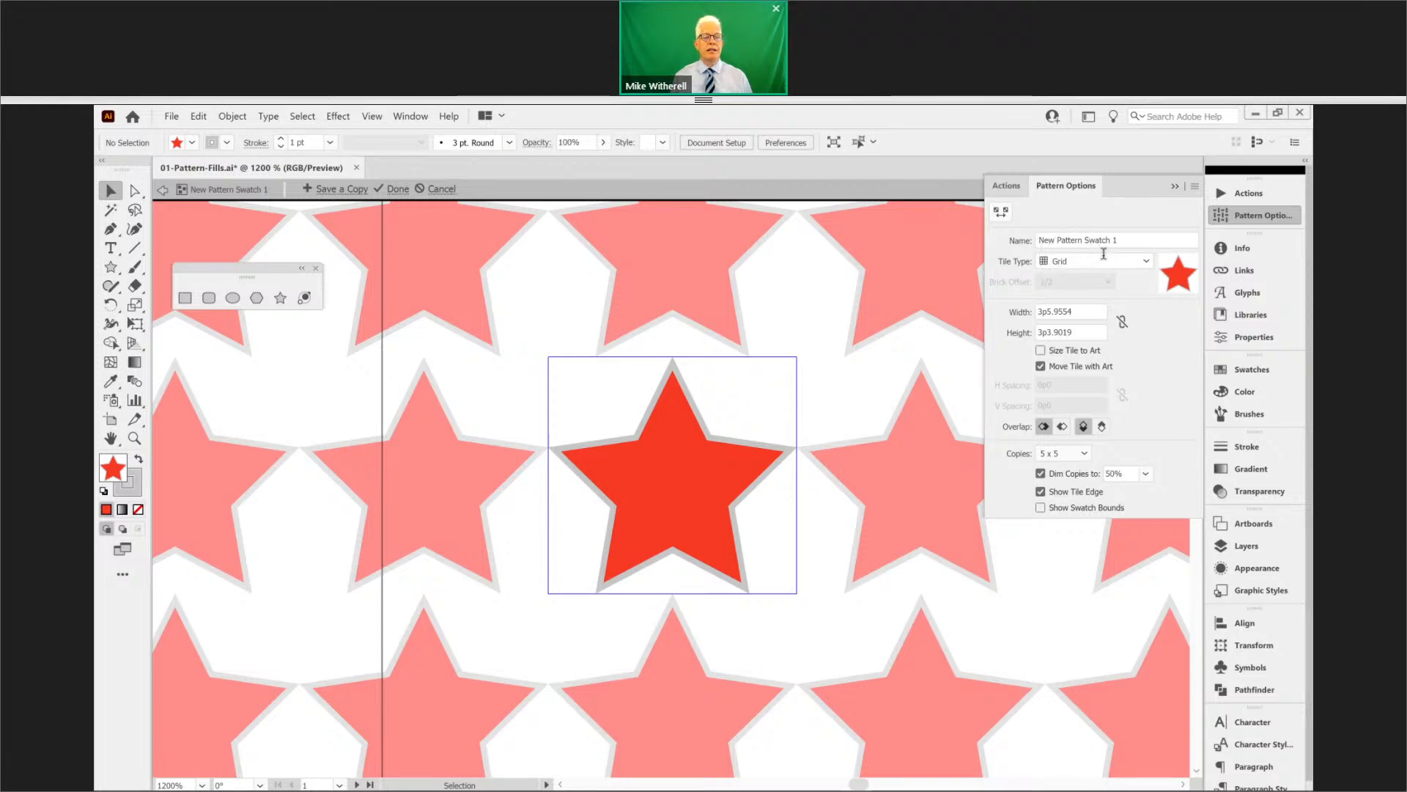
left_click_drag(1125, 239, 1056, 239)
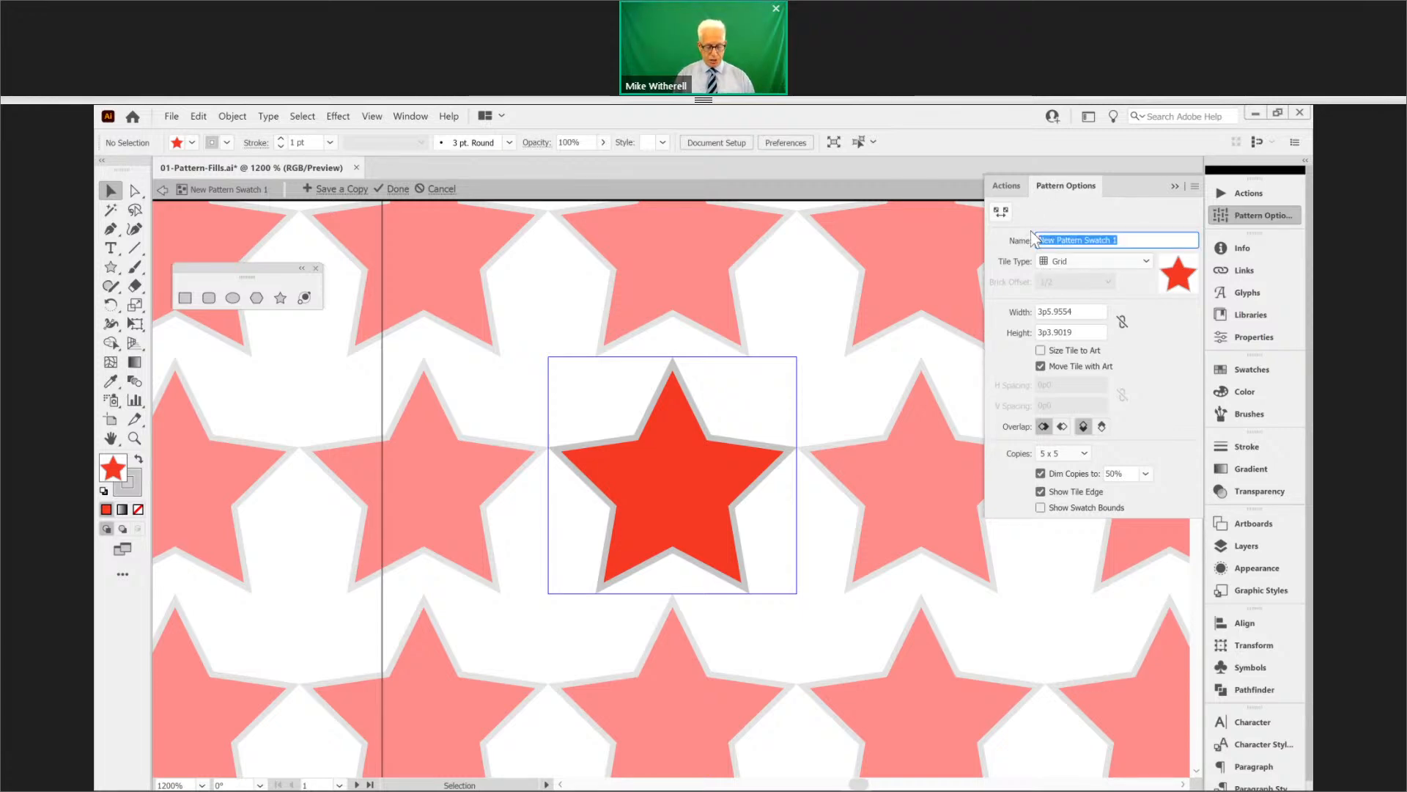
type("Red ")
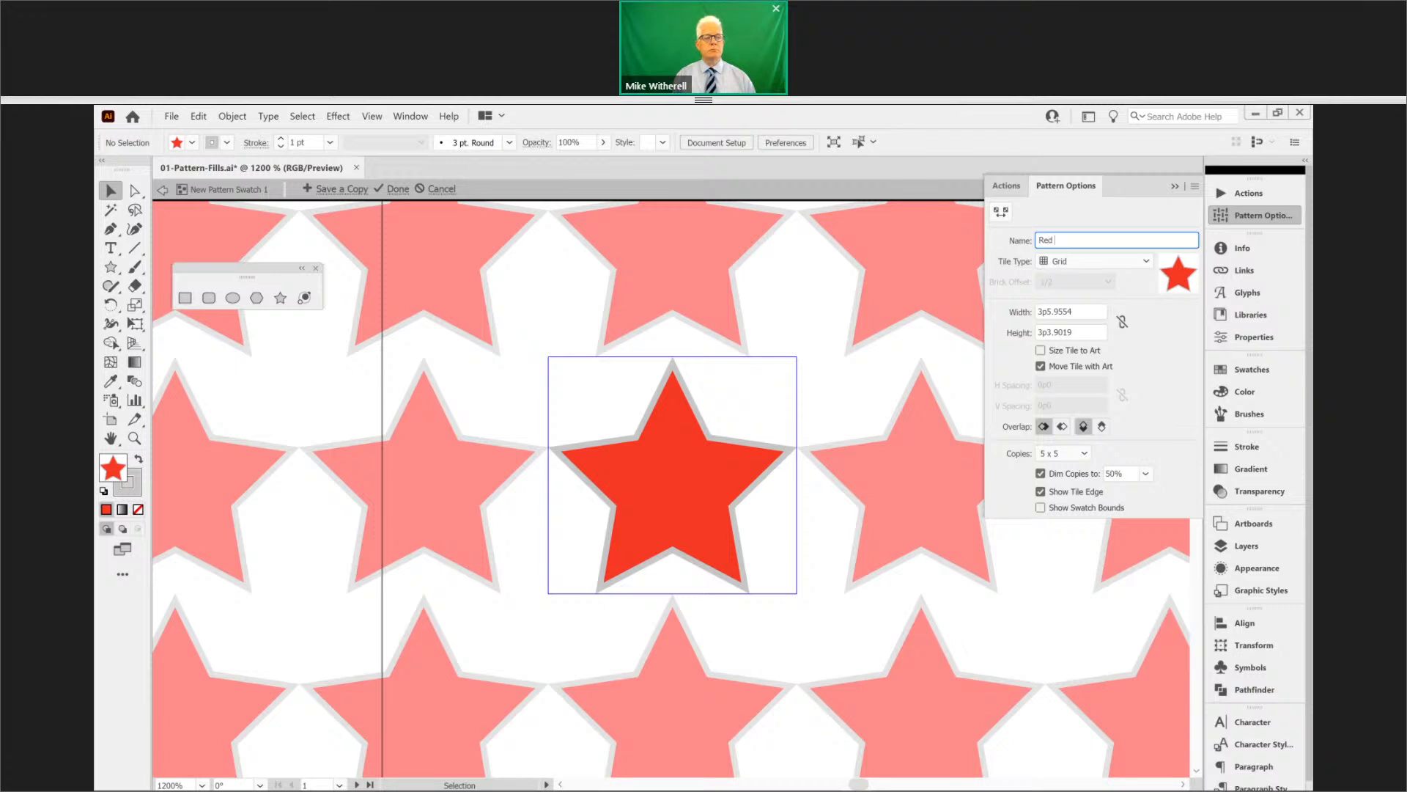
type("Star")
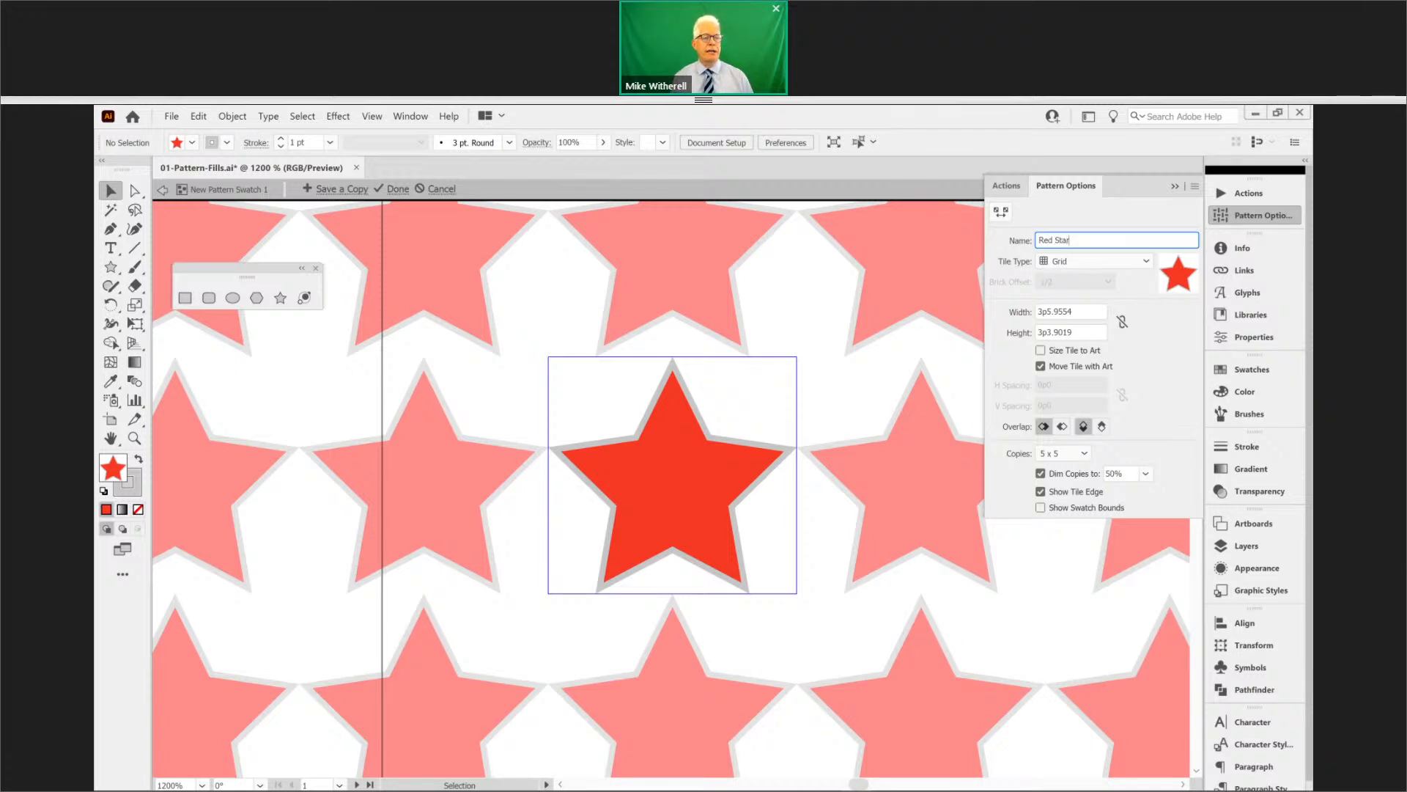
- Try the Brick by Row and Brick by Column tile types, and settle on Hex by Column for the pattern
left_click(1067, 262)
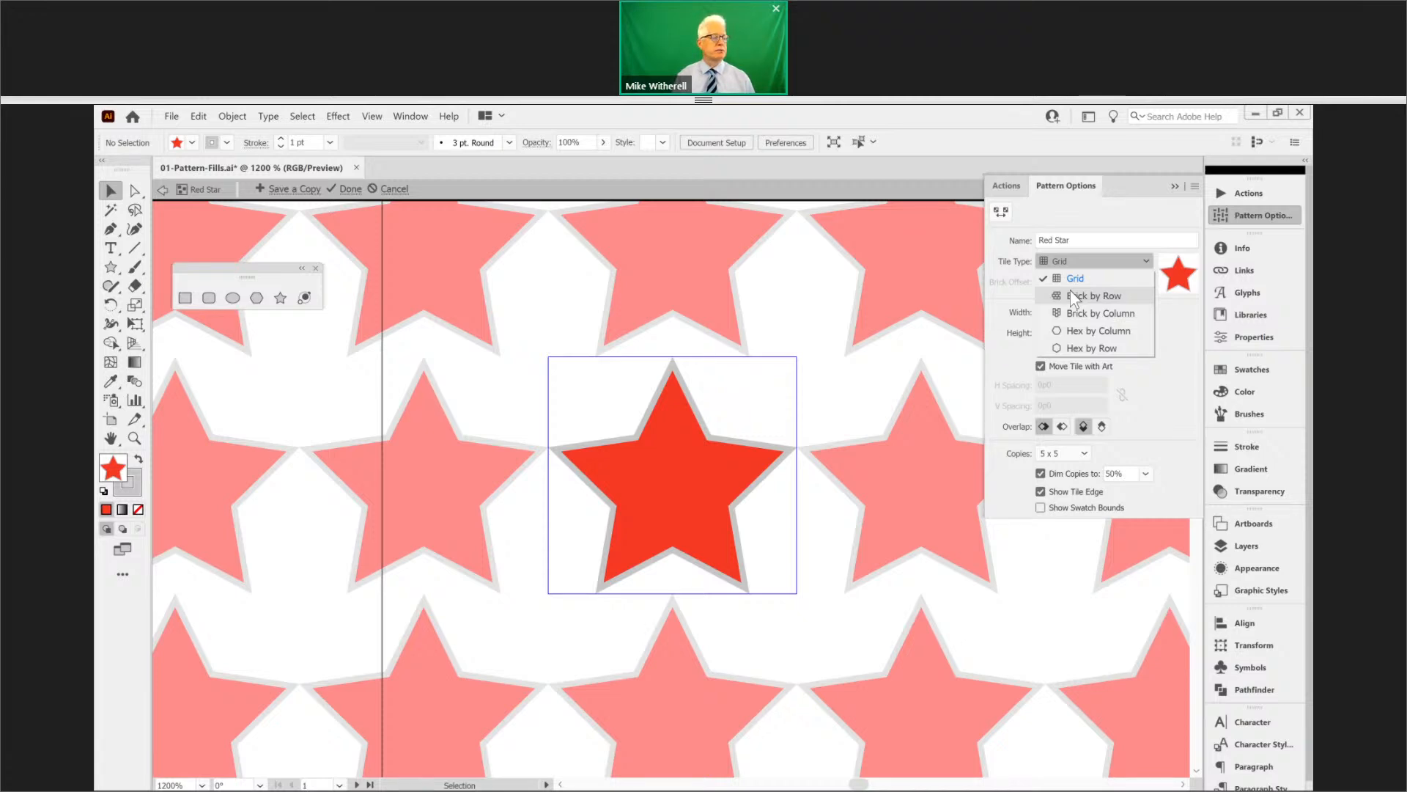
left_click(1074, 296)
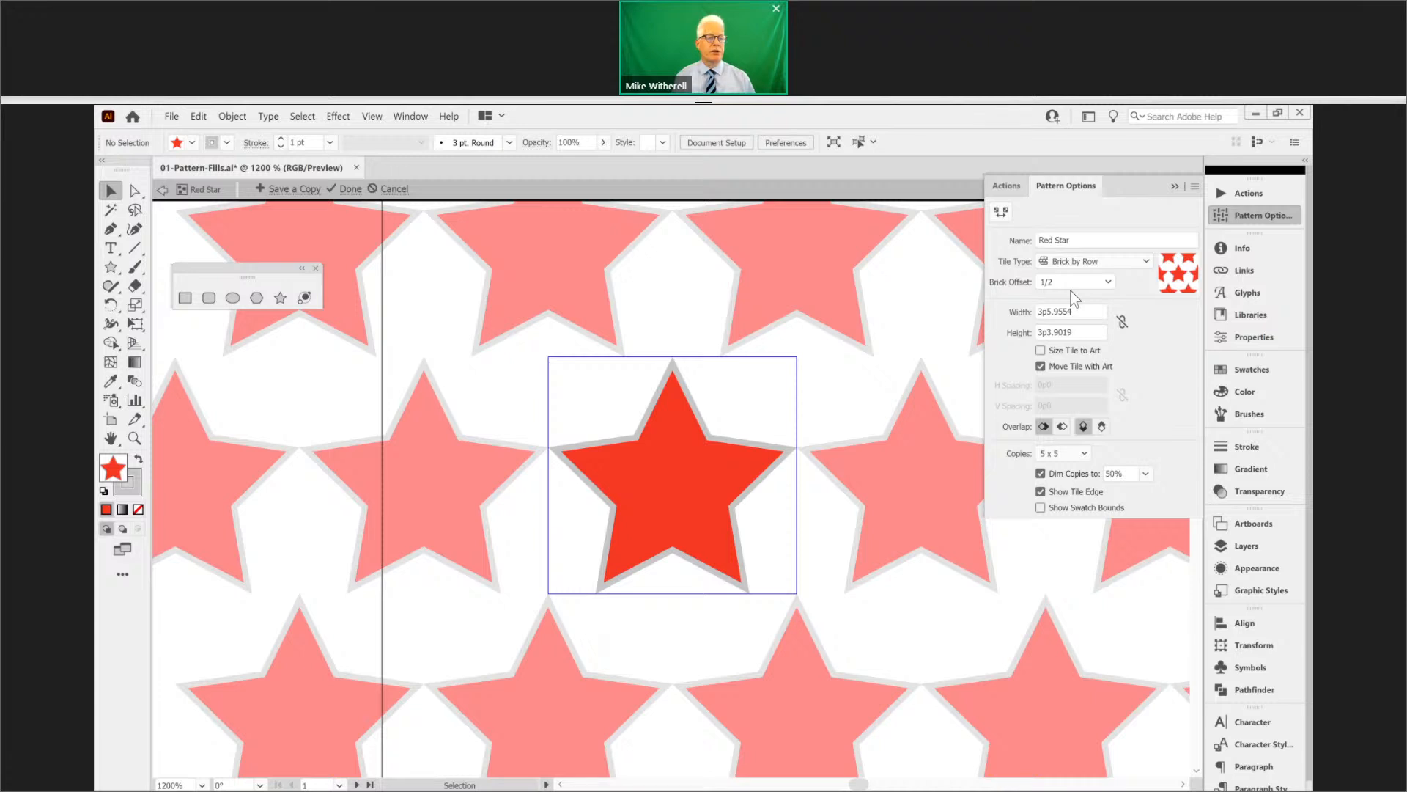
left_click(1083, 264)
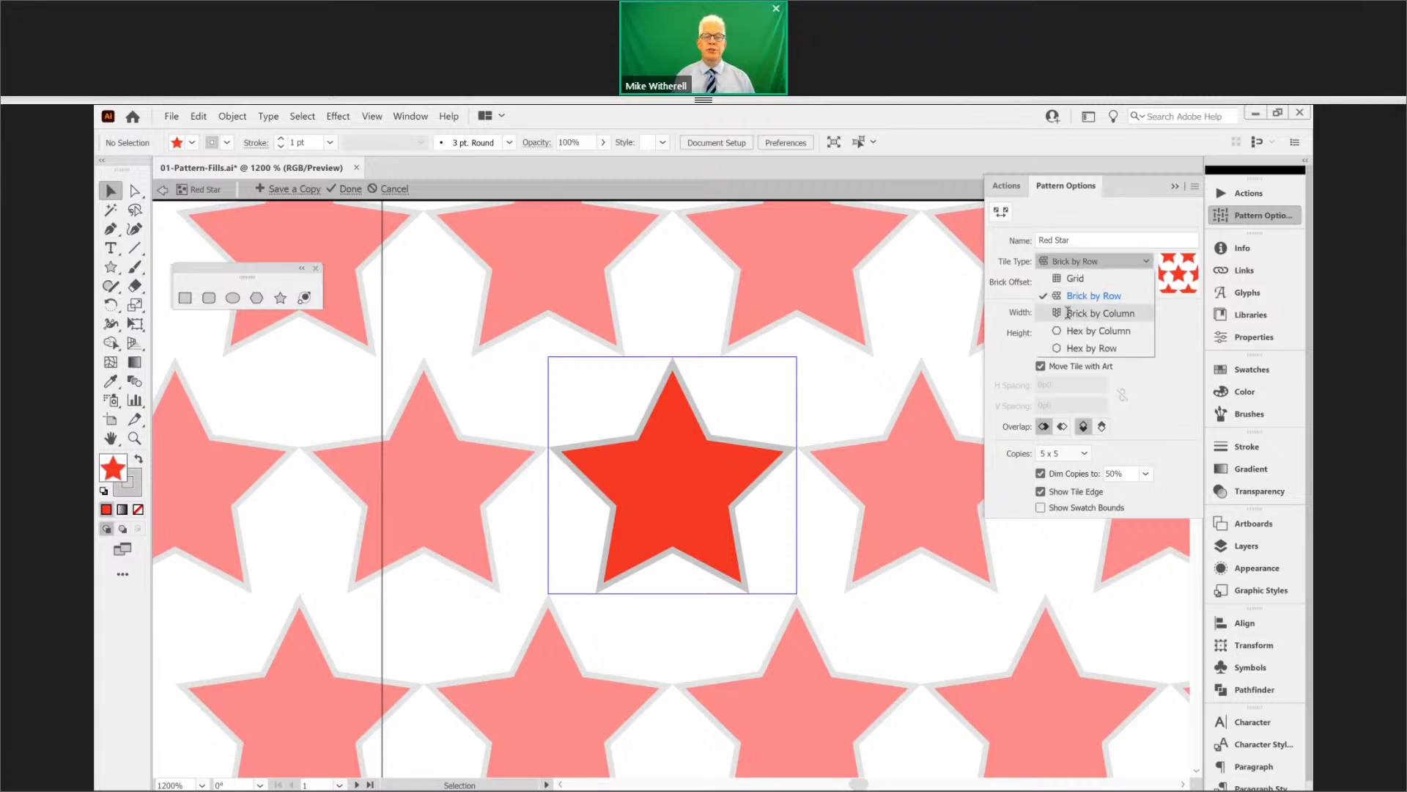
left_click(1068, 313)
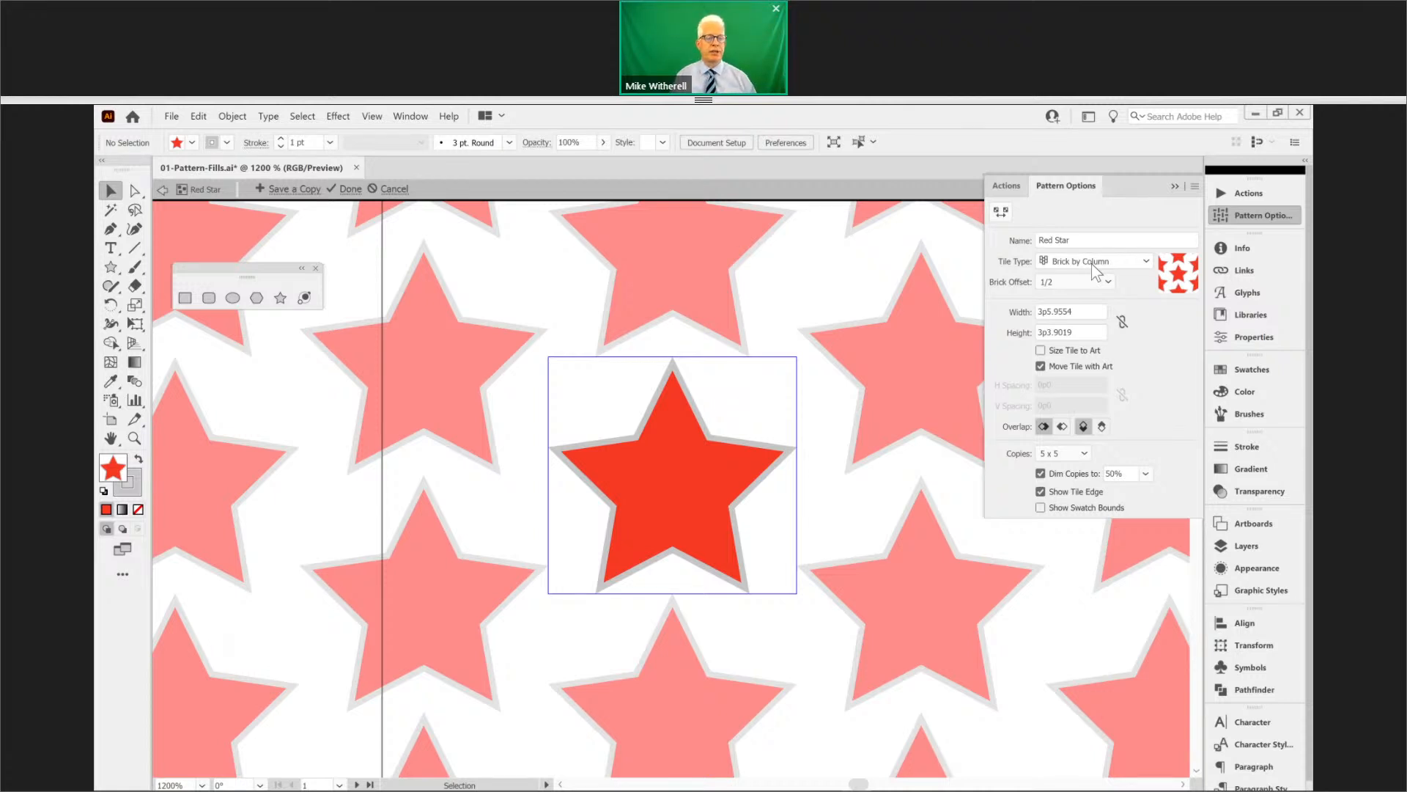
left_click(1092, 262)
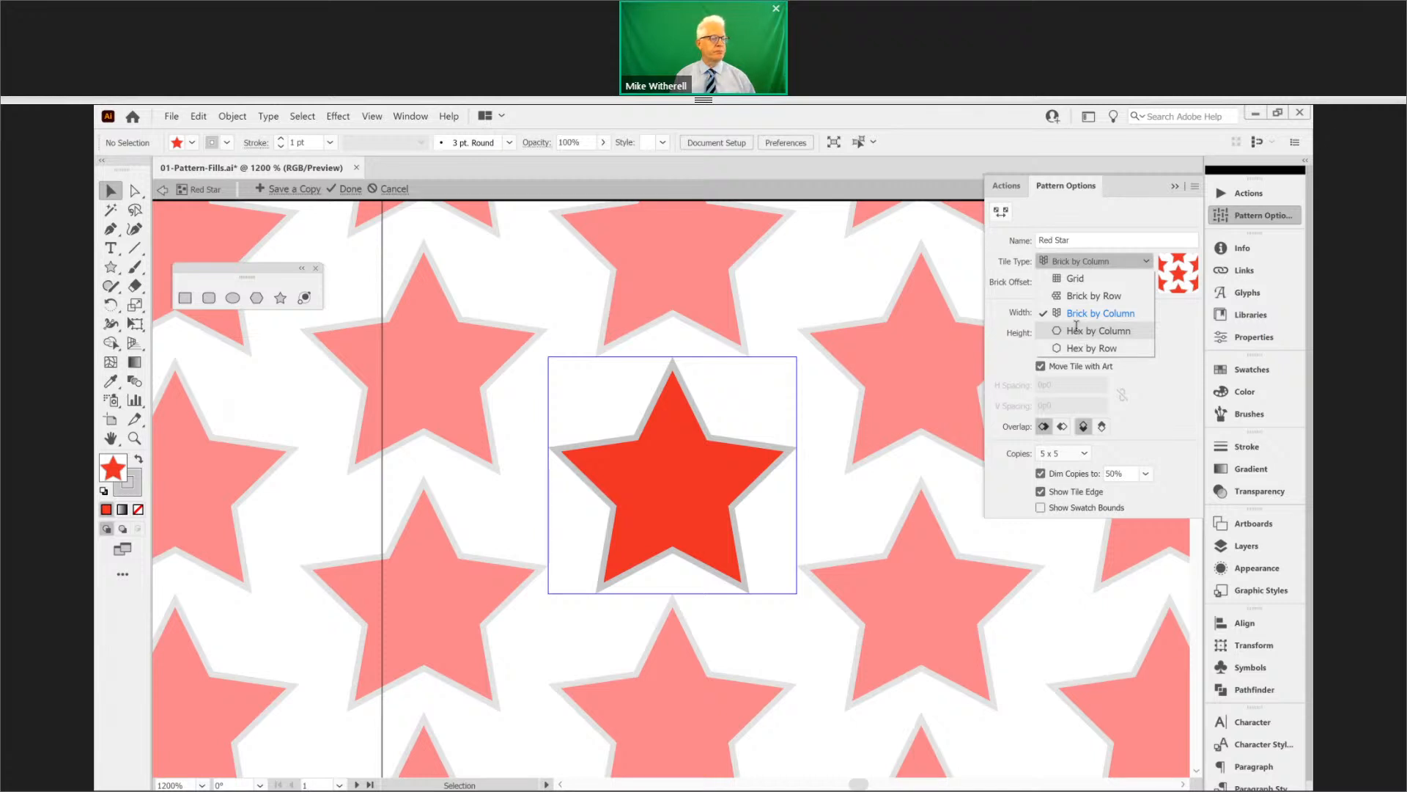
left_click(1076, 329)
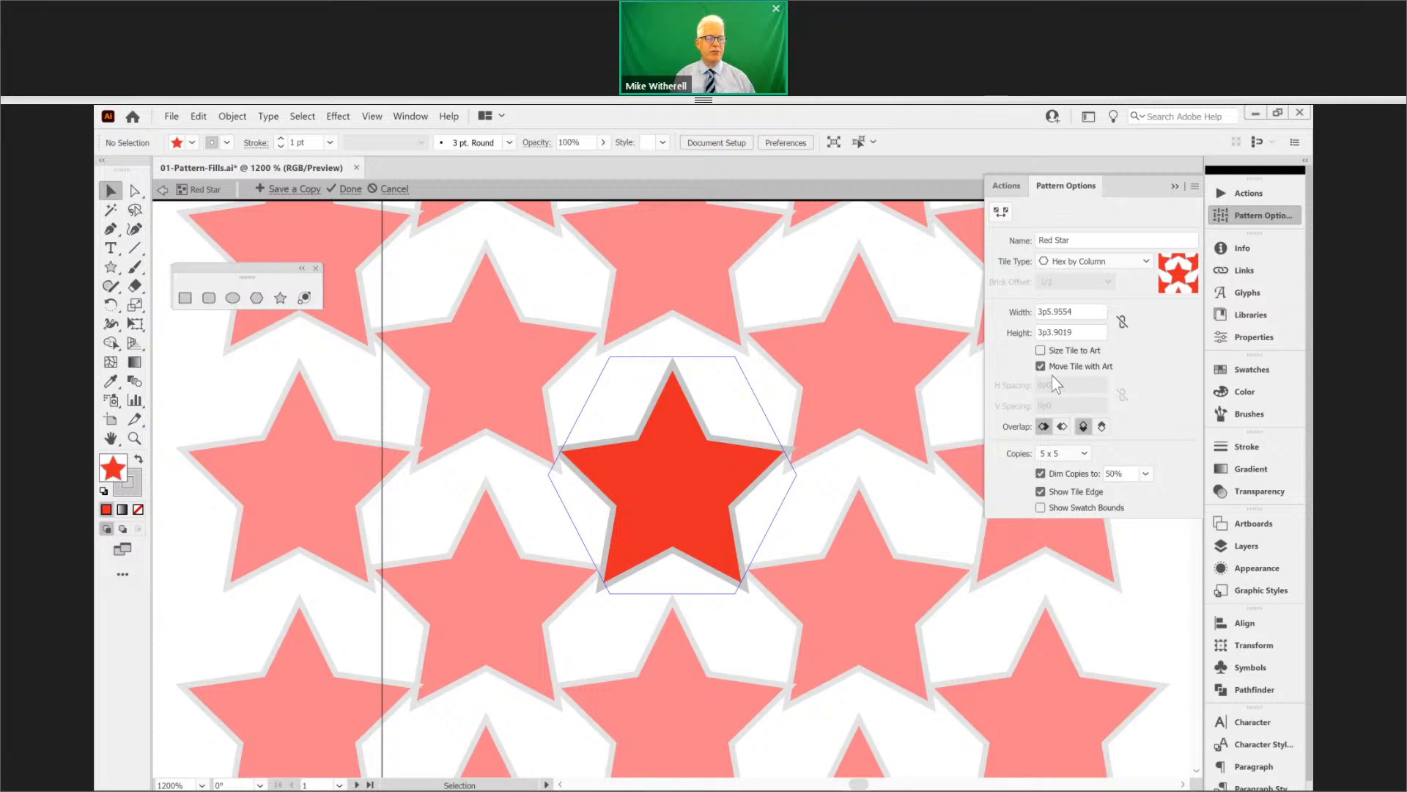
- Widen the spacing between the star columns by setting the pattern tile's width to 3p11
left_click_drag(1079, 311, 1040, 321)
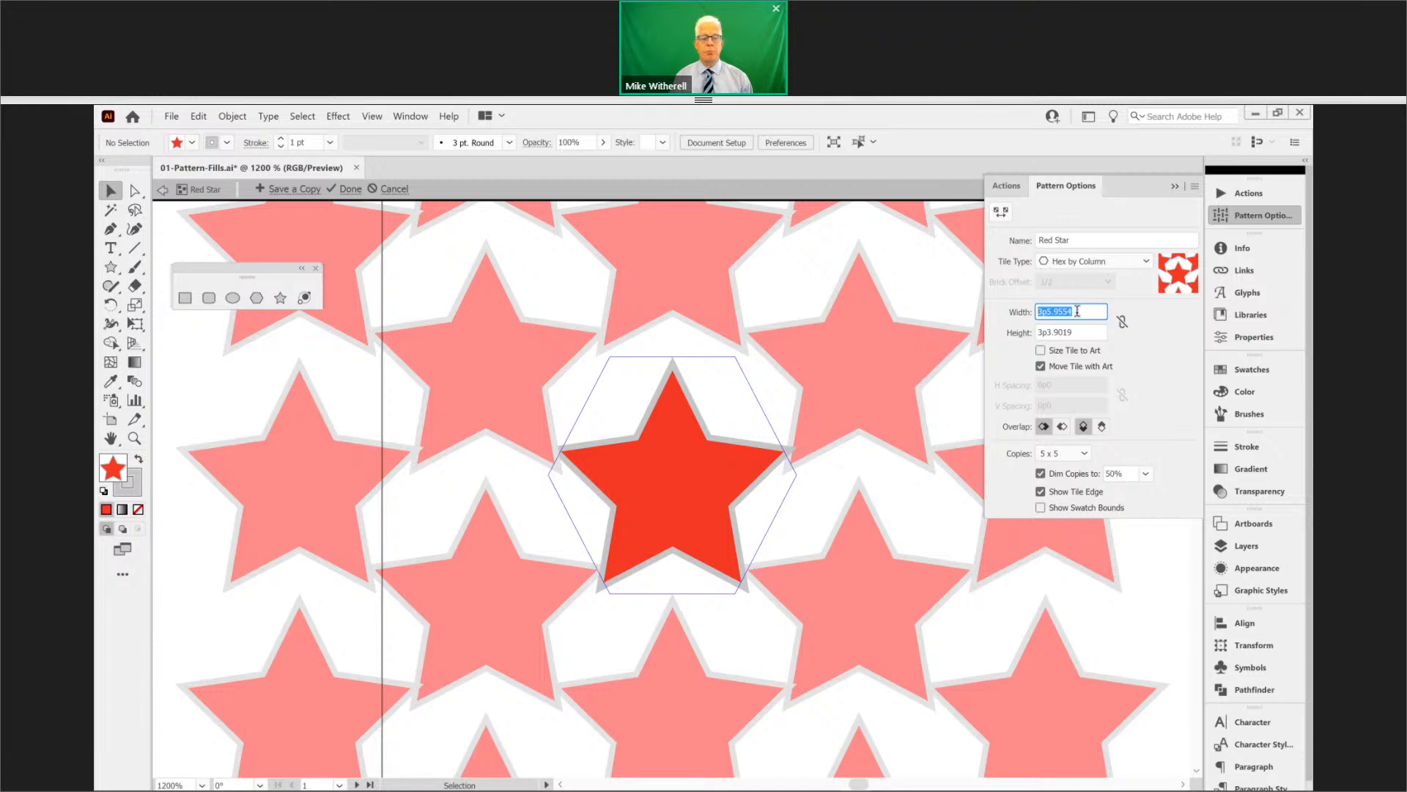
type("3p6")
key("Return")
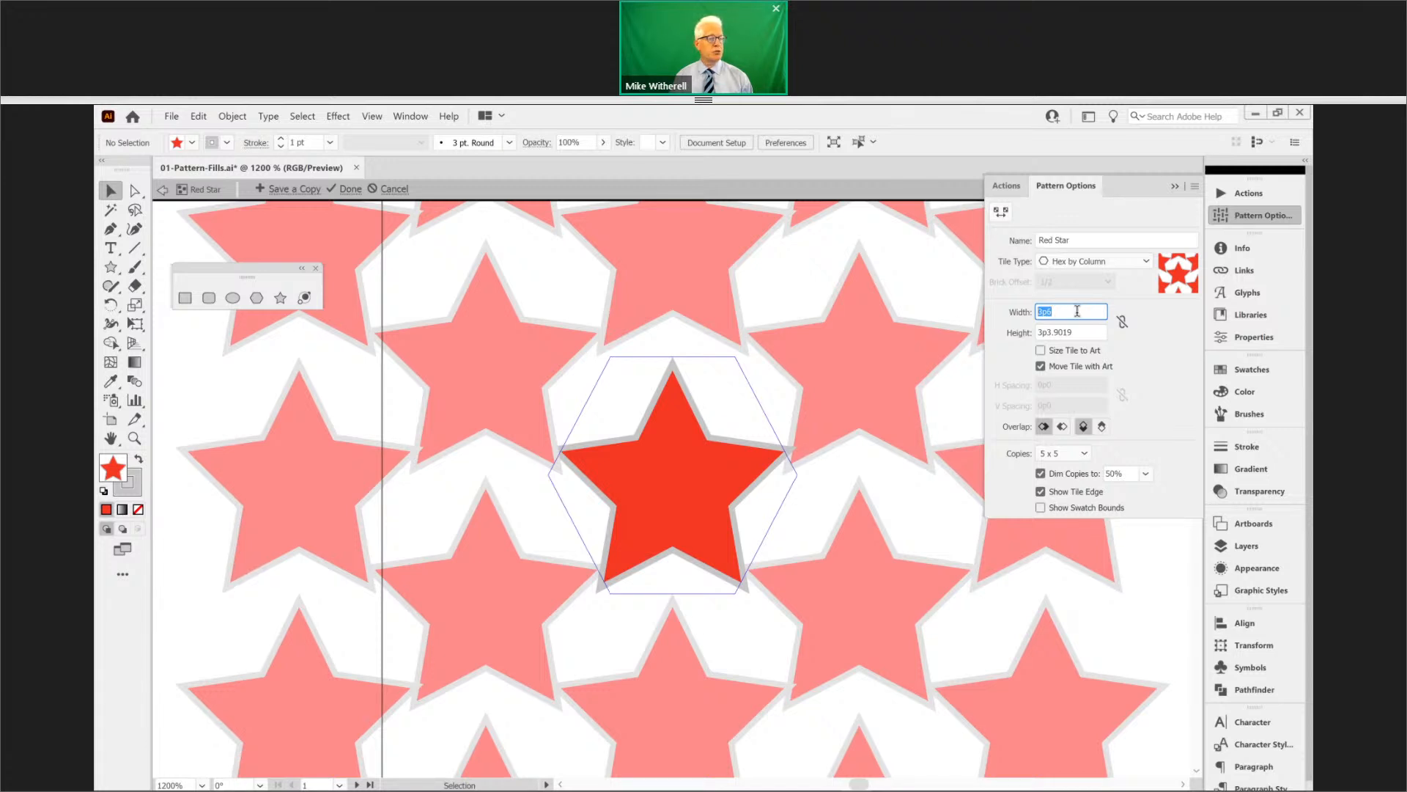
key("Up")
key("Up")
key("Up")
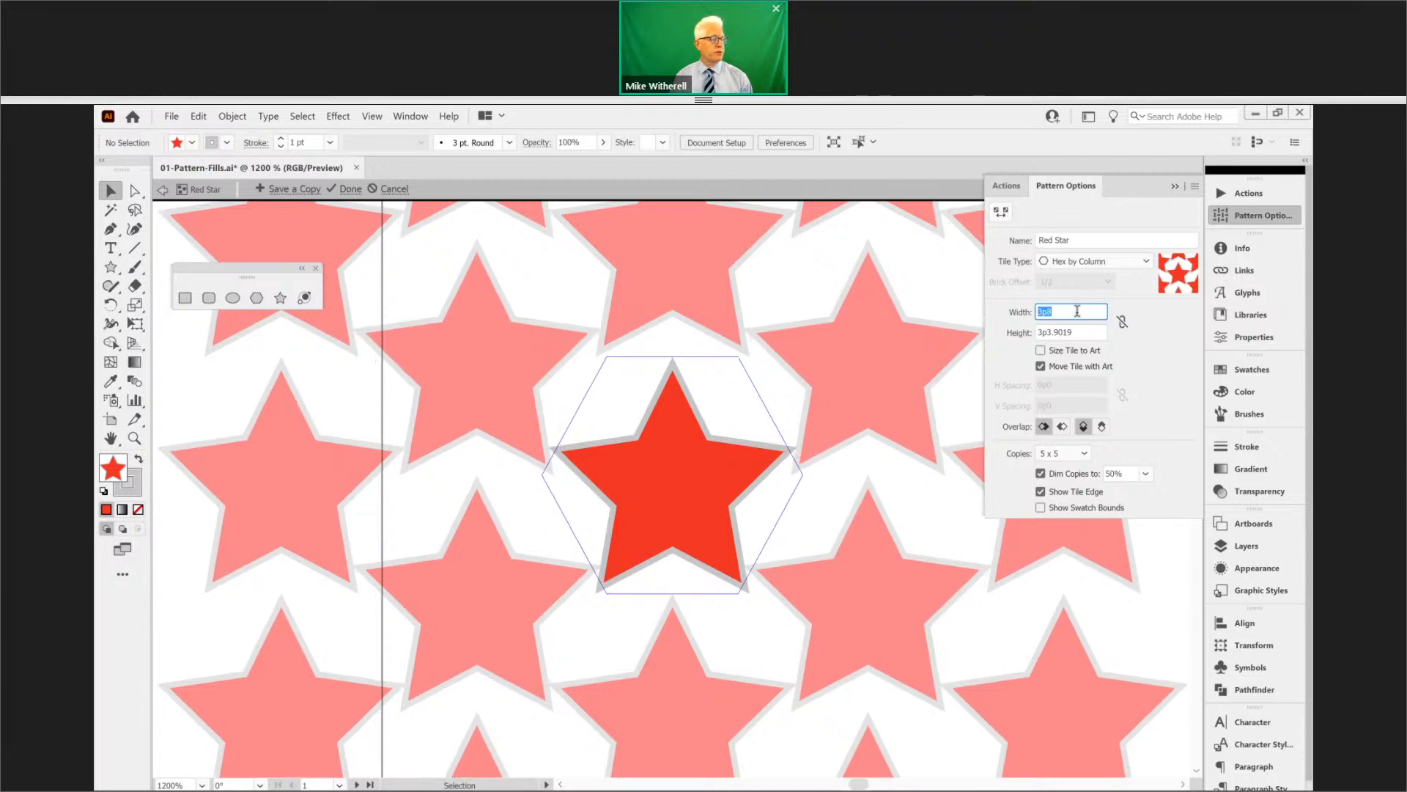
key("Up")
key("Up")
key("Tab")
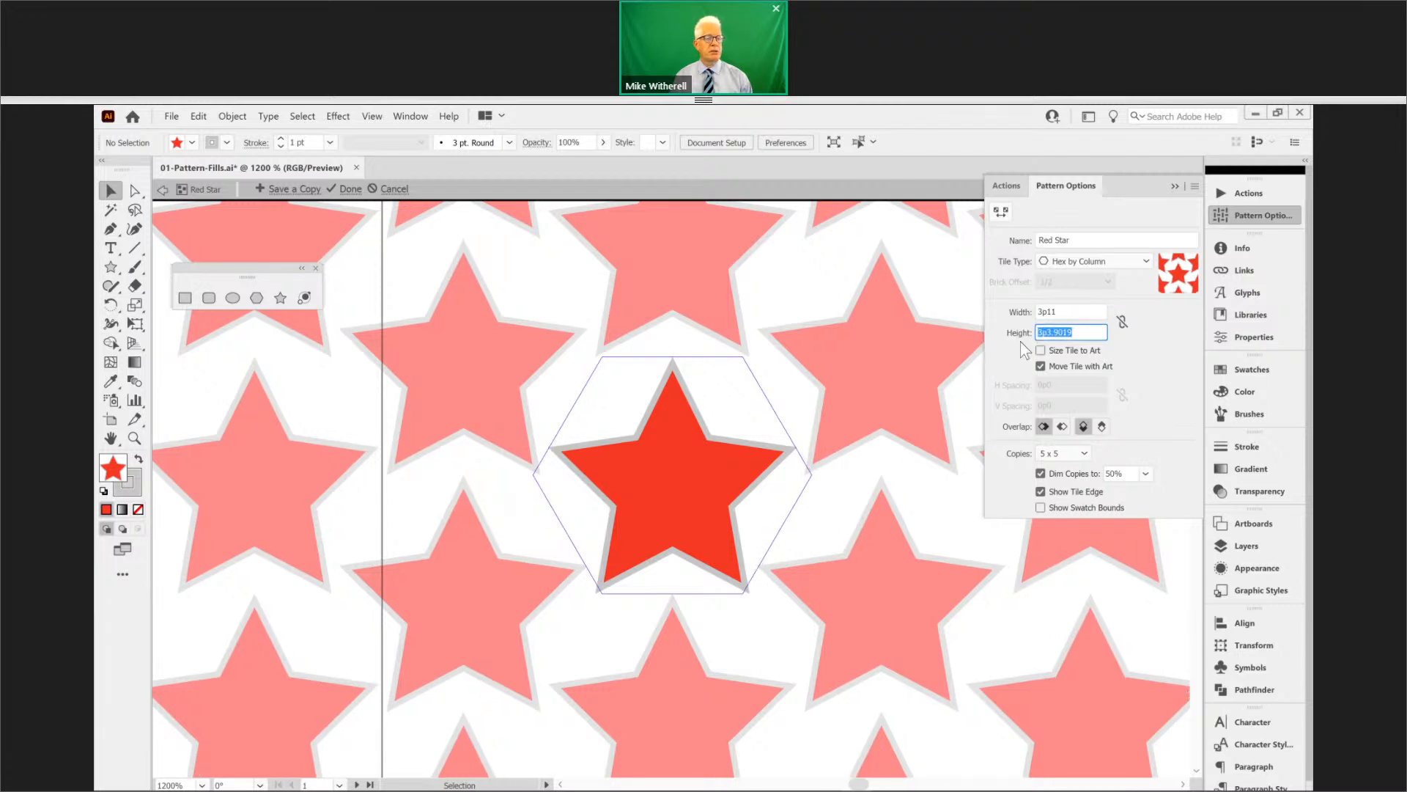
- Set the pattern tile's height to 3p7 and finish editing the pattern
key("Down")
key("Up")
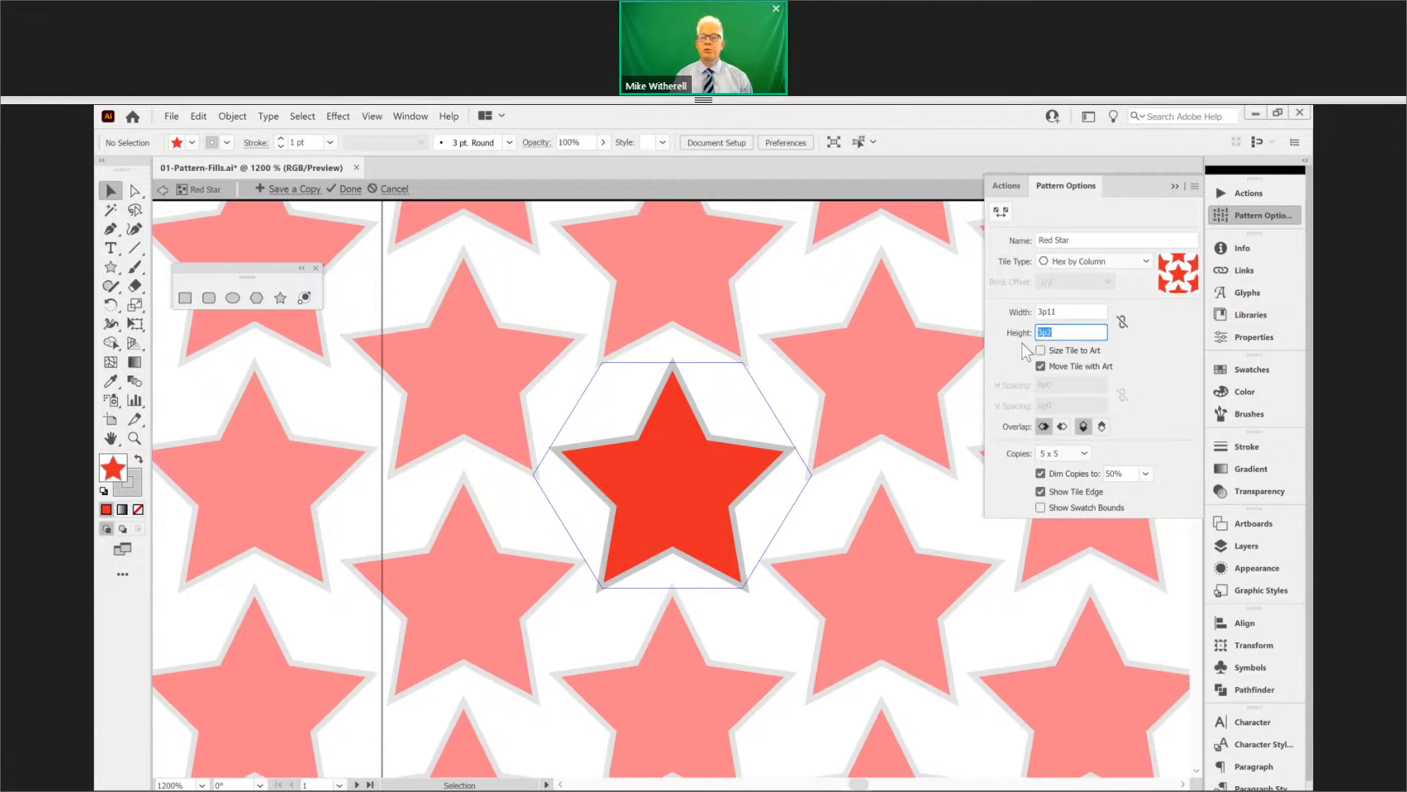
key("Up")
key("Up")
key("Up")
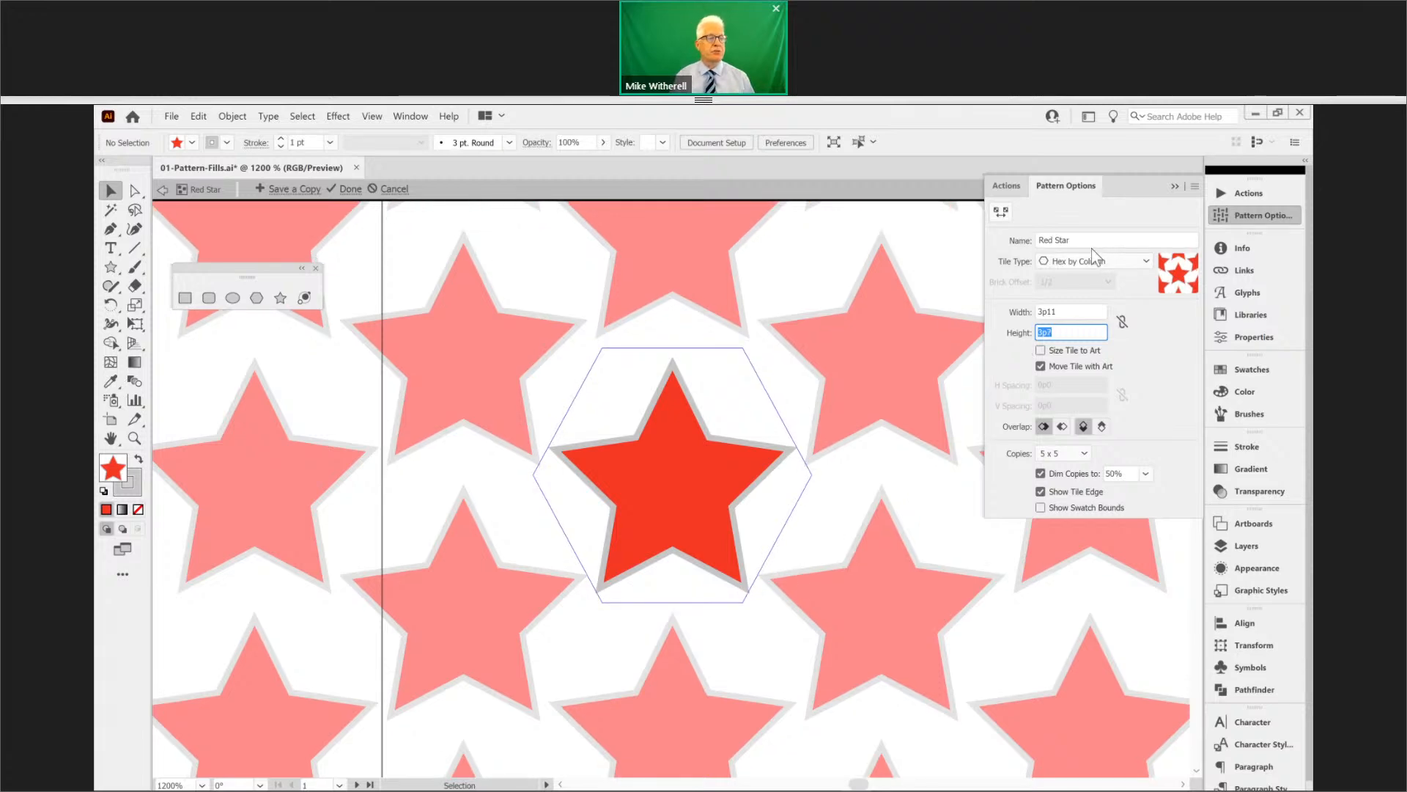
left_click(352, 193)
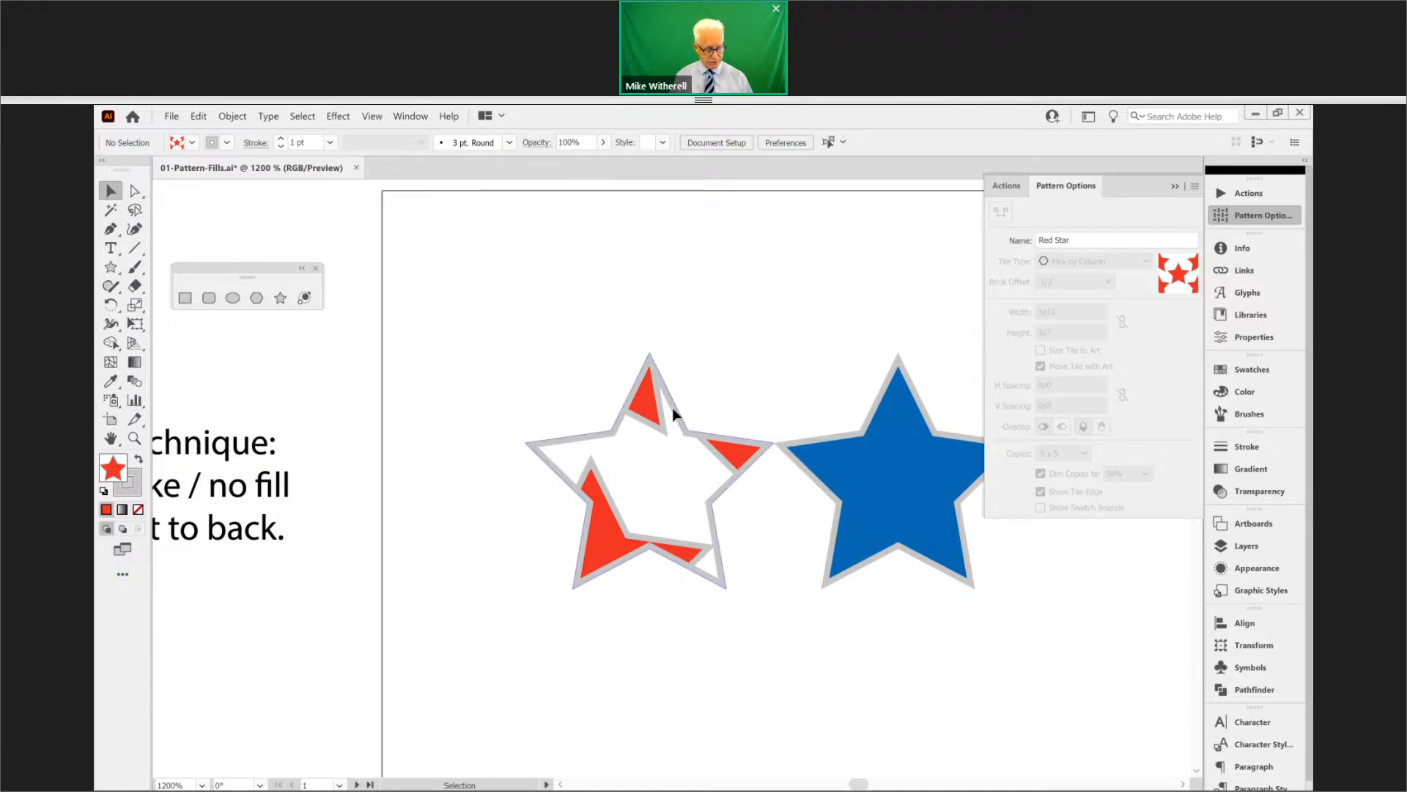
- Undo all the pattern edits and the star's pattern fill, back to the solid red star
left_click(673, 411)
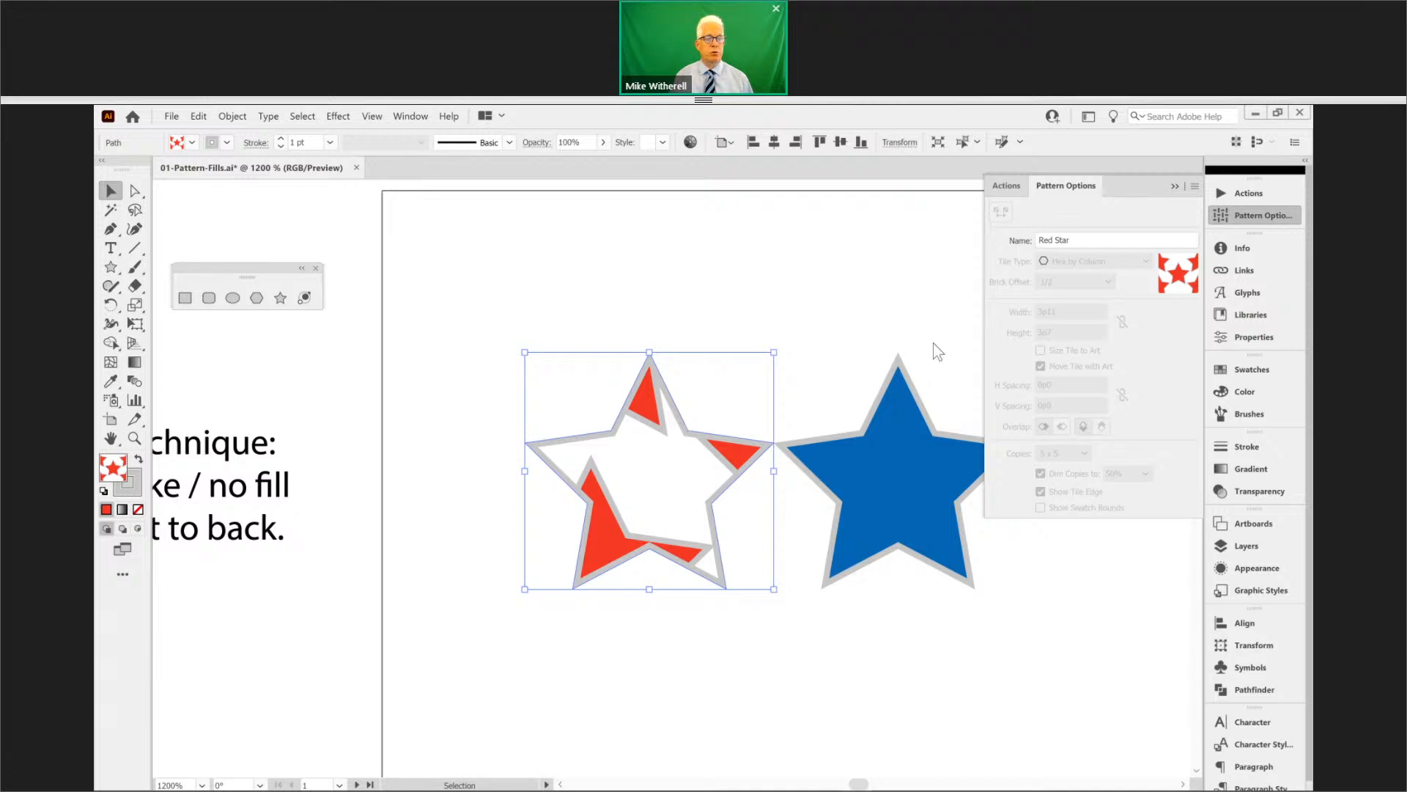
key("a")
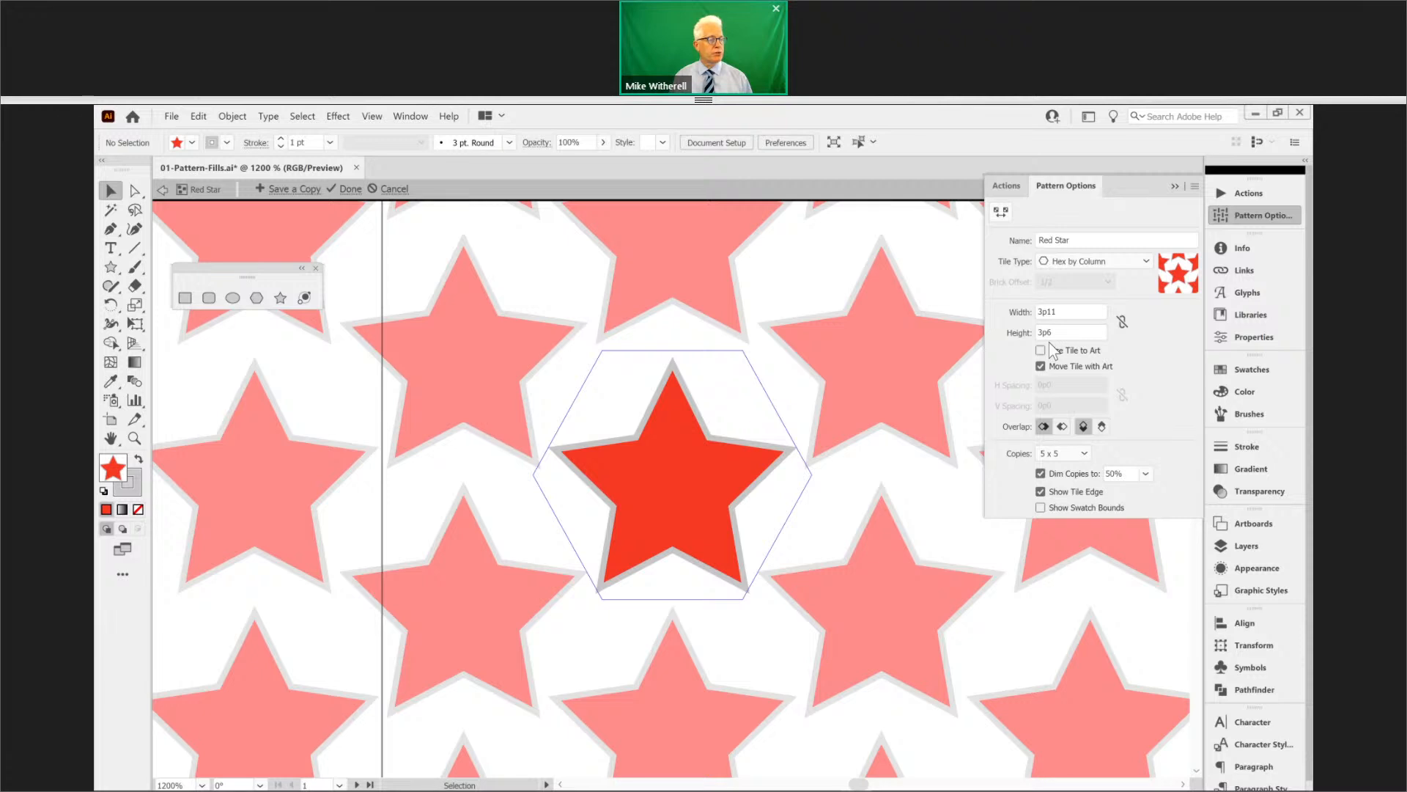
key("Down")
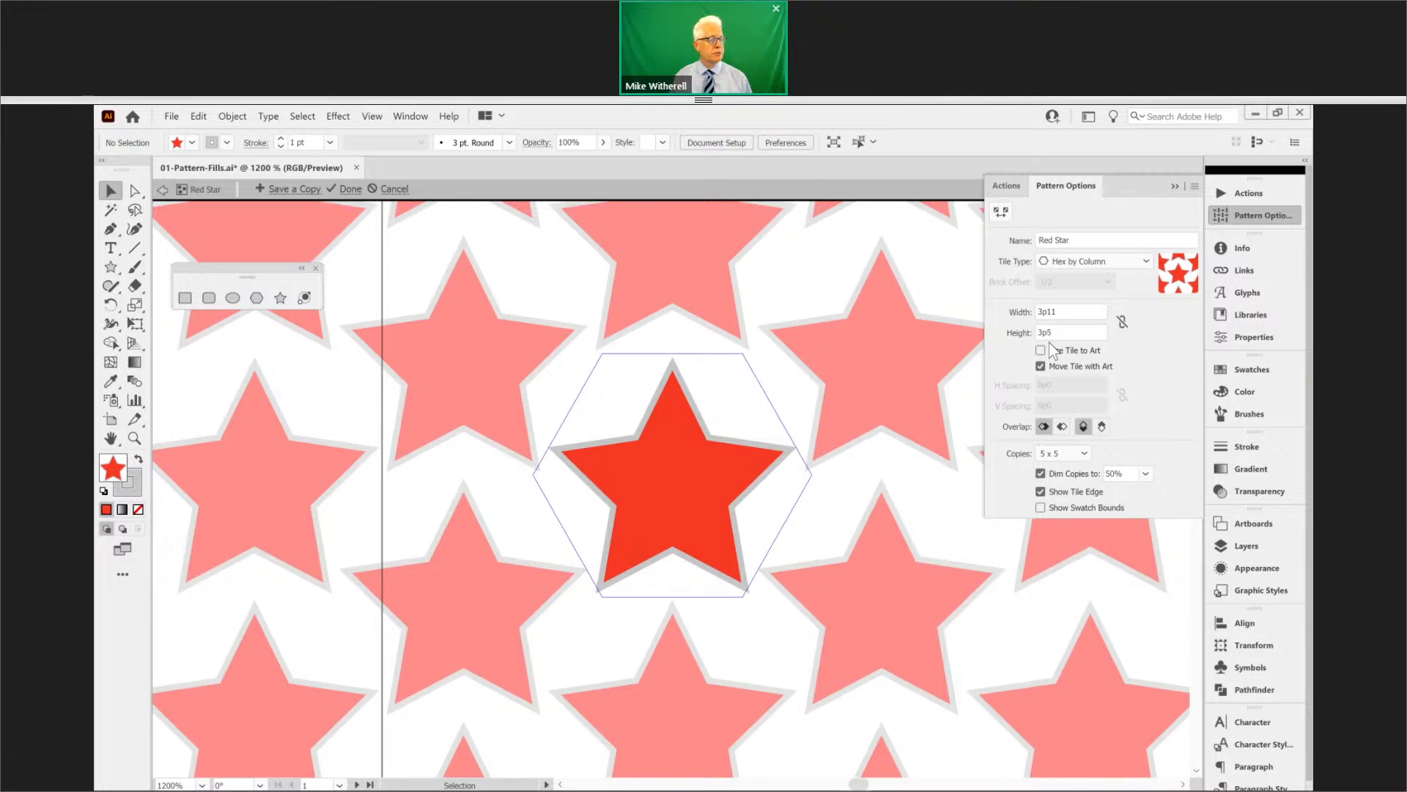
key("Down")
key("Down")
key("ctrl+z")
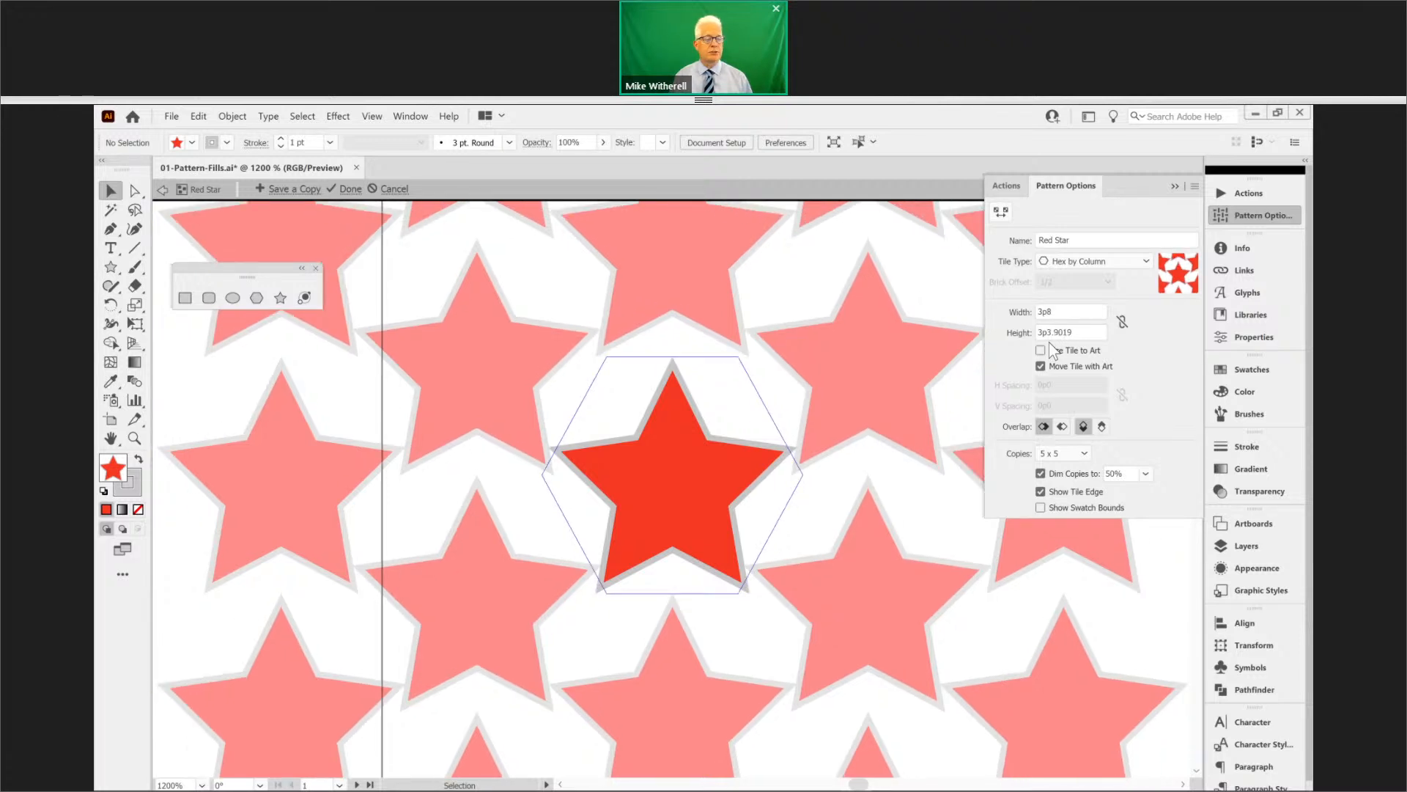
key("ctrl+z")
key("ctrl+z")
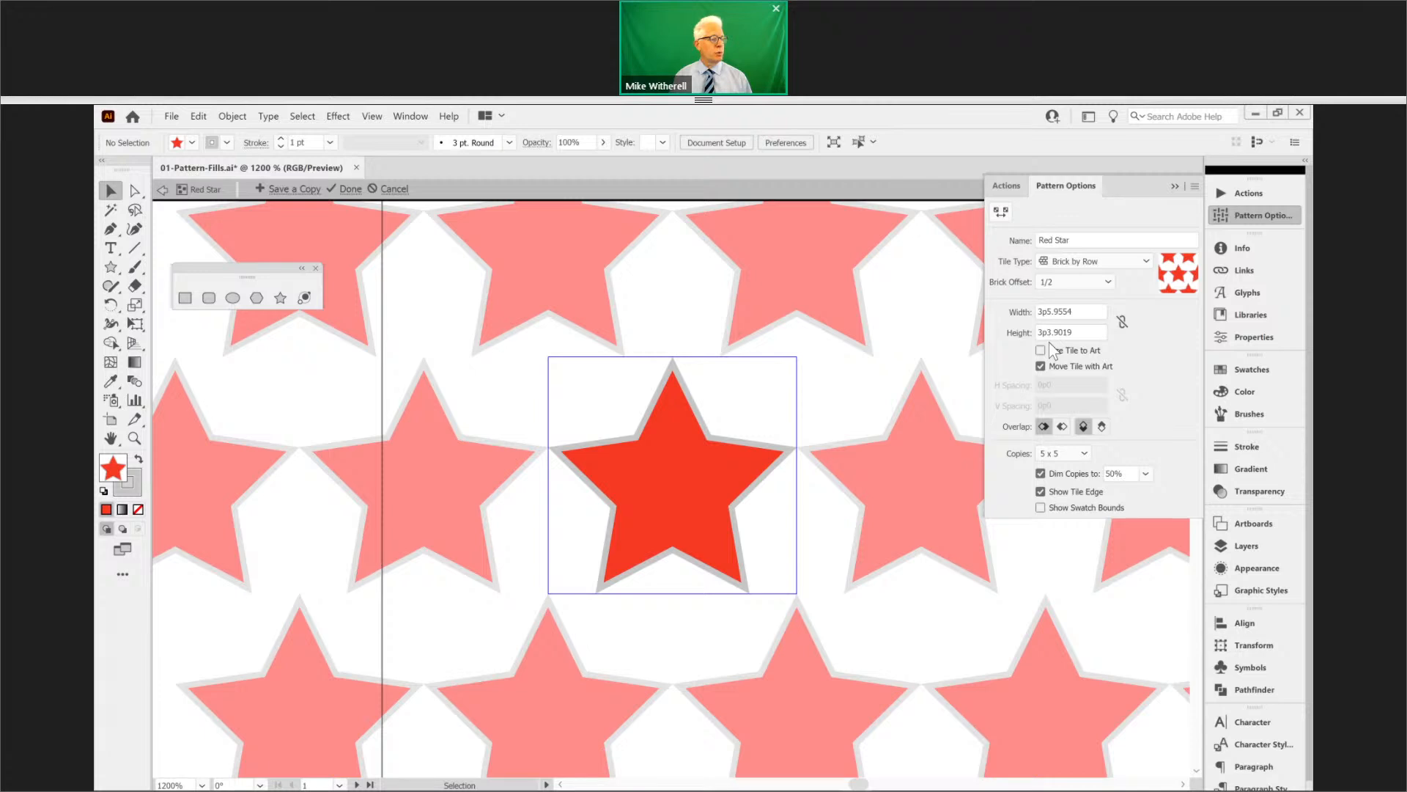
key("ctrl+z")
key("ctrl+z")
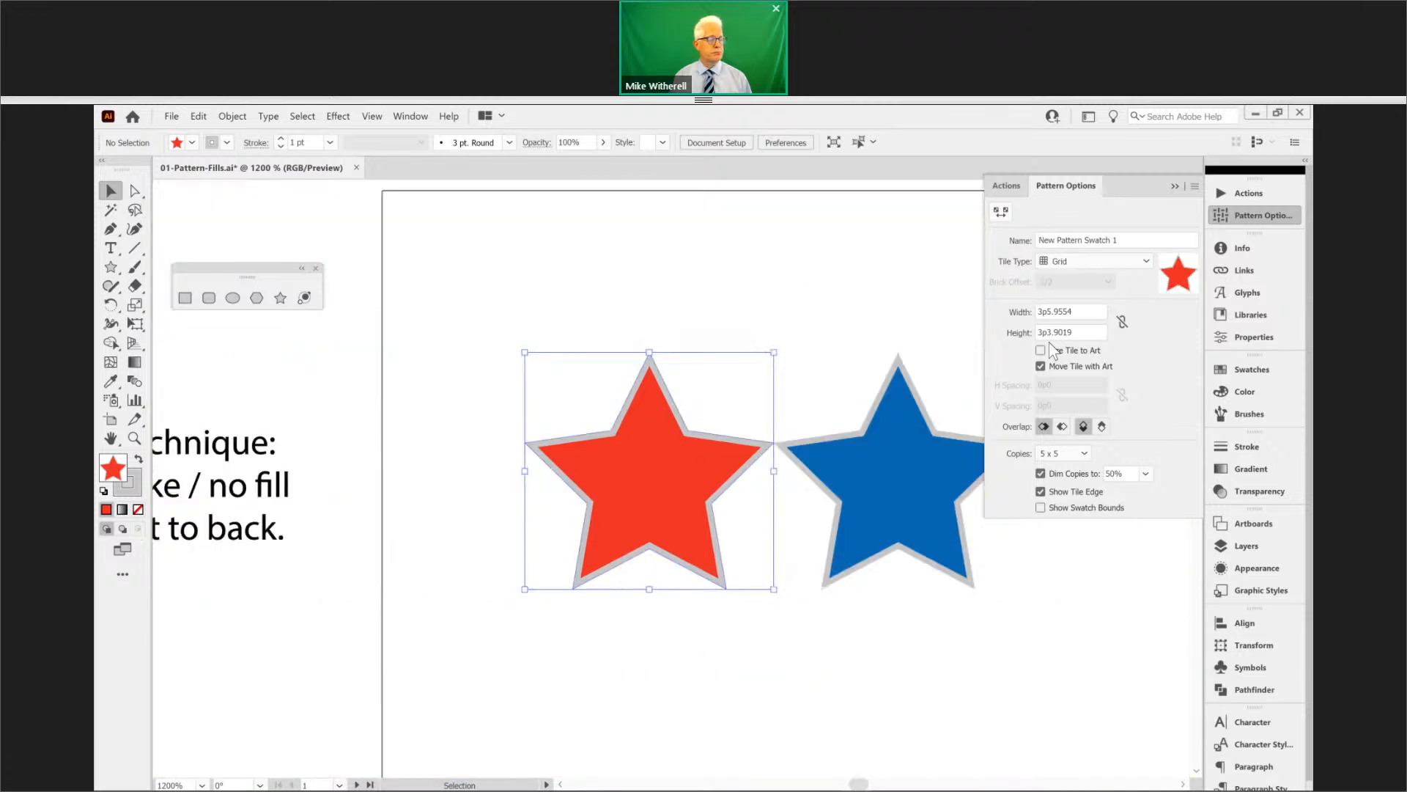
- With no artwork selected, edit the star pattern swatch, naming it Red Star and setting its tile type to Brick by Row
left_click(1246, 370)
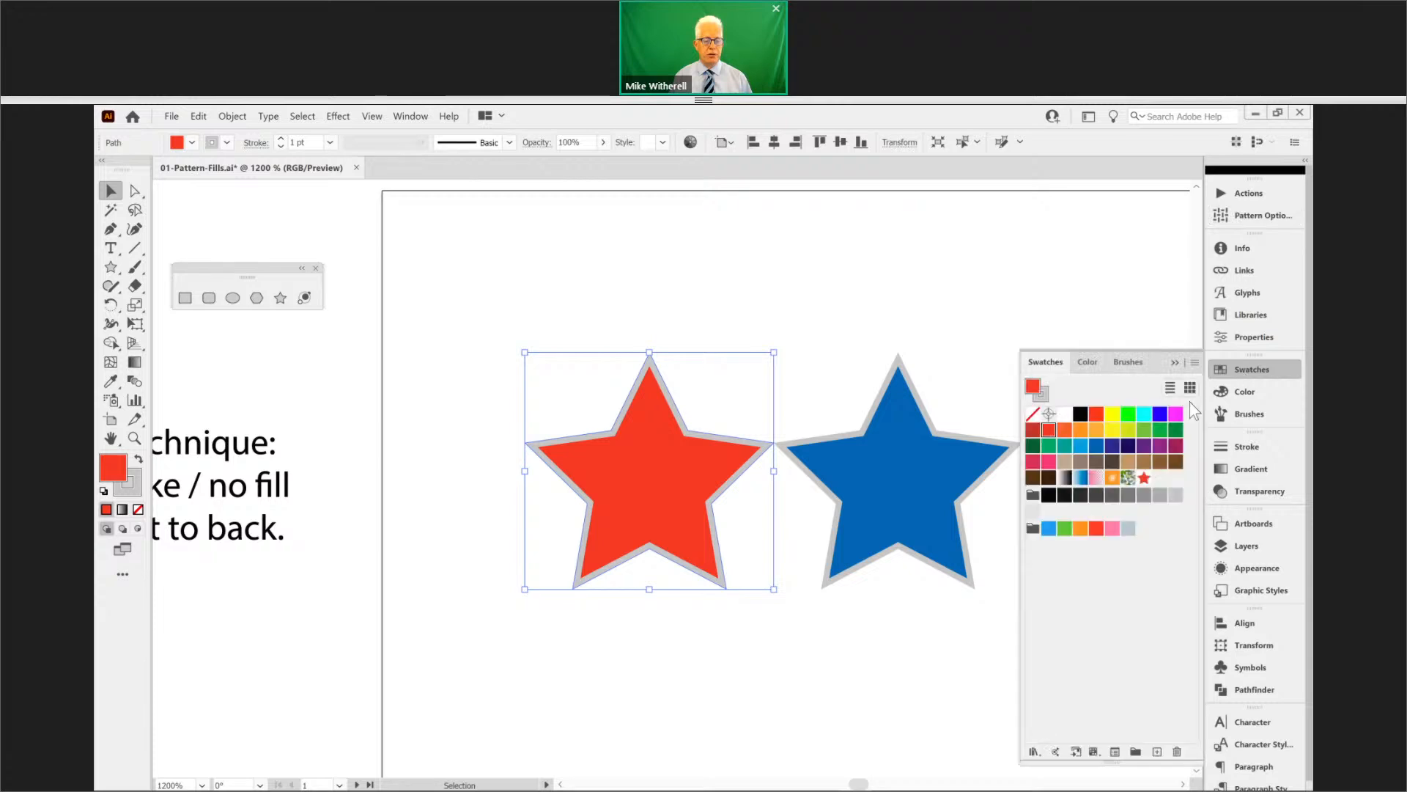
left_click_drag(1150, 477, 651, 427)
left_click(660, 330)
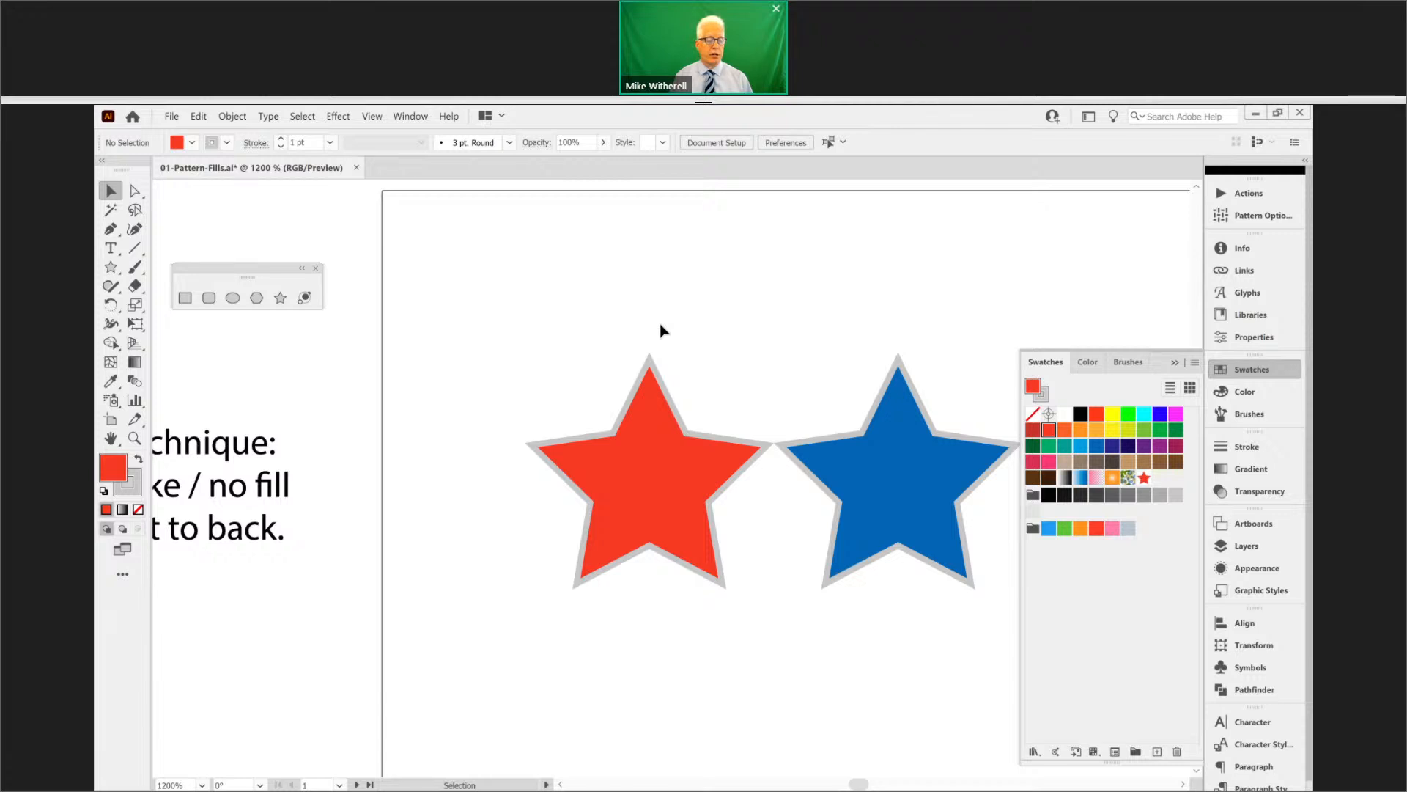
left_click(1145, 480)
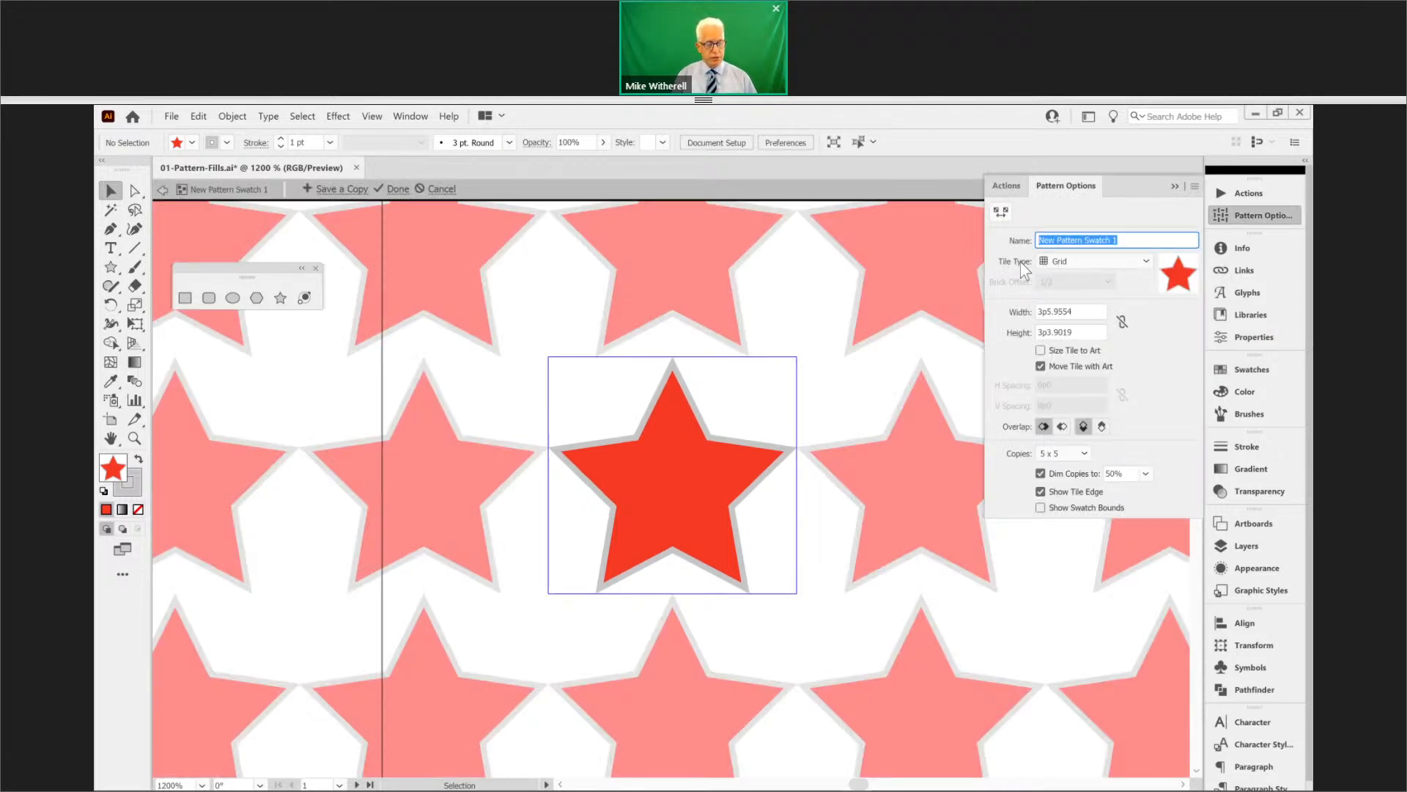
type("Red Star")
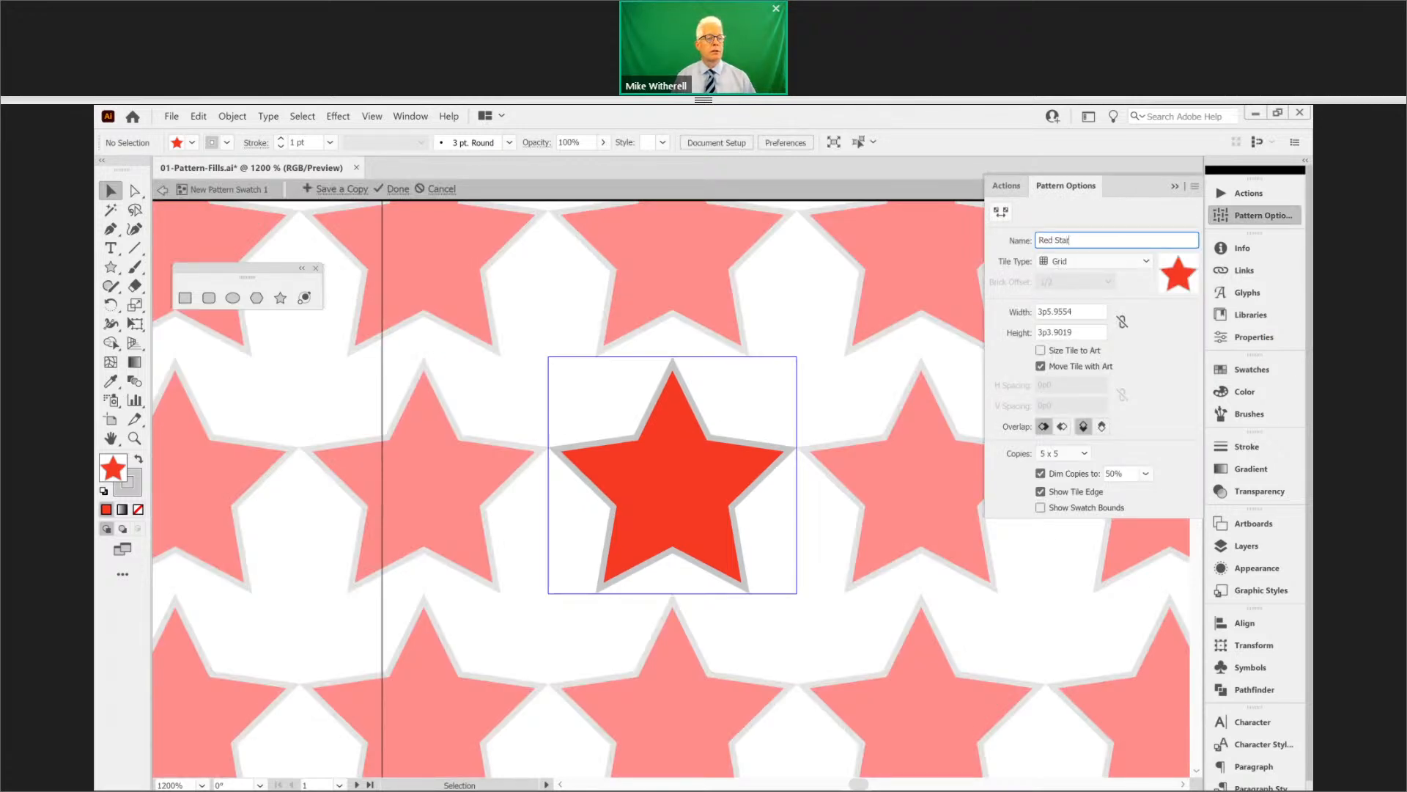
left_click(1116, 261)
left_click(1093, 296)
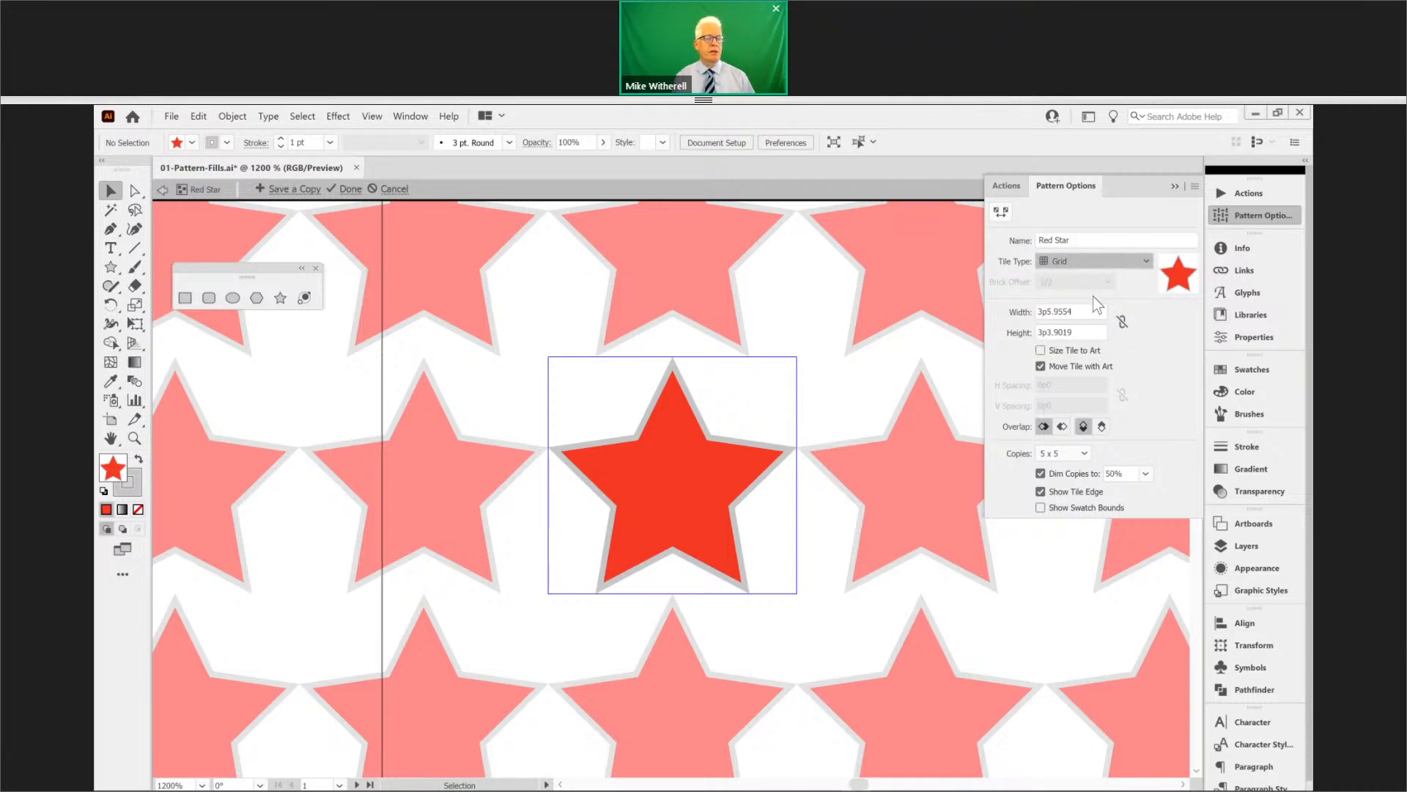
- Set the Red Star pattern tile's width to 3p6 and its height to 3p4
left_click_drag(1084, 312, 1006, 338)
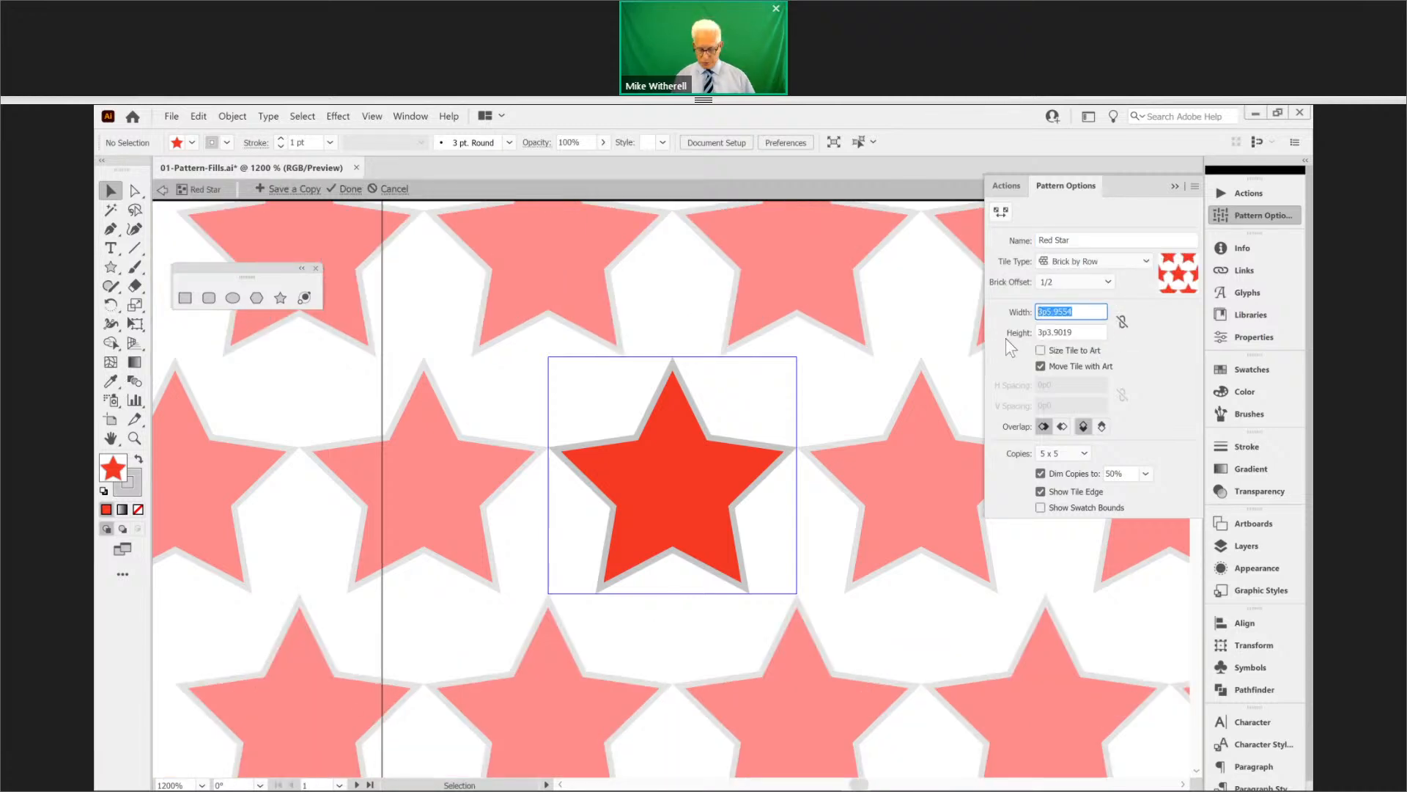
type("3p5")
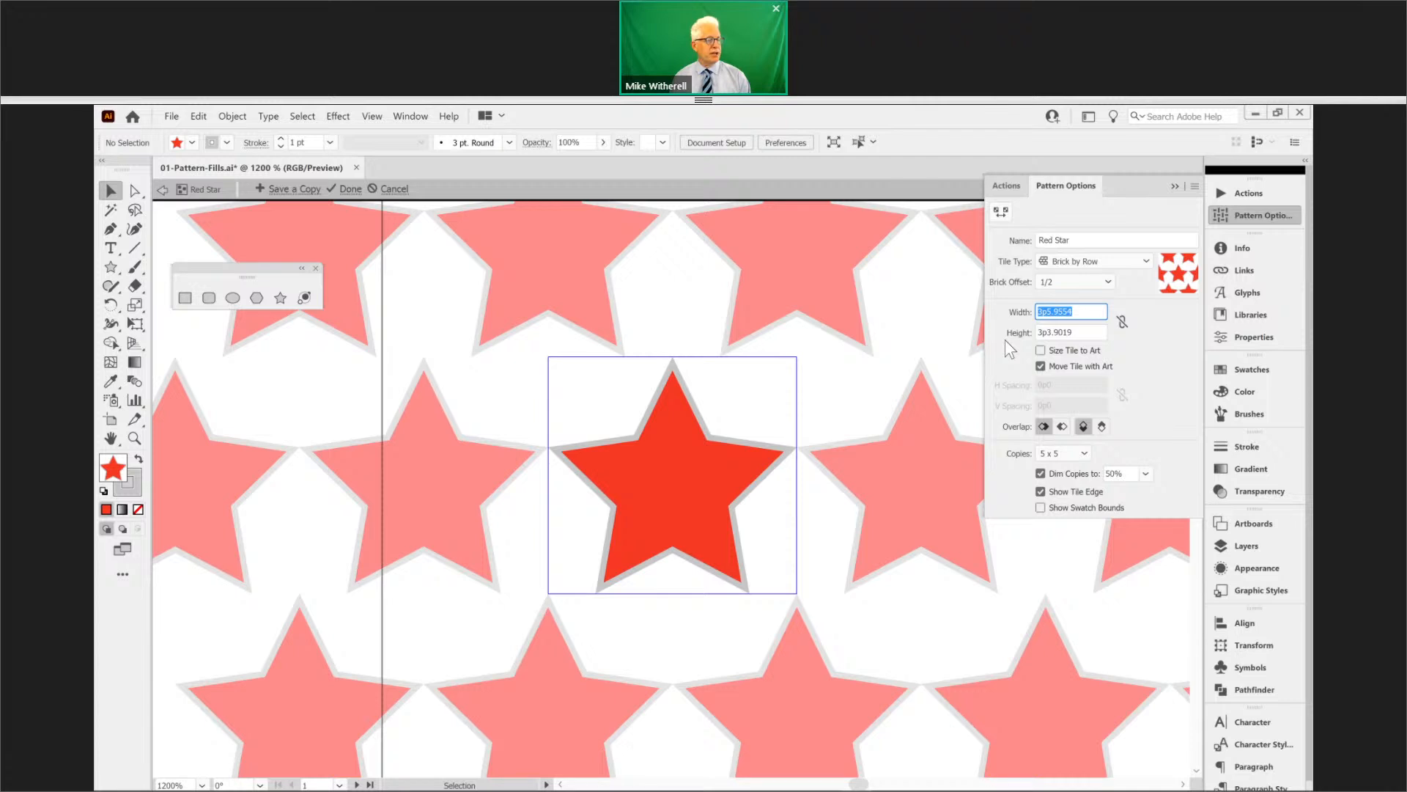
key("Return")
key("Up")
key("Tab")
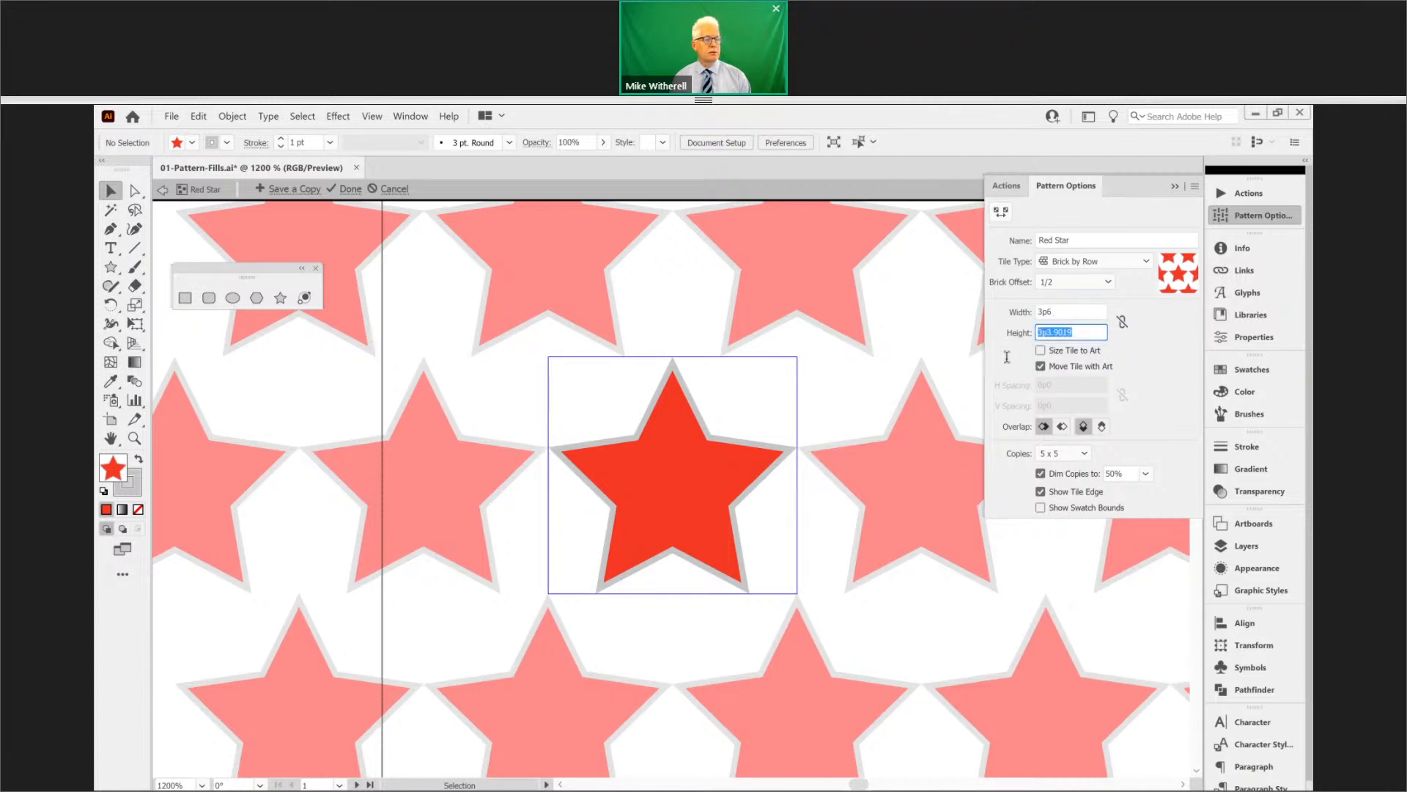
type("3p3")
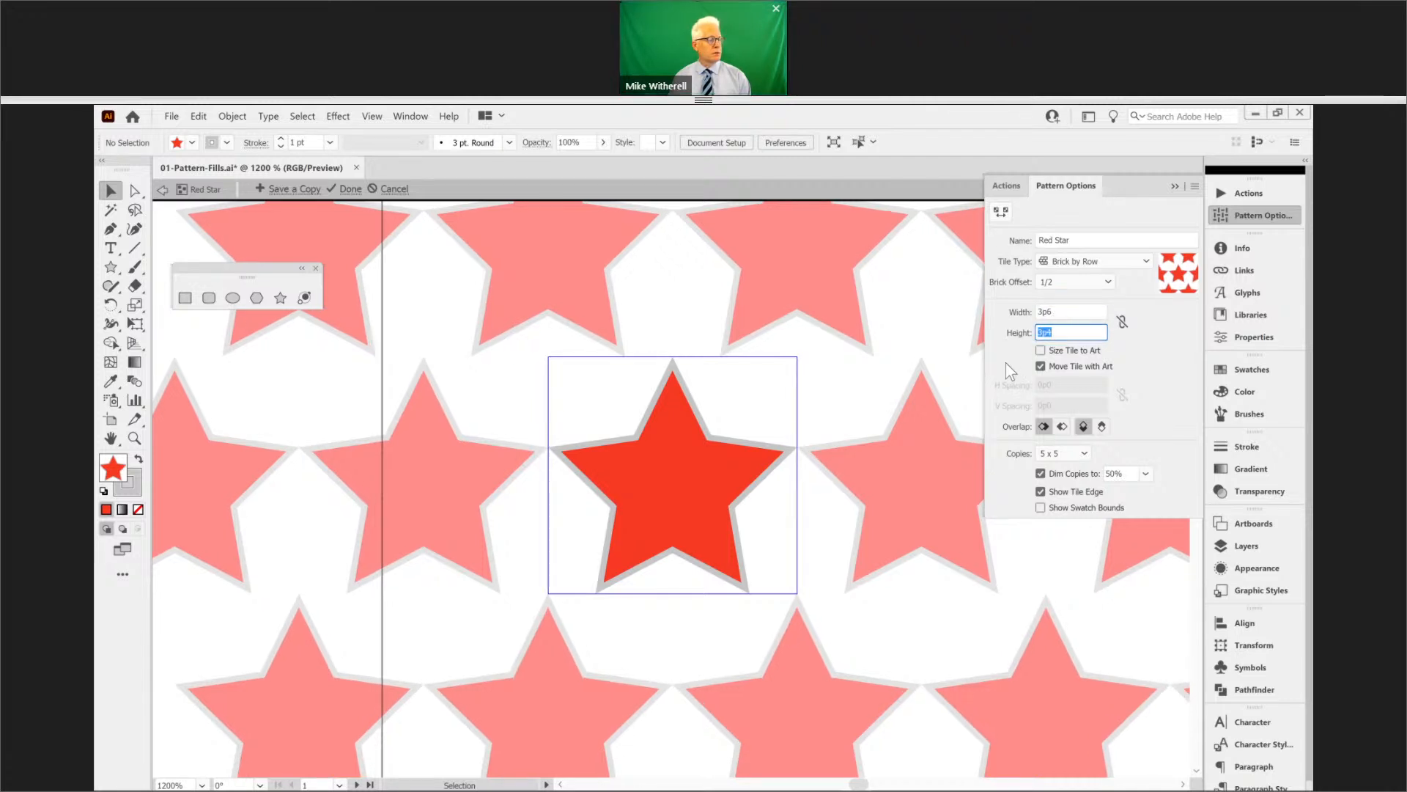
- Reduce the Red Star pattern tile's height to 3p0 and finish editing the pattern
key("Return")
key("Down")
key("Down")
key("Down")
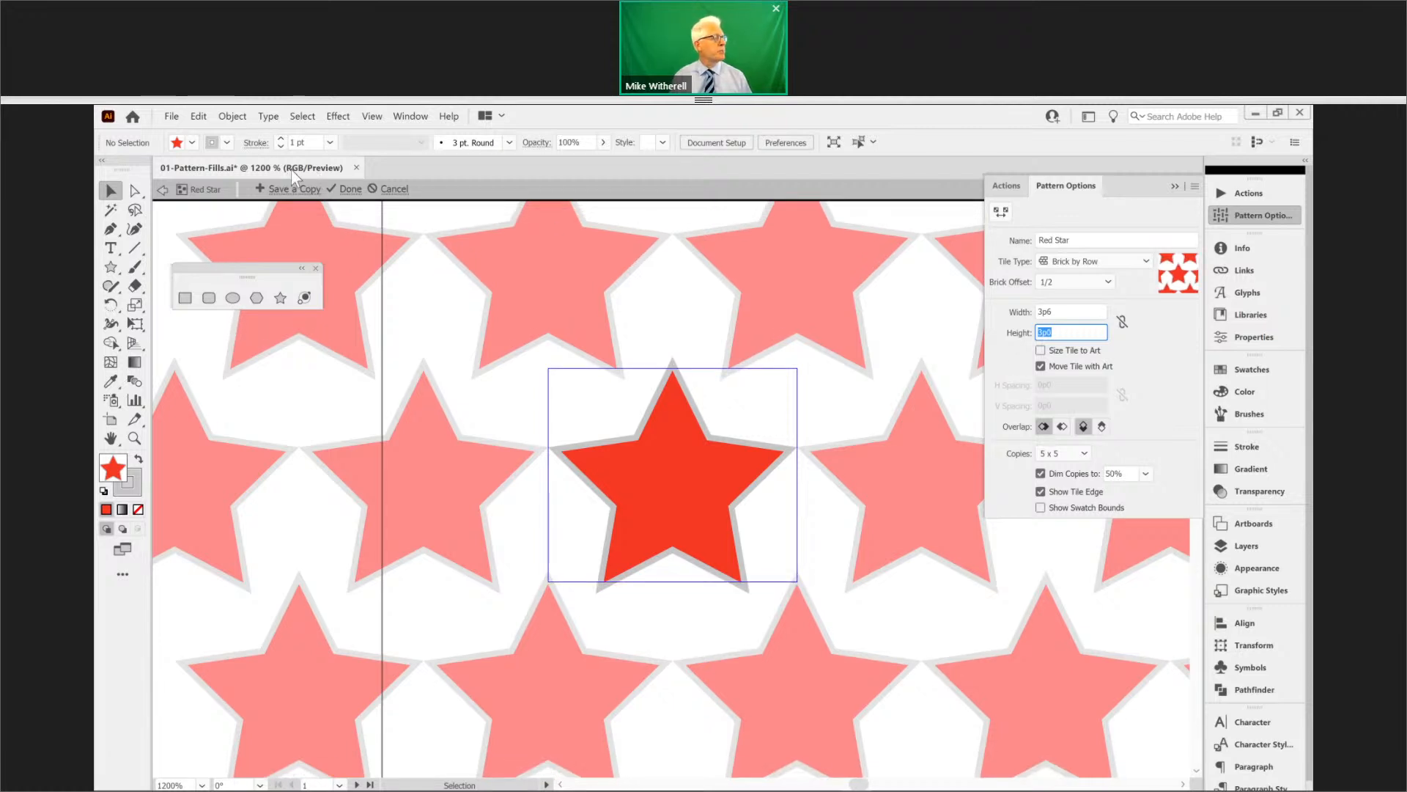
left_click(351, 191)
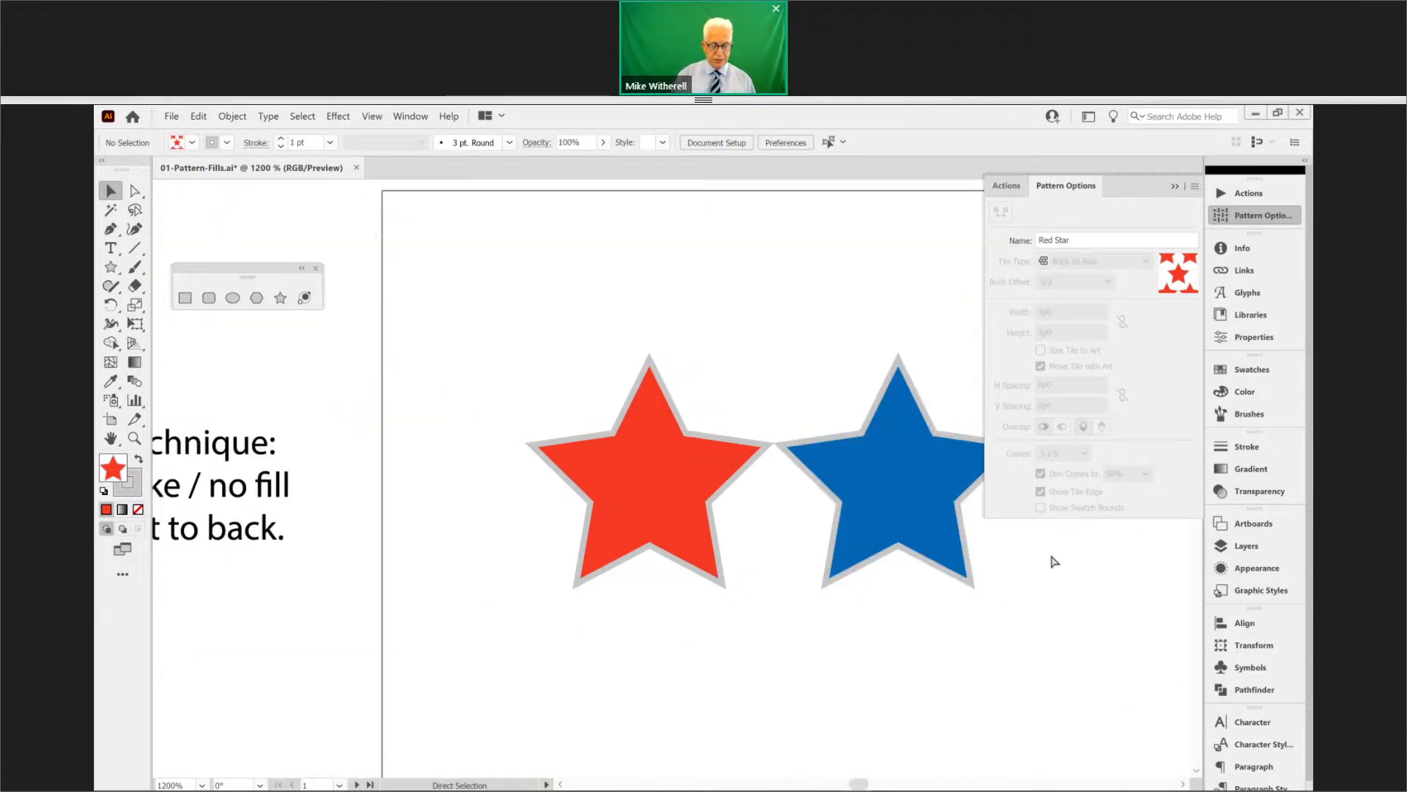
- Fill the large rounded rectangle on the second artboard with the Red Star pattern swatch and deselect it
key("ctrl+0")
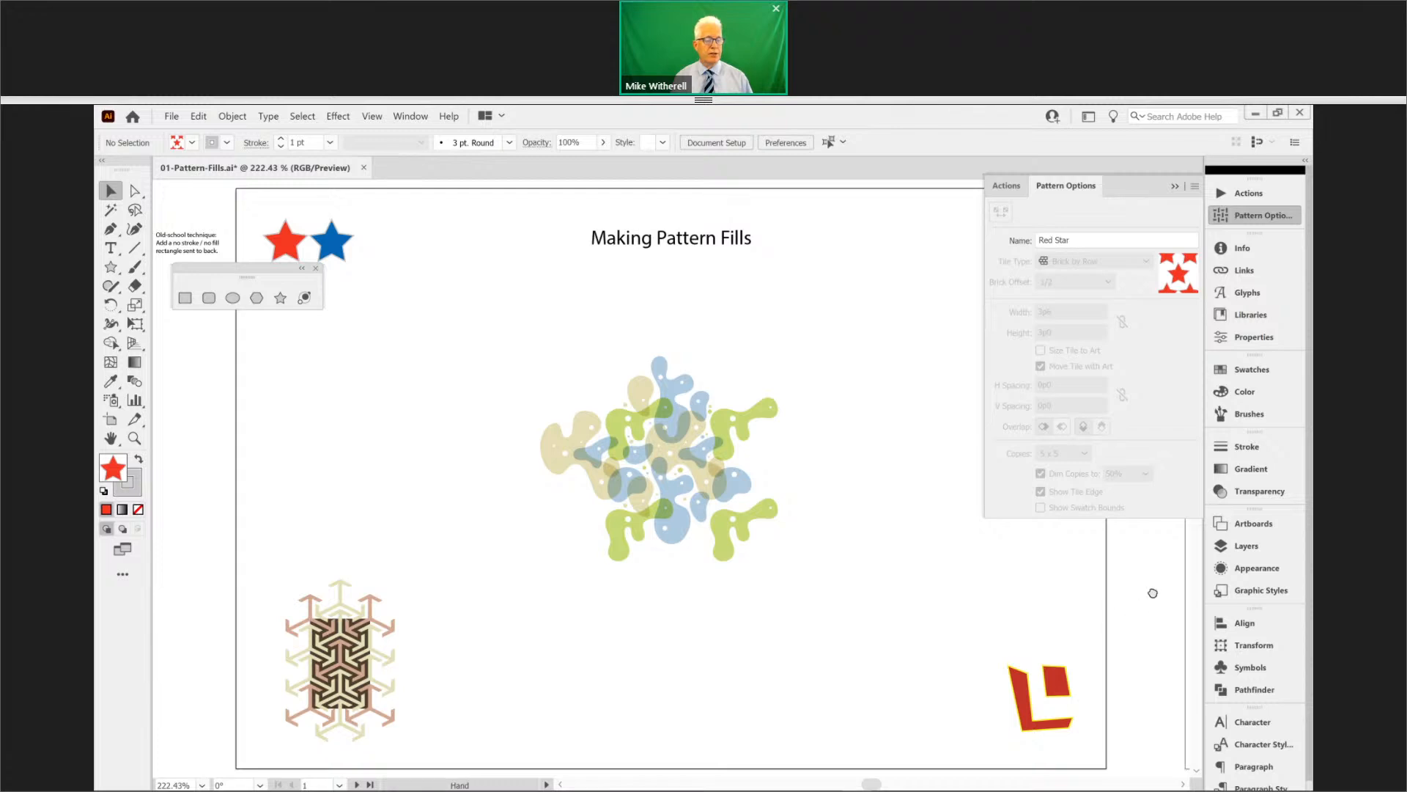
left_click_drag(1048, 614, 278, 604)
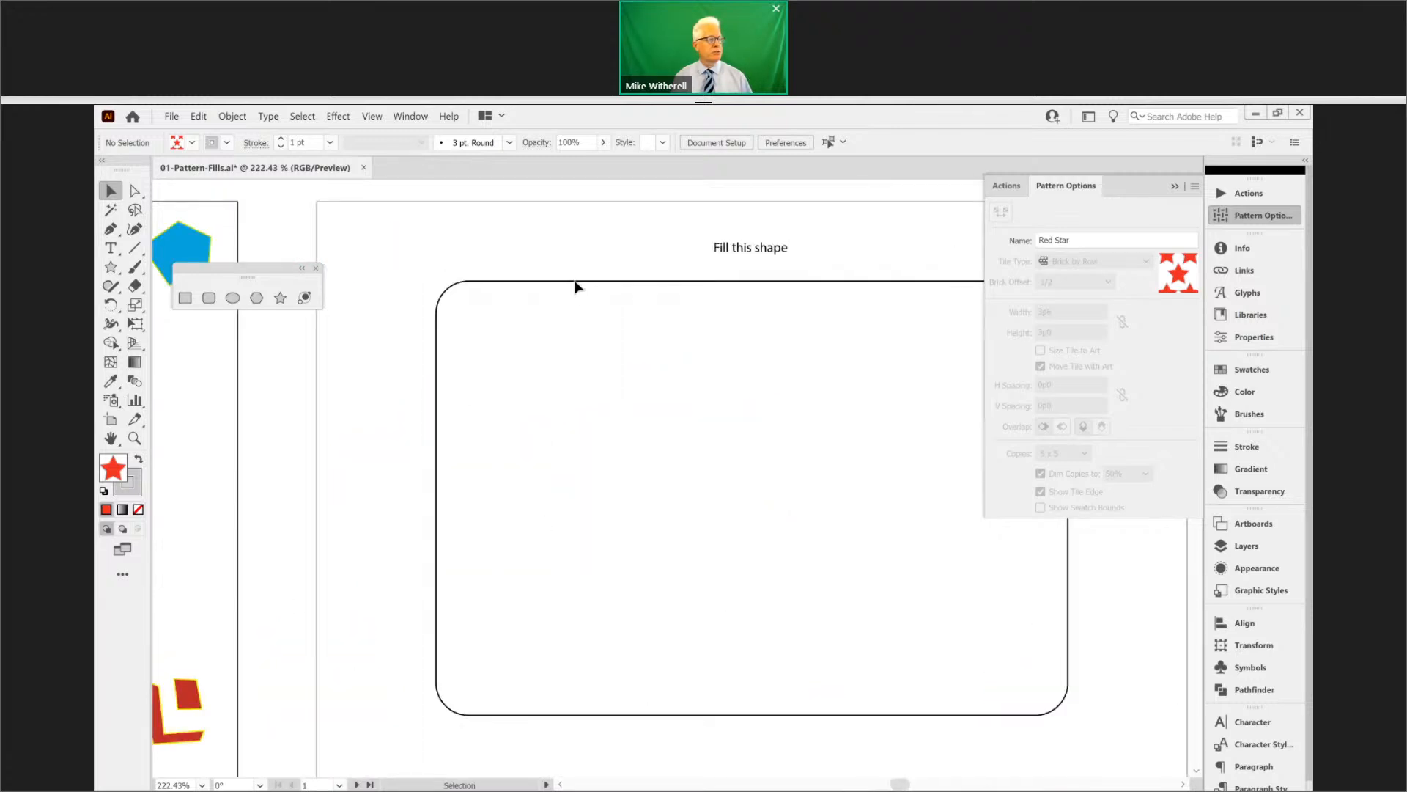
left_click(575, 282)
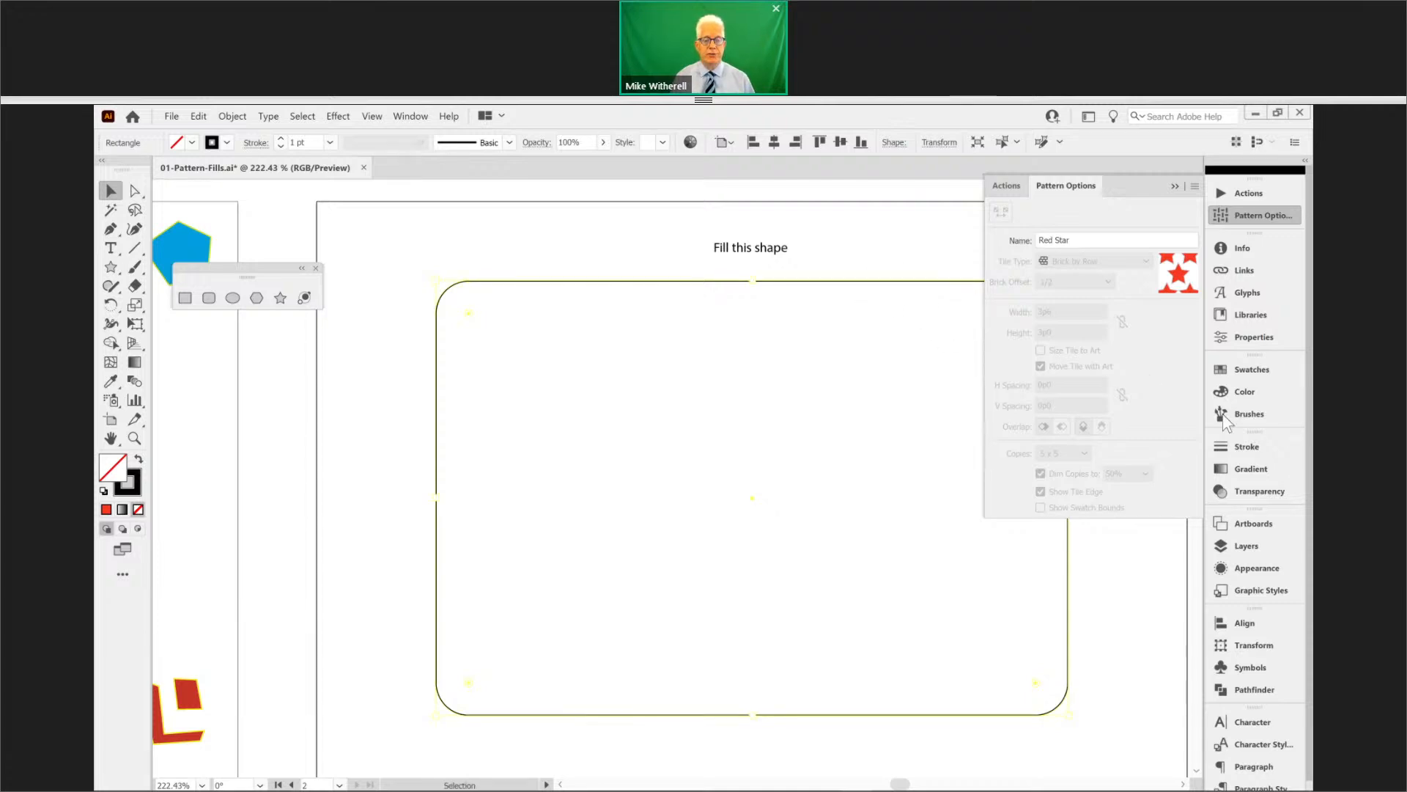
left_click(1246, 372)
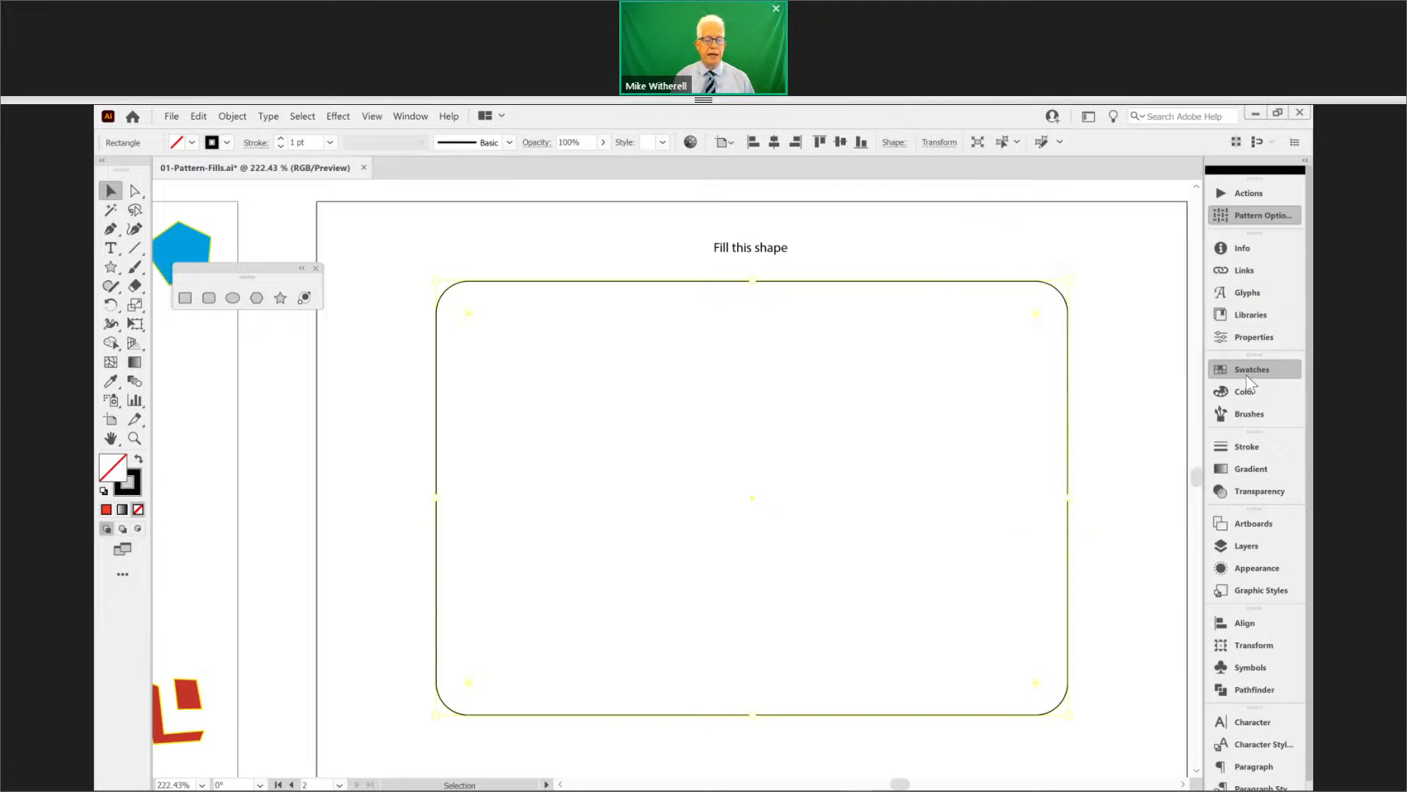
left_click(1246, 373)
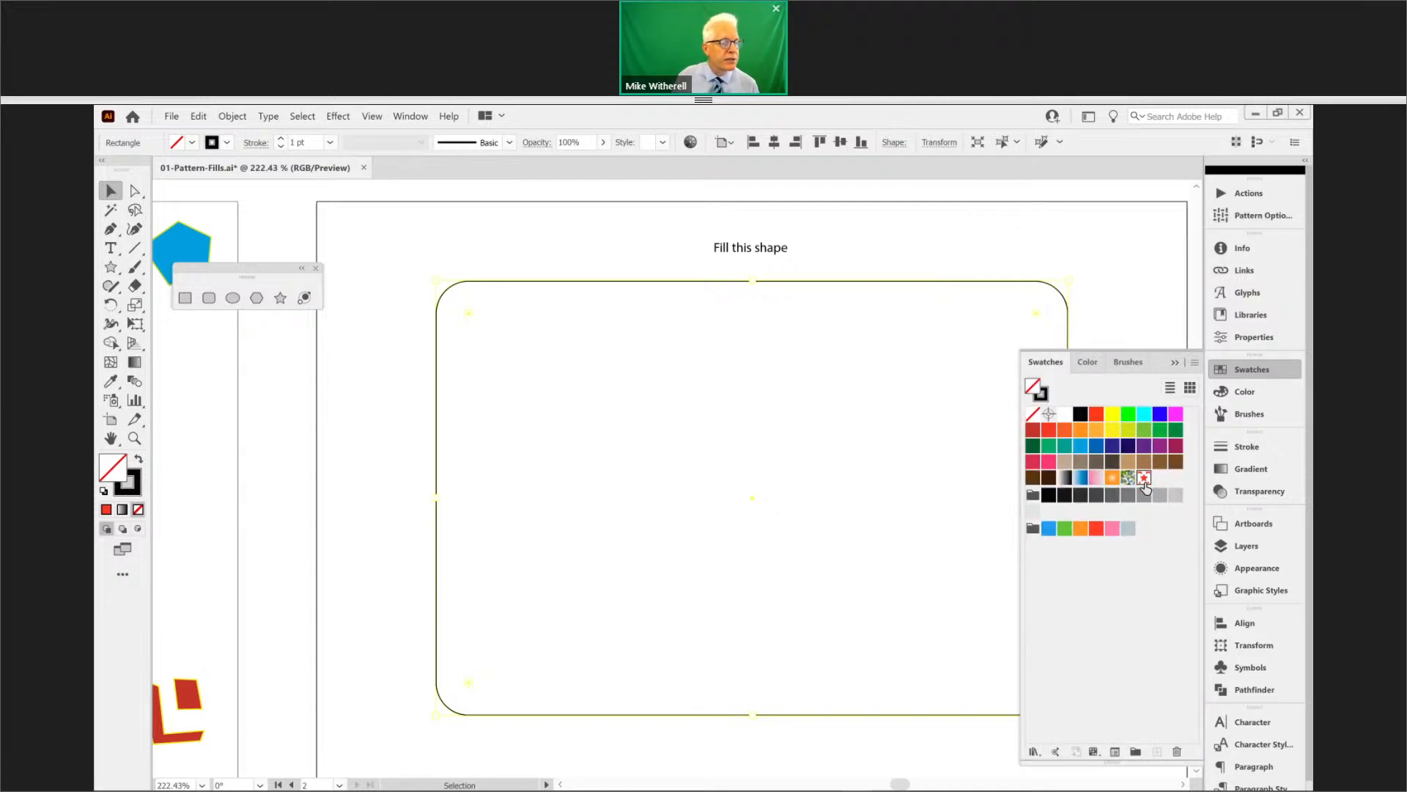
left_click(1145, 479)
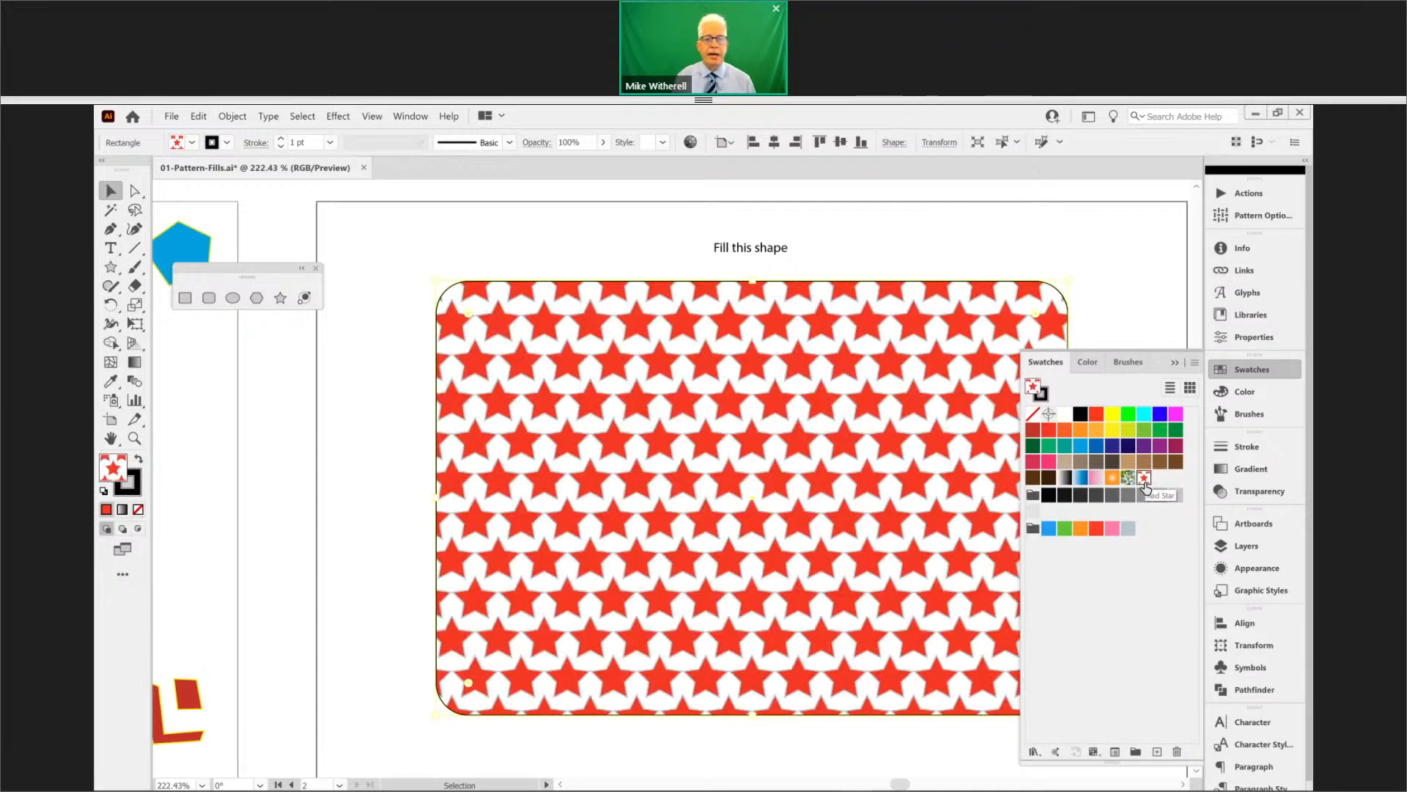
left_click(1106, 317)
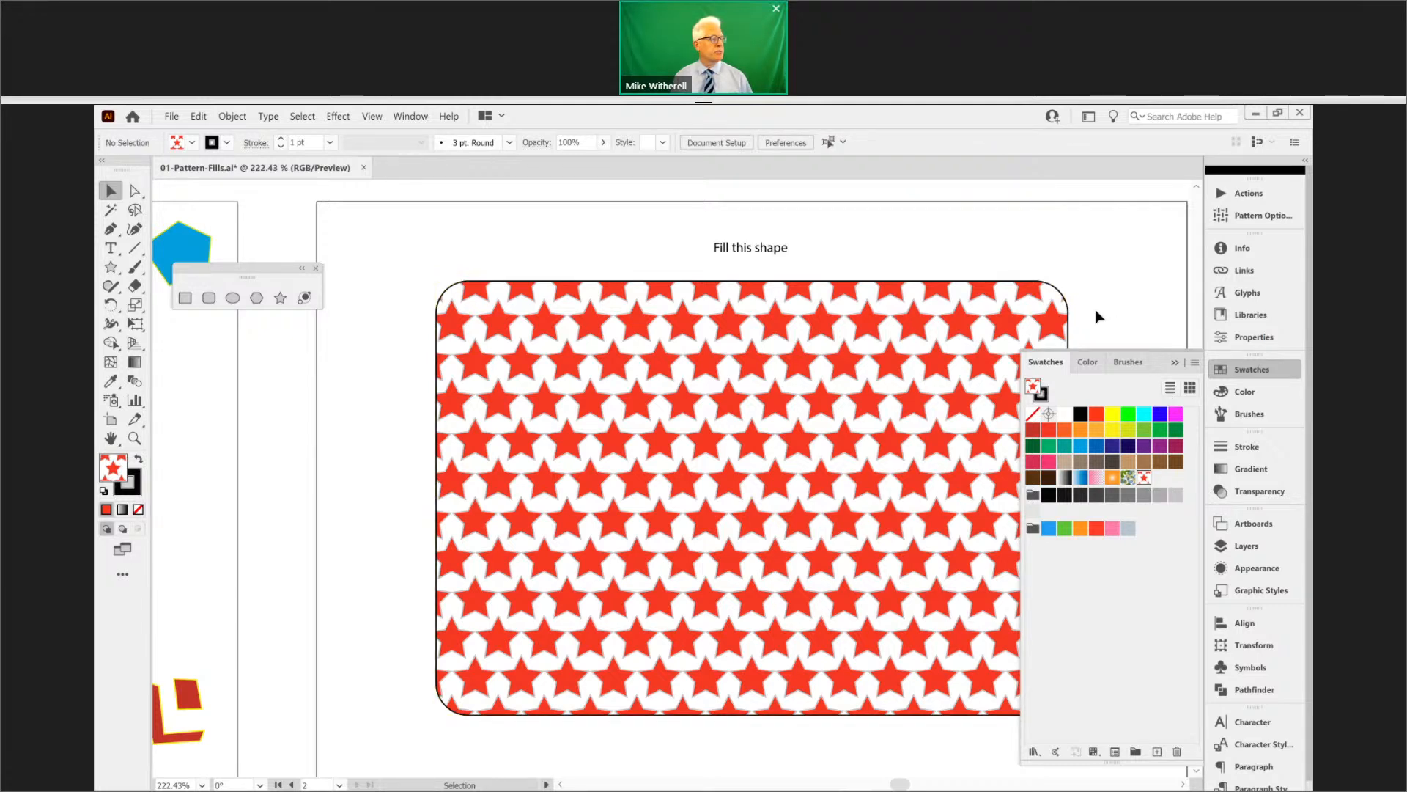
- Select the red and blue stars on the first artboard and add them together as a new pattern swatch
key("space")
left_click_drag(419, 411, 771, 402)
left_click_drag(419, 411, 1100, 435)
left_click_drag(490, 346, 755, 338)
left_click(603, 274)
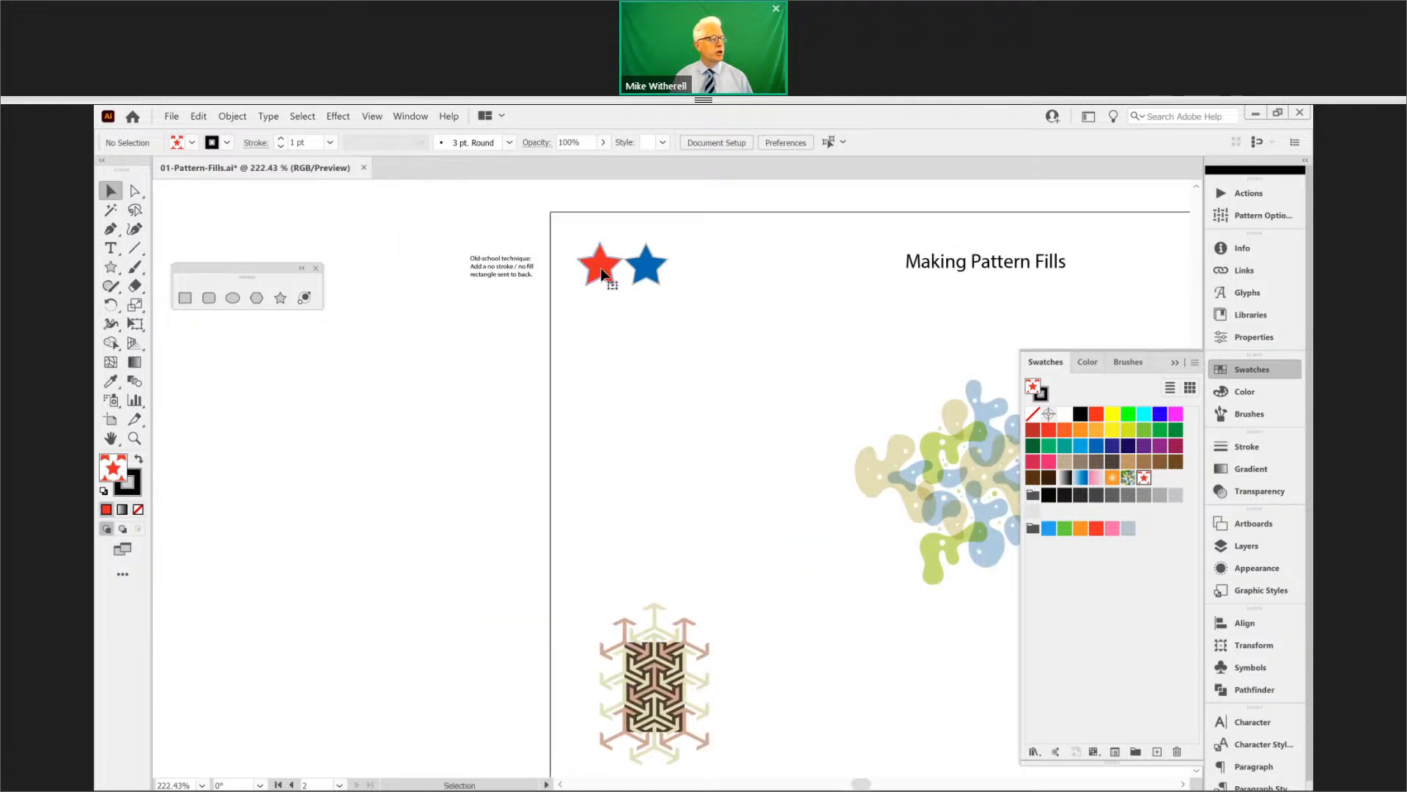
left_click(648, 268, "shift")
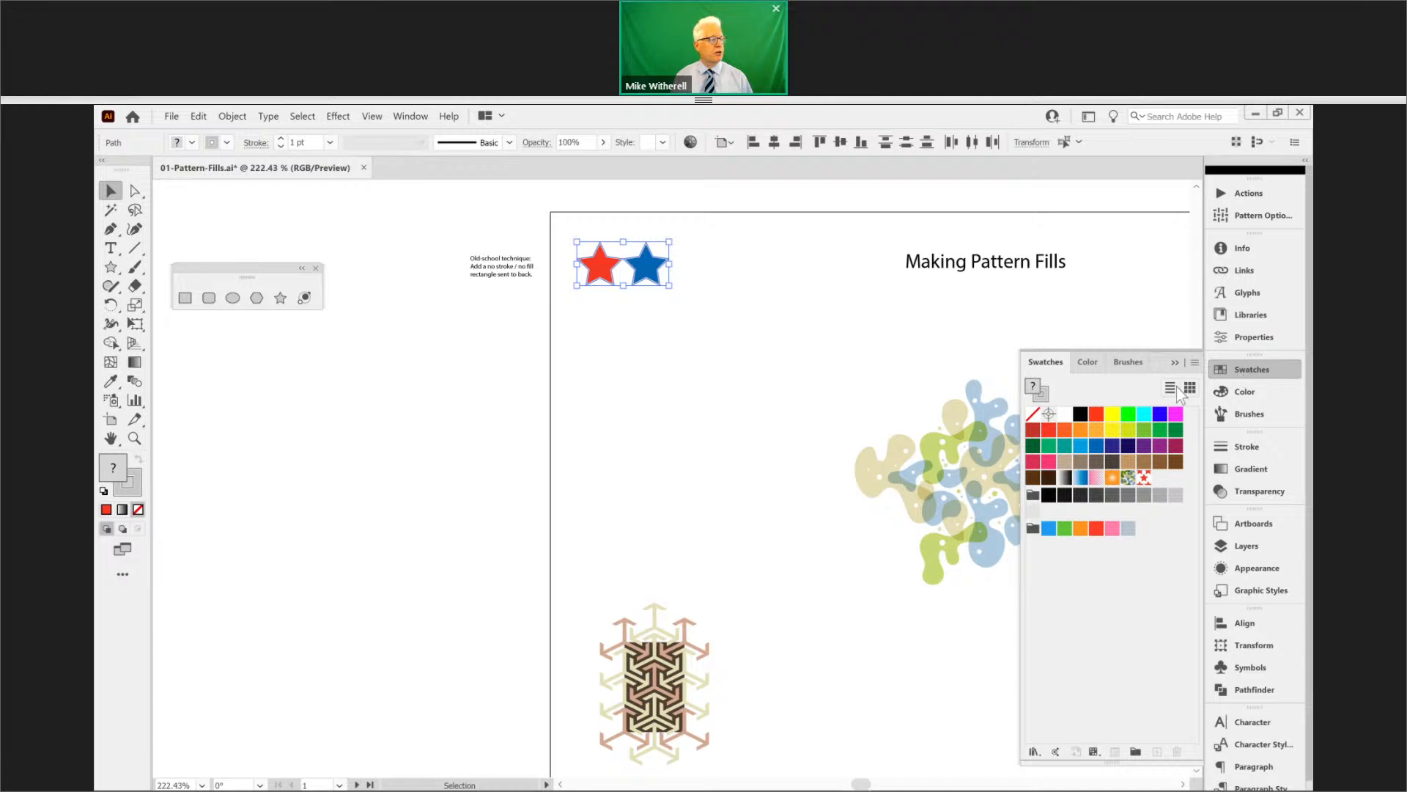
left_click_drag(969, 497, 1158, 588)
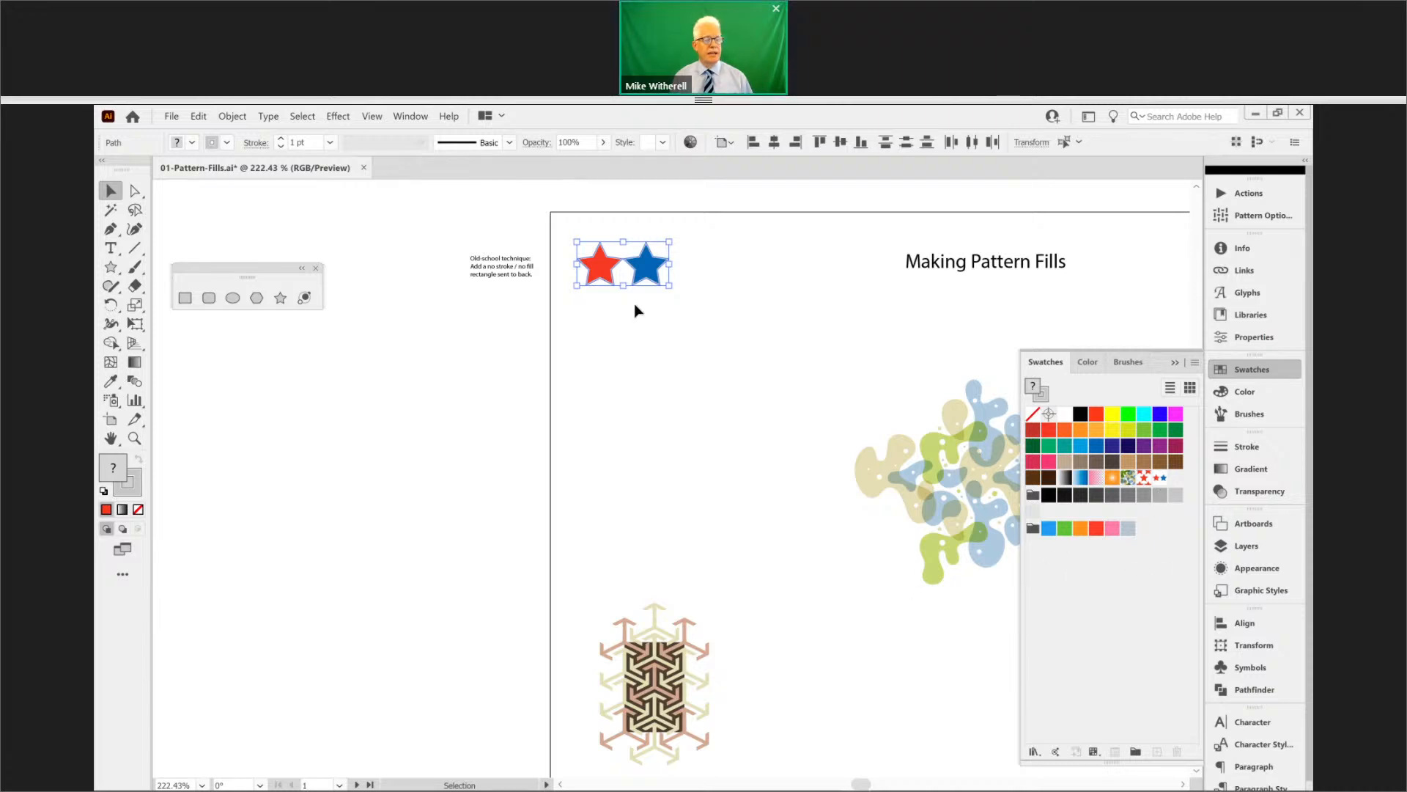
- With nothing selected, edit the two-star pattern swatch, naming it Red and Blue with a Brick by Row tile type, and finish editing
left_click(710, 327)
left_click(1162, 480)
double_click(1162, 481)
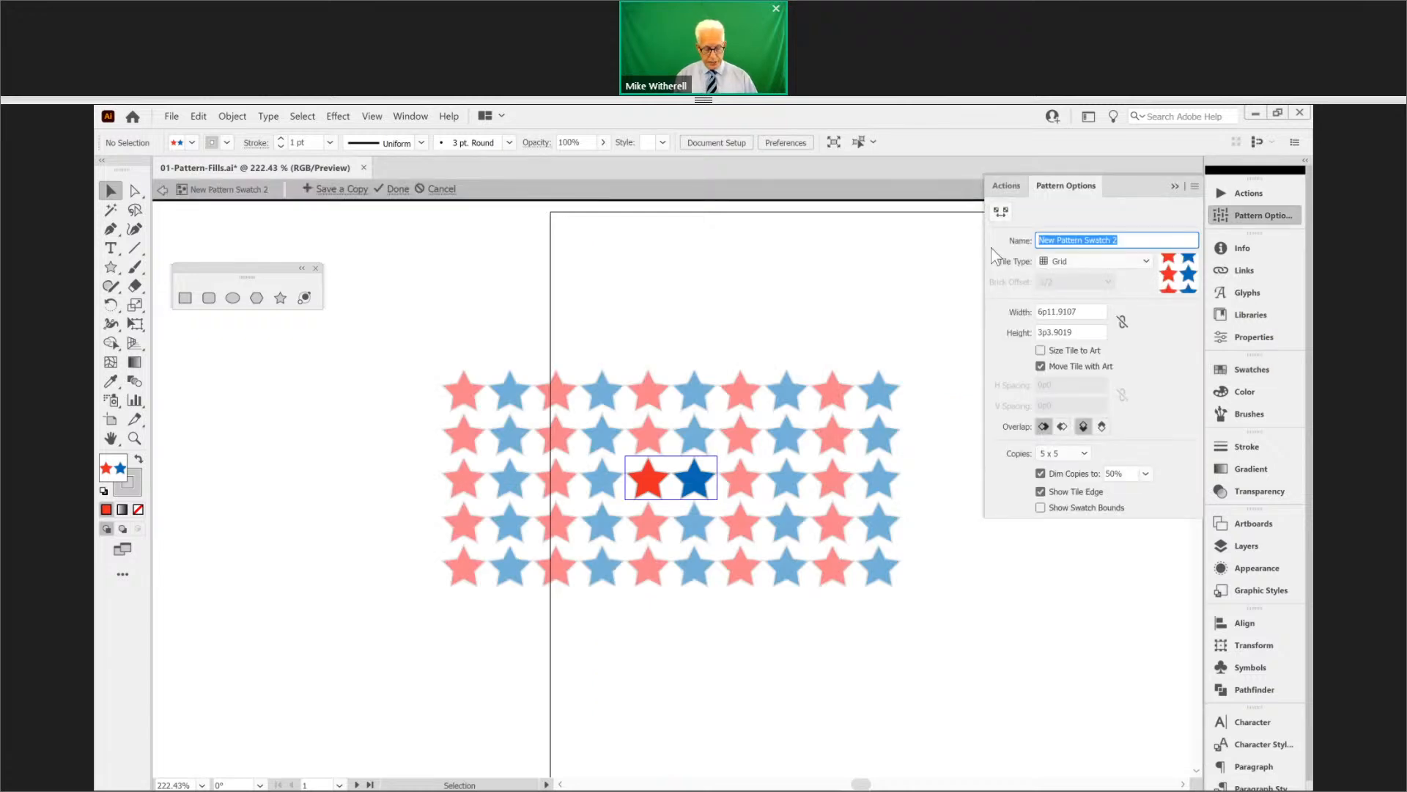
type("Red and Blue")
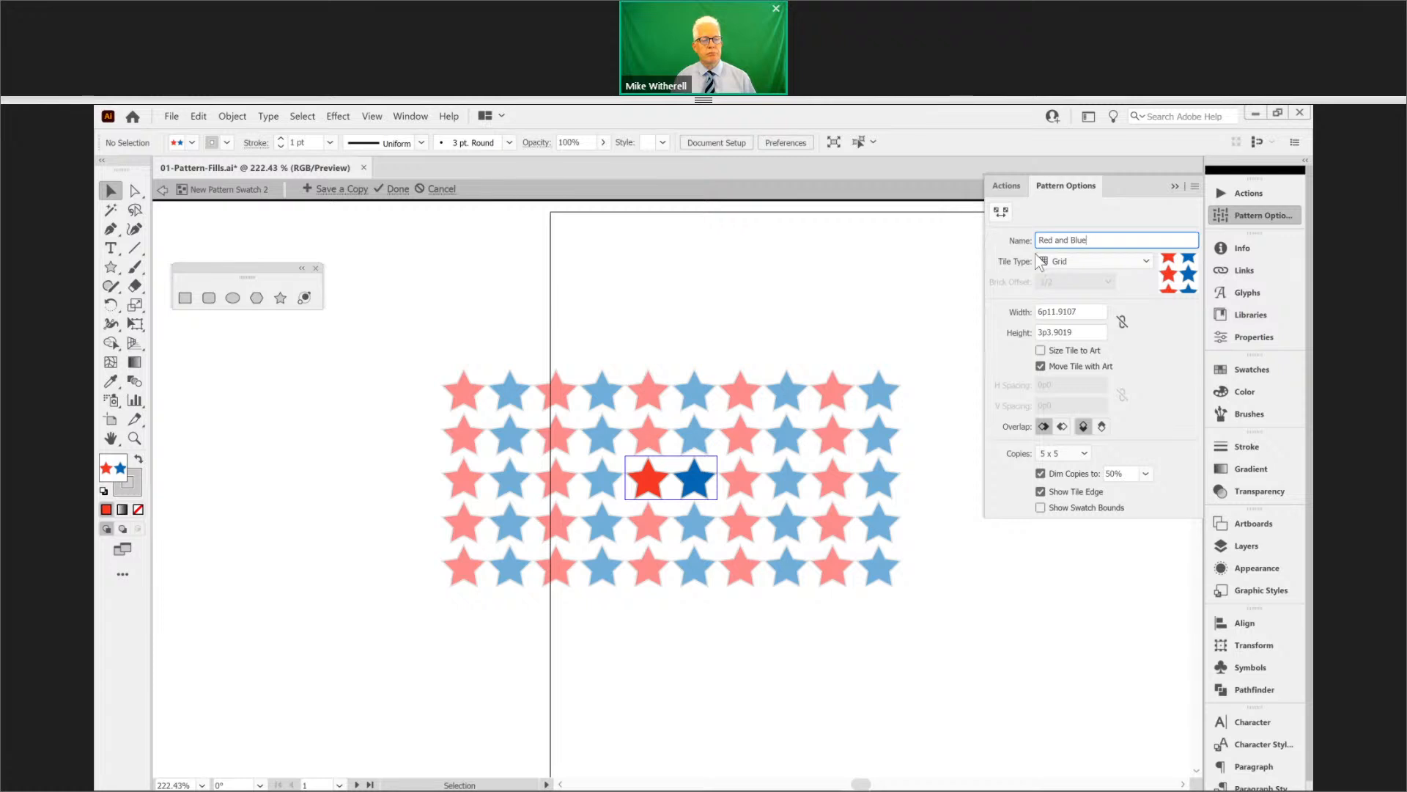
left_click(1049, 265)
left_click(1063, 297)
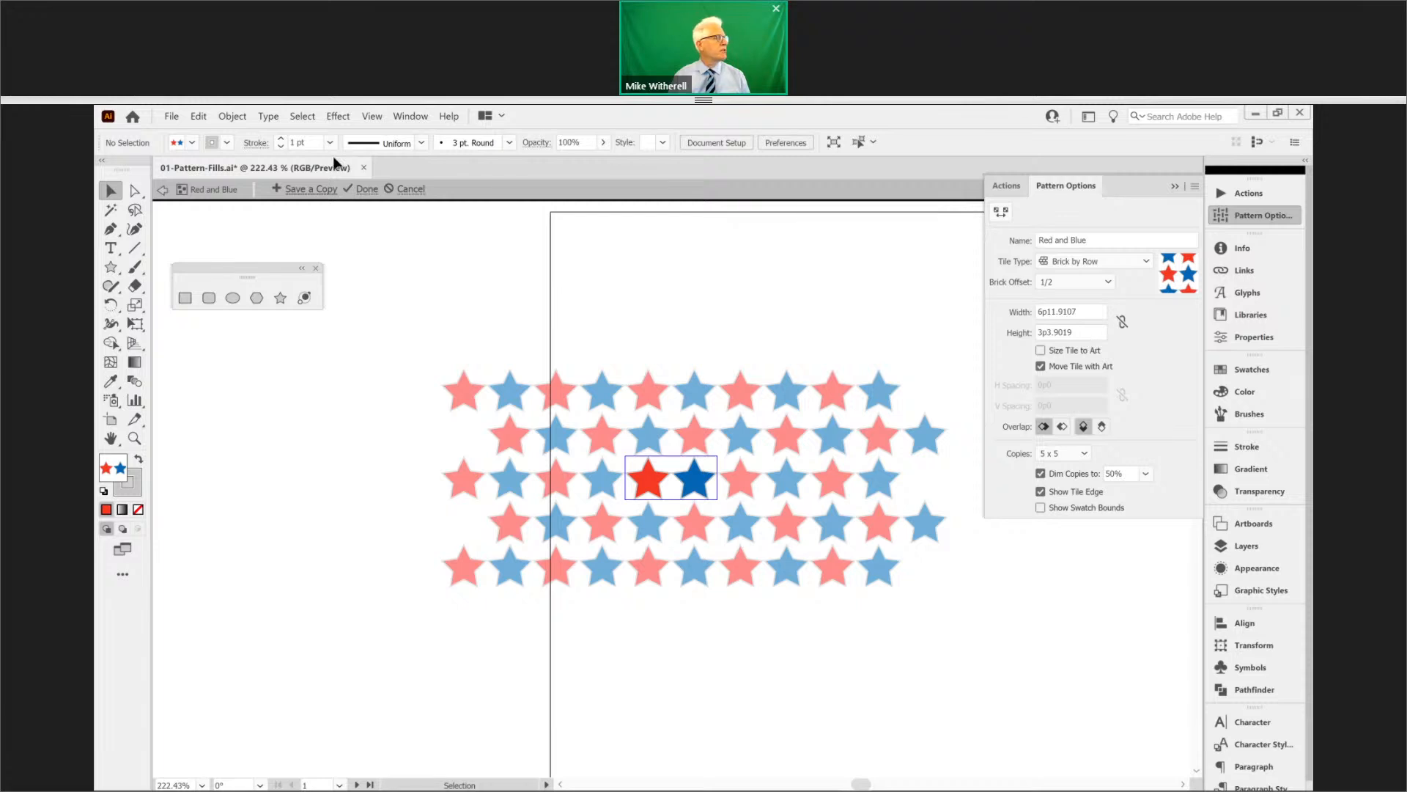
left_click(367, 189)
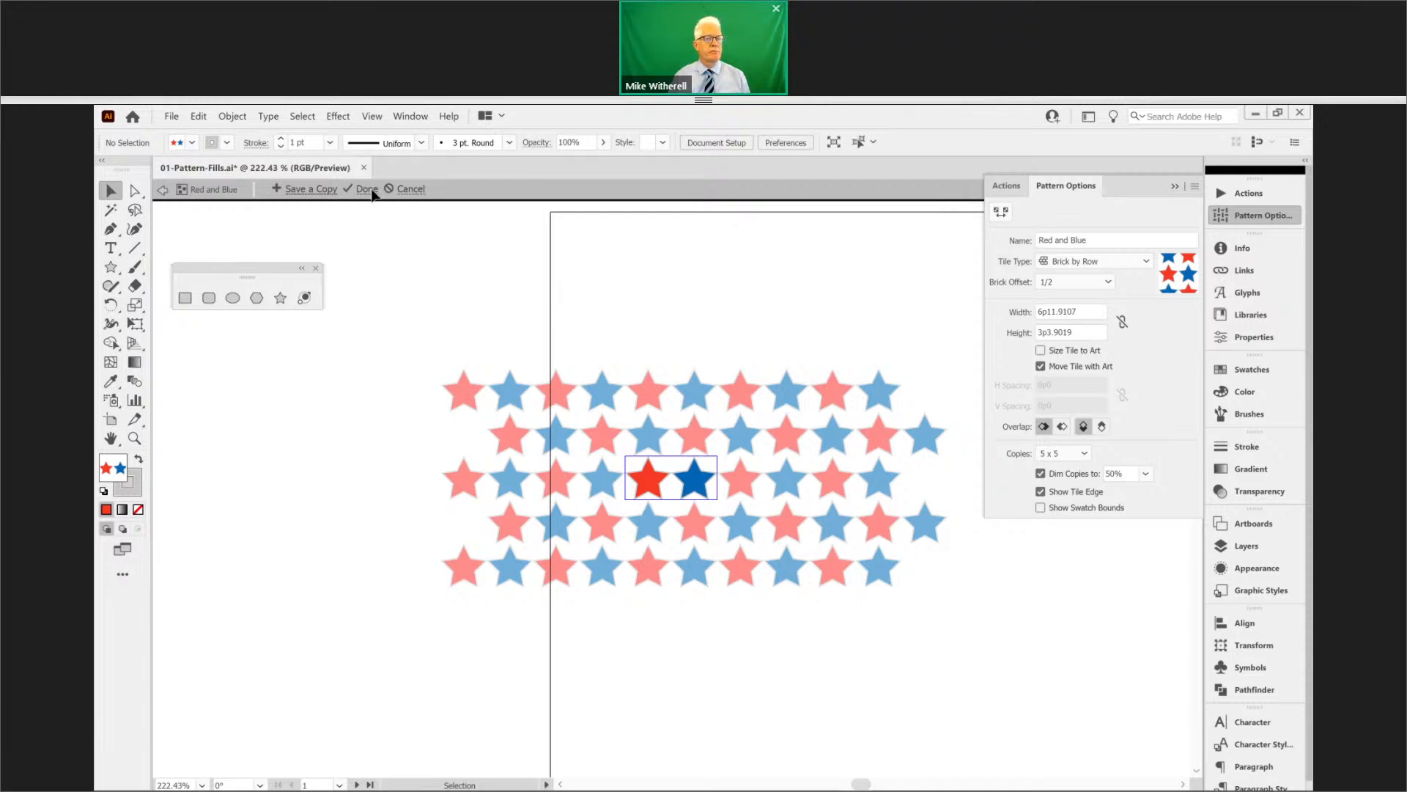
left_click(1174, 186)
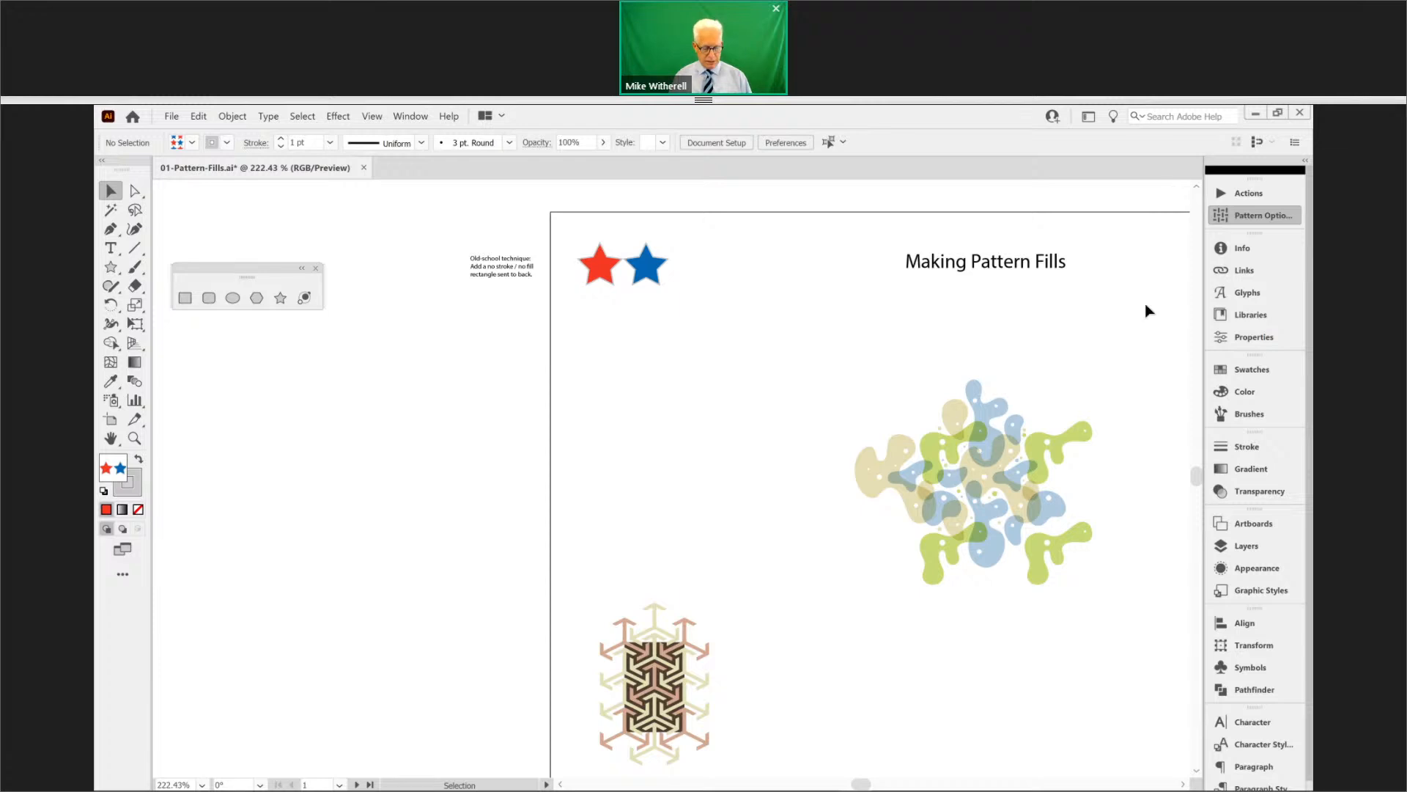
- Fill the rounded rectangle on the second artboard with the Red and Blue pattern swatch and deselect it
key("space")
left_click_drag(1016, 387, 356, 320)
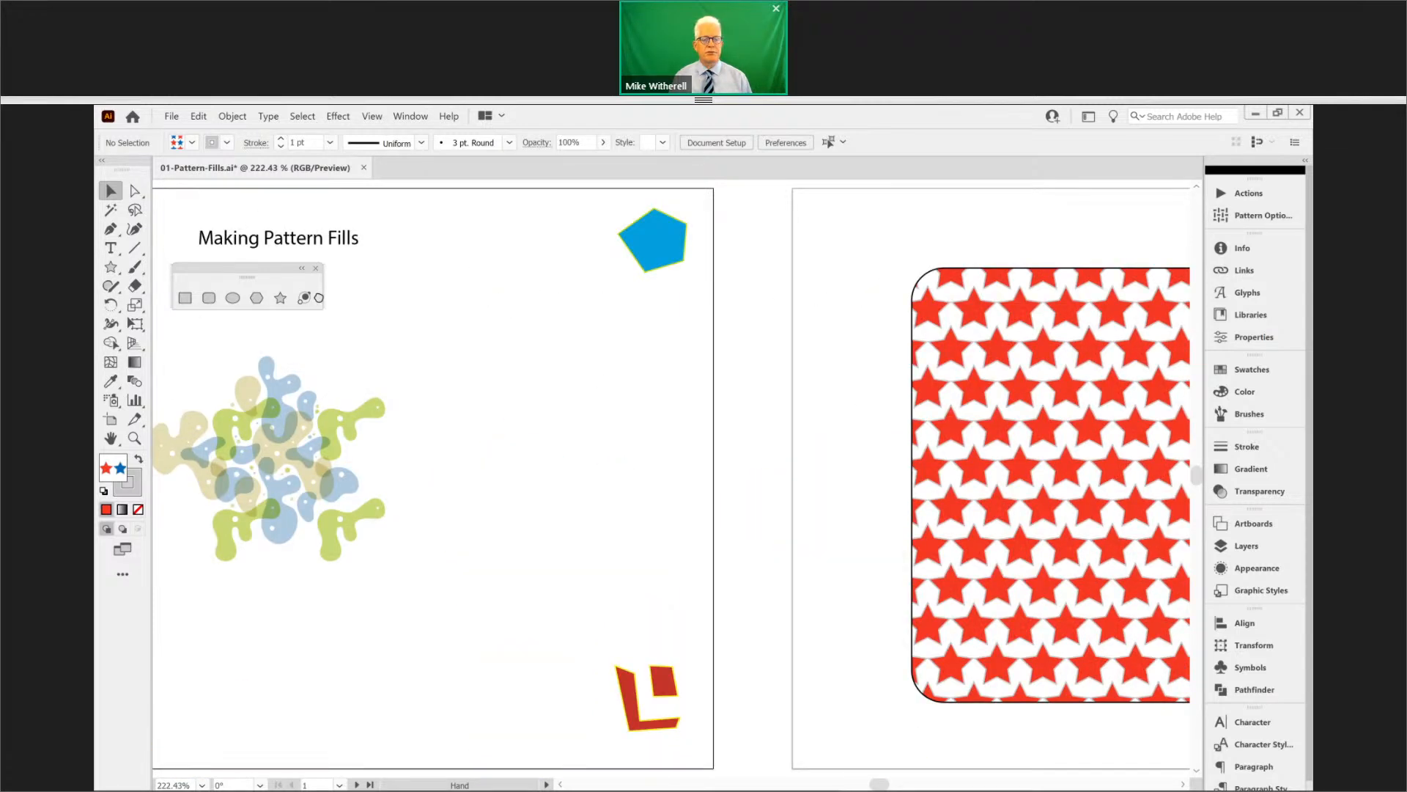
left_click(843, 353)
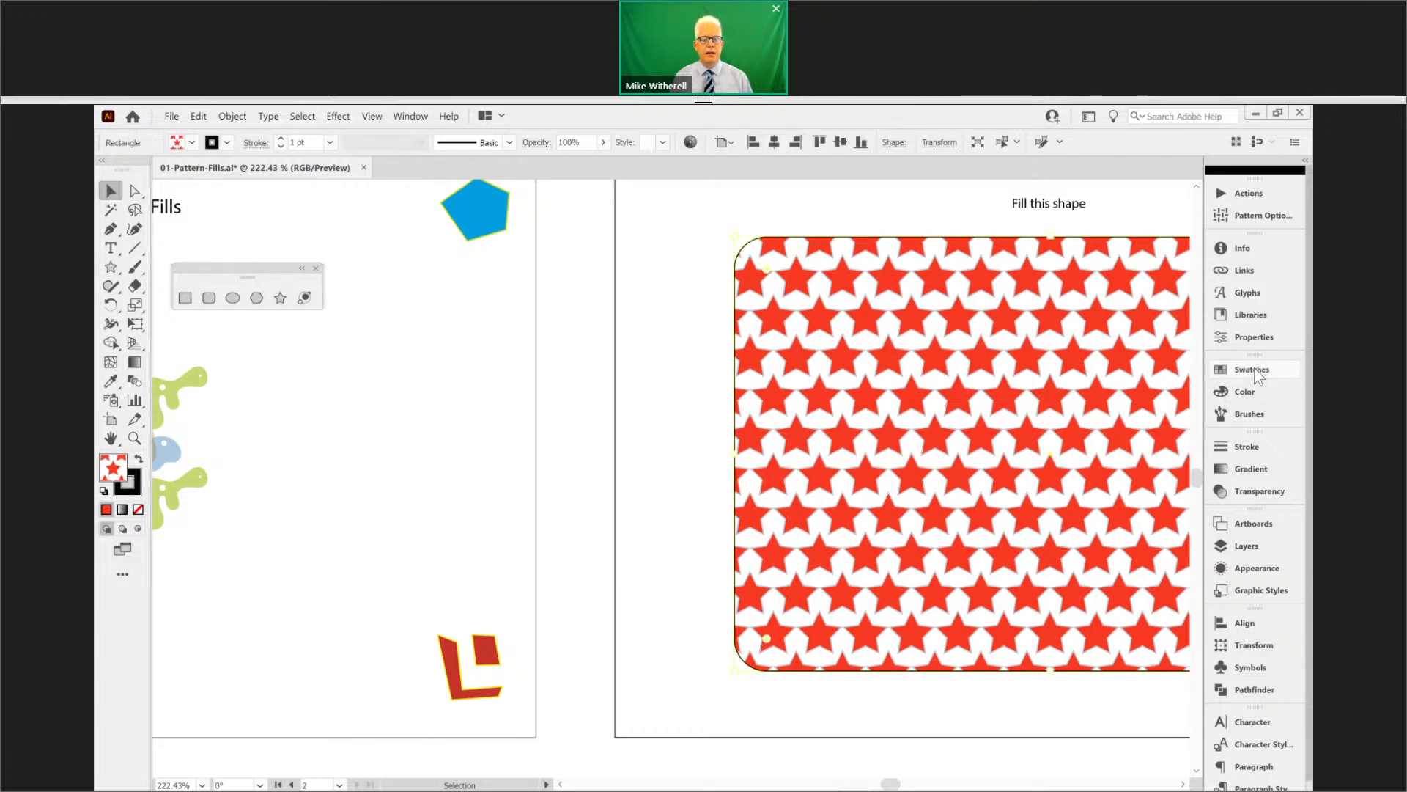
left_click_drag(1066, 374, 967, 387)
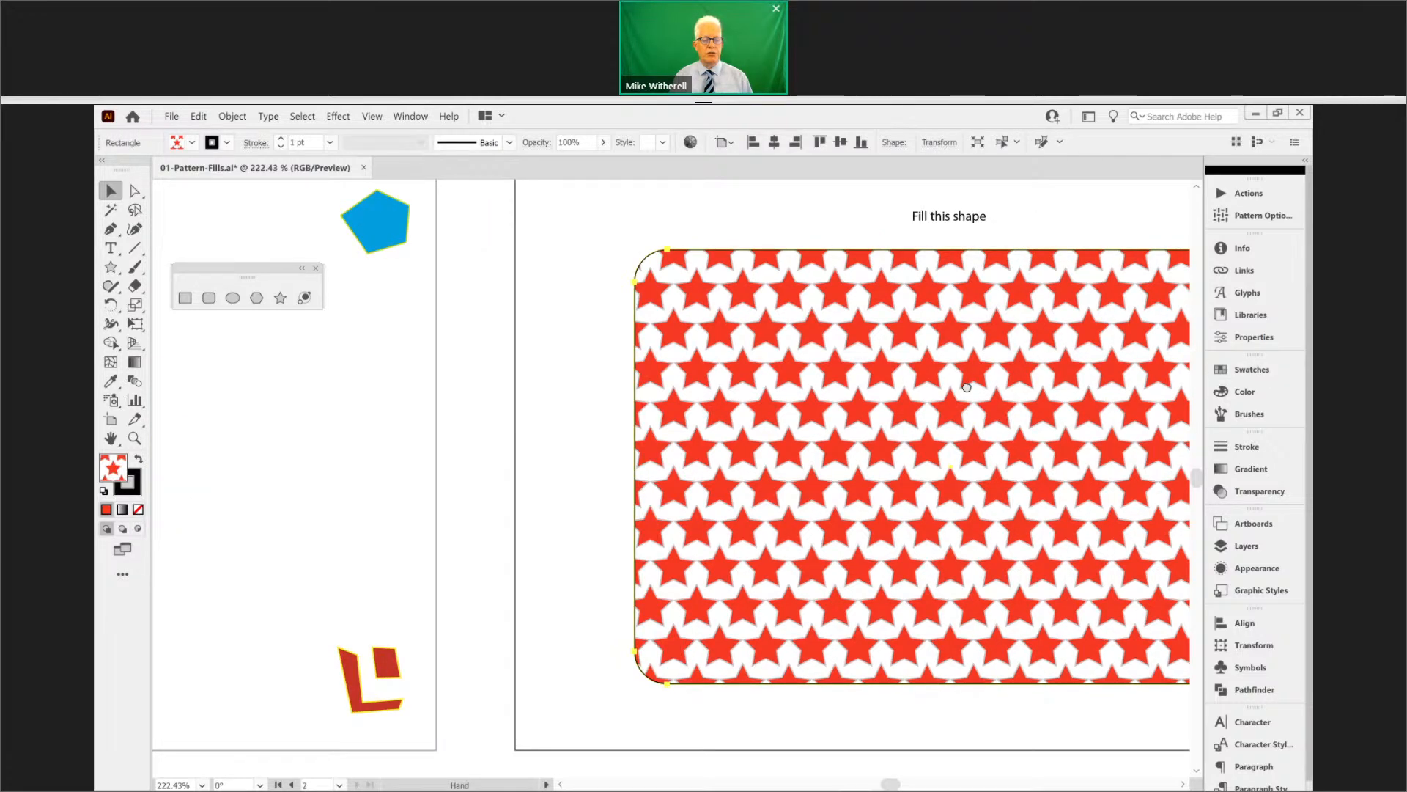
left_click(1254, 370)
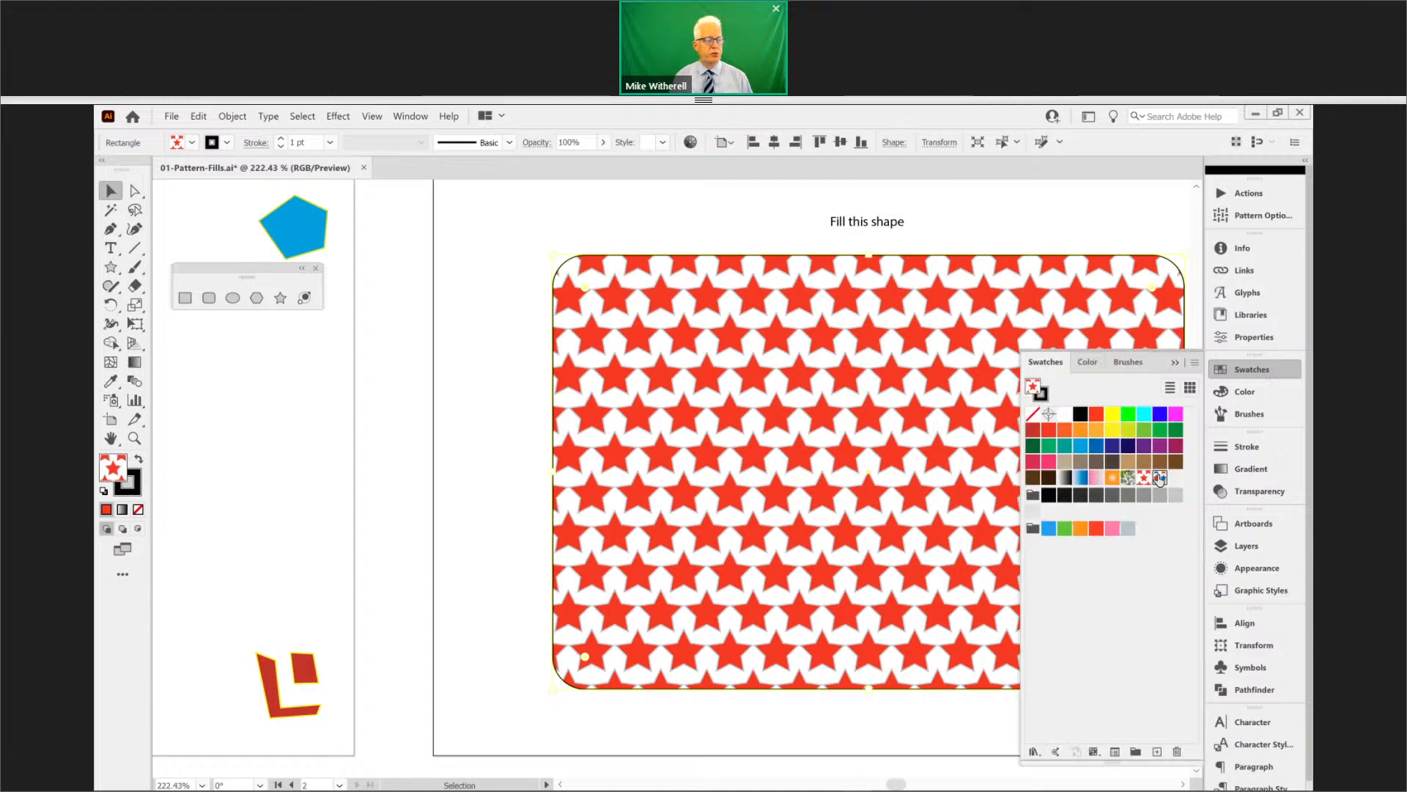
left_click(1159, 478)
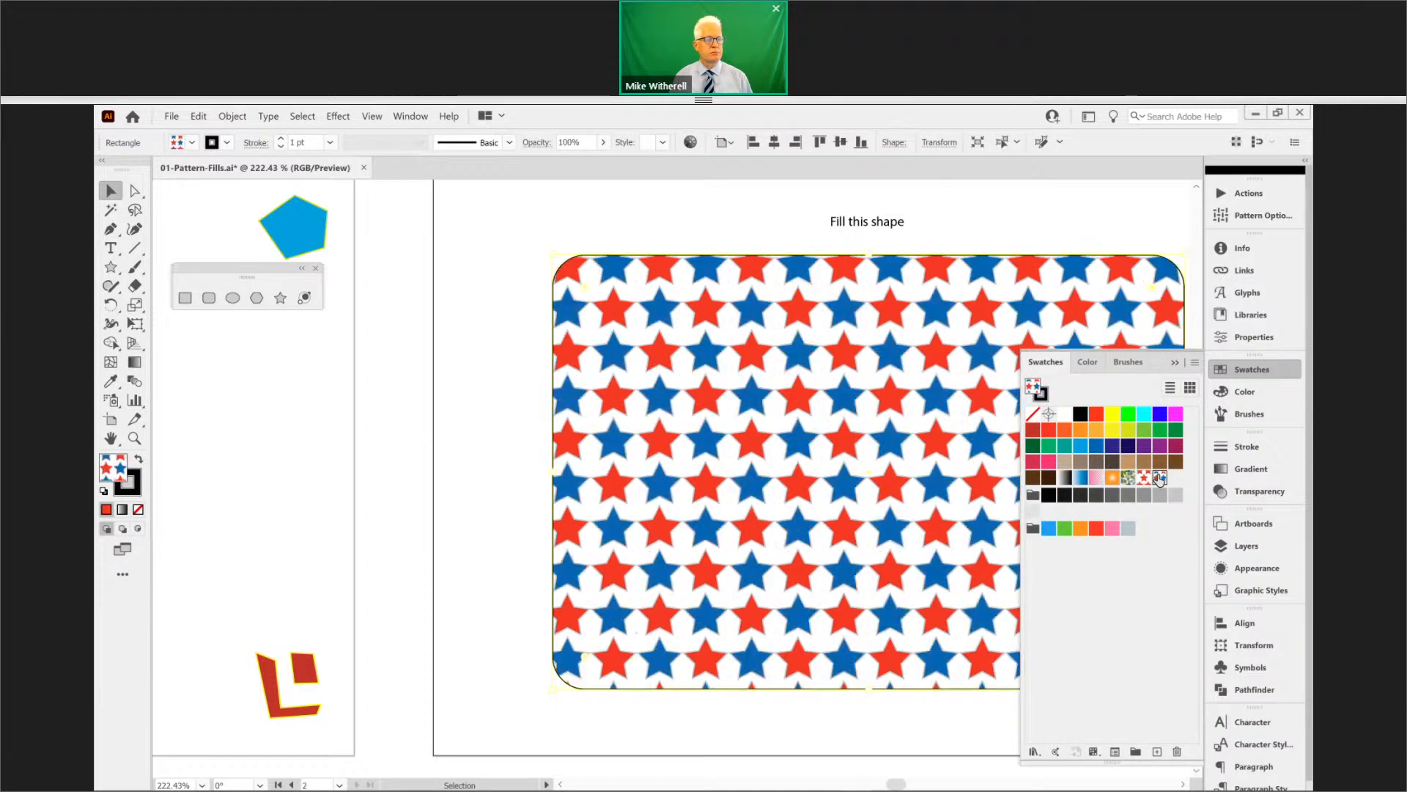
left_click(529, 322)
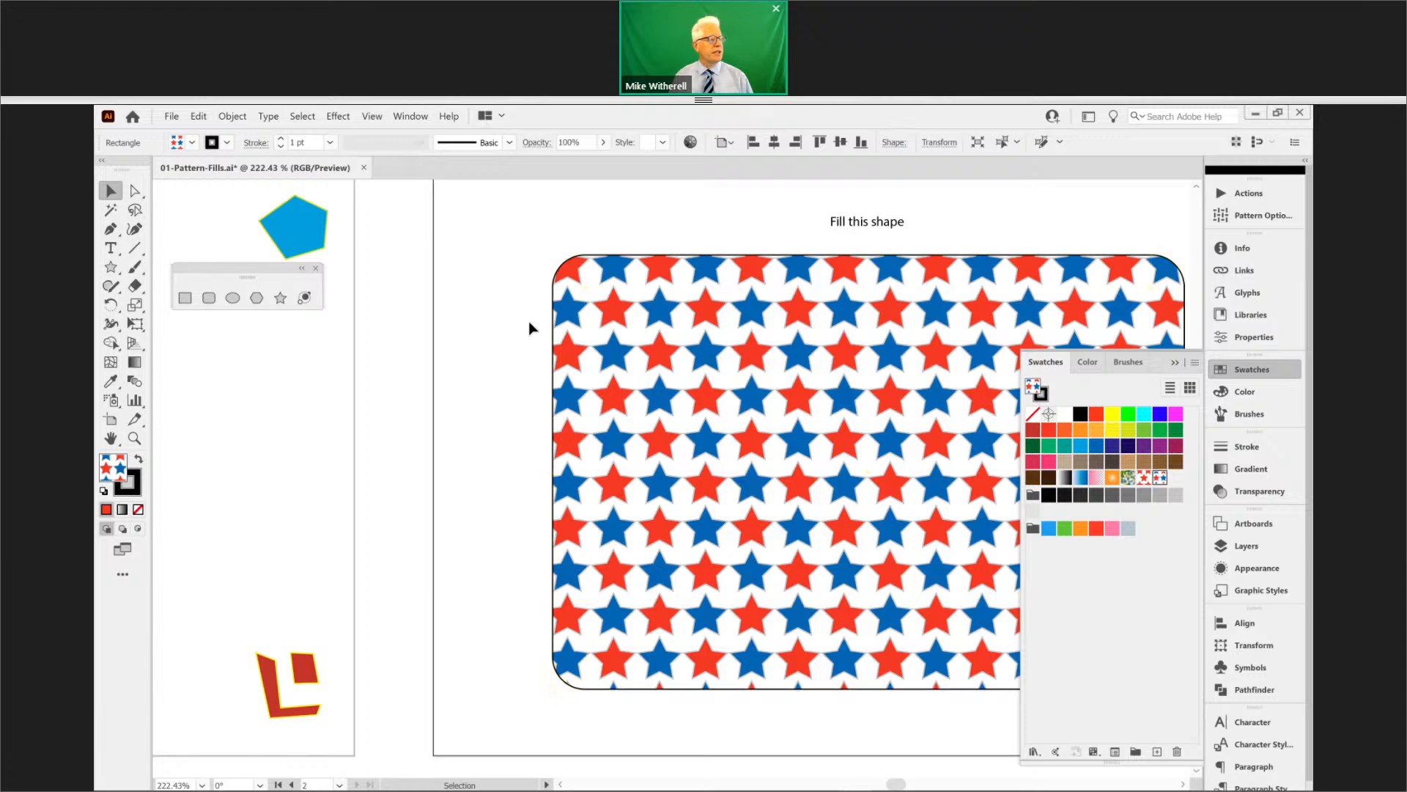
- Select the invisible rectangle behind the red and blue stars and check its fill and stroke settings
left_click_drag(529, 322, 1106, 368)
left_click_drag(637, 322, 1009, 434)
left_click_drag(584, 403, 864, 390)
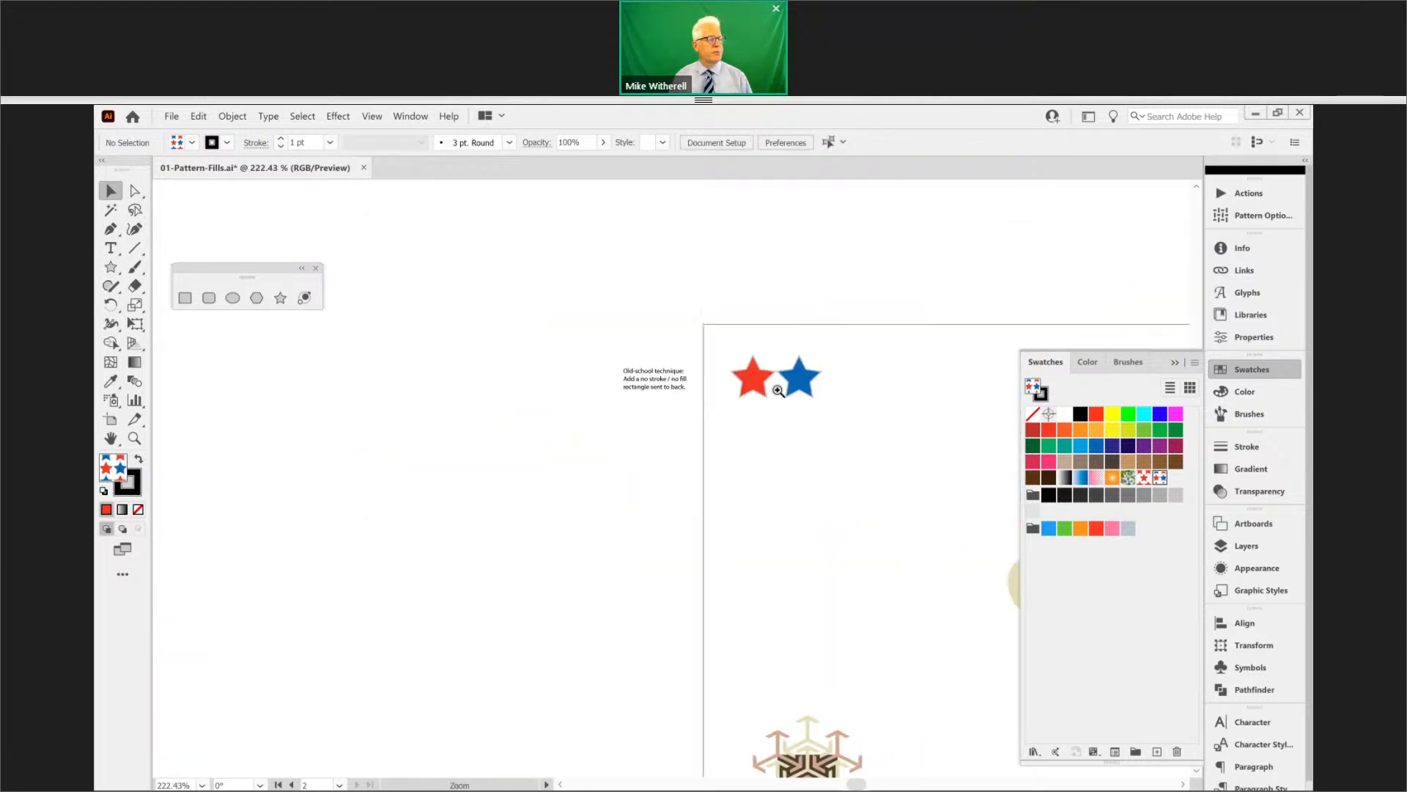
left_click(779, 390, "ctrl")
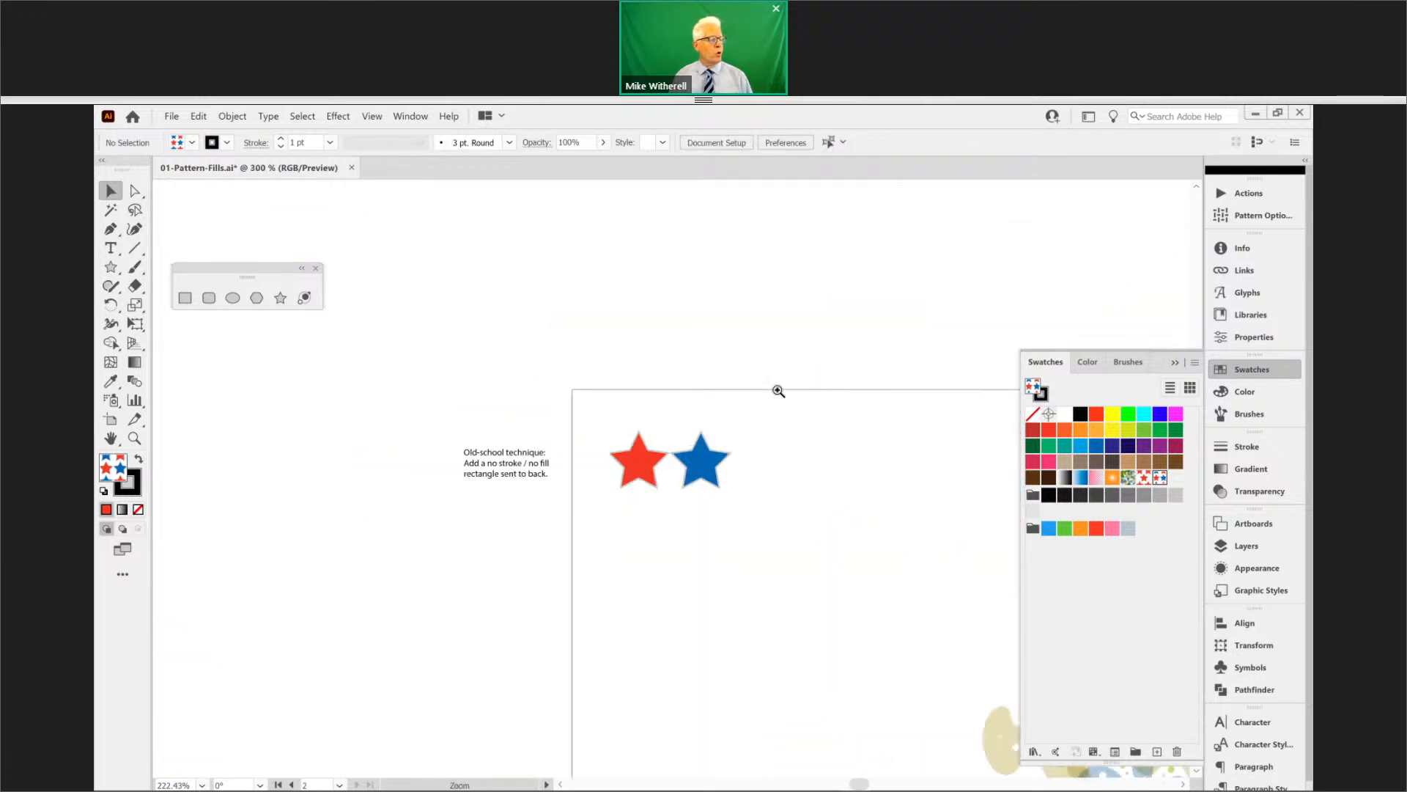
left_click(663, 465, "ctrl")
left_click(663, 465, "ctrl")
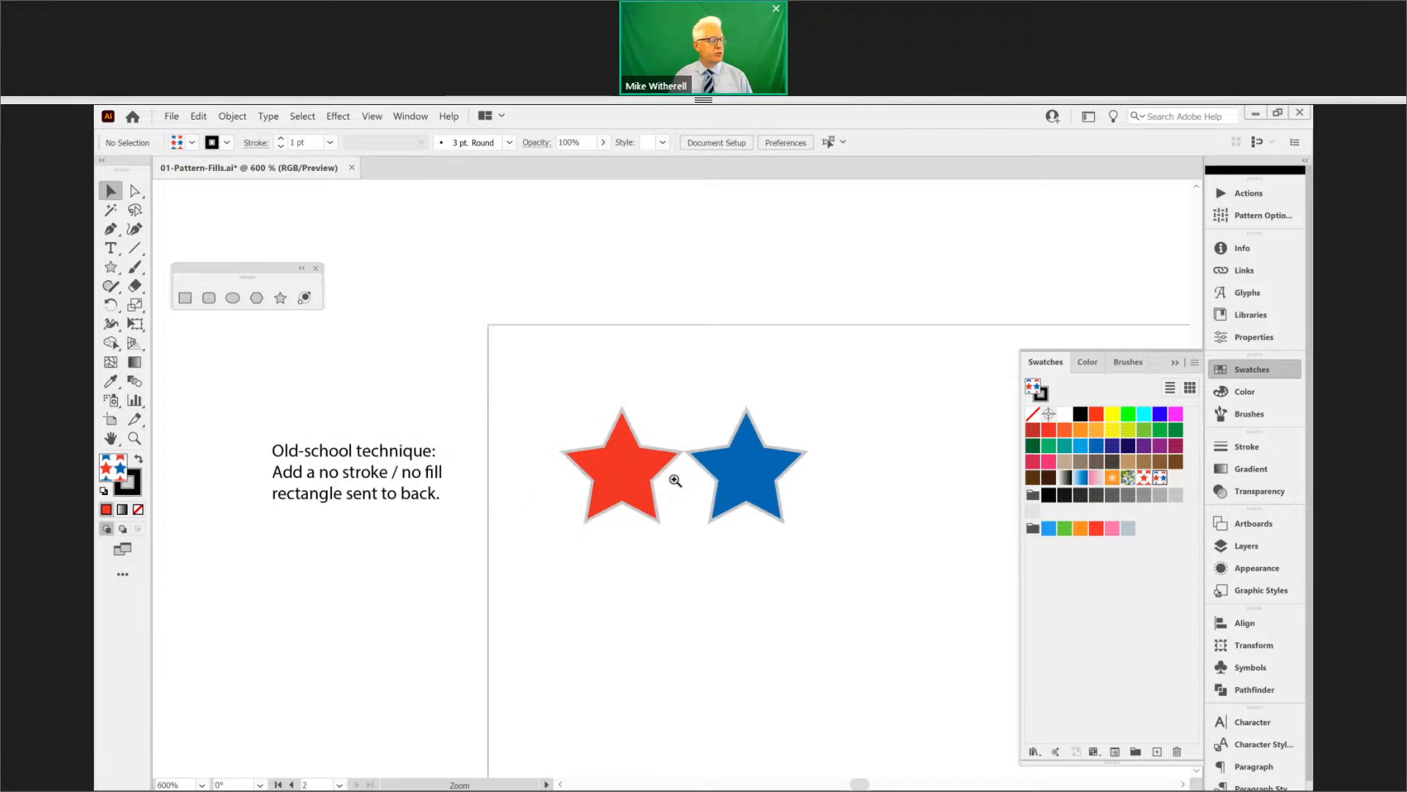
left_click(672, 534)
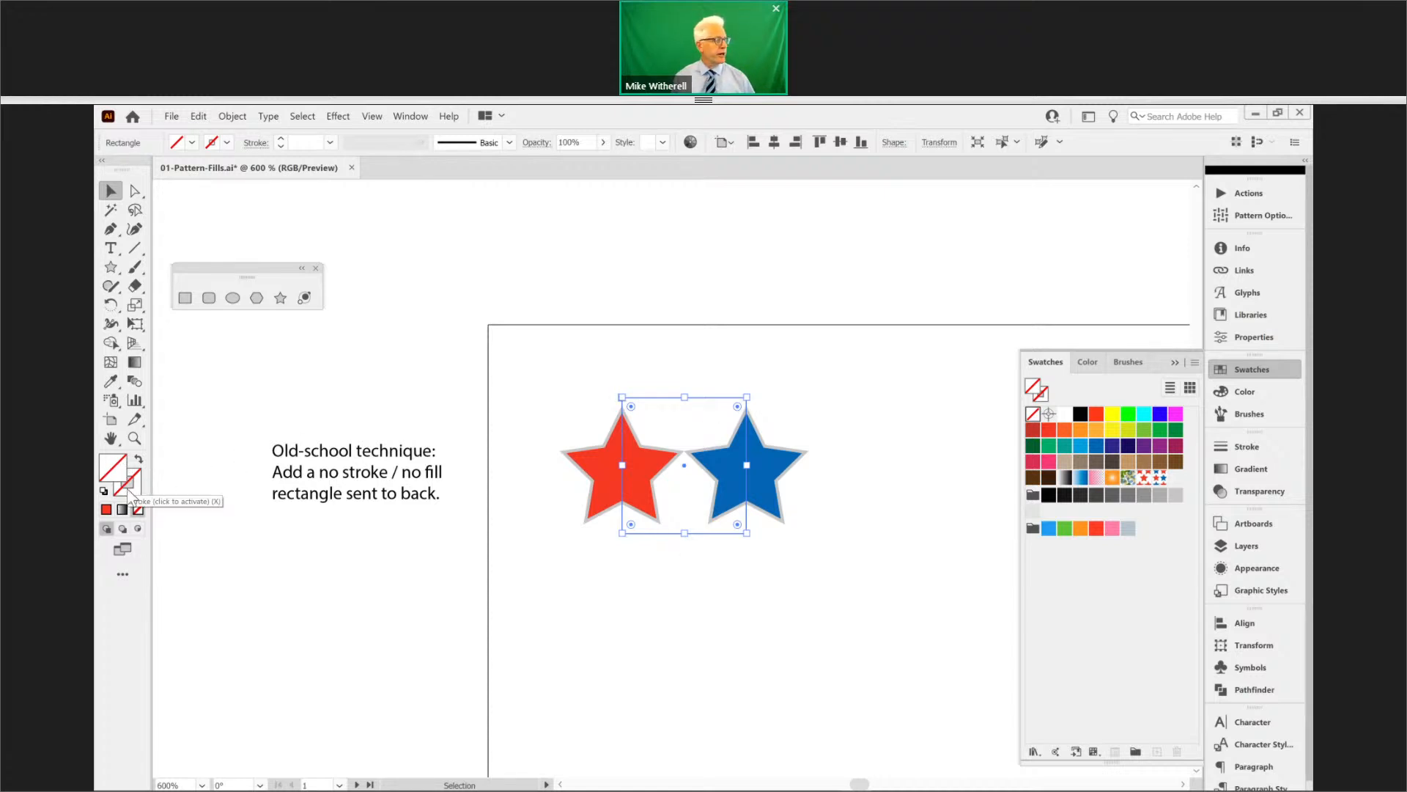
key("ctrl")
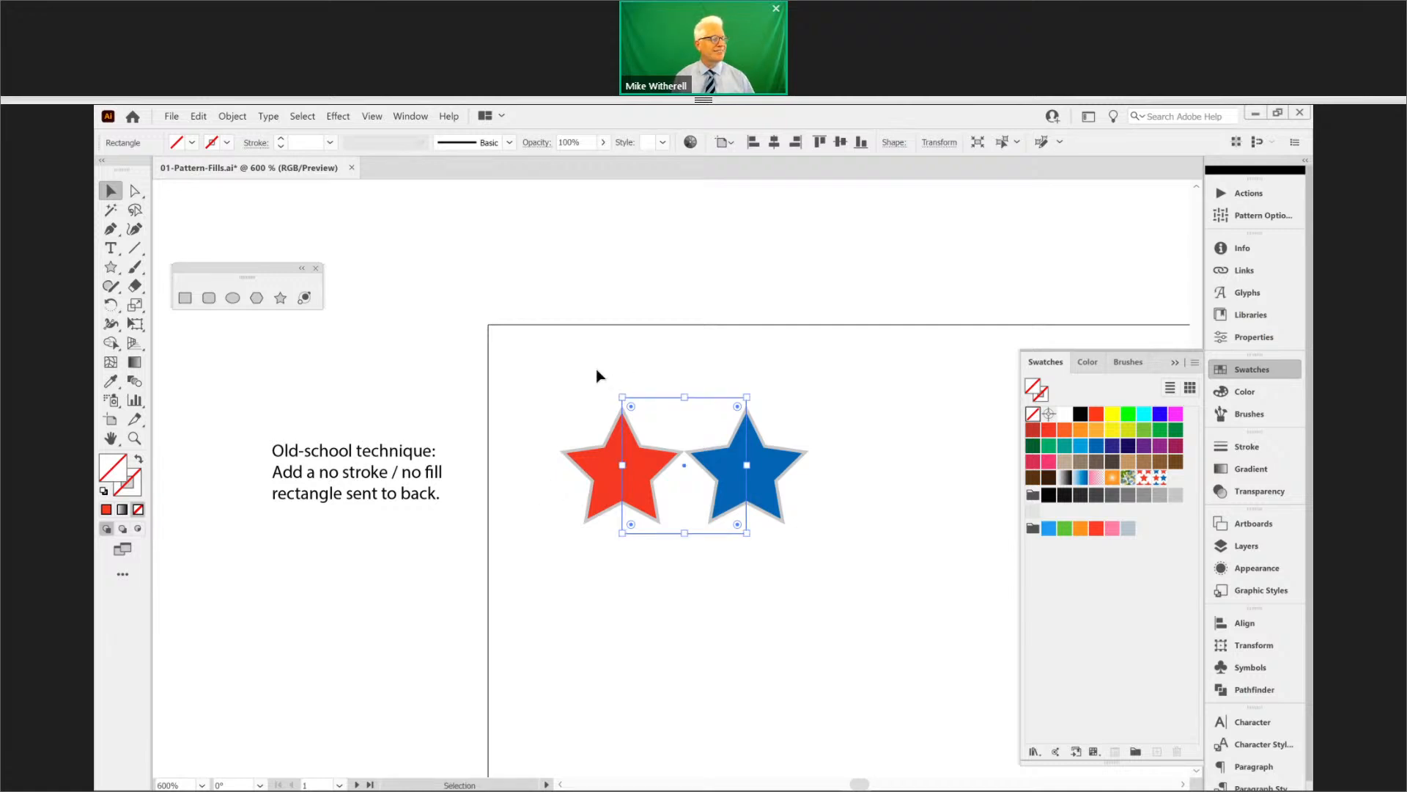
- Add the two stars and the invisible rectangle behind them as a new pattern swatch, leaving nothing selected
left_click_drag(558, 373, 819, 585)
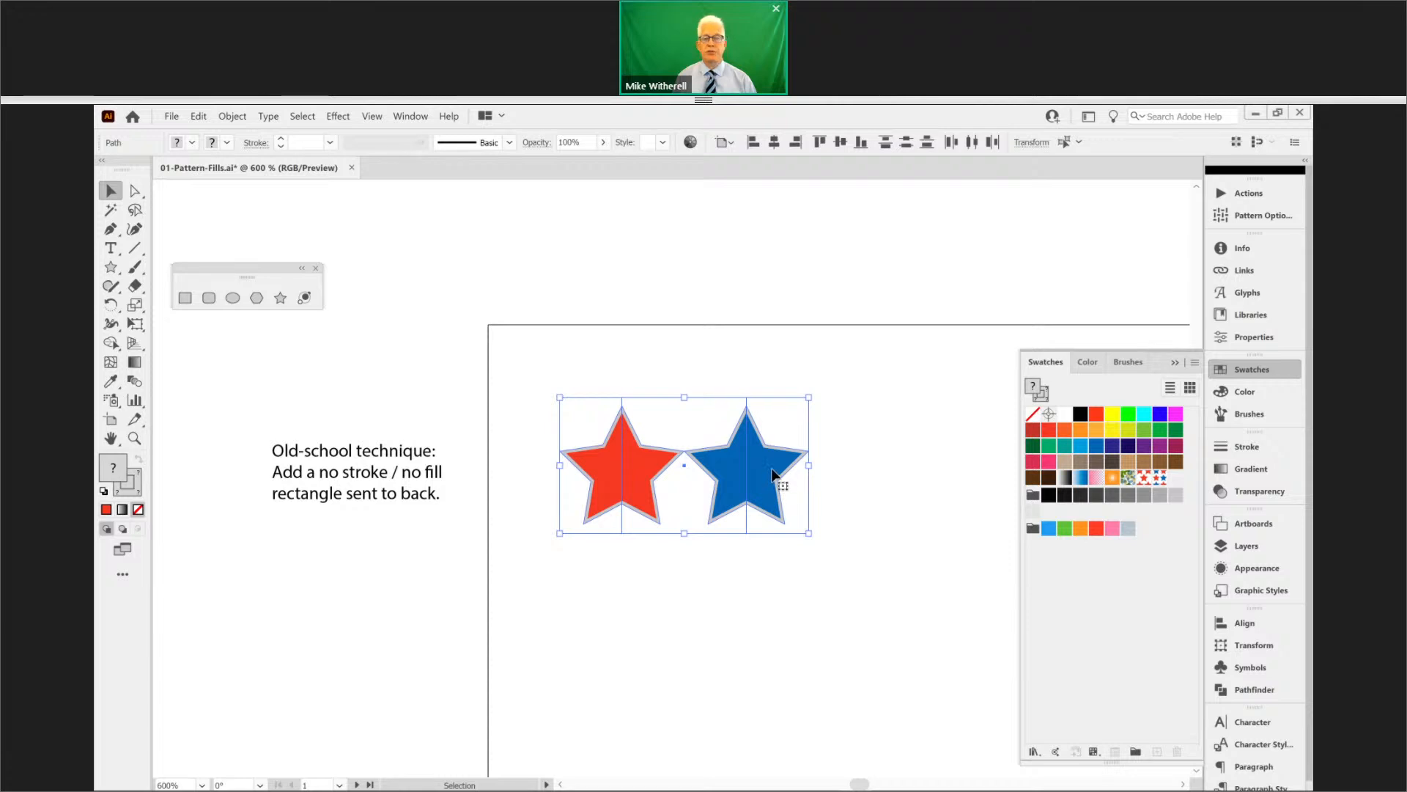
left_click_drag(773, 473, 1093, 581)
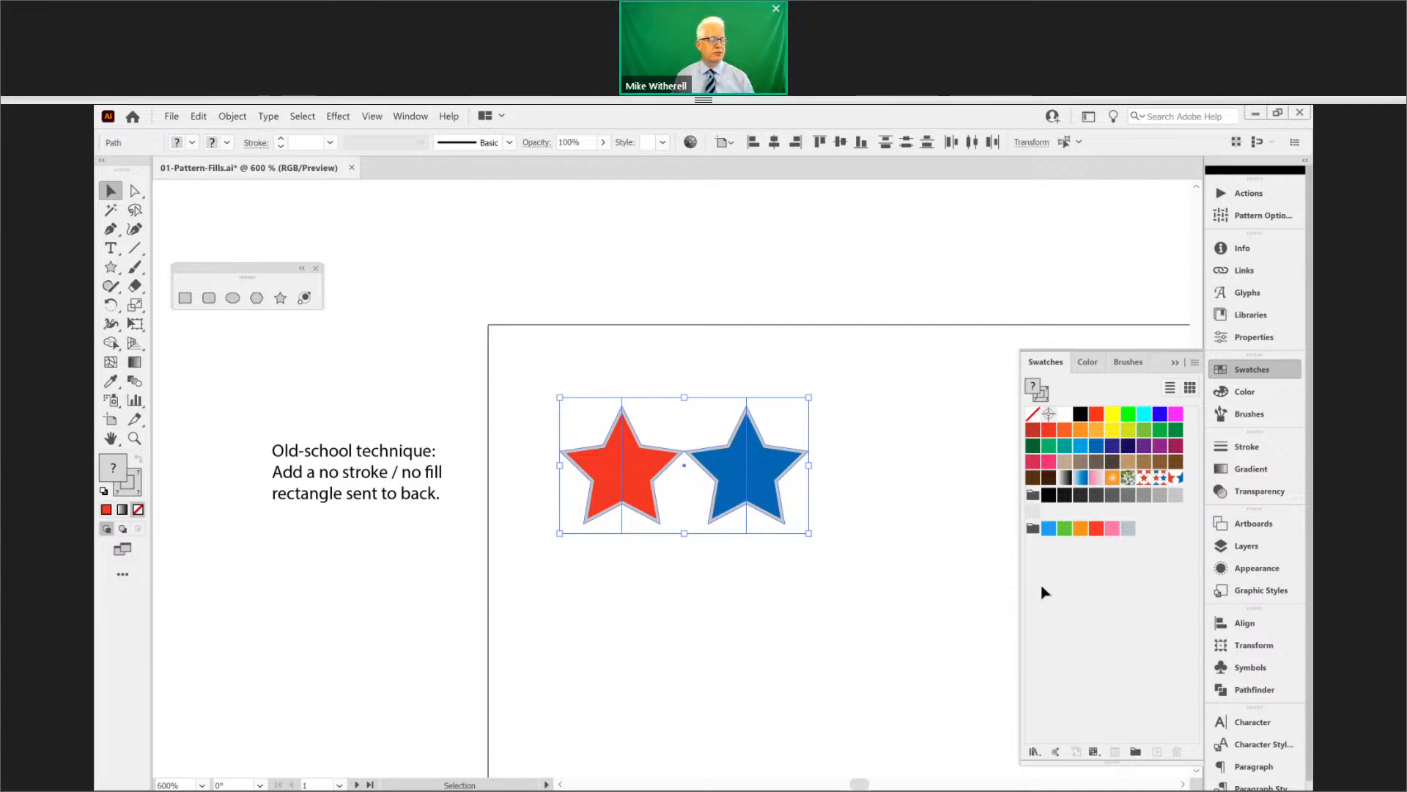
left_click(858, 499)
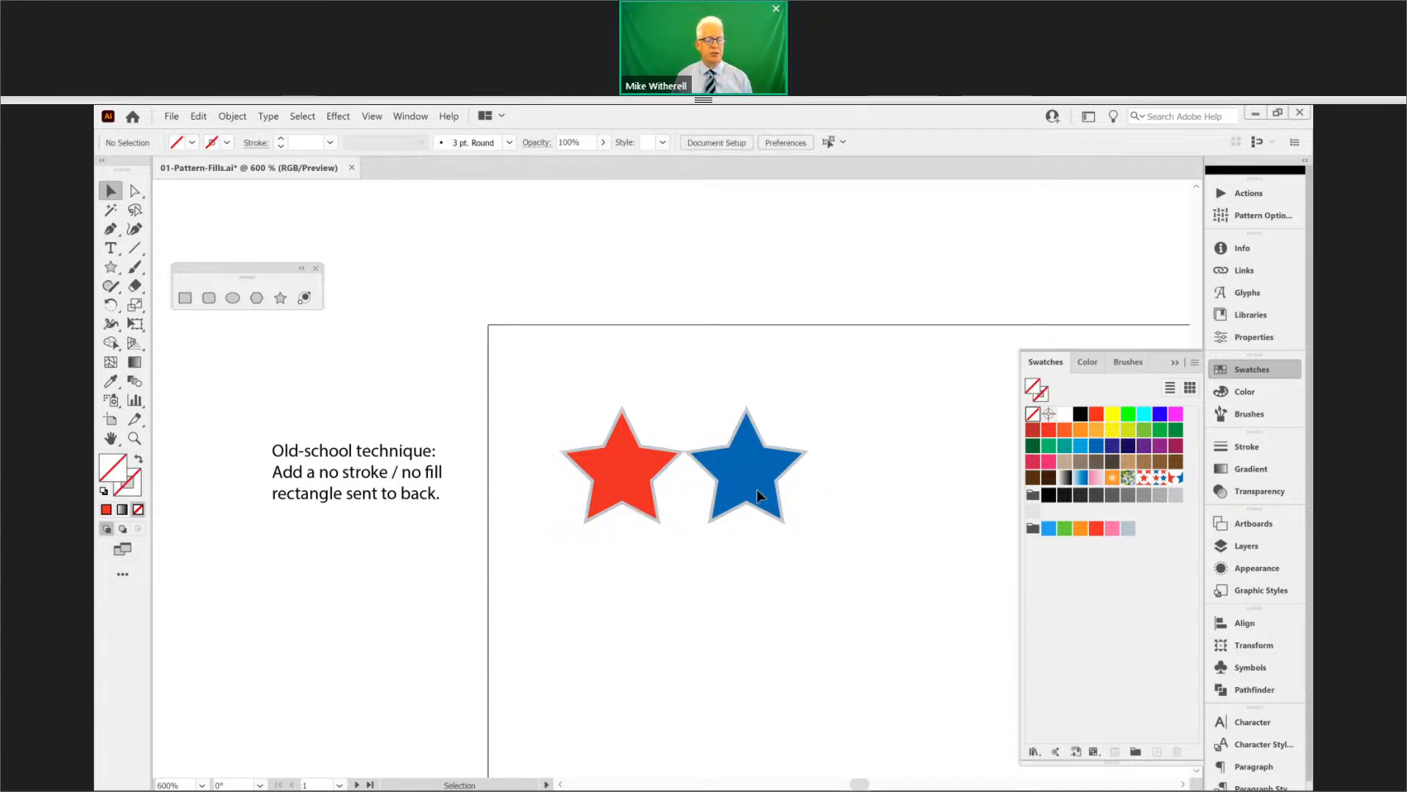
- Edit the newest star pattern swatch, naming it RedBlueStar and setting its tile type to Brick by Row
double_click(1175, 479)
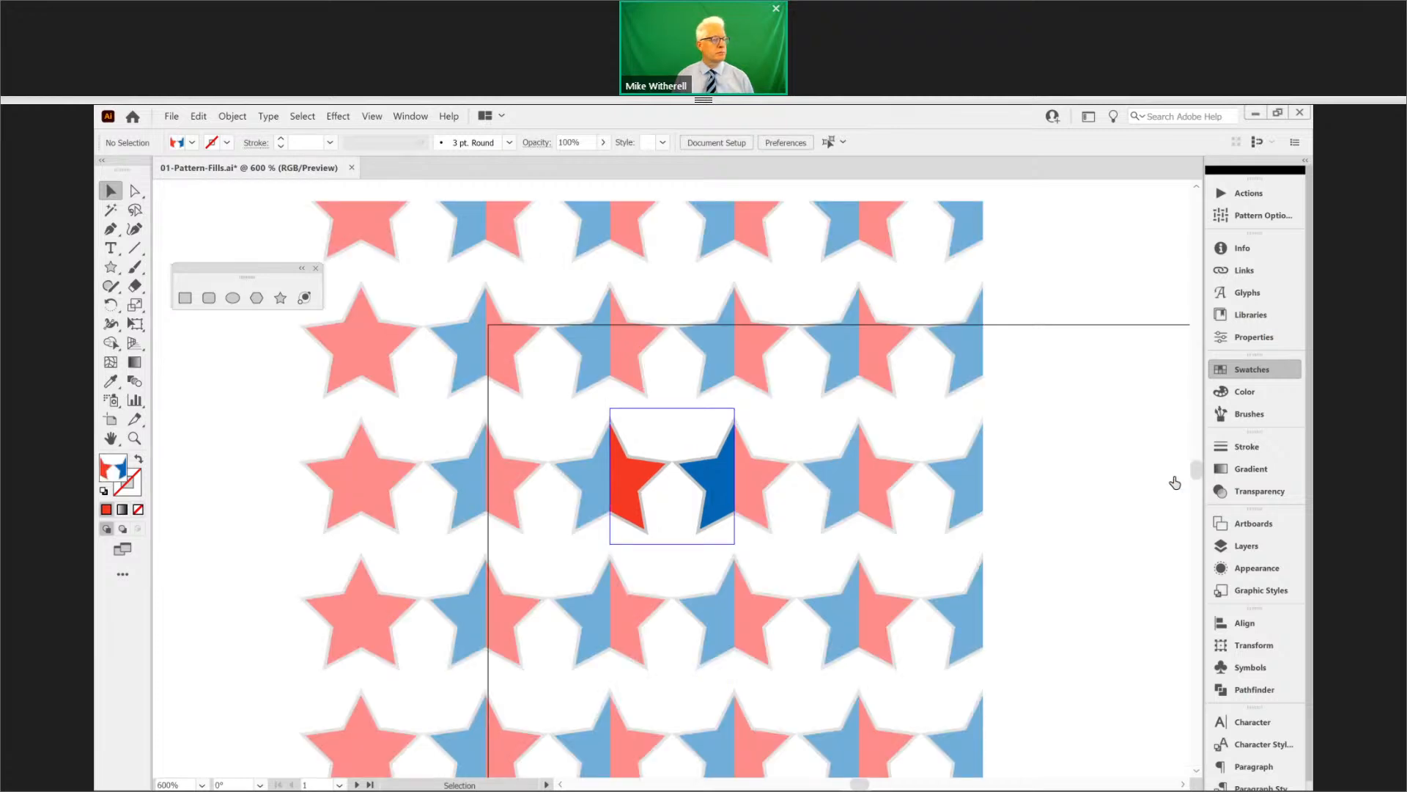
key("Return")
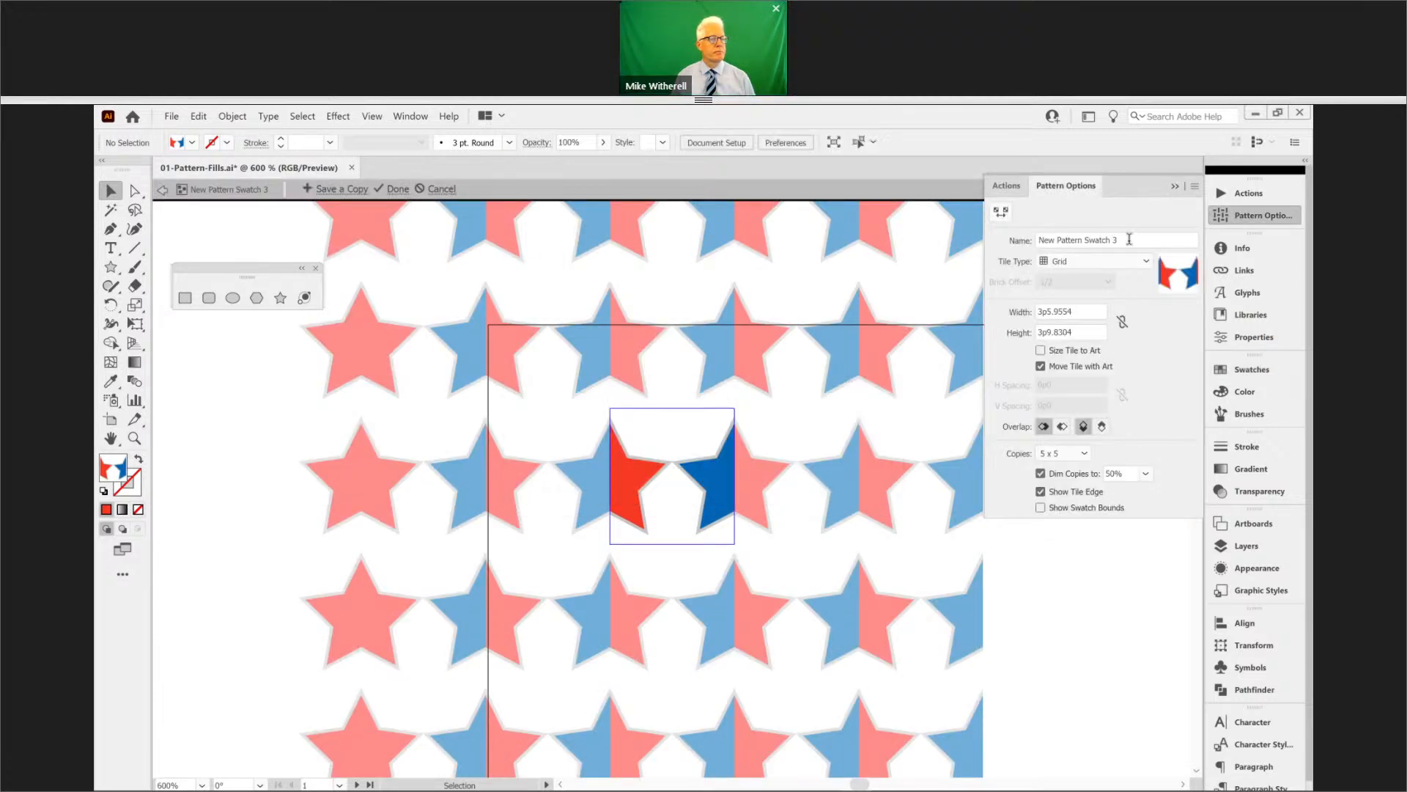
left_click(1125, 240)
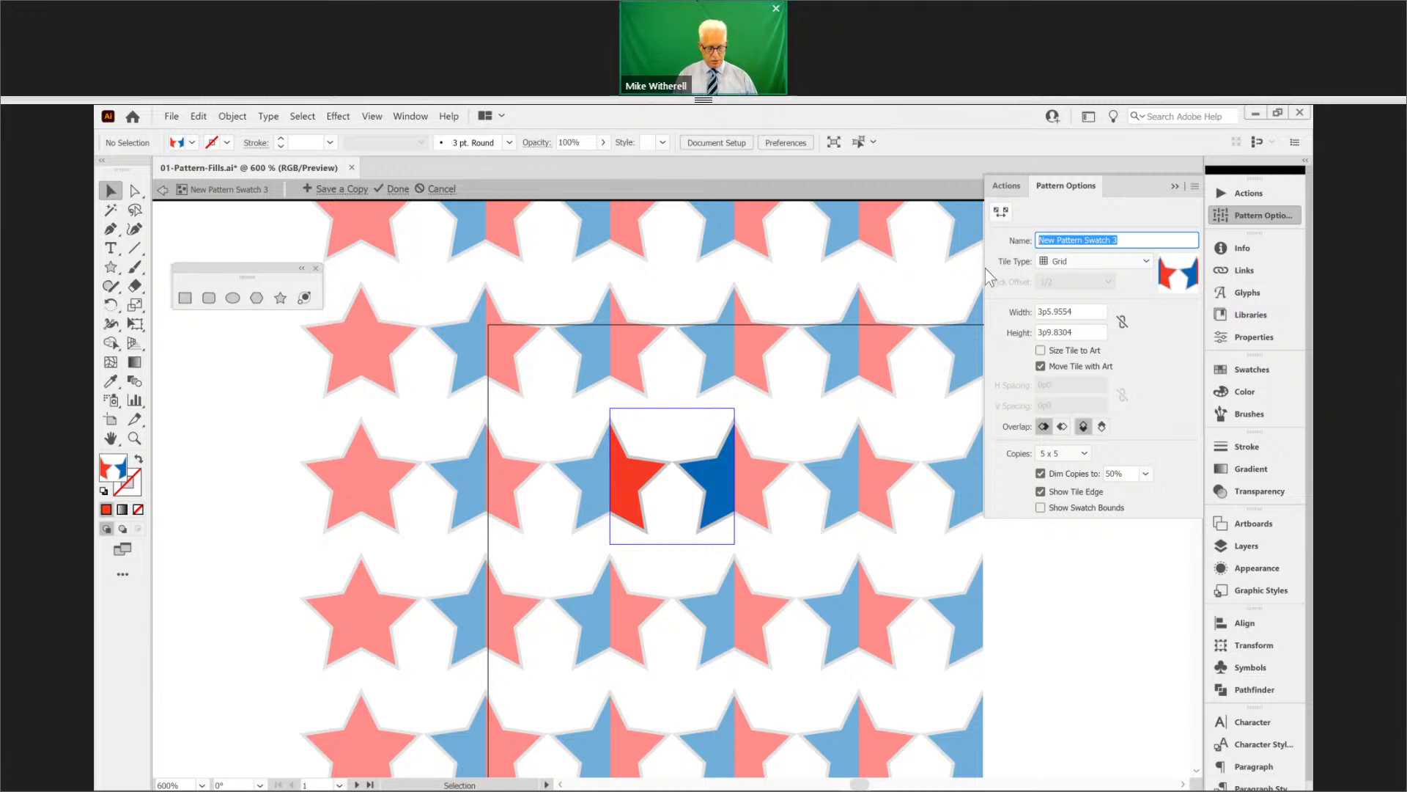
type("Red")
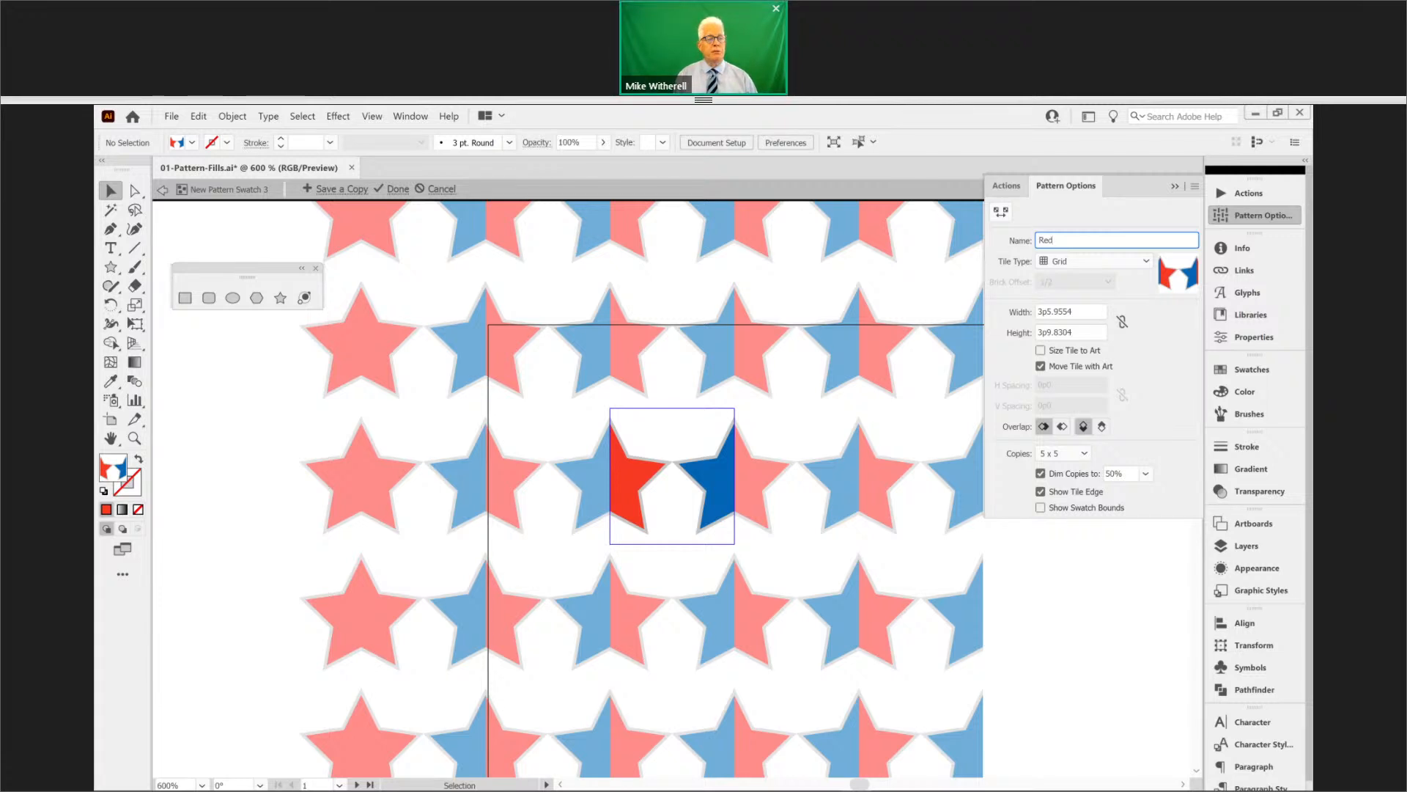
type("BlueStar")
left_click(1066, 264)
key("Escape")
key("Down")
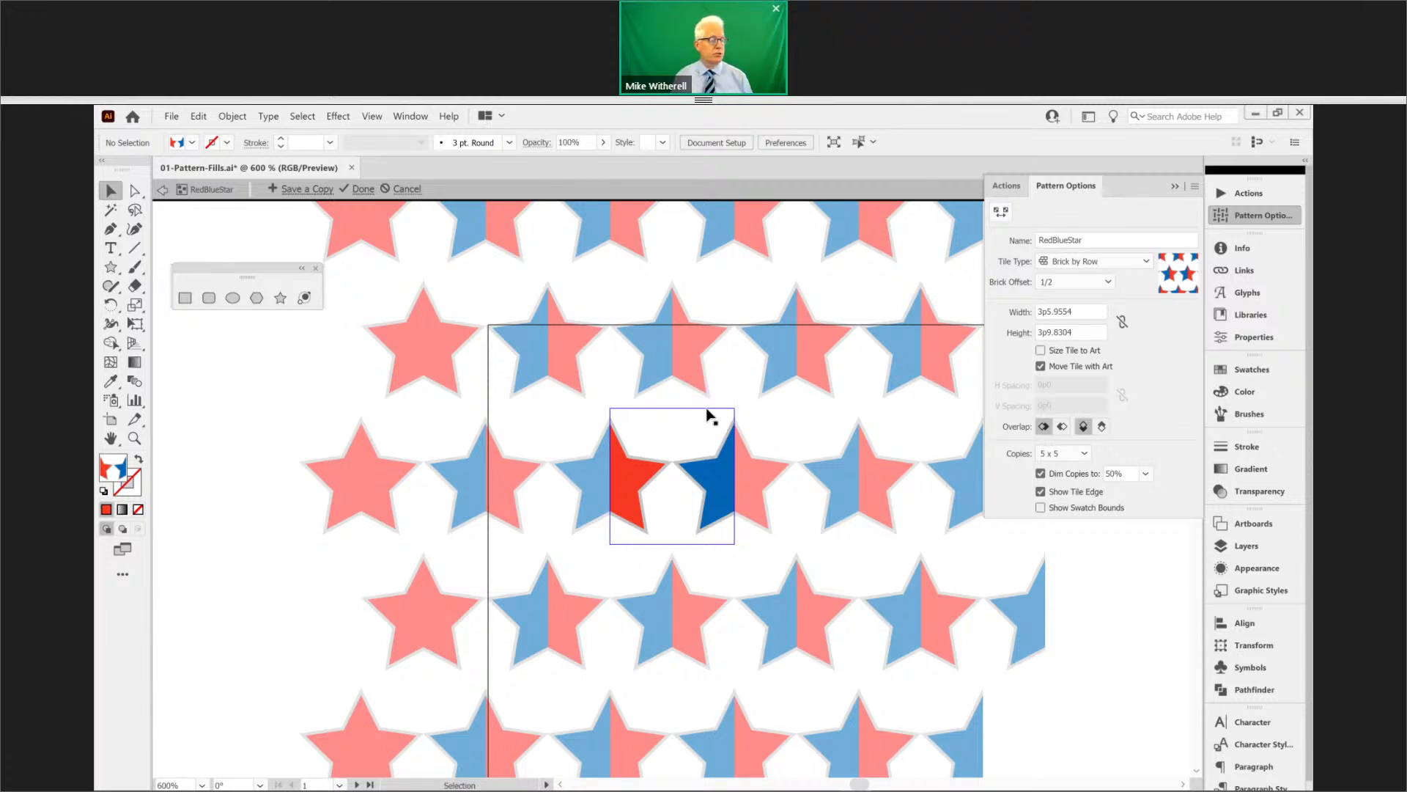
- Set the RedBlueStar pattern's tile width to 3p6 and height to 3p8, and finish editing the pattern
key("ctrl")
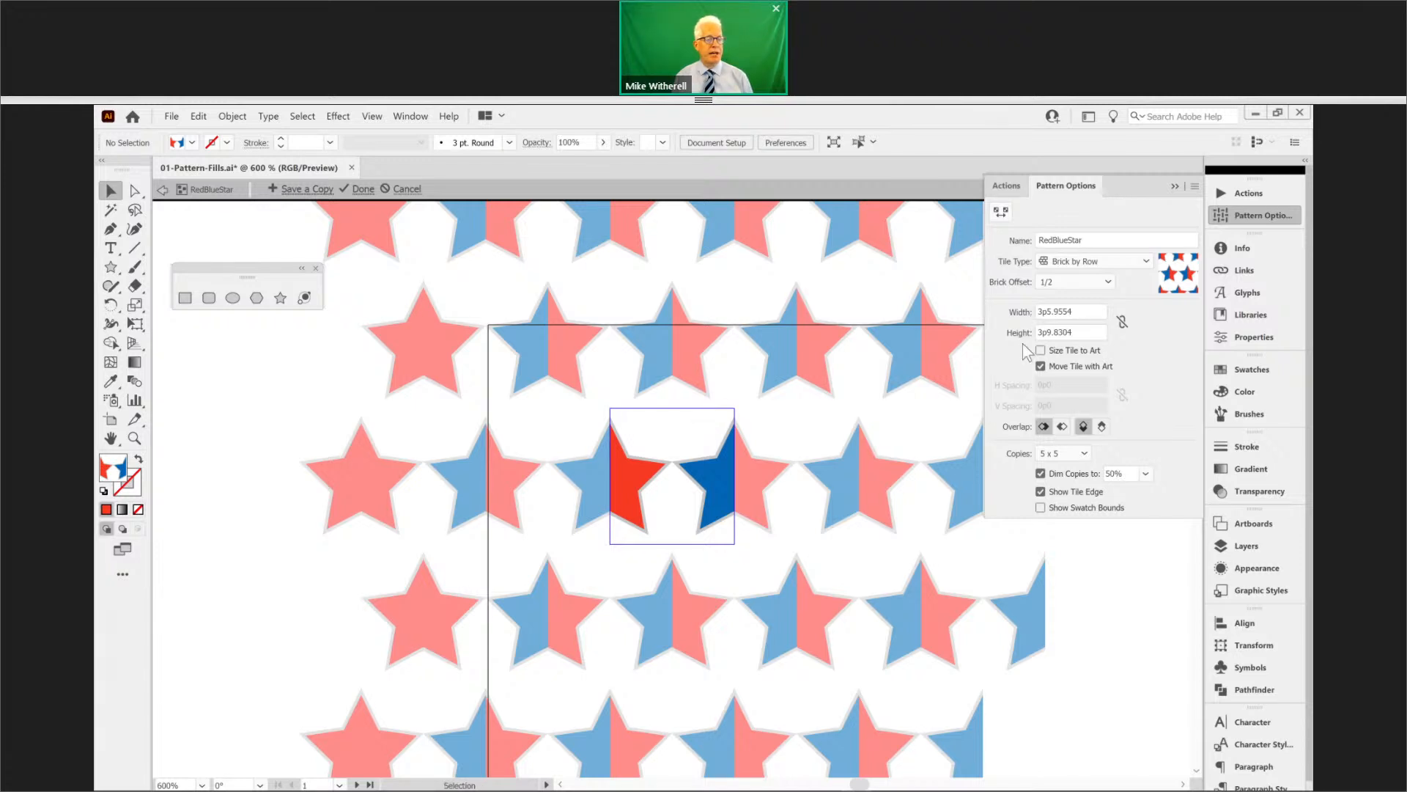
left_click_drag(1074, 311, 1014, 337)
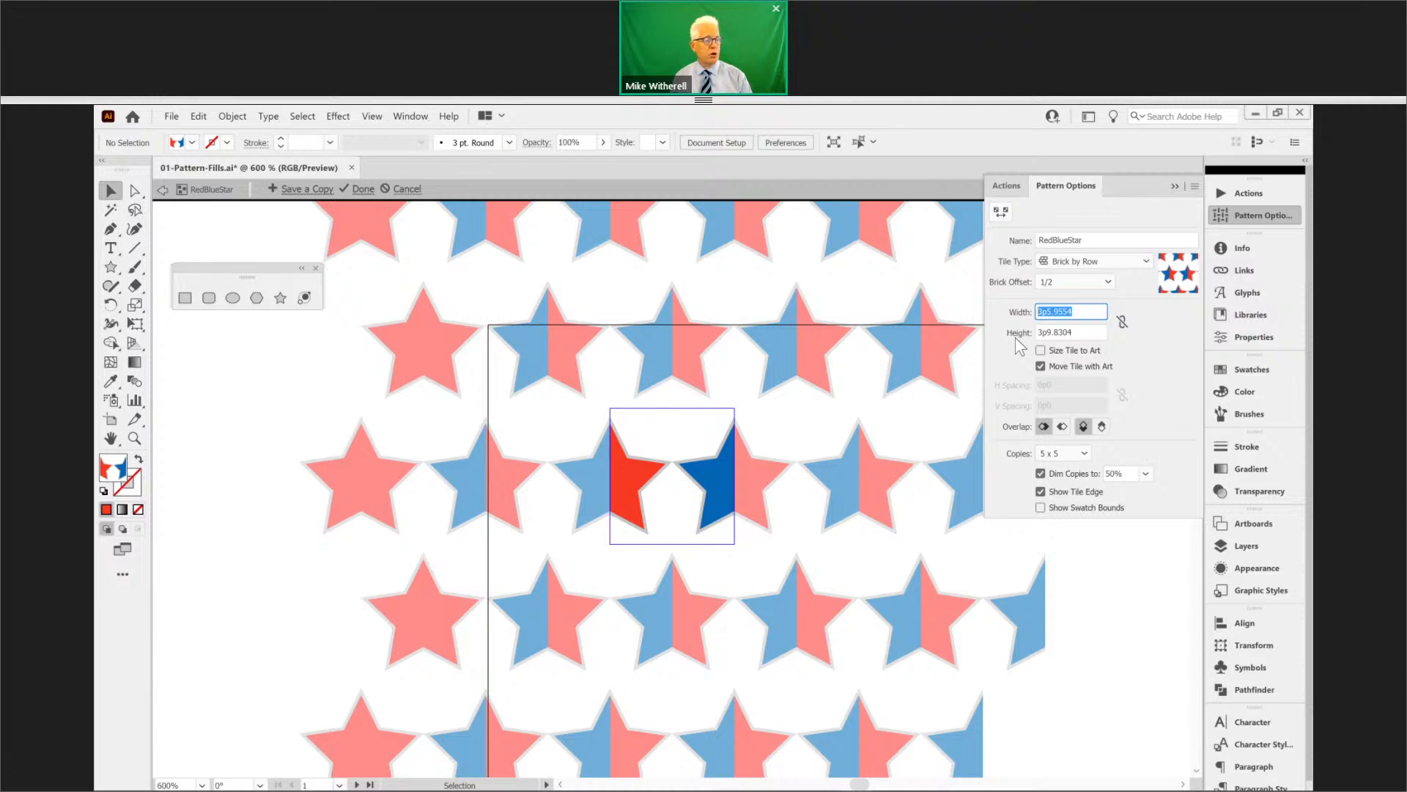
type("3p5")
key("Return")
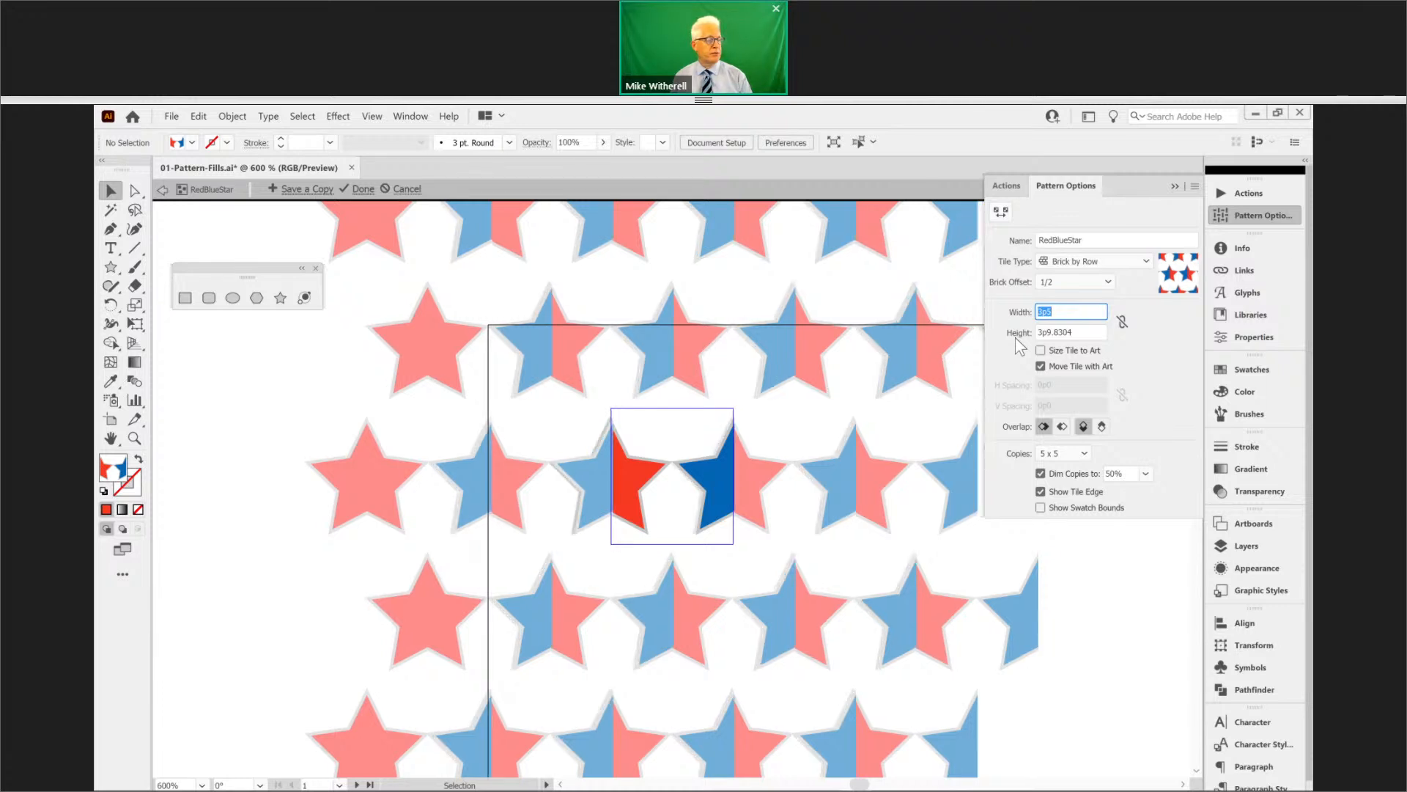
key("Up")
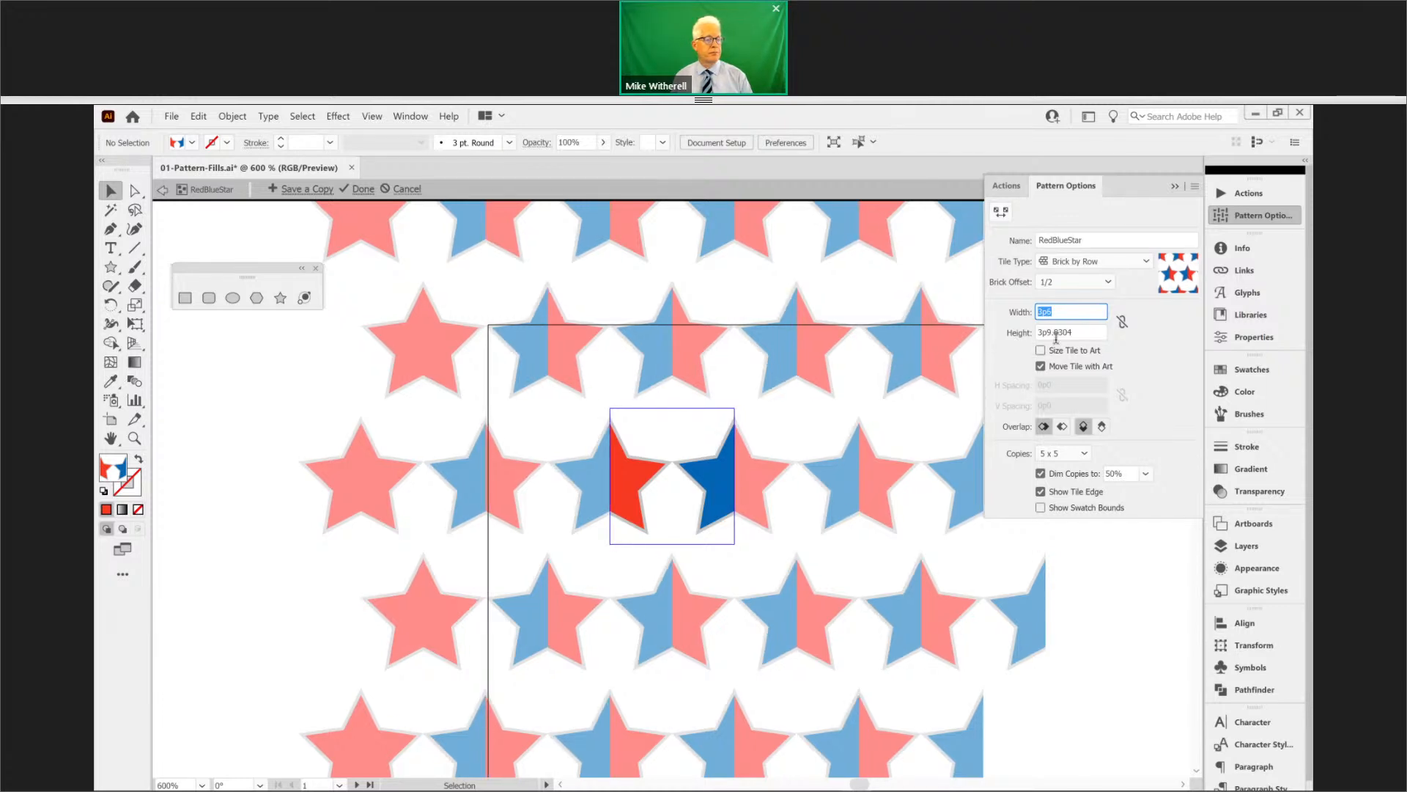
key("Tab")
type("3p9")
key("Return")
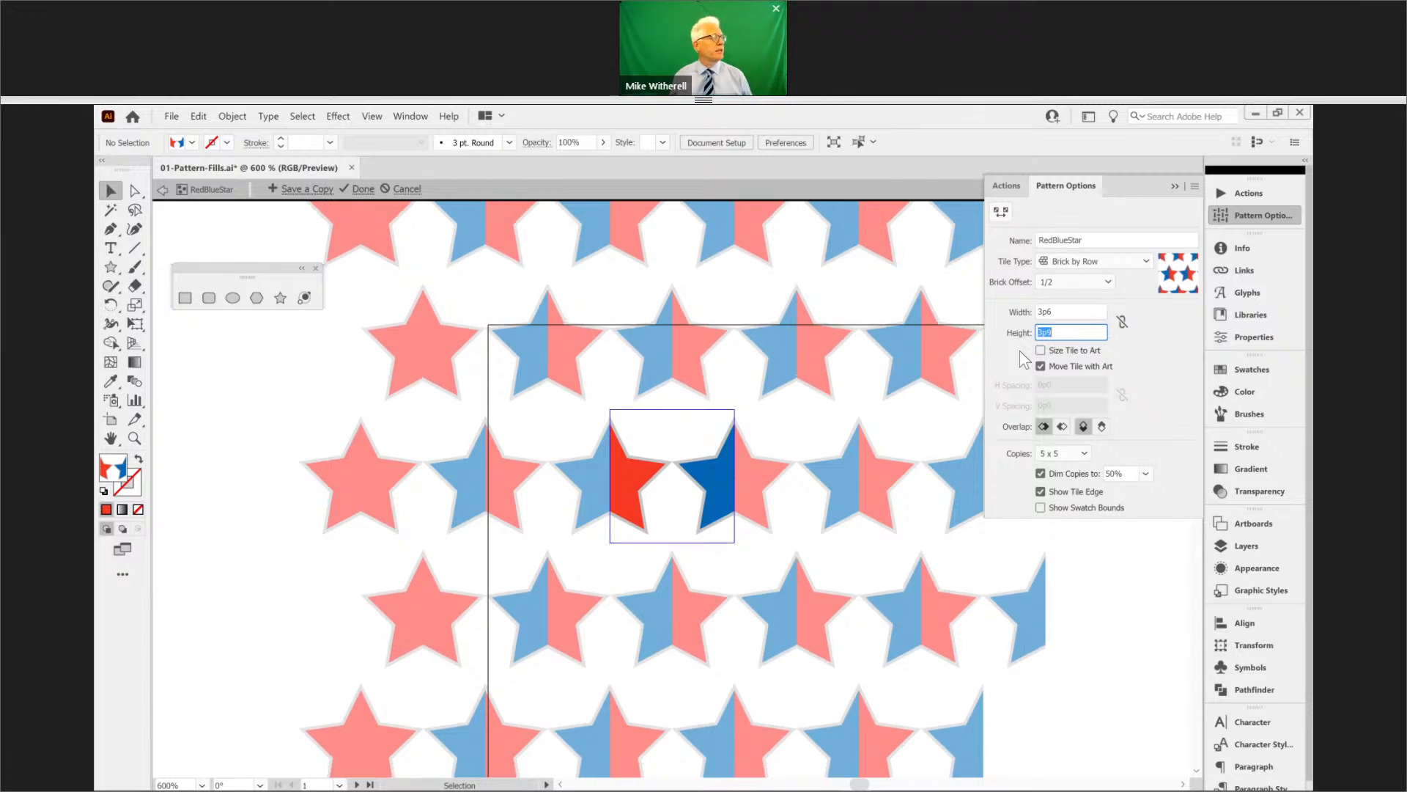
key("Down")
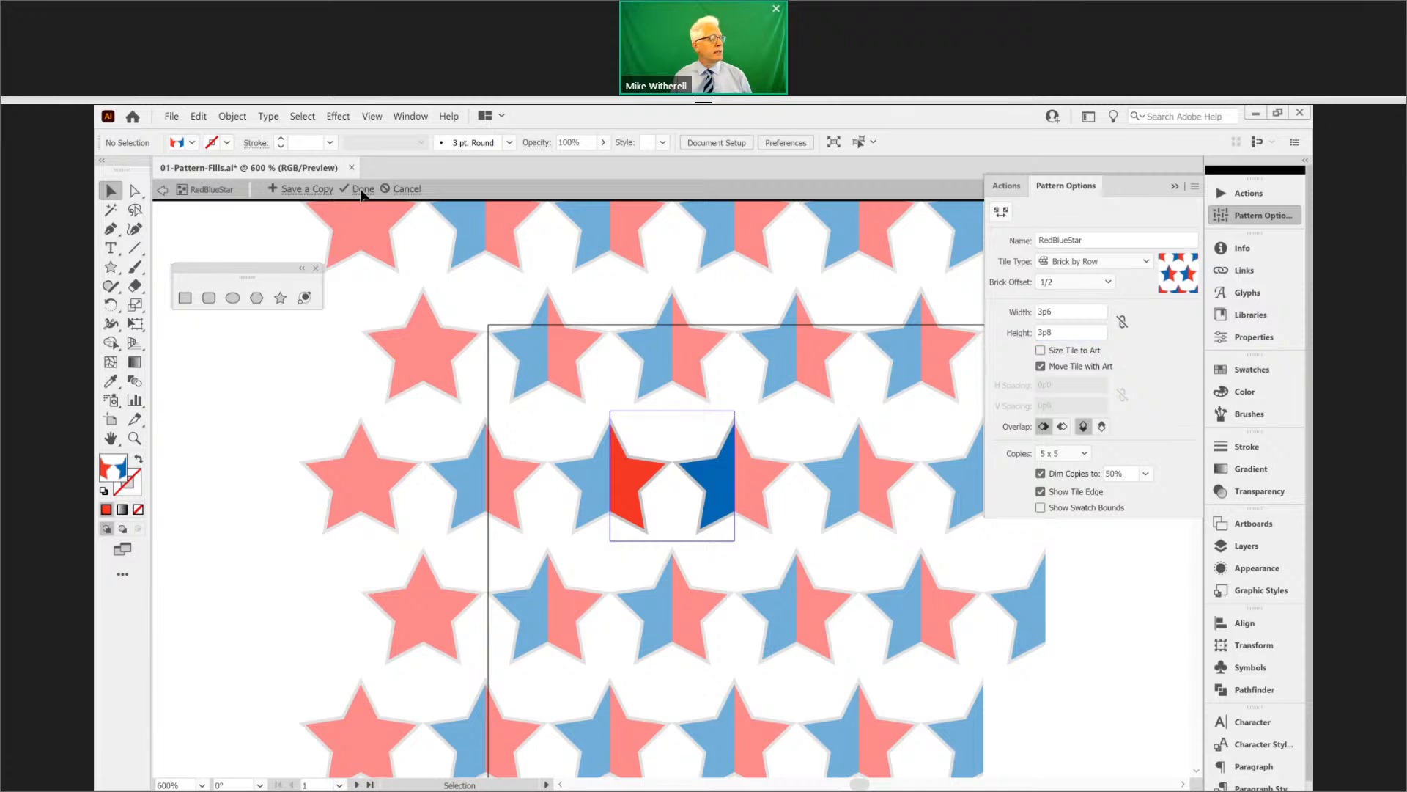
left_click(361, 190)
- Fill the rounded rectangle on the second artboard with the RedBlueStar pattern swatch and deselect it
left_click_drag(1058, 618, 334, 548)
left_click_drag(1168, 651, 531, 398)
key("ctrl+0")
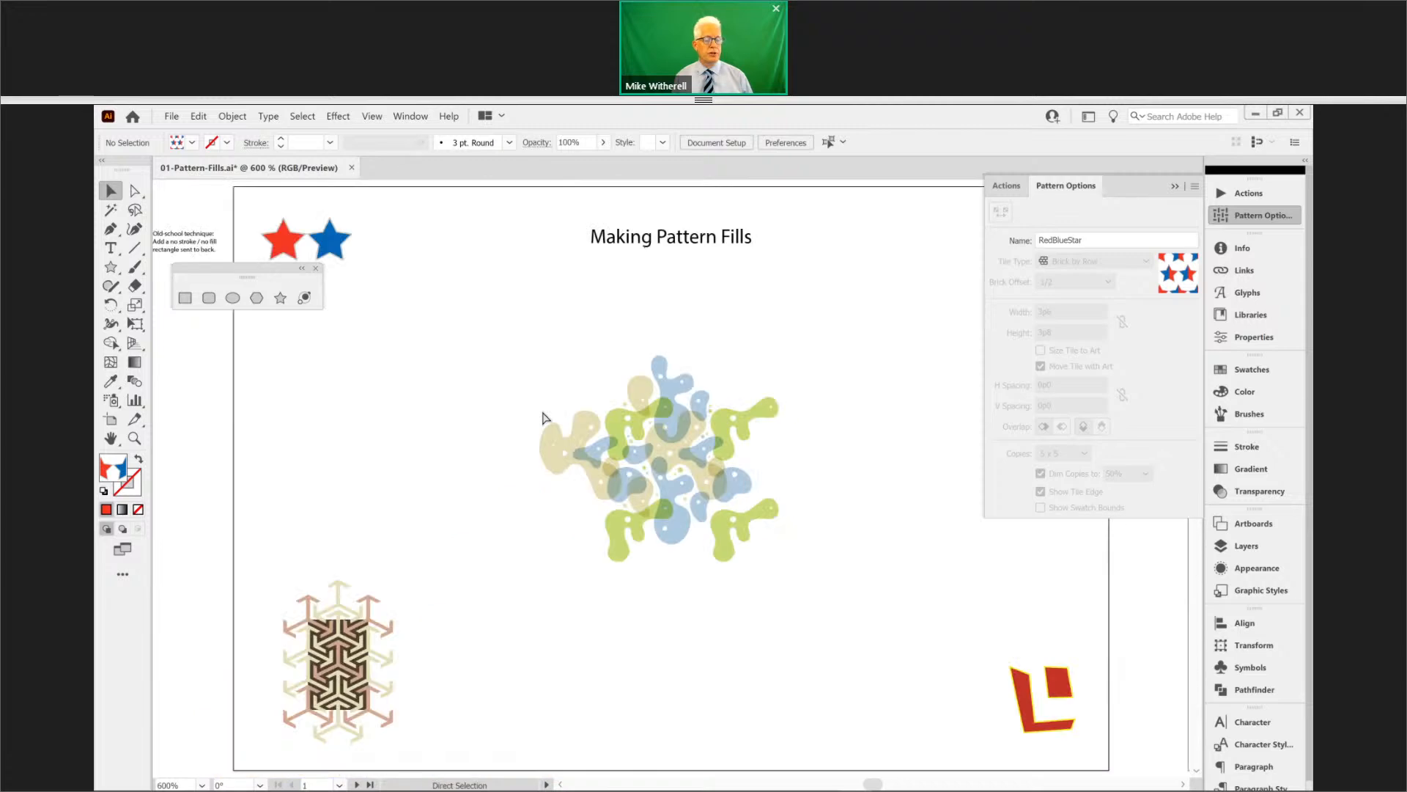
left_click_drag(1114, 604, 439, 592)
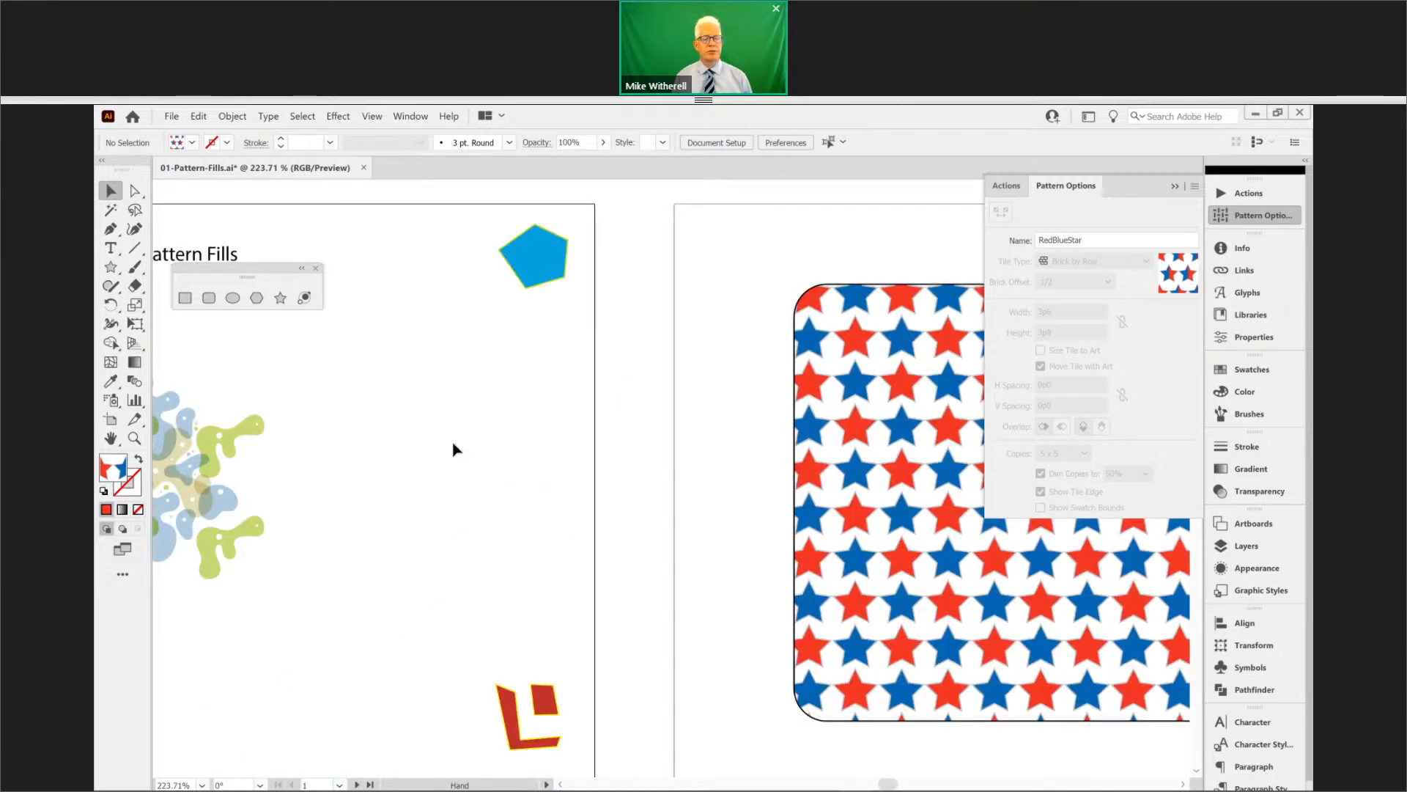
left_click(874, 329)
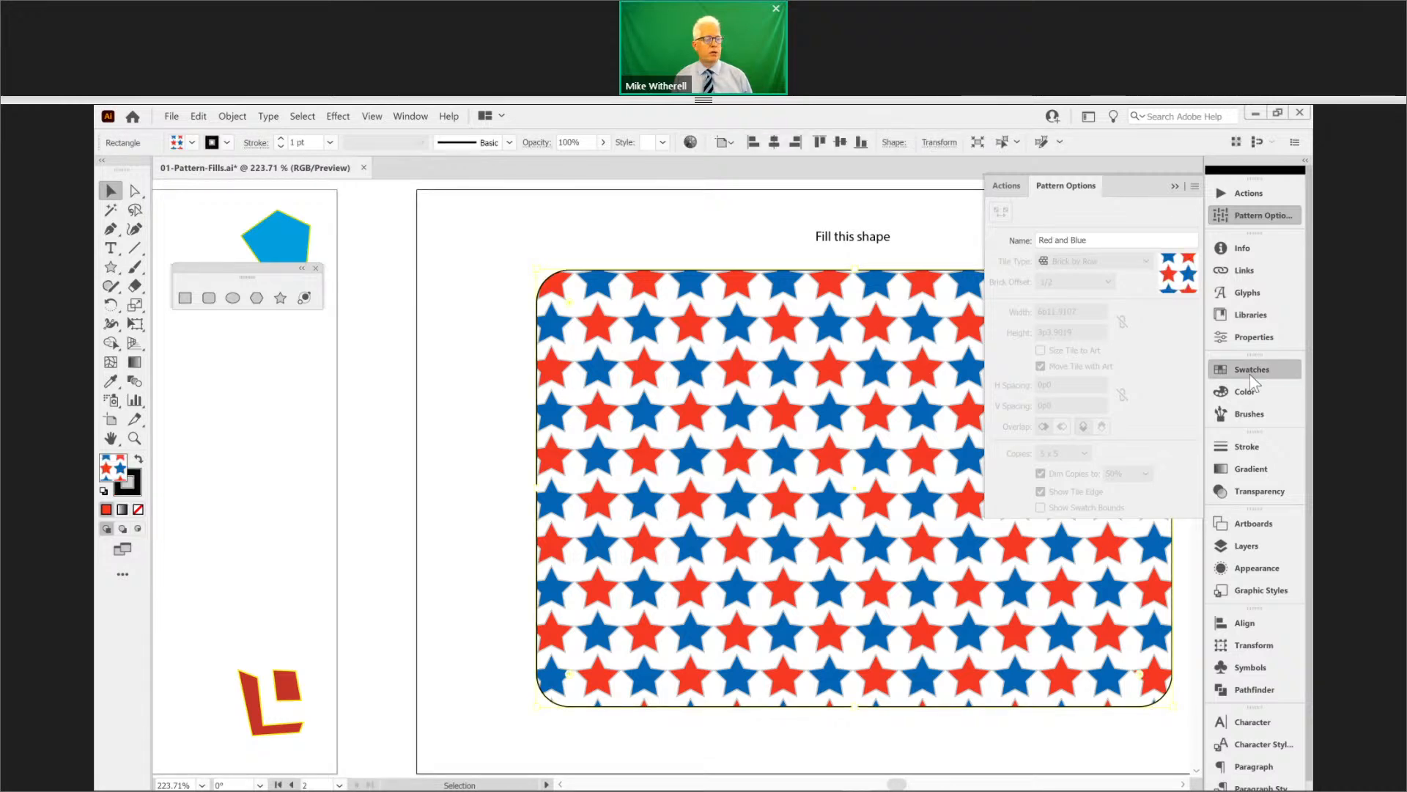
left_click(1250, 375)
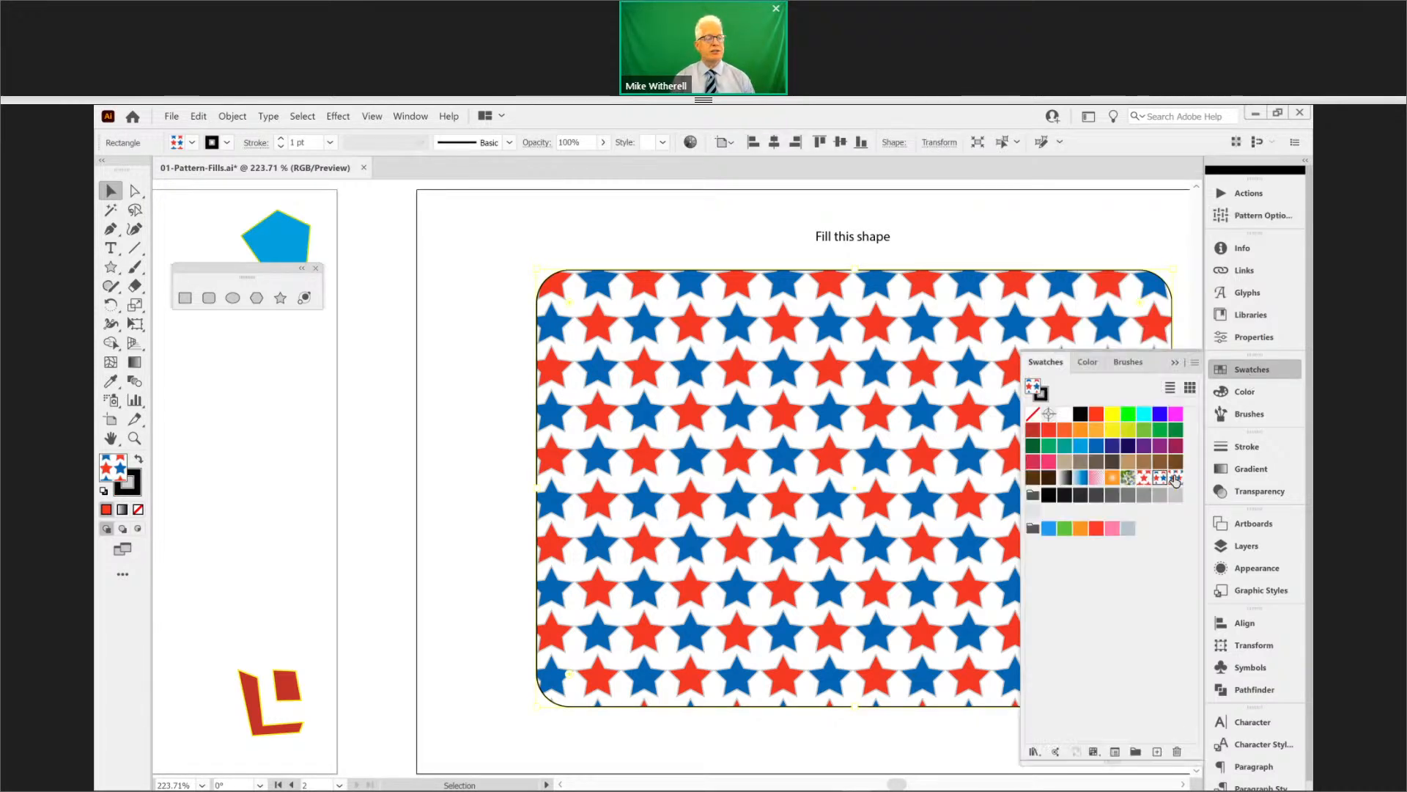
left_click(1175, 480)
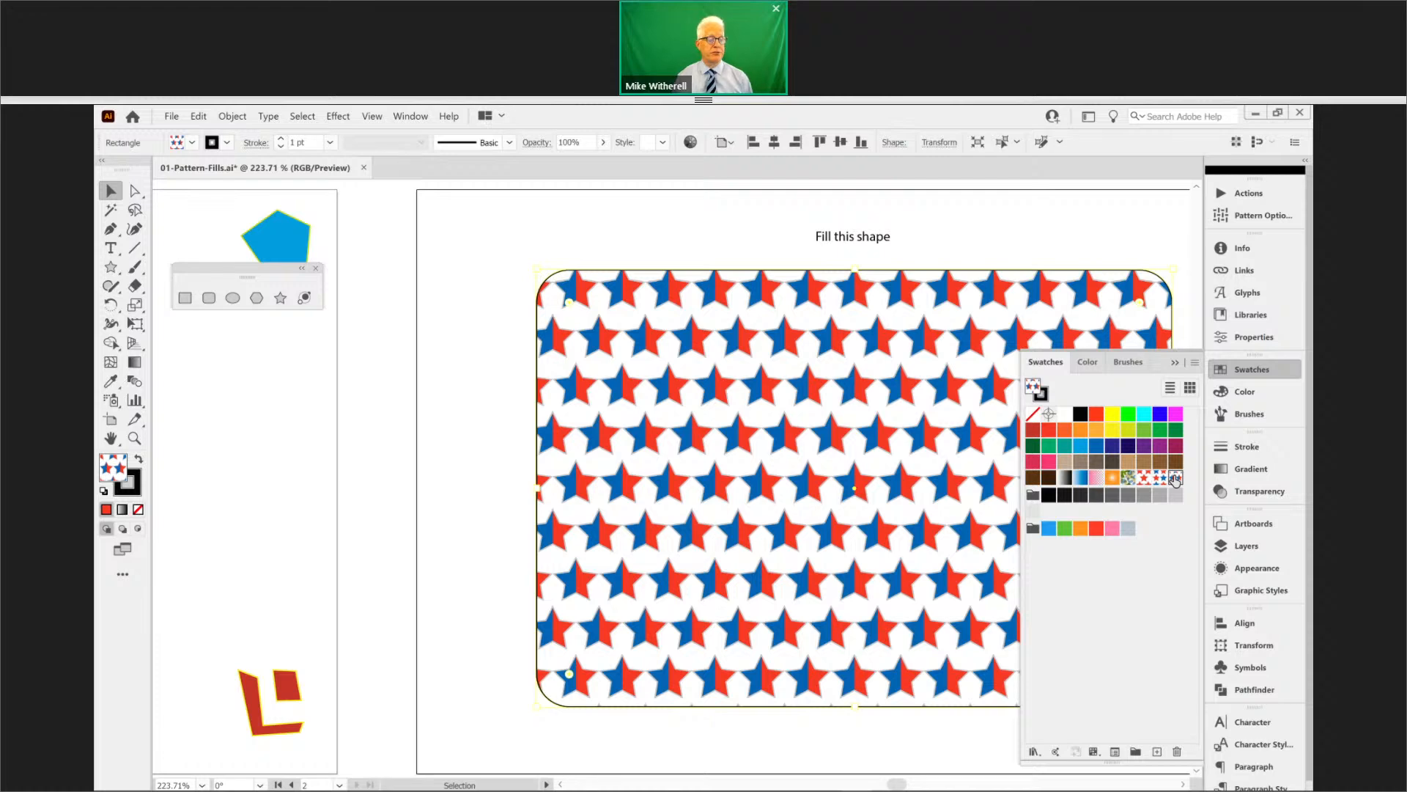
left_click(427, 358)
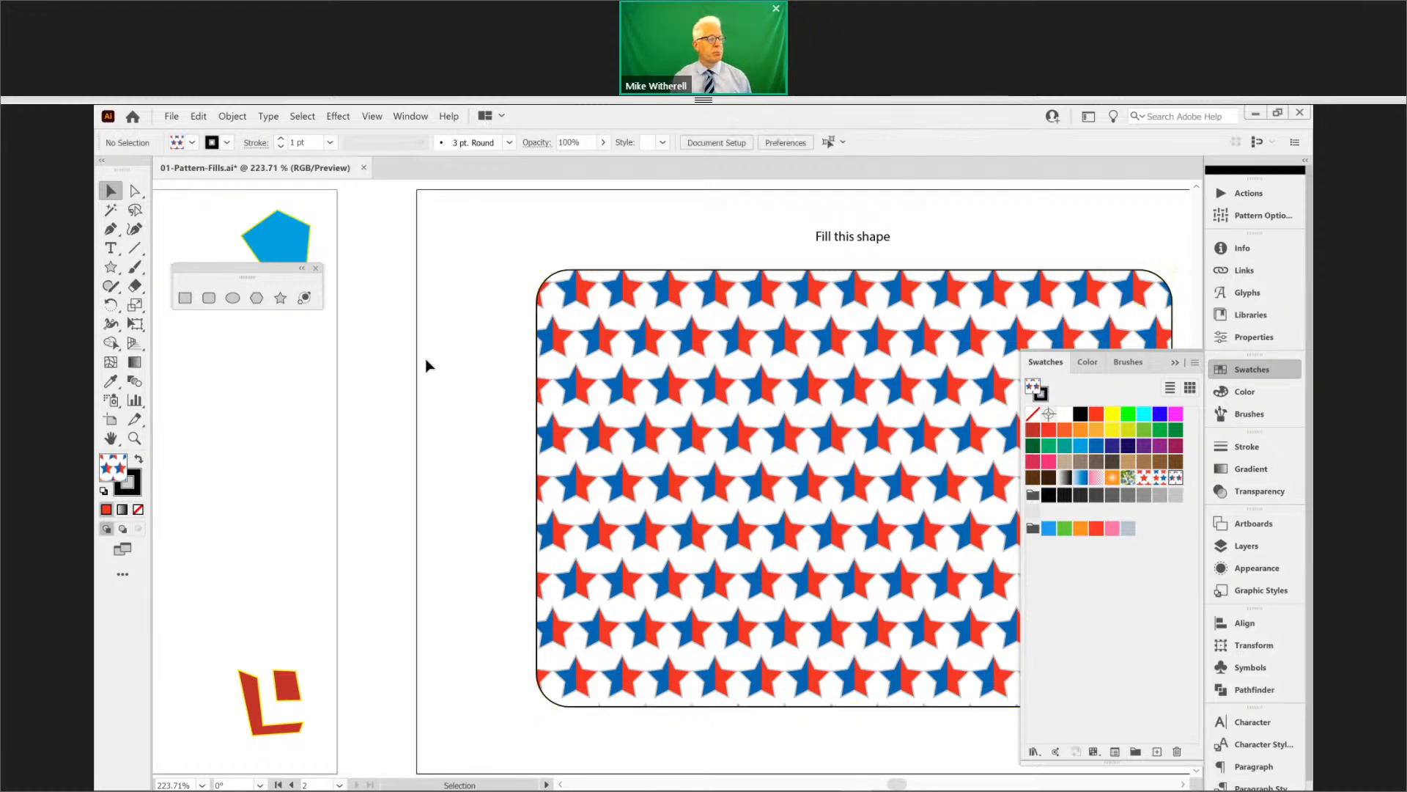
- Add the blue pentagon on the first artboard as a new pattern swatch, leaving nothing selected
left_click_drag(364, 386, 914, 513)
left_click(839, 377)
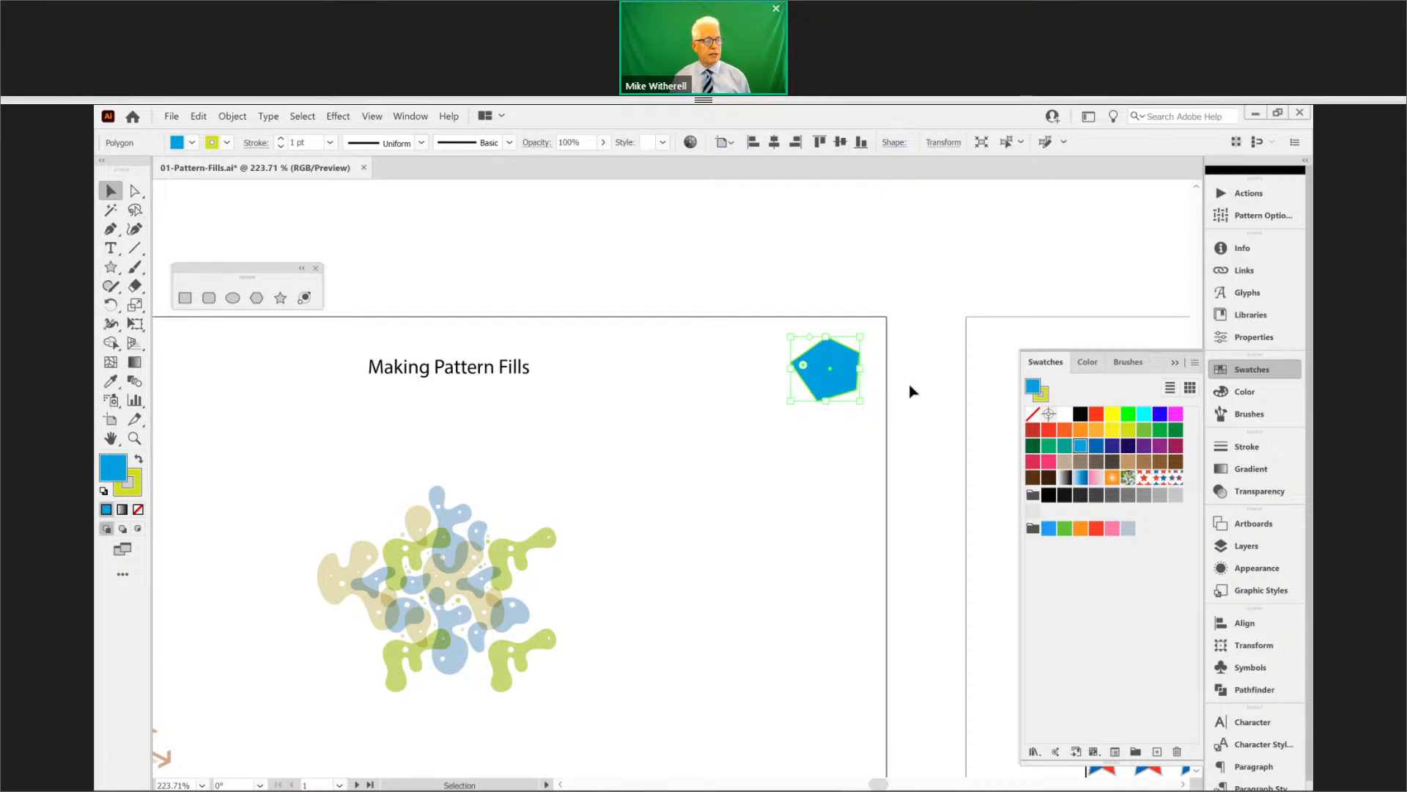
left_click_drag(840, 375, 1157, 568)
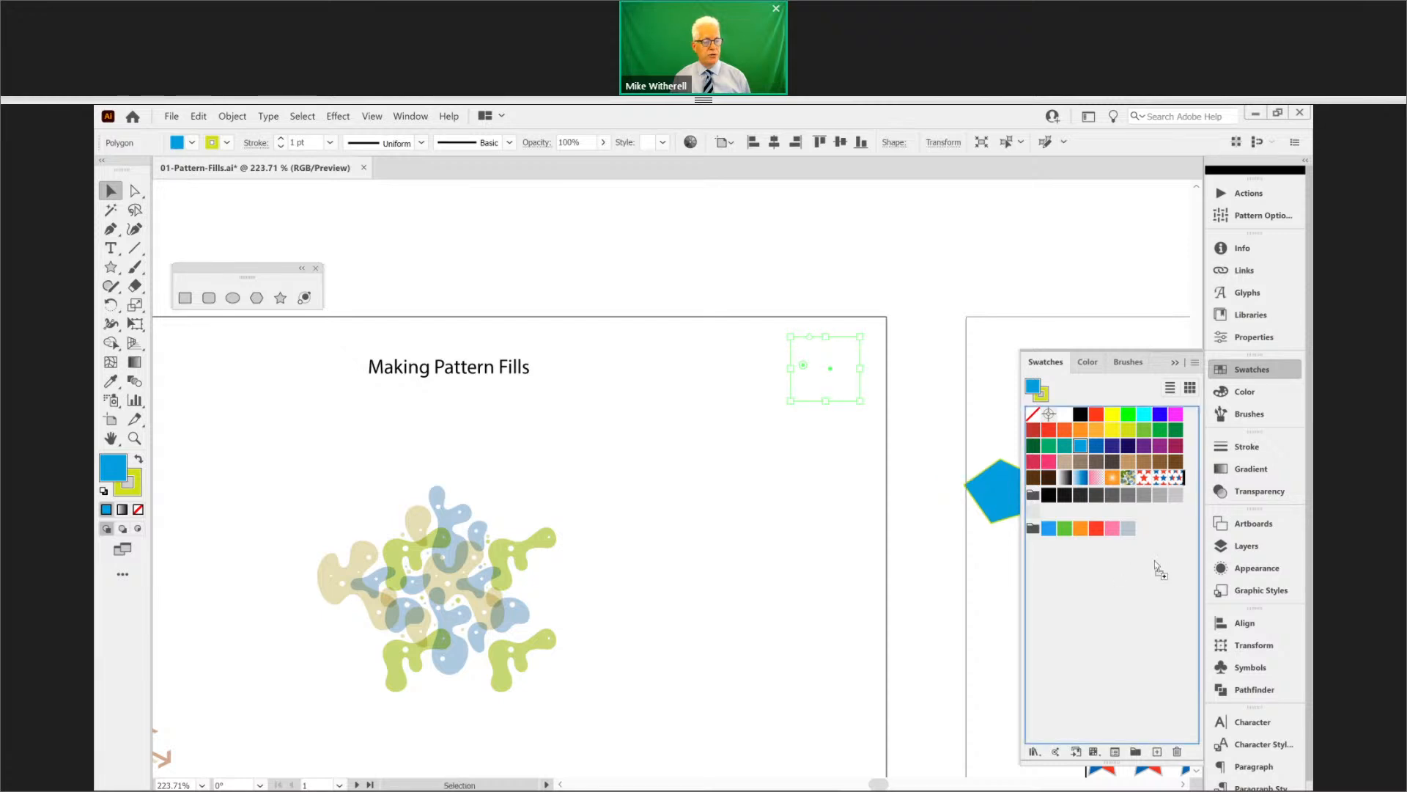
left_click_drag(1154, 560, 1153, 560)
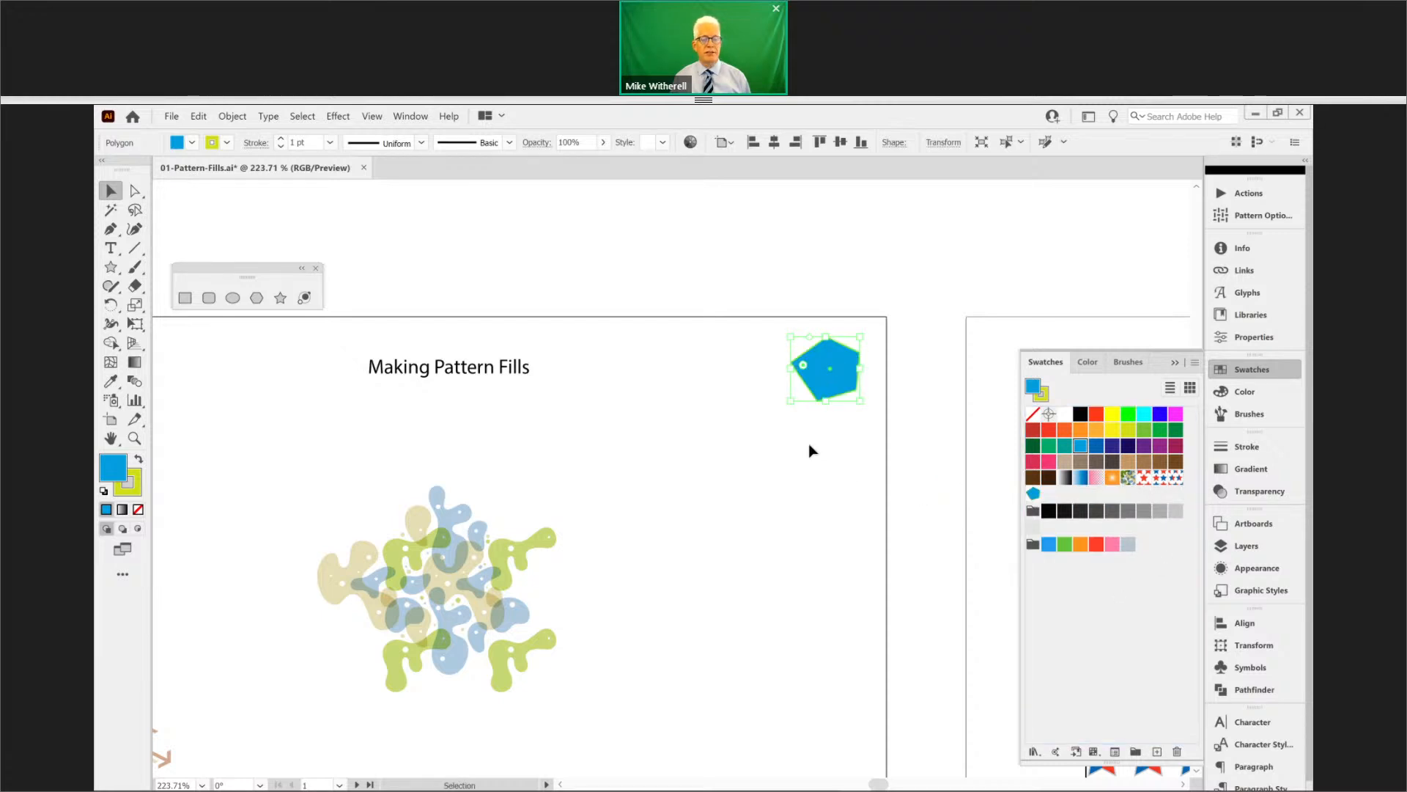
left_click(811, 450)
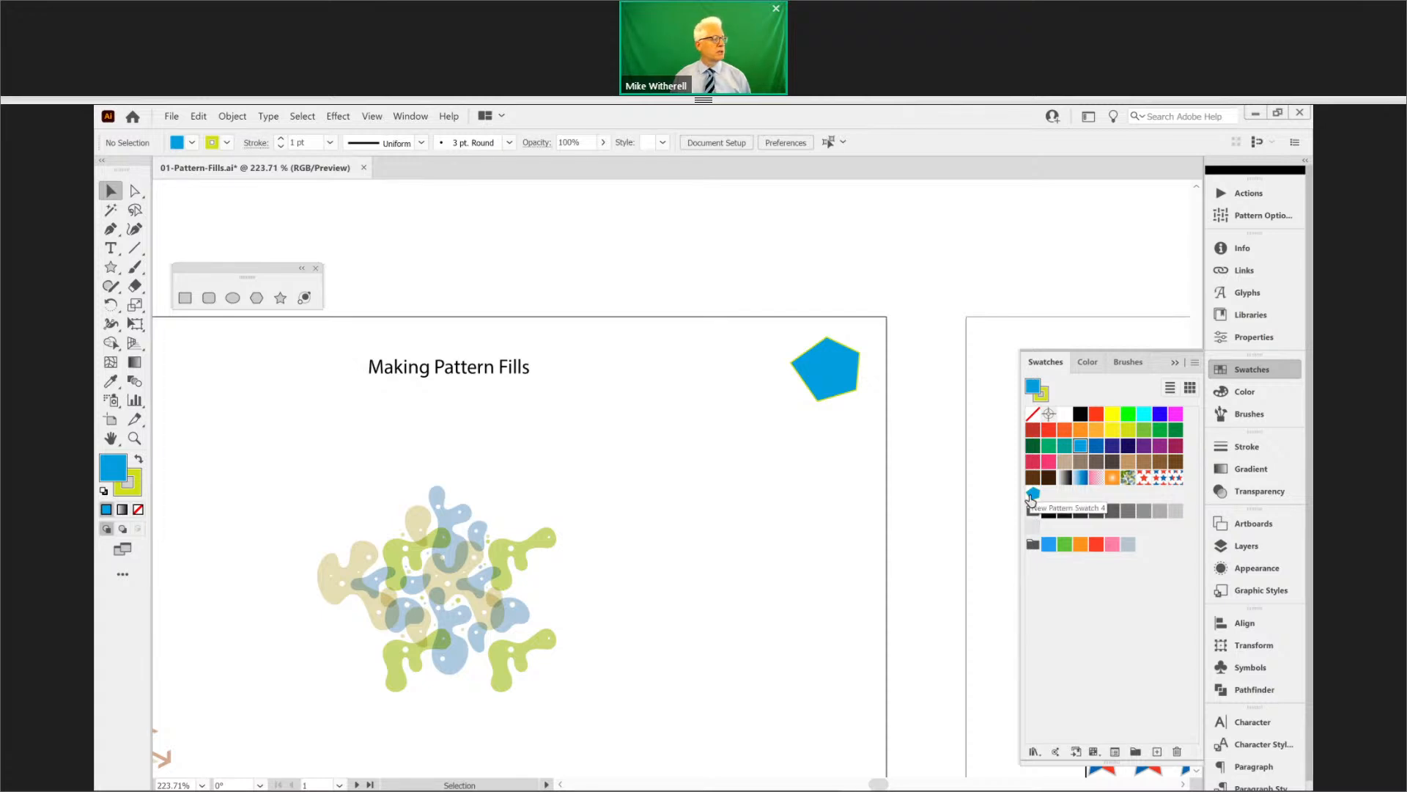
- Edit the pentagon pattern swatch, naming it Blue 5 Sides with a Brick by Row tile type, and finish editing
double_click(1032, 496)
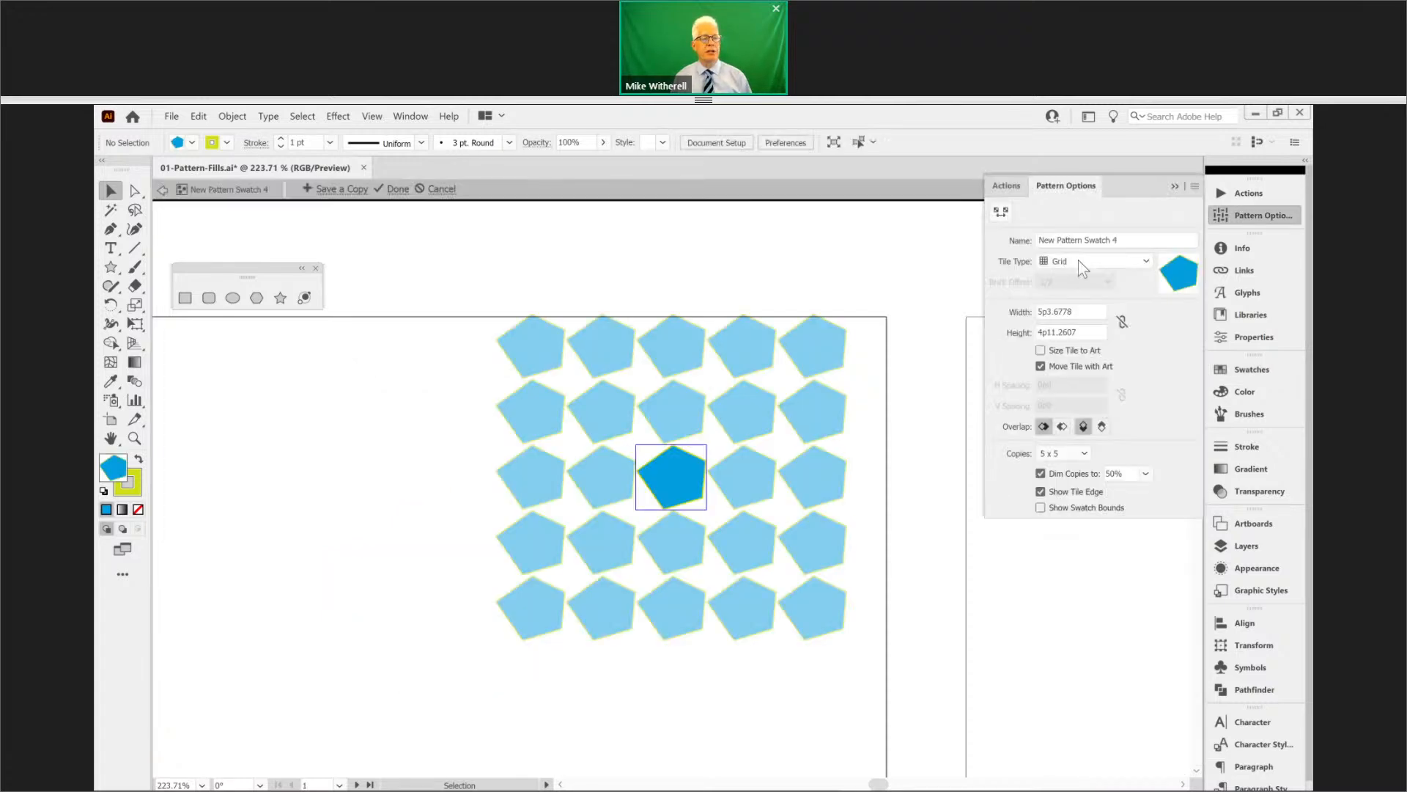
left_click(1128, 240)
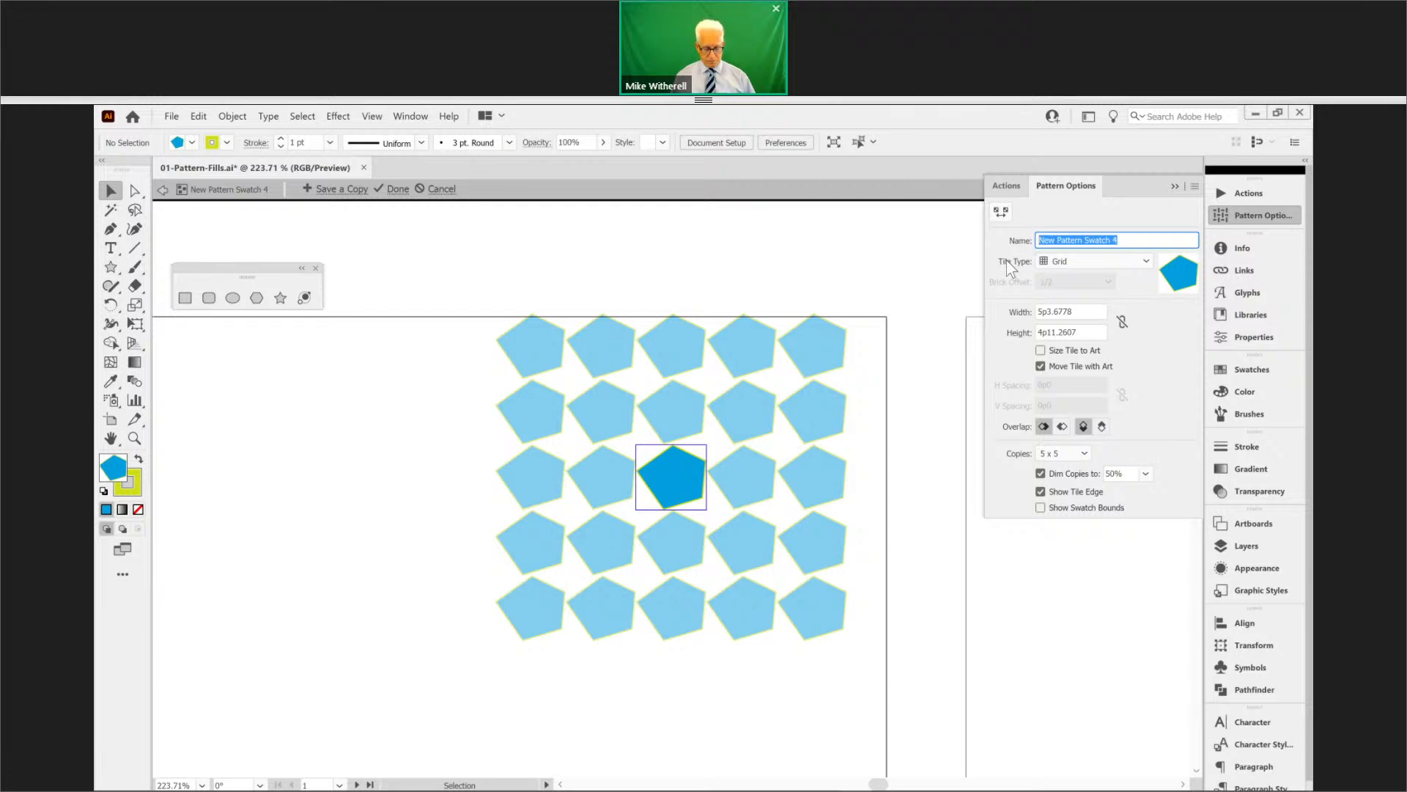
type("Blue")
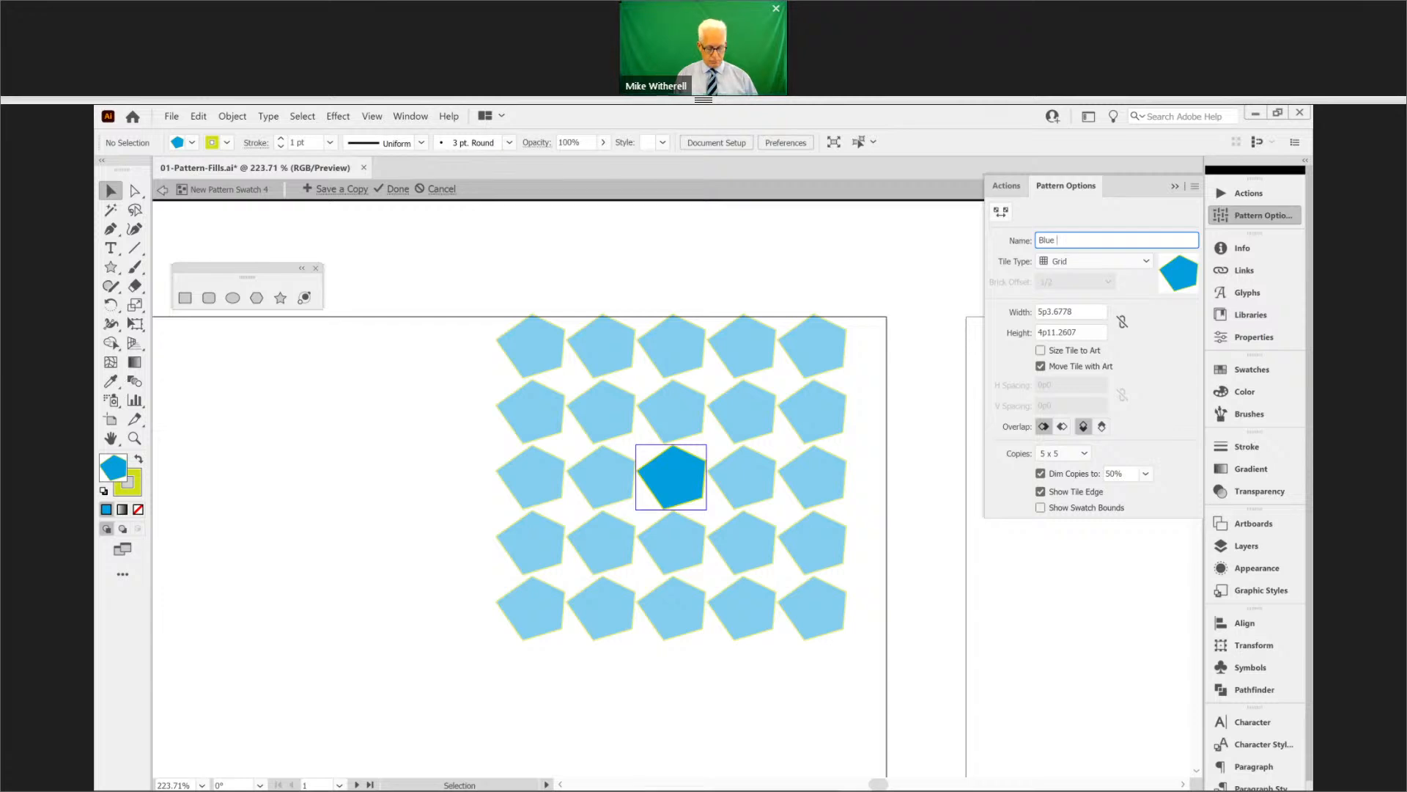
type(" 5 Sides")
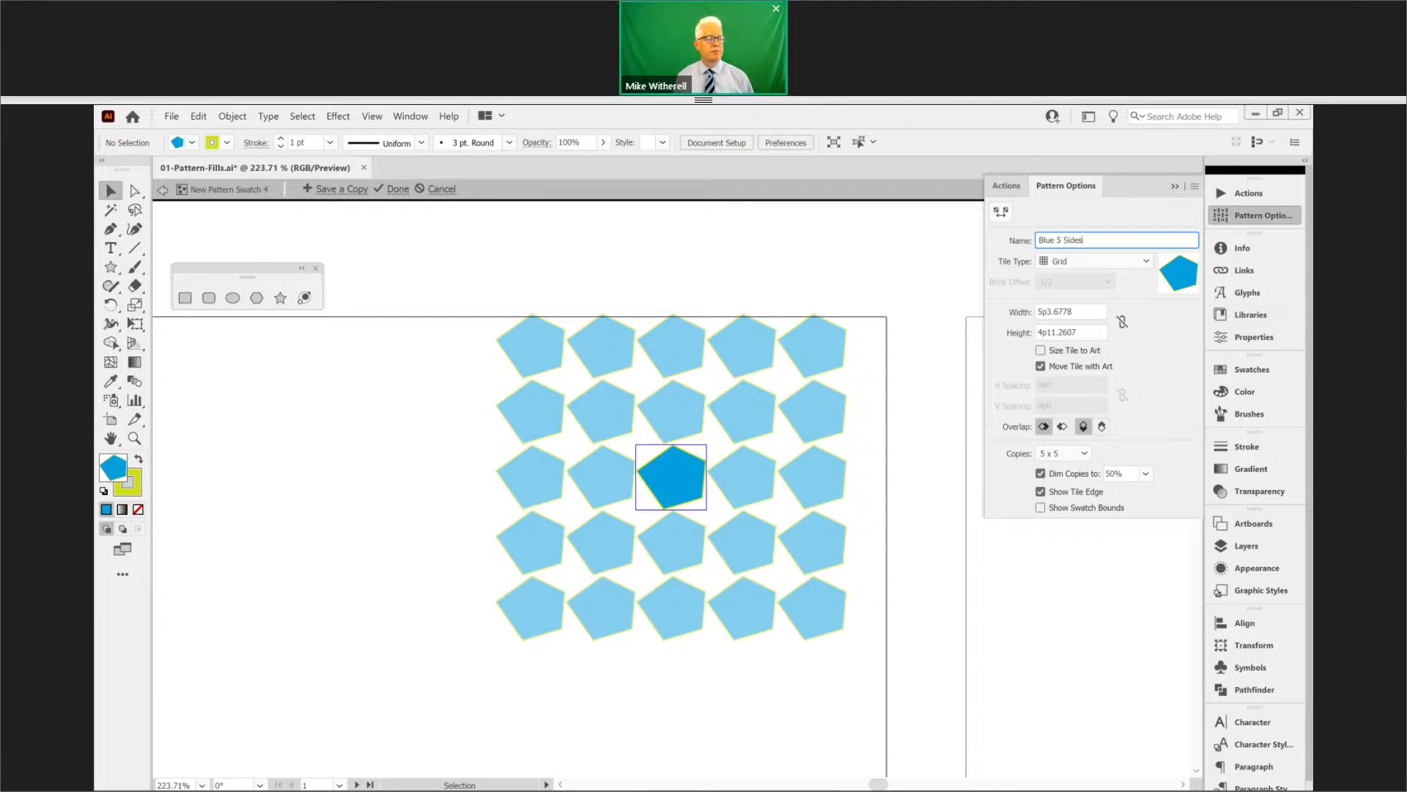
left_click(1092, 261)
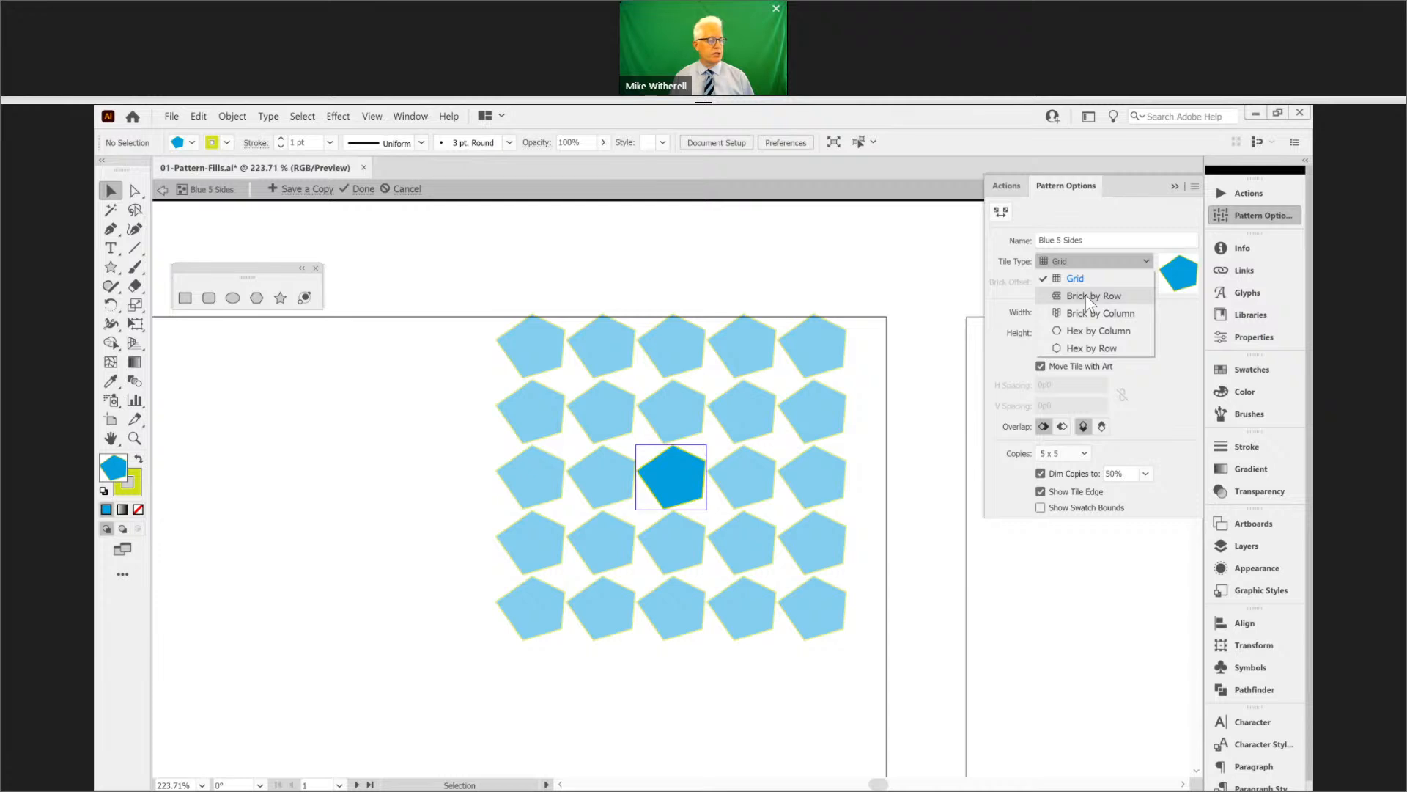
left_click(1084, 294)
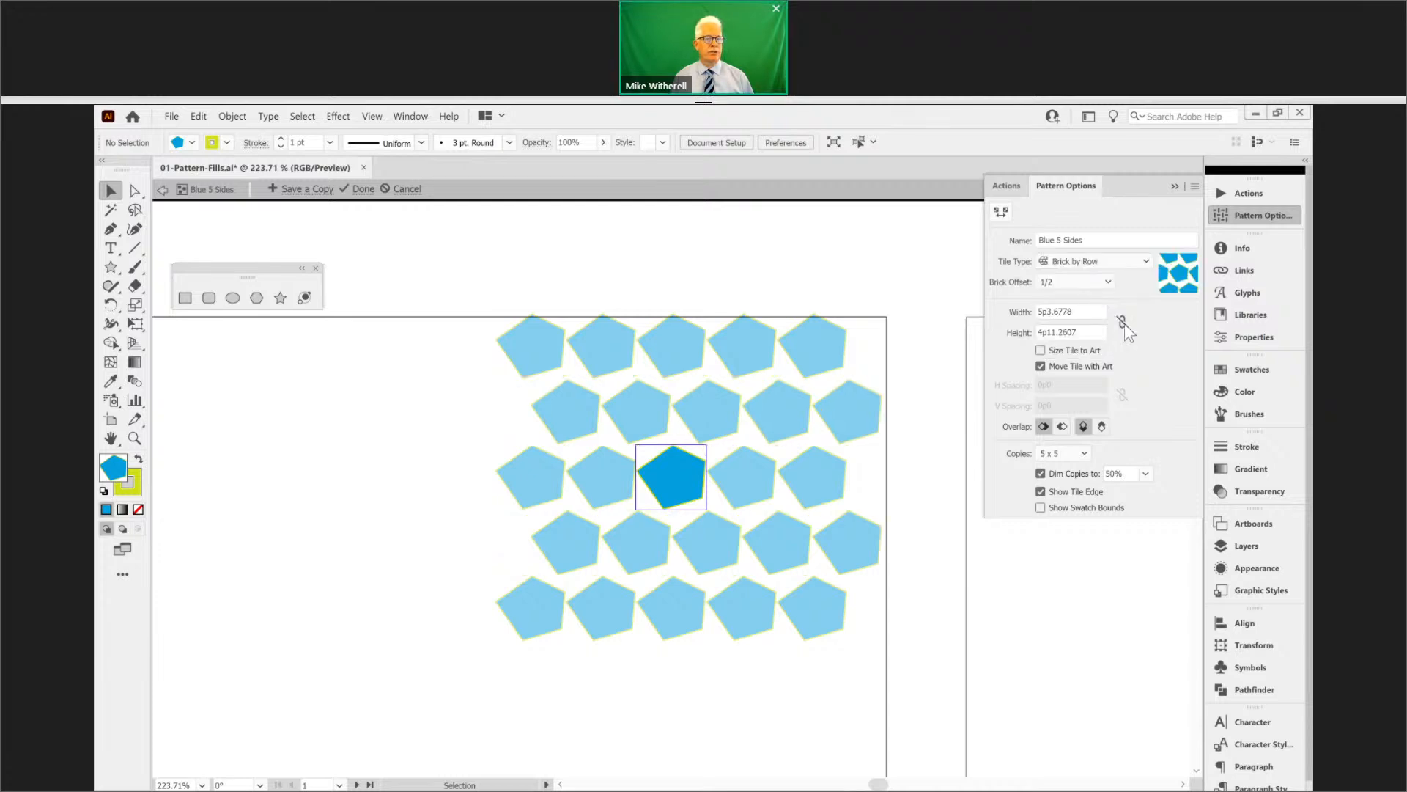
left_click(366, 191)
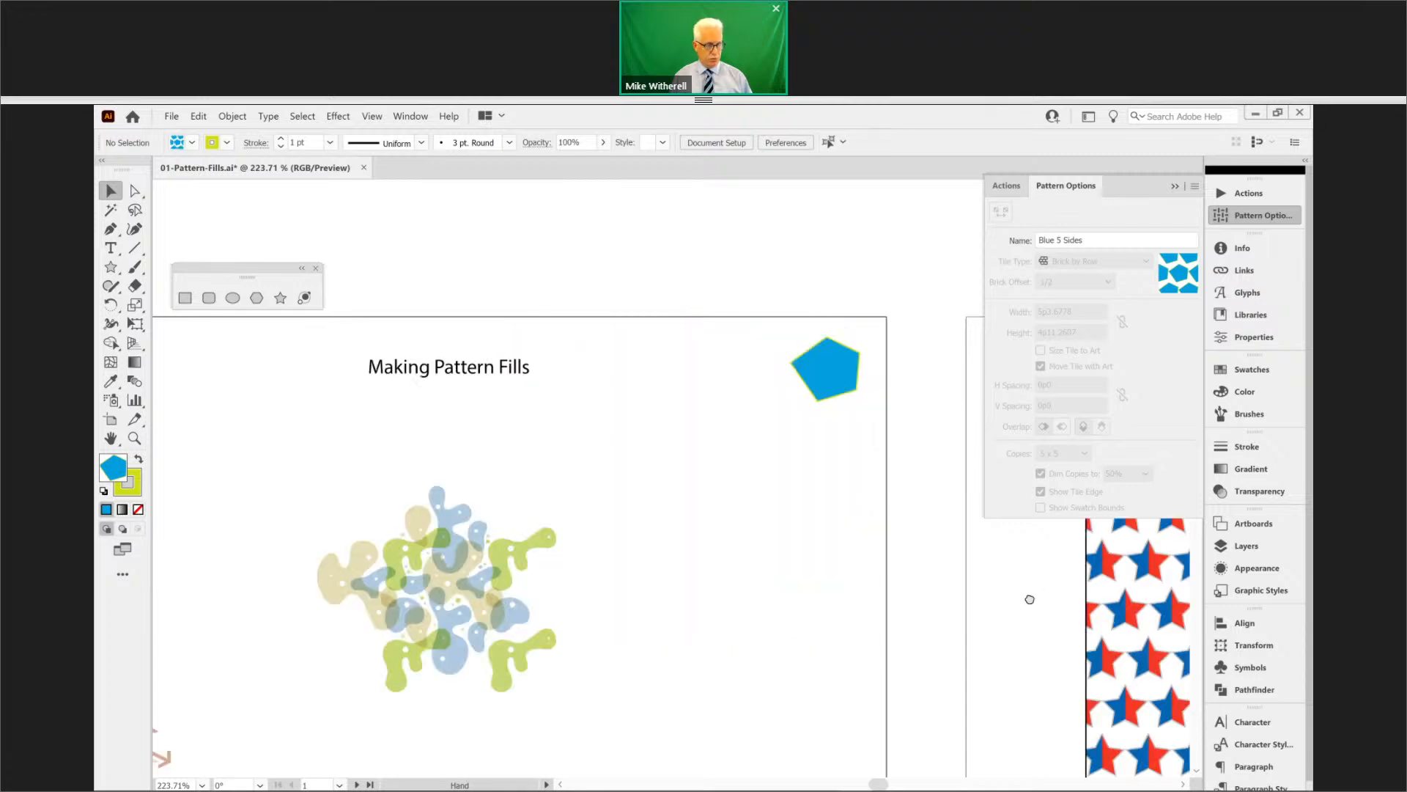
- Fill the rounded rectangle on the second artboard with the Blue 5 Sides pattern swatch
left_click_drag(769, 565, 618, 539)
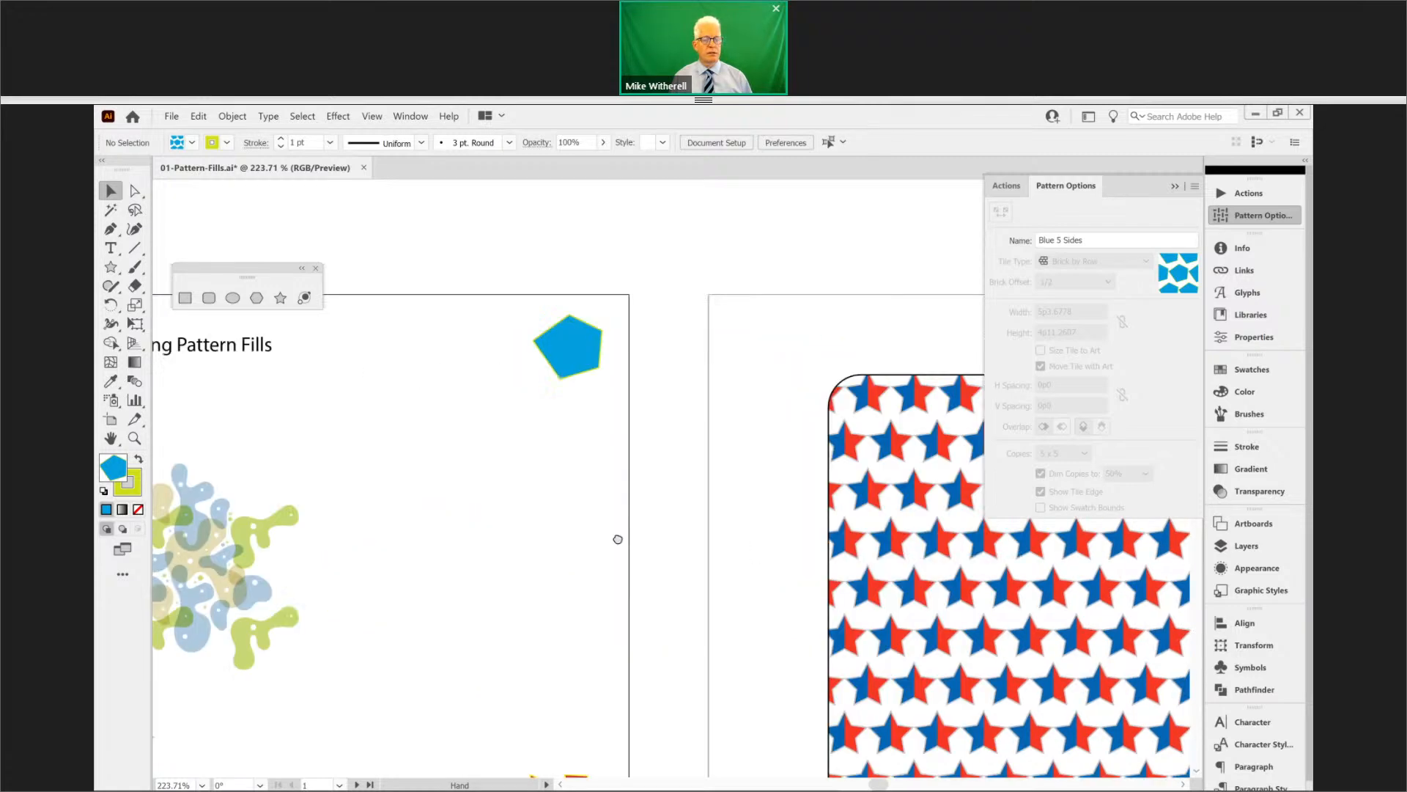
key("Page_Down")
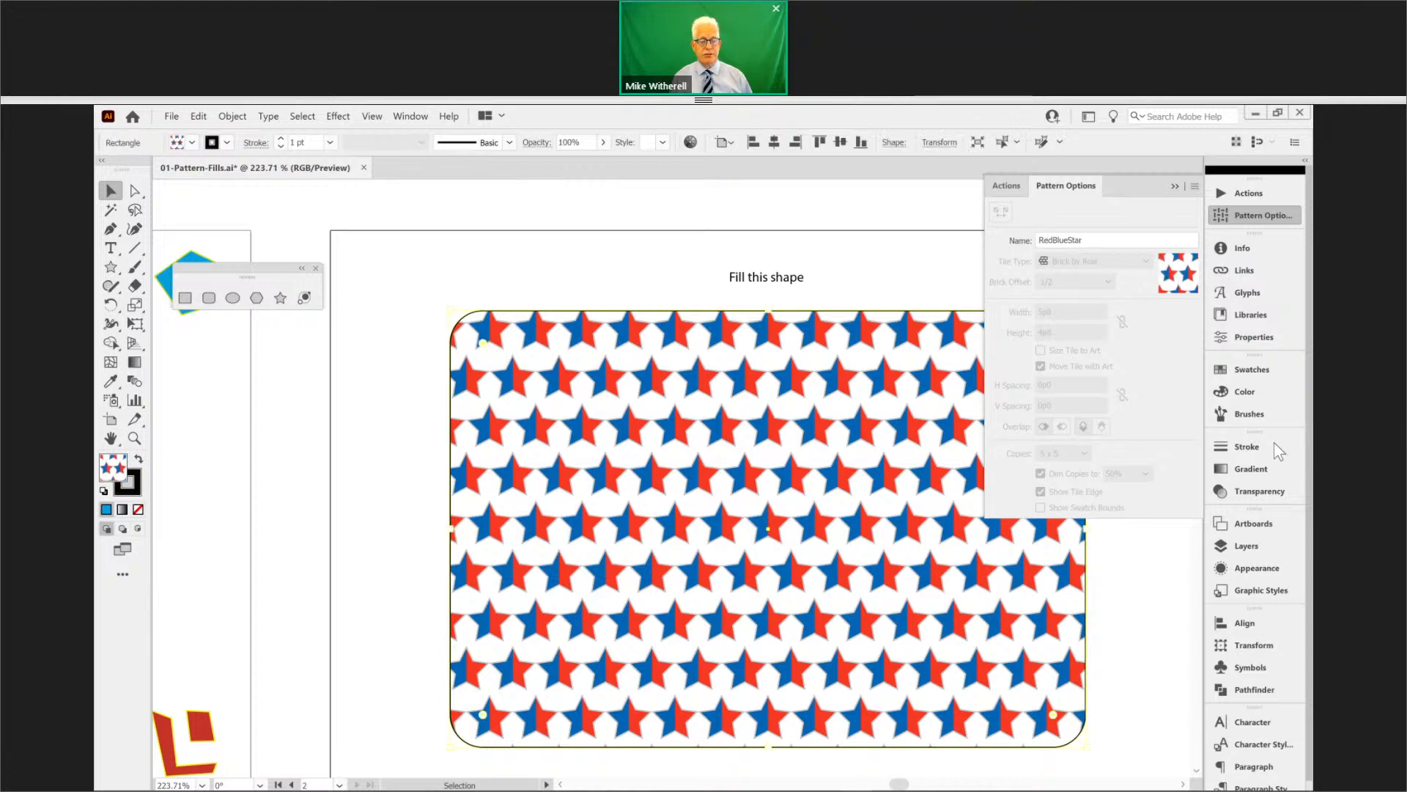
left_click(1252, 370)
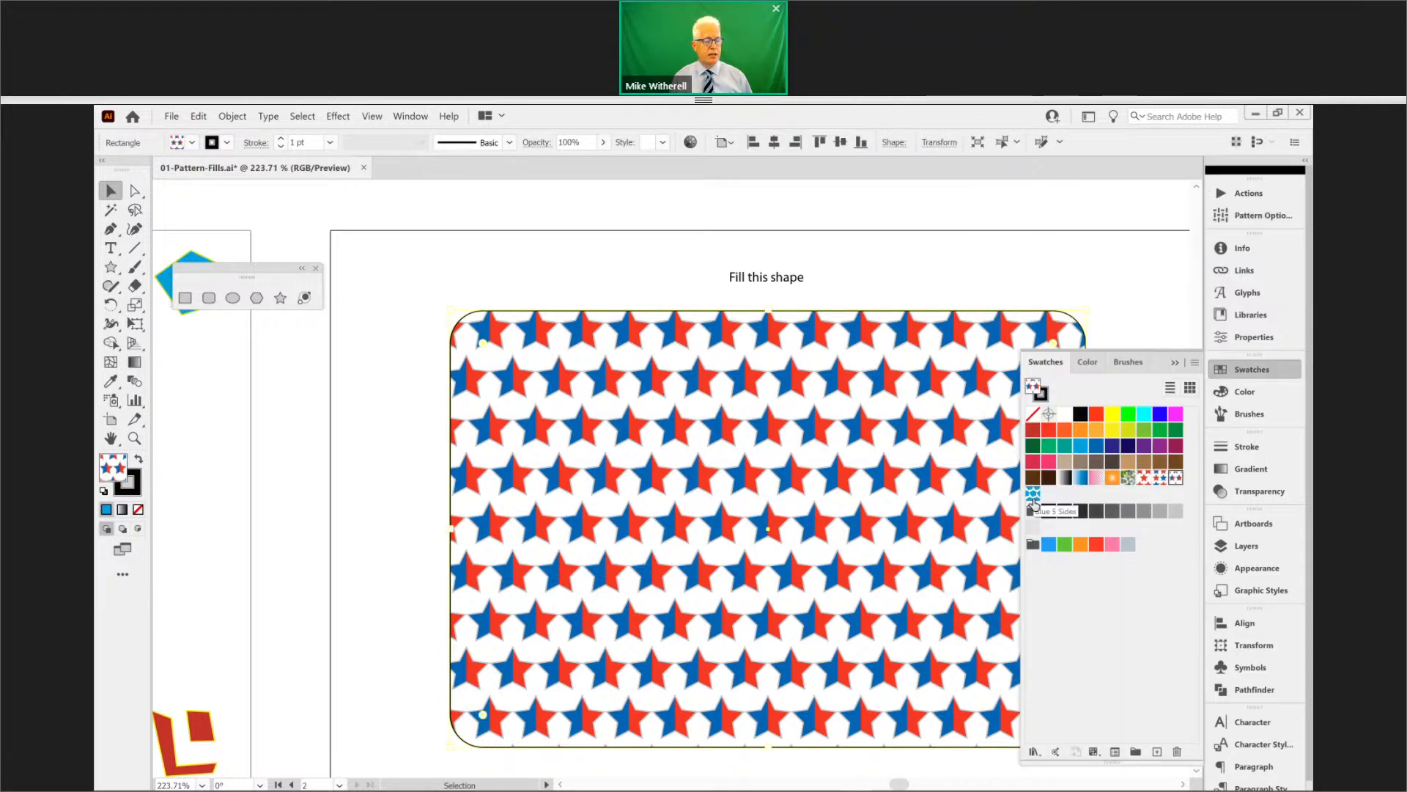
left_click(1034, 501)
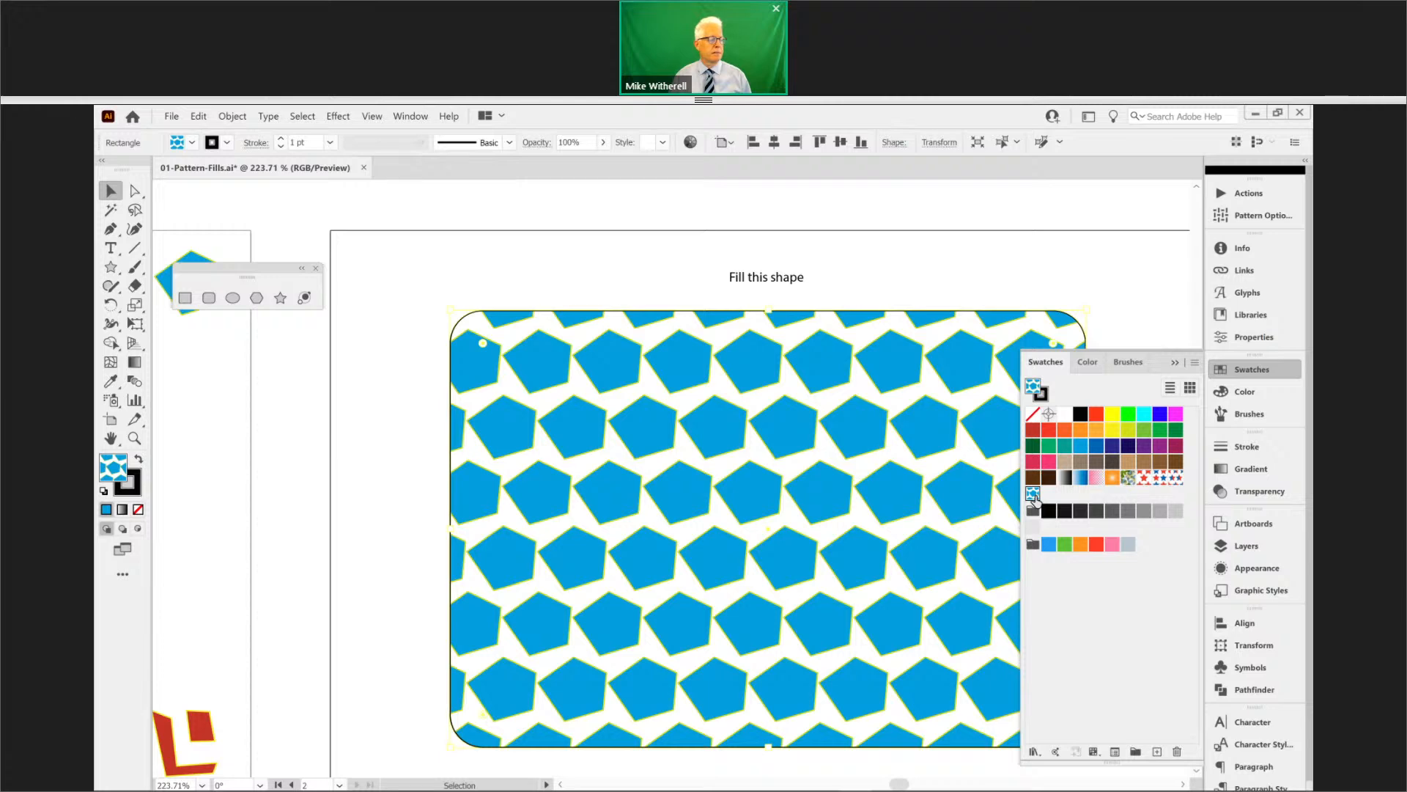
- Edit the Blue 5 Sides pattern swatch, setting the tile width to 5p8 and height to 5p3, and finish editing
double_click(1033, 495)
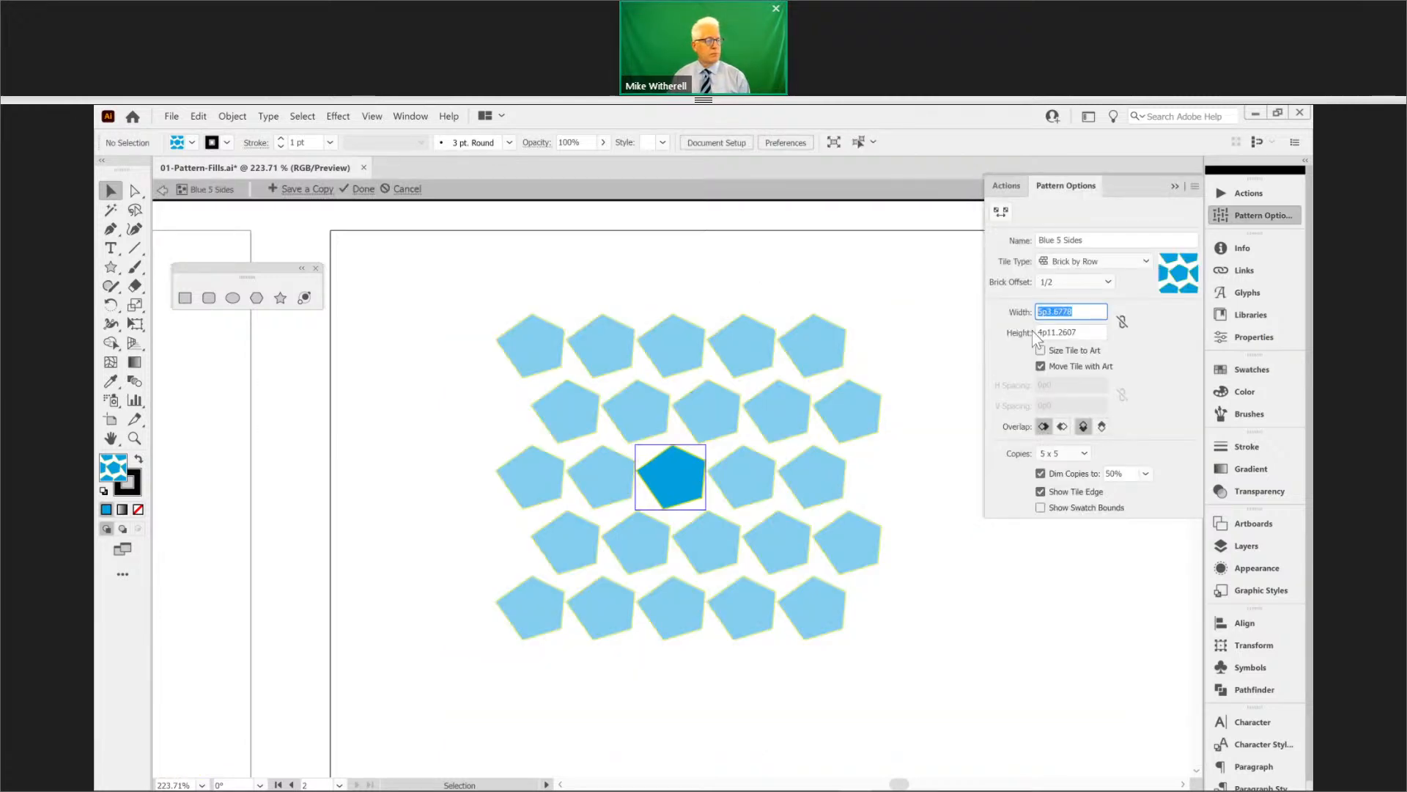
type("5p6")
key("Return")
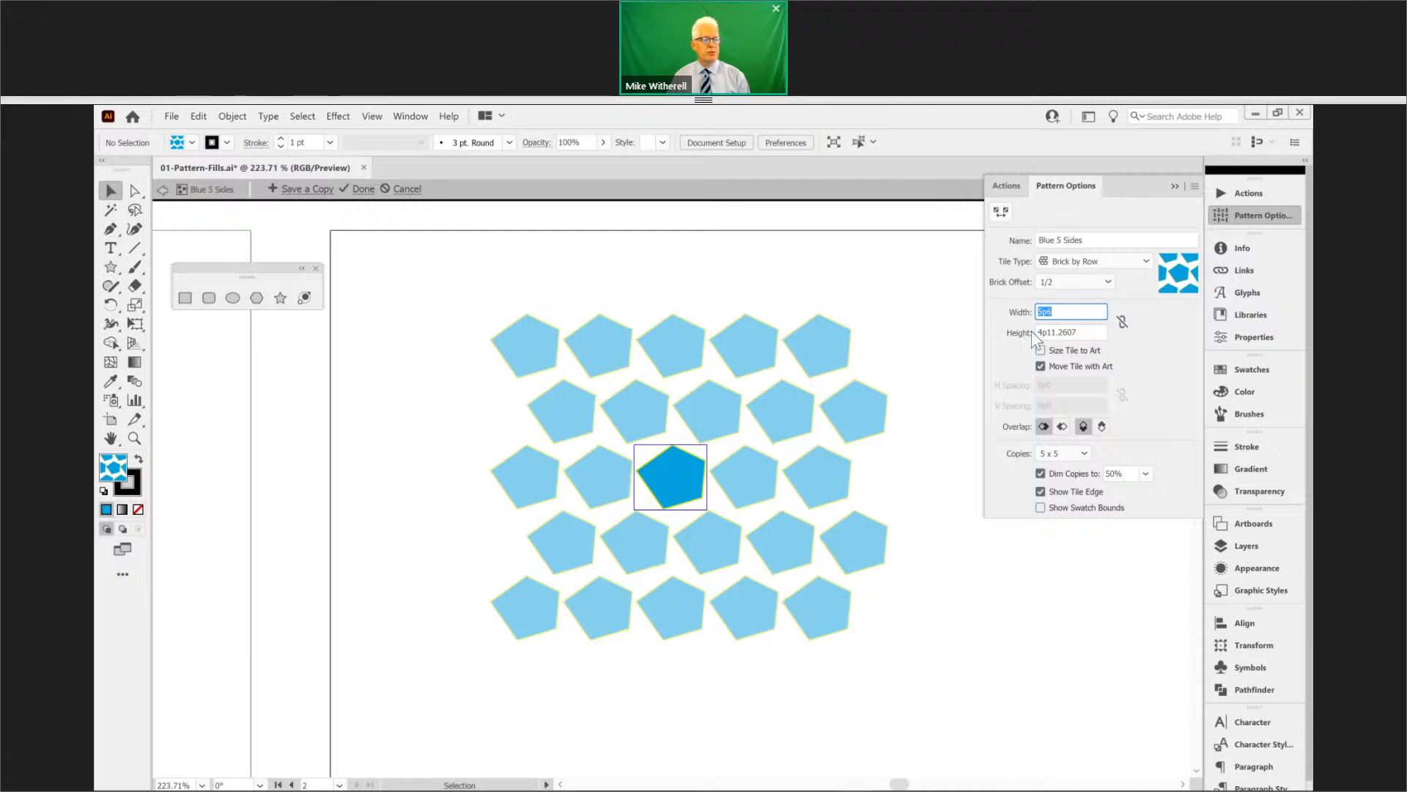
type("5p3")
key("Return")
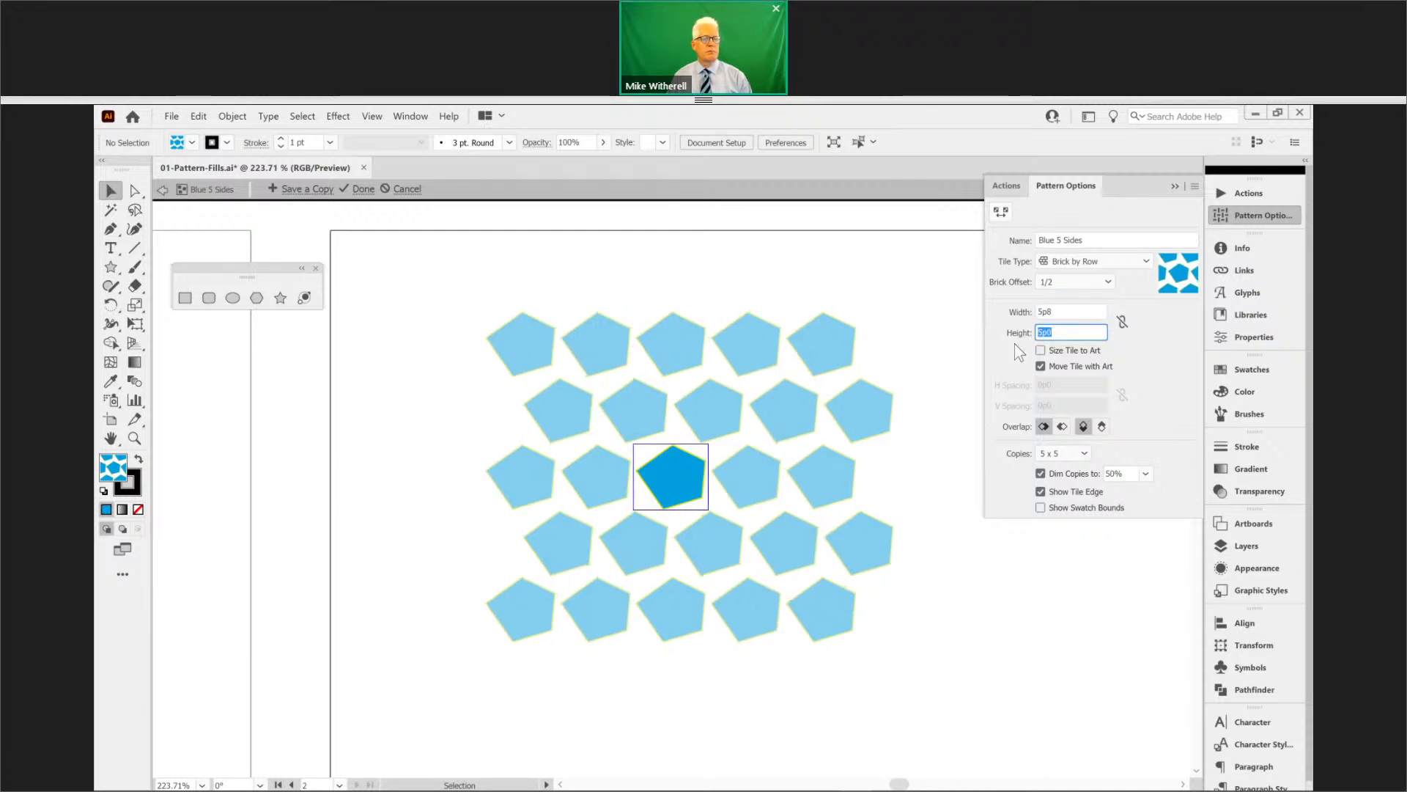
left_click(353, 190)
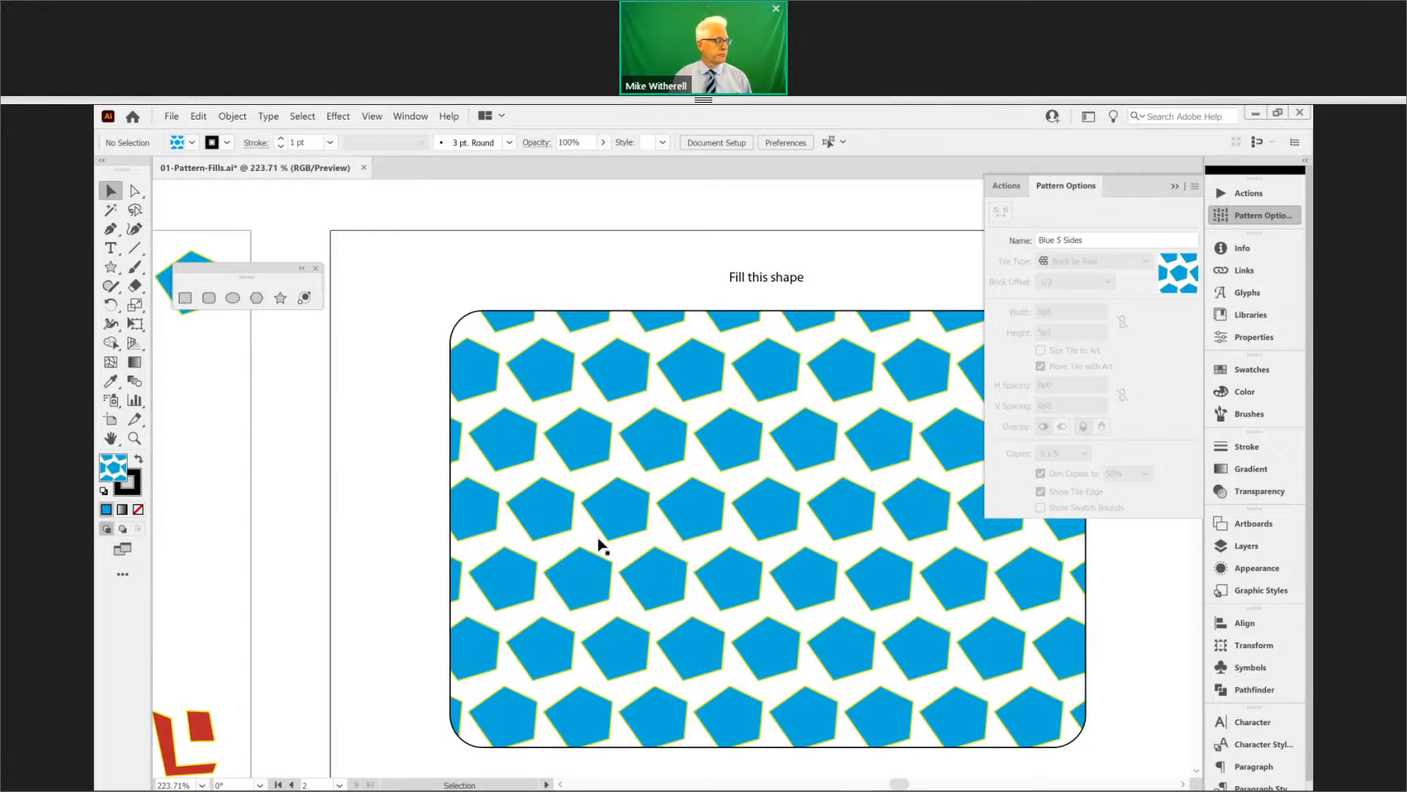
- Check the transparency blending mode of a green shape within the blob artwork on the first artboard
left_click_drag(697, 388, 1024, 204)
left_click_drag(382, 362, 1058, 501)
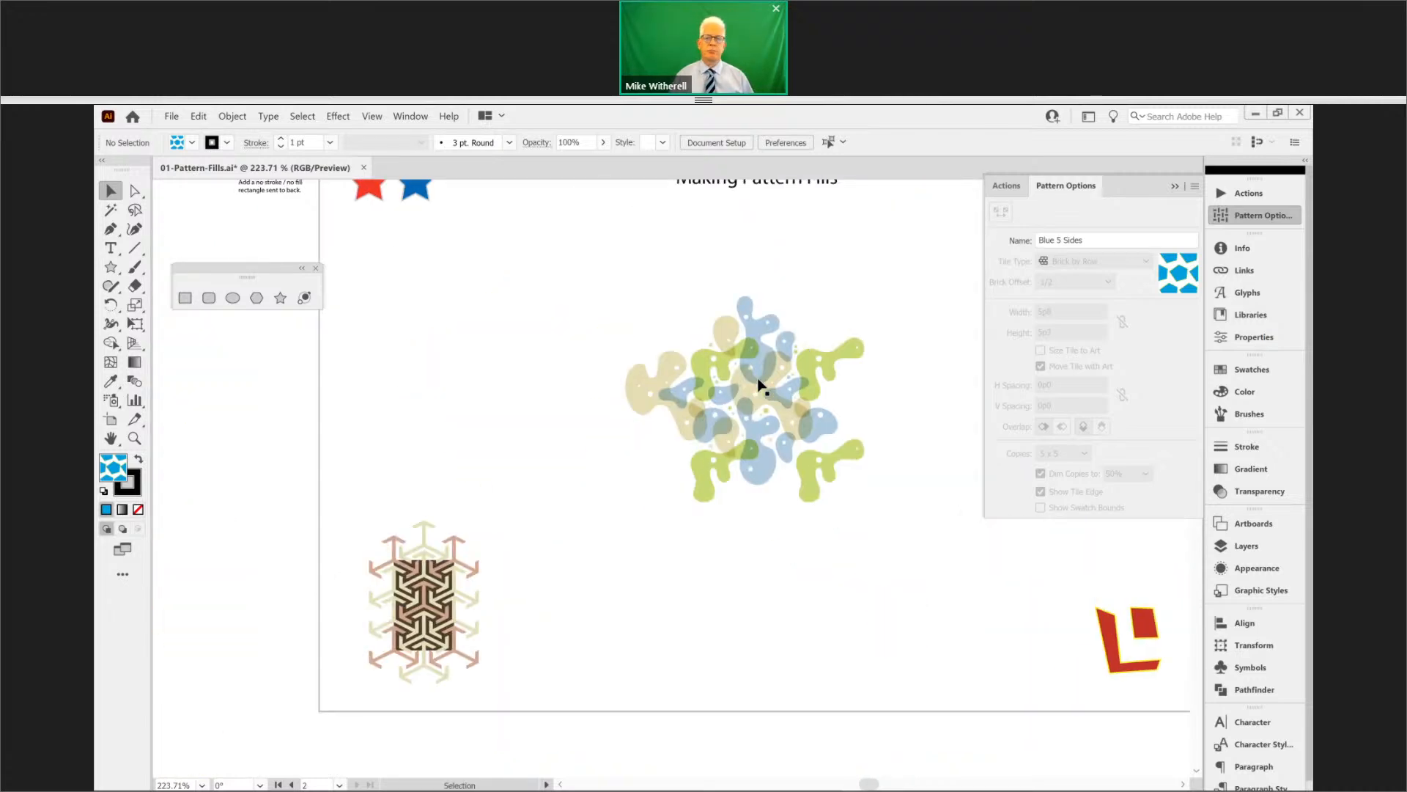
left_click(752, 394)
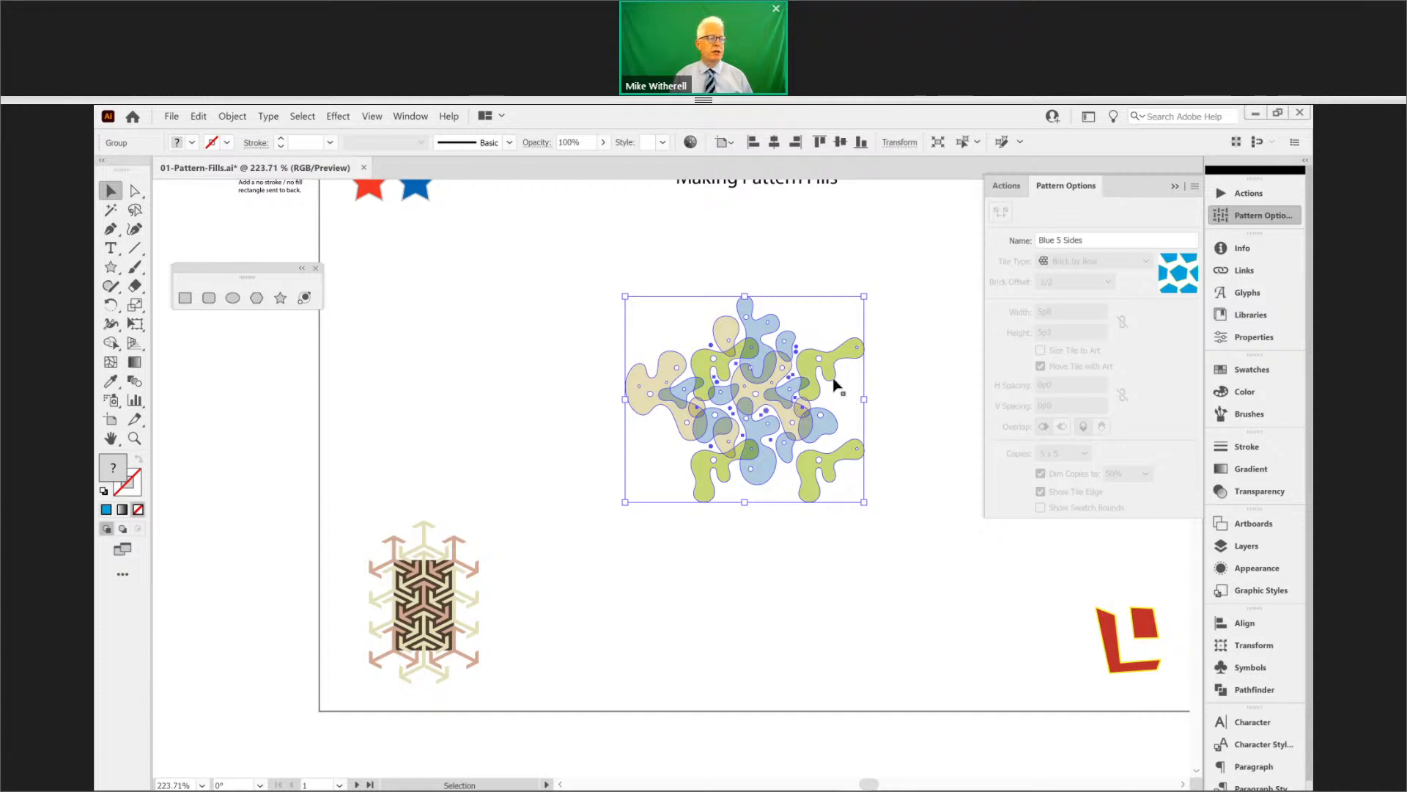
left_click(1246, 491)
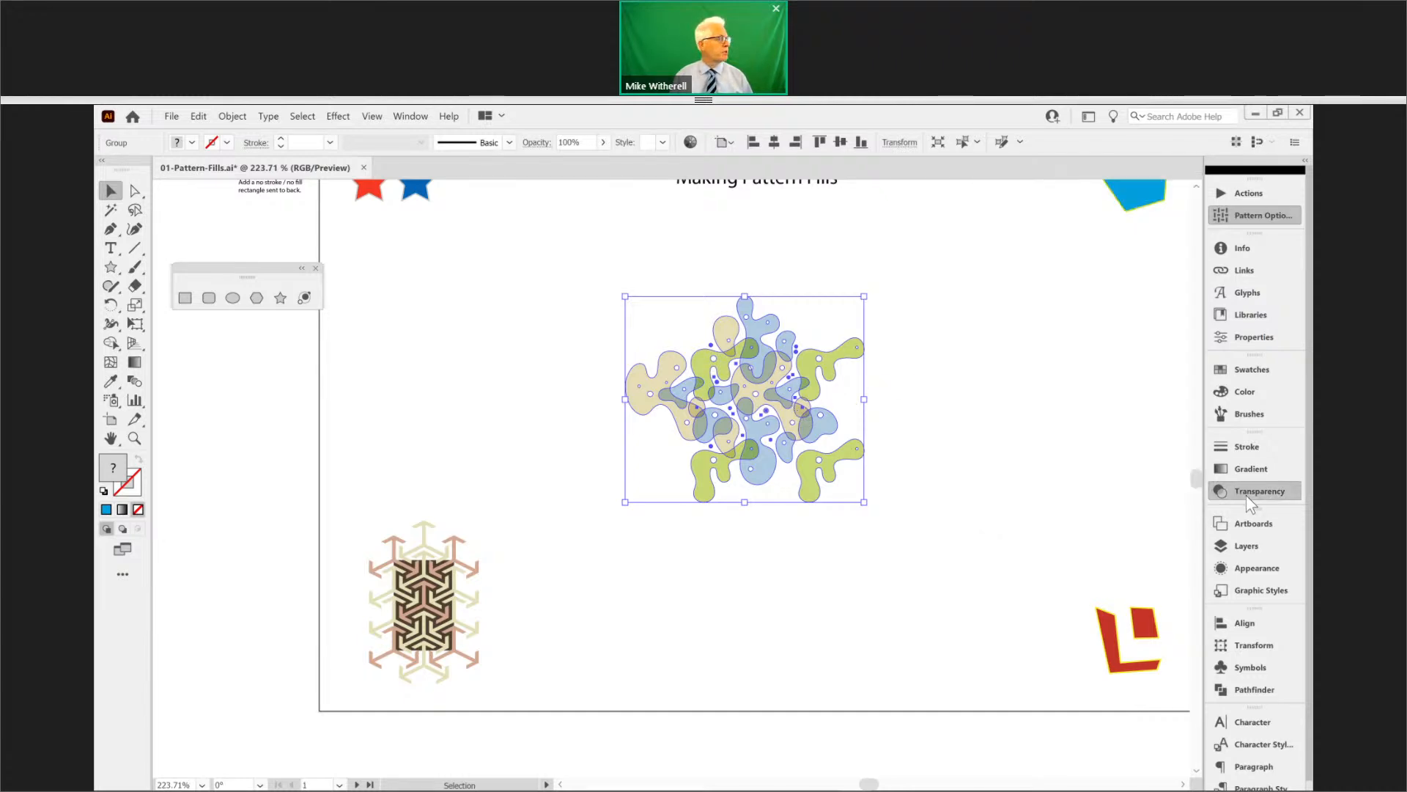
left_click(948, 400)
left_click(134, 191)
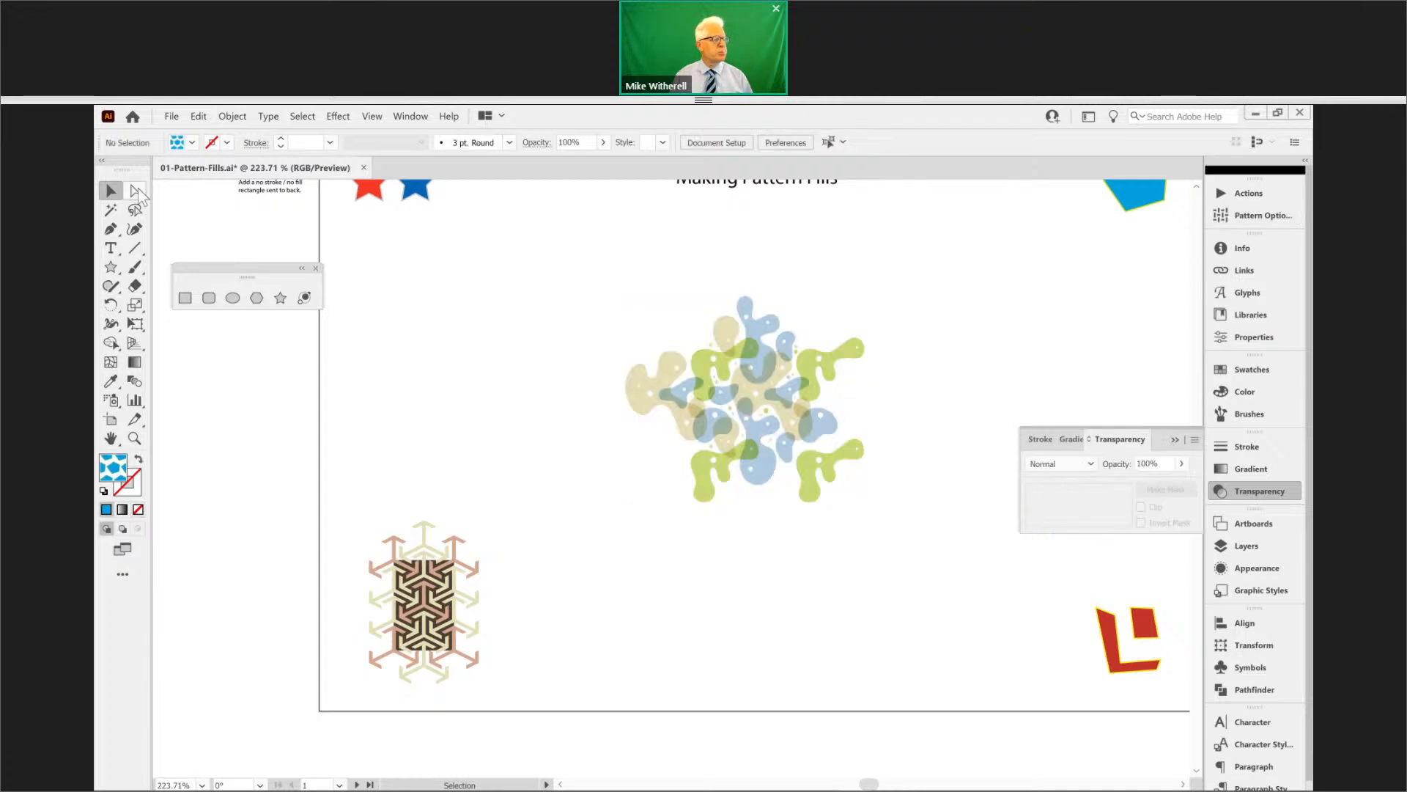
left_click(803, 367)
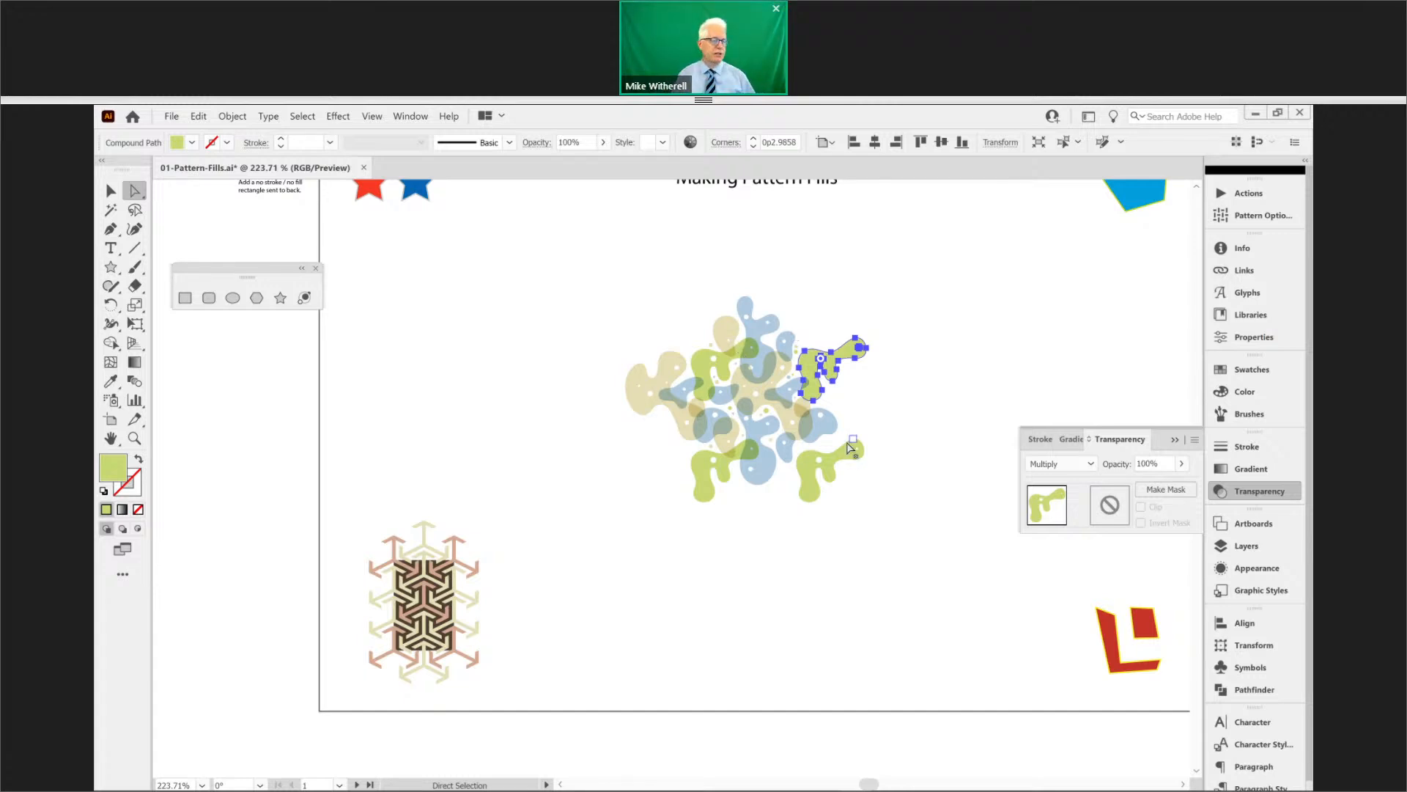
left_click(111, 192)
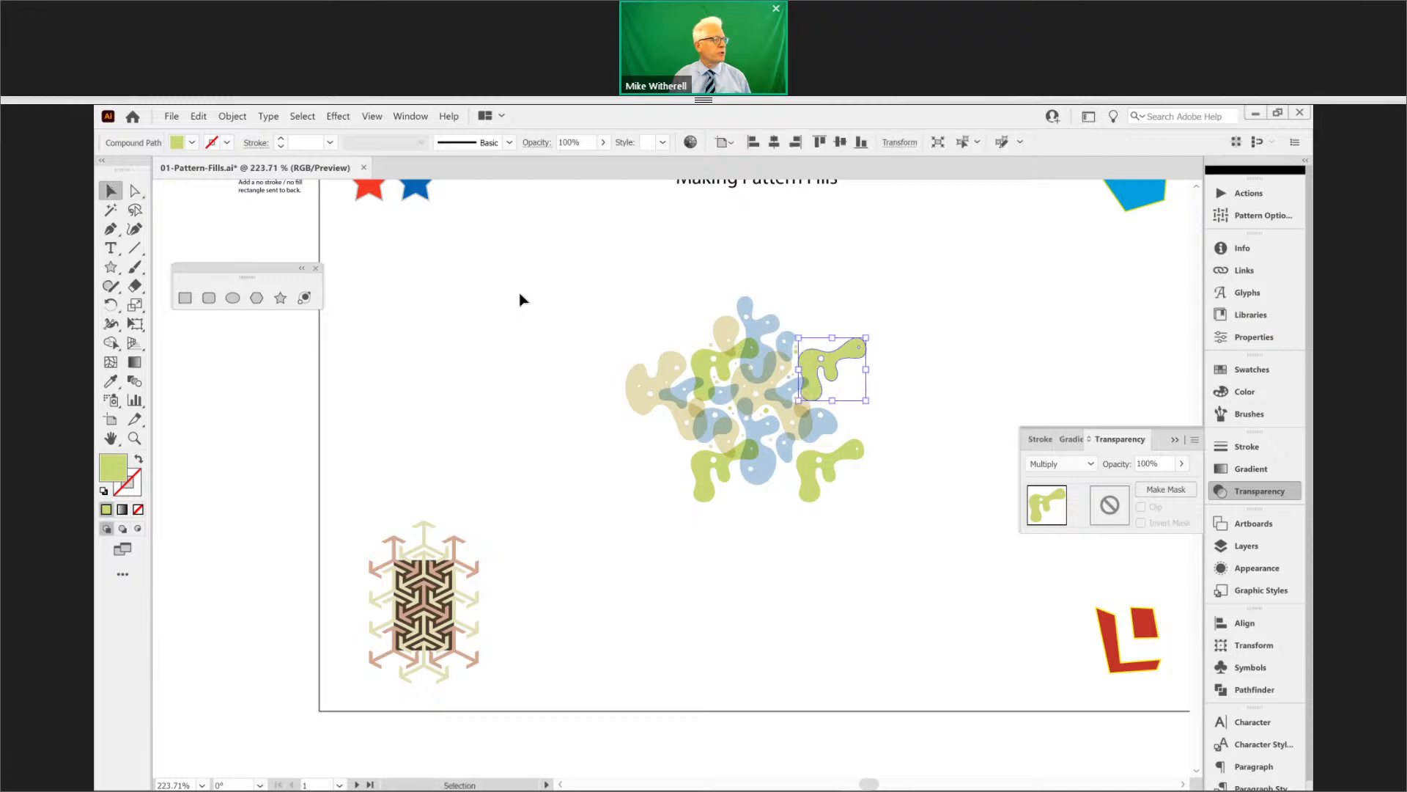
- Add the whole blob artwork on the first artboard as a new pattern swatch, leaving nothing selected
left_click_drag(568, 294, 922, 535)
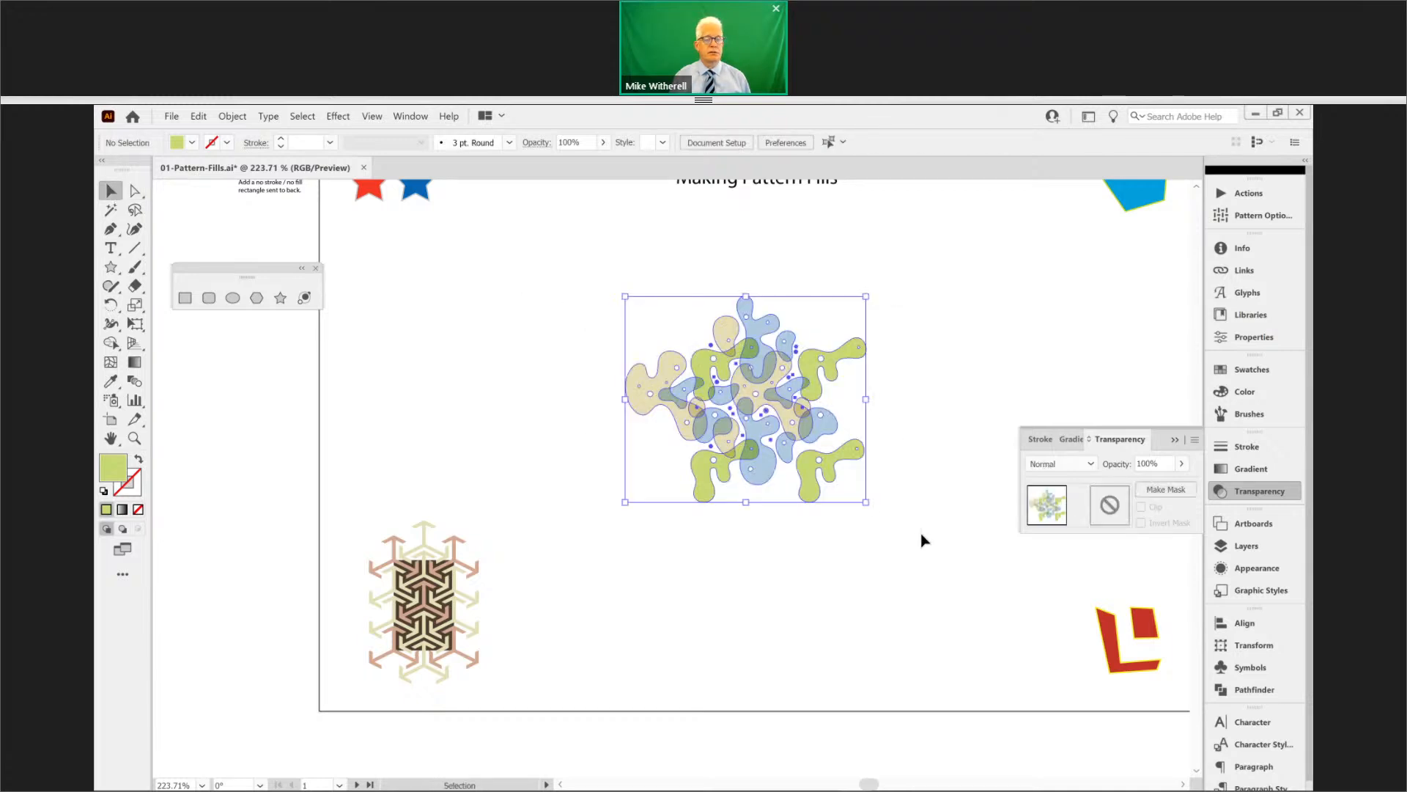
left_click(1248, 369)
left_click(1252, 373)
left_click_drag(791, 408, 1085, 602)
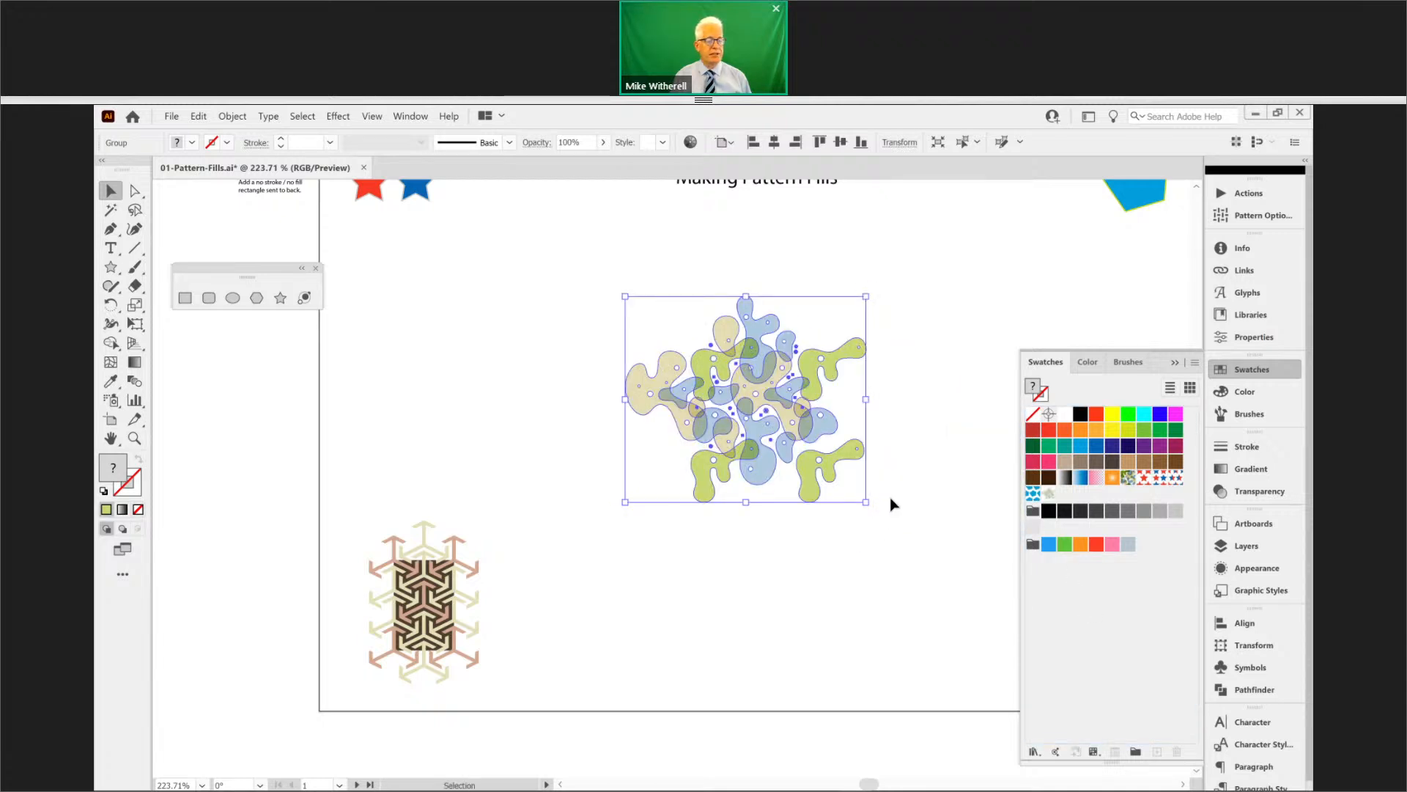
left_click(906, 502)
- Open the blob pattern swatch for editing and reduce its tile width to 15p8
double_click(1048, 496)
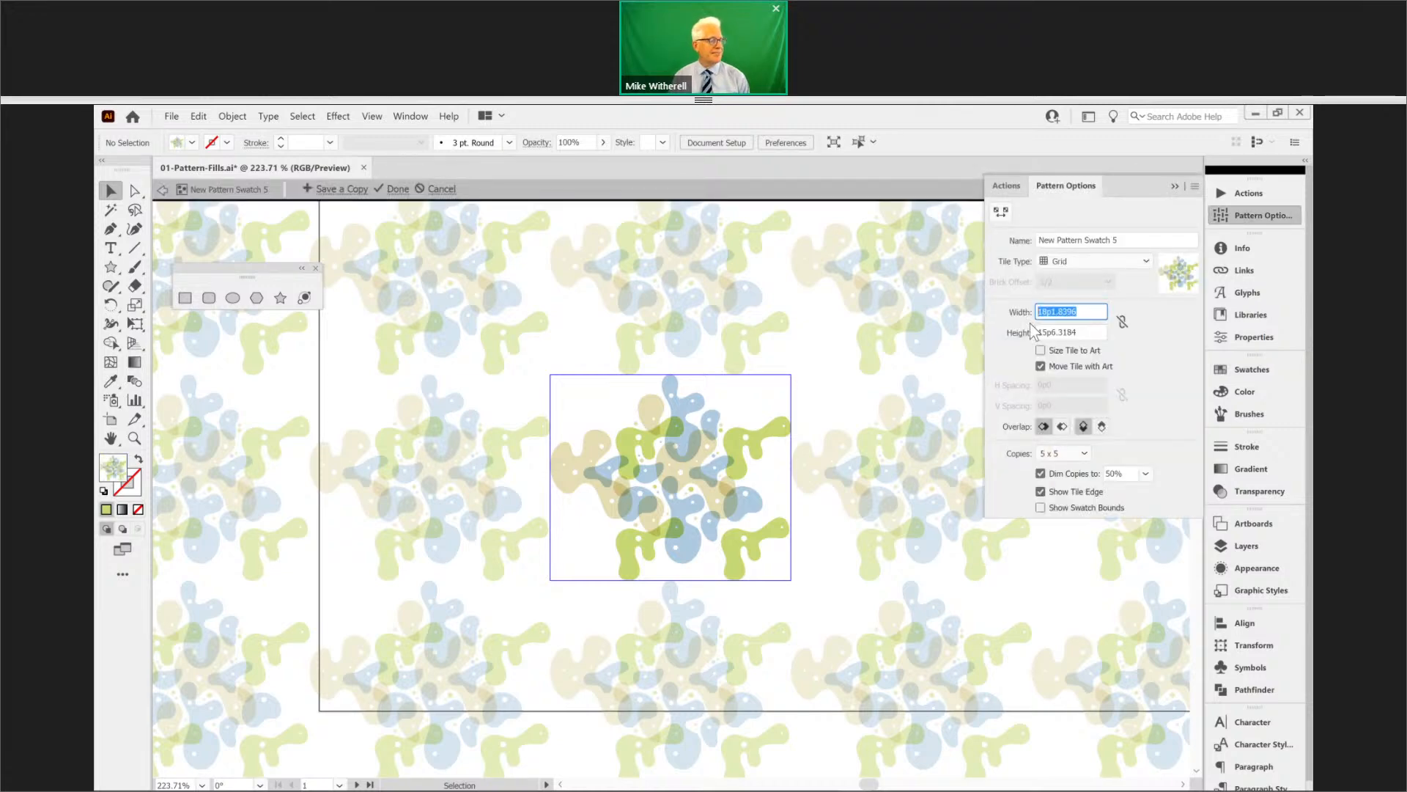
type("18p1")
key("Return")
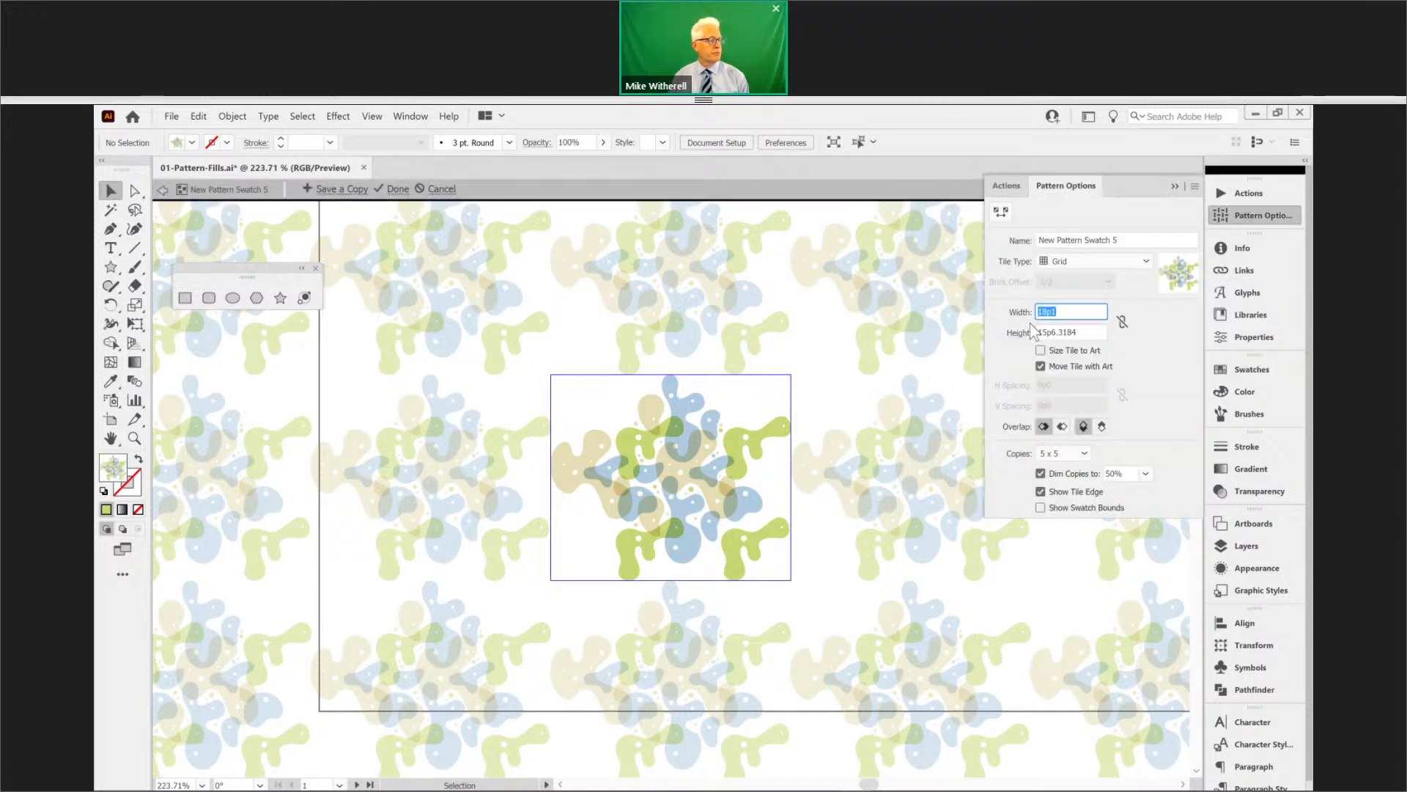
type("17p6")
key("Return")
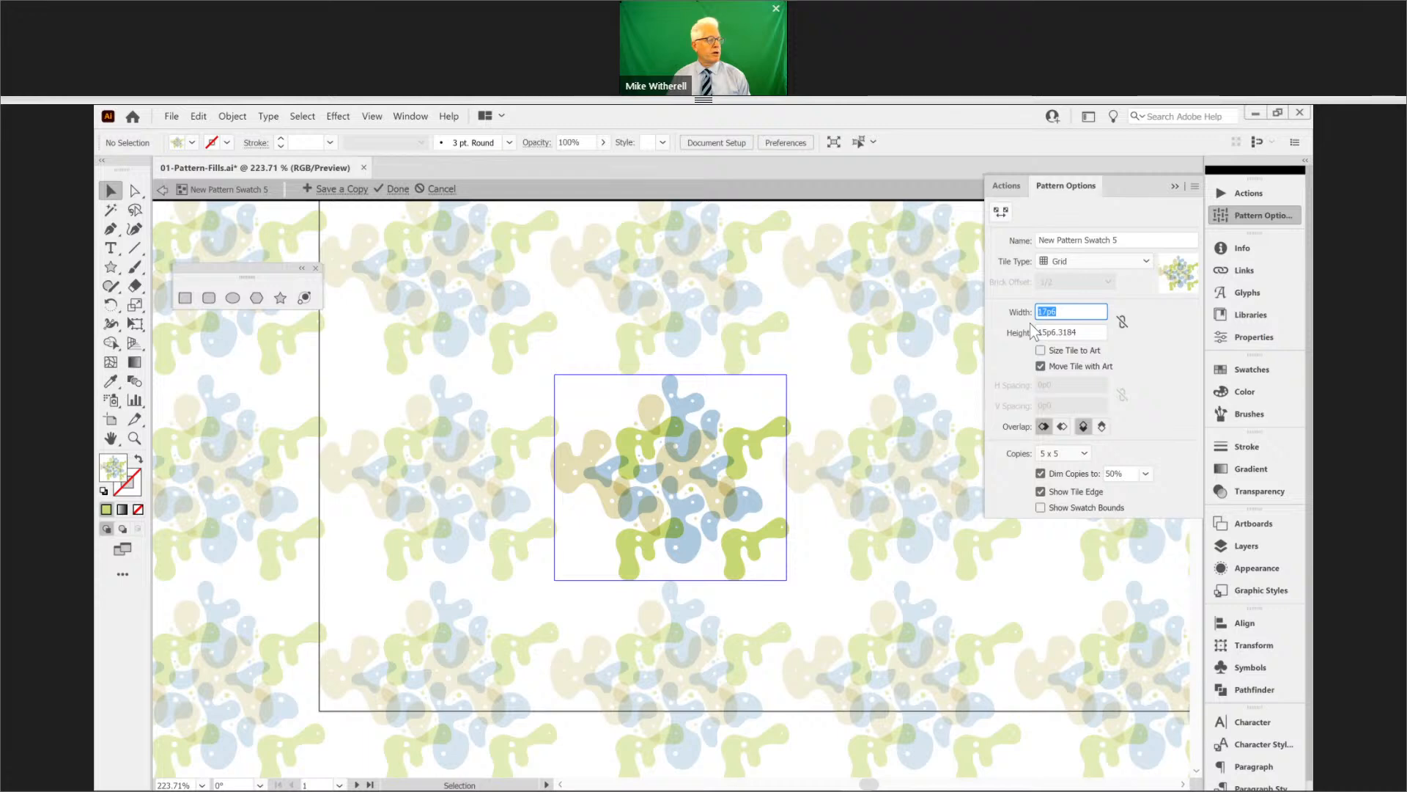
key("shift+Down")
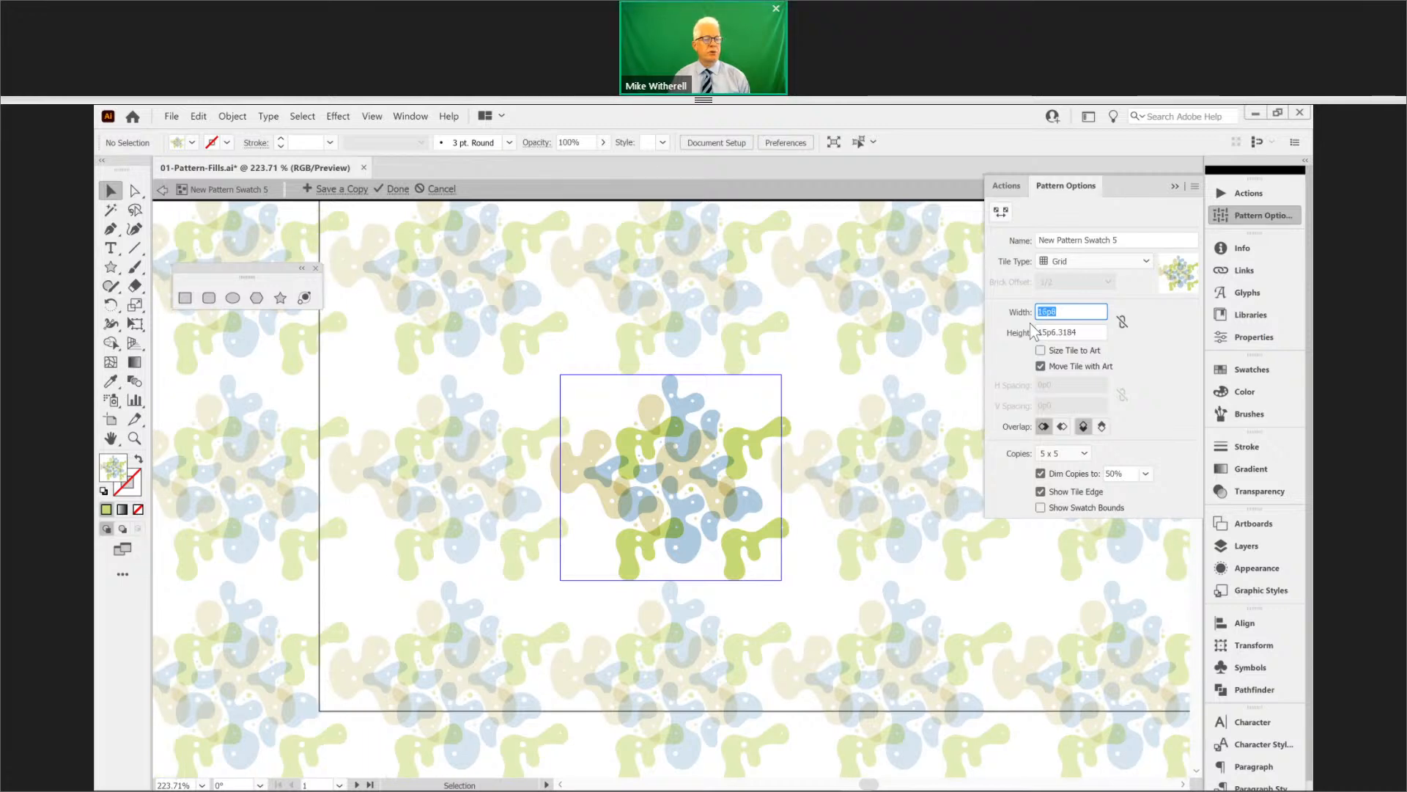
key("shift+Down")
type("15p8")
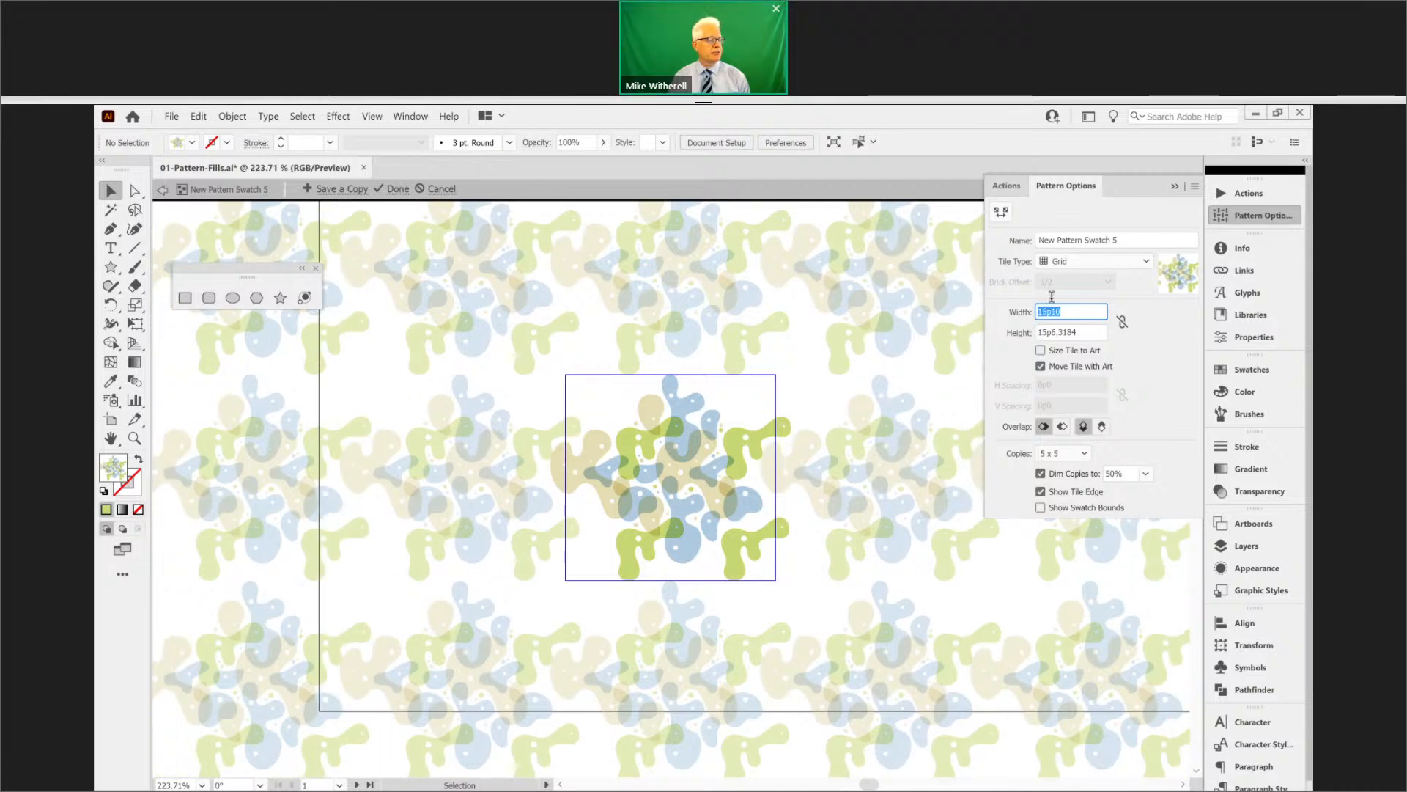
- Reduce the blob pattern's tile height to 11p6 so that its rows overlap
key("Tab")
type("15p7")
key("Return")
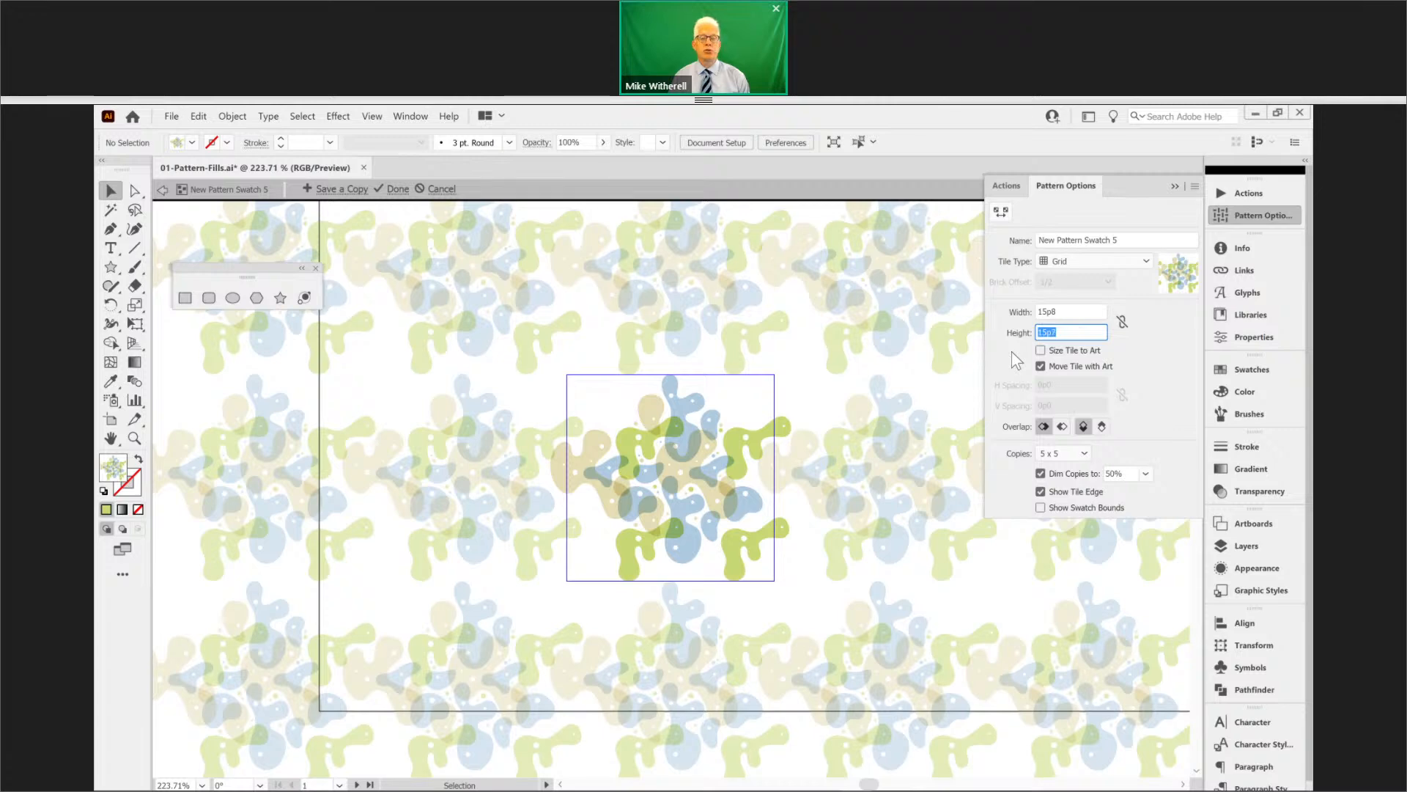
key("Down")
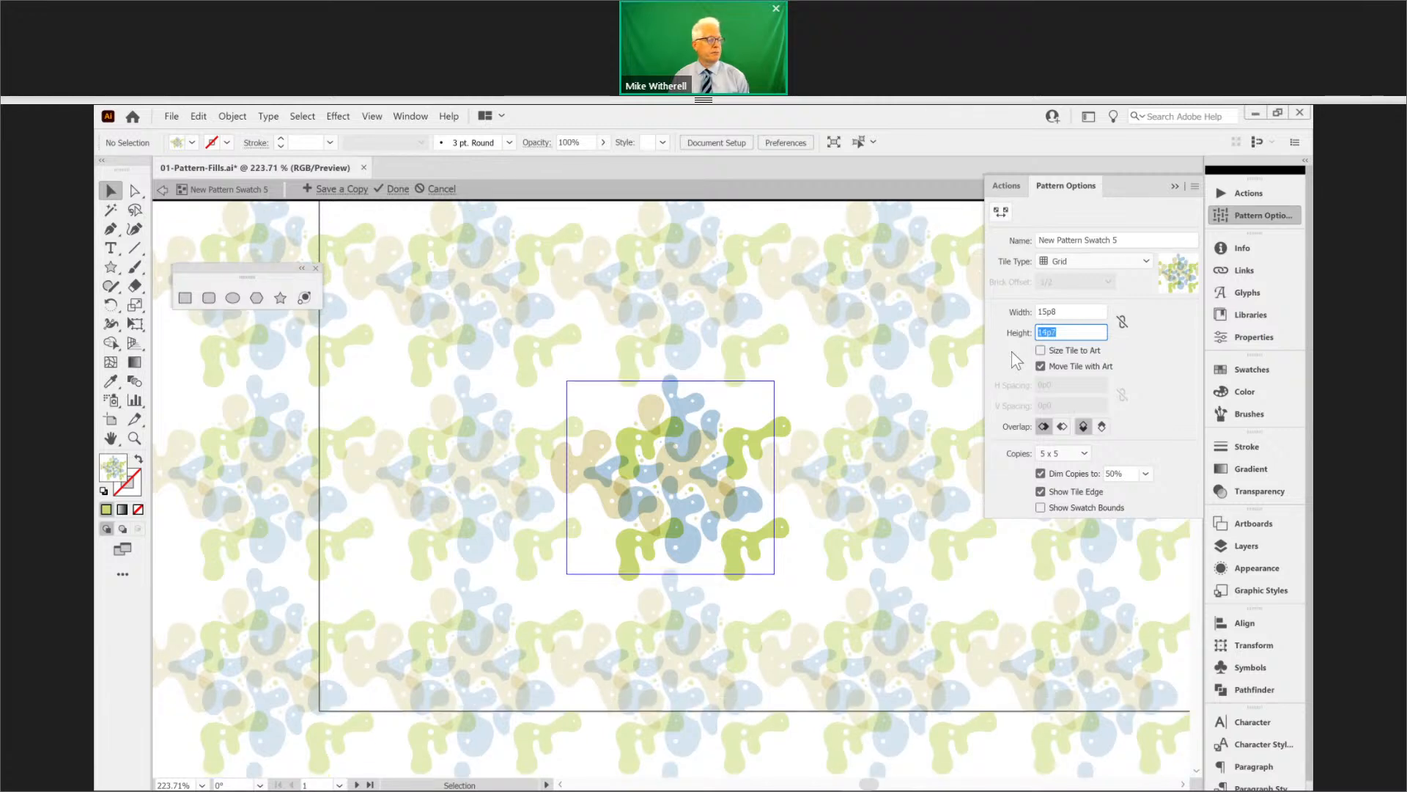
key("Down")
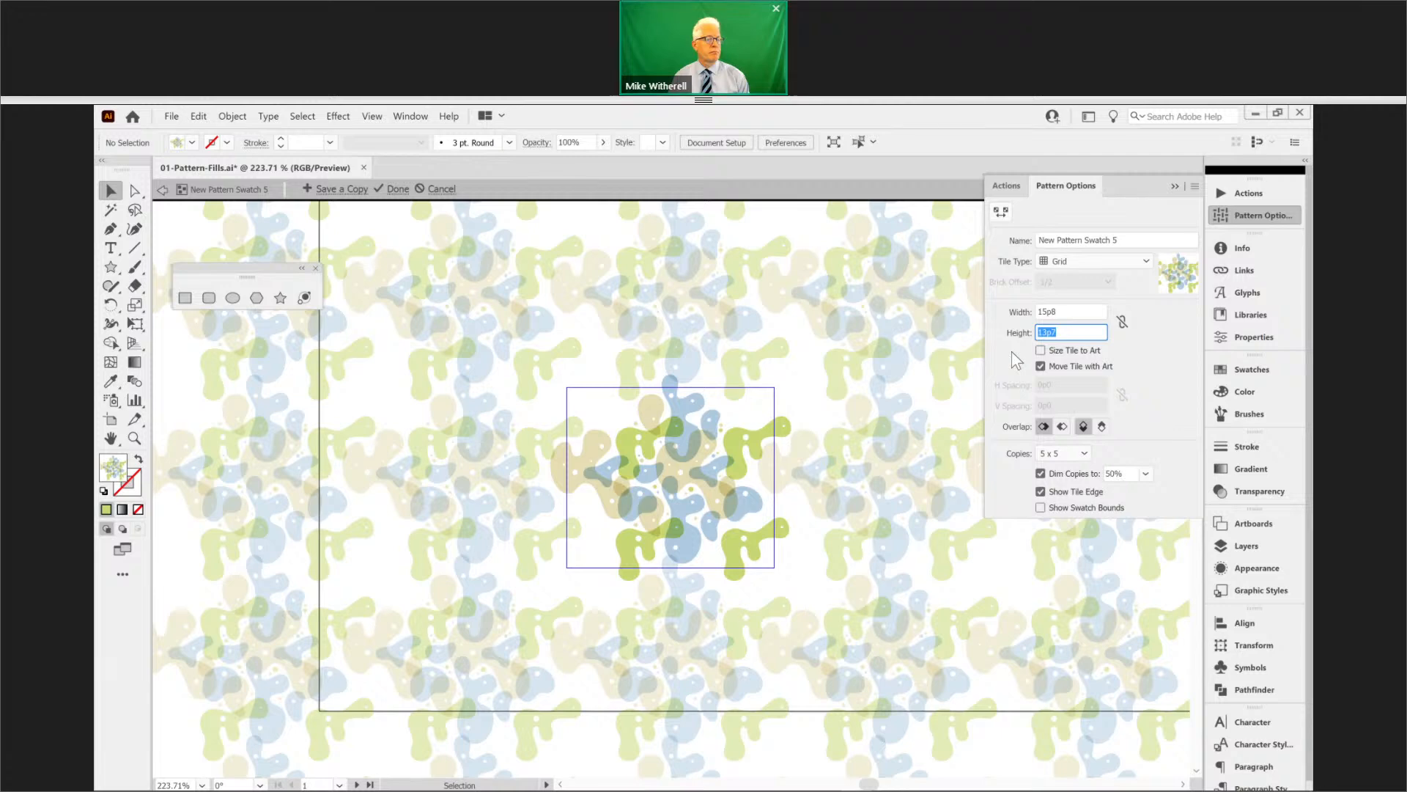
key("Down")
key("Down")
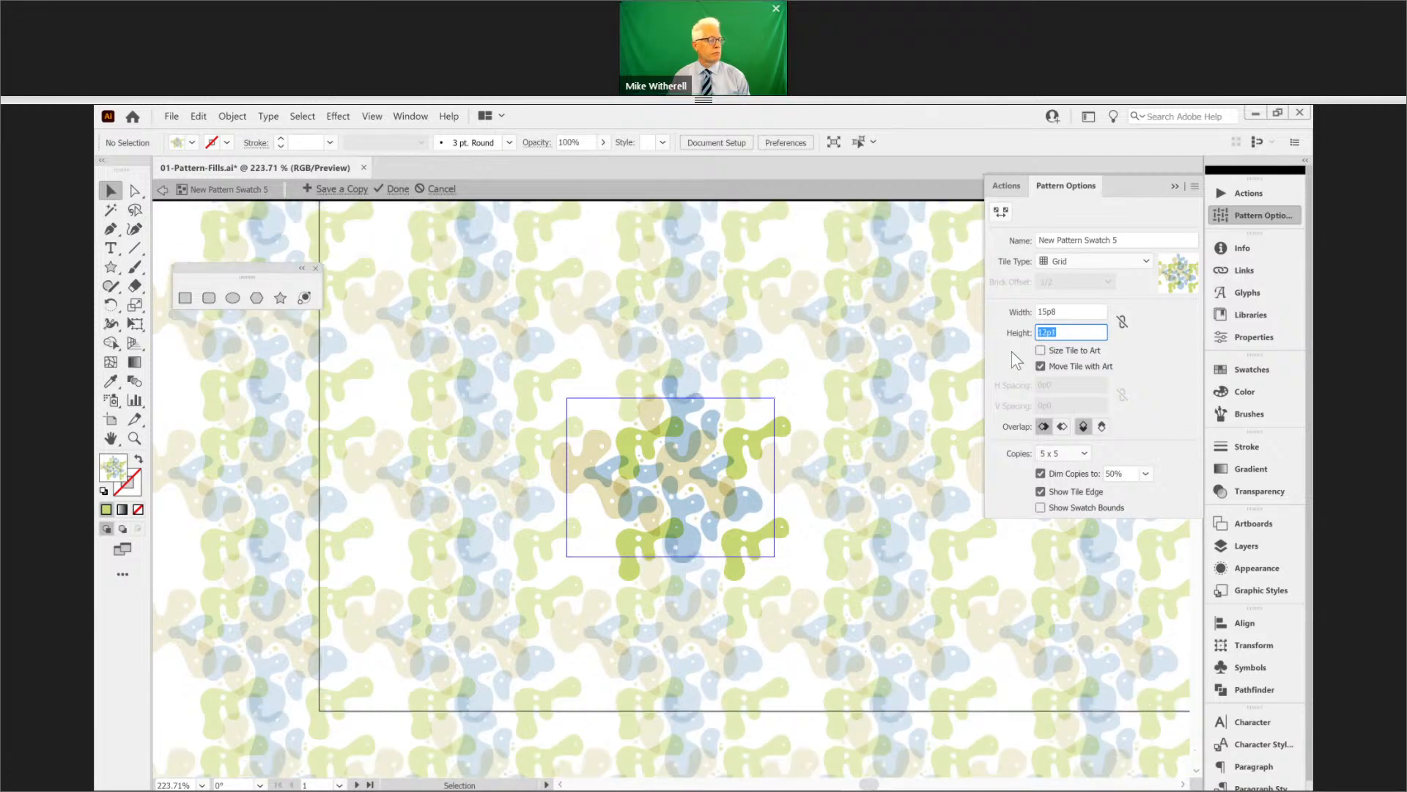
key("Down")
- Reduce the blob pattern's tile width to 11p6 so that its columns overlap
left_click(1009, 308)
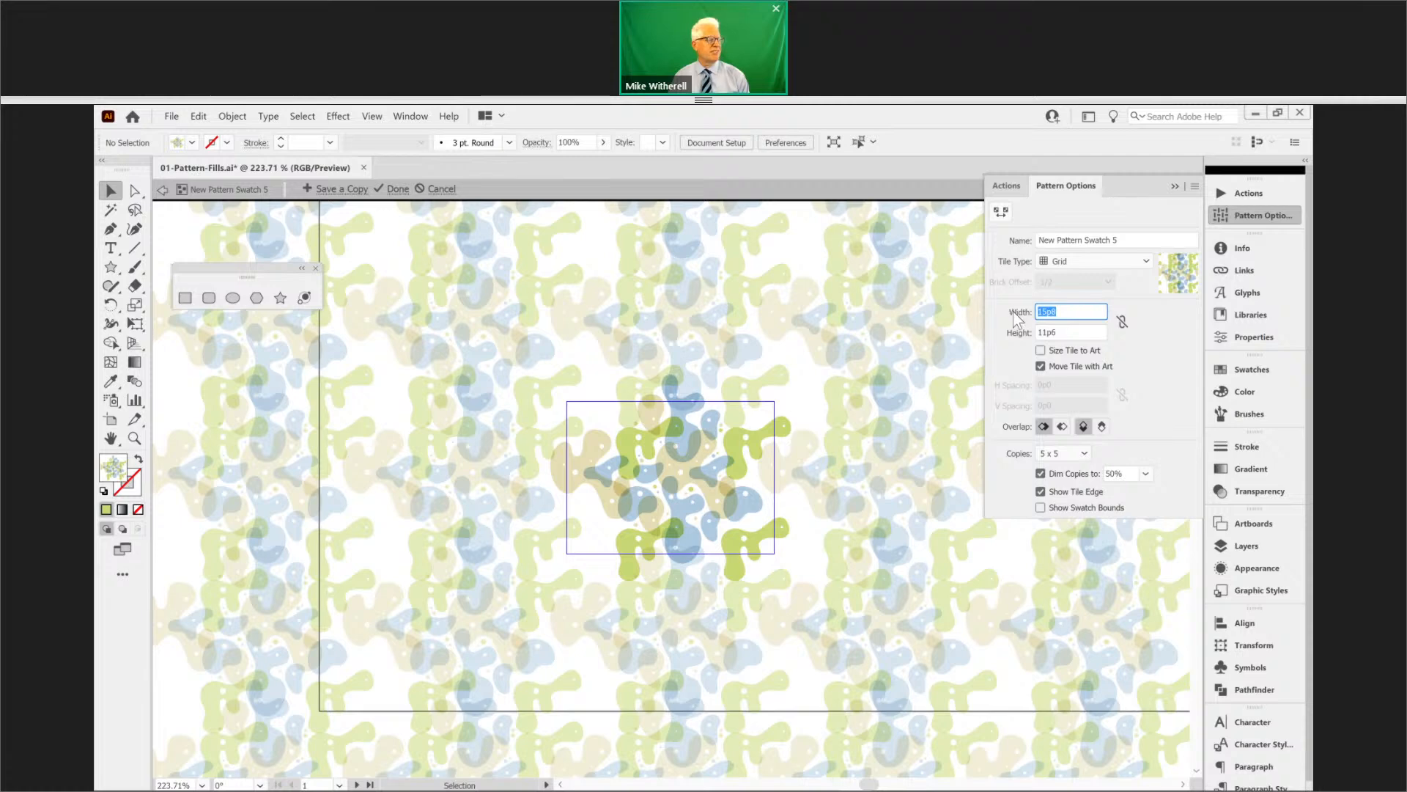
key("Down")
key("Down")
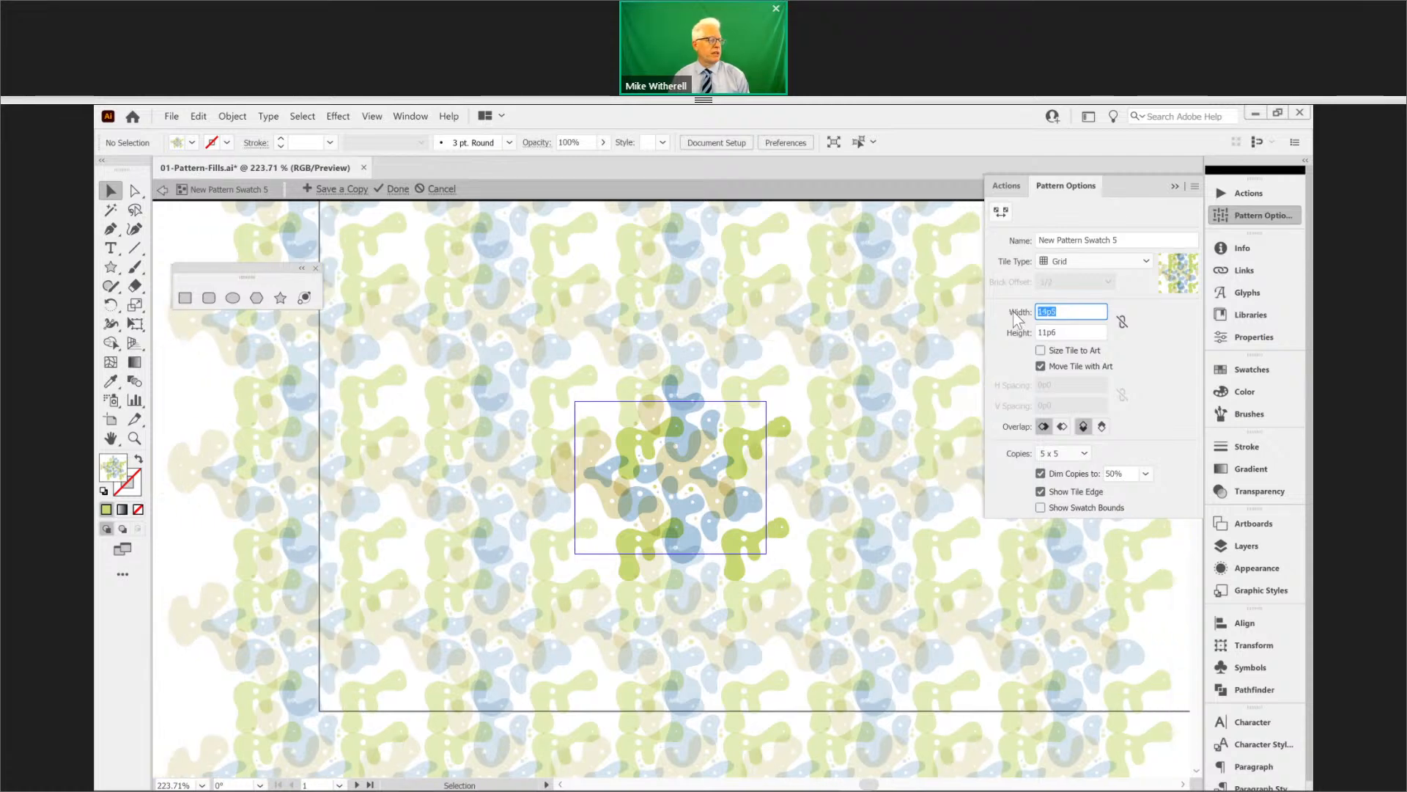
key("Down")
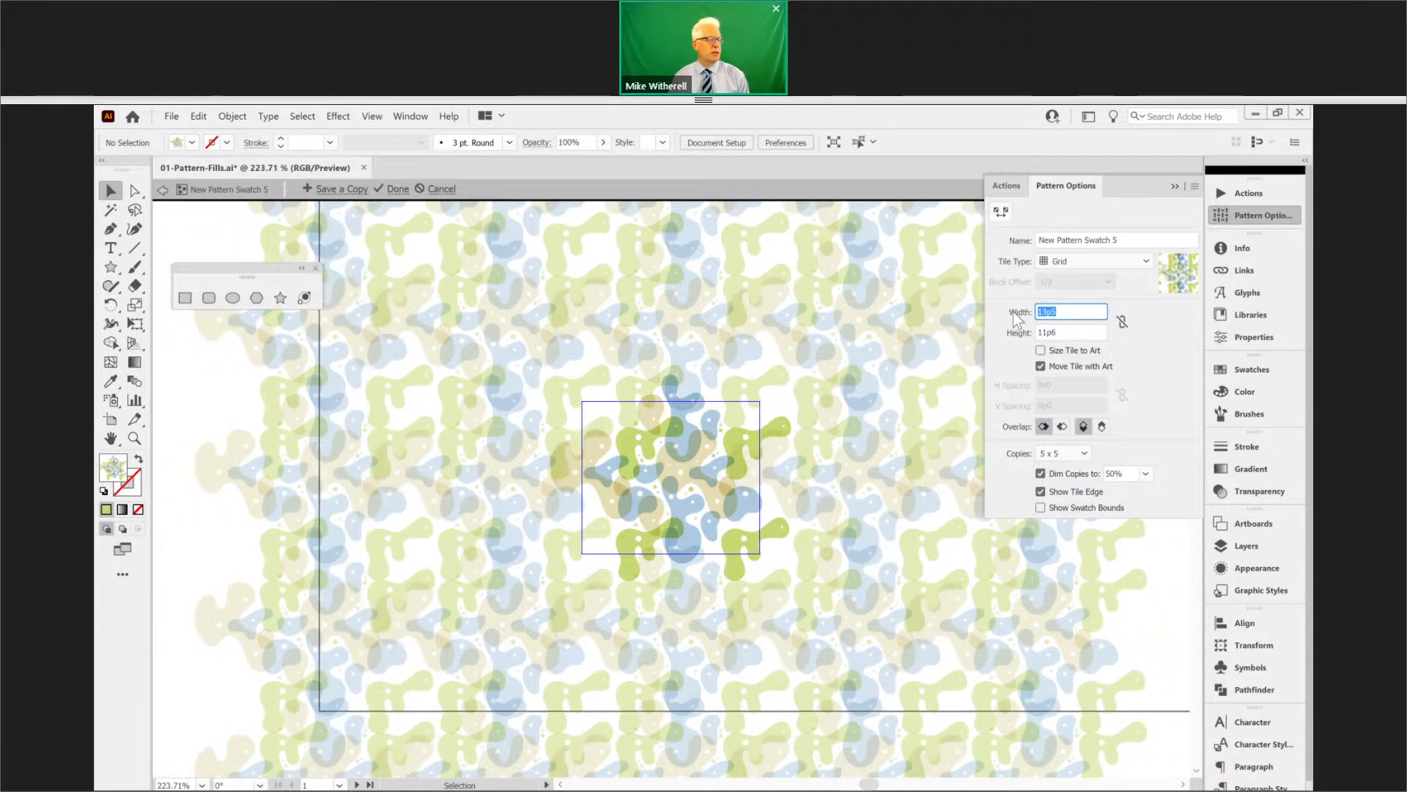
key("Down")
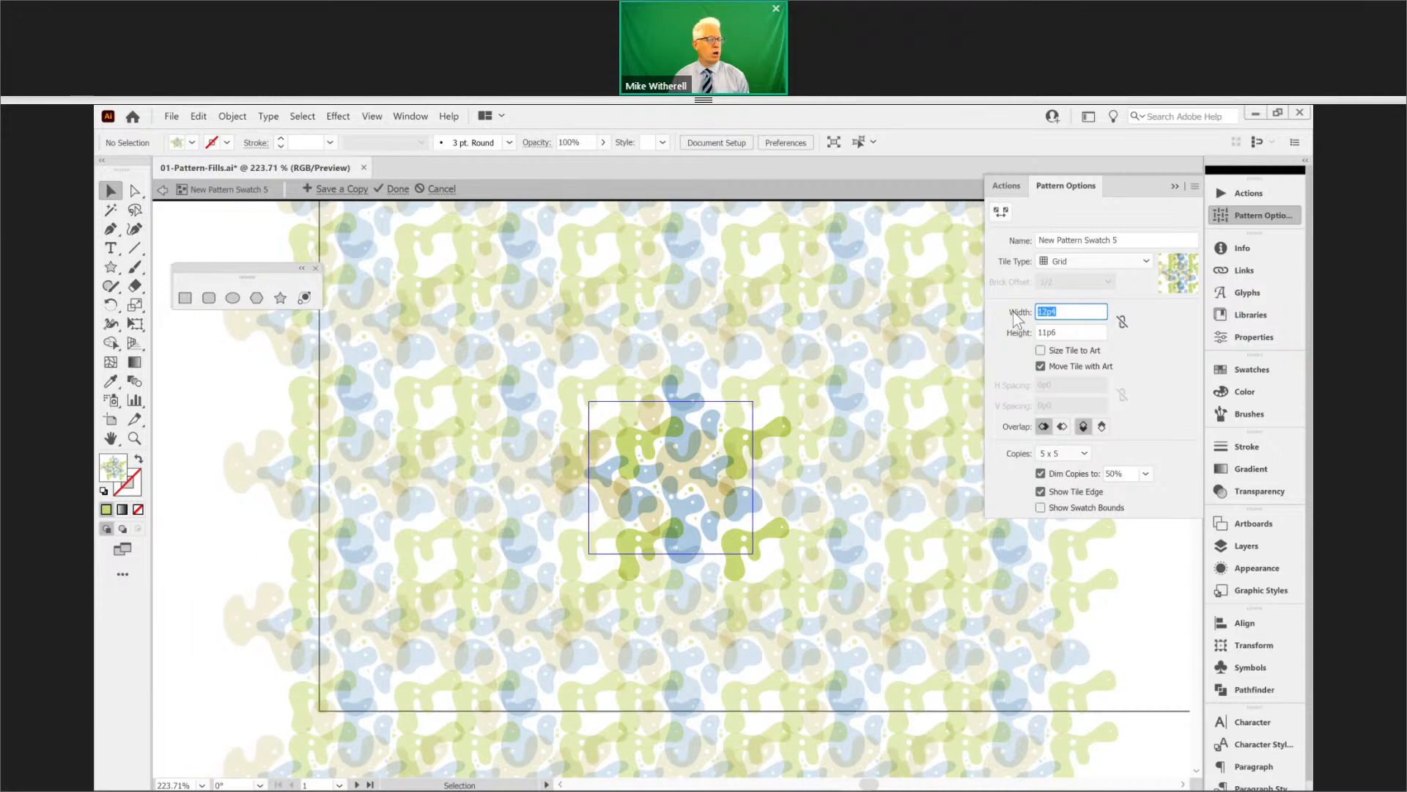
key("Down")
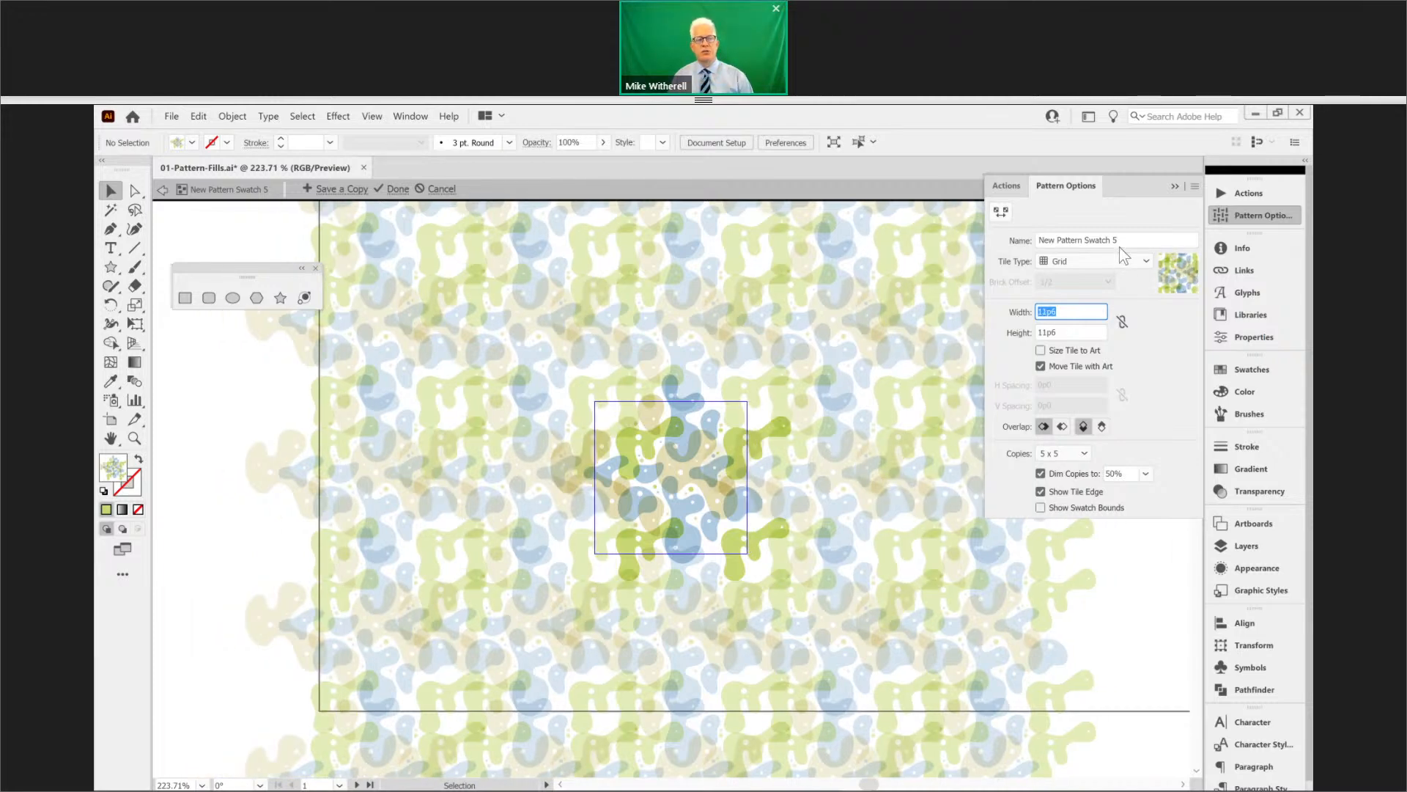
- Name the blob pattern swatch Lava Lamp and finish editing the pattern
left_click_drag(1119, 246, 1018, 258)
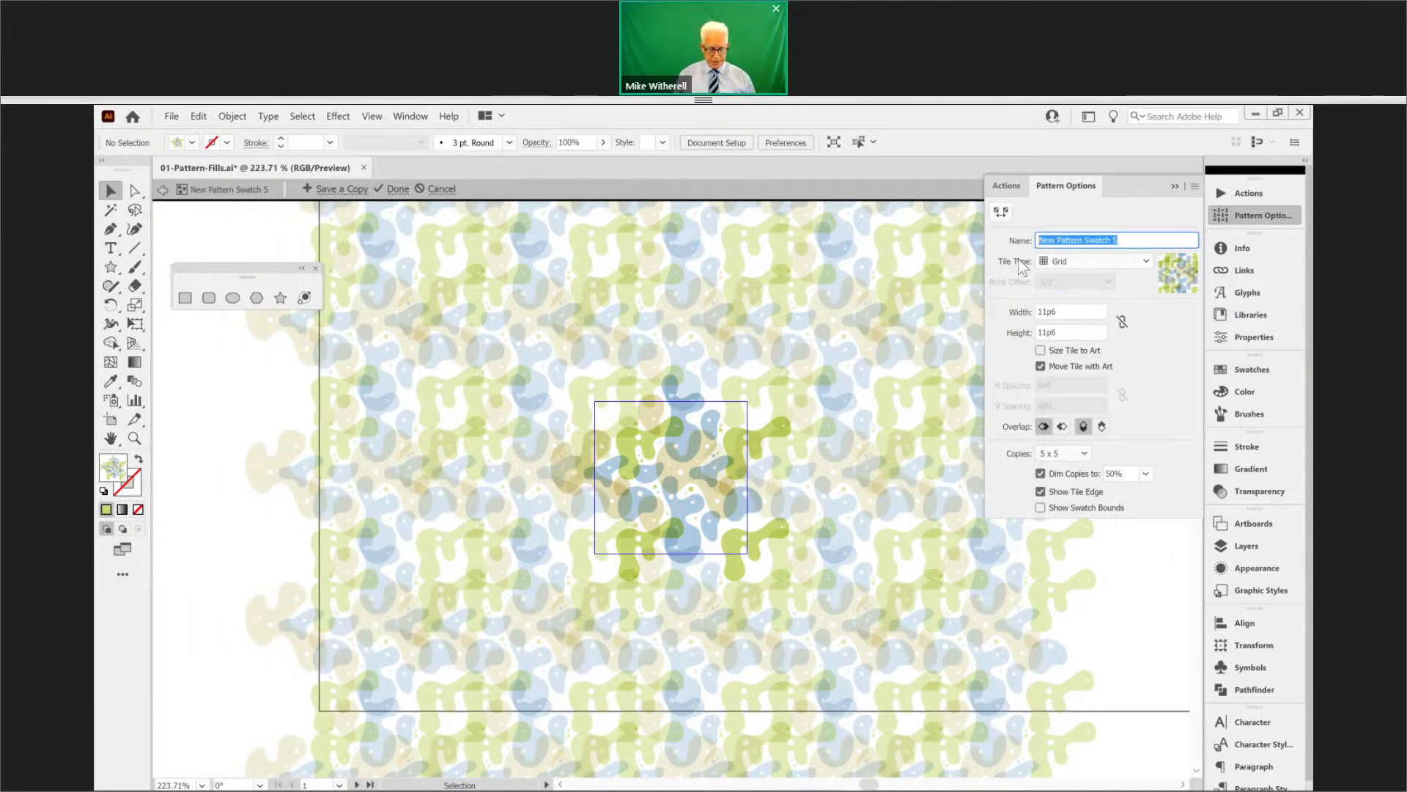
type("La")
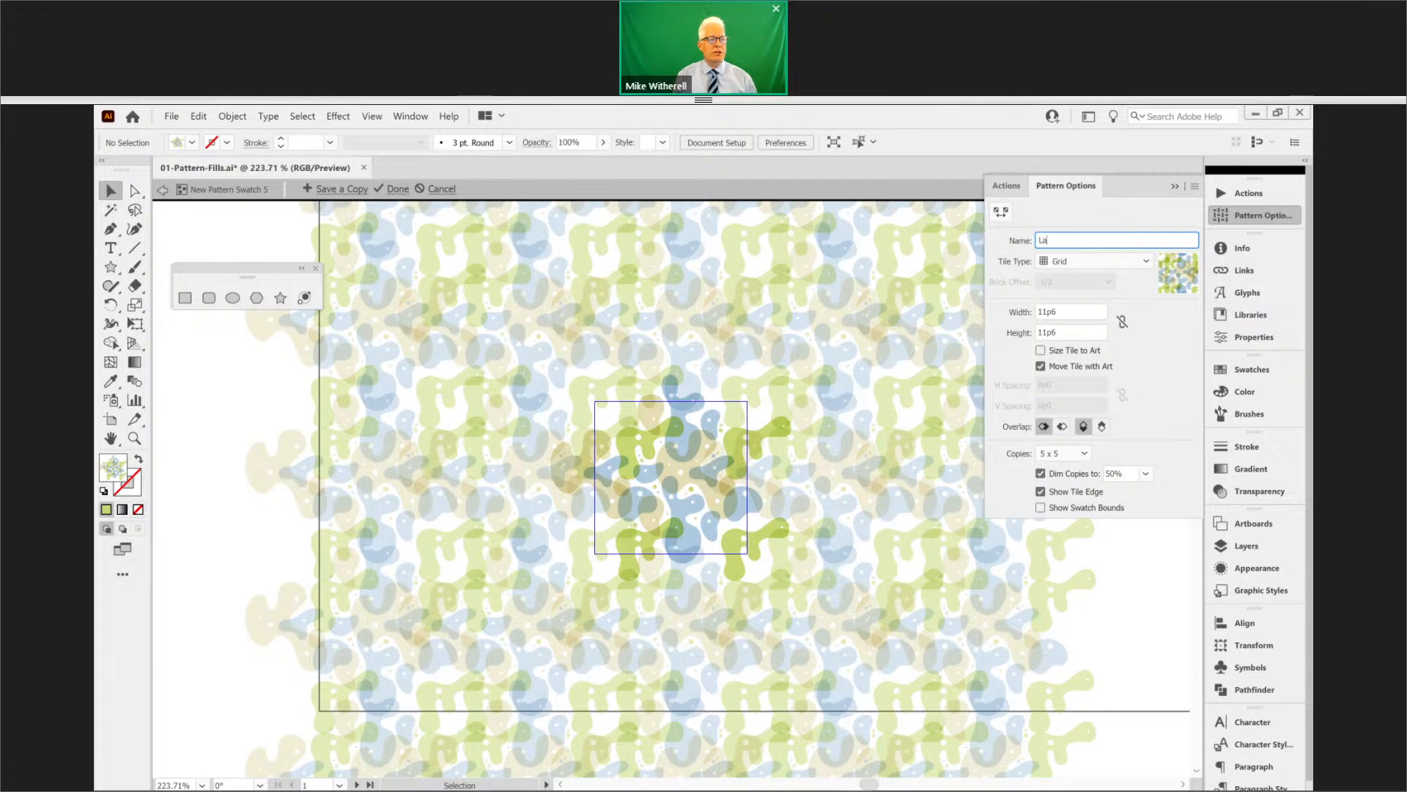
type("va Lamp")
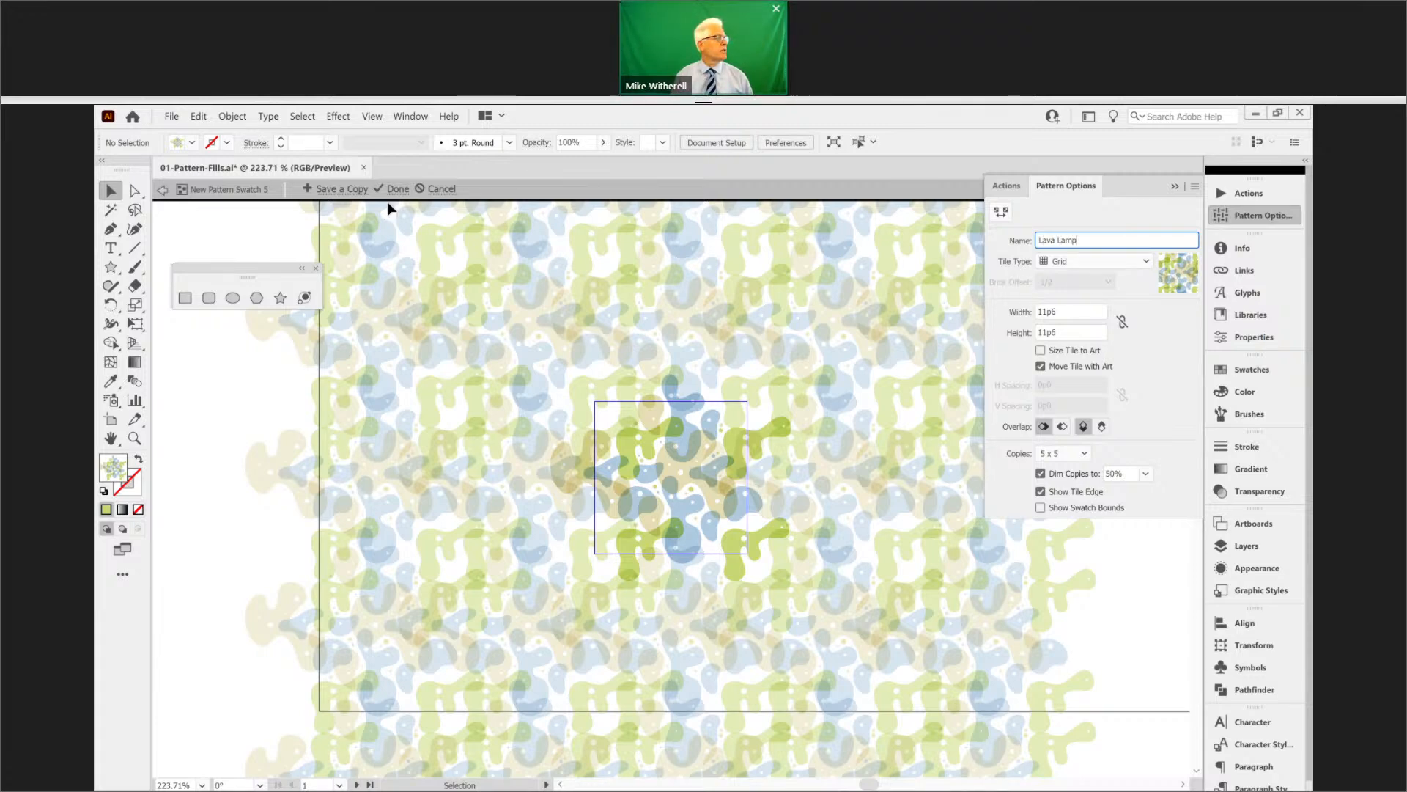
key("Return")
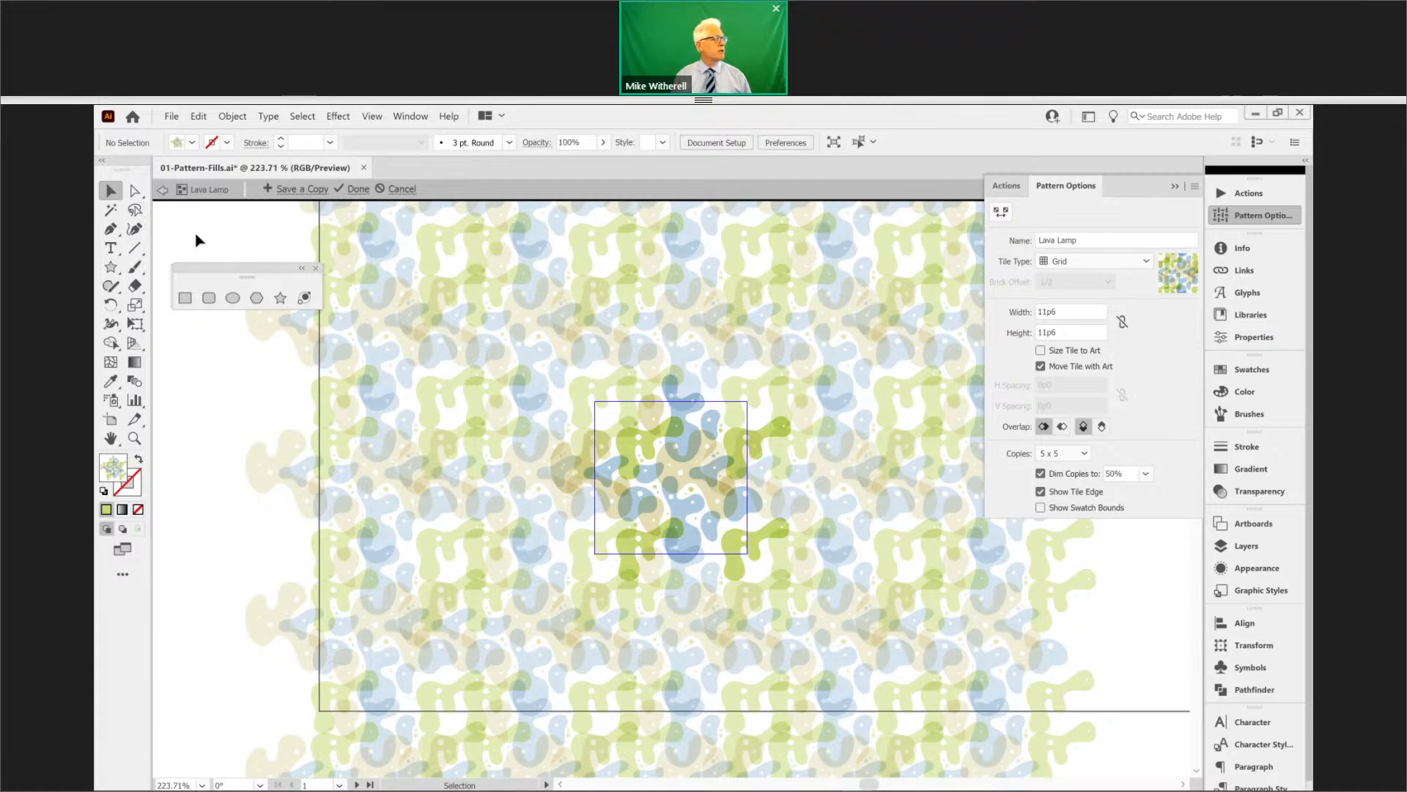
left_click(353, 188)
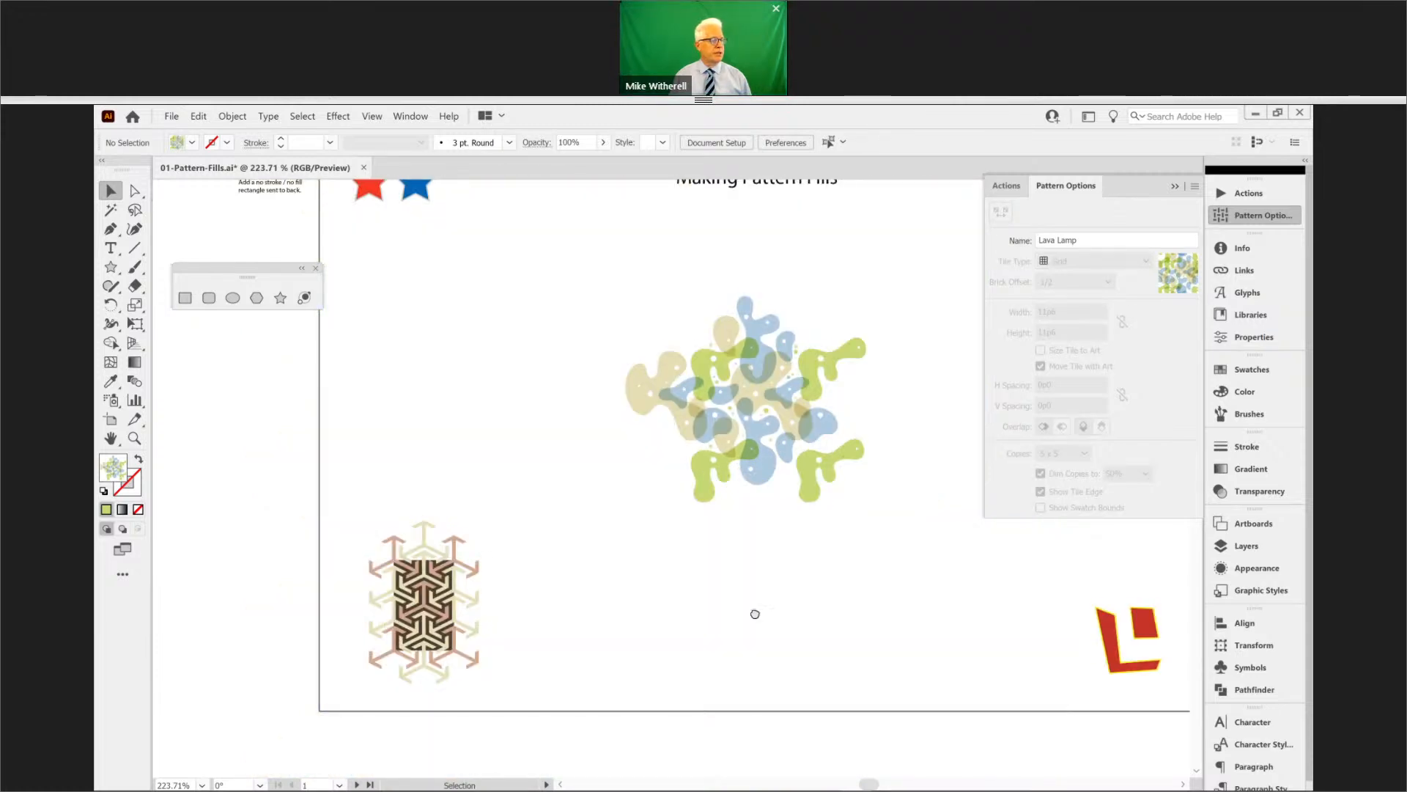
- Fill the rounded rectangle on the second artboard with the Lava Lamp pattern swatch
left_click_drag(543, 610, 96, 658)
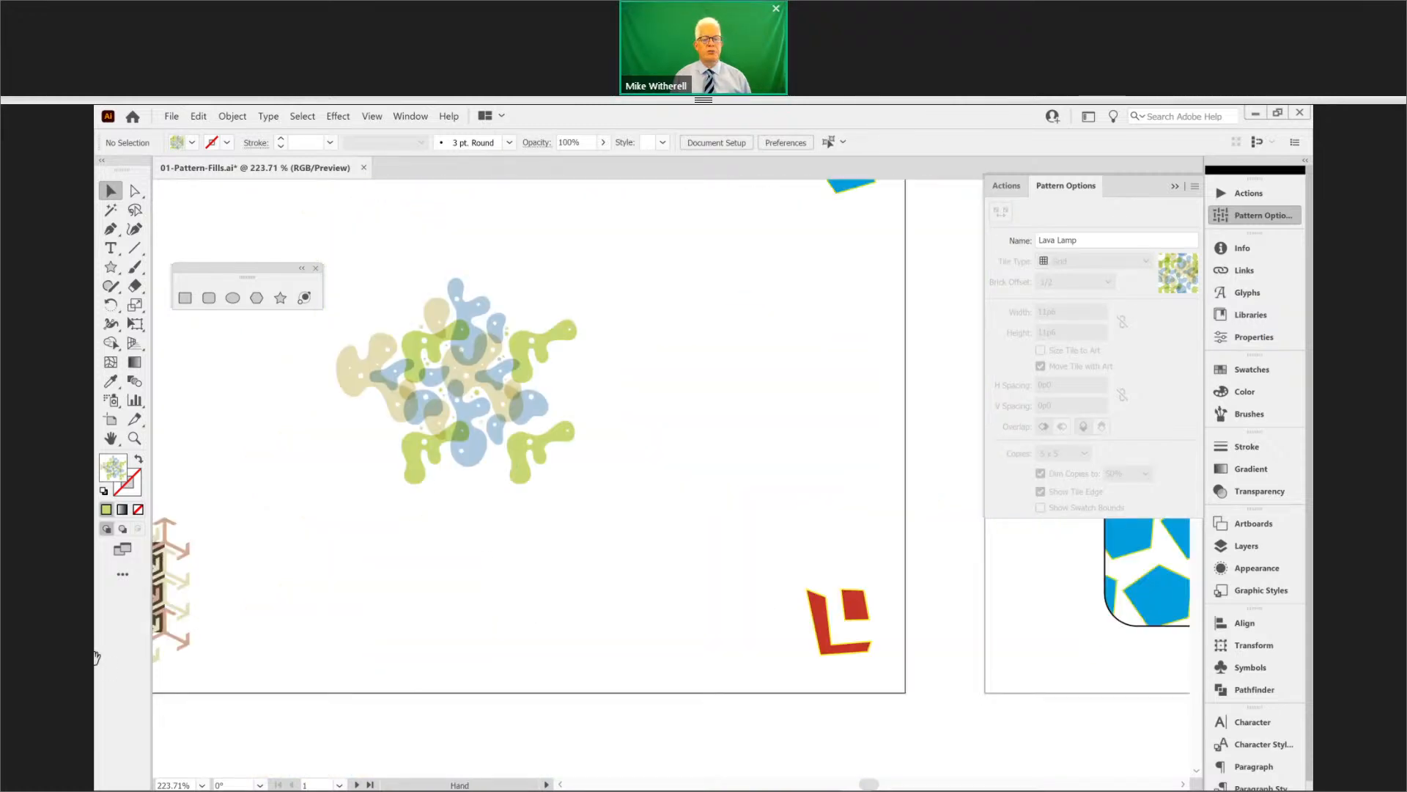
left_click(953, 433)
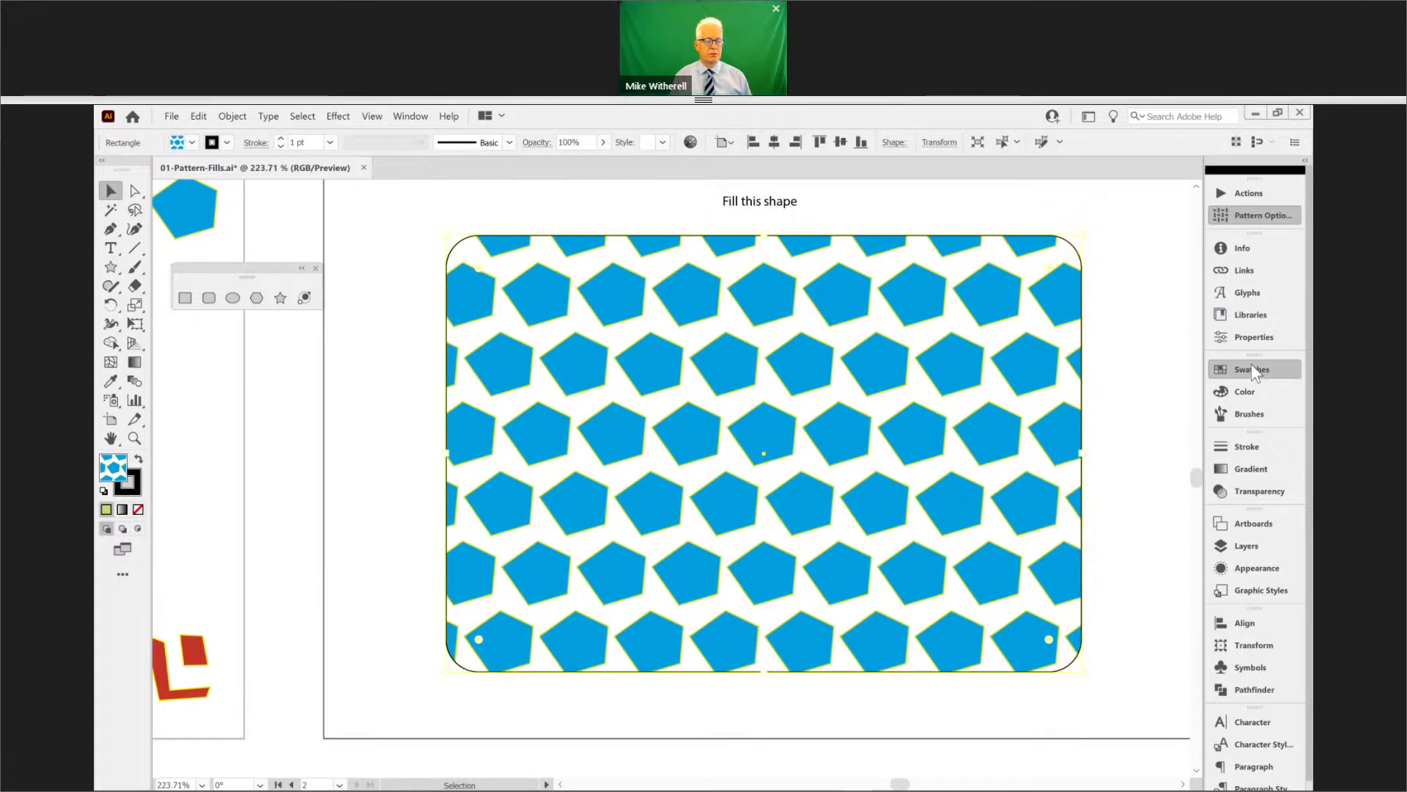
left_click(1252, 367)
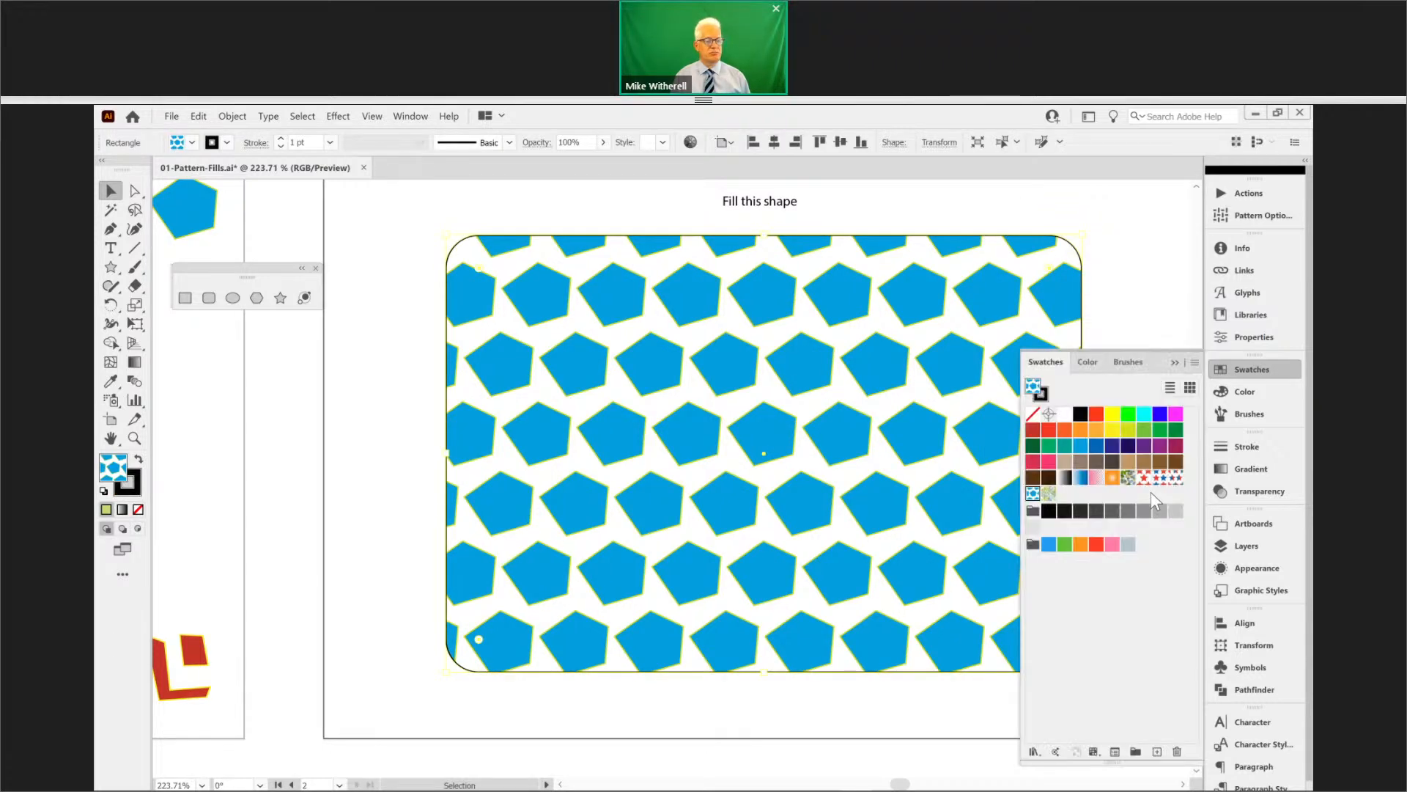
left_click(1049, 493)
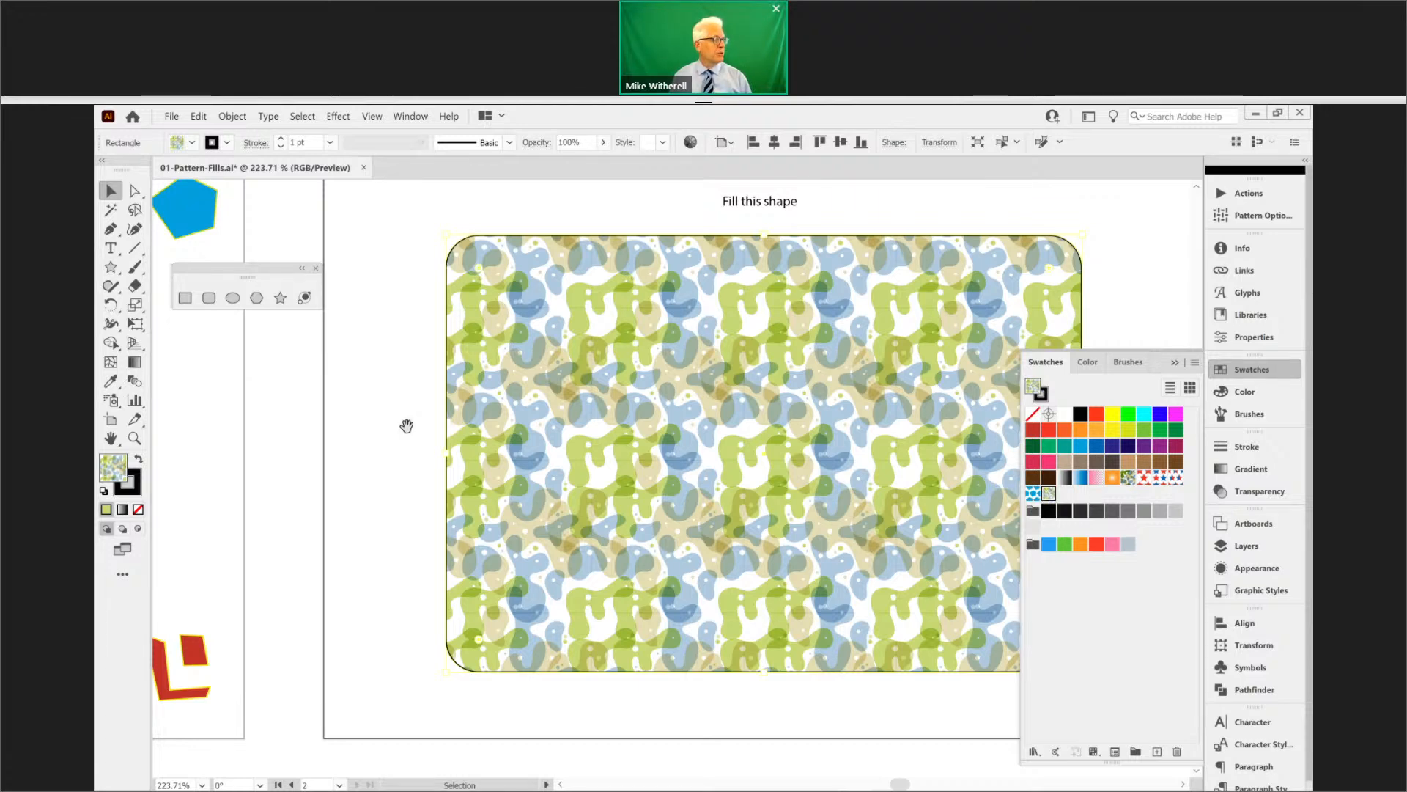
- Create a pattern swatch from the complete pink and cream interlocking arrow artwork on the first artboard, and deselect the artwork
left_click_drag(407, 426, 1041, 453)
left_click_drag(665, 604, 877, 464)
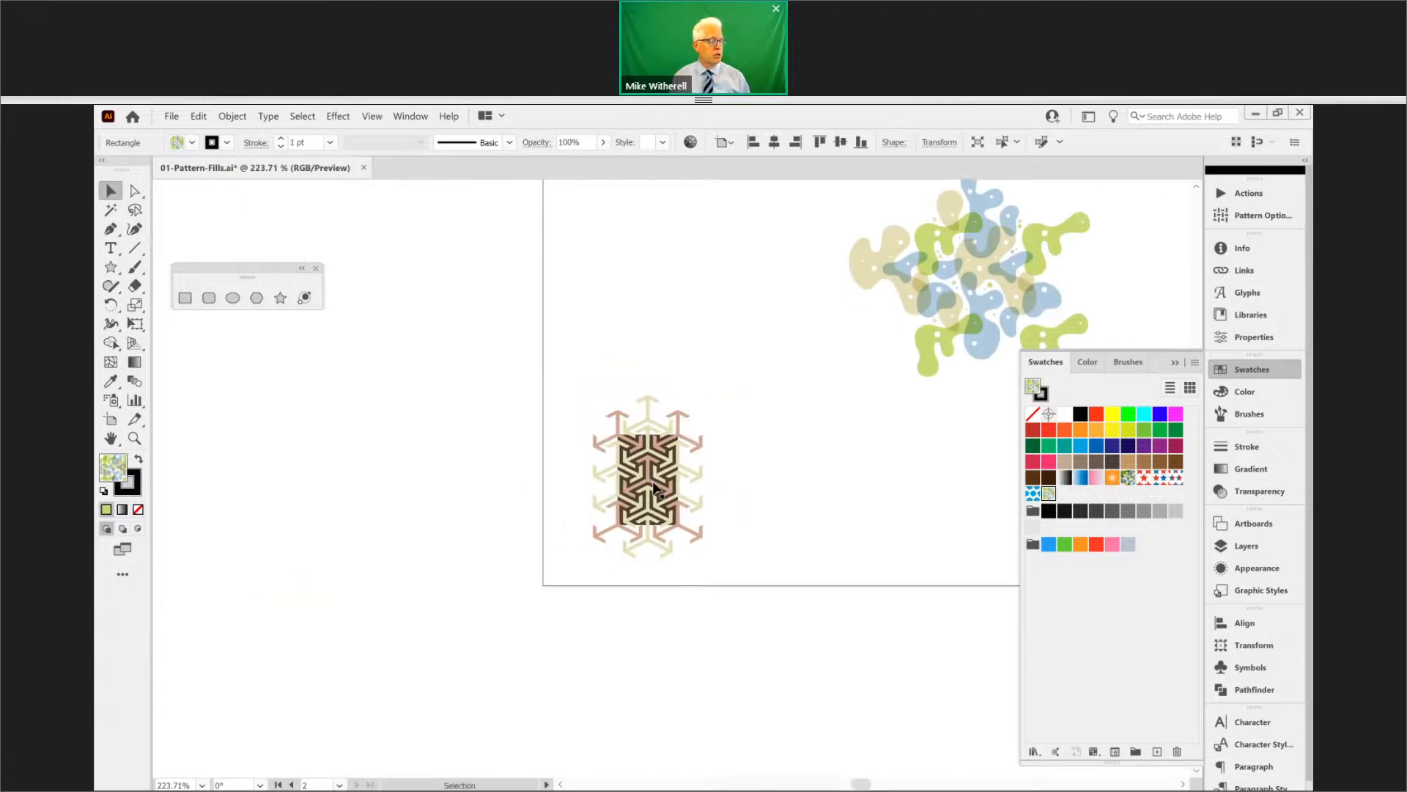
left_click(655, 489)
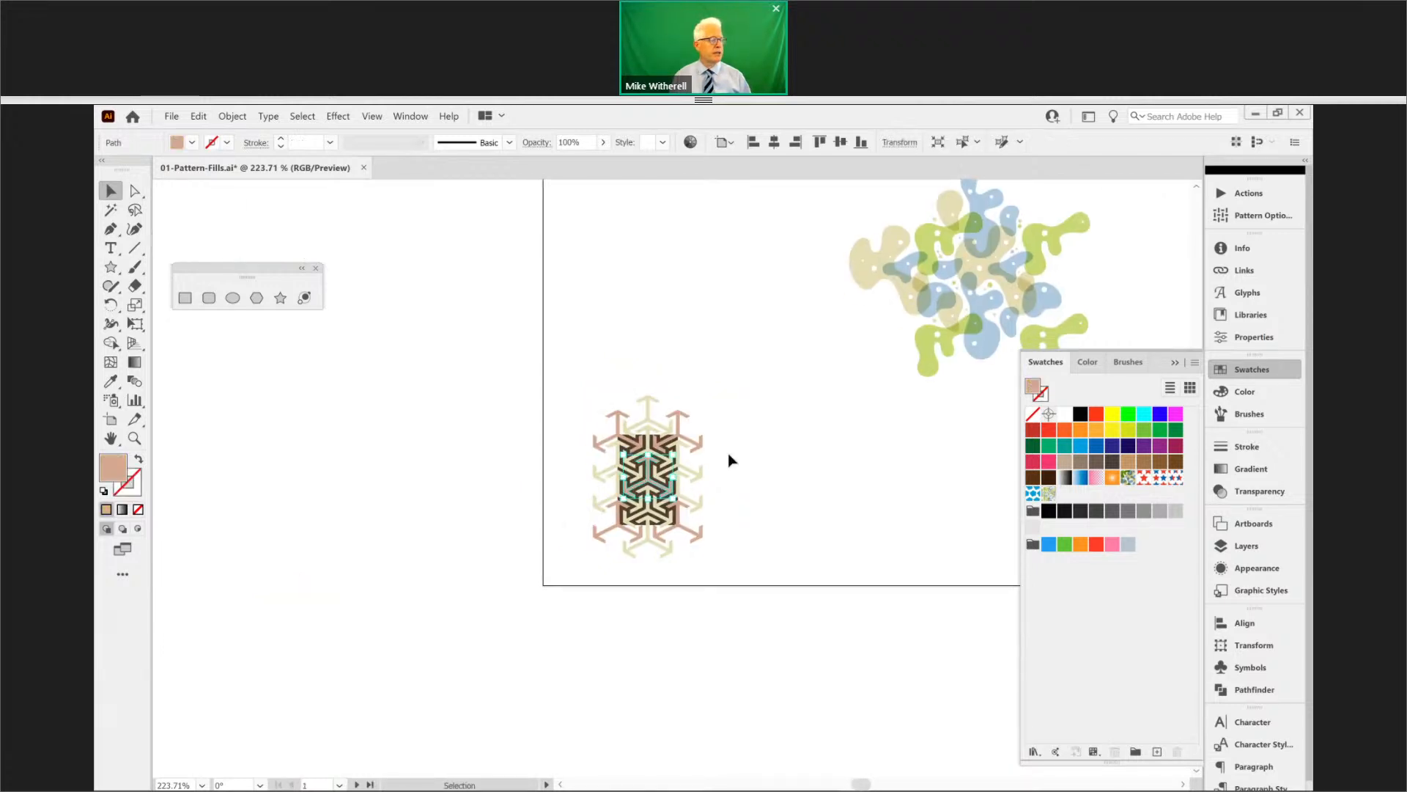
left_click_drag(572, 389, 777, 590)
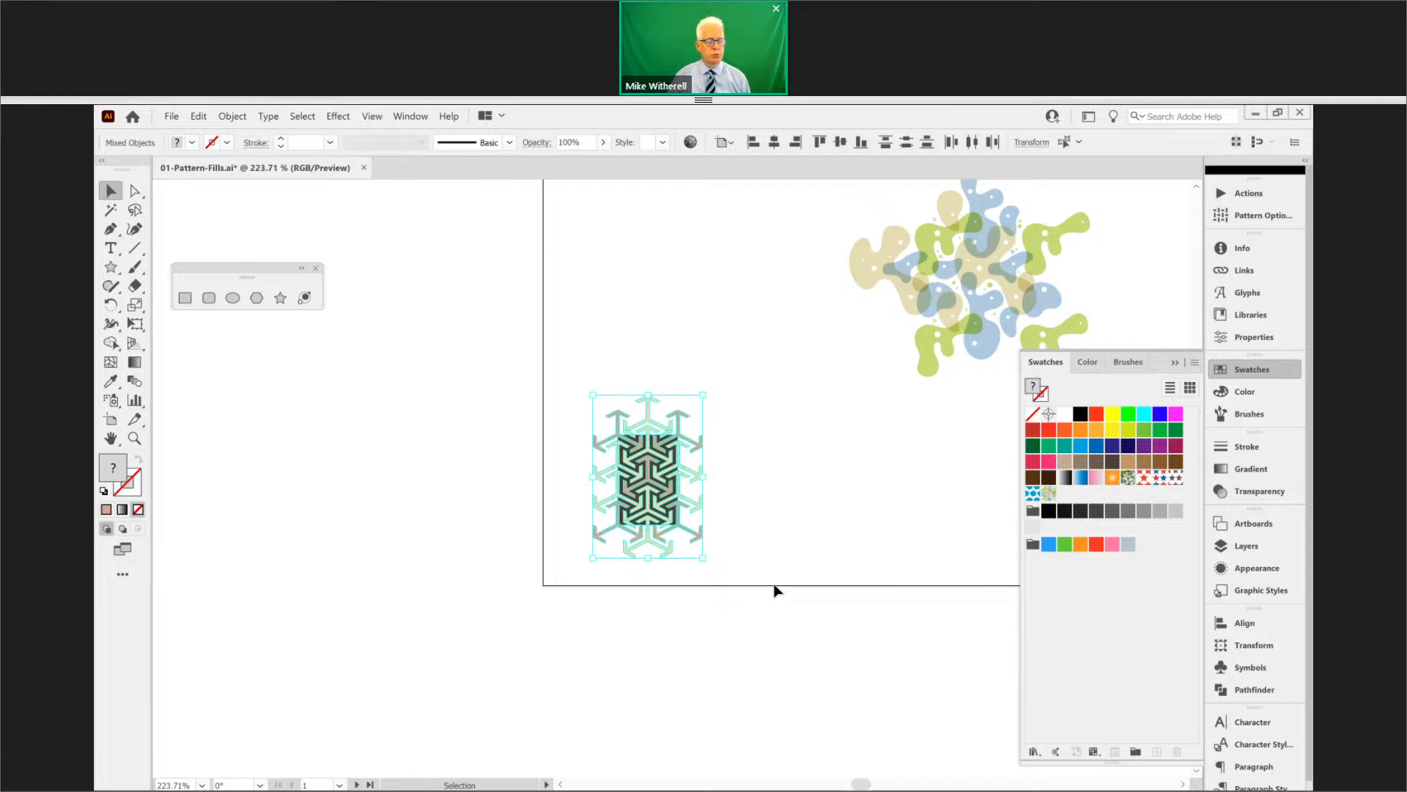
left_click_drag(661, 499, 1103, 604)
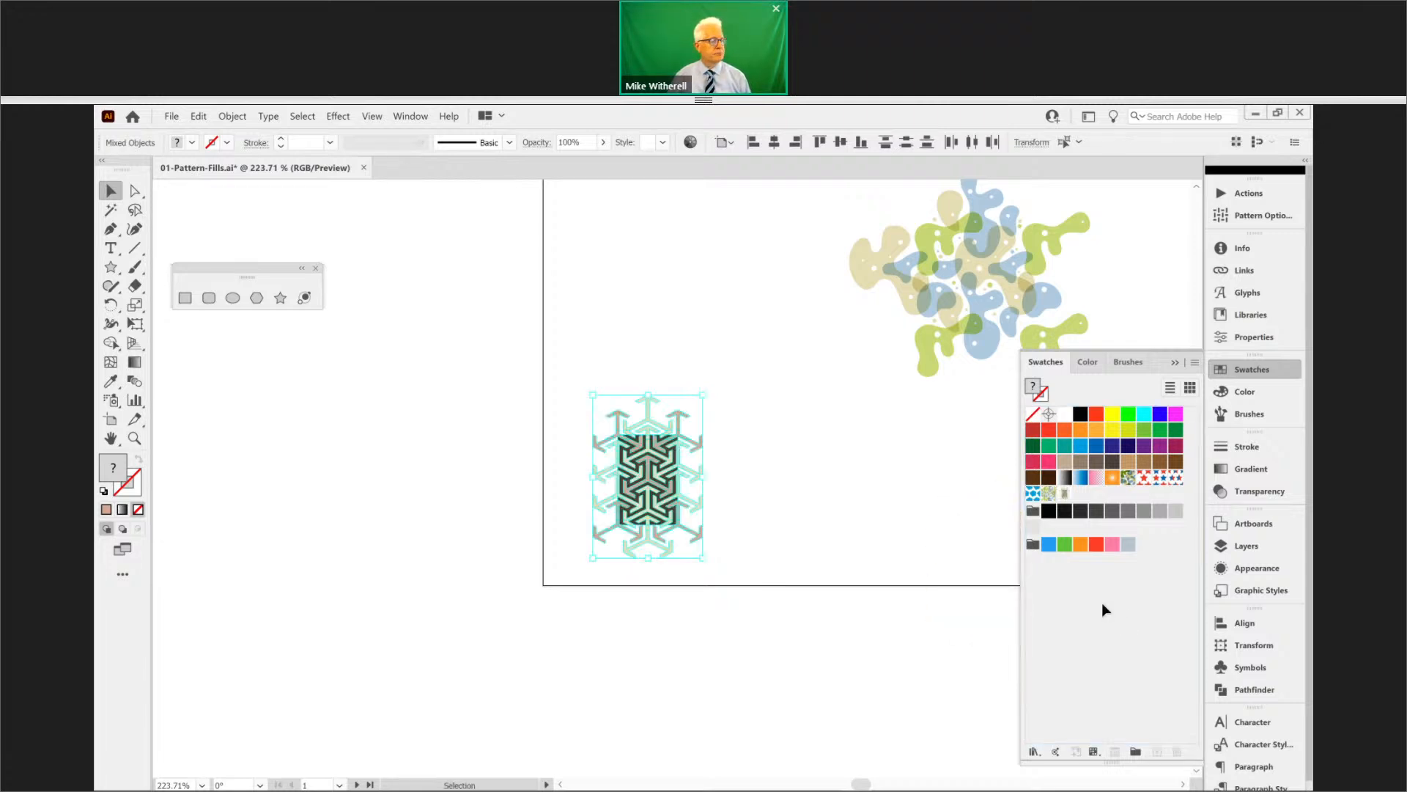
left_click(790, 483)
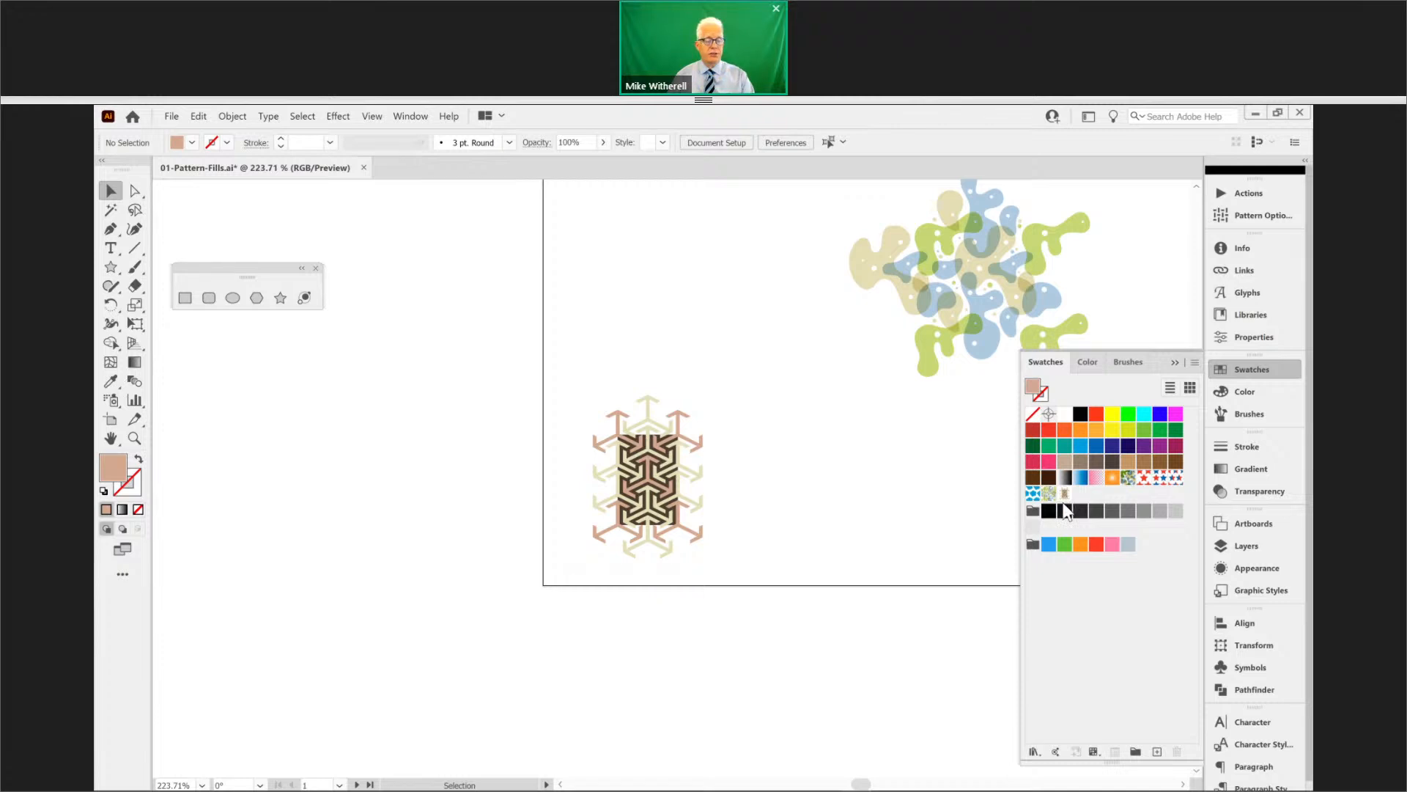
- Open the arrow pattern swatch for editing and reduce its tile width to 4p6 so that the columns interlock
double_click(1064, 497)
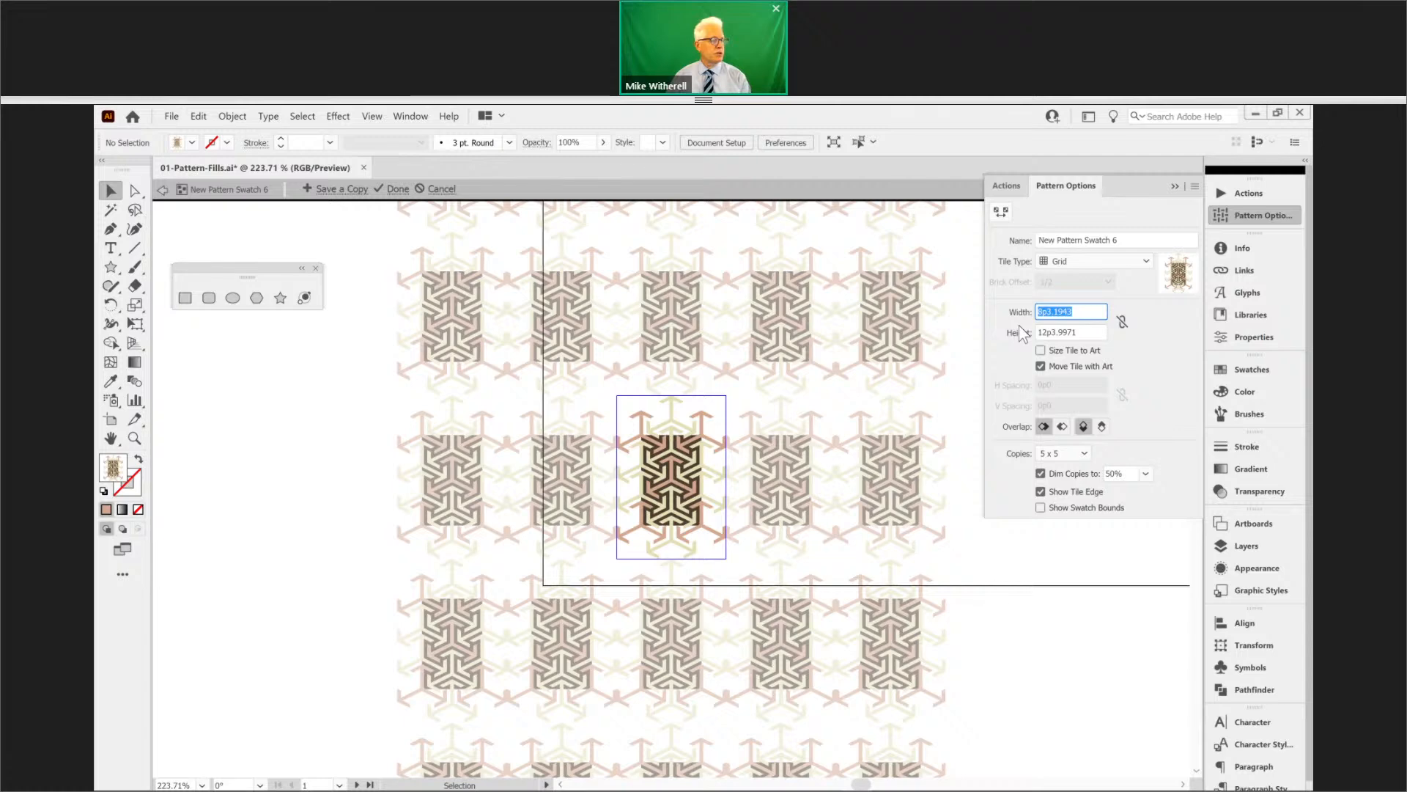
type("7p6")
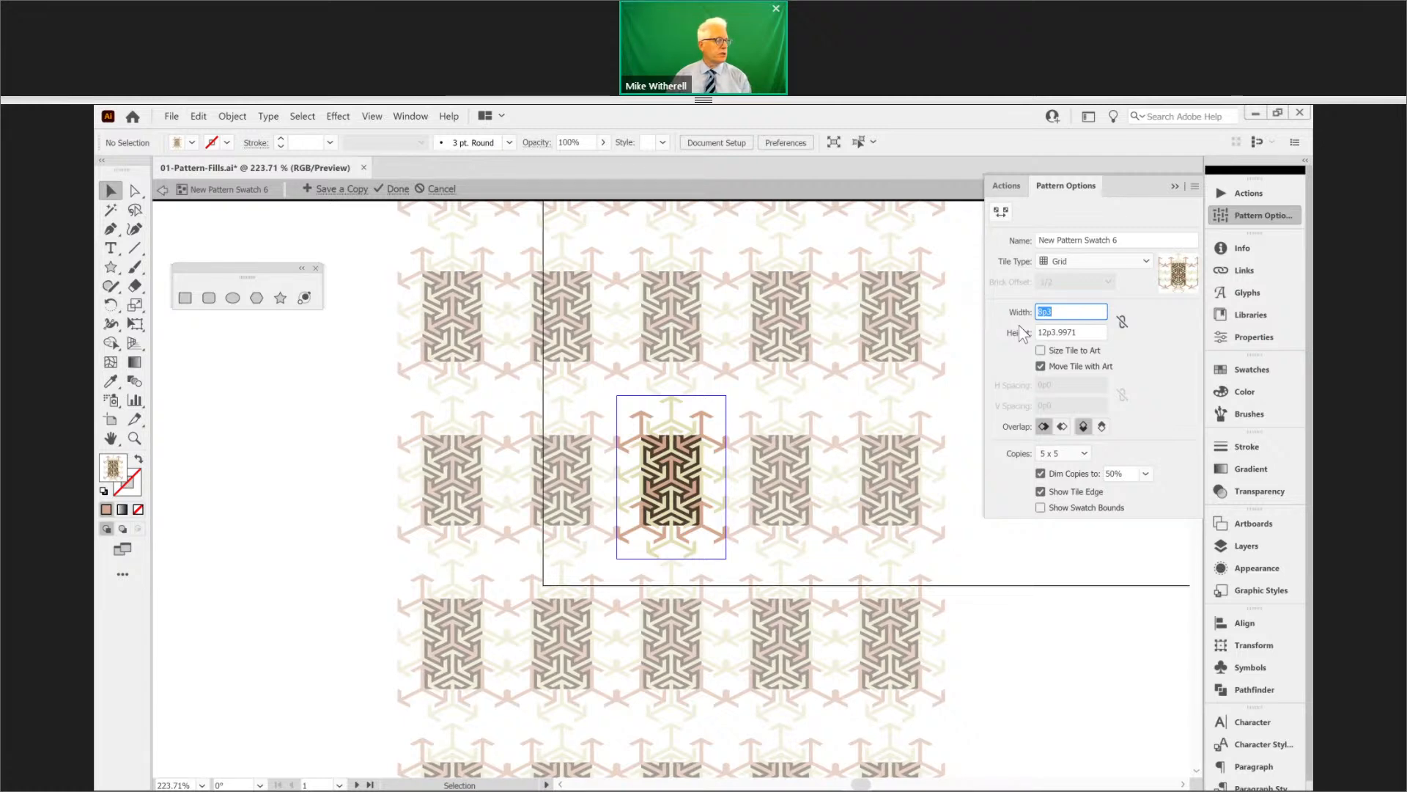
key("Return")
key("Down")
key("Down")
key("Down")
key("Down")
key("Down")
key("Down")
key("Down")
key("Down")
key("Down")
key("Down")
key("Down")
key("Down")
key("Down")
key("Down")
key("Down")
key("Down")
key("Down")
key("Down")
key("Down")
key("Down")
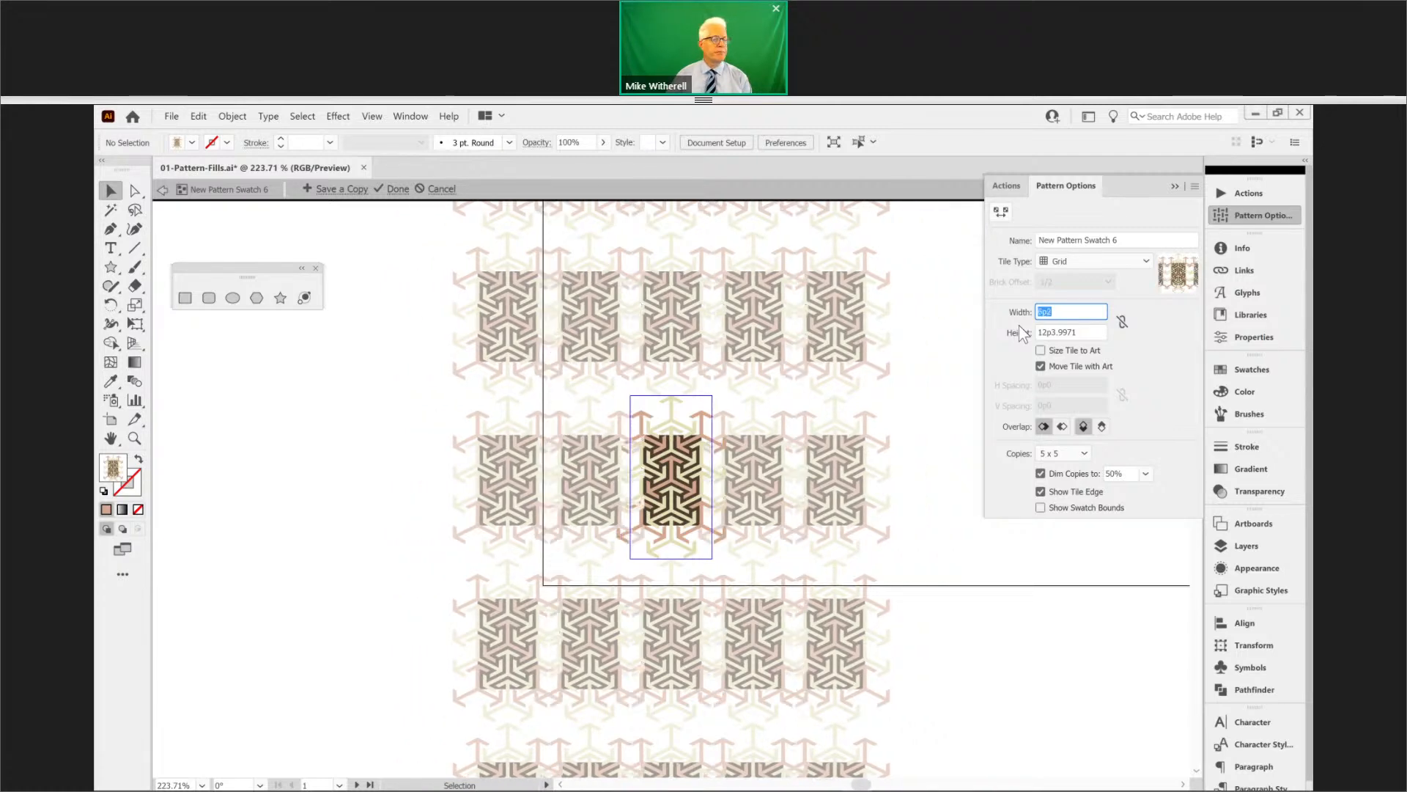
key("Down")
key("Down")
key("Down")
key("Tab")
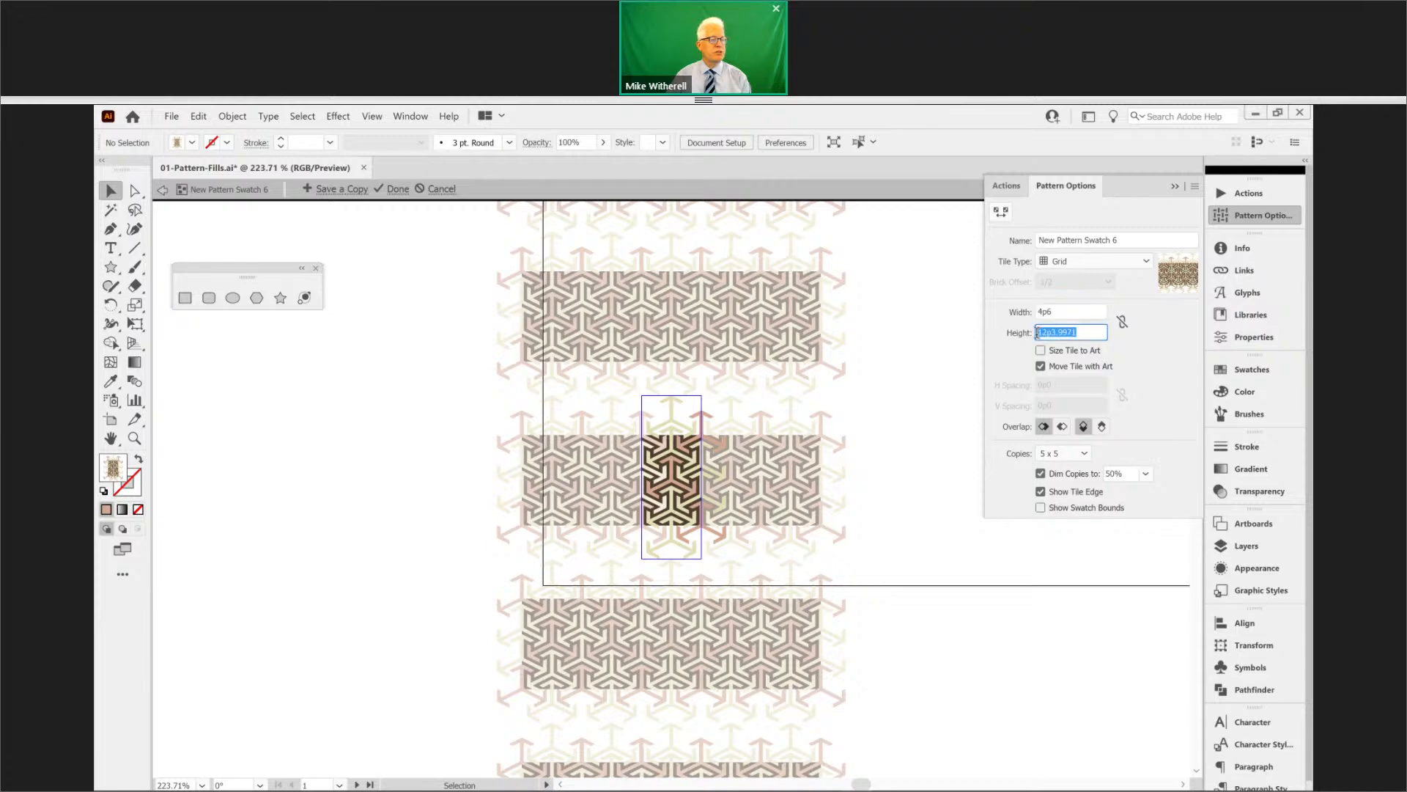
- Reduce the arrow pattern's tile height to 9p1 to bring its rows closer together
type("12p0")
key("Return")
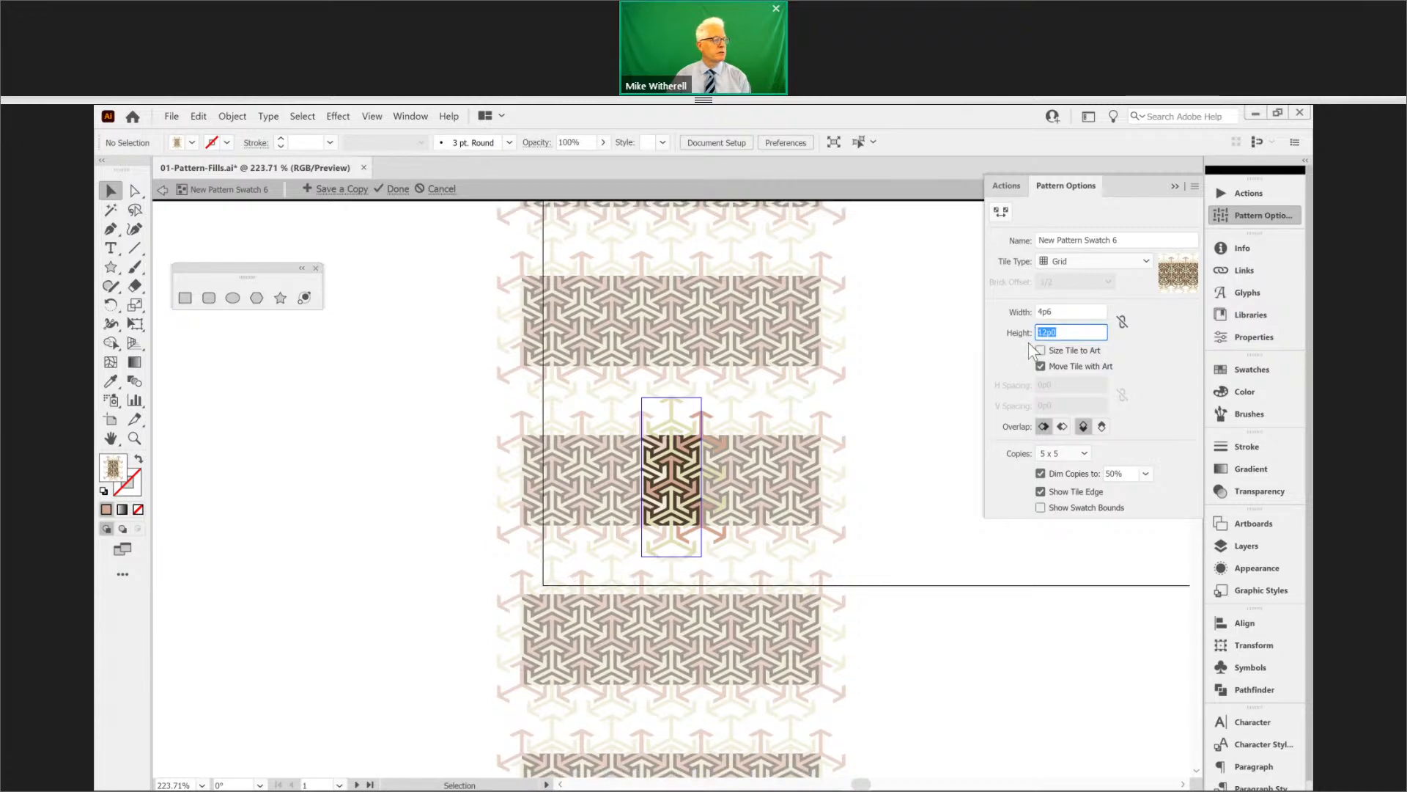
key("Down")
key("Down")
key("Down")
key("Down")
key("Down")
key("Down")
key("Down")
key("Down")
key("Down")
key("Down")
key("Down")
key("Down")
key("Down")
key("Down")
key("Down")
key("Down")
key("Down")
key("Down")
key("Down")
key("Down")
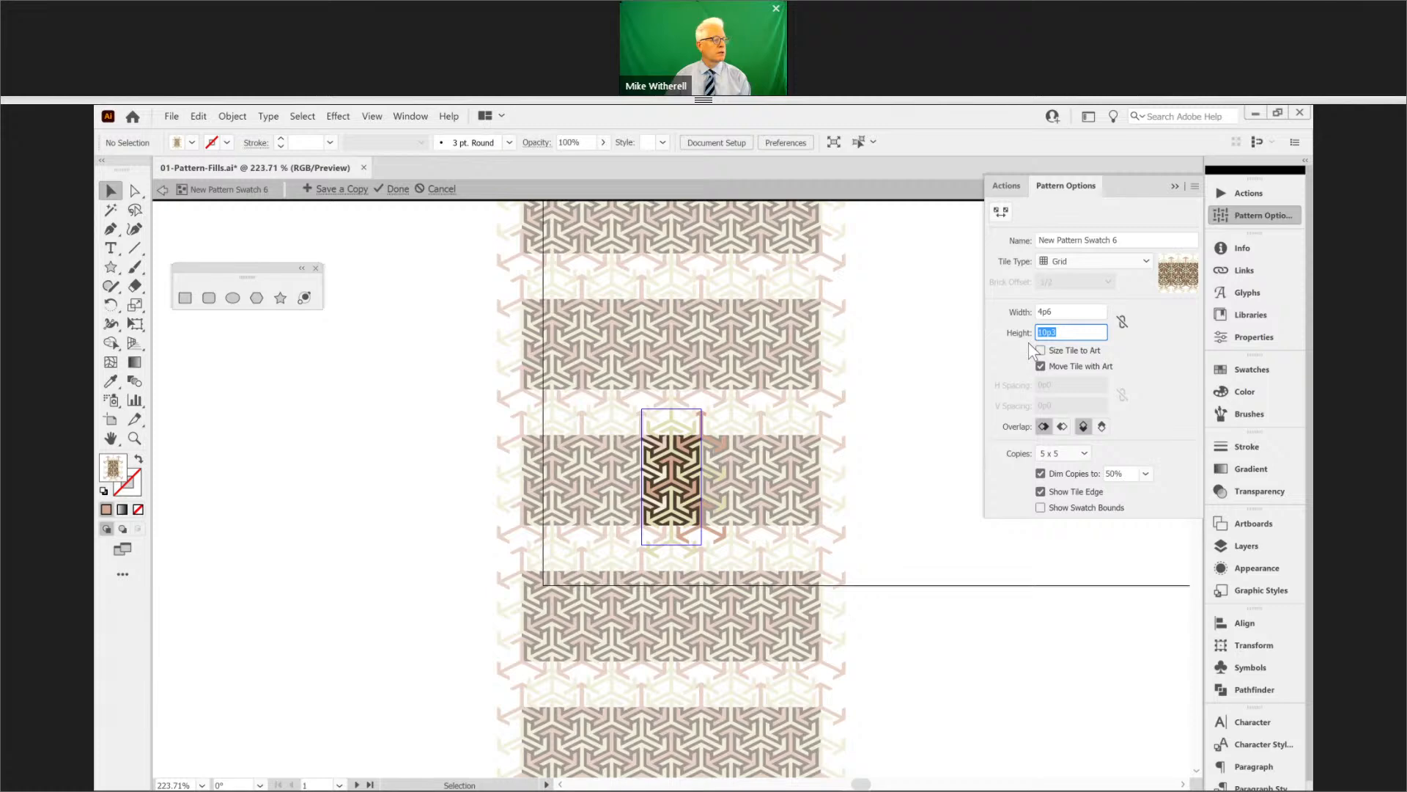
key("Down")
key("Down")
key("Down")
key("Down")
key("Down")
key("Down")
key("Down")
key("Down")
key("Down")
key("Down")
key("Down")
key("Down")
key("Down")
key("Down")
key("Down")
key("Down")
key("Up")
key("Up")
- Name the arrow pattern swatch Weave and finish editing the pattern
left_click_drag(1123, 240, 1019, 258)
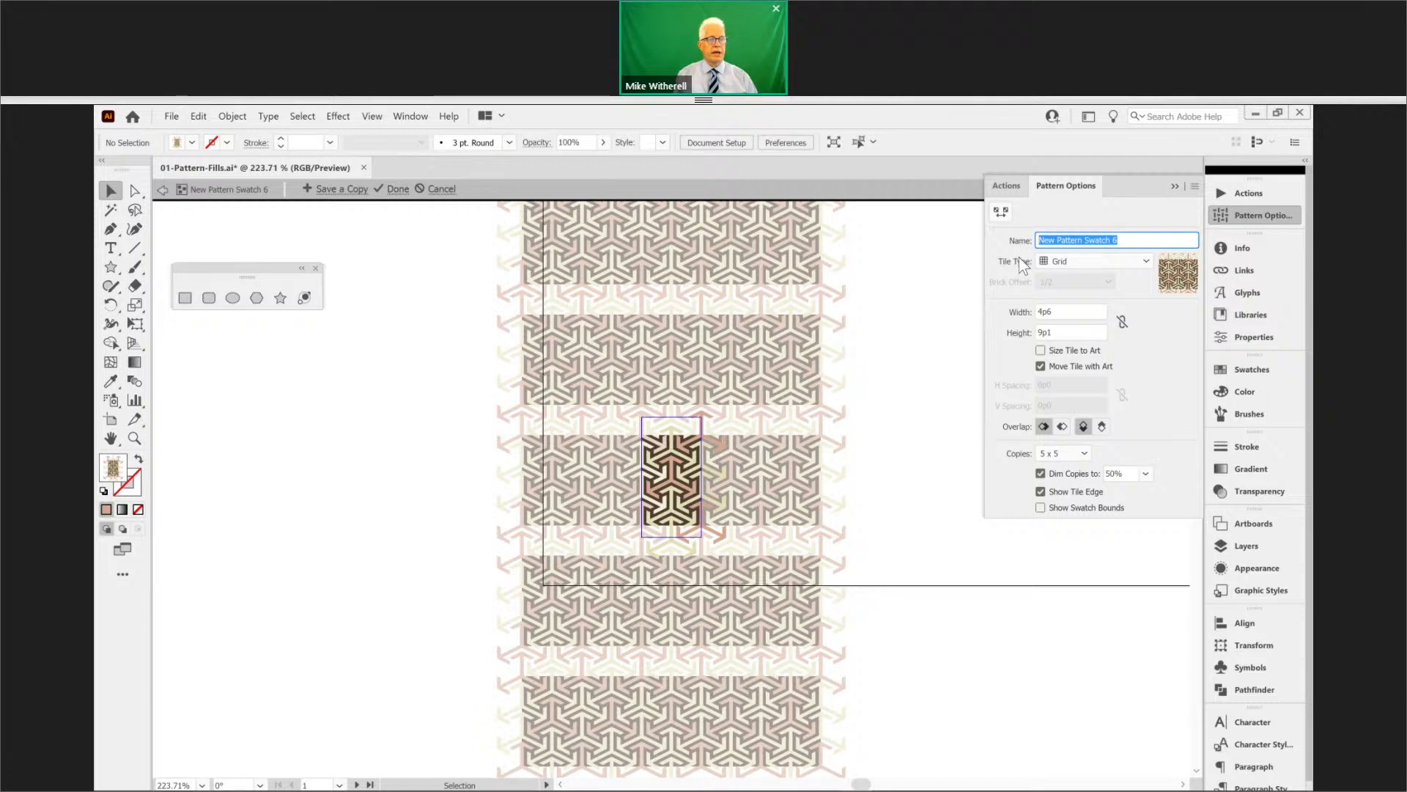
type("Weave")
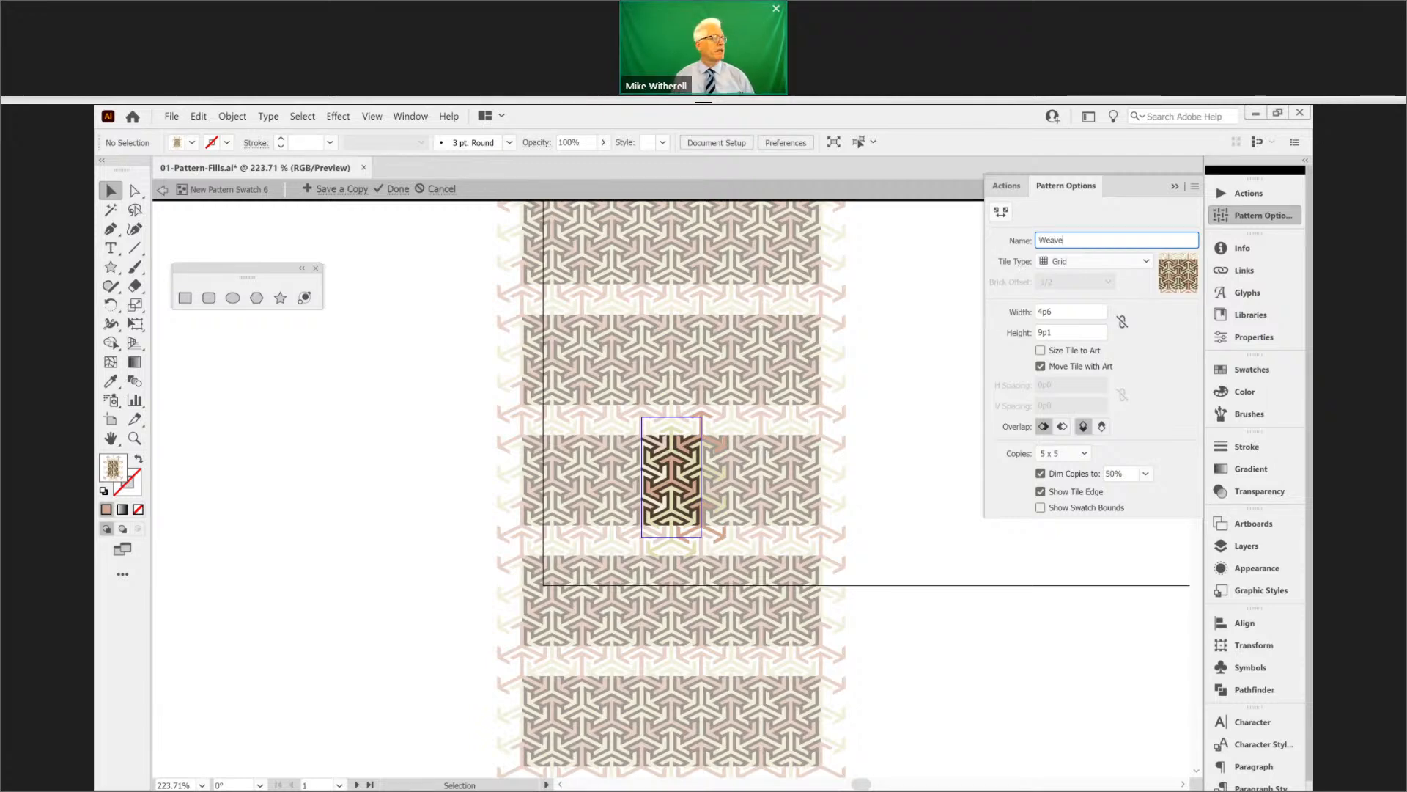
key("Return")
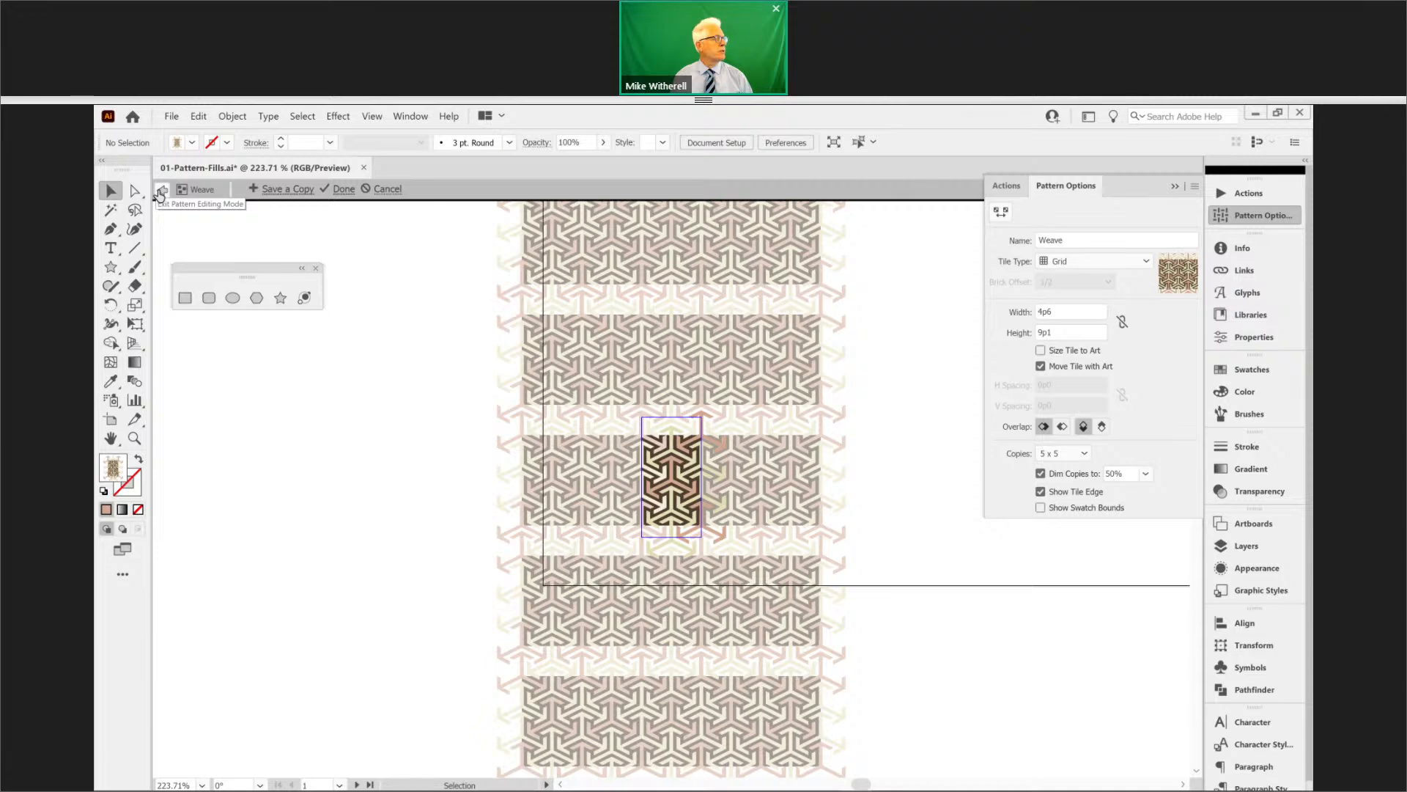
left_click(160, 192)
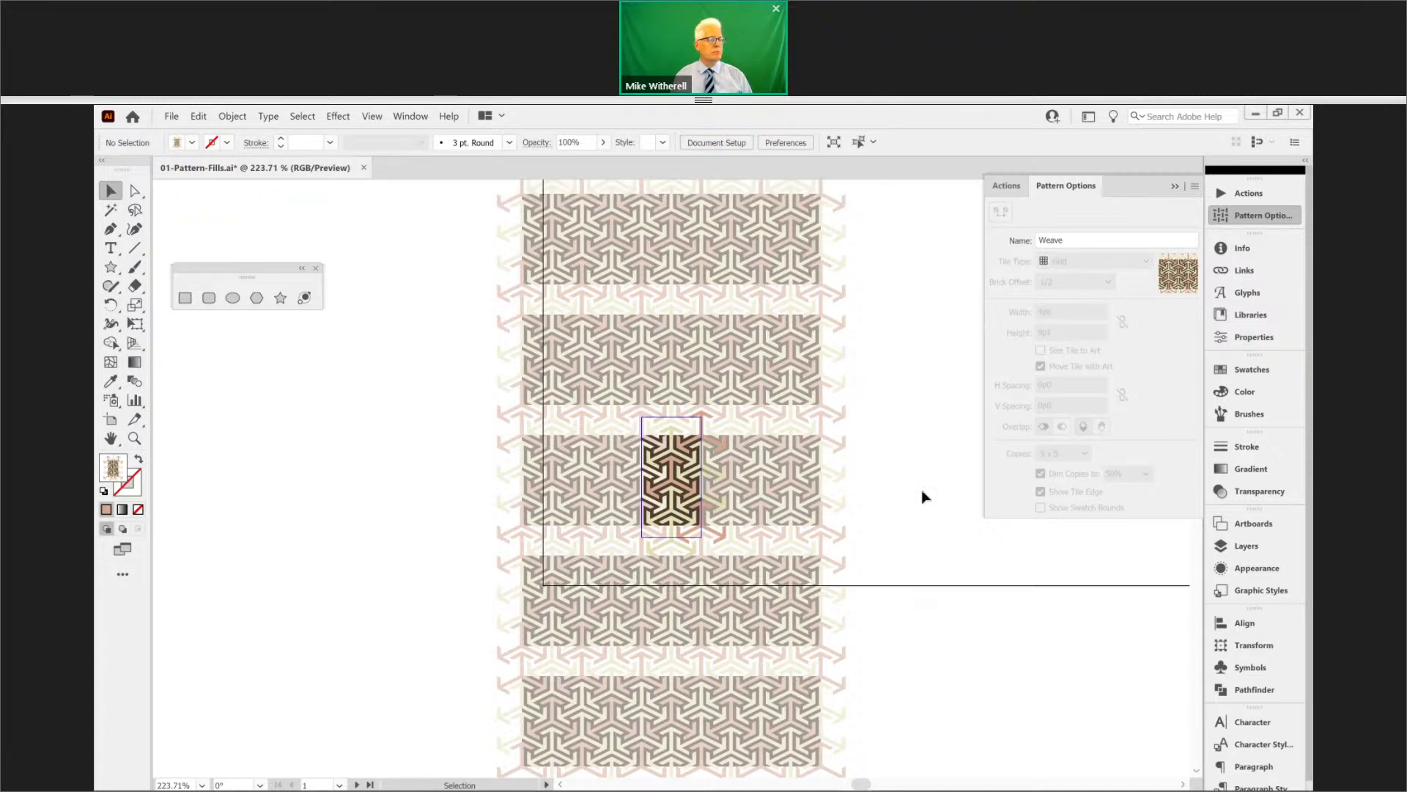
- Fill the rounded rectangle on the second artboard with the Weave pattern swatch and deselect it
left_click_drag(921, 490, 147, 490)
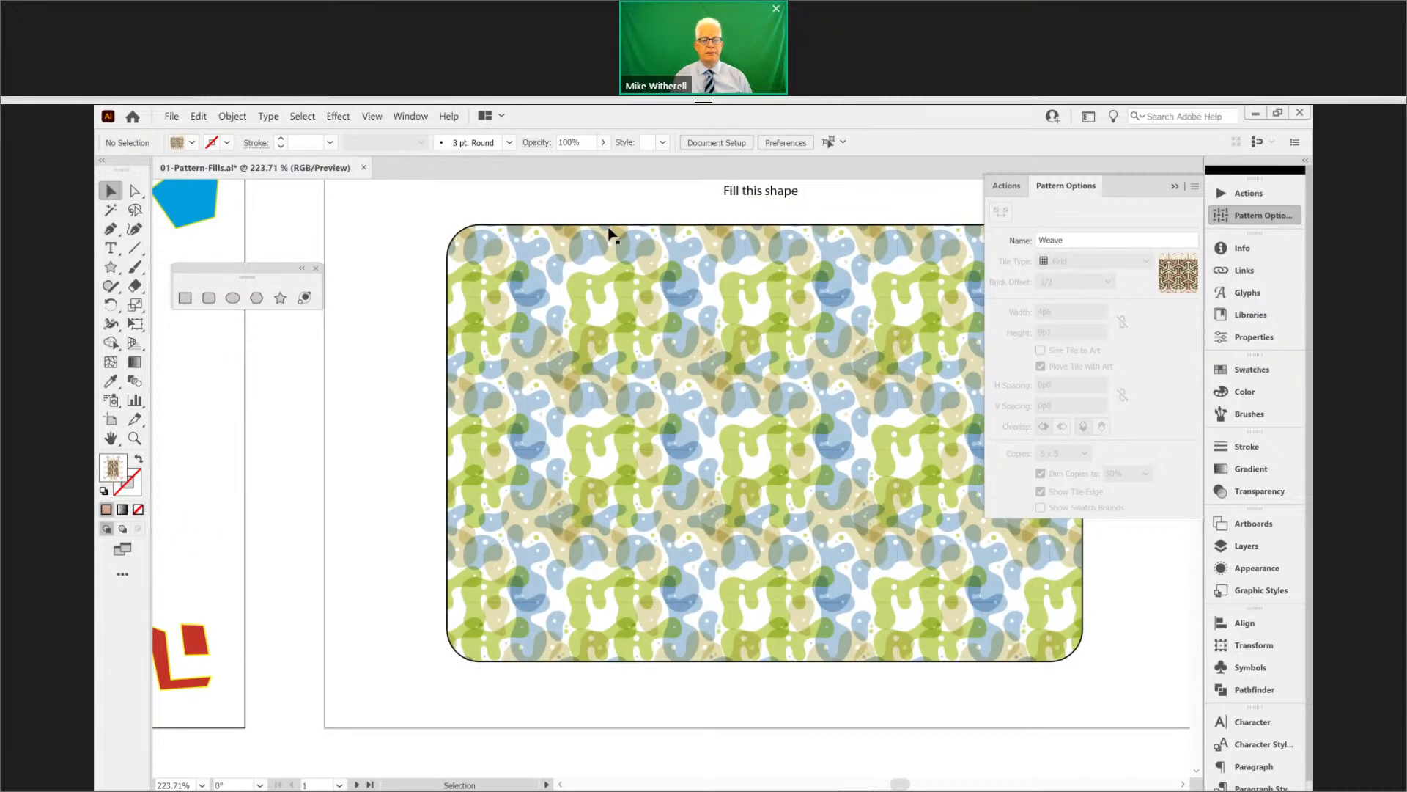
left_click(610, 232)
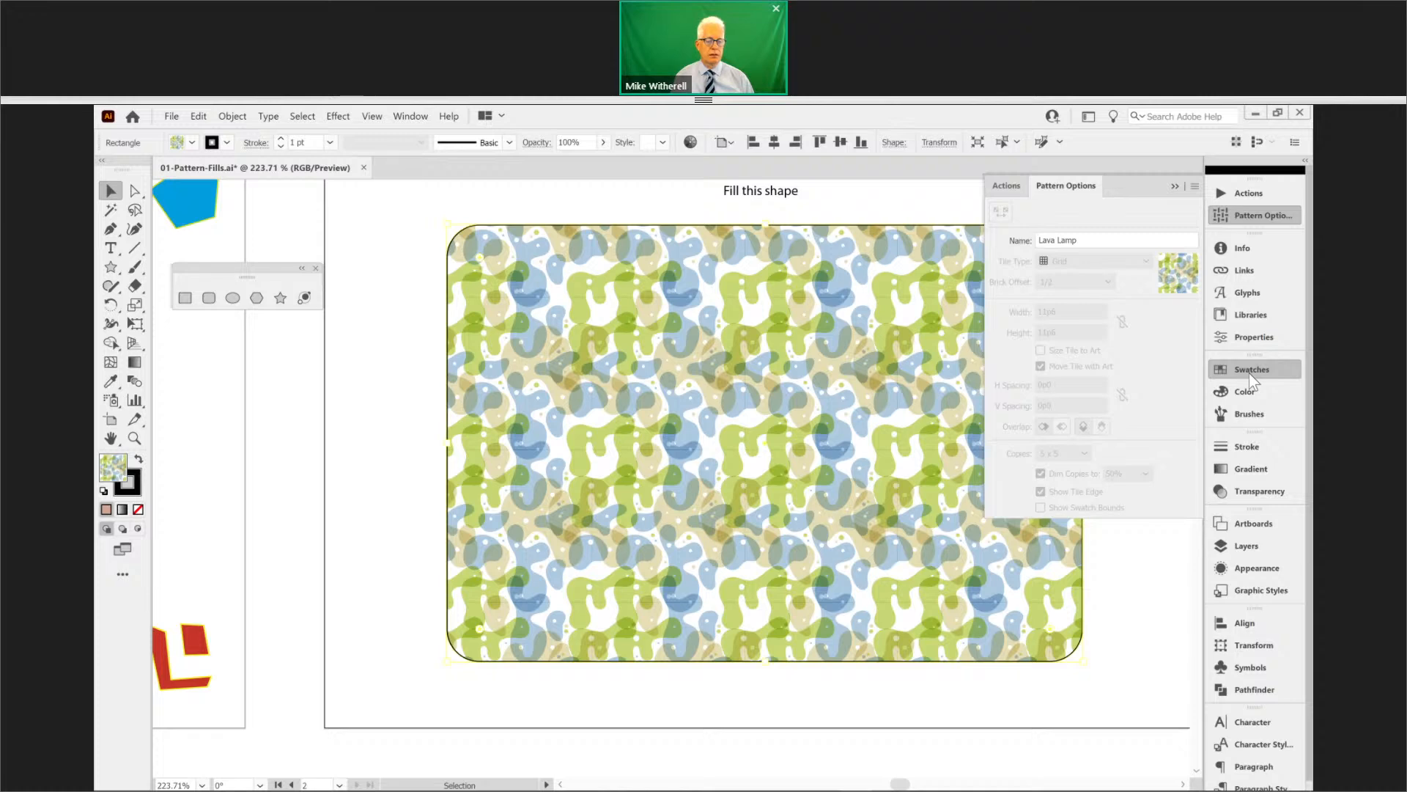
left_click(1249, 373)
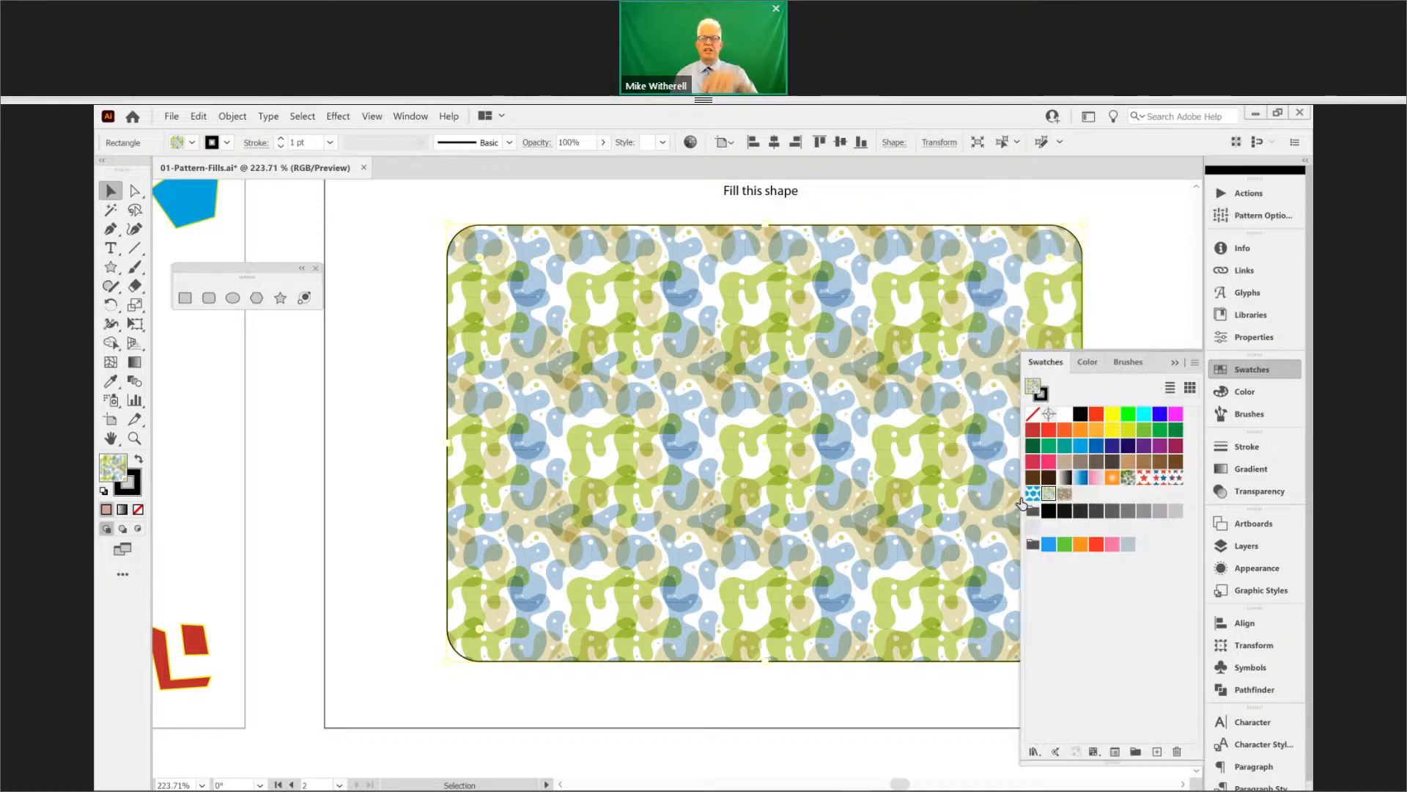
left_click(1065, 493)
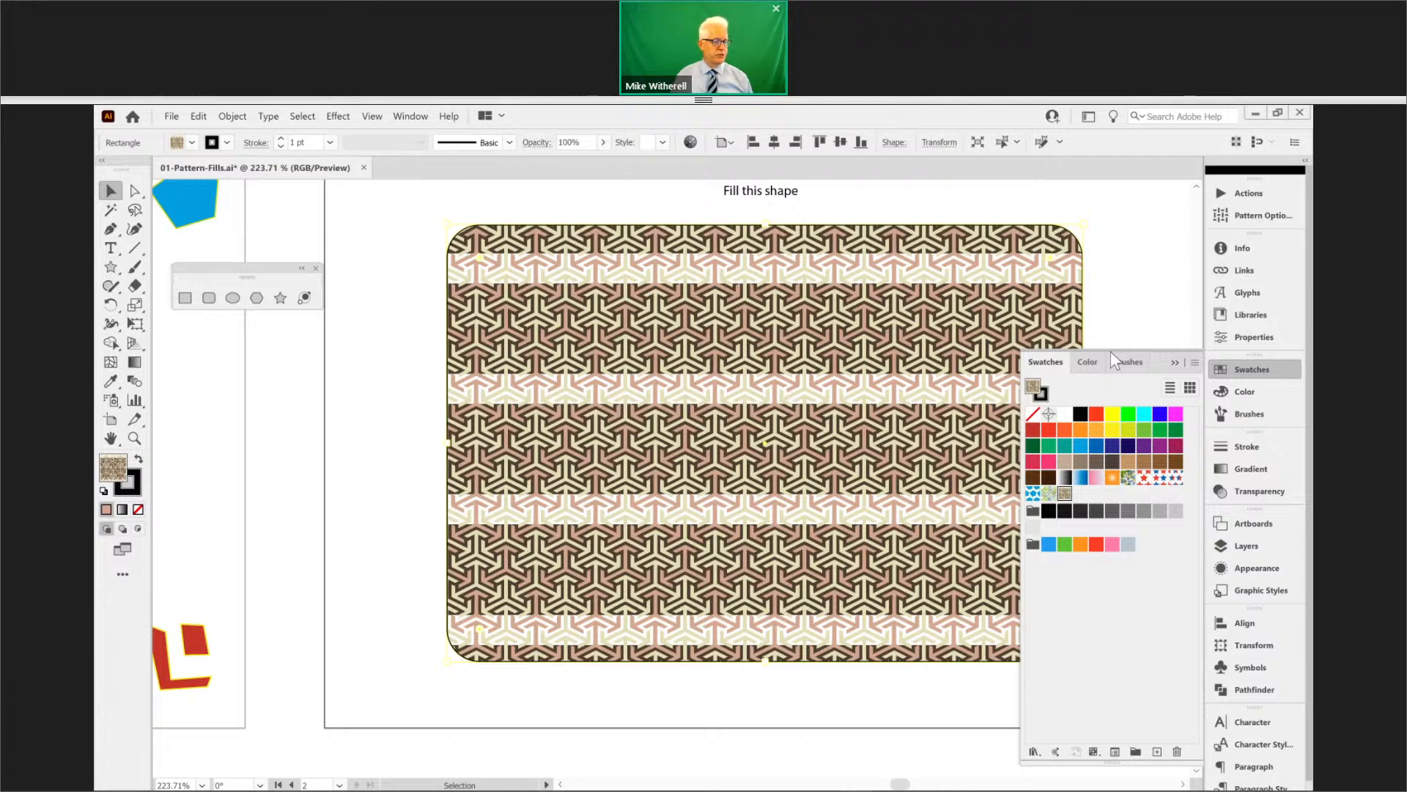
left_click(1090, 317)
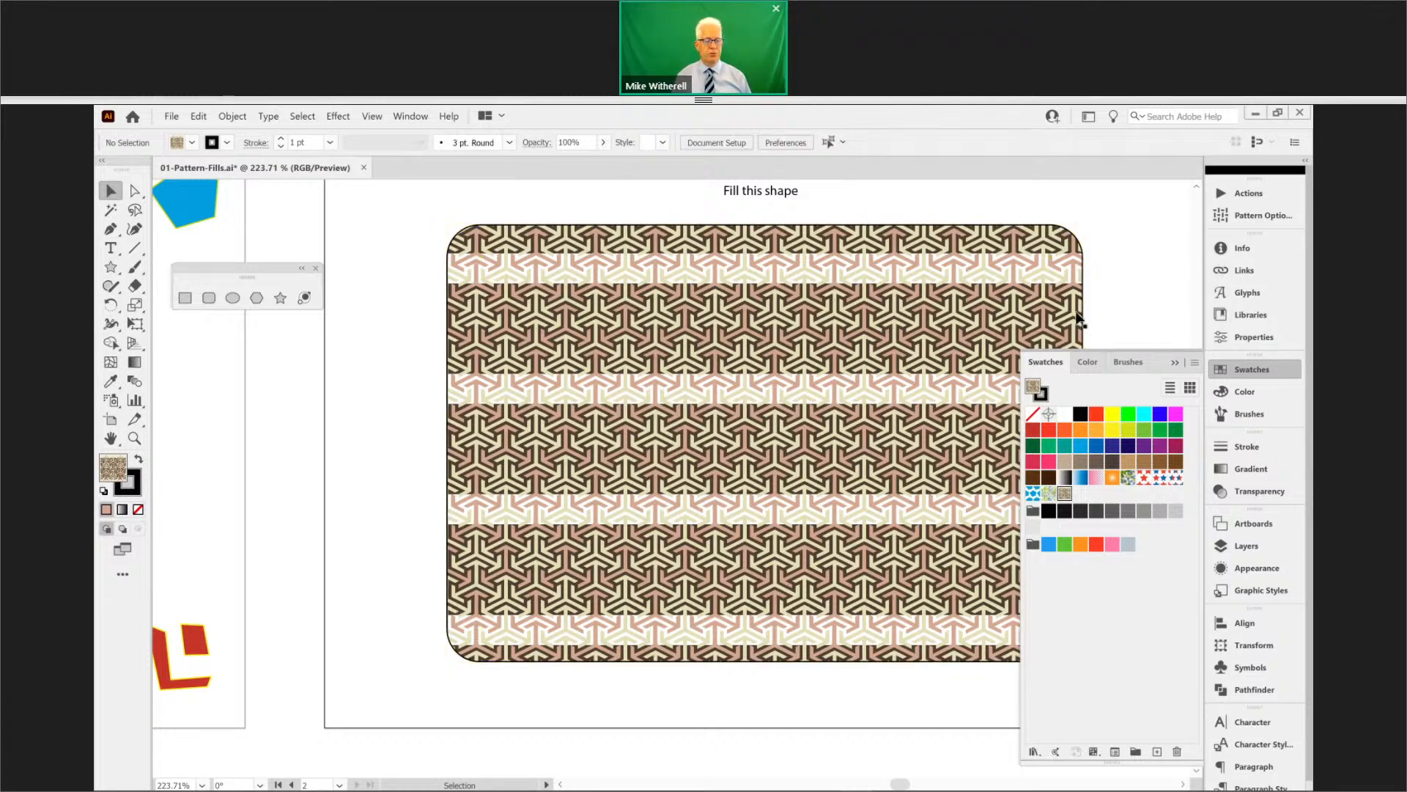
- Shorten the Swatches panel and open the decorative Vonster Patterns swatch library
left_click(1174, 362)
left_click(1226, 376)
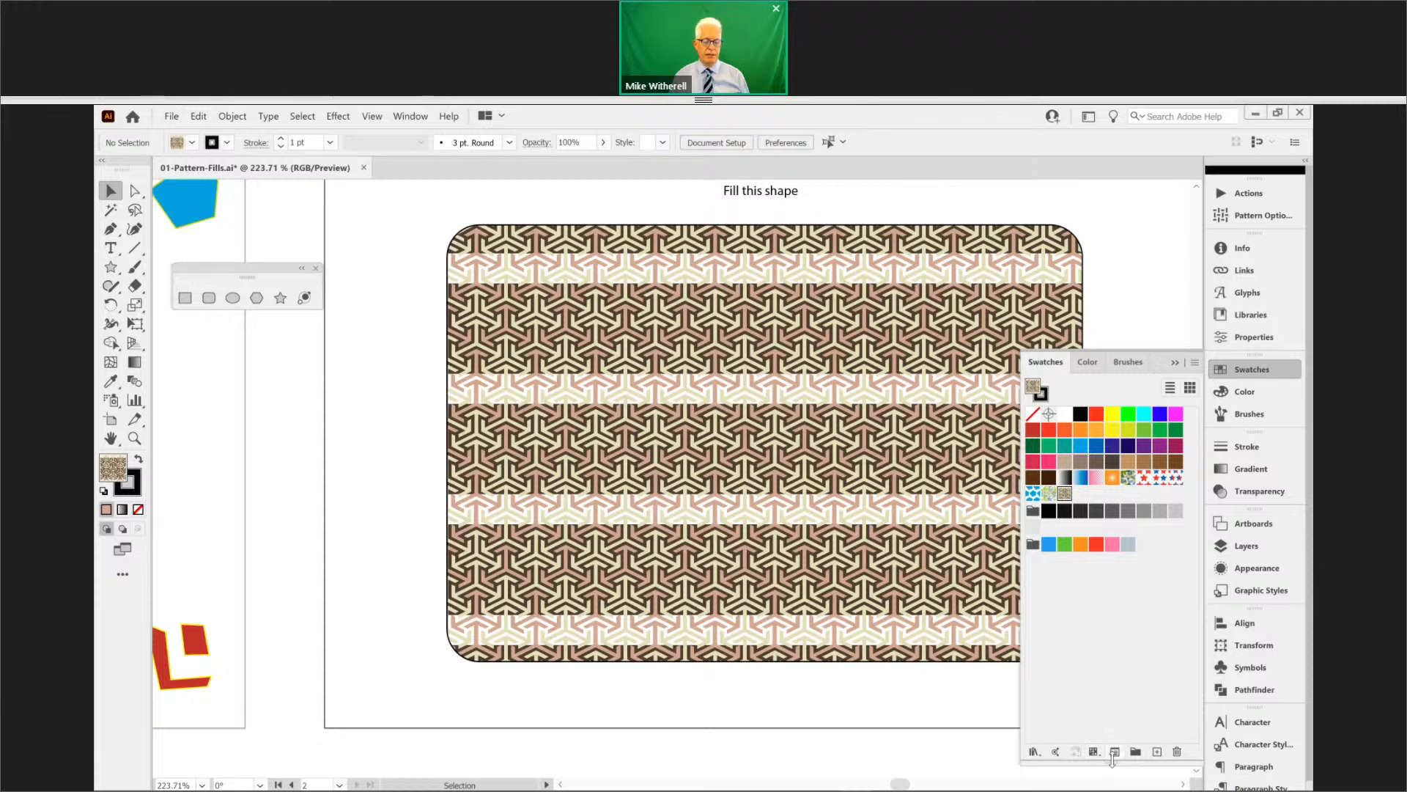
left_click_drag(1126, 762, 1132, 600)
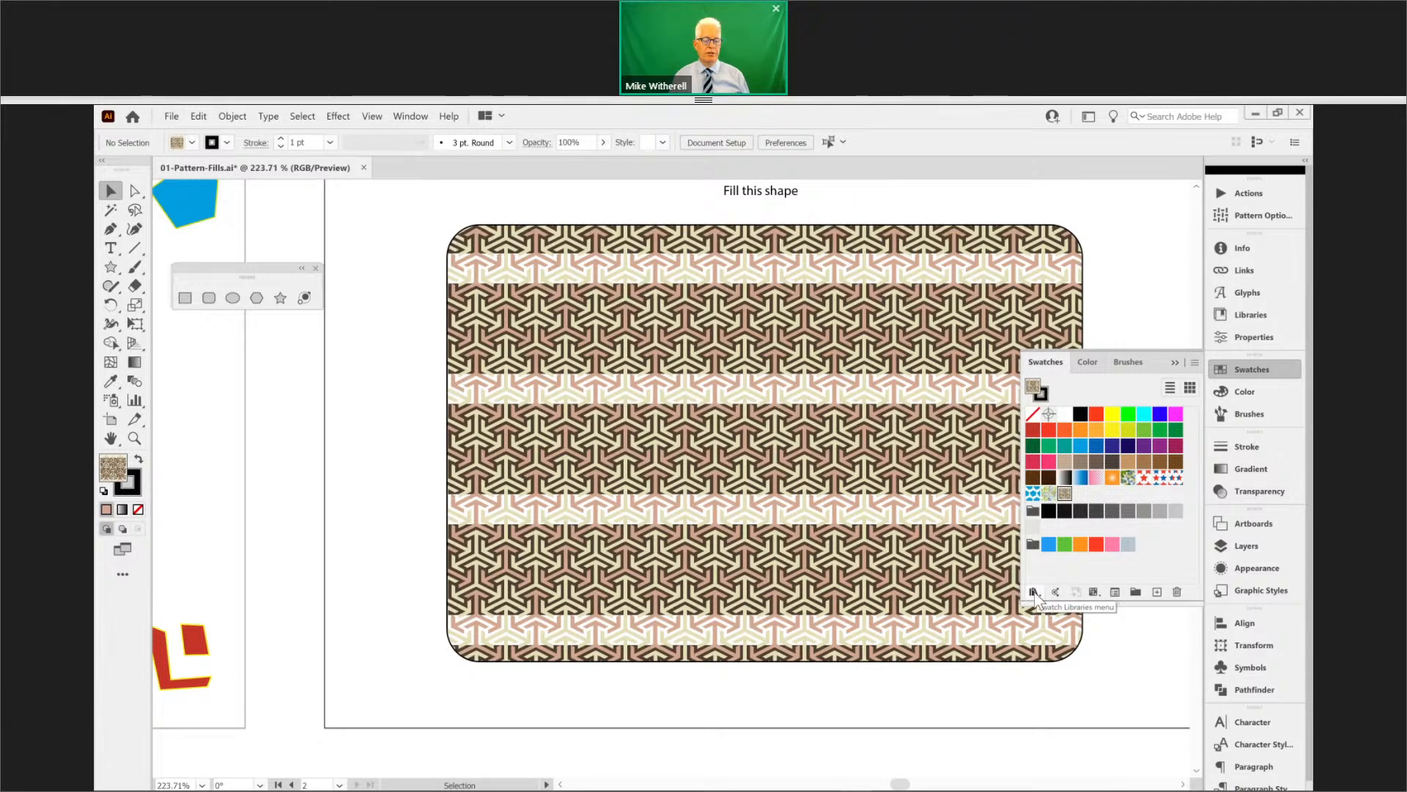
left_click(1033, 591)
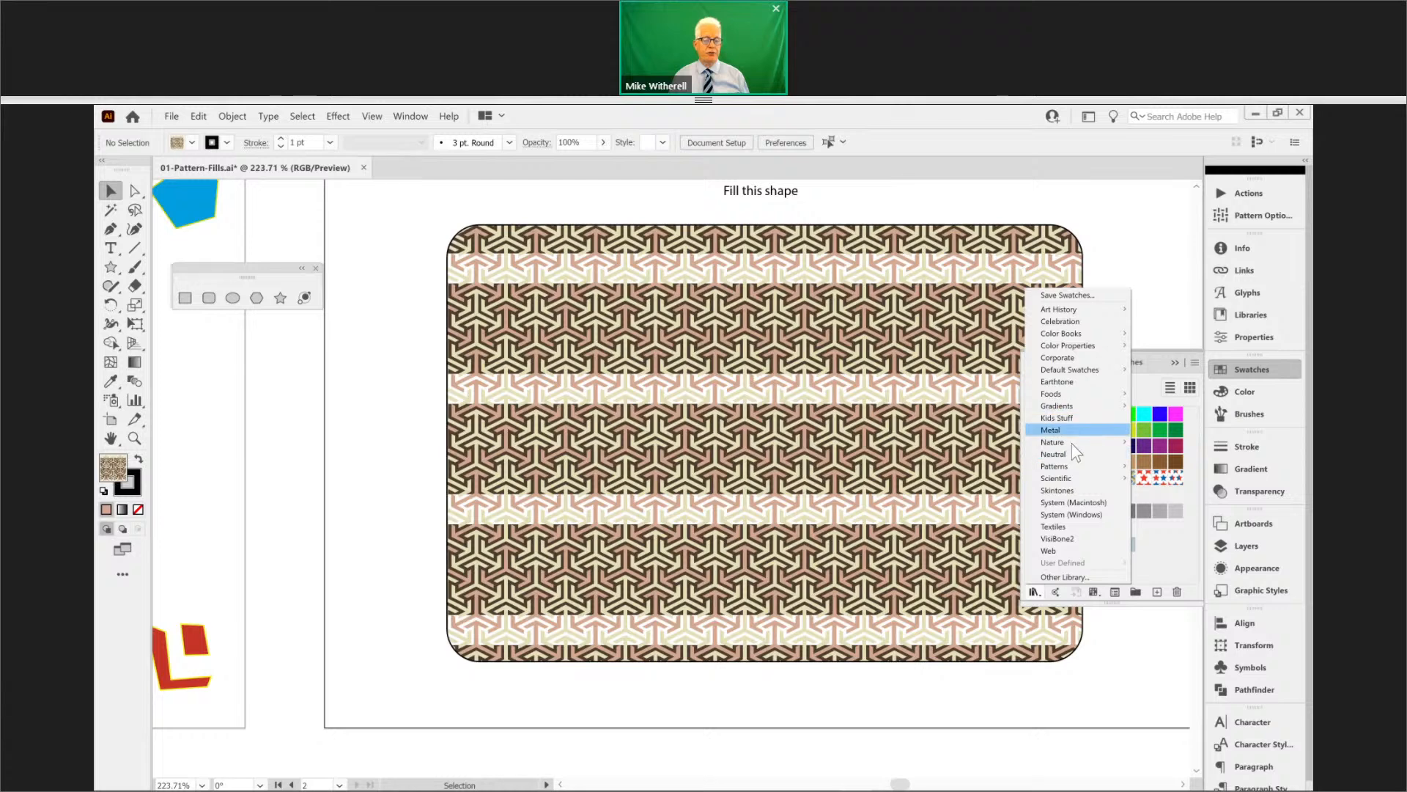
mouse_move(1065, 470)
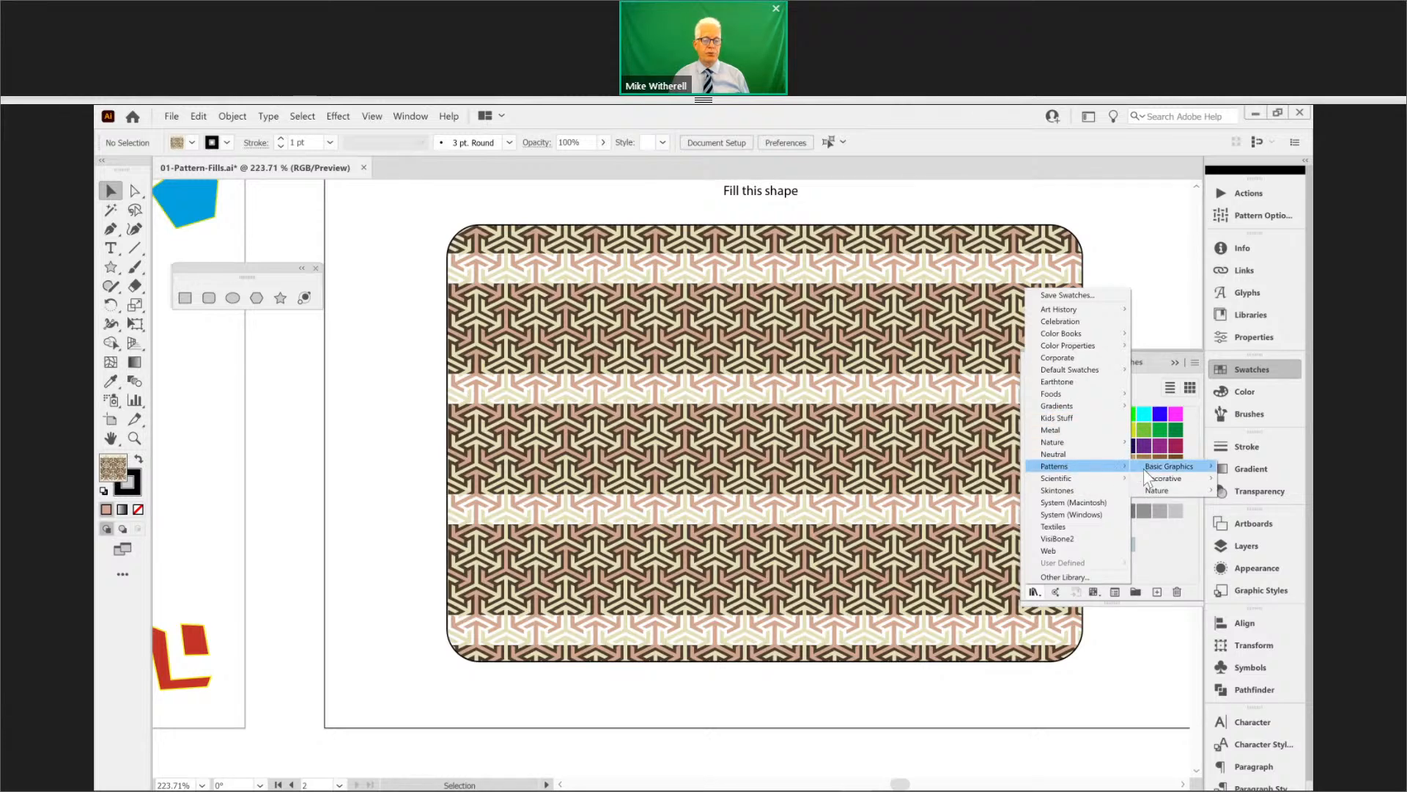
mouse_move(1161, 482)
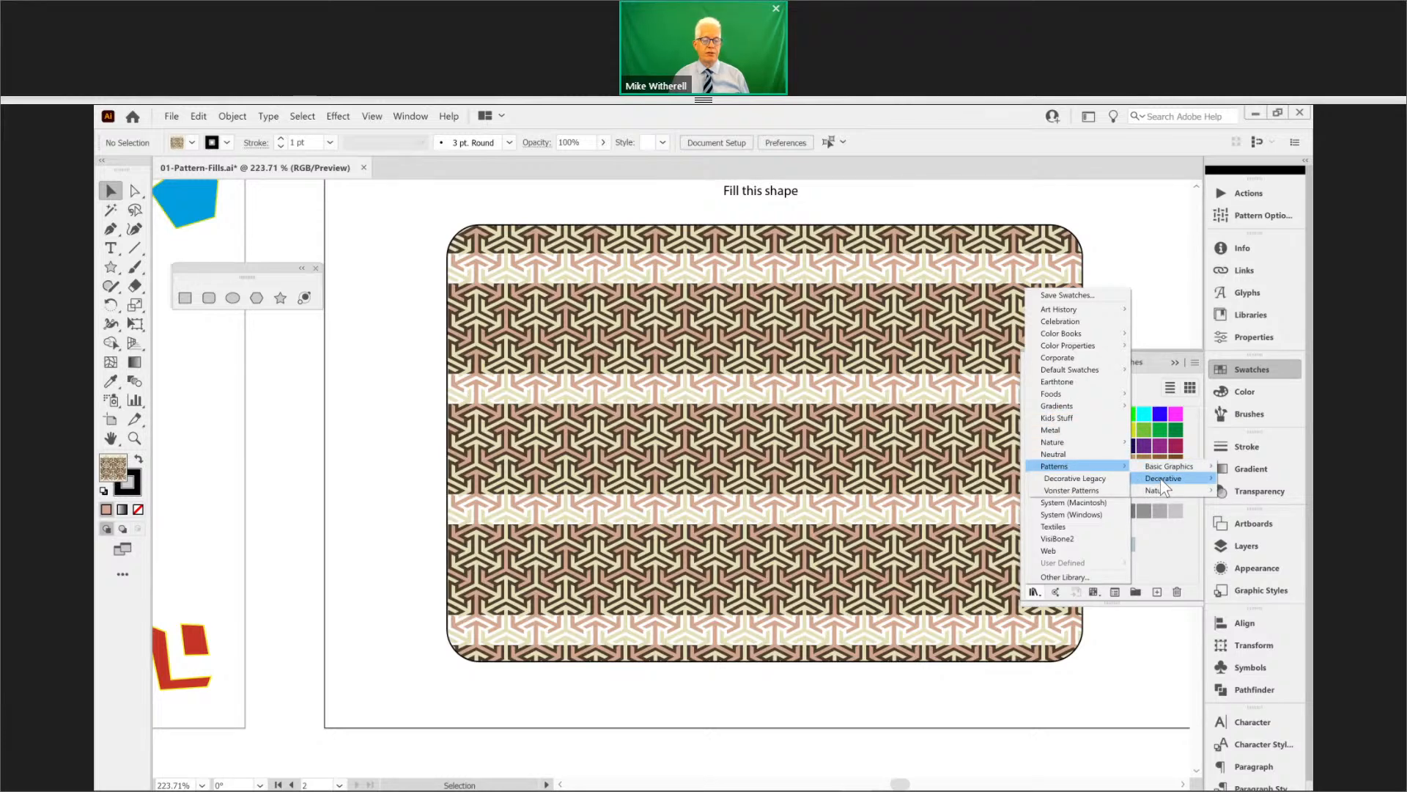
left_click(1103, 490)
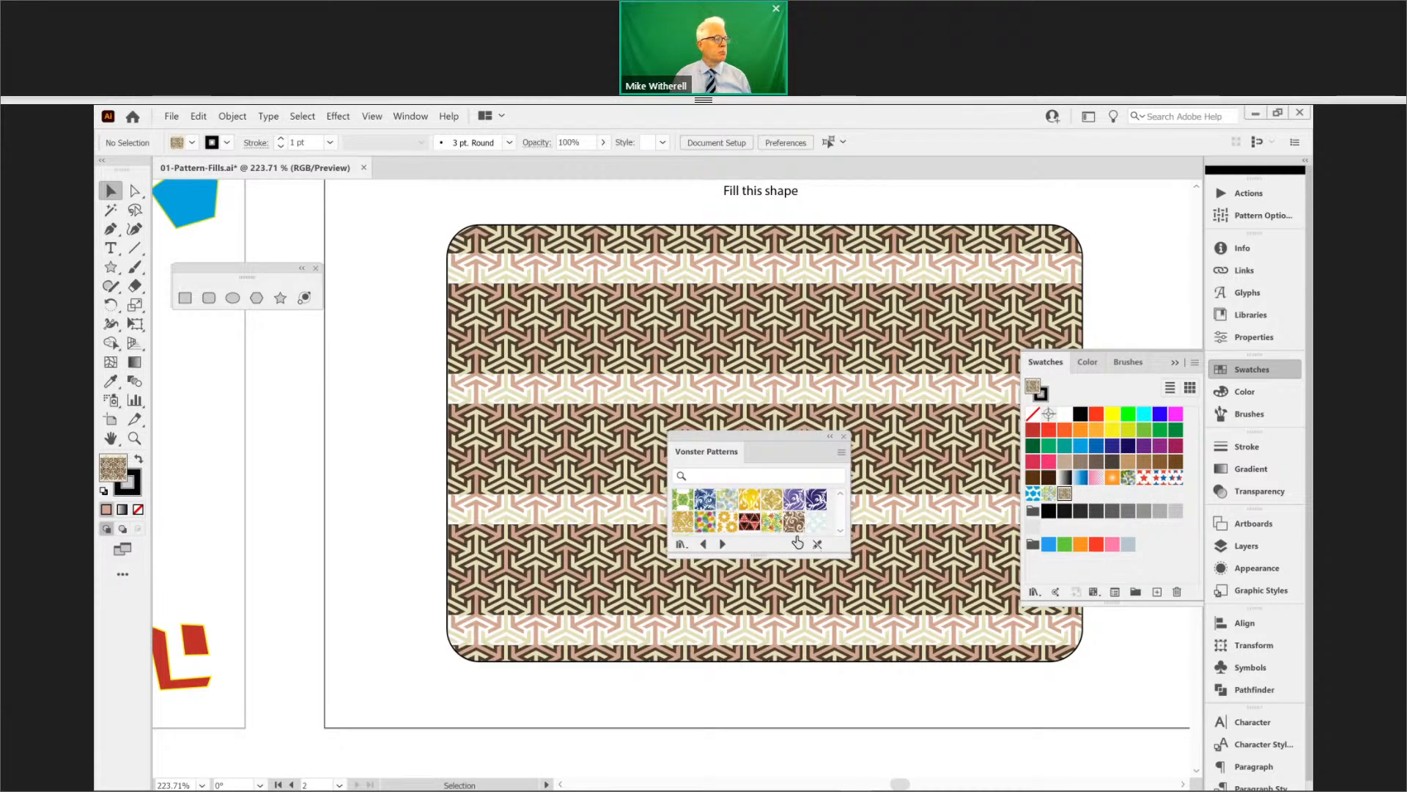
- Try the blue swirl Vonster pattern on the rounded rectangle and settle on the multicoloured flower pattern as its fill
left_click(701, 262)
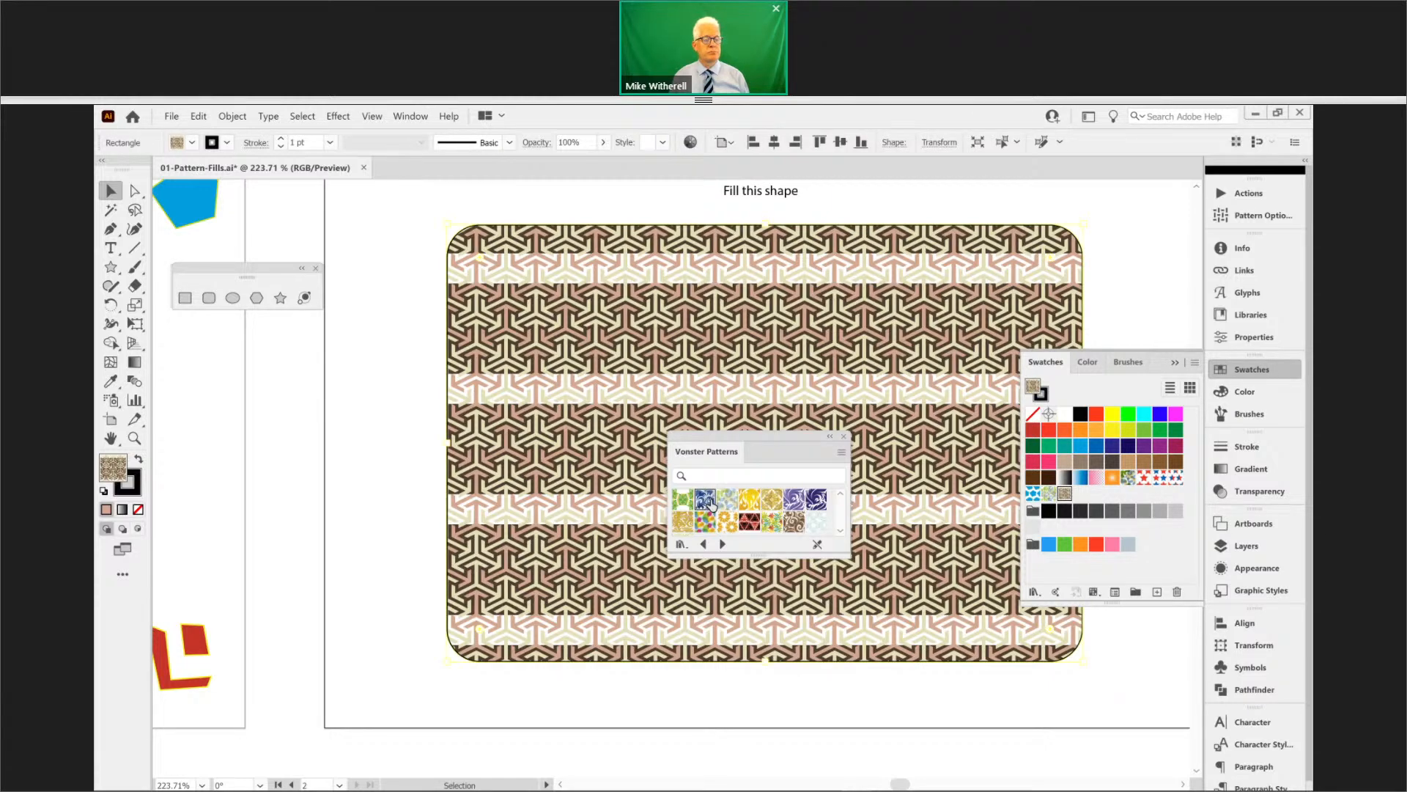
left_click(708, 502)
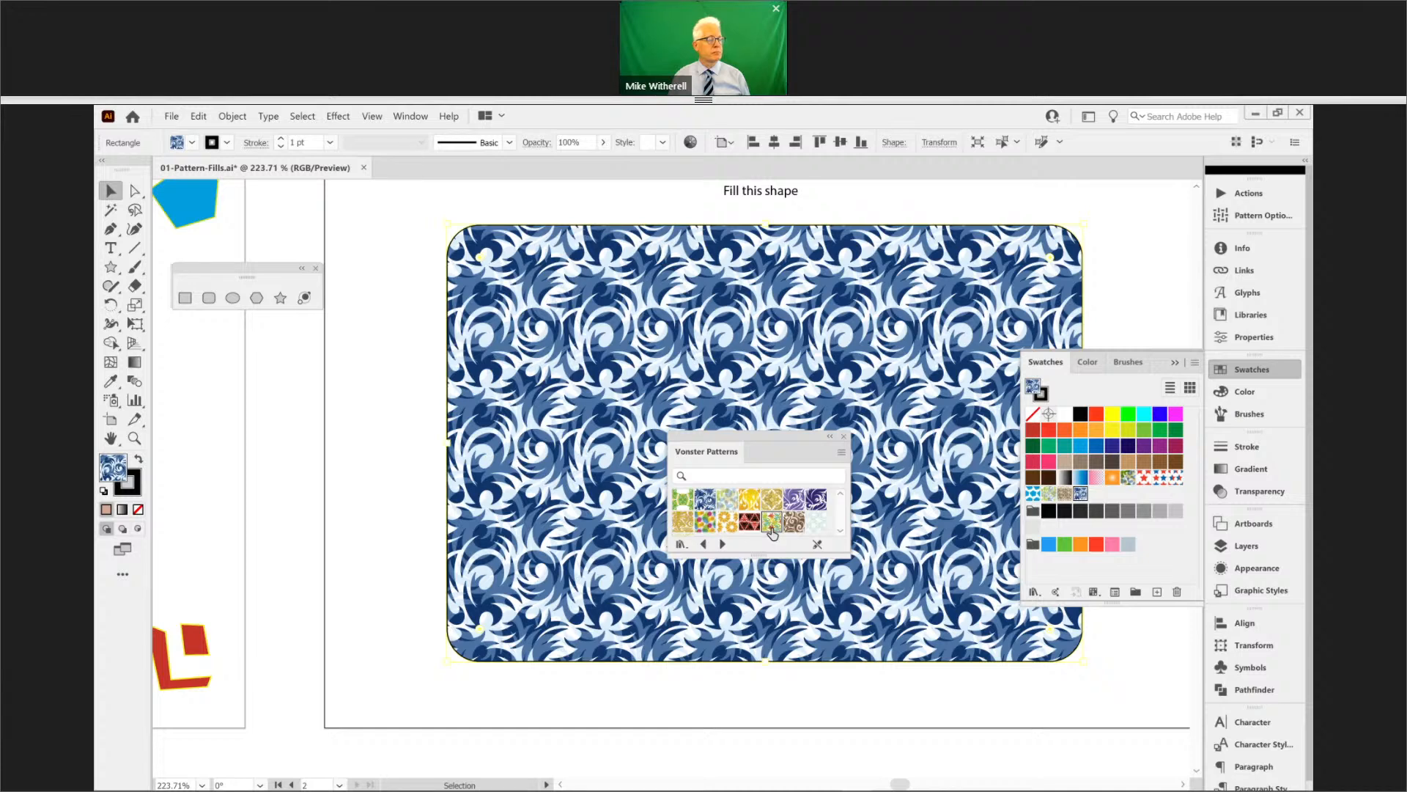
left_click(771, 525)
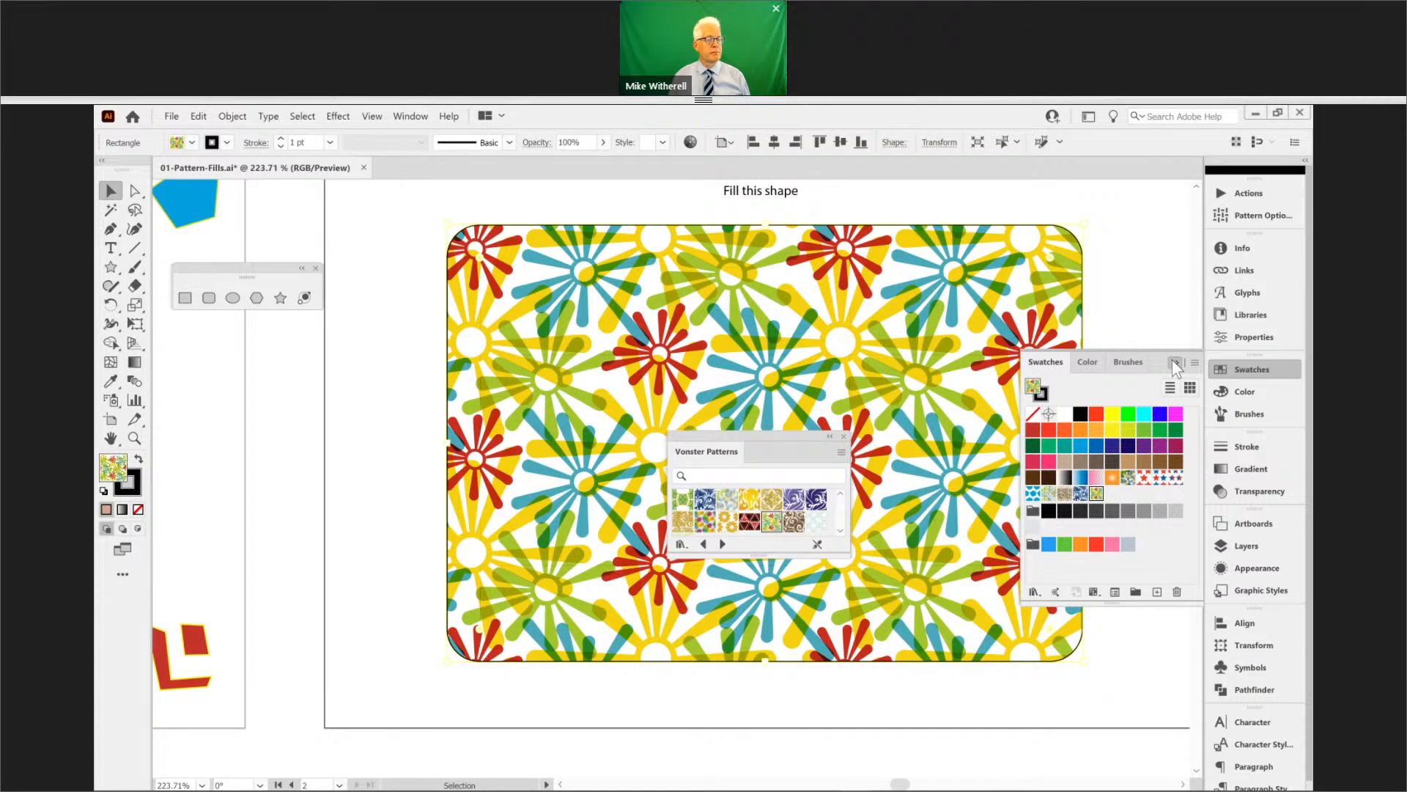
- Move the Vonster Patterns library off the centre of the artwork, check its display options and close it
left_click_drag(737, 438, 1075, 336)
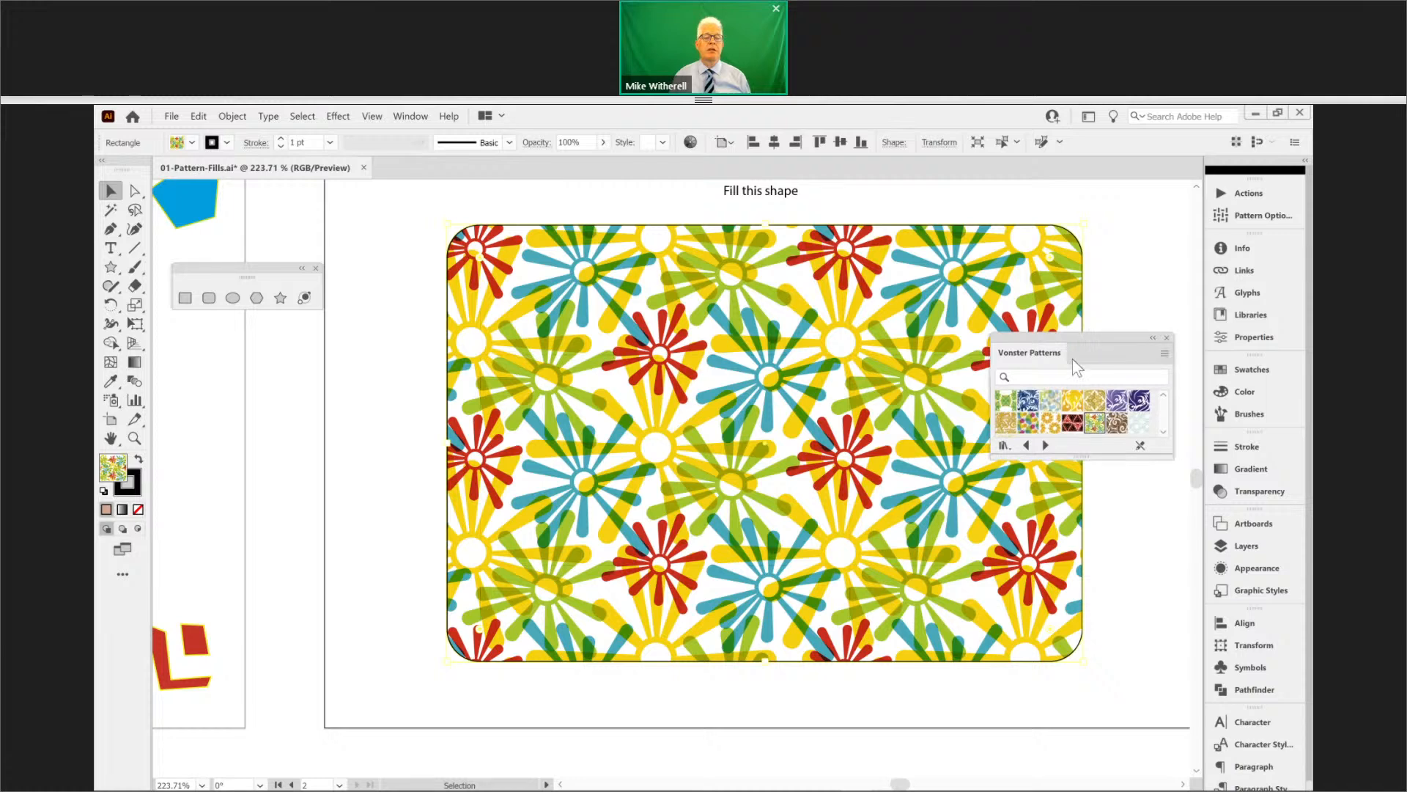
left_click(1165, 353)
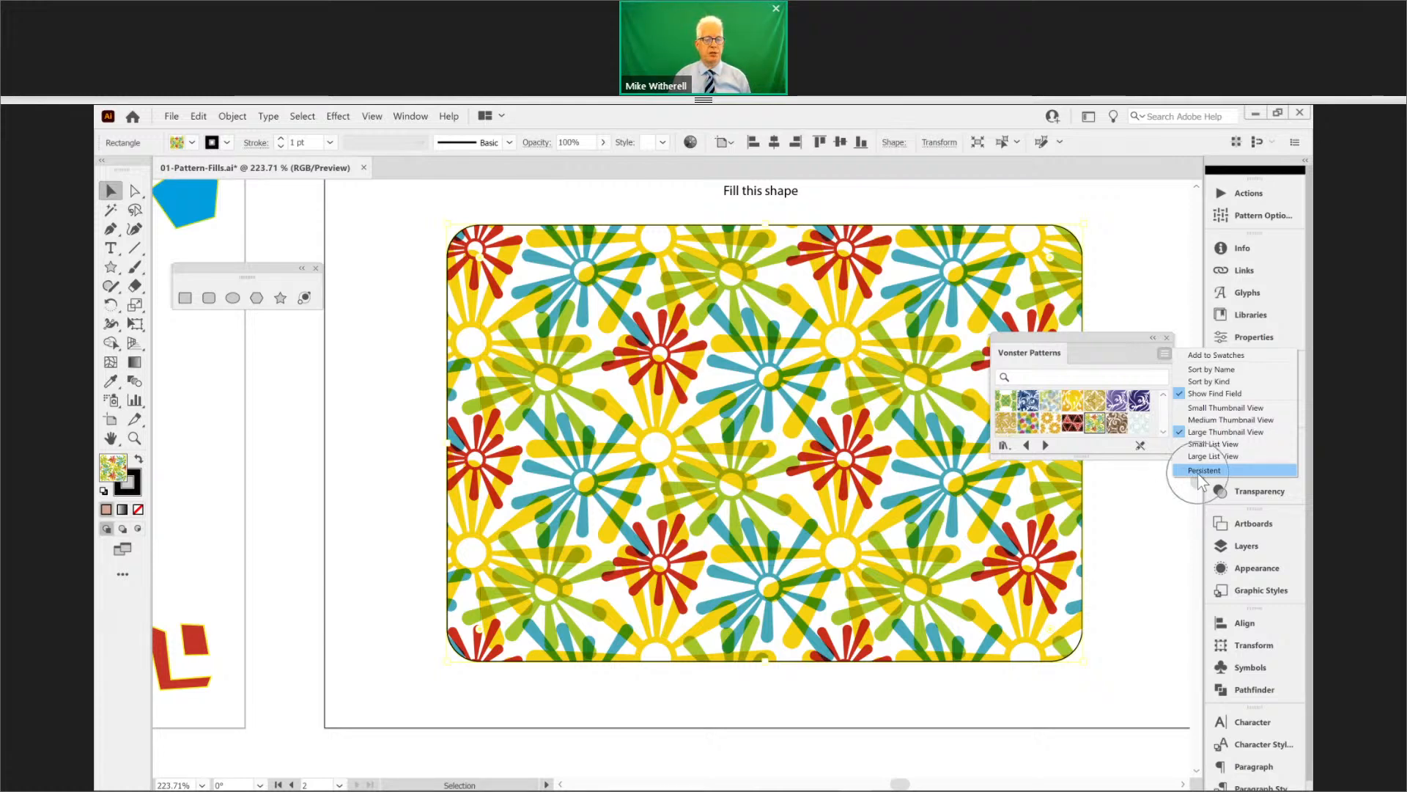
left_click(1166, 338)
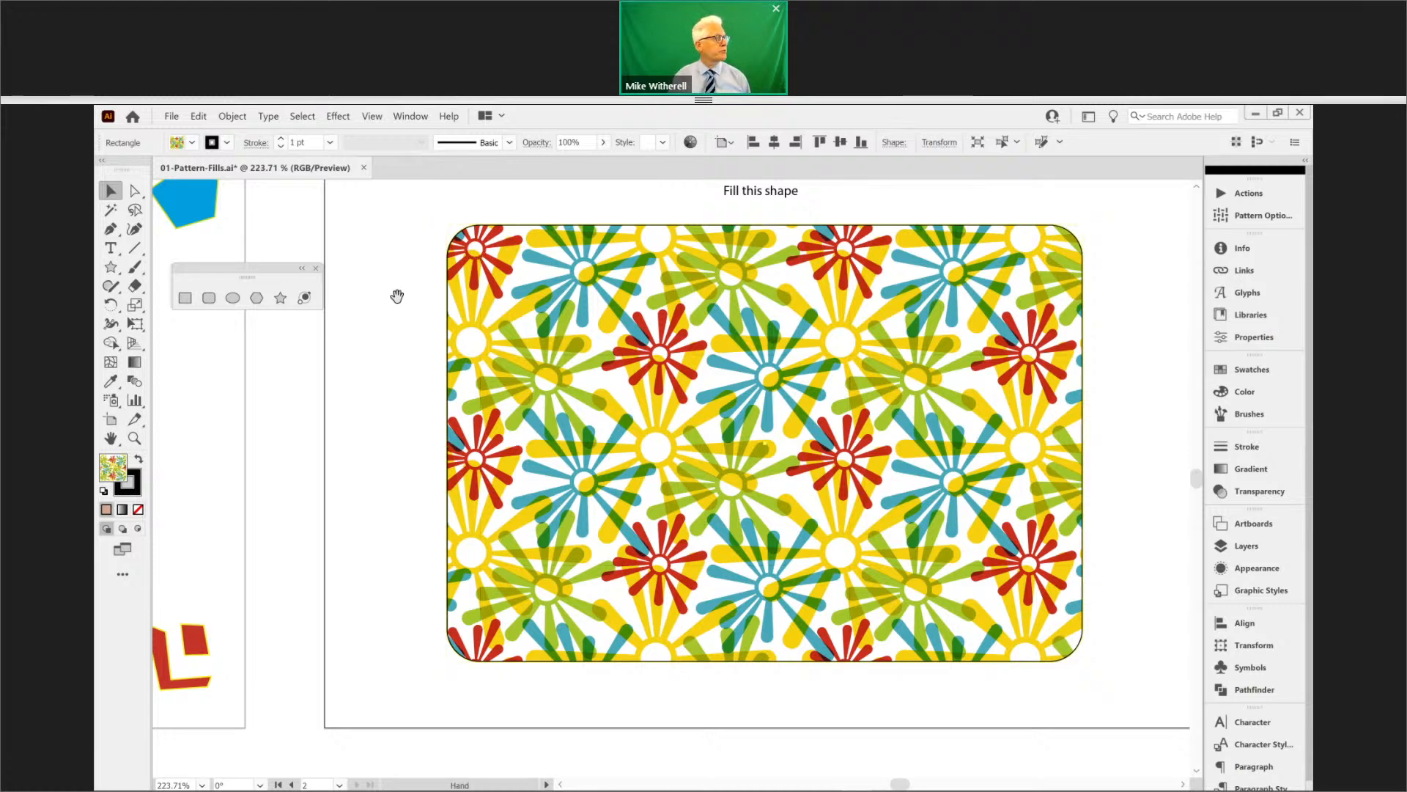
- Close the 01-Pattern-Fills.ai document and switch to the Pattern Fills presentation slide
left_click_drag(397, 295, 576, 351)
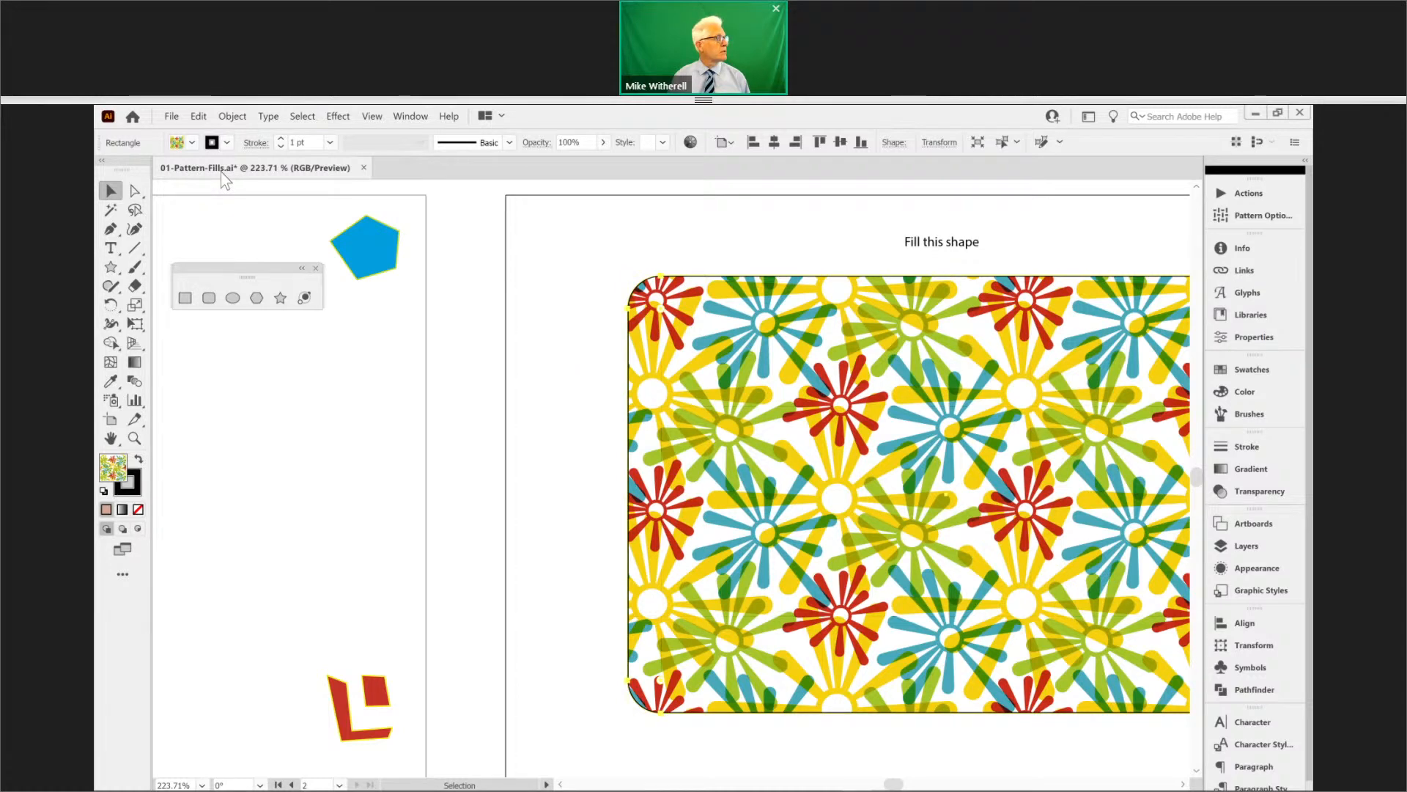
left_click(363, 168)
left_click(782, 474)
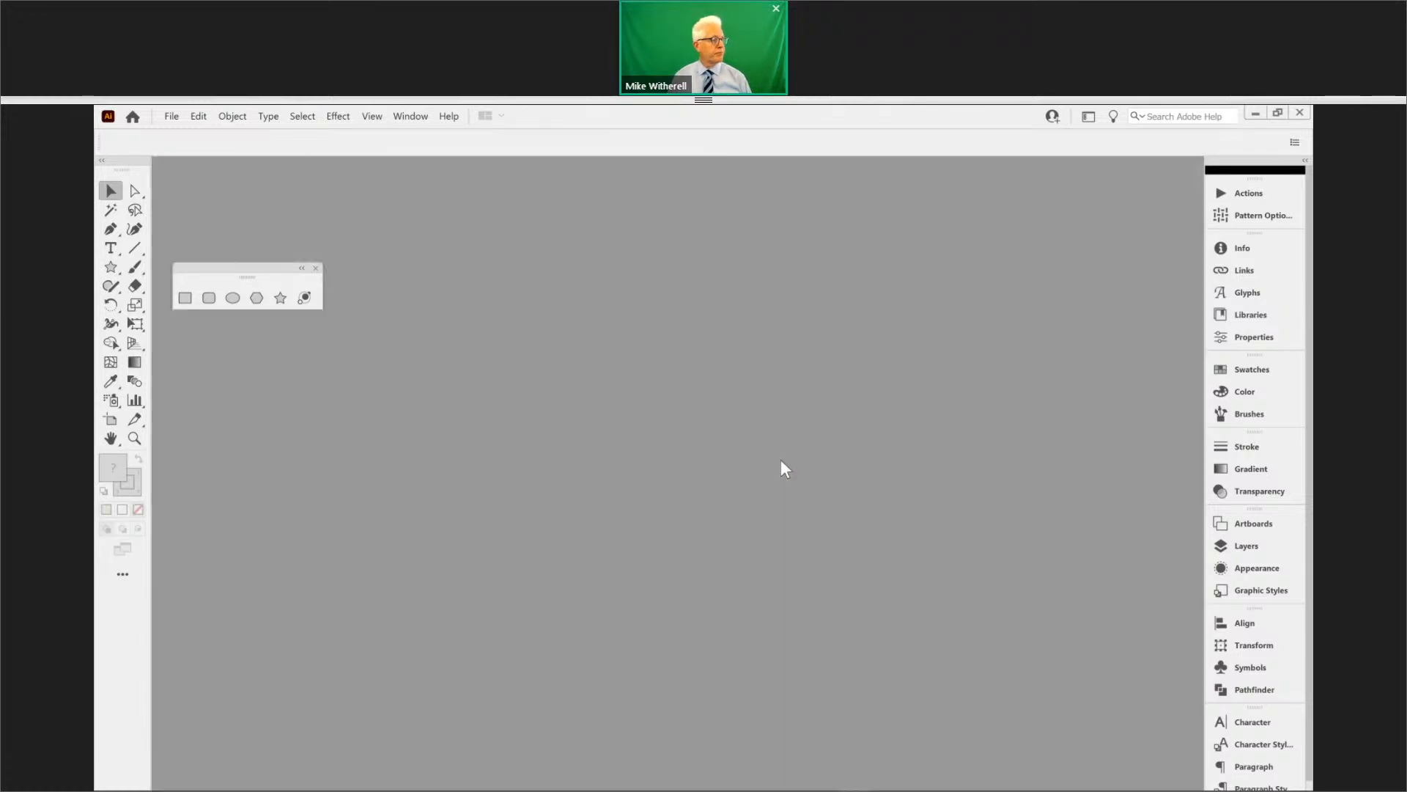
key("alt+Tab")
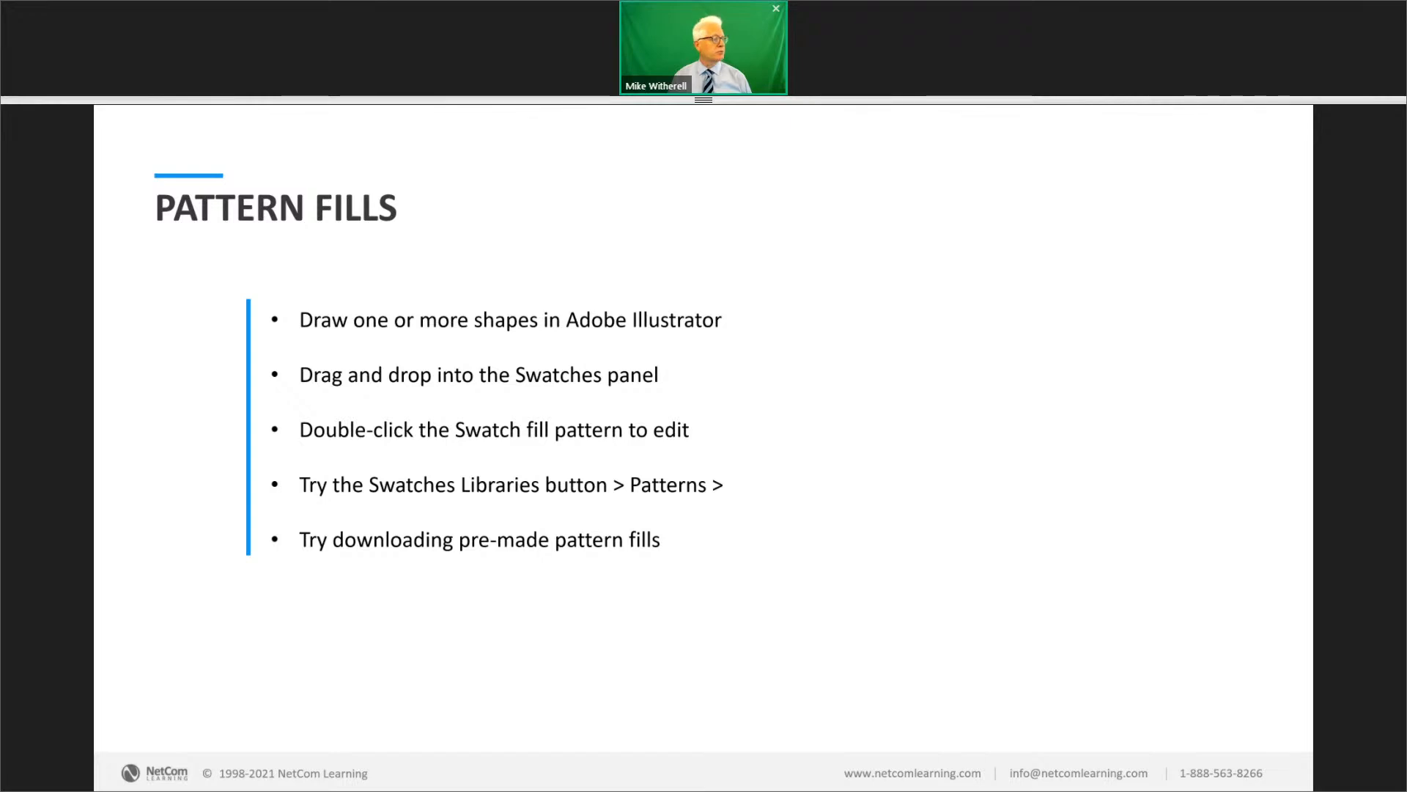
- Switch back to Illustrator and open 02-Pattern-on-Clothing.ai, continuing past the CMYK colour profile warning
key("alt+Tab")
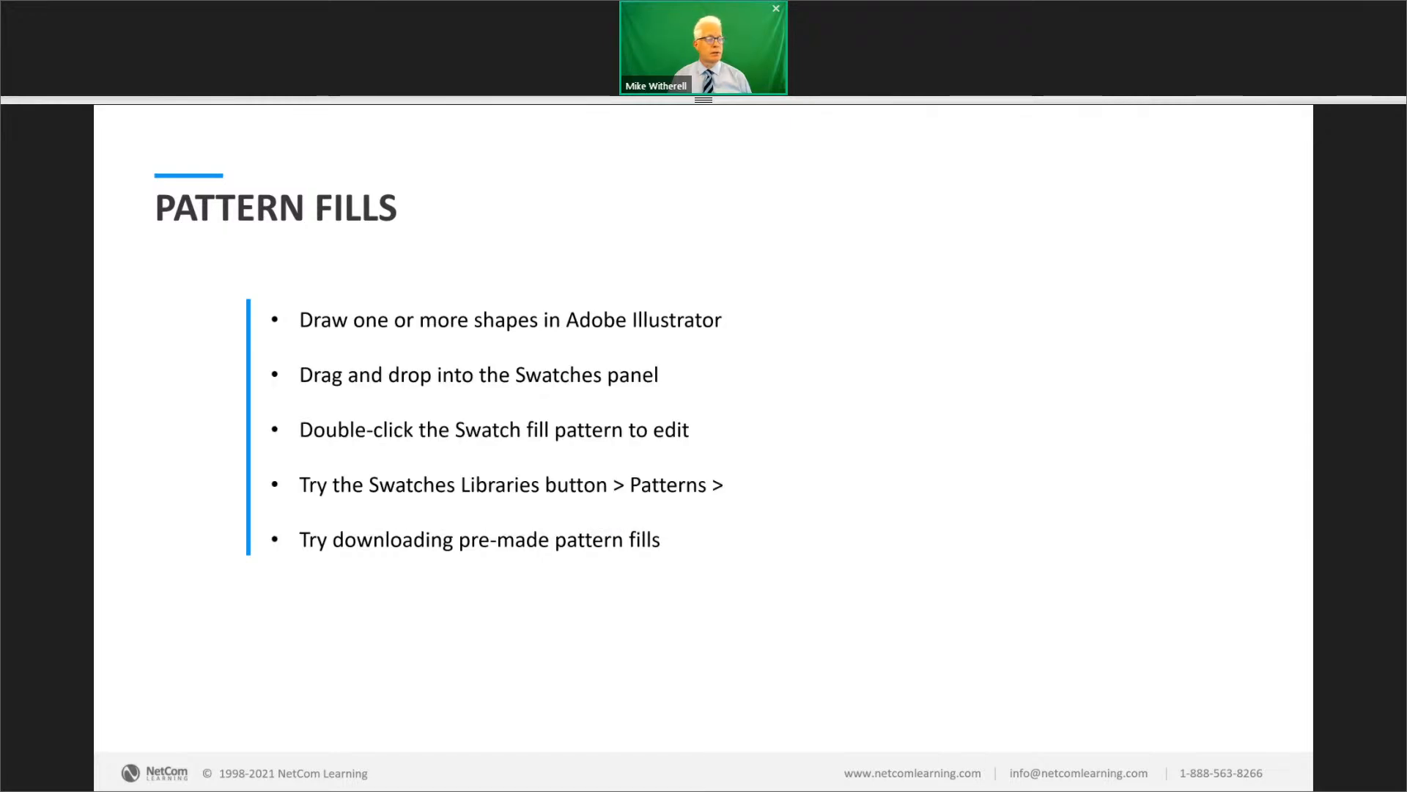
key("alt+Tab")
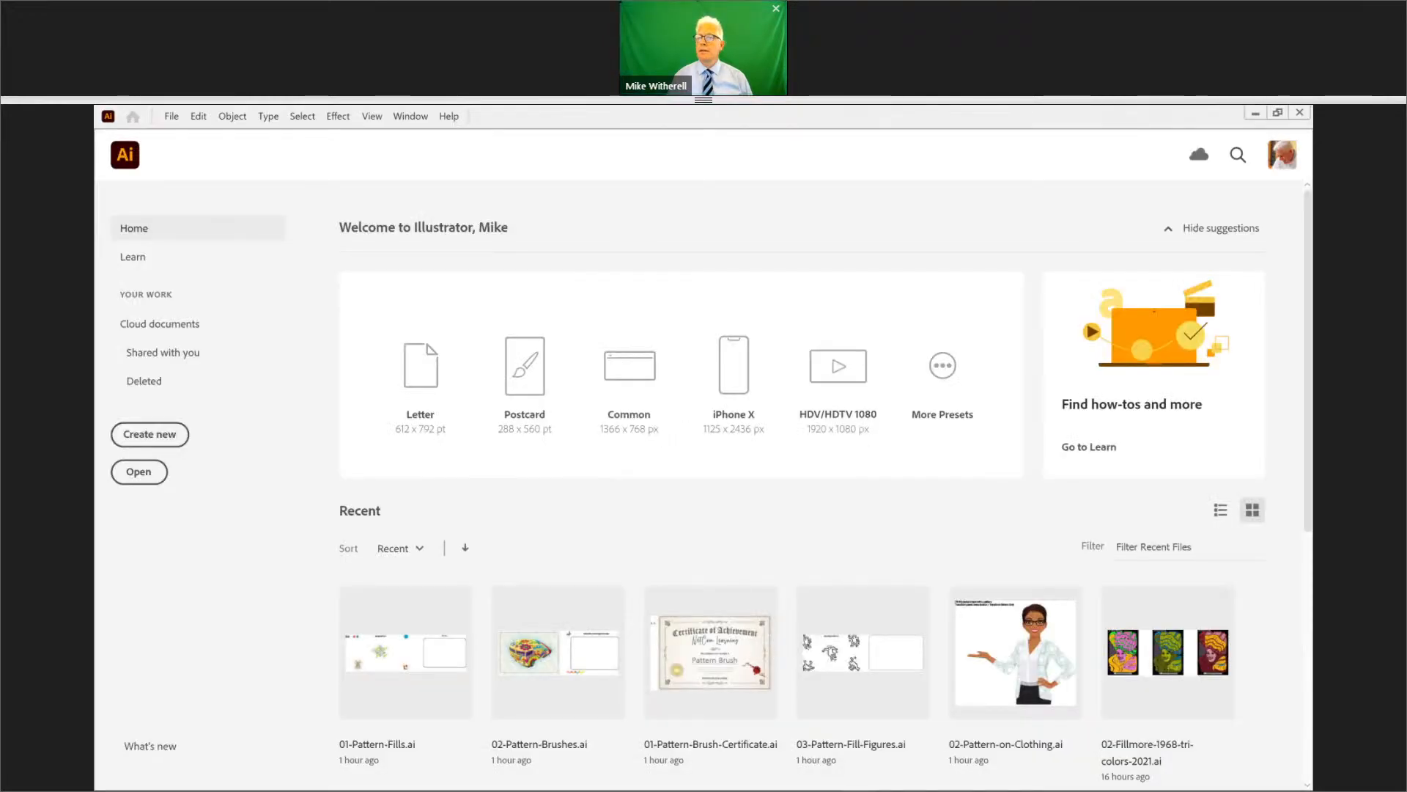
key("alt+Tab")
key("Tab")
key("Tab")
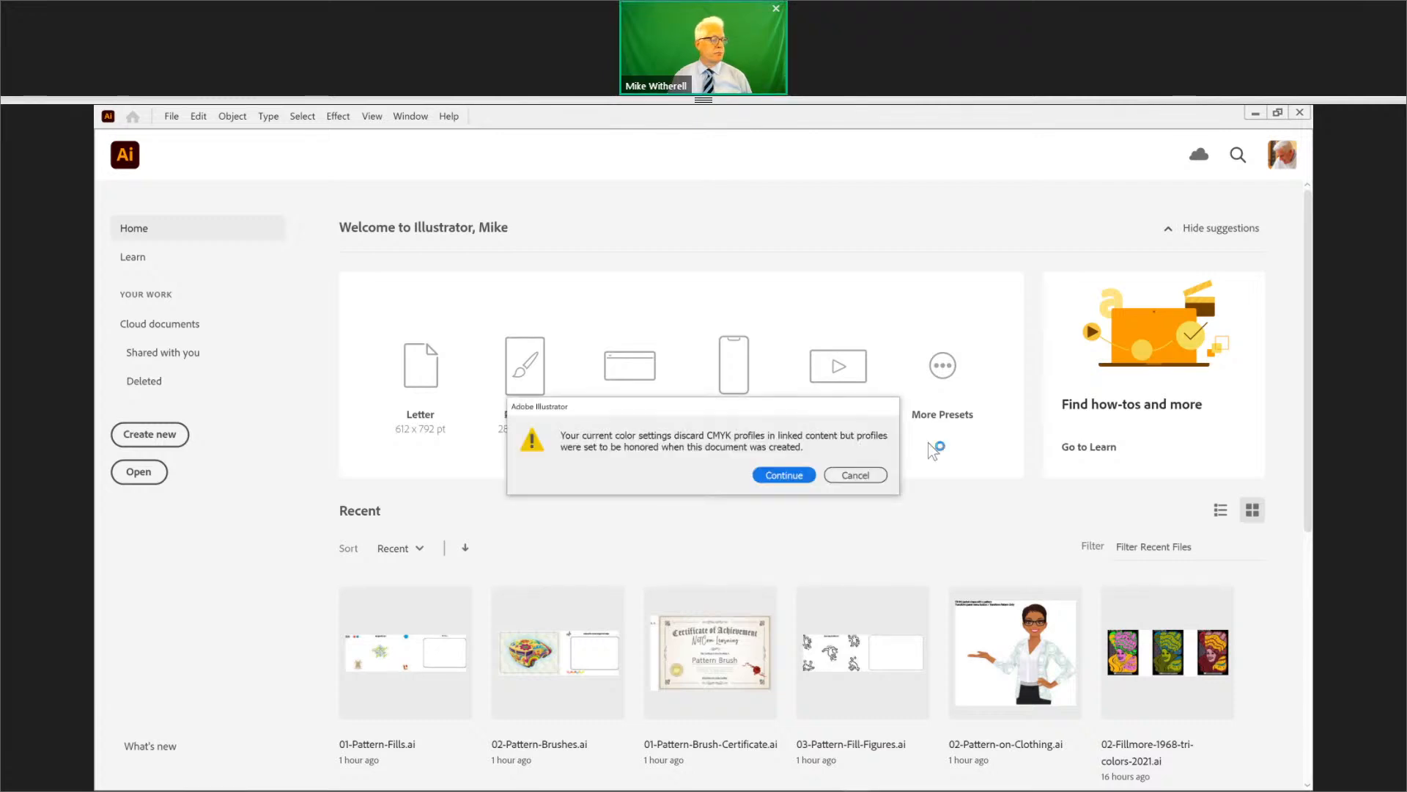
left_click(782, 475)
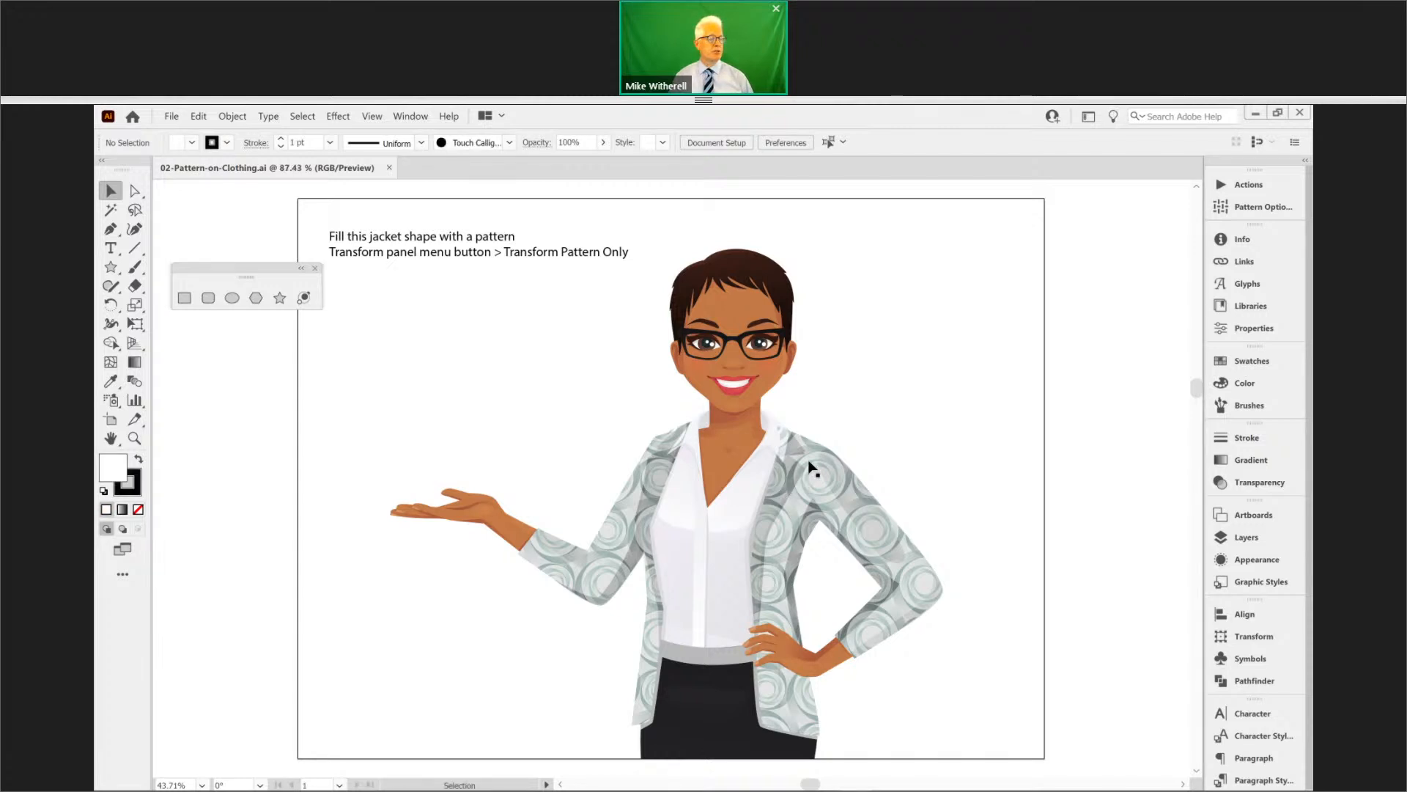
- Select the woman's jacket, try the multicoloured flower and dark red patterns, and settle on the blue wave pattern as its fill
left_click(837, 498)
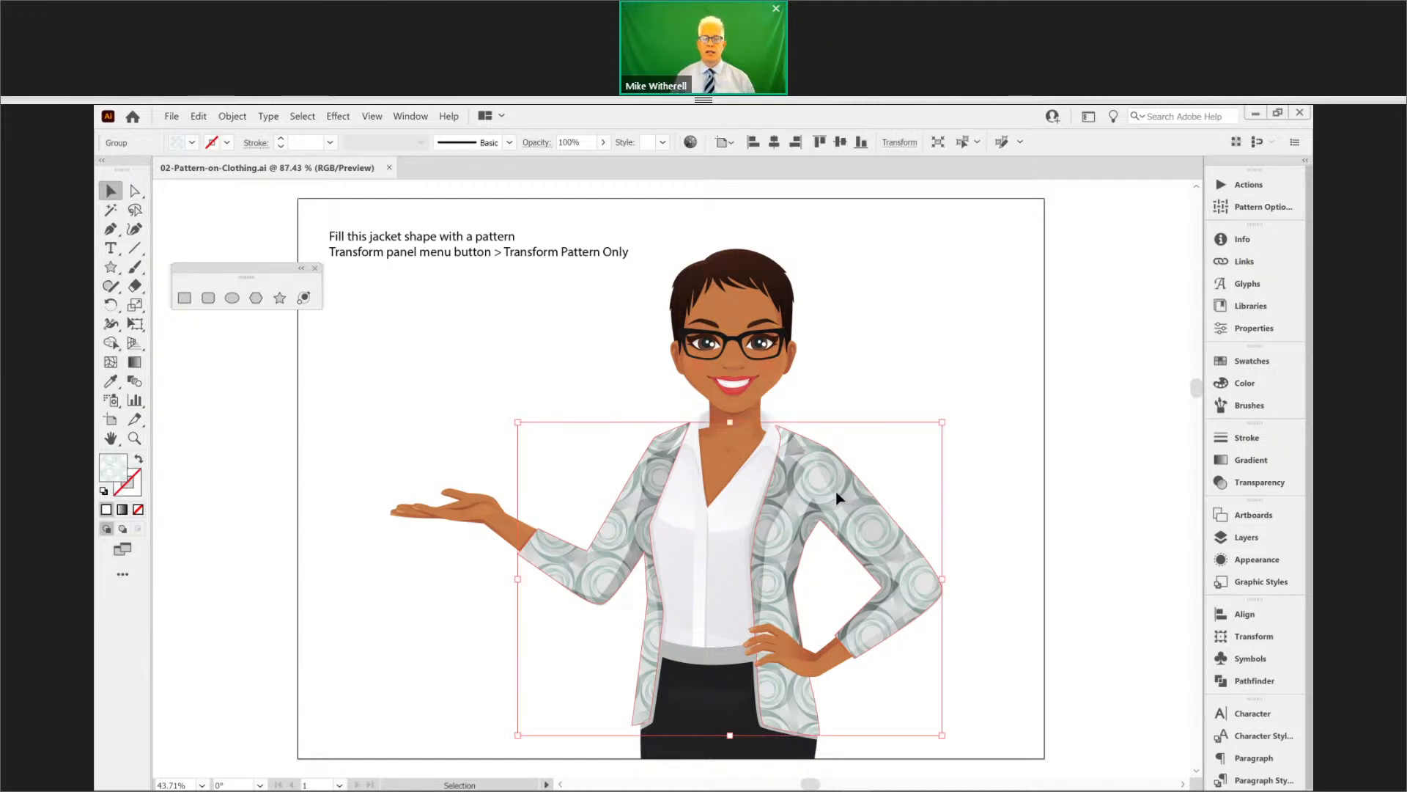
left_click(1255, 359)
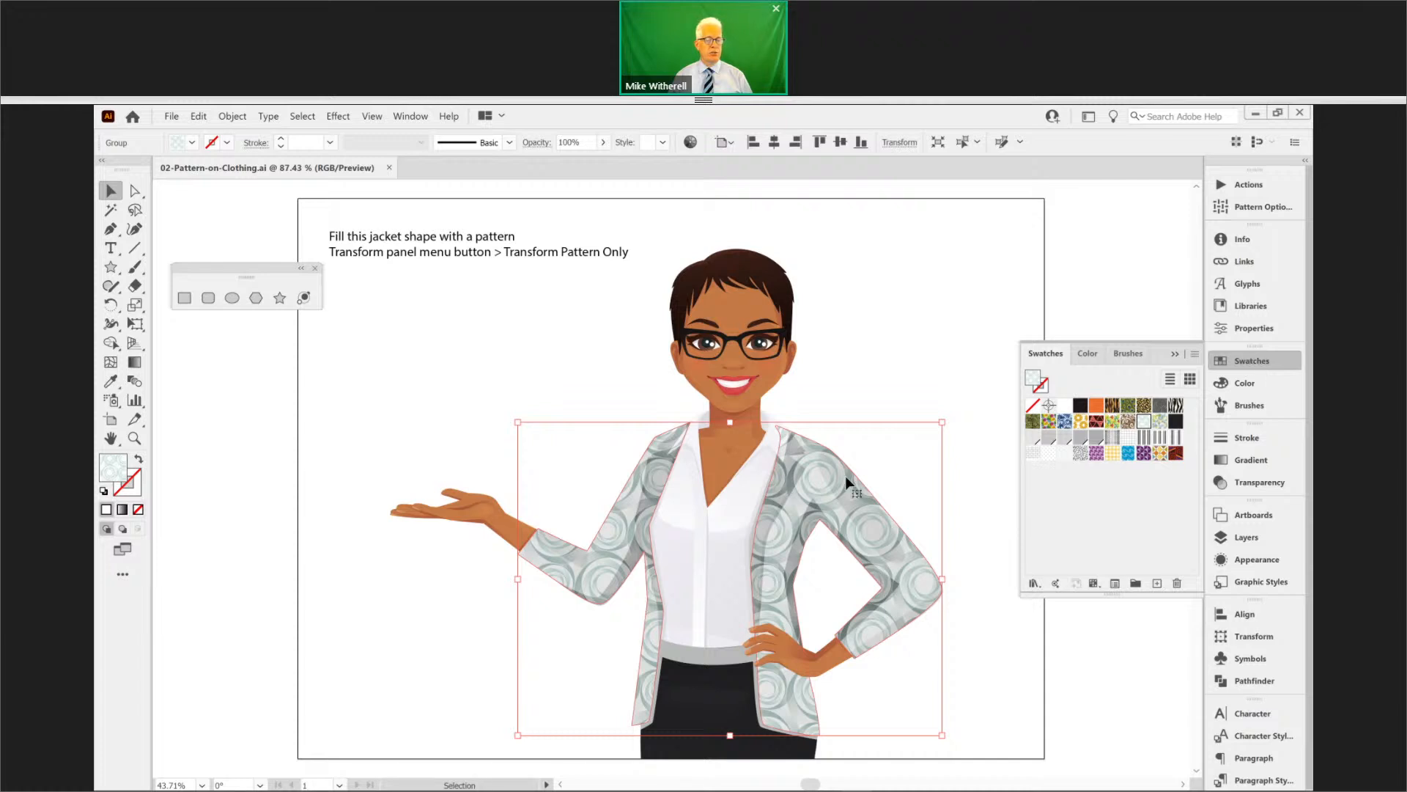
left_click(1160, 453)
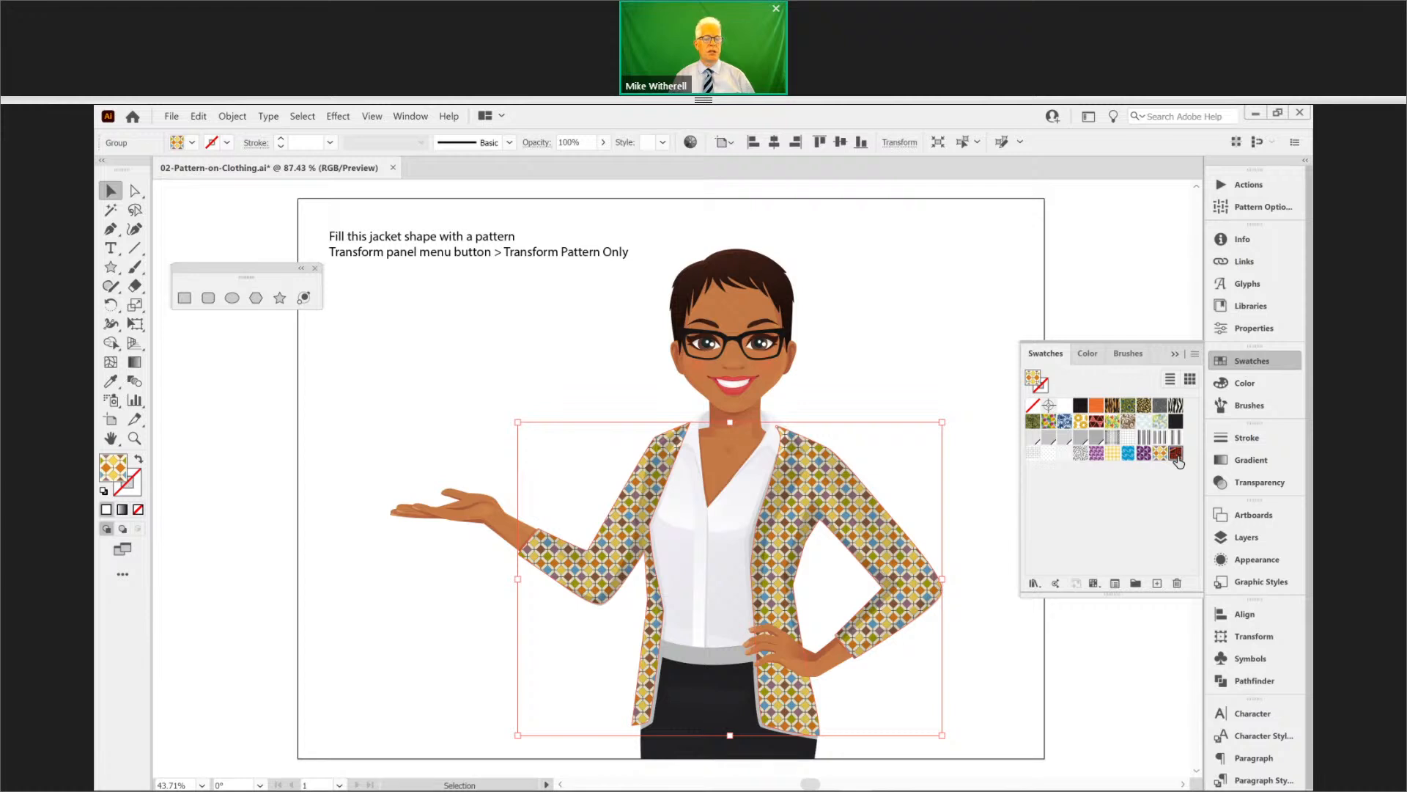
left_click(1176, 454)
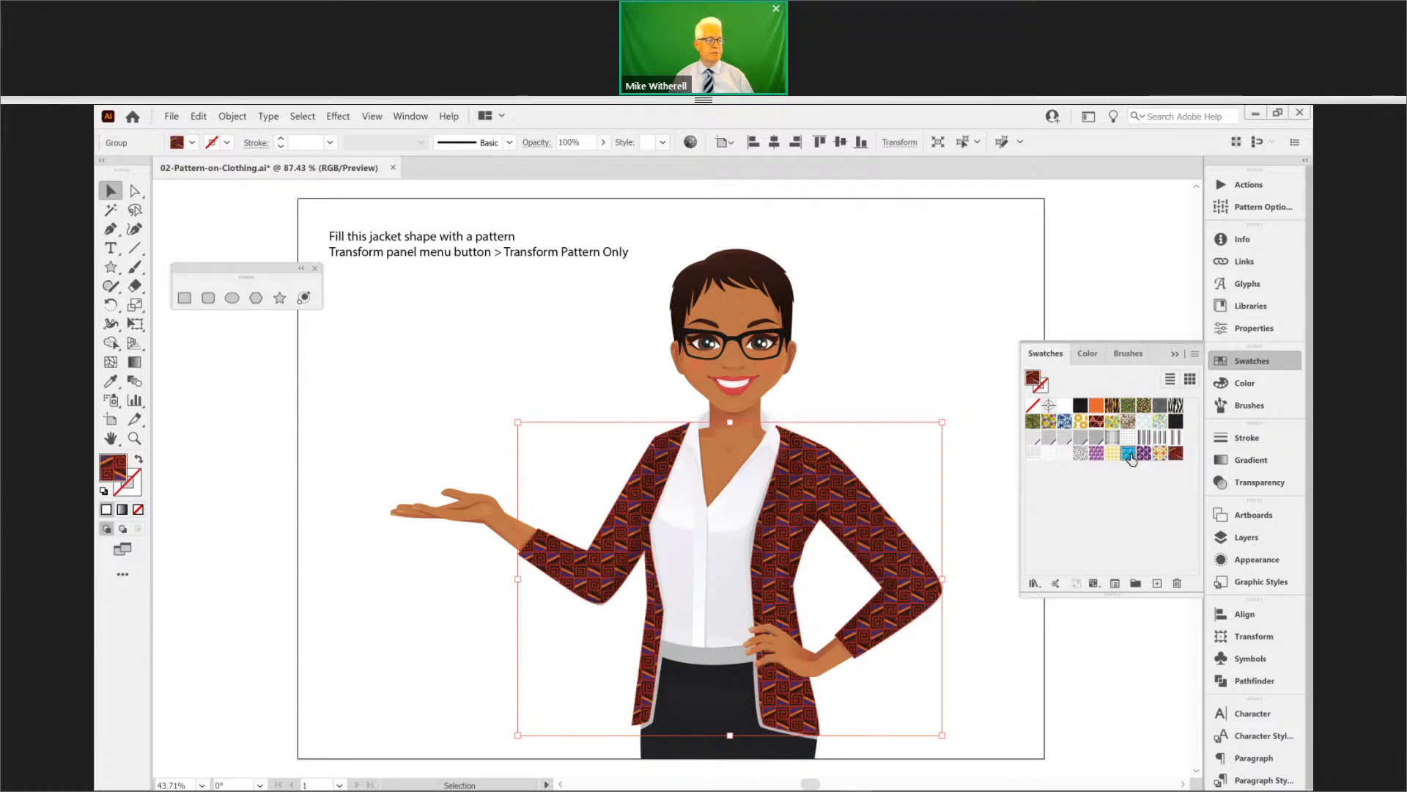
left_click(1130, 455)
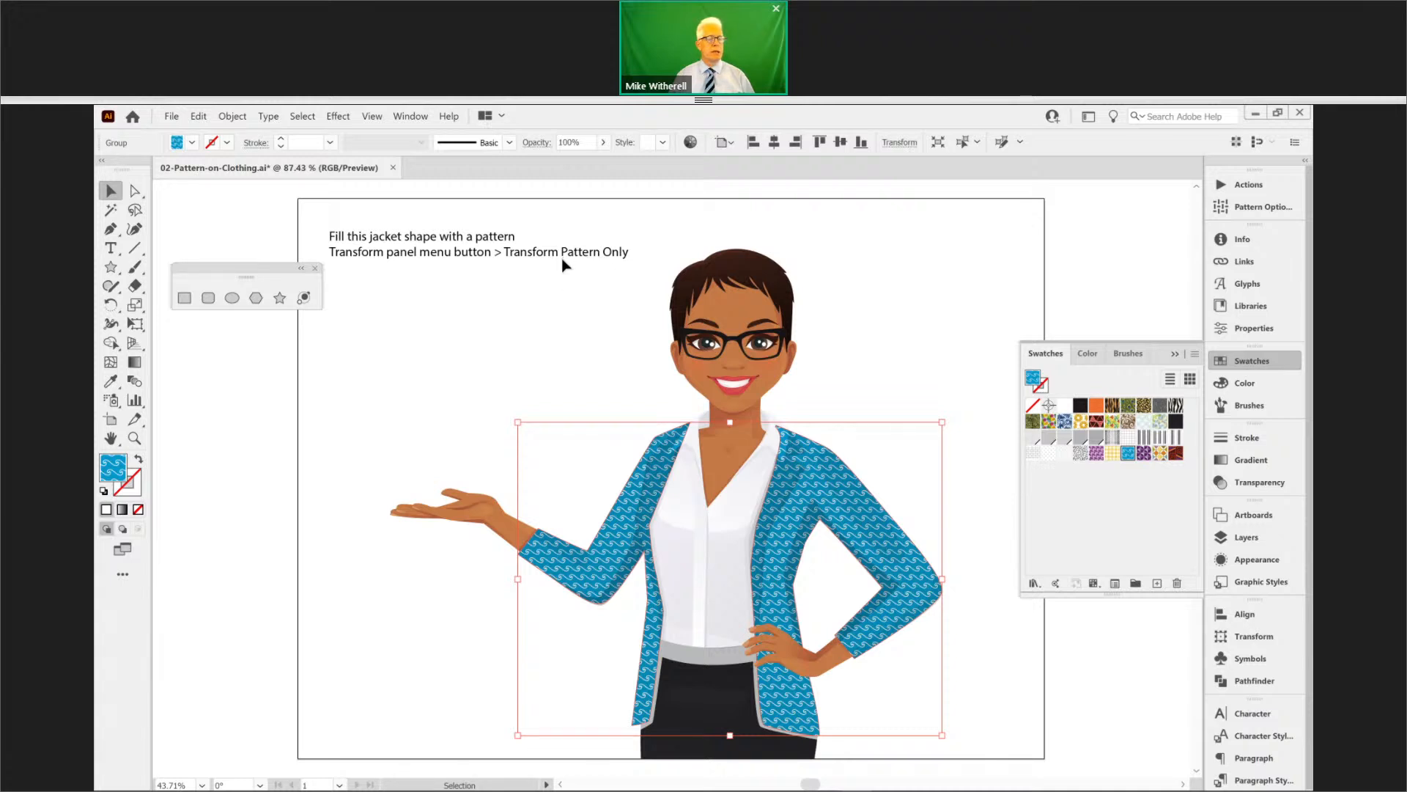
- Float the Transform panel beside the figure and restrict its transformations to Transform Pattern Only
left_click(1254, 637)
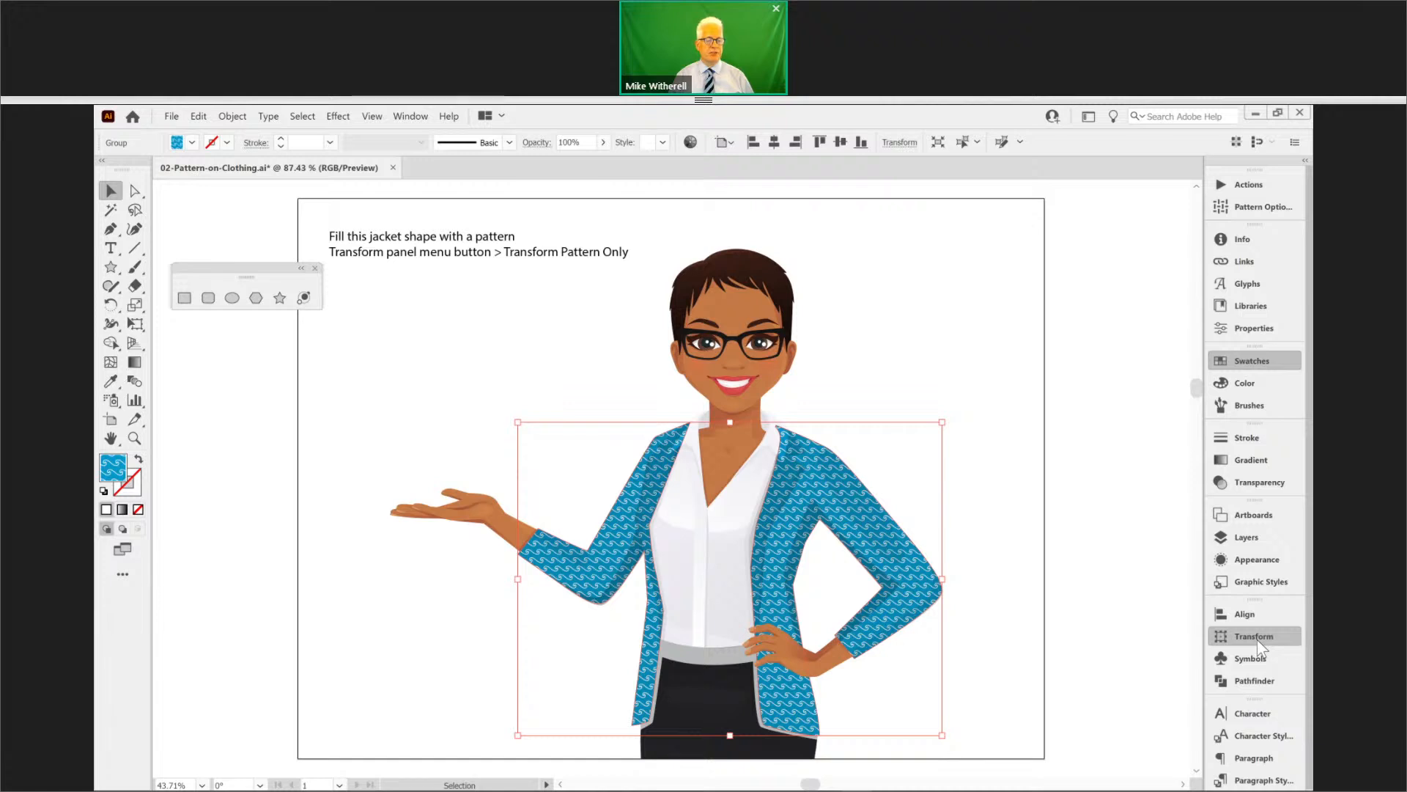
left_click_drag(1256, 639, 913, 272)
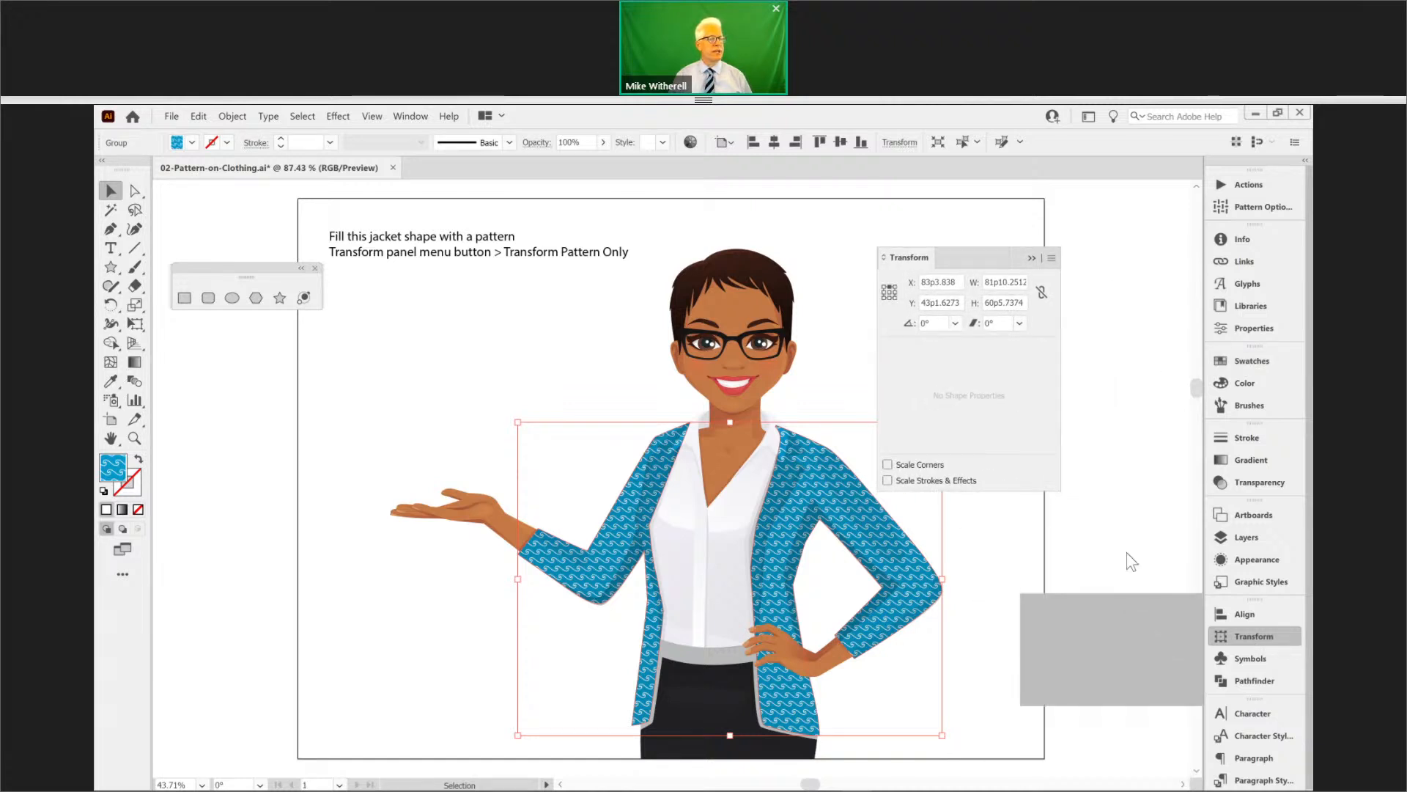
left_click(914, 258)
left_click(1051, 258)
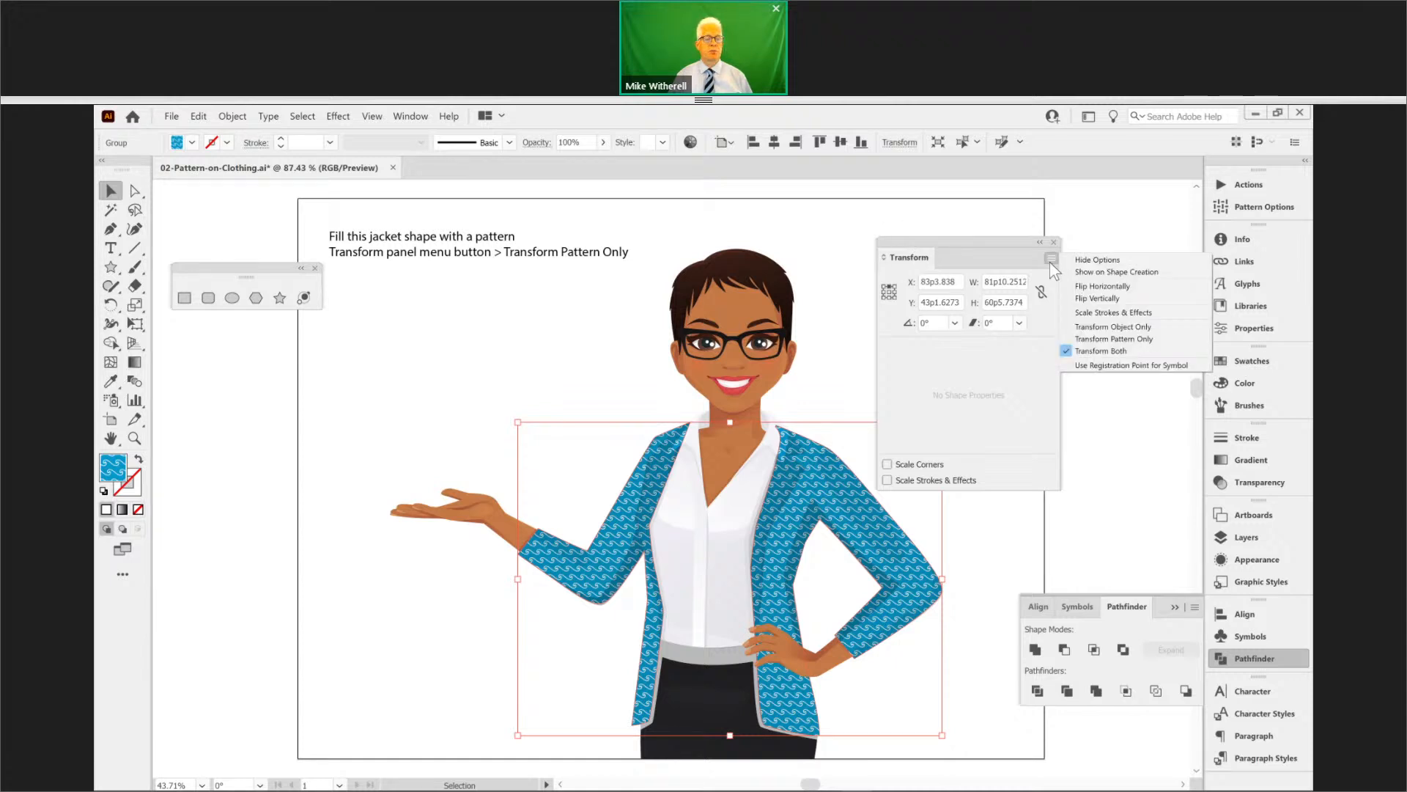
left_click(1107, 340)
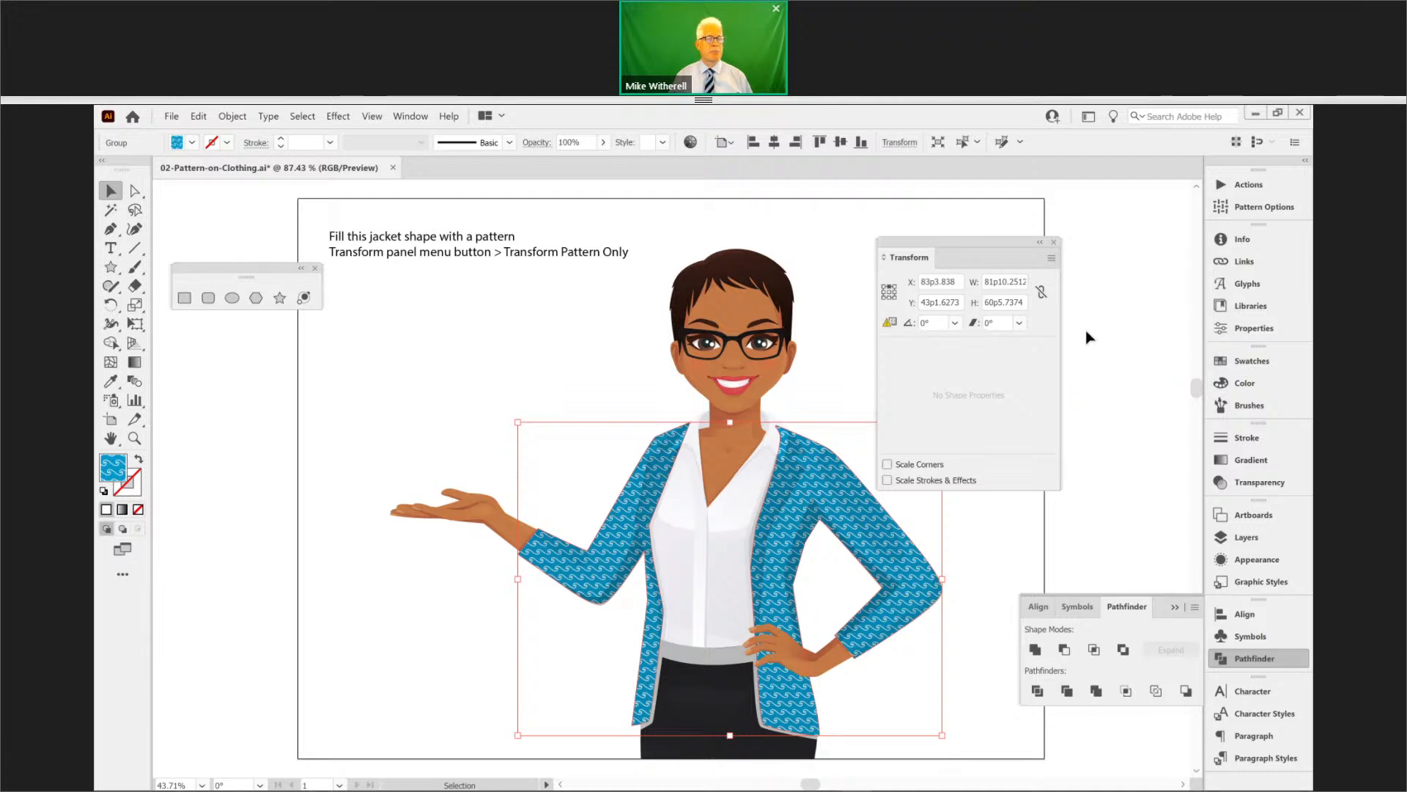
- Scale the jacket's wave pattern by setting the width to 80%, and move the Transform panel clear of the jacket
left_click(990, 283)
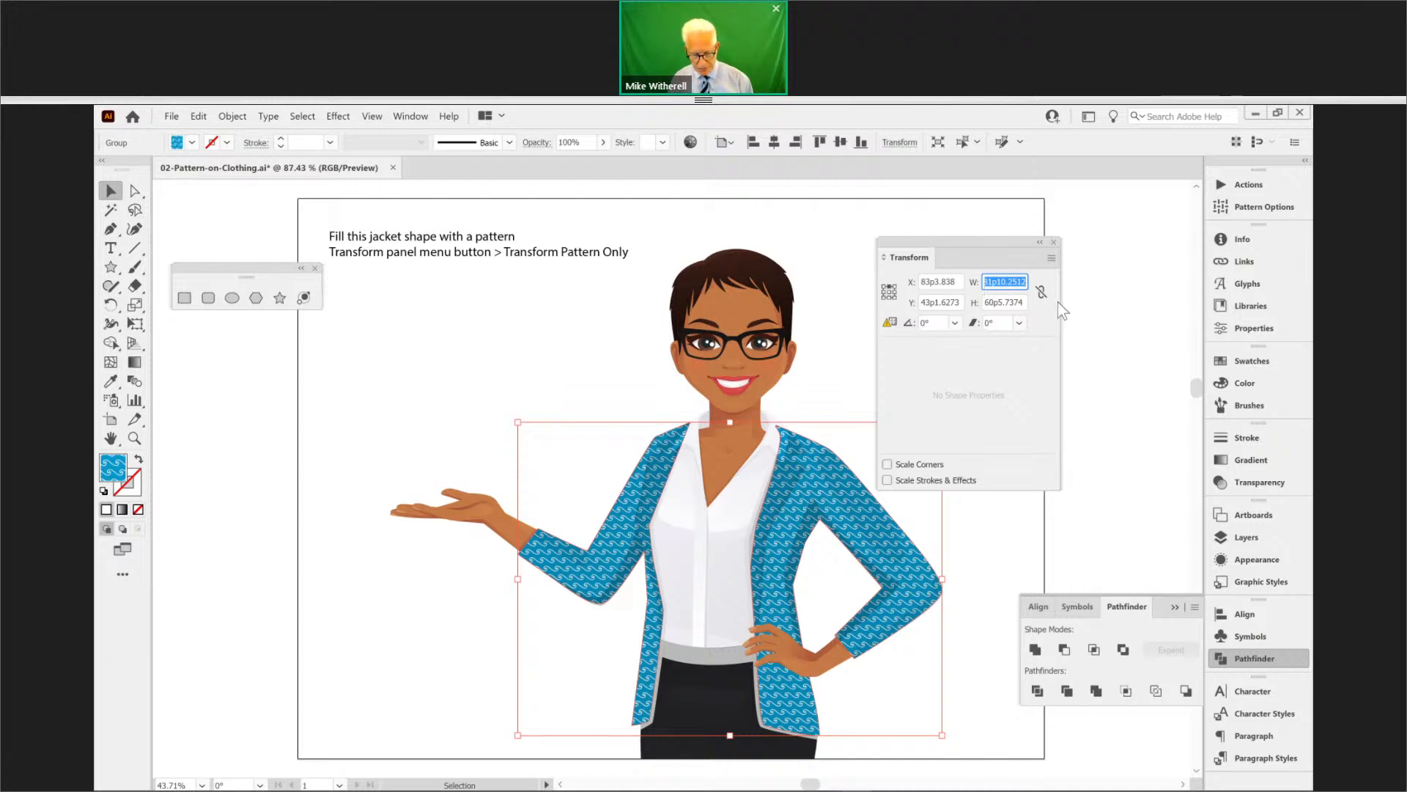
type("80")
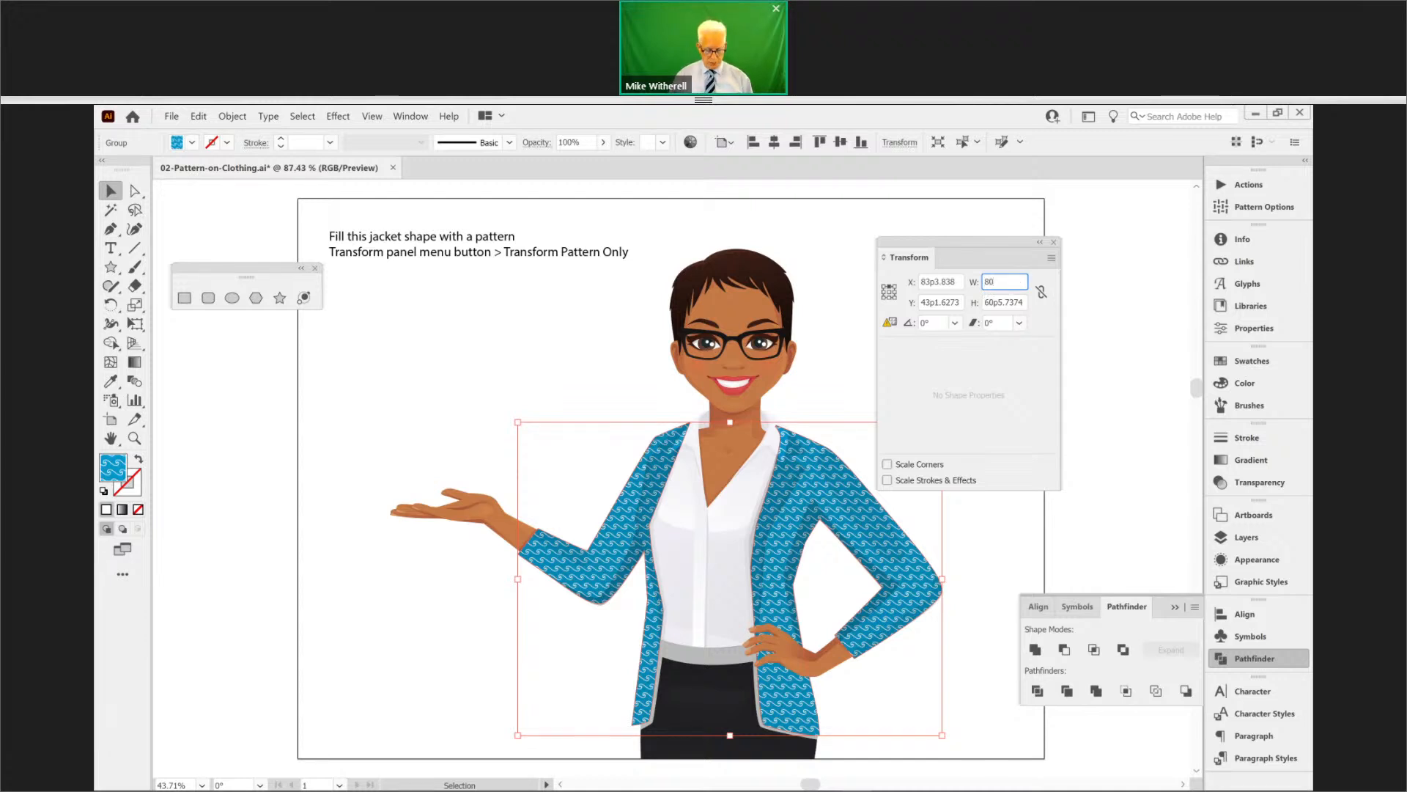
type("%")
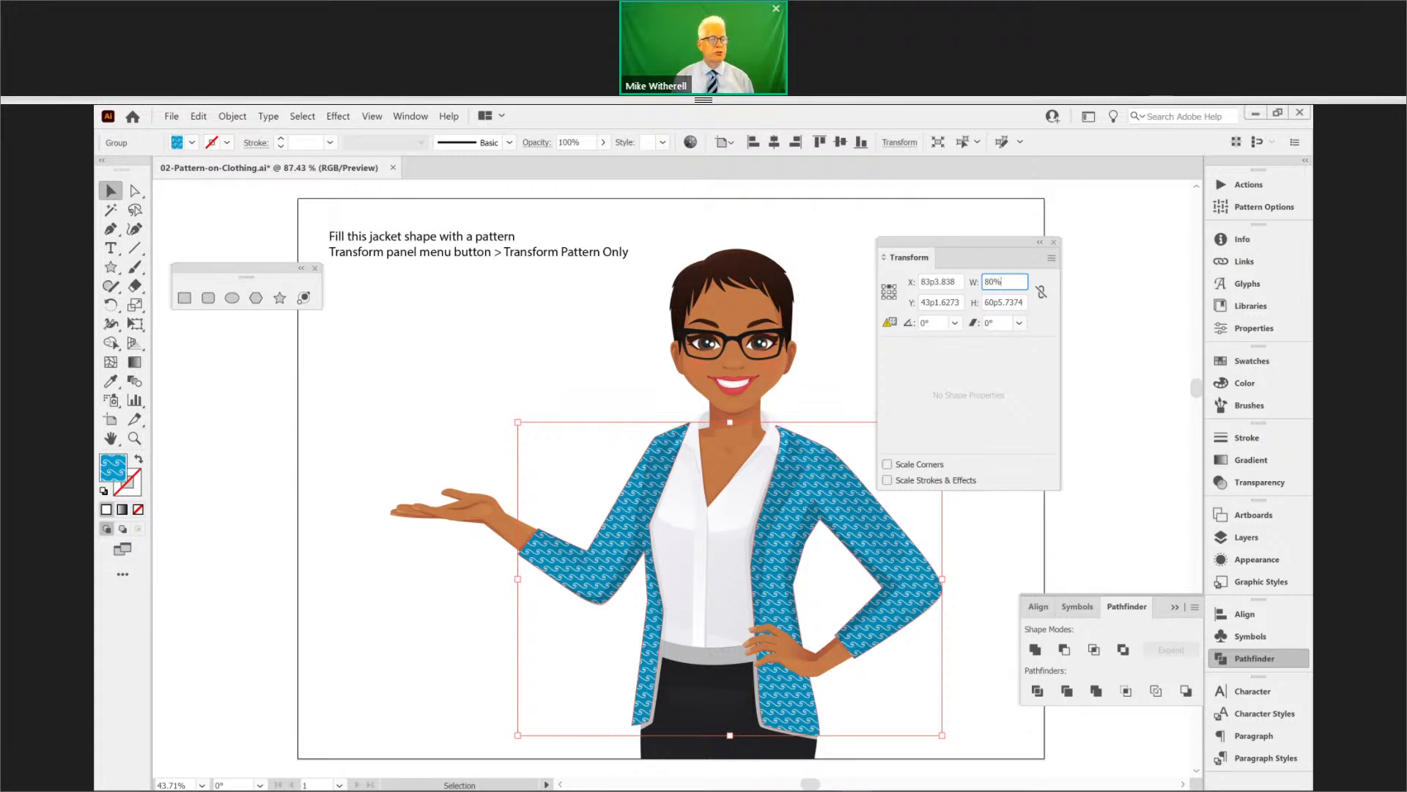
key("Return")
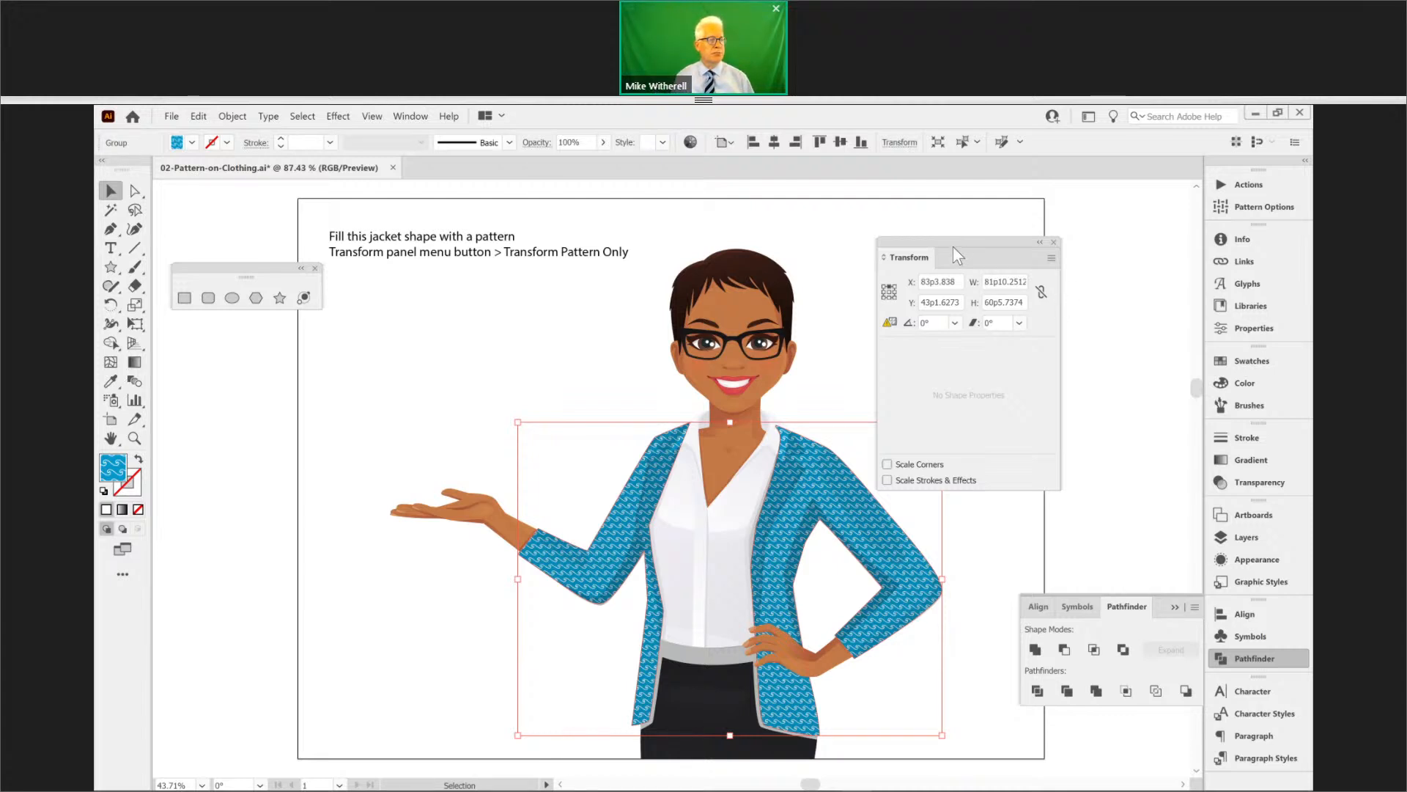
left_click_drag(952, 247, 1049, 227)
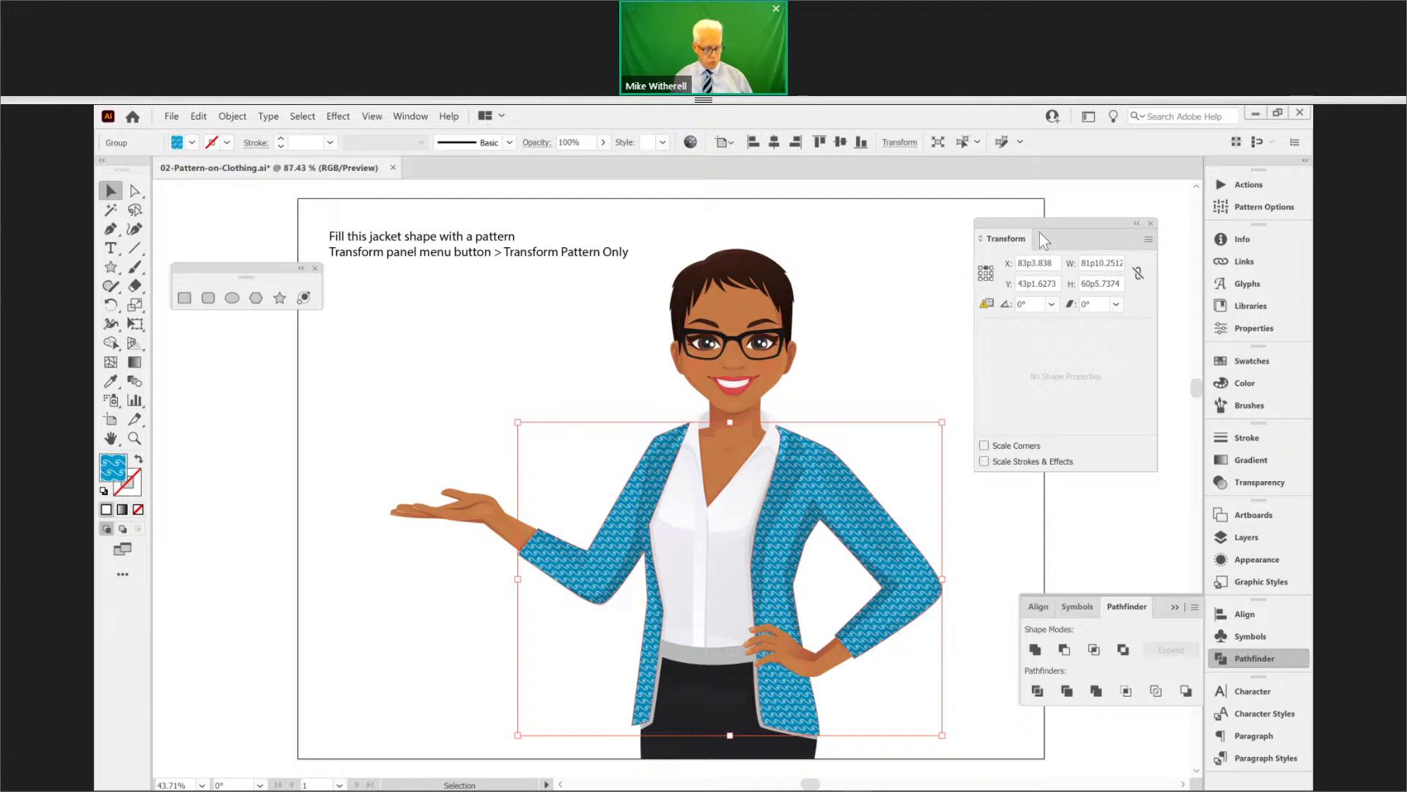
- Scale the jacket's wave pattern down further by setting the width to 30%
key("a")
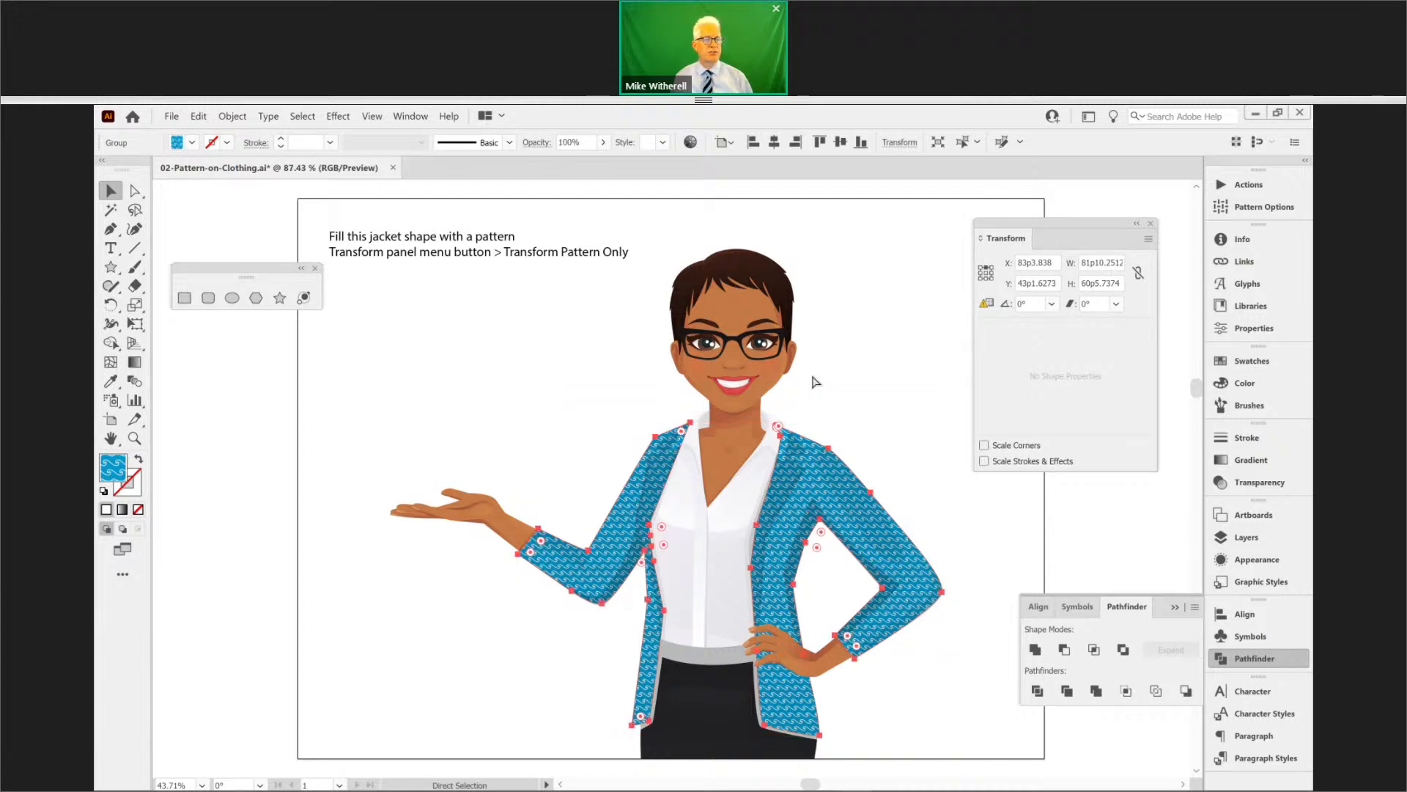
key("v")
left_click(1094, 262)
type("3")
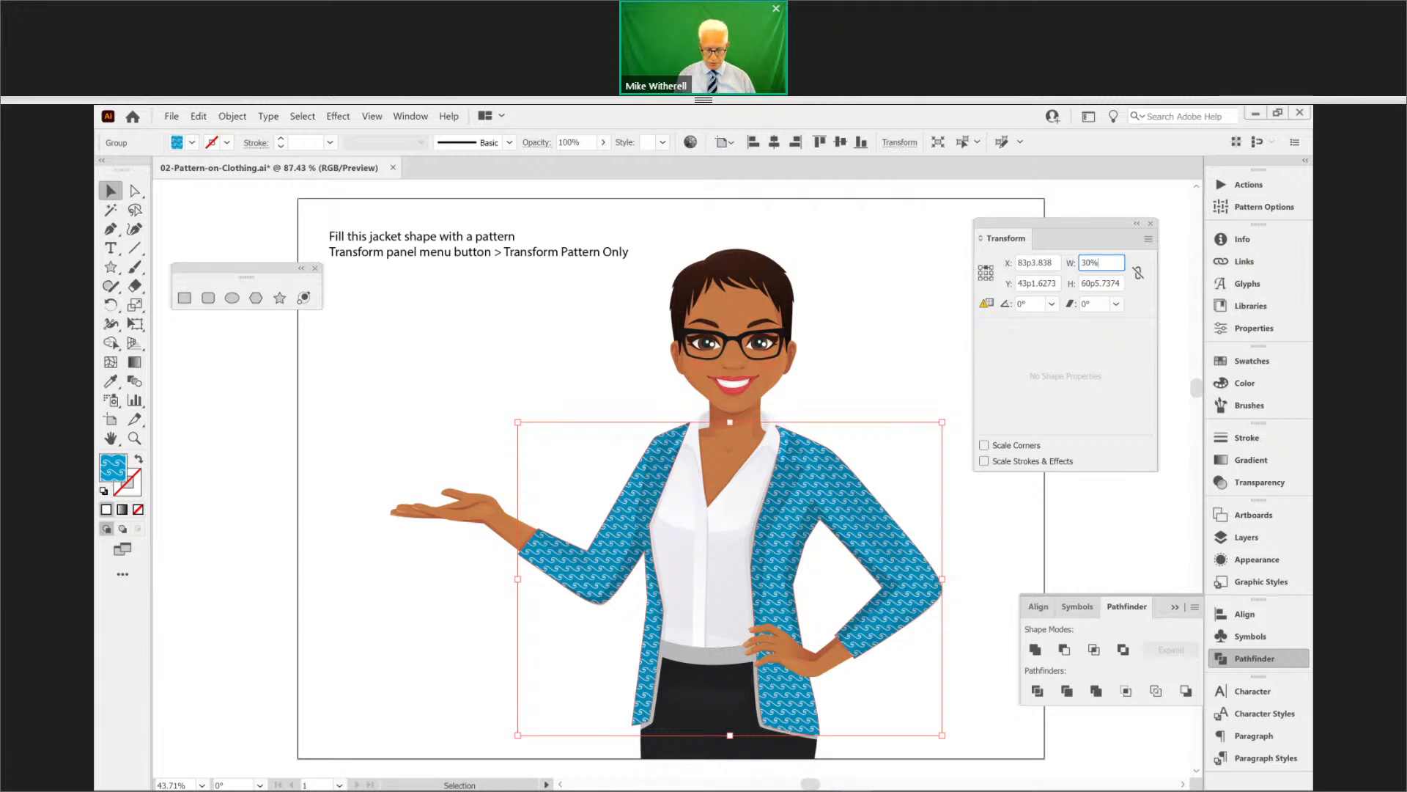
type("0%")
key("Return")
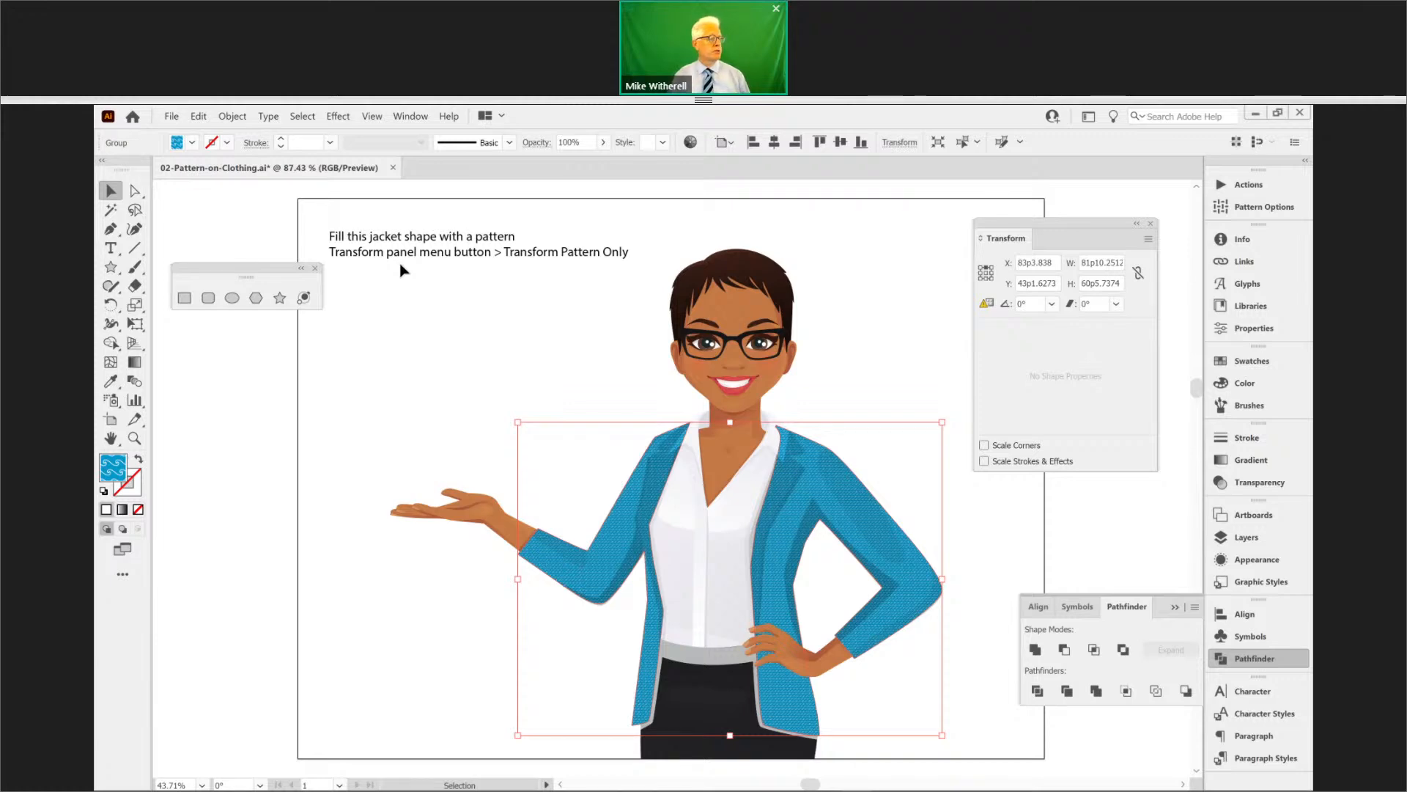
- Deselect the jacket and close 02-Pattern-on-Clothing.ai without saving the changes
left_click(664, 302)
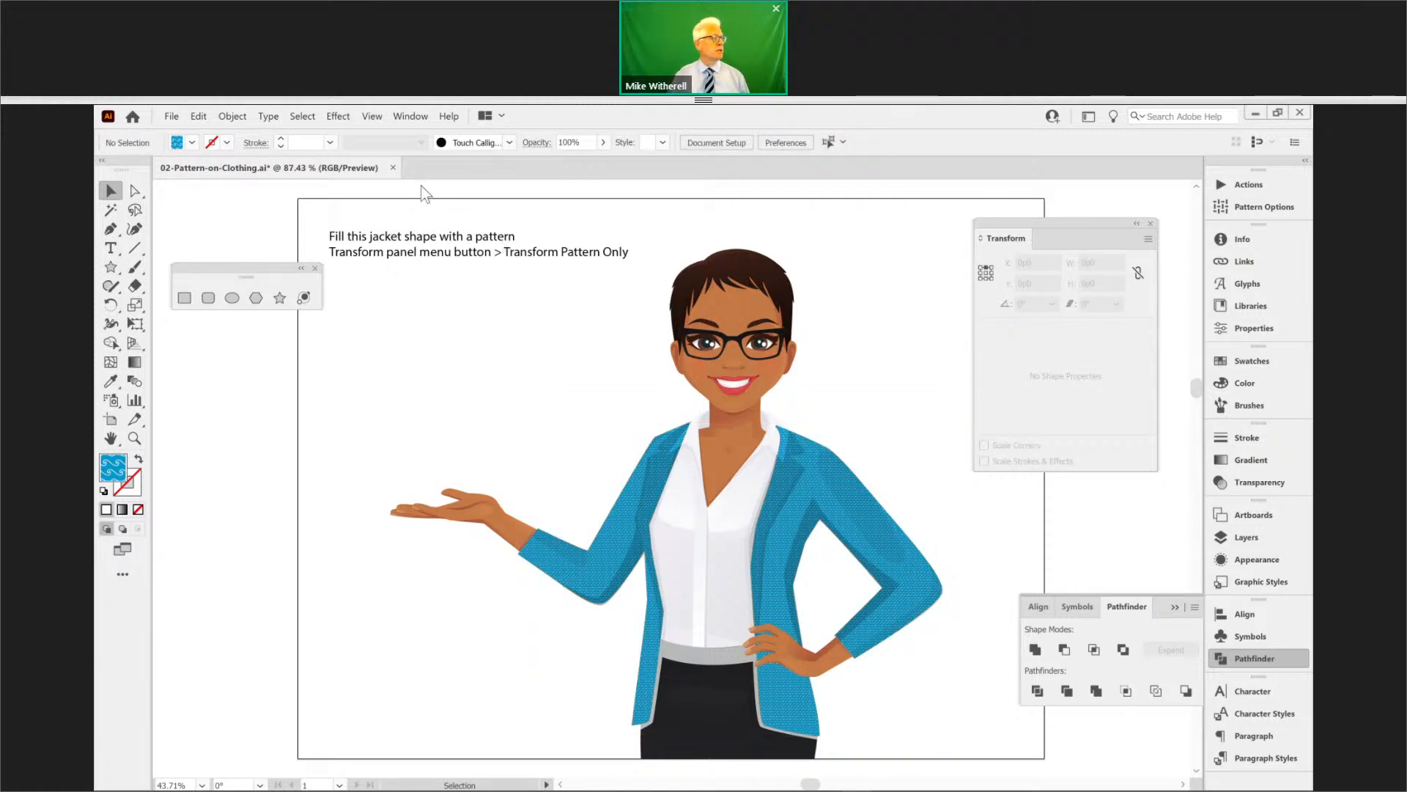
left_click(392, 168)
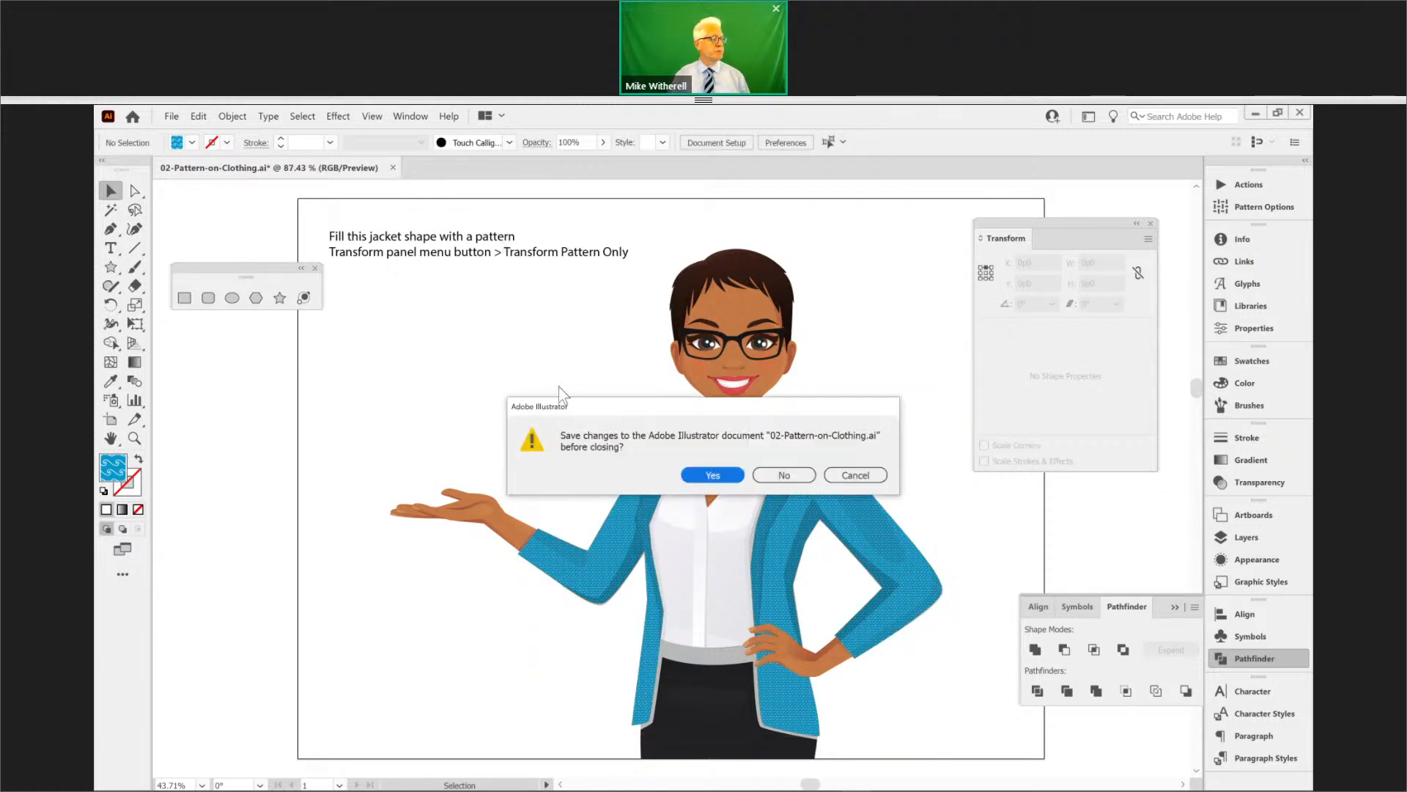
left_click(777, 473)
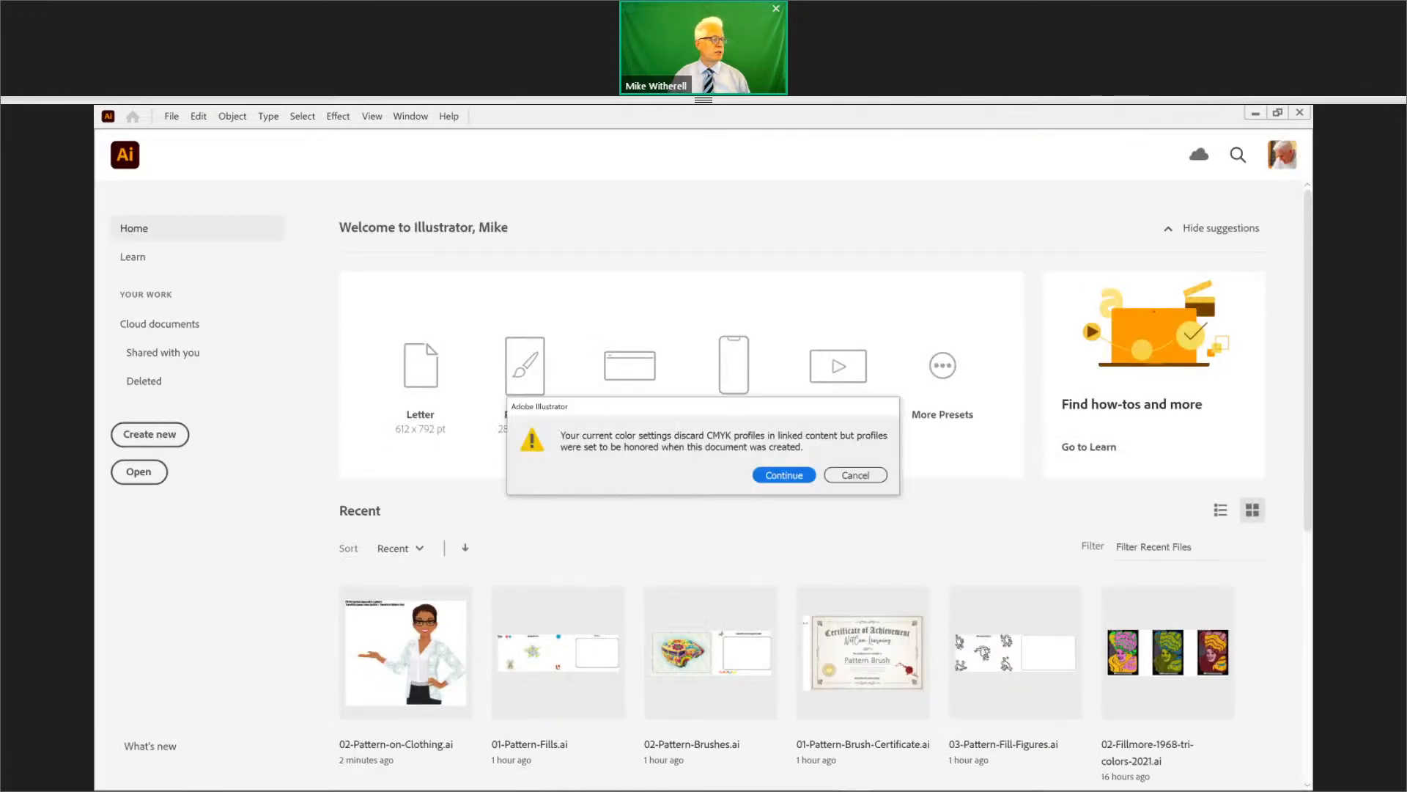
- Open 03-Pattern-Fill-Figures.ai, continuing past the colour profile warning, and return the floating Transform panel to the dock
left_click(798, 476)
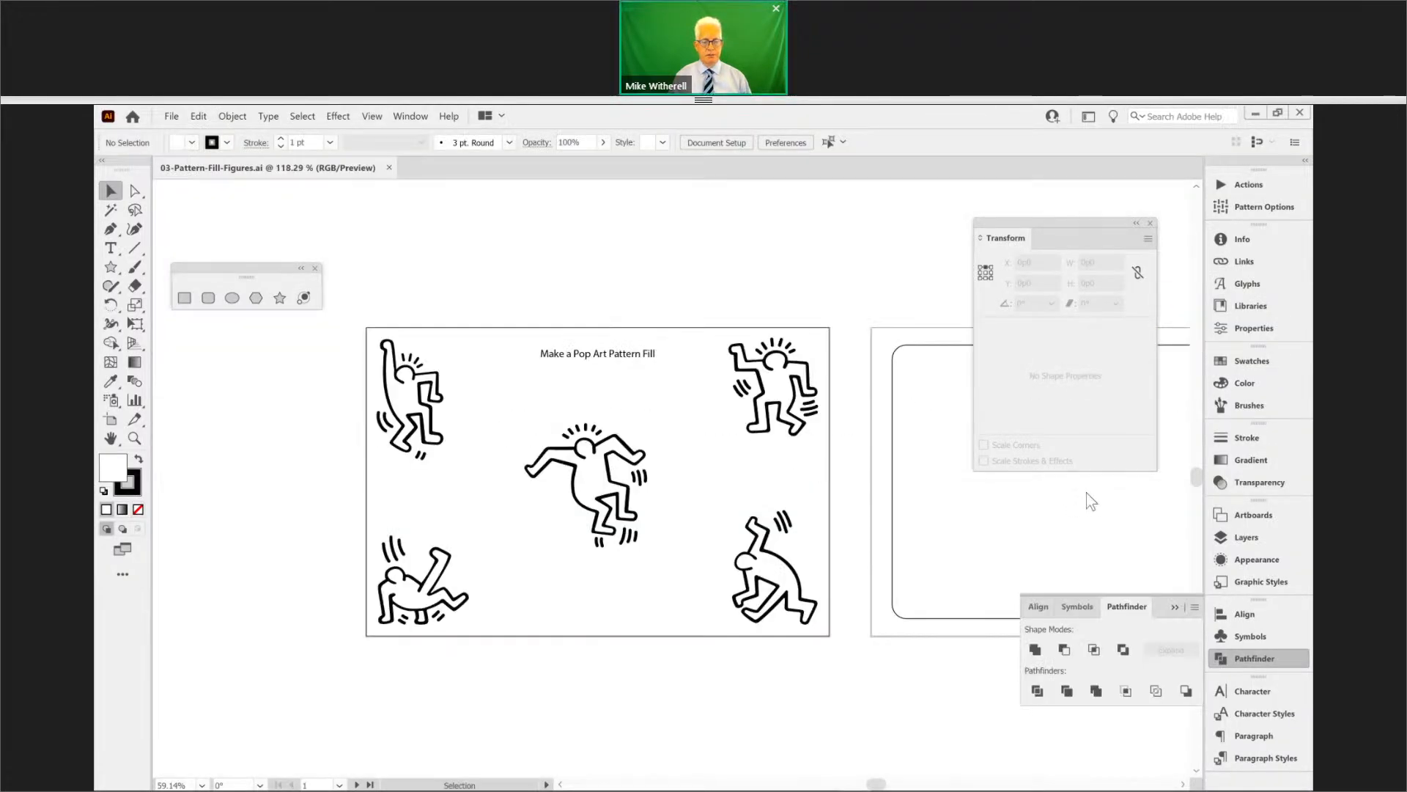
left_click_drag(1086, 491, 1244, 623)
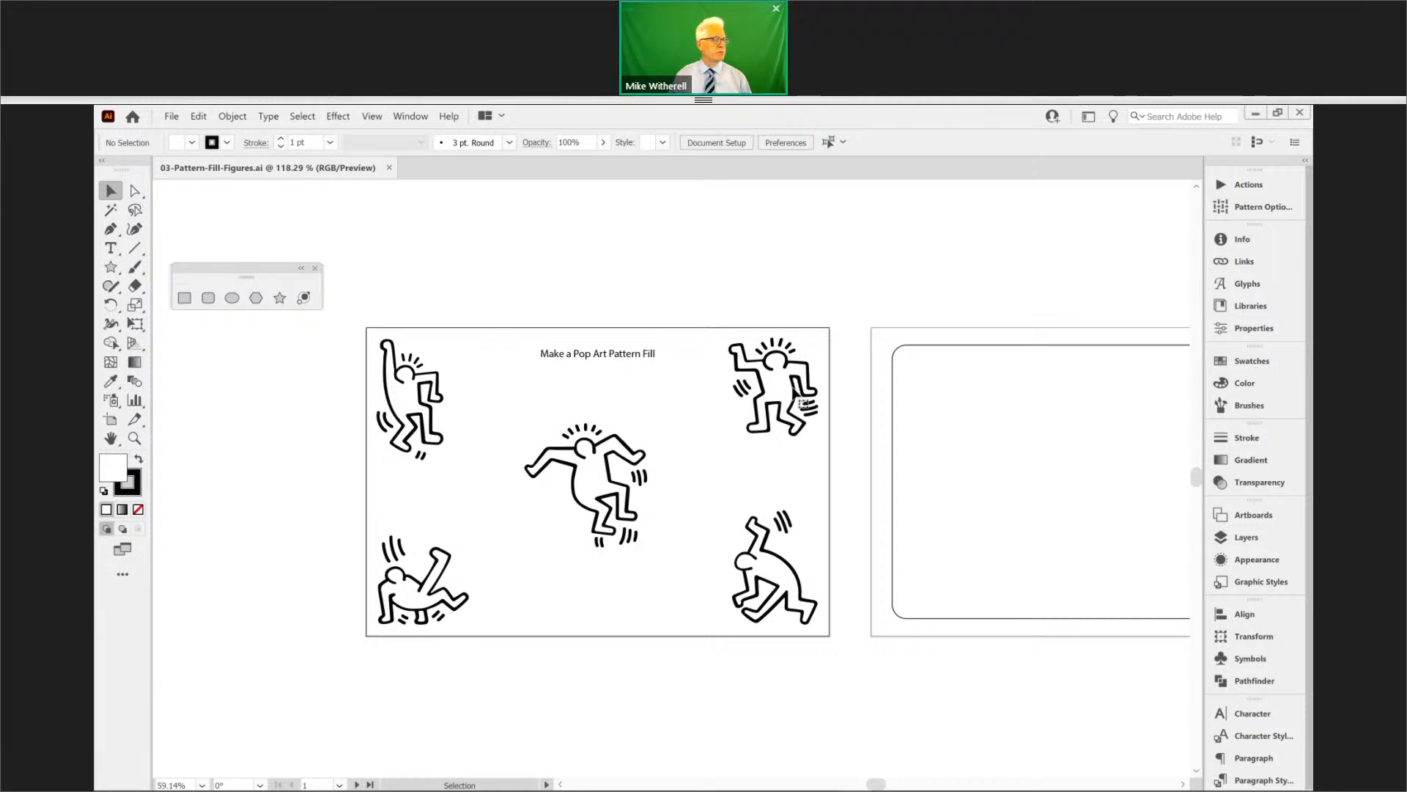
- Gather the four corner dancing figures closely around the central figure, checking their outlines while arranging them
left_click_drag(804, 403, 680, 397)
left_click_drag(784, 560, 706, 523)
key("ctrl")
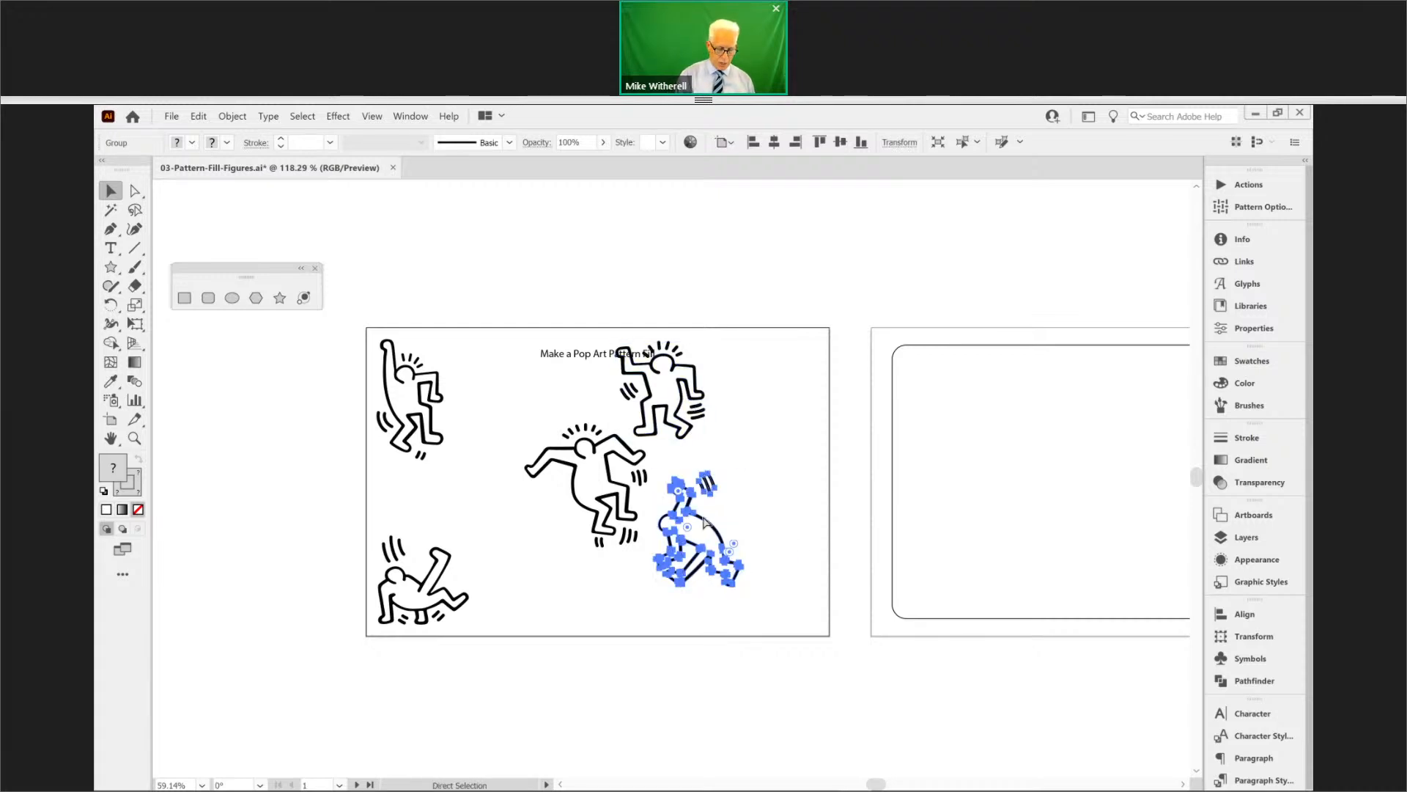
key("ctrl+y")
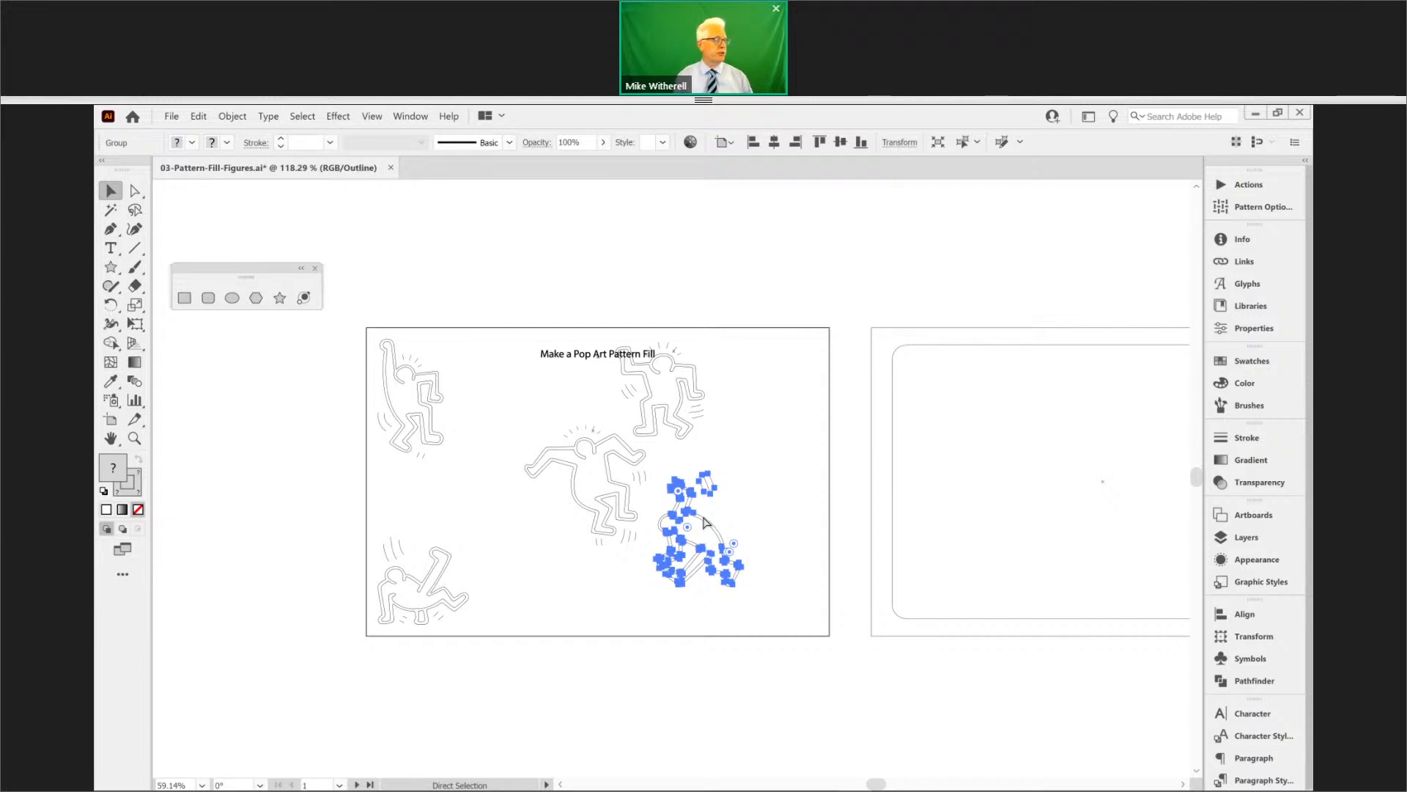
key("ctrl+y")
left_click_drag(702, 519, 696, 496)
left_click_drag(422, 591, 536, 529)
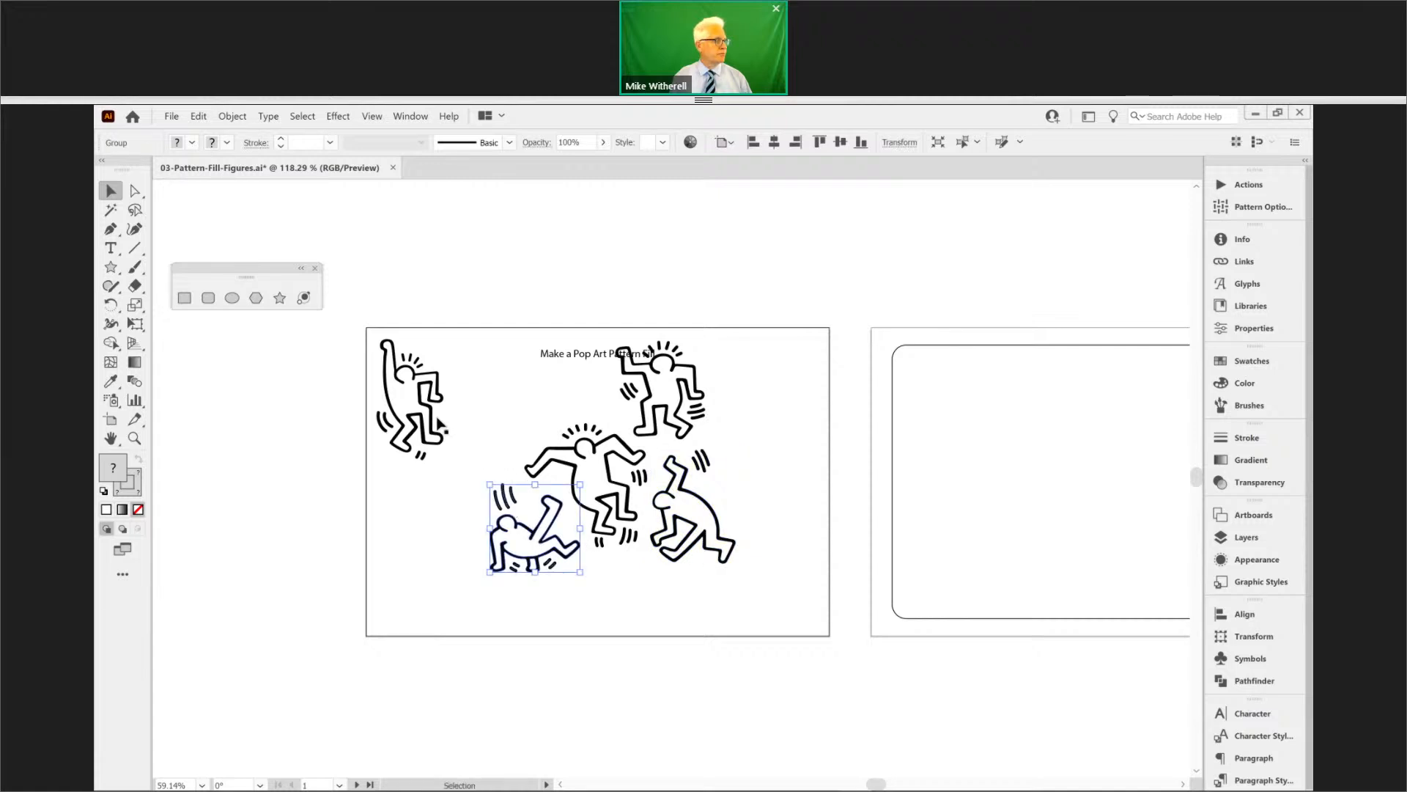
left_click_drag(426, 412, 577, 379)
- Select all five dancing figures and add them to the Swatches panel as a new pattern swatch
mouse_move(684, 557)
left_mouse_down()
mouse_move(757, 531)
mouse_move(791, 557)
left_mouse_up()
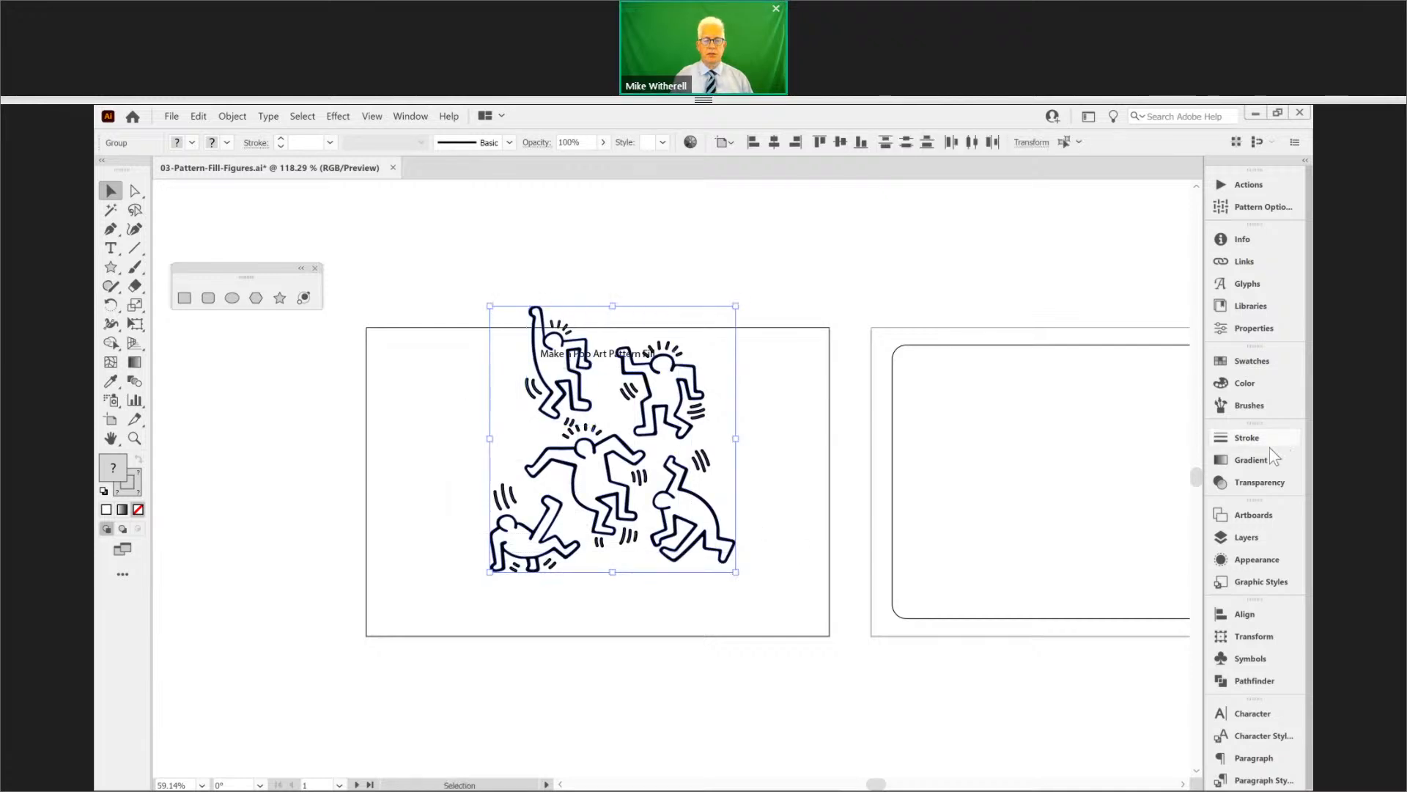
left_click(1237, 358)
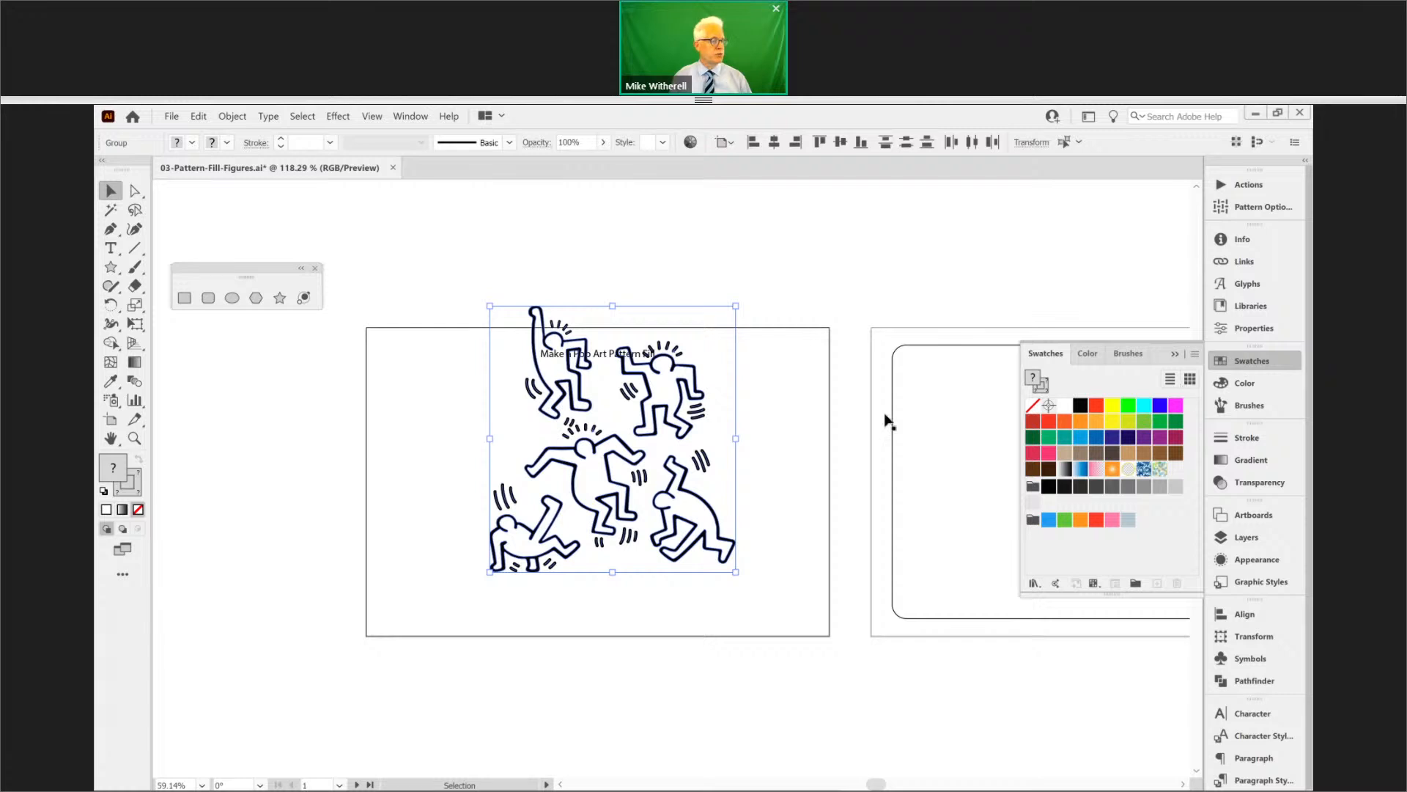
left_click_drag(696, 504, 1122, 553)
left_click(848, 508)
left_click_drag(858, 476, 516, 490)
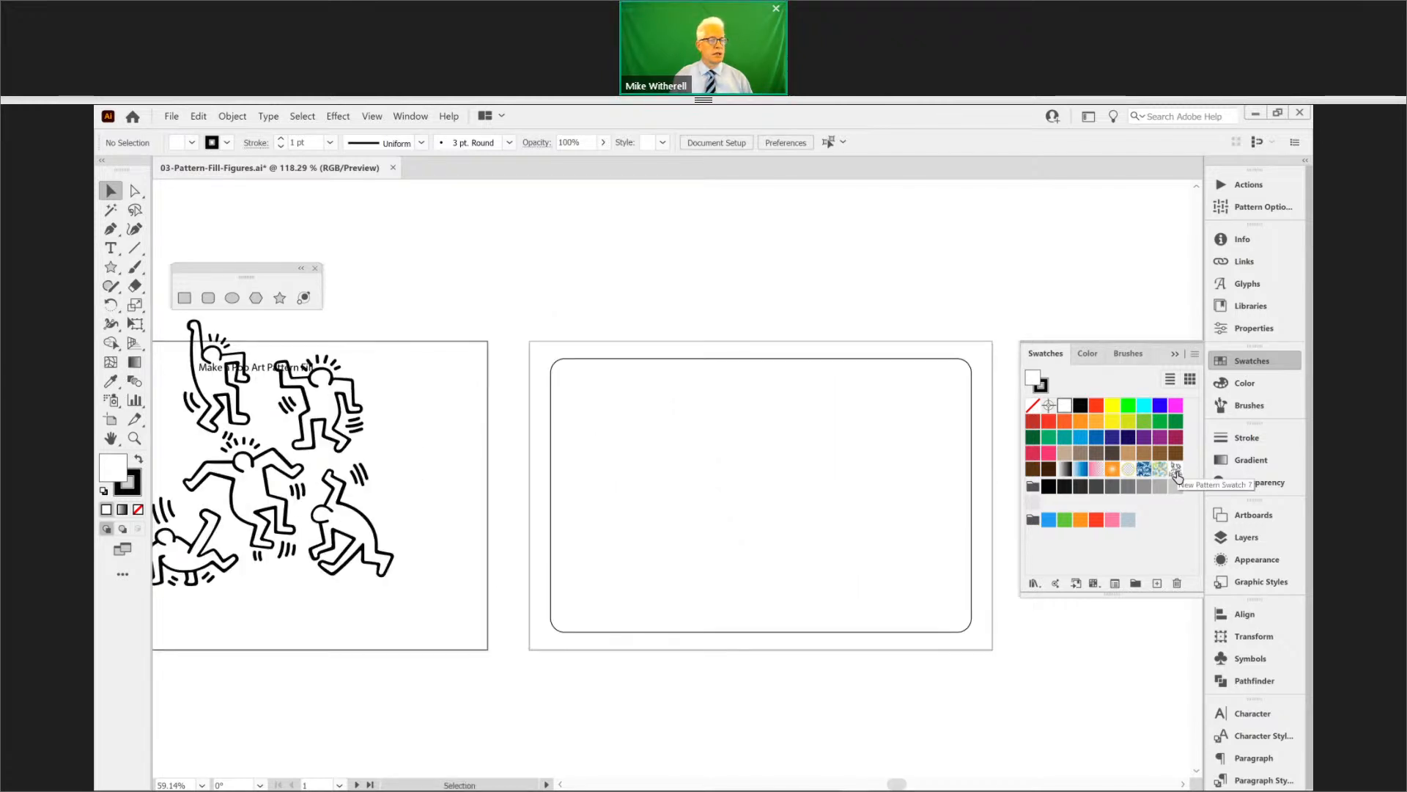
- Open the new dancing-figures pattern swatch for editing and narrow its tile width to about 30p4
left_click(1176, 469)
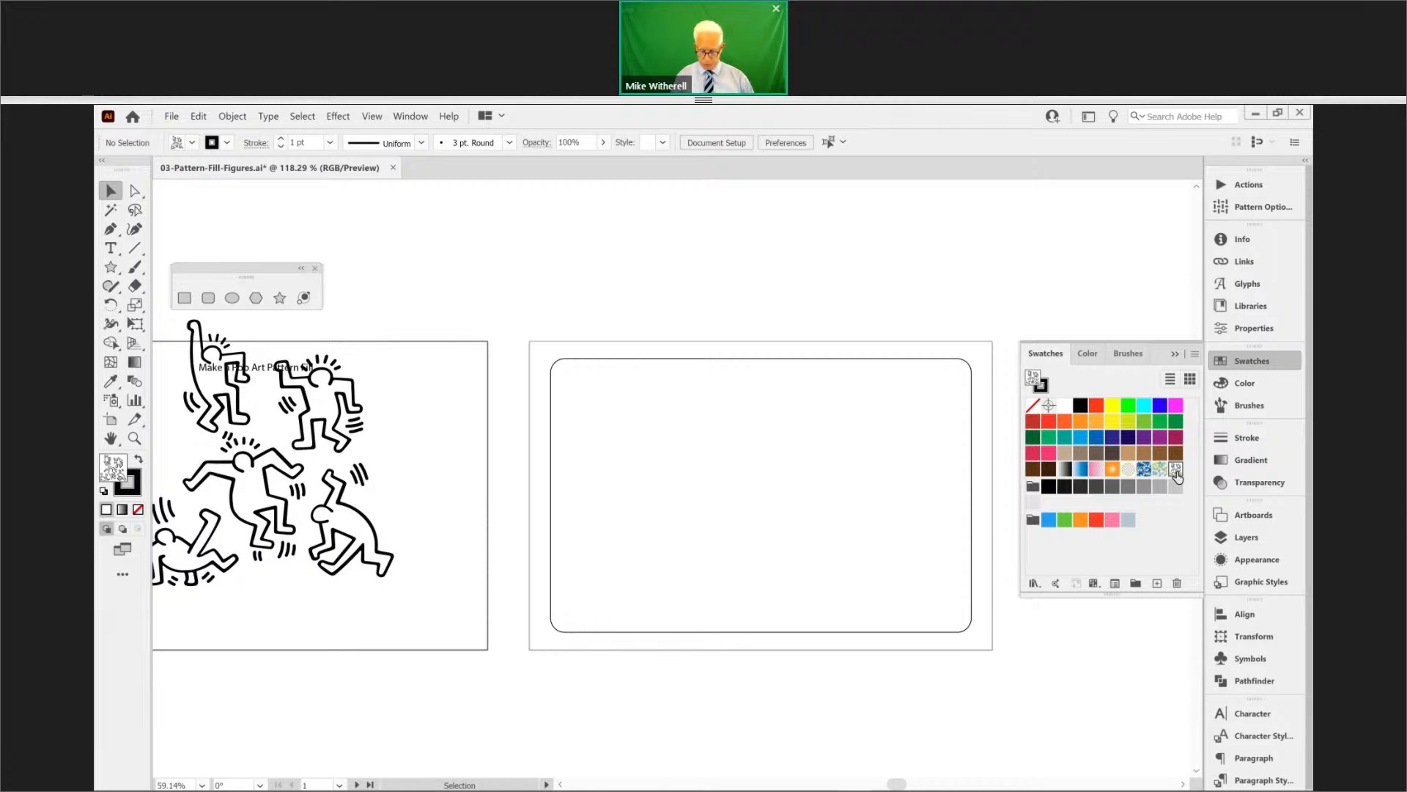
double_click(1176, 473)
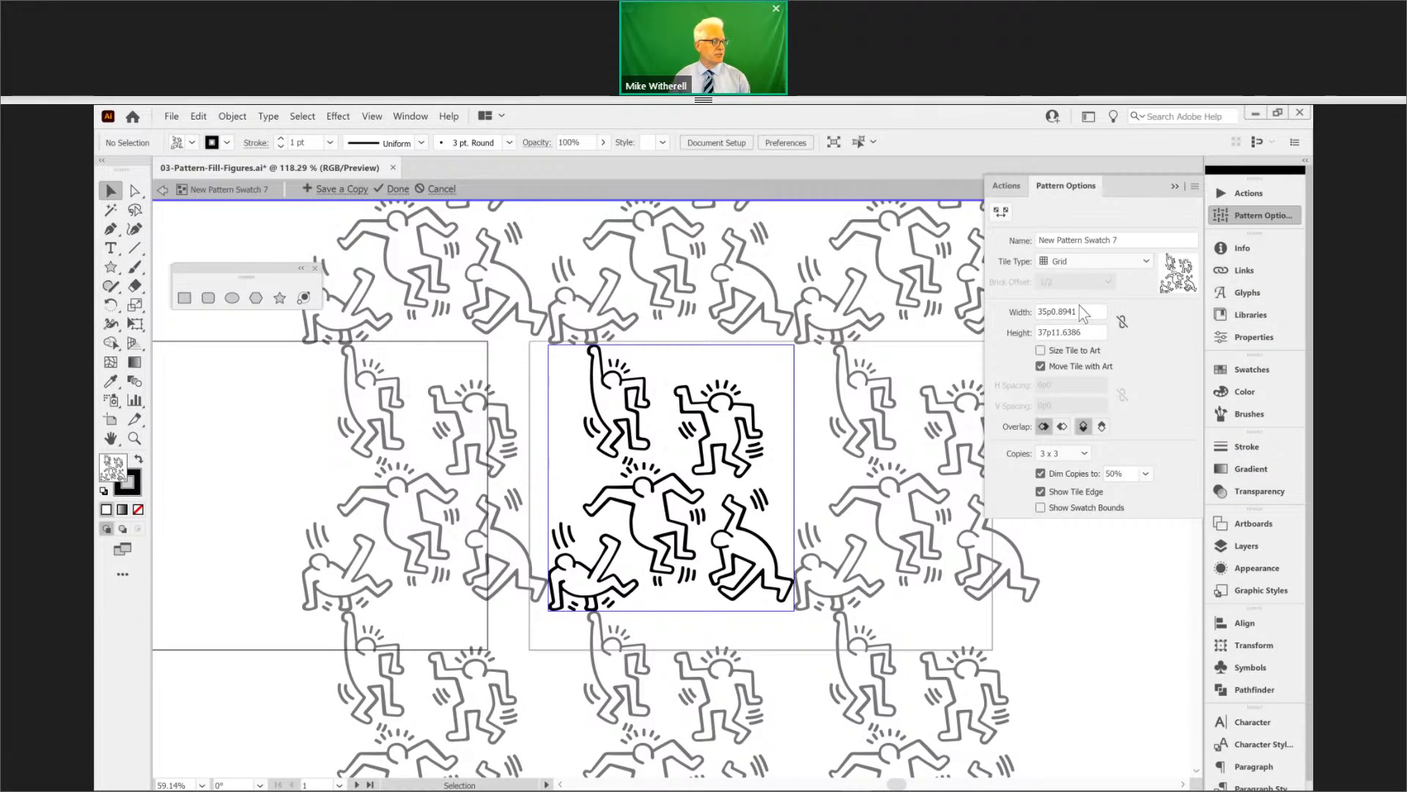
left_click(1078, 312)
key("Down")
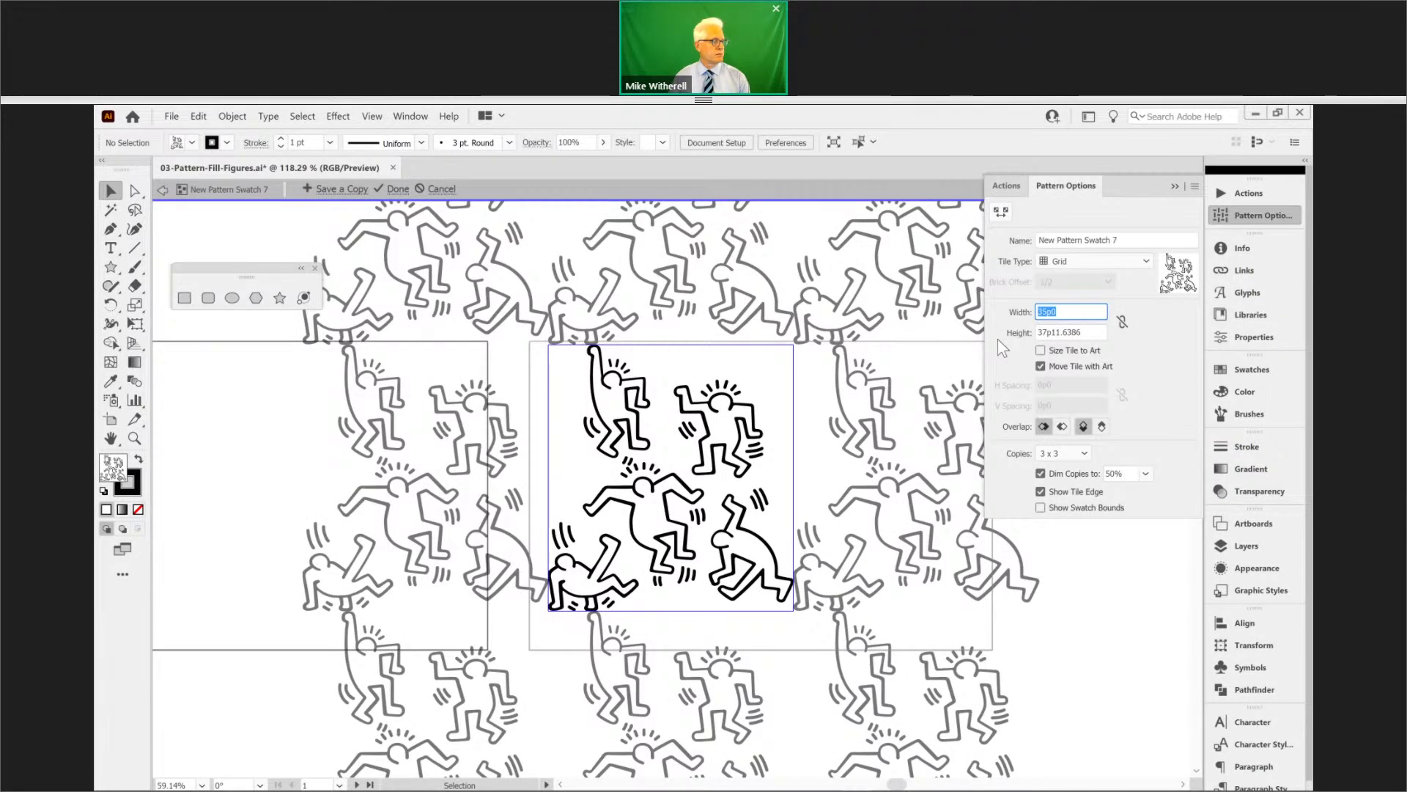
key("Down")
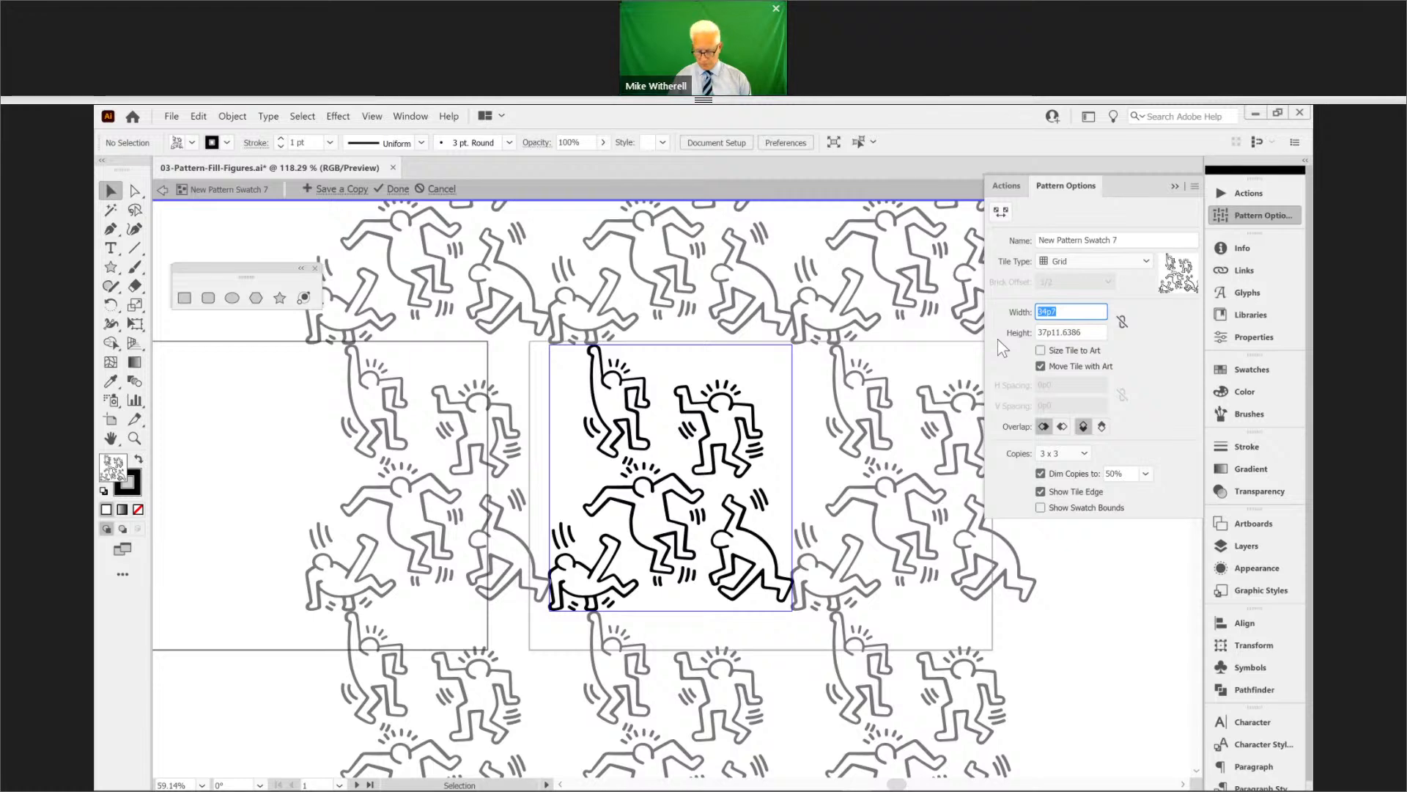
key("Down")
key("Down")
key("Down")
key("Down")
key("Down")
key("Down")
key("Down")
key("Down")
key("Down")
key("Down")
key("Down")
key("Down")
key("Down")
key("Down")
key("Down")
key("Down")
key("Down")
key("Down")
key("Down")
key("Down")
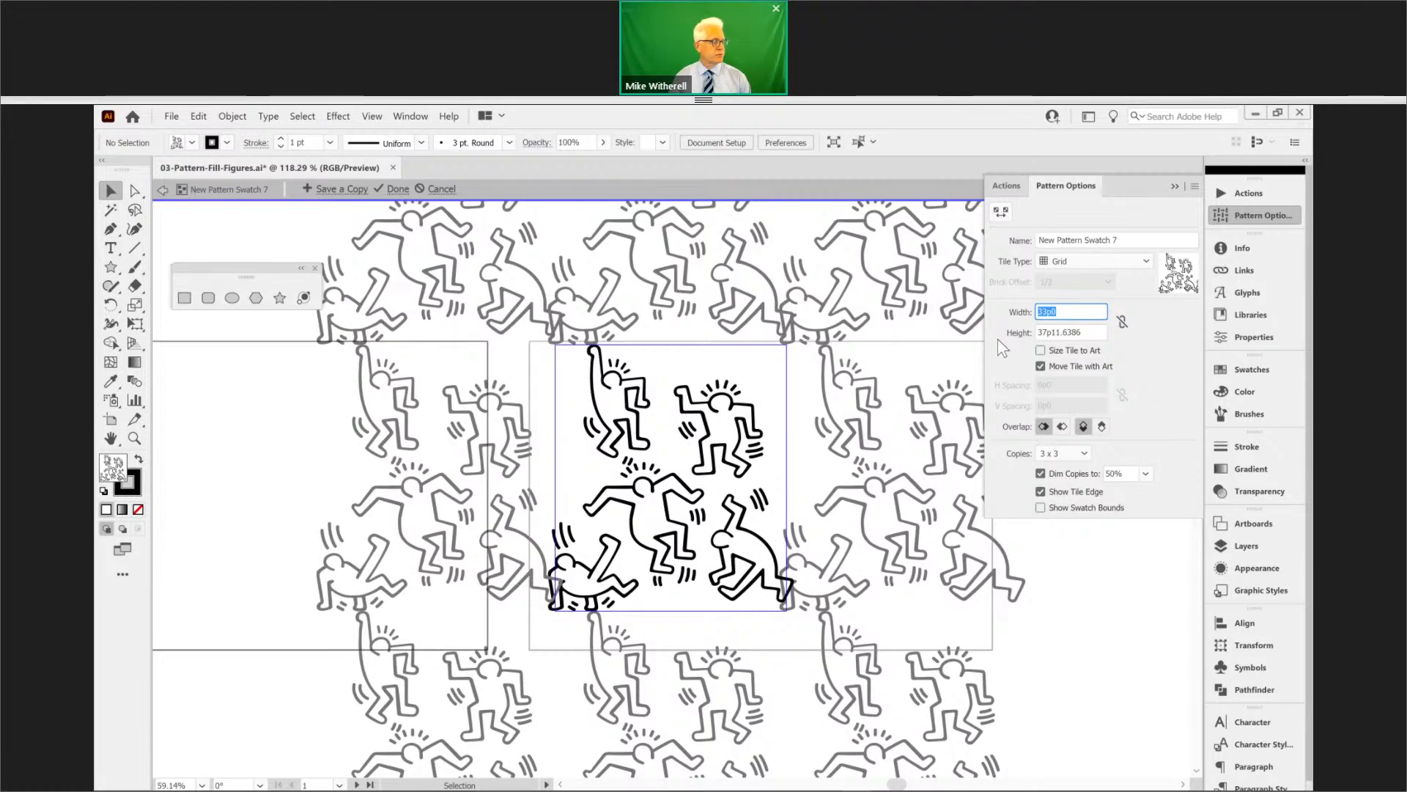
double_click(1038, 310)
key("Left")
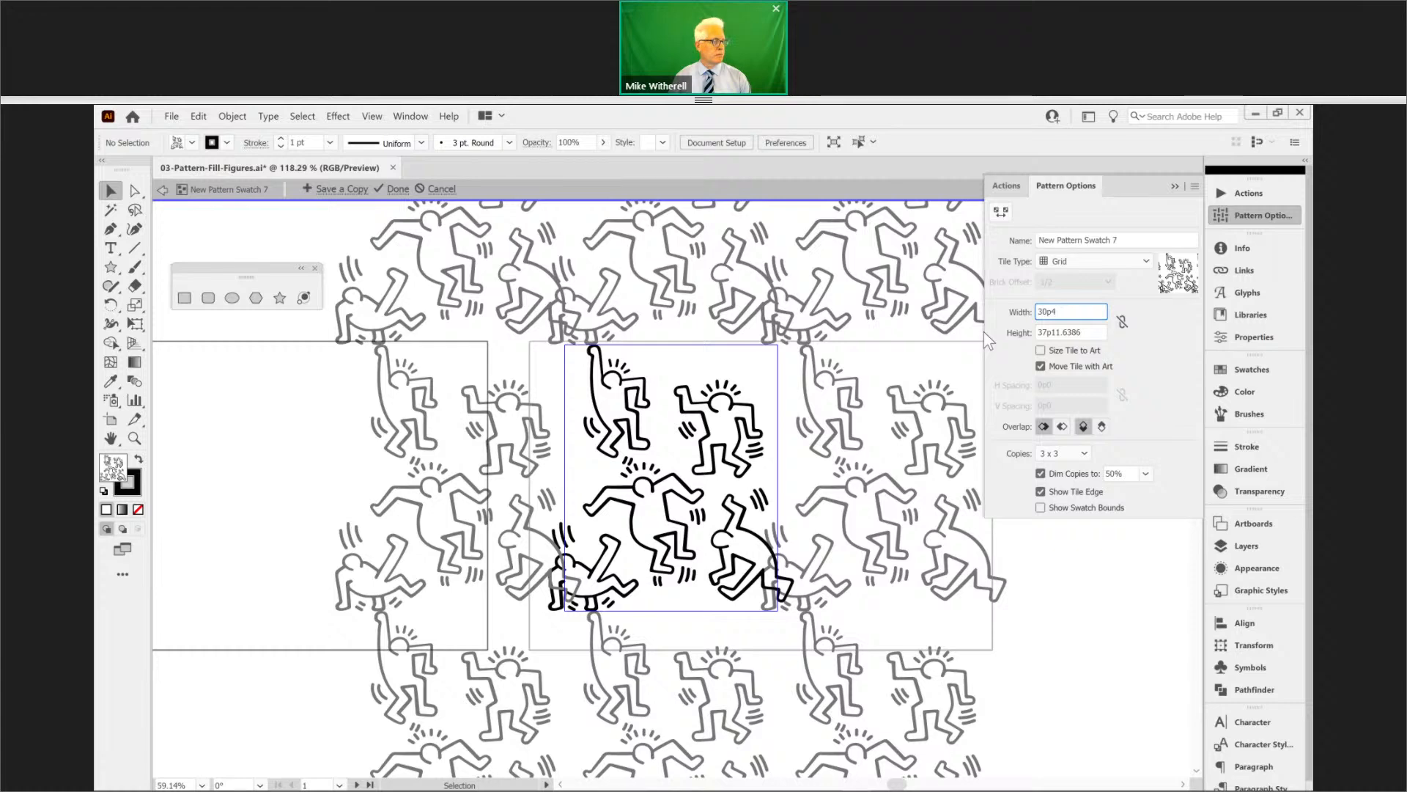
- Widen the dancing-figures pattern tile to a width of 37p4
key("Up")
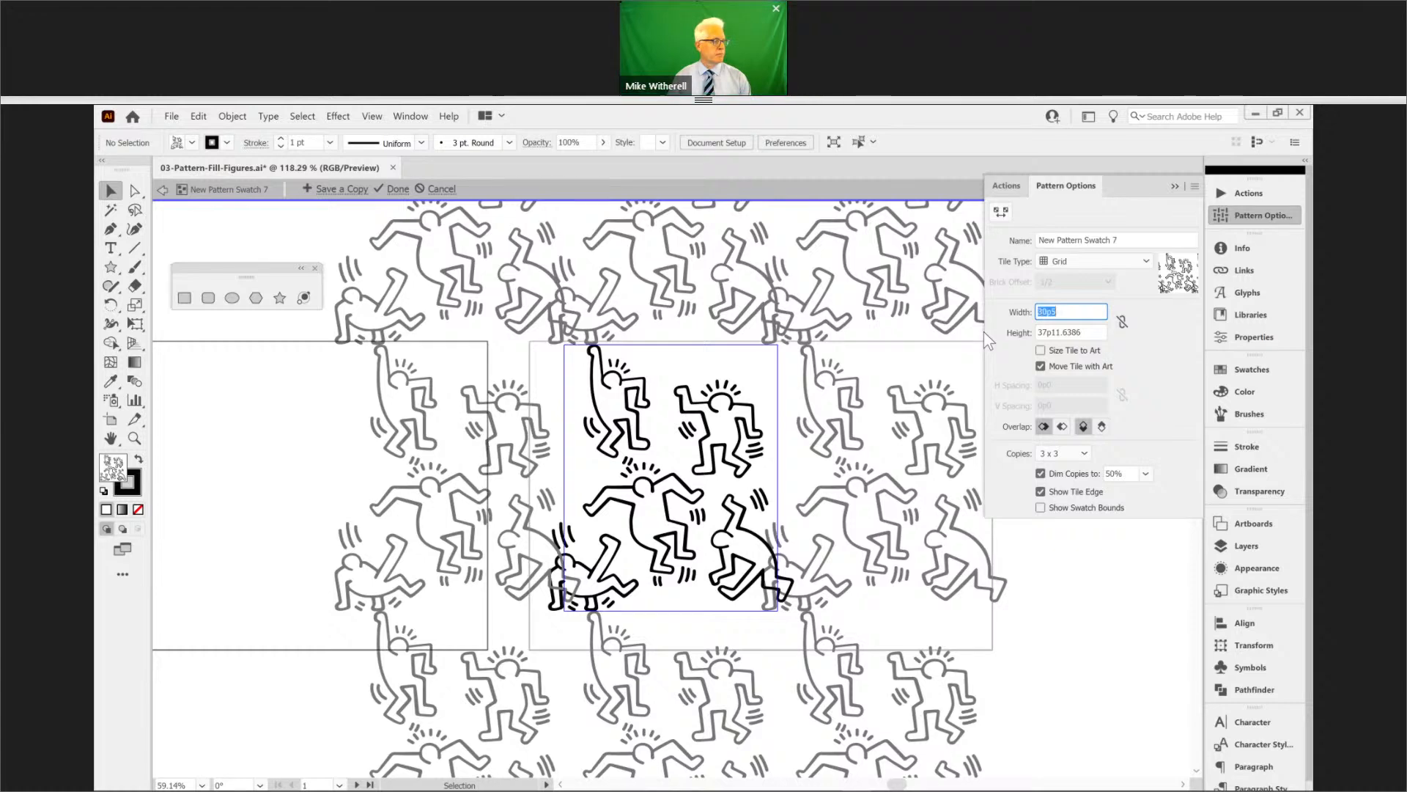
key("Up")
key("Up")
key("Up")
key("Up")
key("Up")
key("Up")
key("Up")
key("Up")
key("Up")
key("Up")
key("Up")
key("Up")
key("Up")
key("Up")
key("Up")
key("Up")
key("Up")
key("Up")
key("Up")
key("Up")
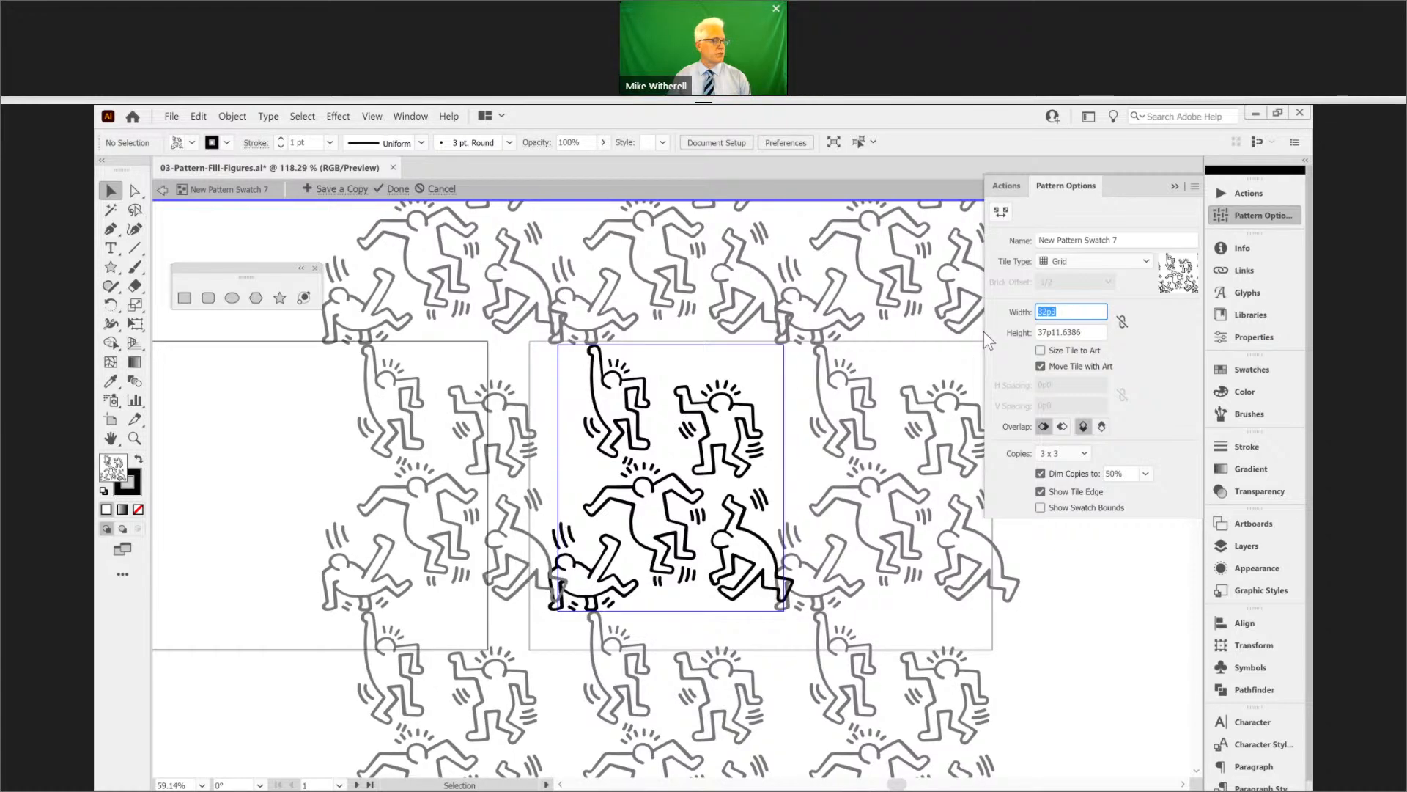
key("Up")
key("Up")
key("Up")
key("Up")
key("Up")
key("Up")
key("Up")
key("Up")
key("Up")
key("Up")
key("Up")
key("Up")
key("Up")
key("Up")
key("Up")
key("Up")
key("Up")
key("Up")
key("Up")
key("Up")
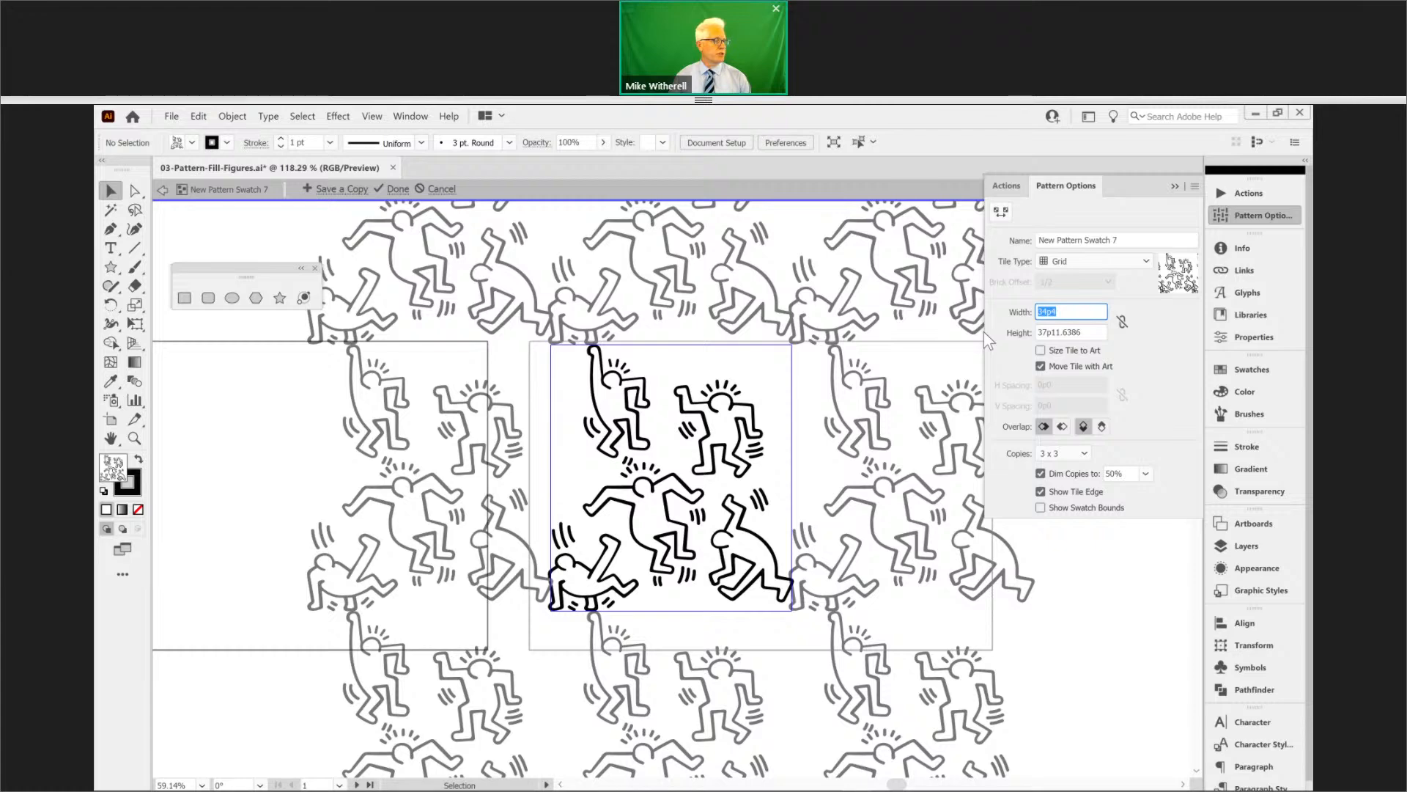
key("Up")
key("Up")
key("Up")
key("Up")
key("Up")
key("Up")
key("Up")
key("Up")
key("Up")
key("Up")
key("Up")
key("Up")
key("Up")
key("Up")
key("Up")
key("Up")
key("Up")
key("Up")
key("Up")
key("Up")
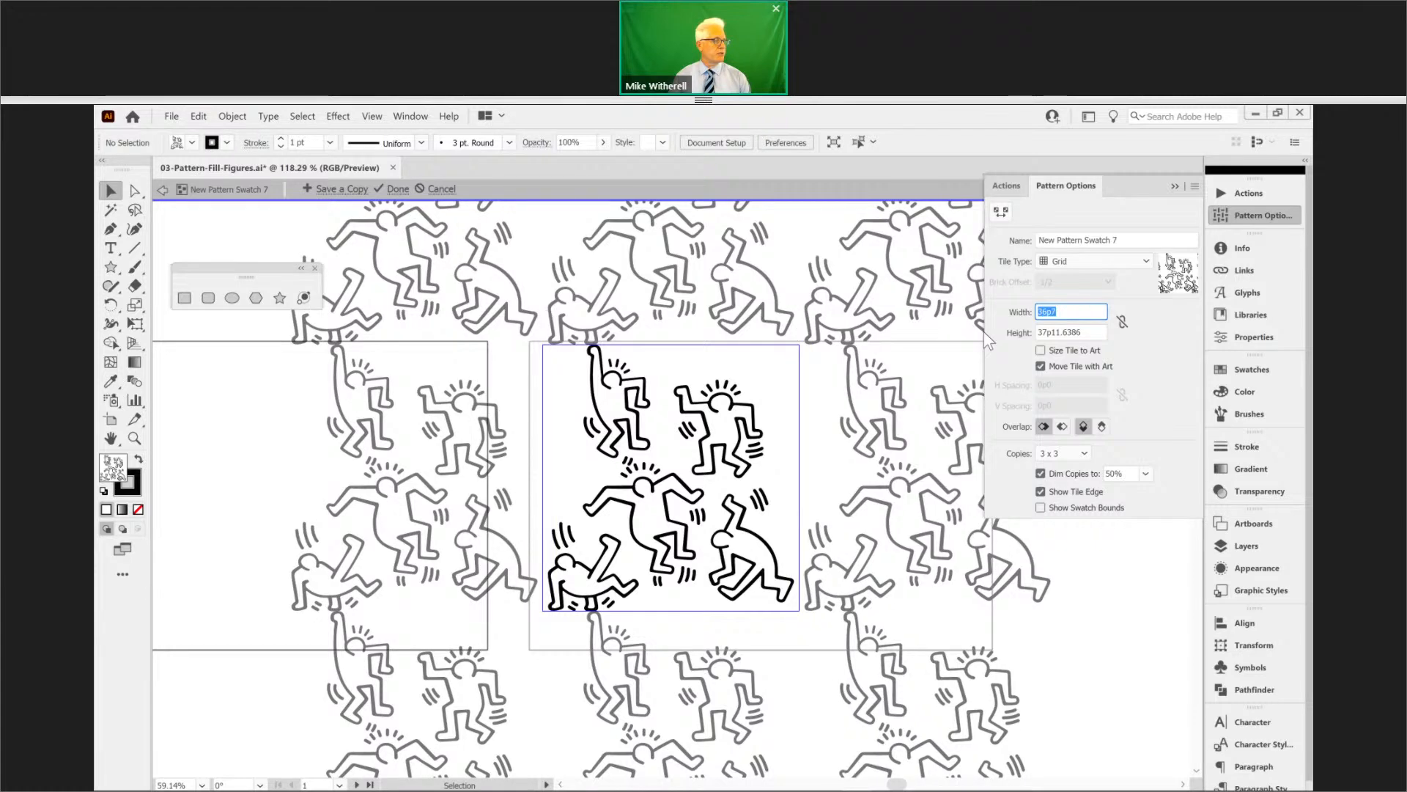
key("Up")
key("Up")
key("Up")
key("Up")
key("Up")
key("Up")
key("Up")
key("Up")
key("Up")
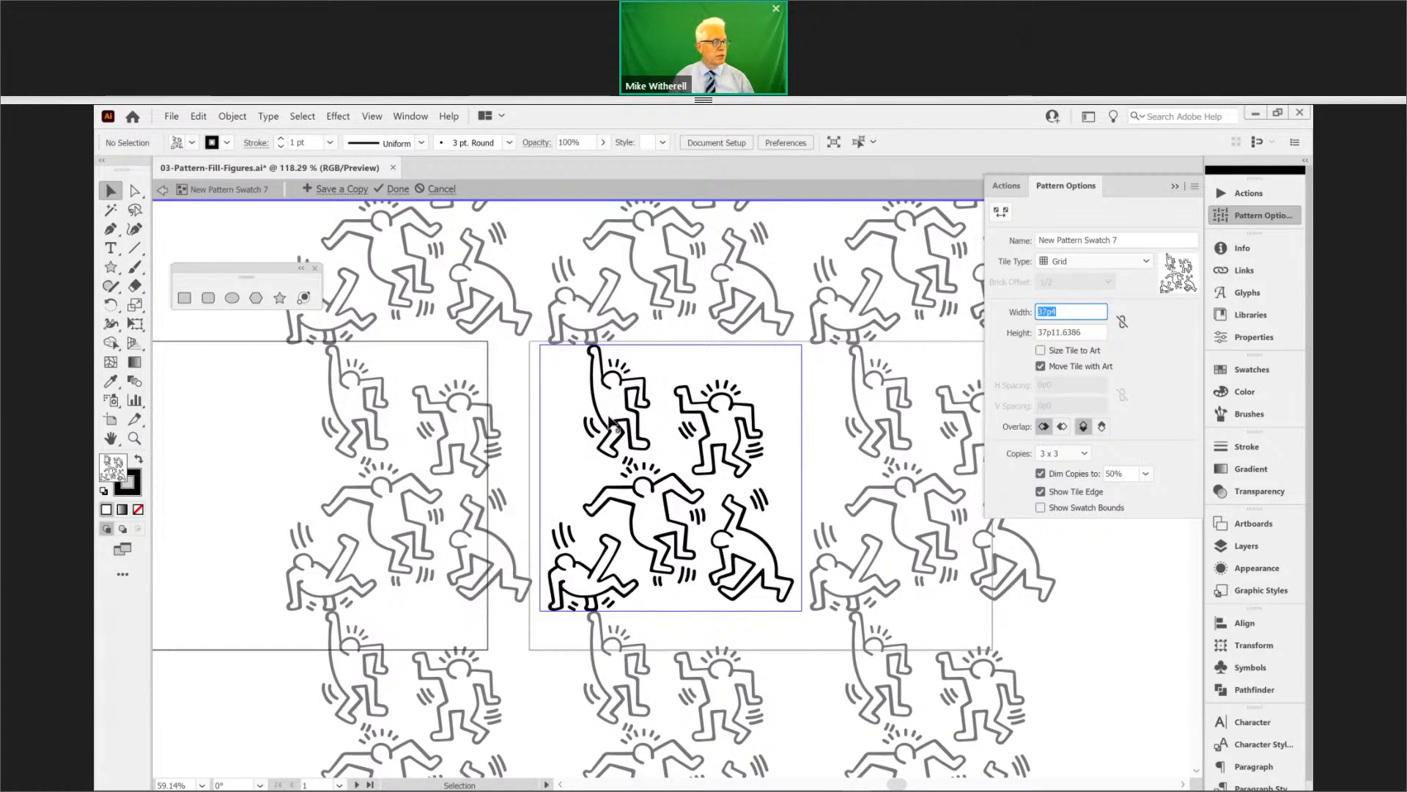
- Duplicate the raised-arm figure at the tile's upper right and place the copy across the tile's left edge, beside the upper-left figure
left_click(750, 433)
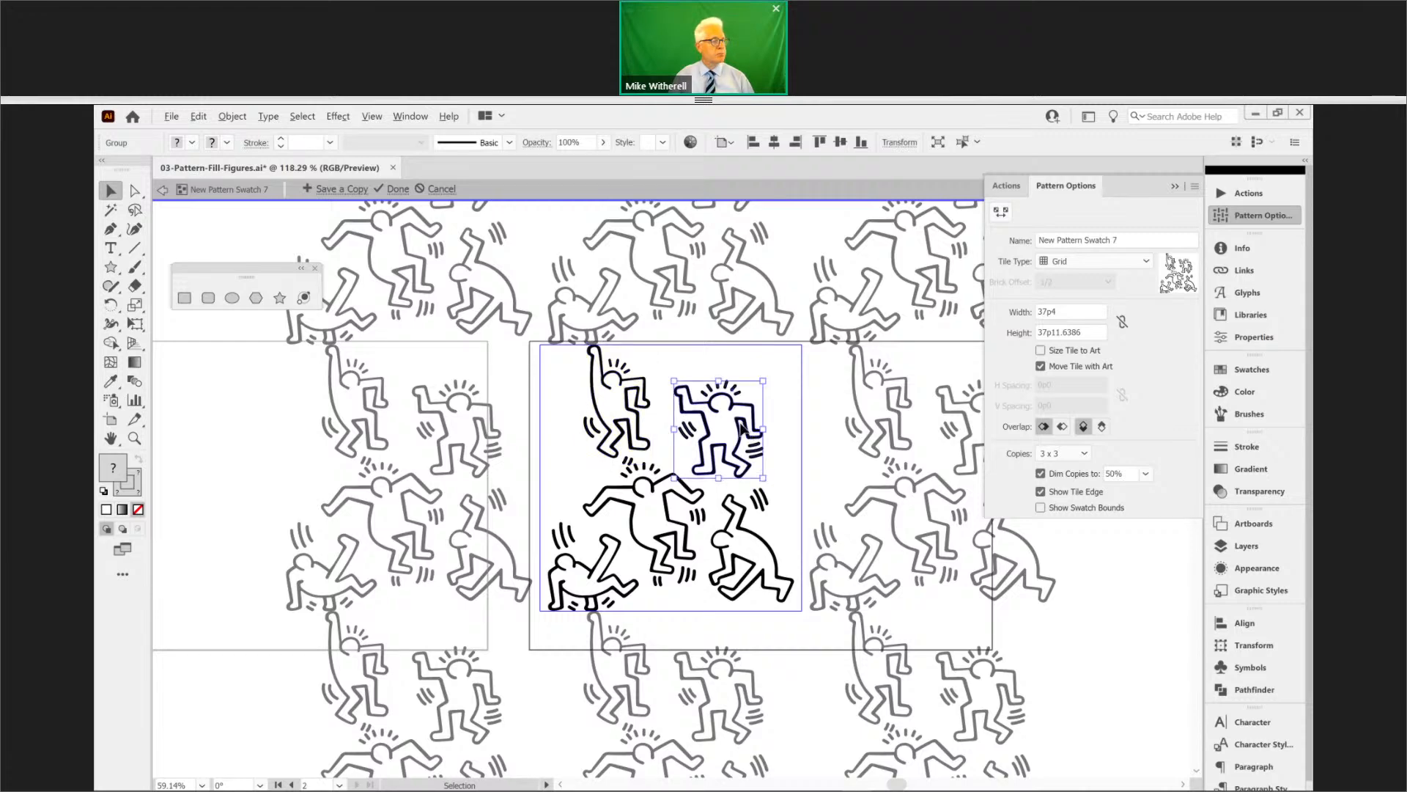
left_click_drag(742, 428, 564, 440)
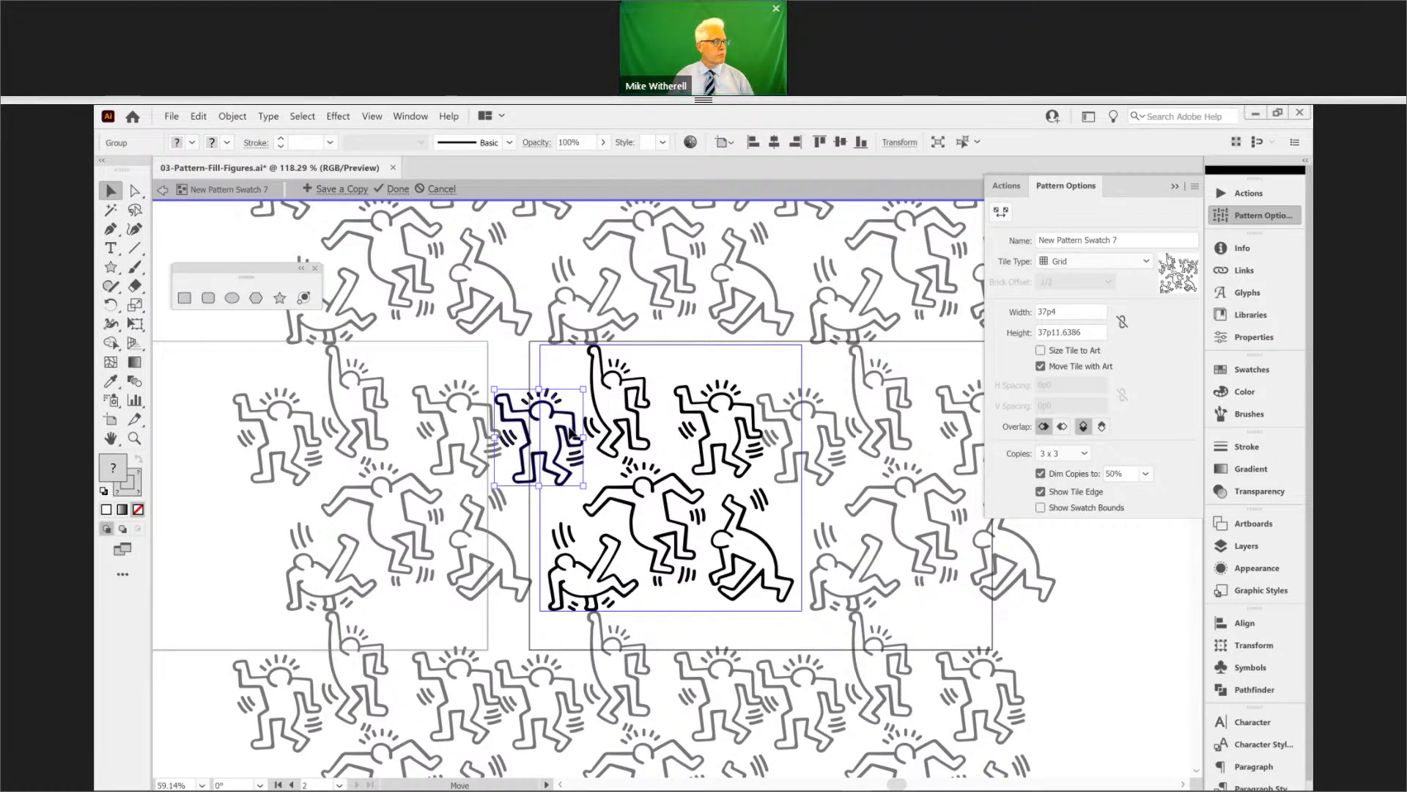
left_click_drag(571, 433, 570, 448)
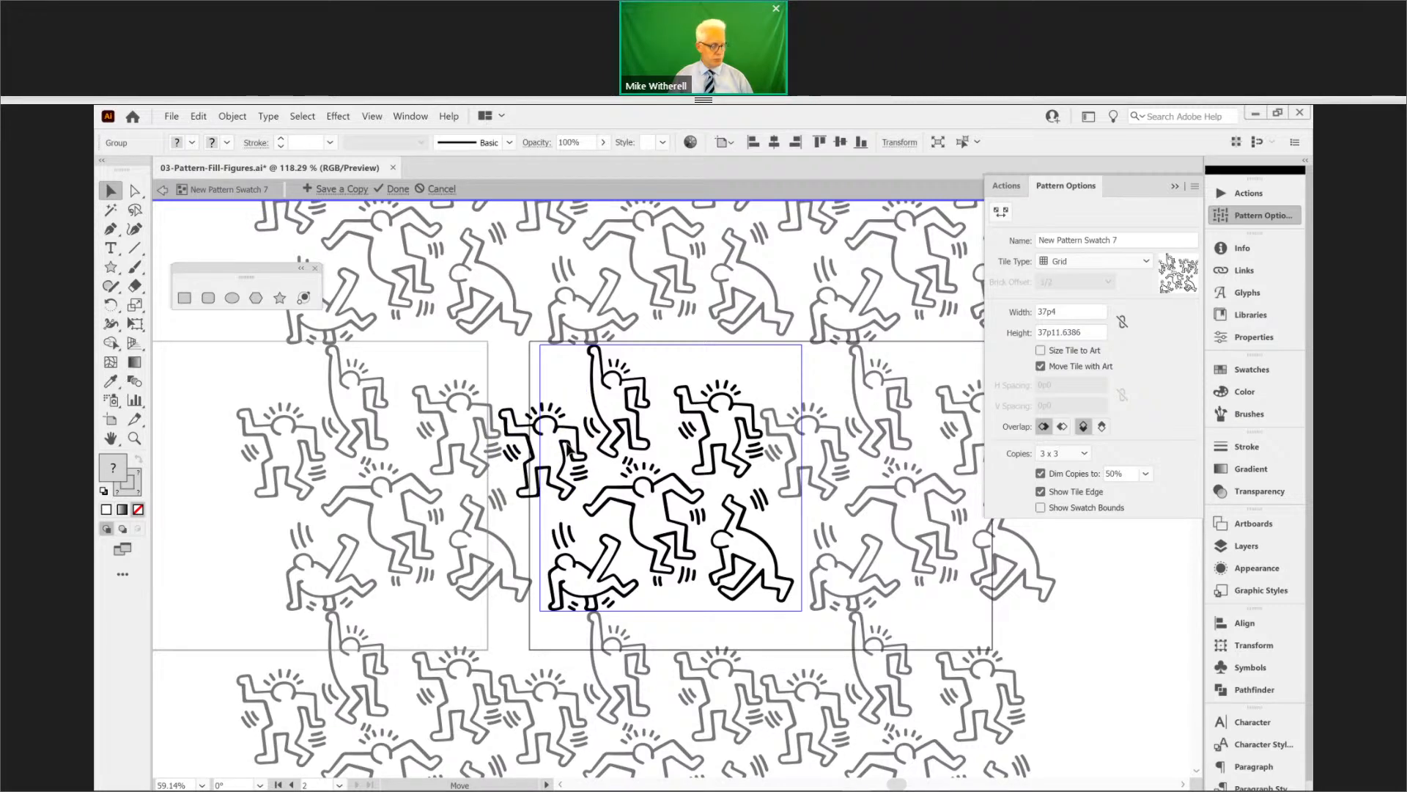
- Duplicate the crouching figure into the tile's upper-right corner and scale the copy down to roughly half size
left_click(743, 564)
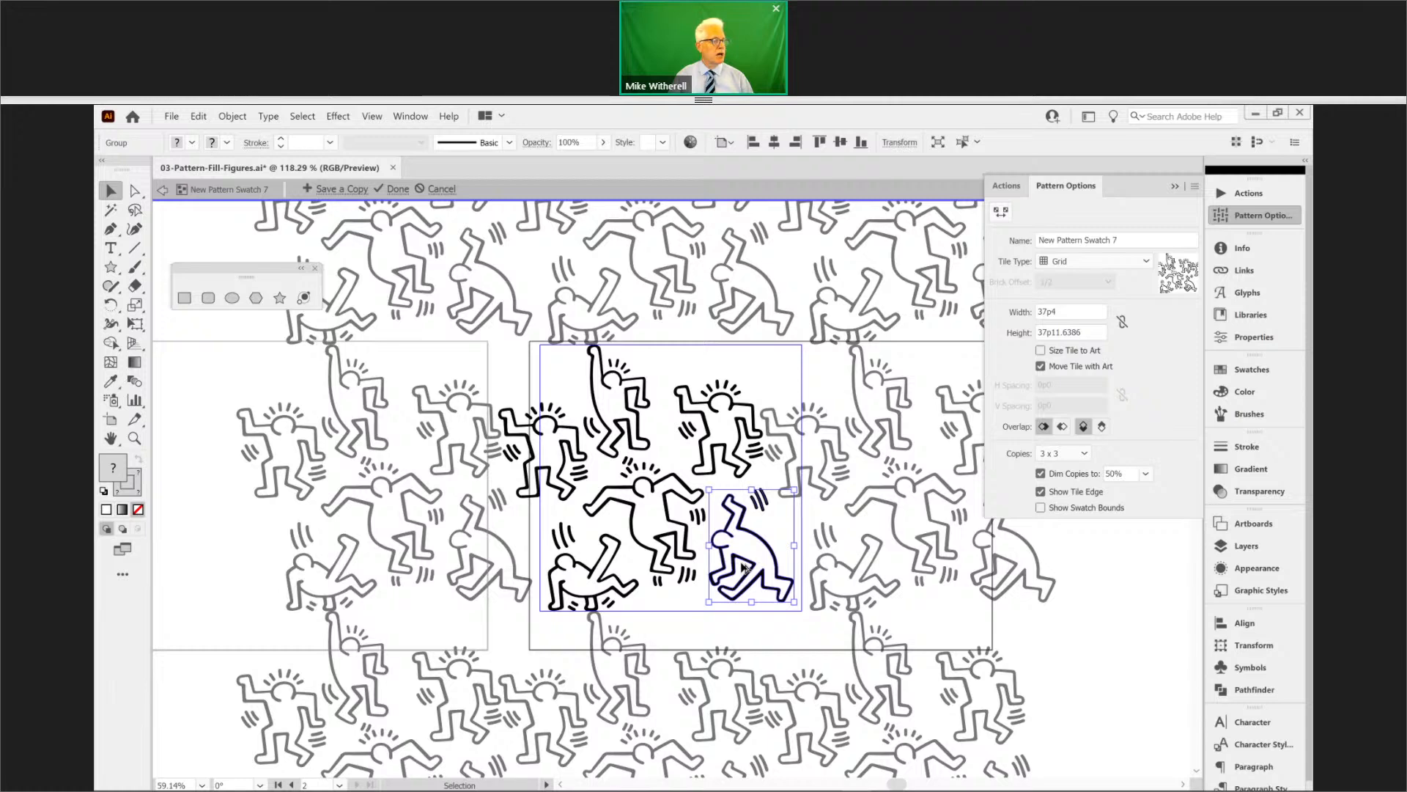
mouse_move(743, 568)
left_mouse_down("alt")
mouse_move(702, 338)
mouse_move(751, 345)
mouse_move(768, 397)
left_mouse_up("alt")
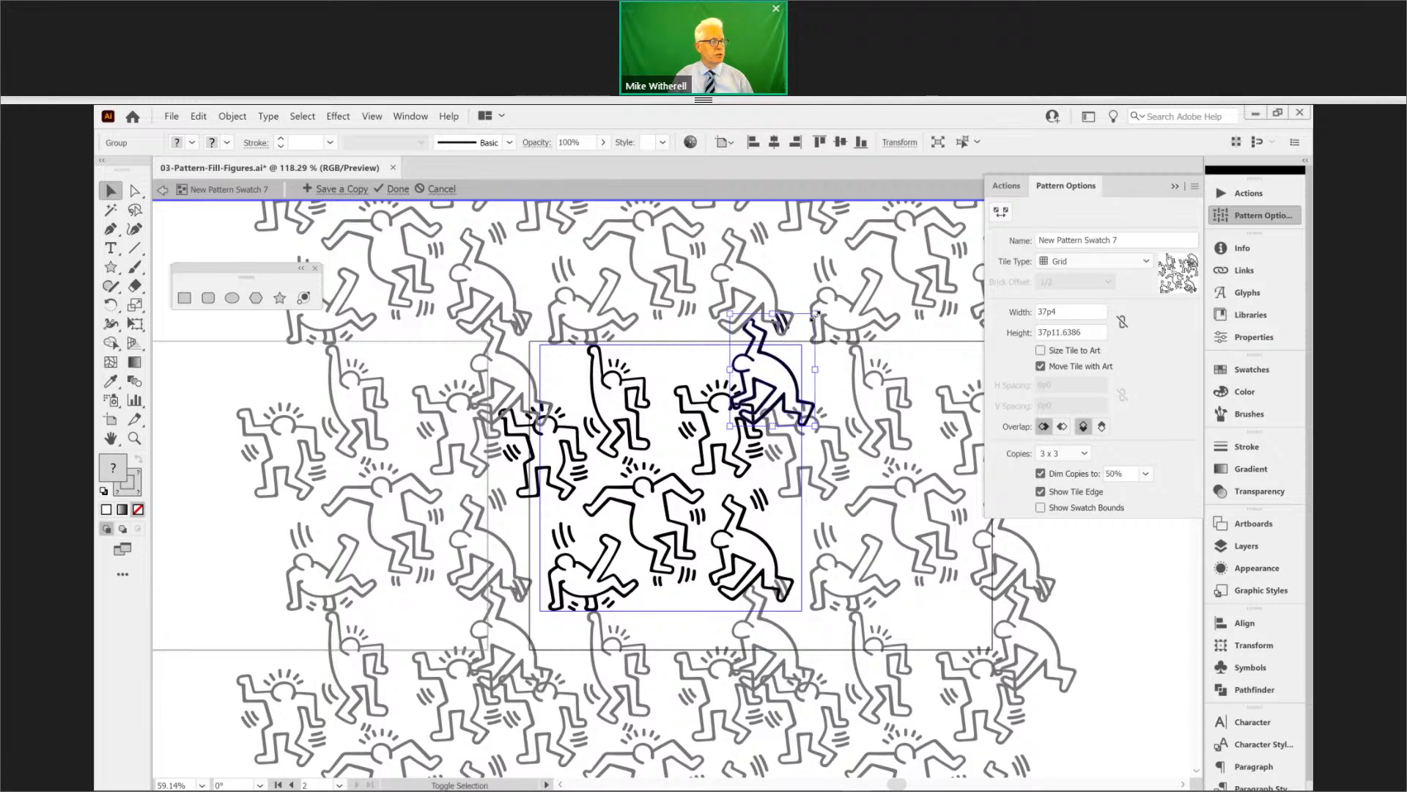
left_click_drag(812, 317, 774, 372)
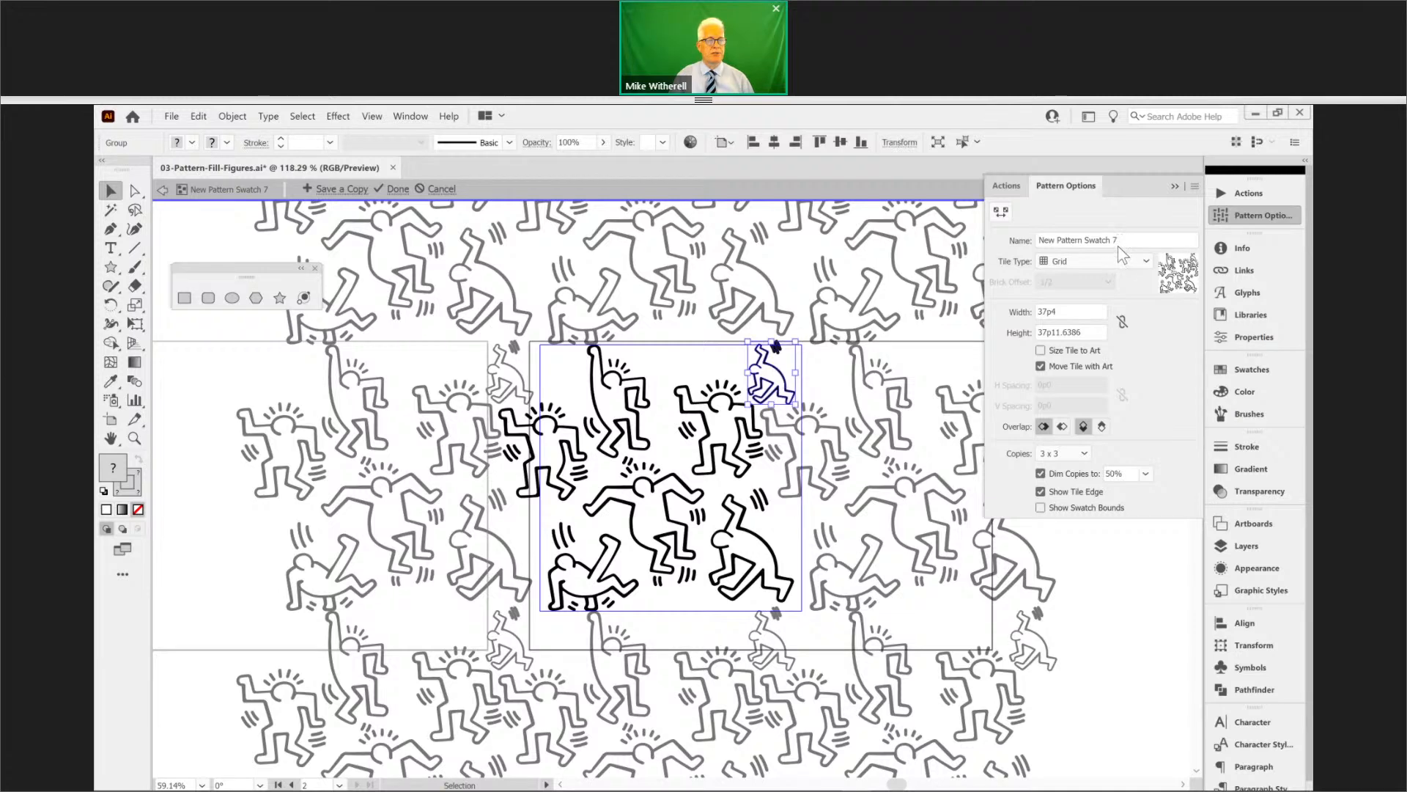
- Name the pattern "KH pattern fill" and exit pattern editing mode
left_click(1116, 239)
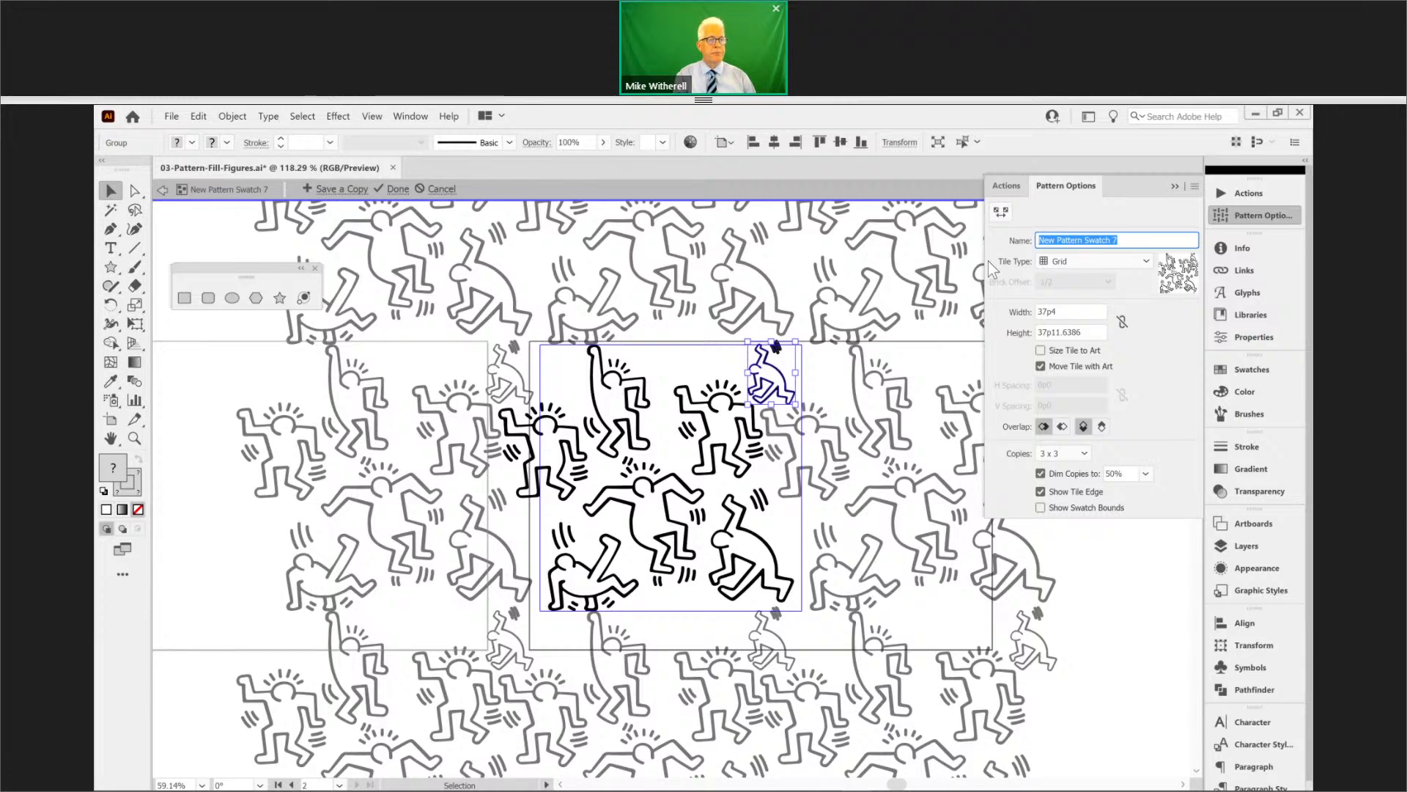
type("K")
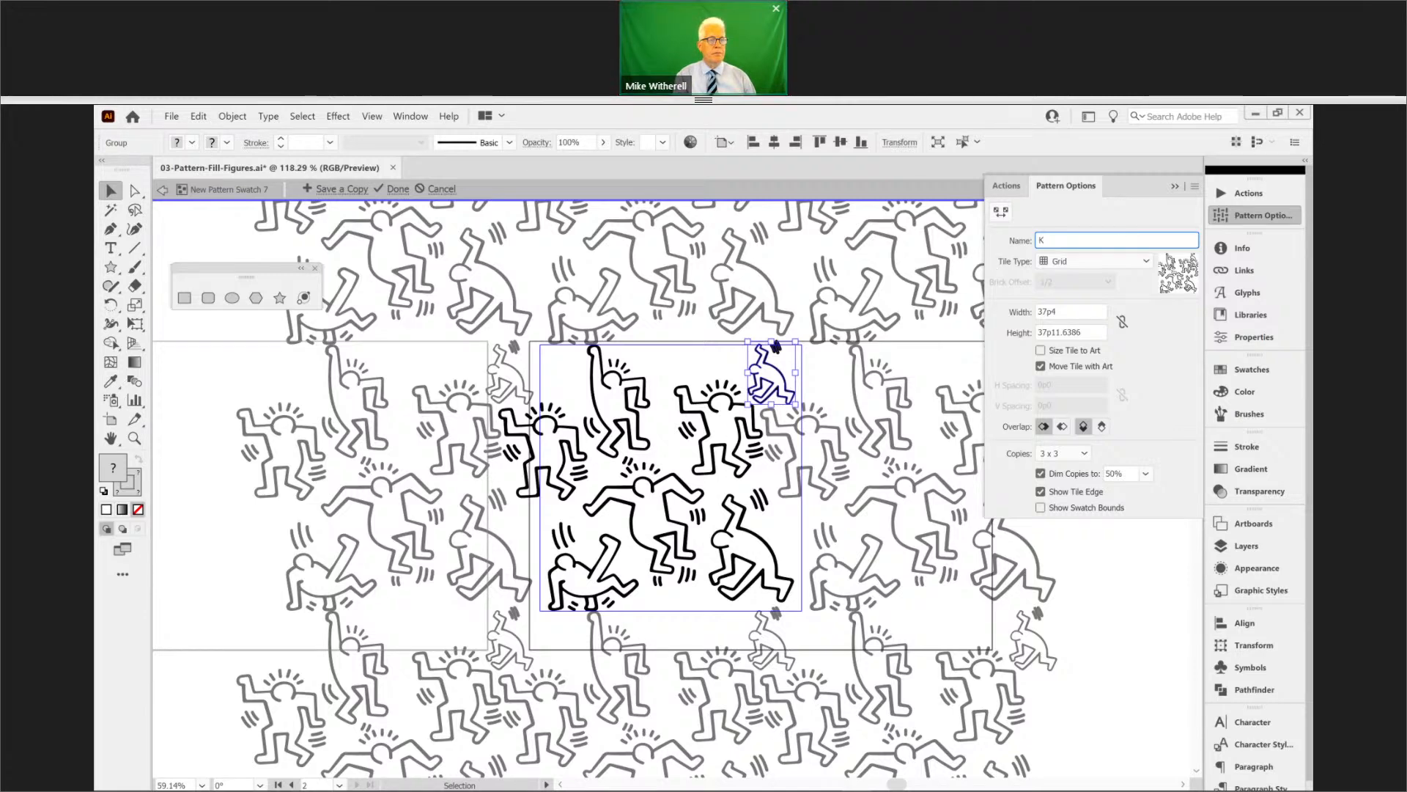
type("H pattern fill")
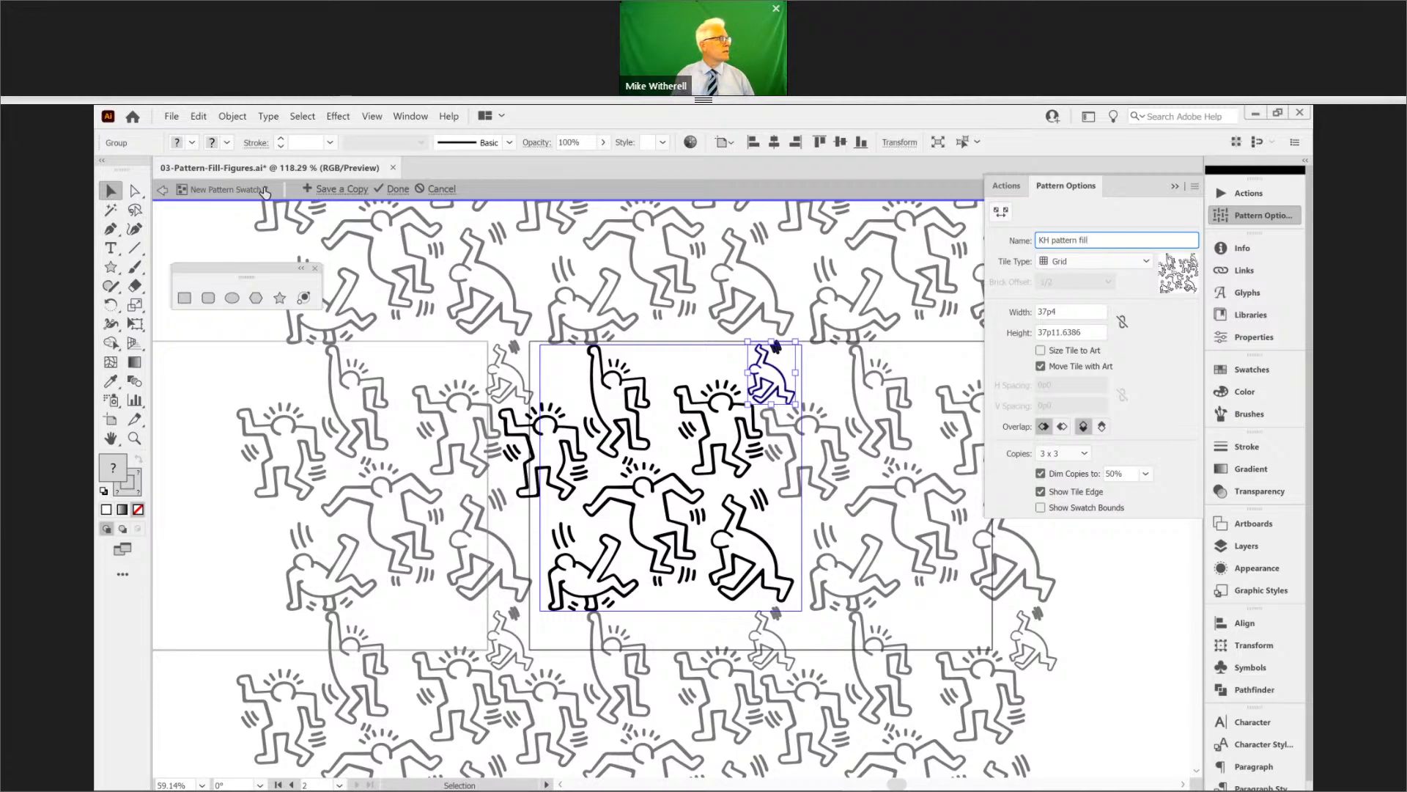
key("Return")
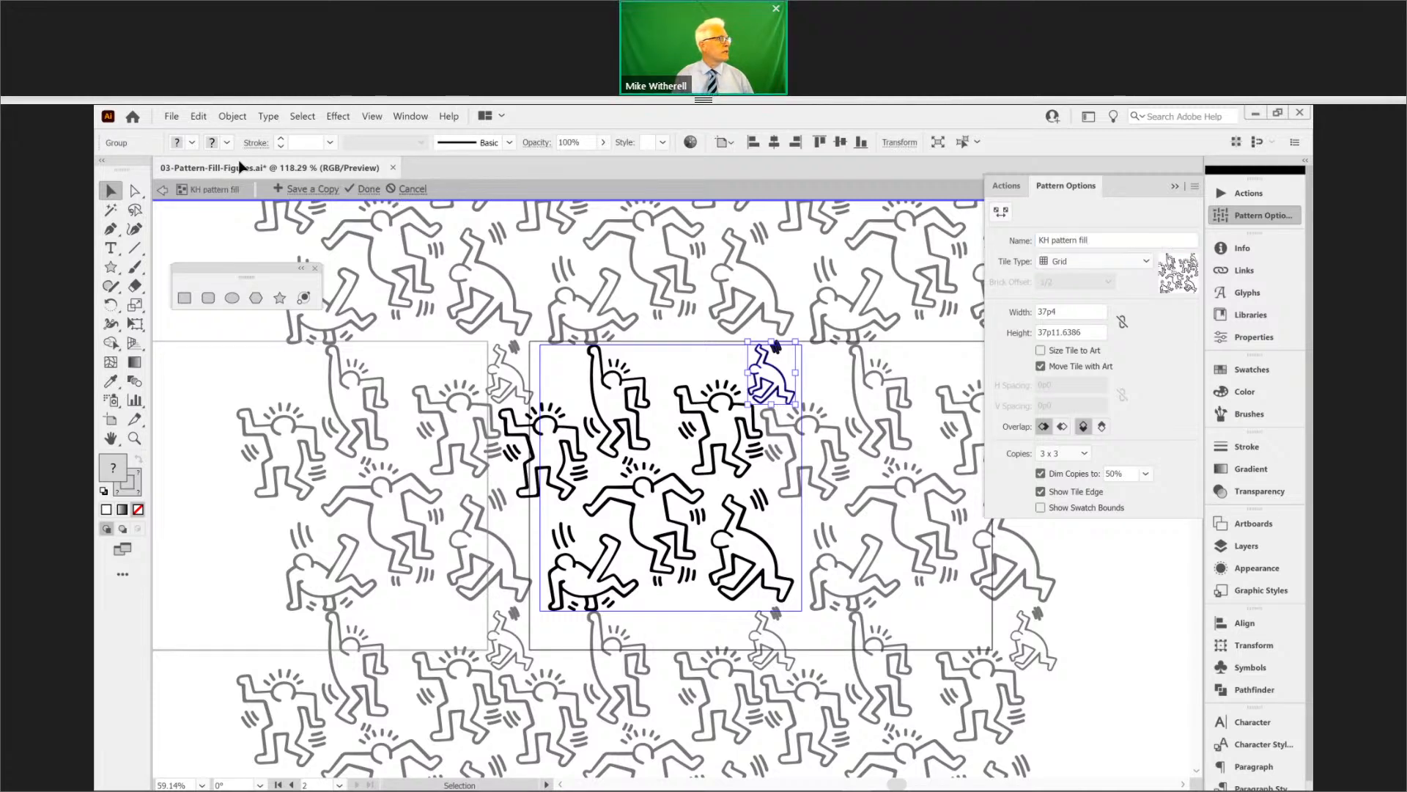
left_click(161, 192)
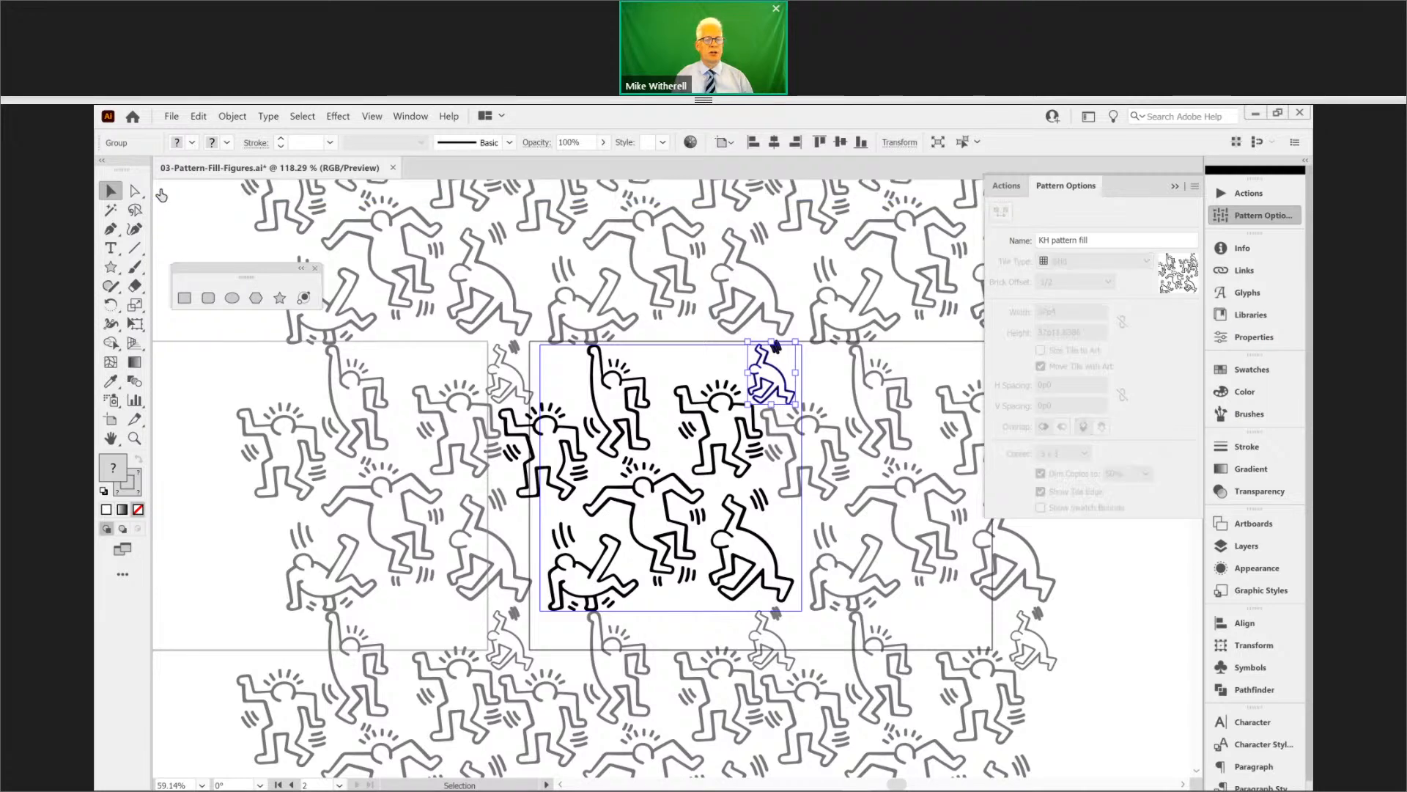
- Fill the rounded rectangle on the second artboard with the KH pattern fill swatch and deselect it
left_click(820, 364)
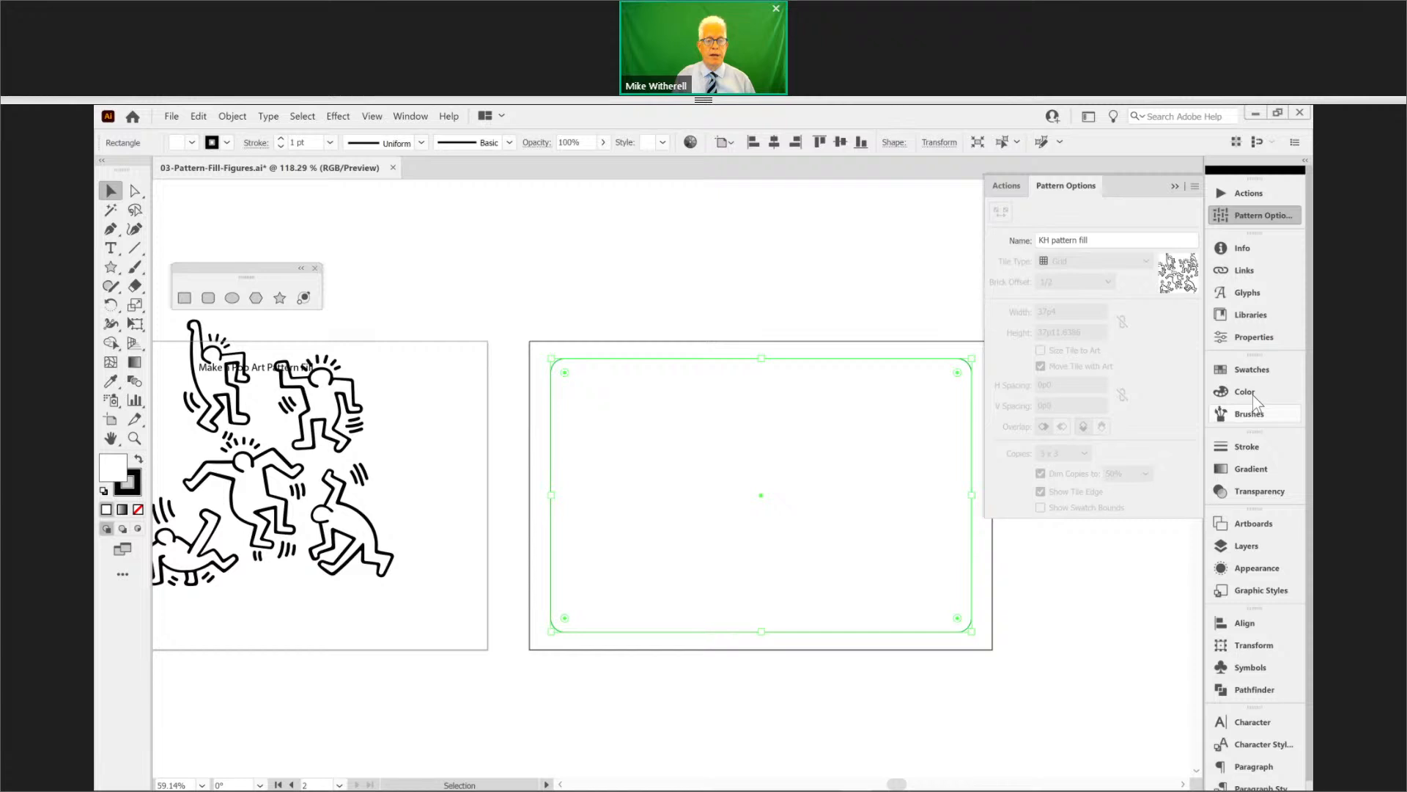
left_click(1249, 370)
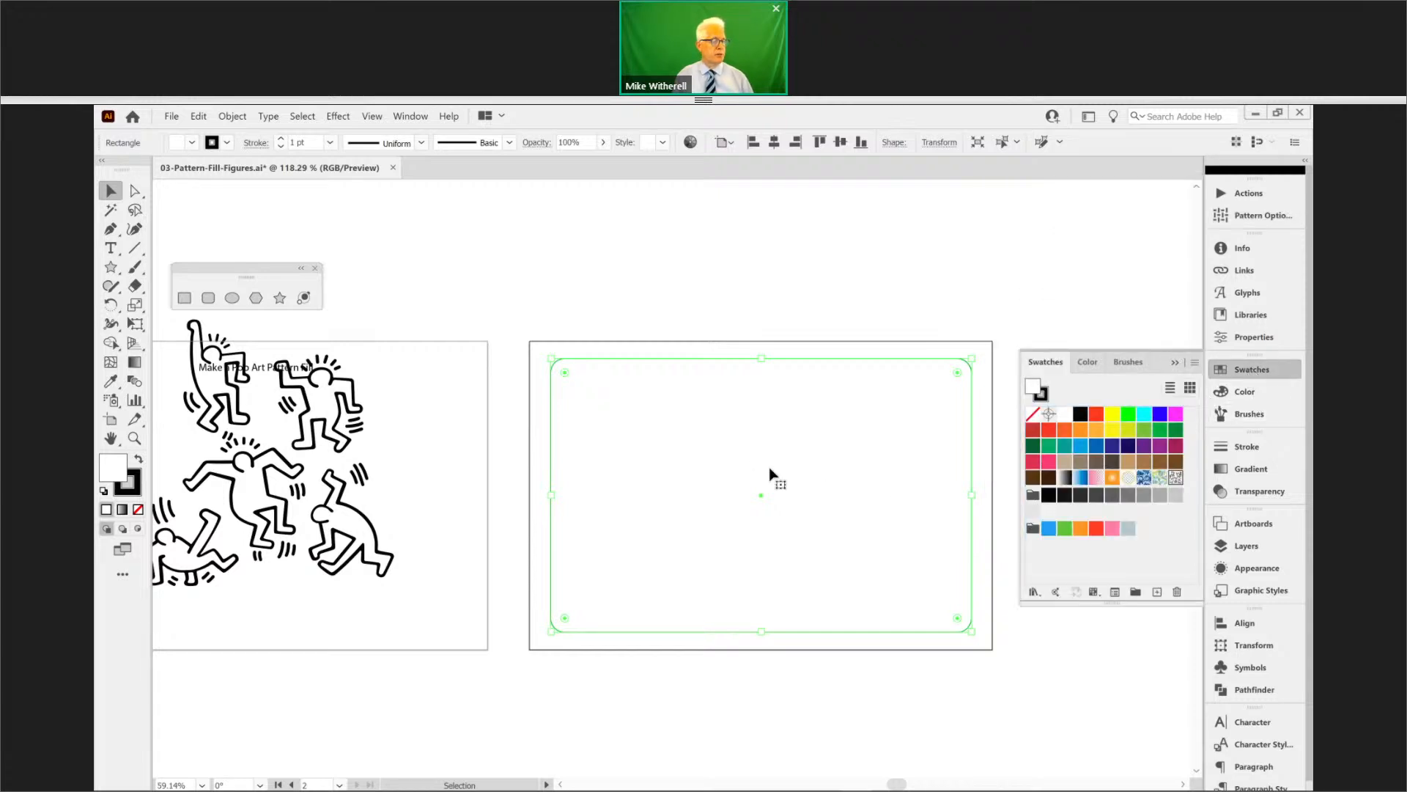
left_click_drag(770, 473, 770, 475)
left_click(1071, 677)
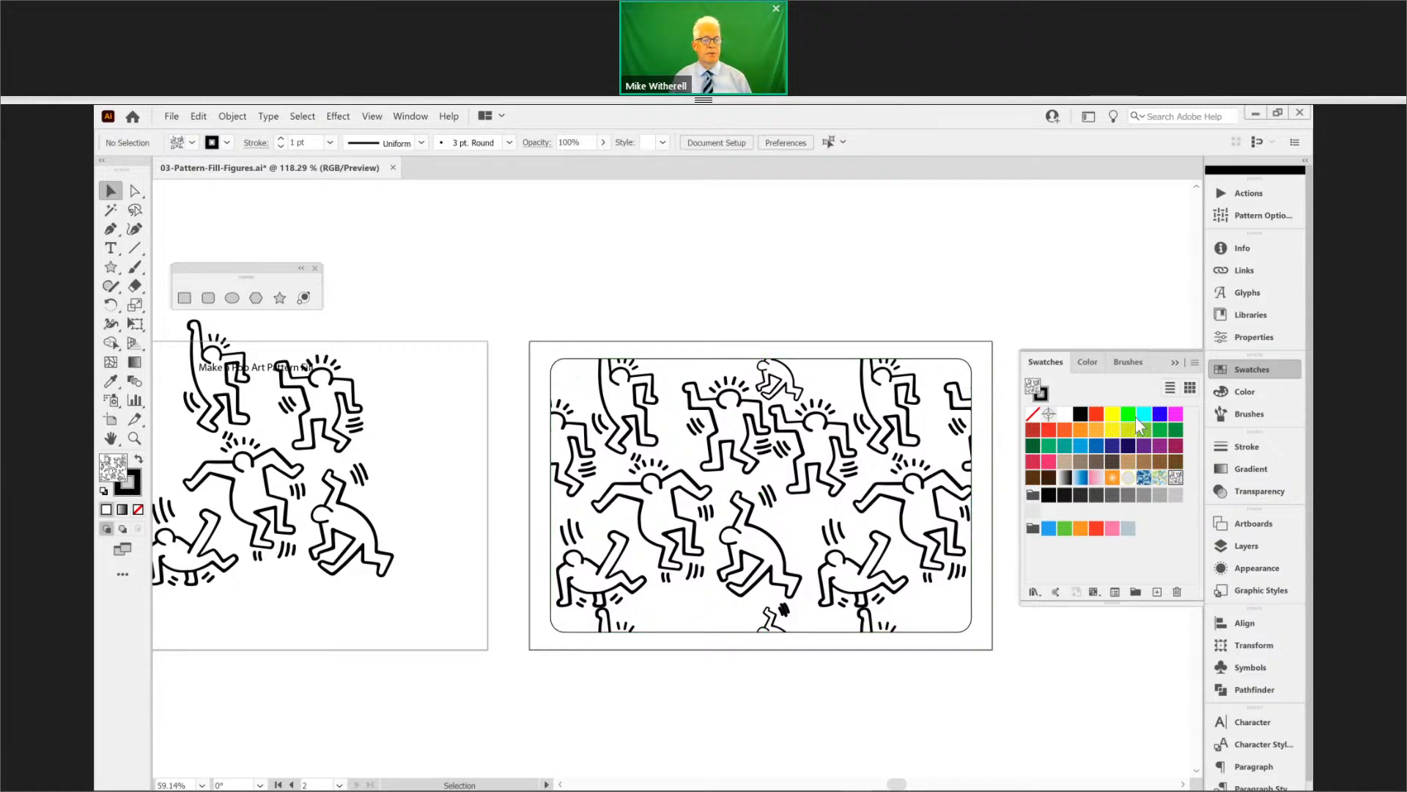
- Collapse the Swatches panel and close 03-Pattern-Fill-Figures.ai without saving the changes
left_click(1174, 363)
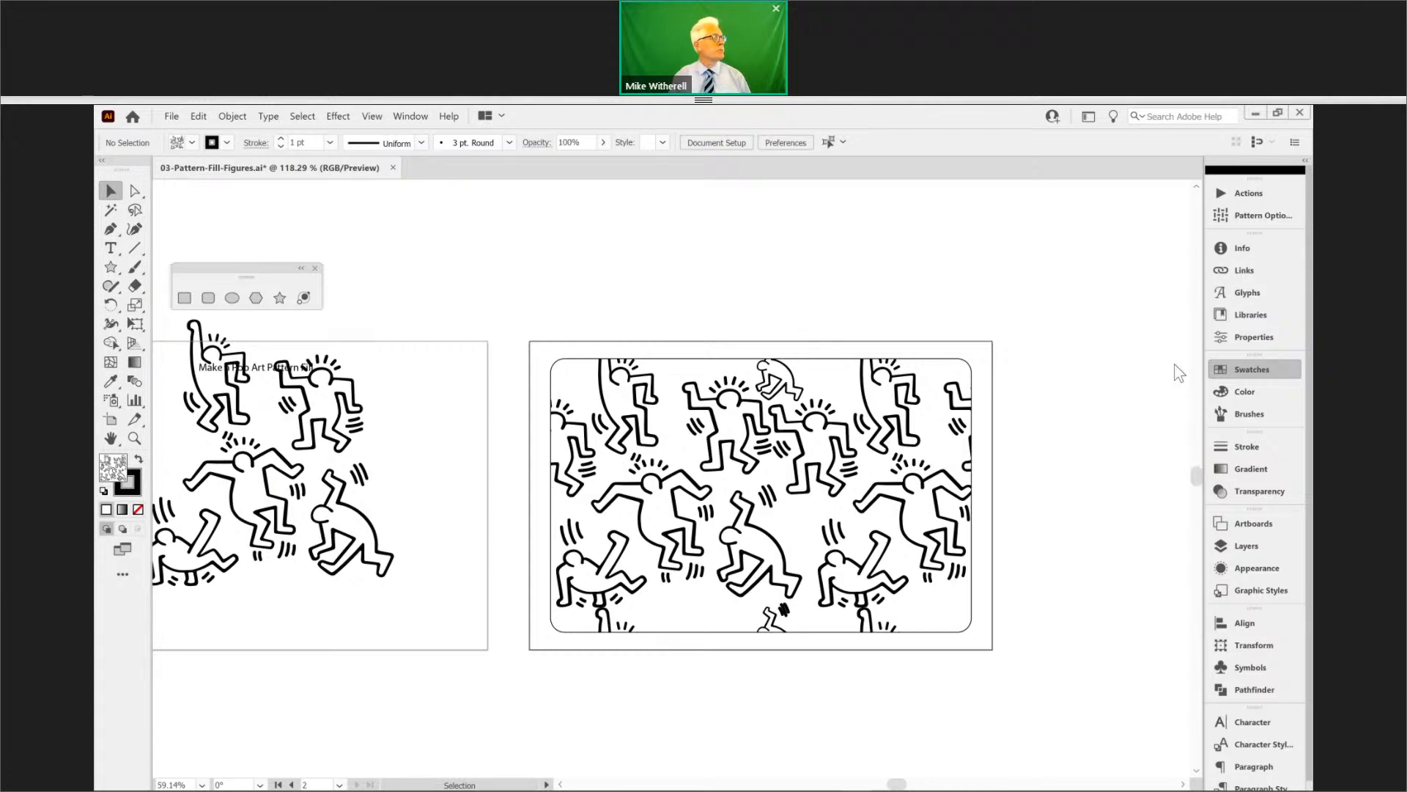
left_click(393, 167)
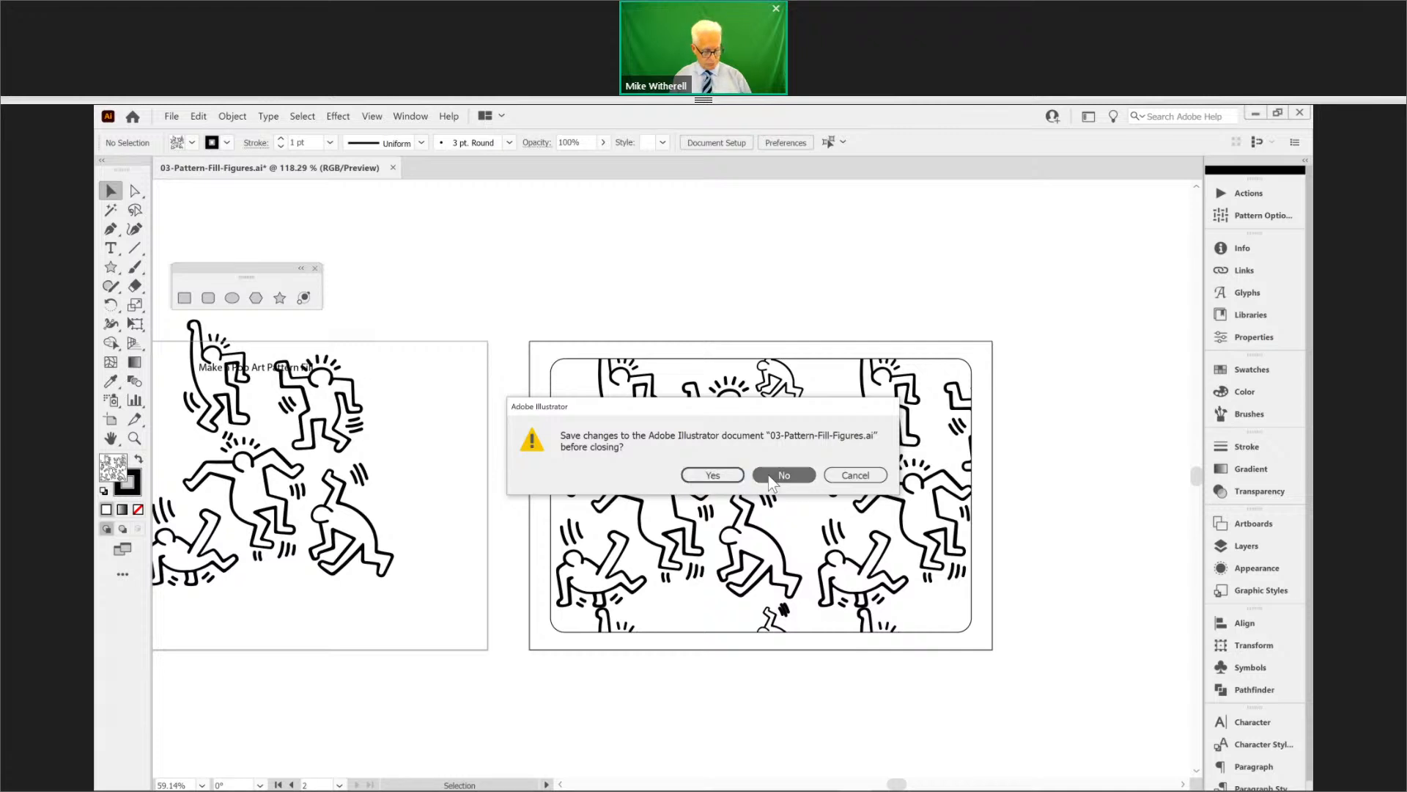
left_click(770, 477)
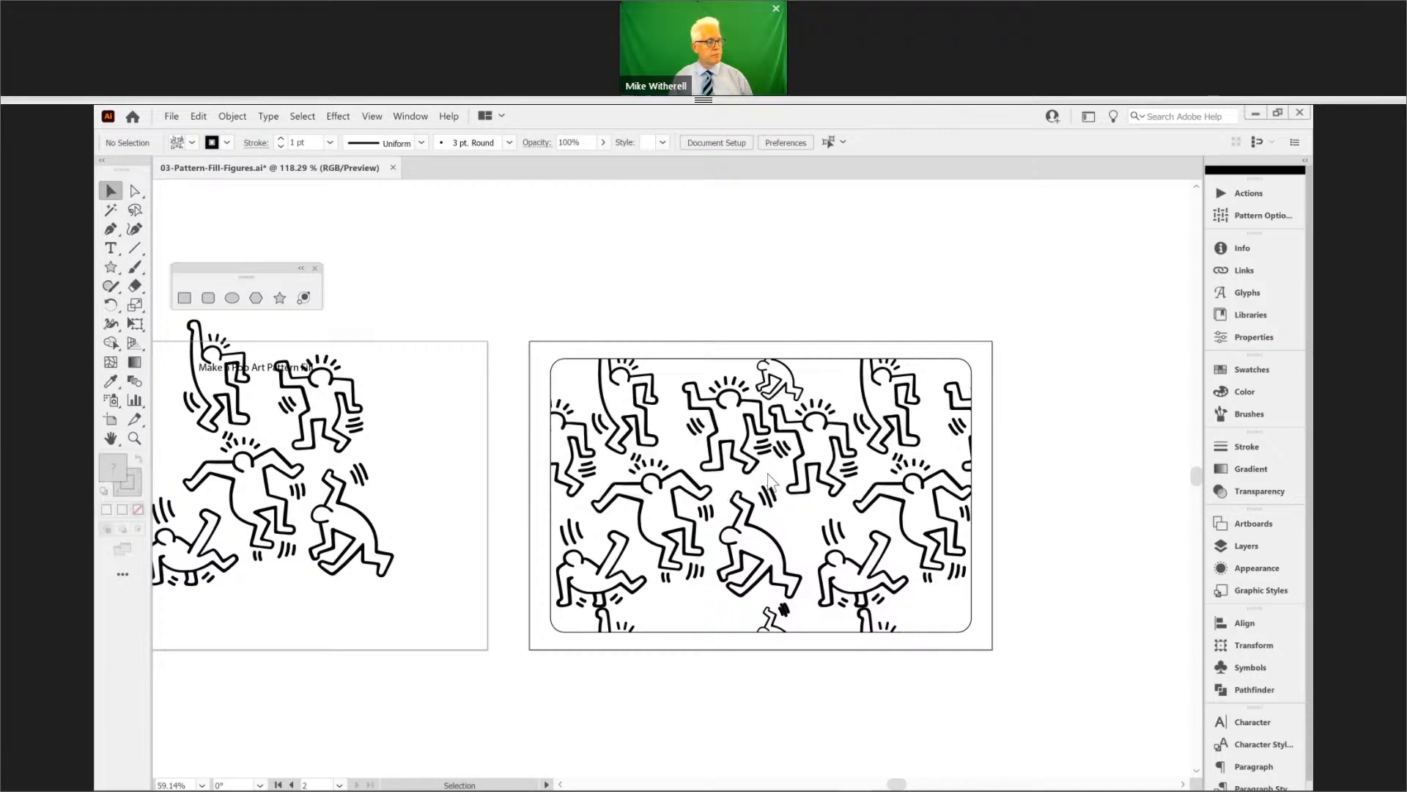
- Switch to the PowerPoint slide show and advance to the Pattern Brushes slide
key("alt+Tab")
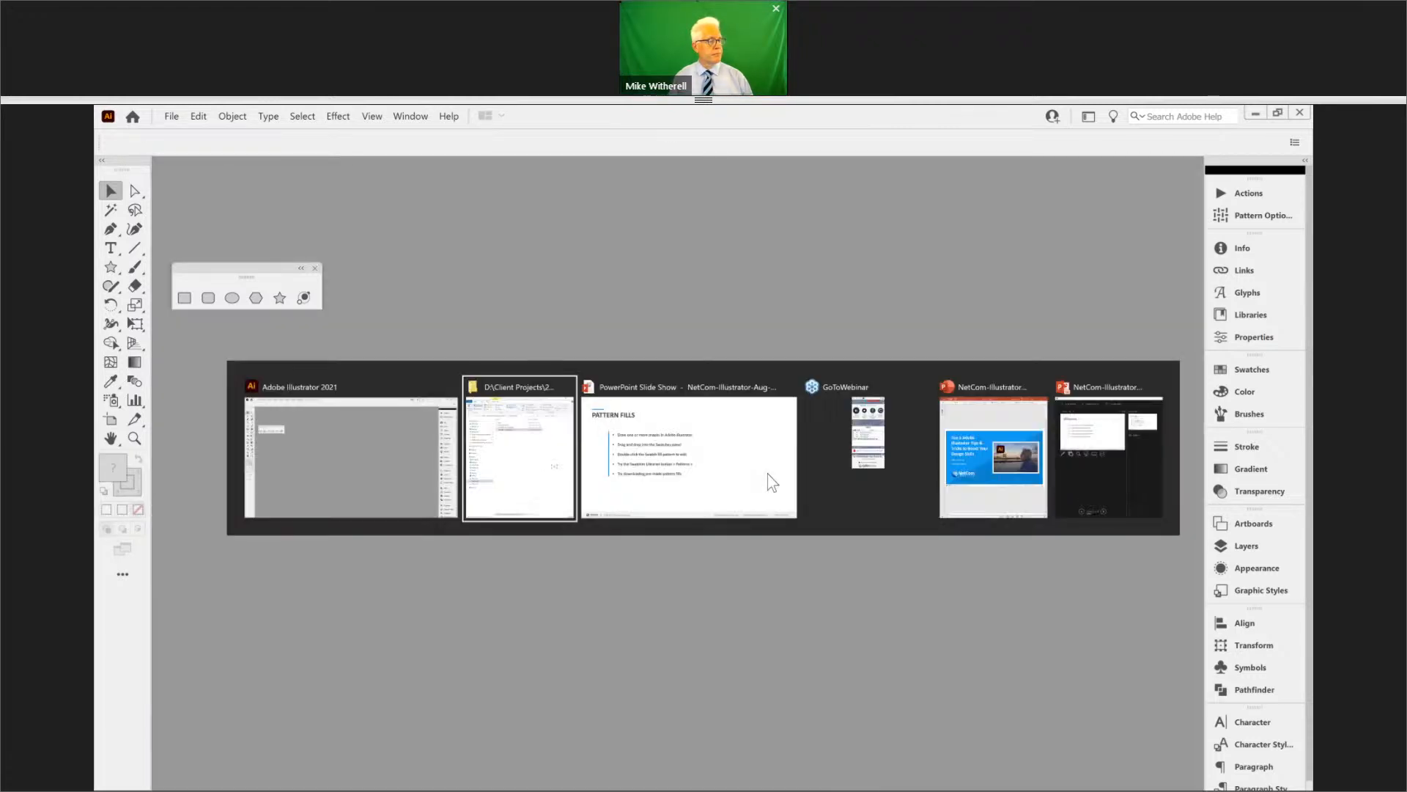
left_click(772, 481)
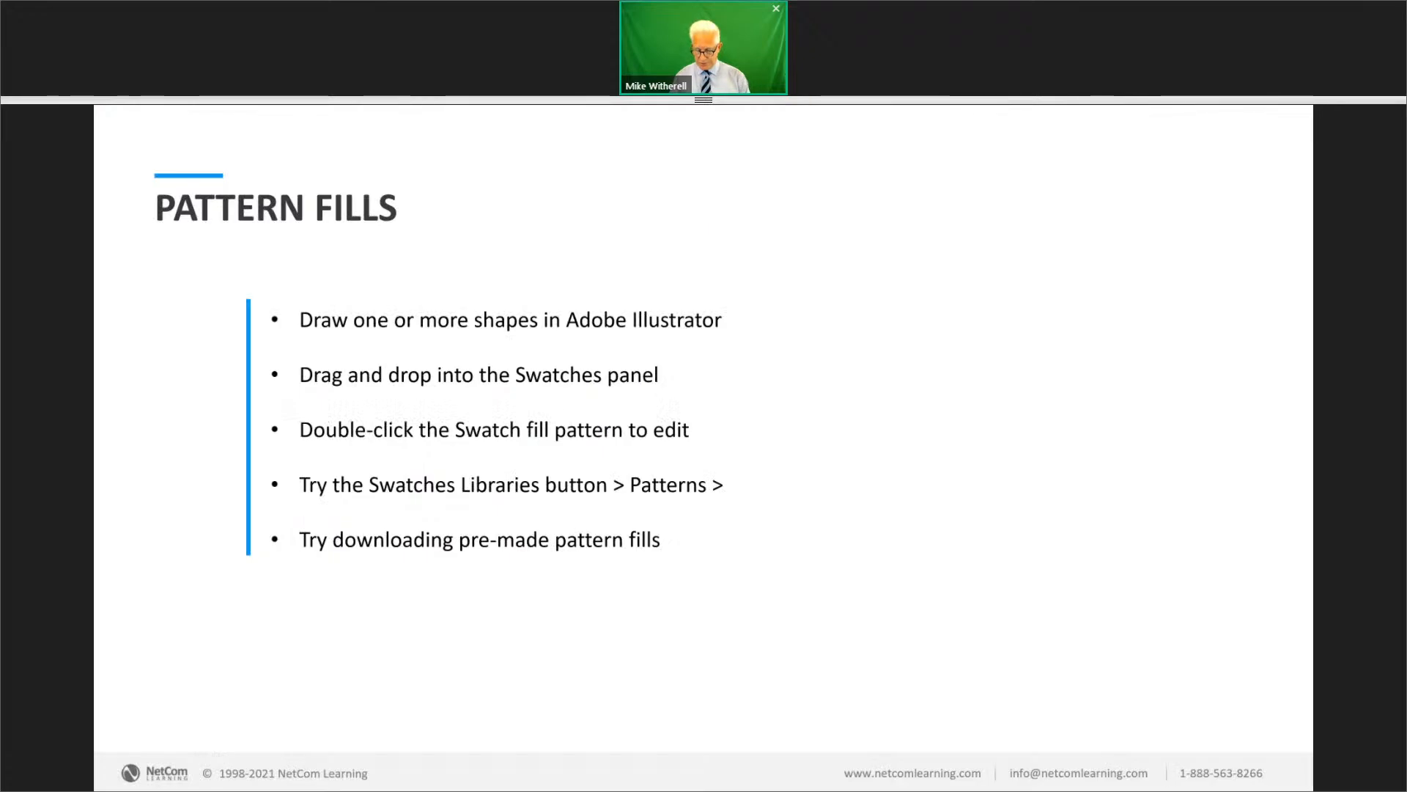
key("Right")
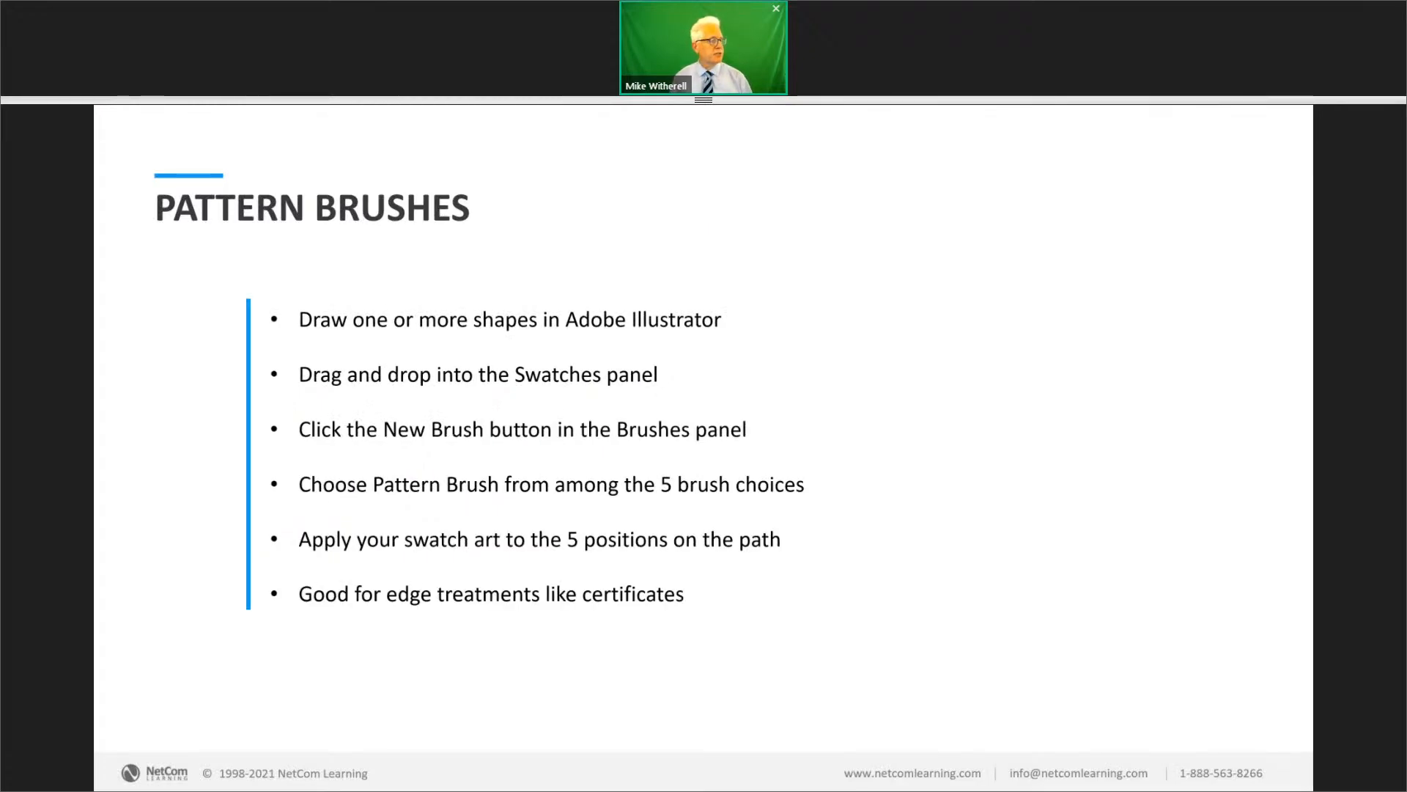
- Return to Illustrator, open 01-Pattern-Brush-Certificate.ai past the colour profile warning, and close the floating shape tools to uncover the ornaments beside the certificate
key("alt+Tab")
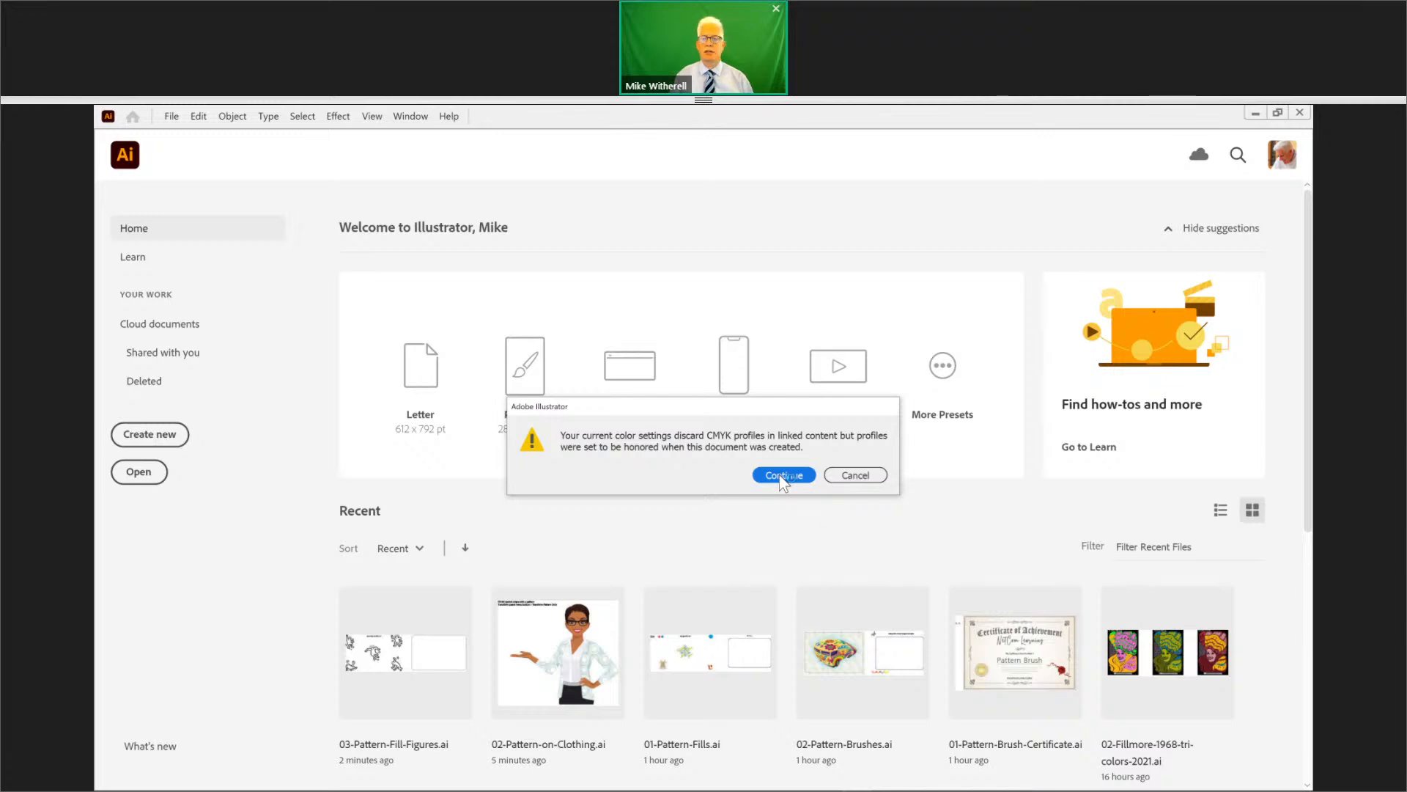
left_click(782, 478)
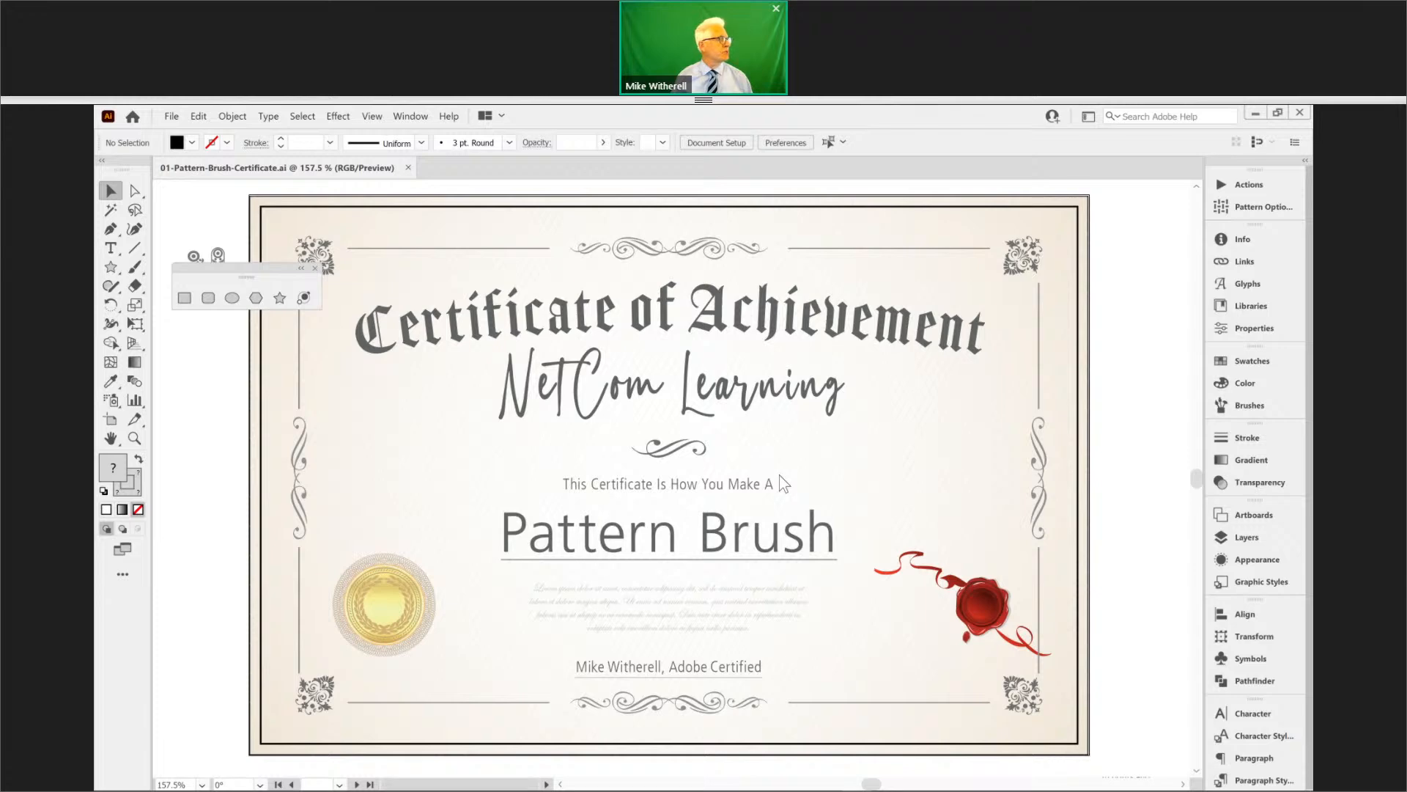
left_click(314, 268)
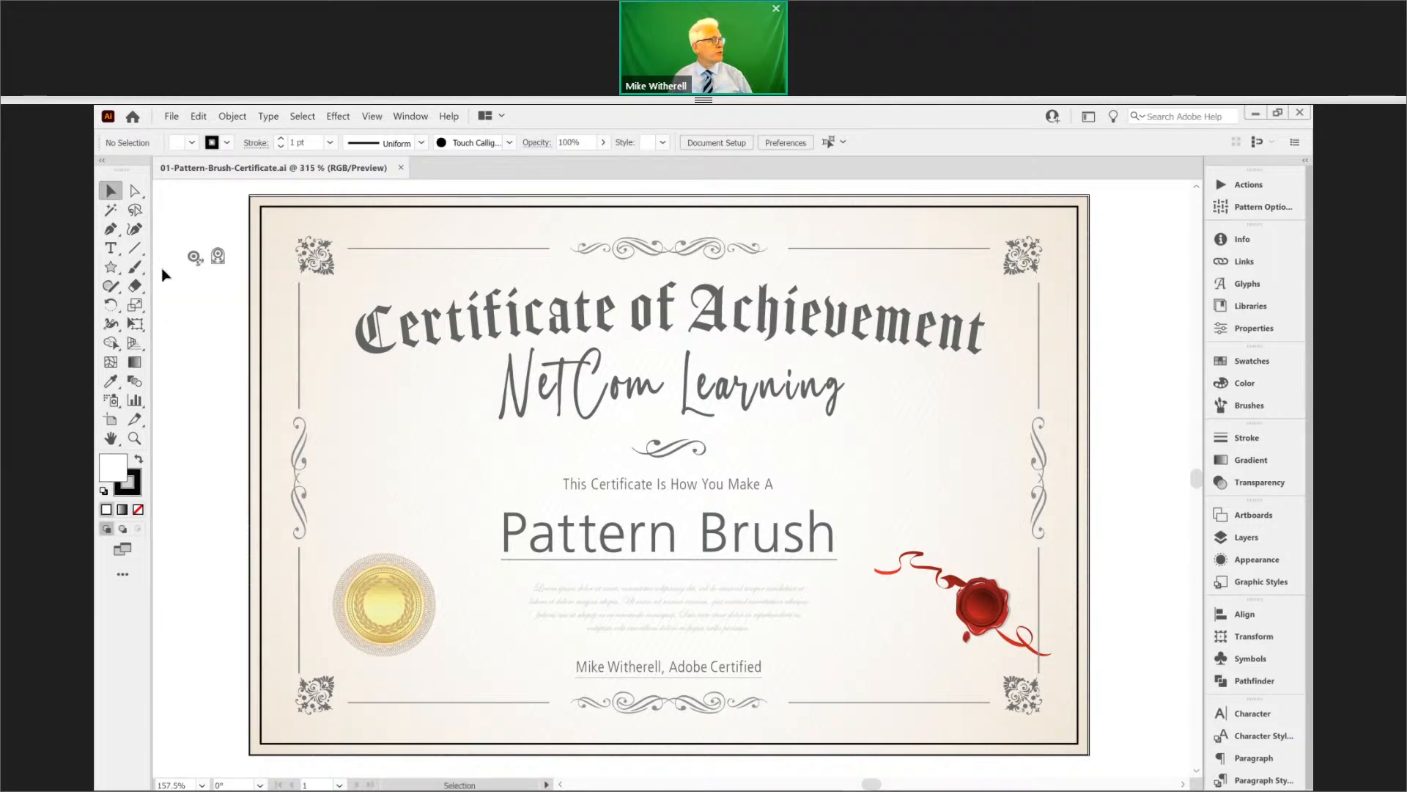
key("ctrl+space")
left_click_drag(162, 270, 461, 382)
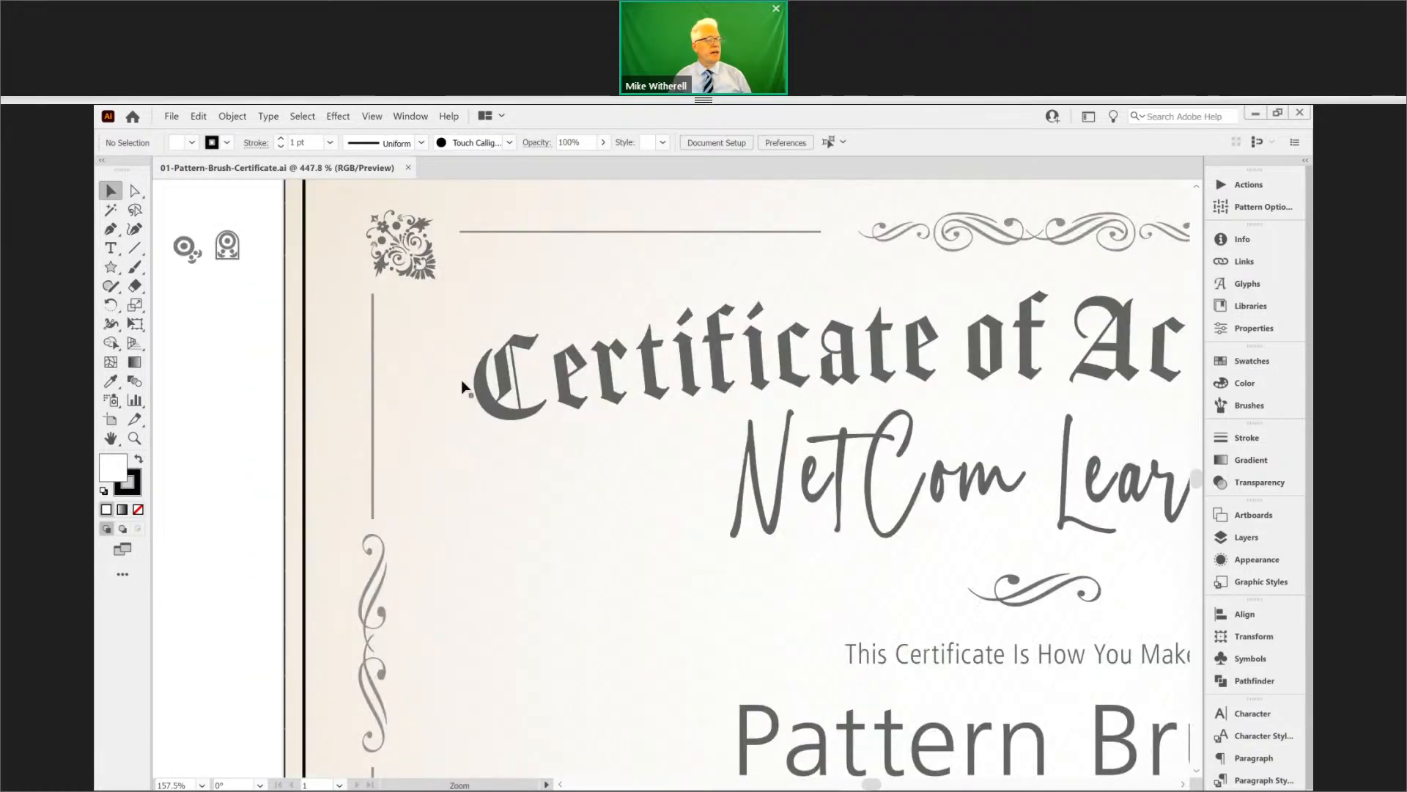
- Add the two ornaments beside the certificate to the Swatches panel as separate pattern swatches and clear the selection
left_click(456, 349)
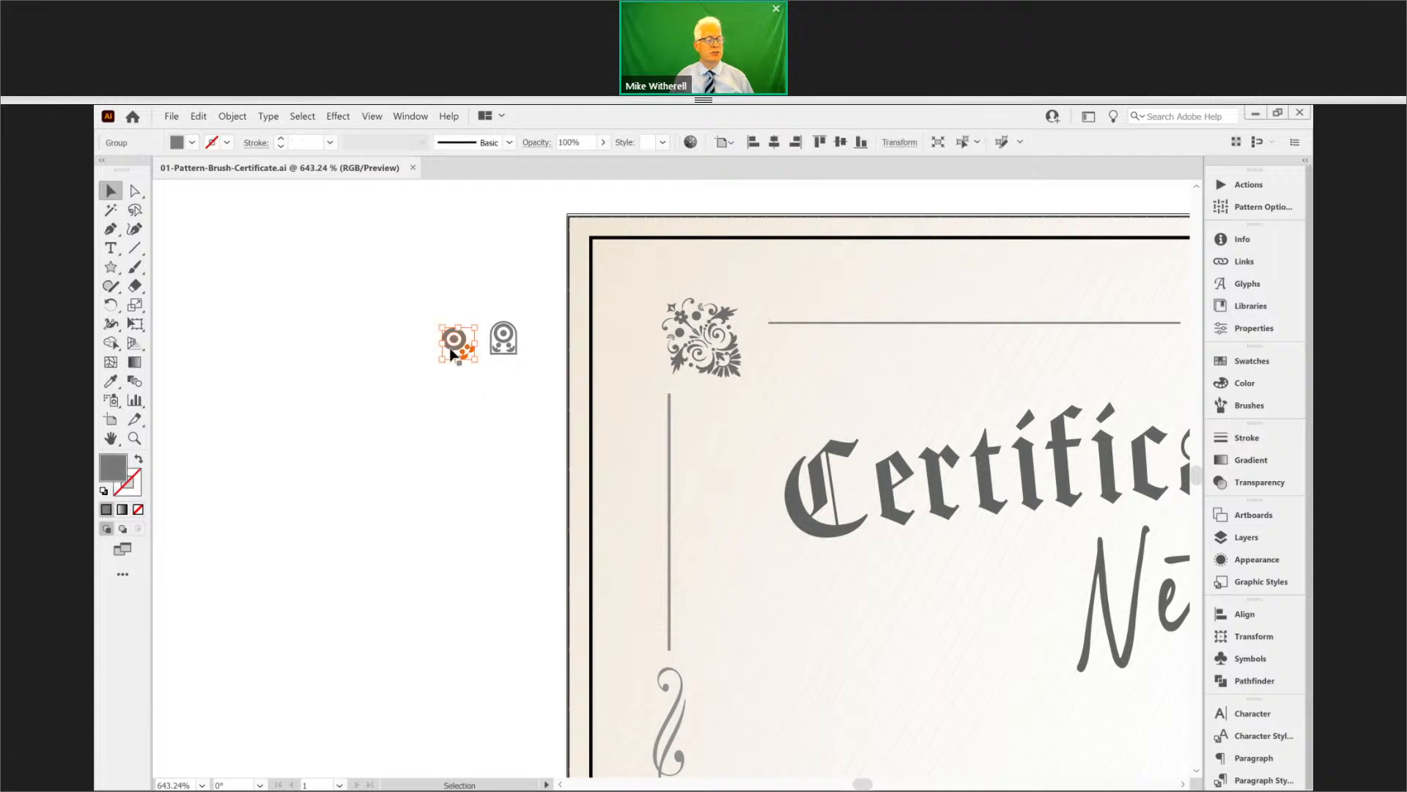
left_click(1241, 362)
left_click_drag(1044, 353, 720, 274)
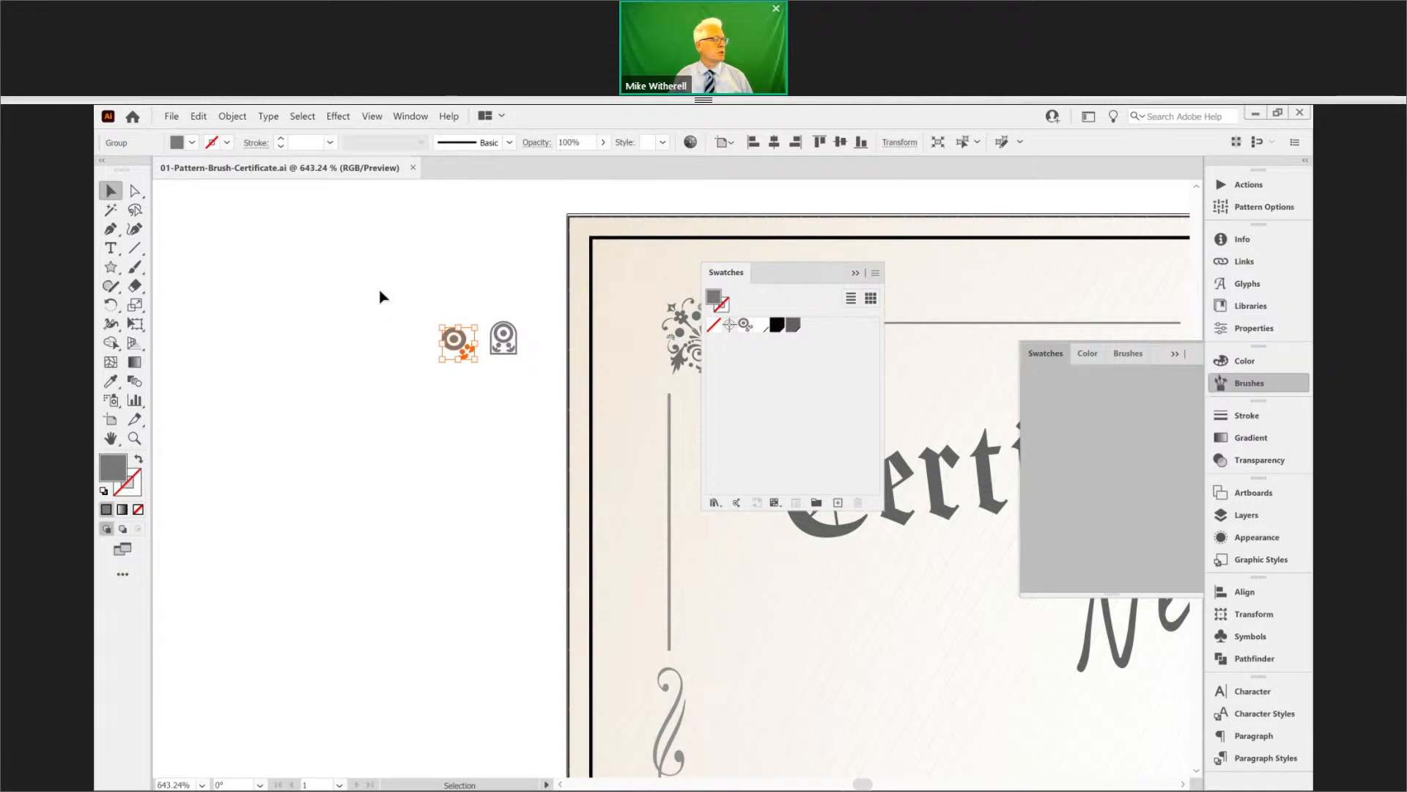
left_click_drag(458, 342, 789, 407)
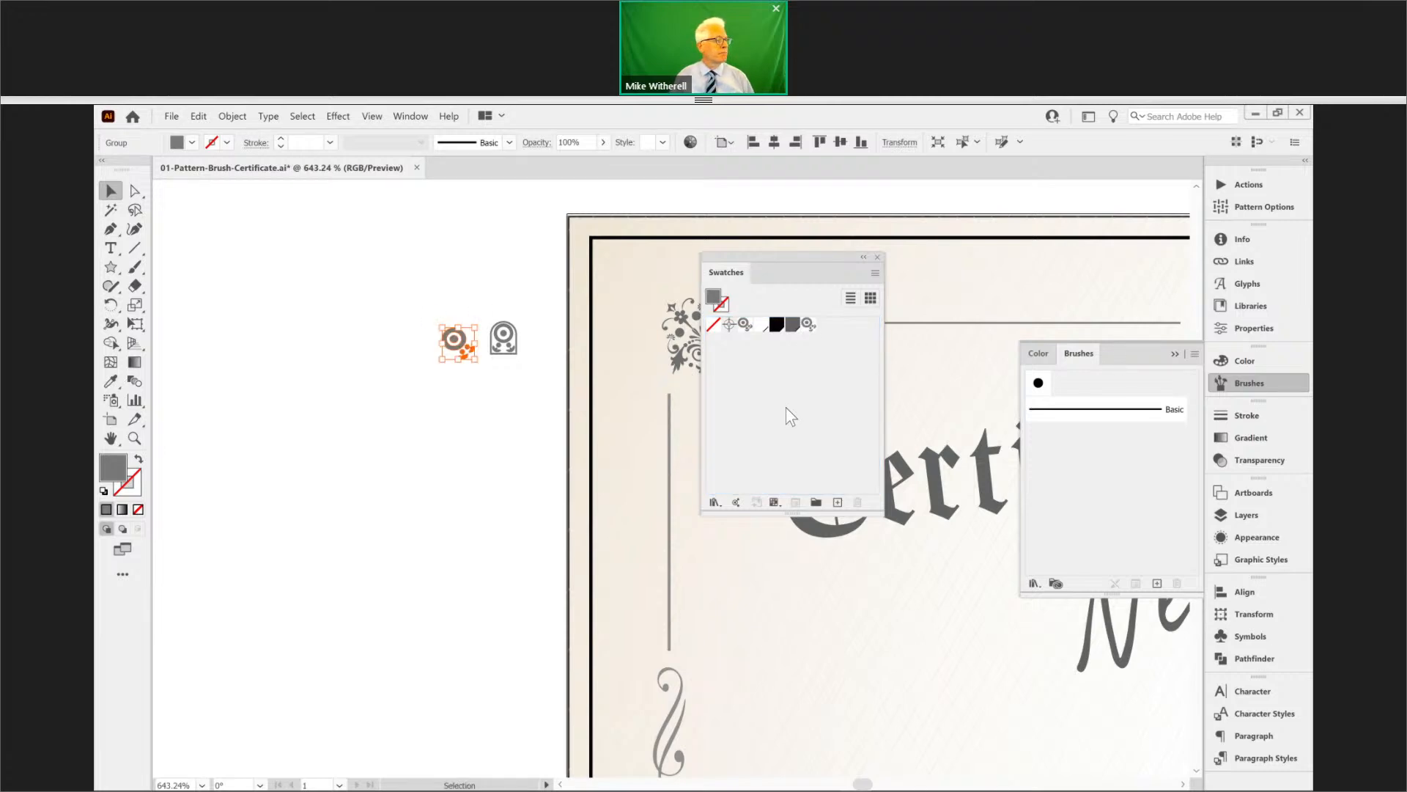
left_click(522, 358)
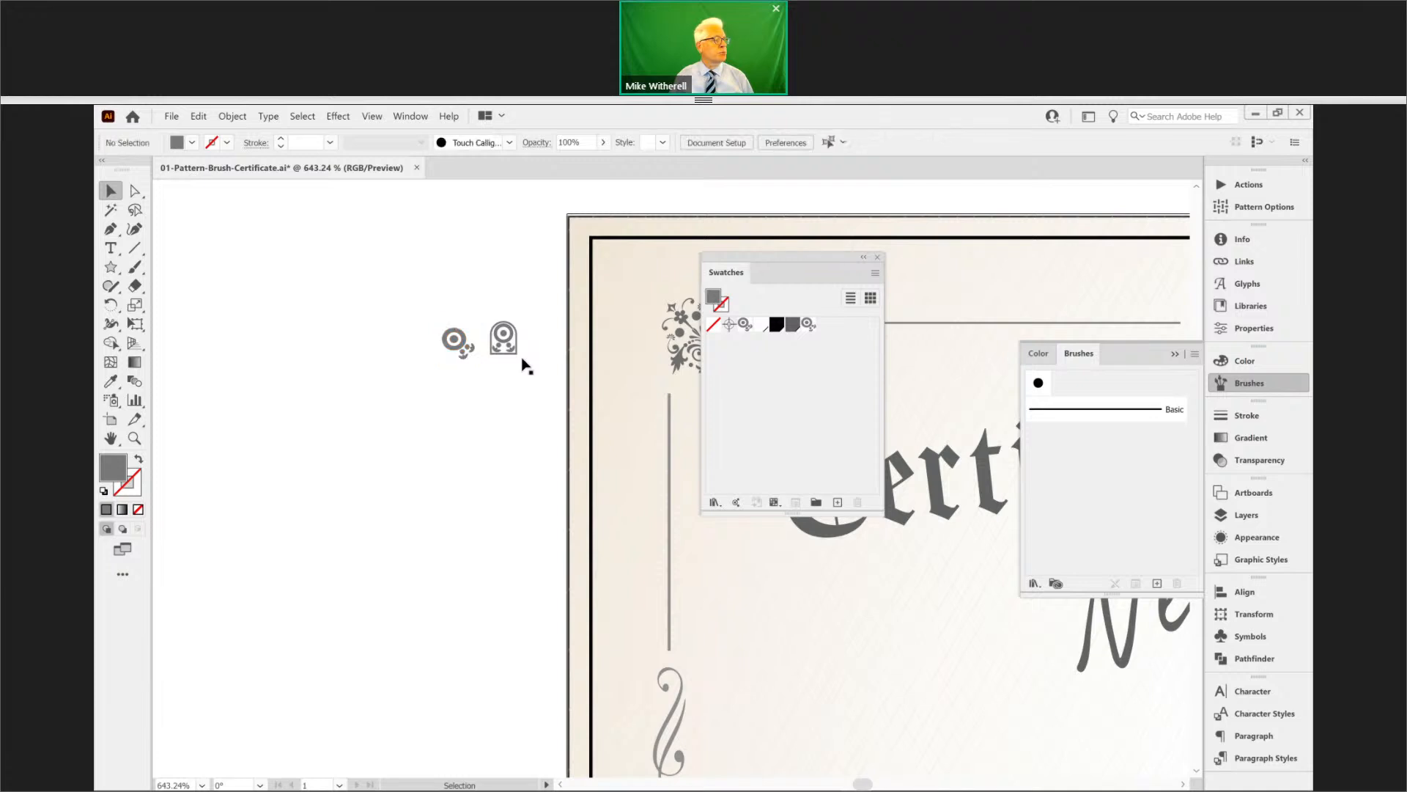
left_click_drag(503, 337, 854, 393)
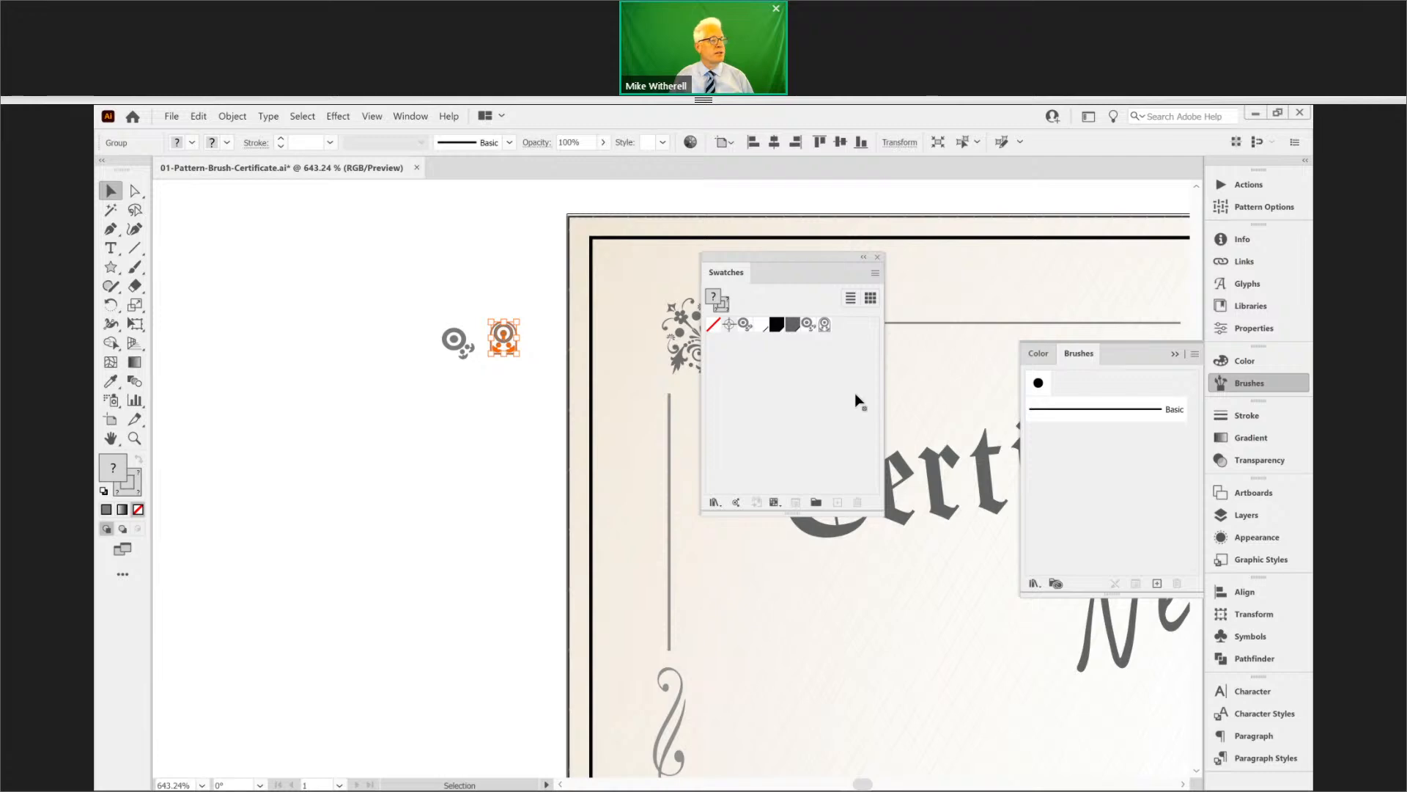
key("ctrl+shift+a")
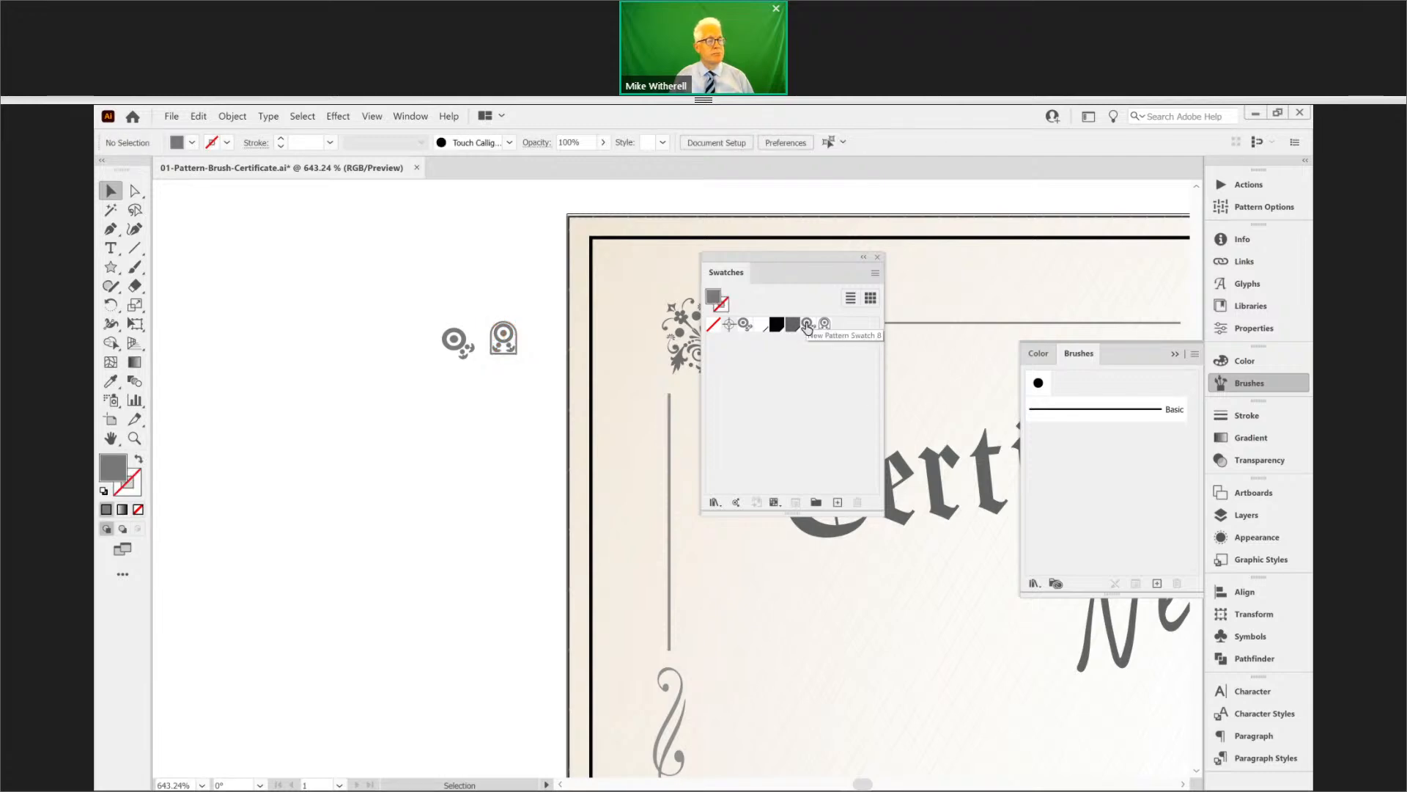
- Rename the pattern swatch of the first ornament, the round one, to Cert1
left_click(807, 324)
left_click(874, 274)
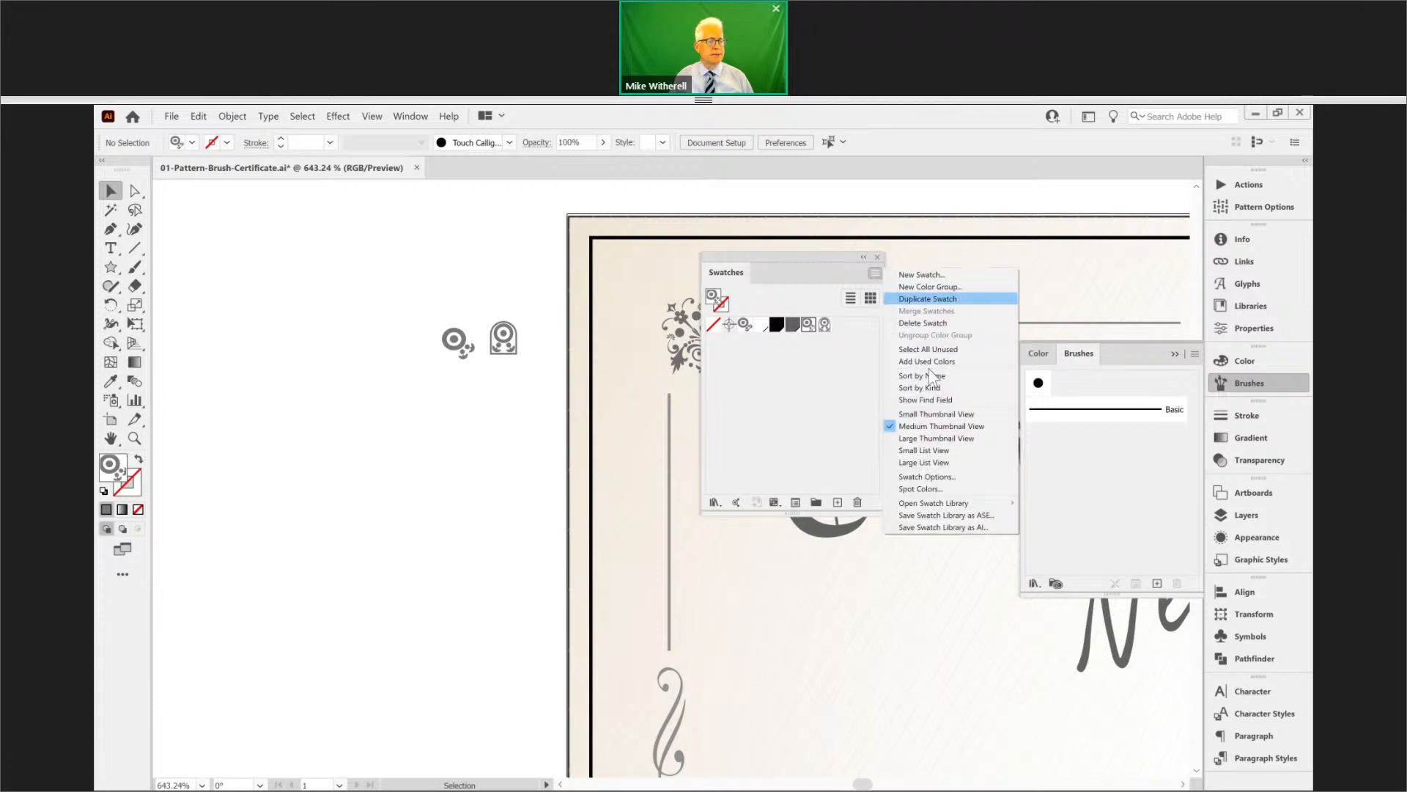
left_click(903, 483)
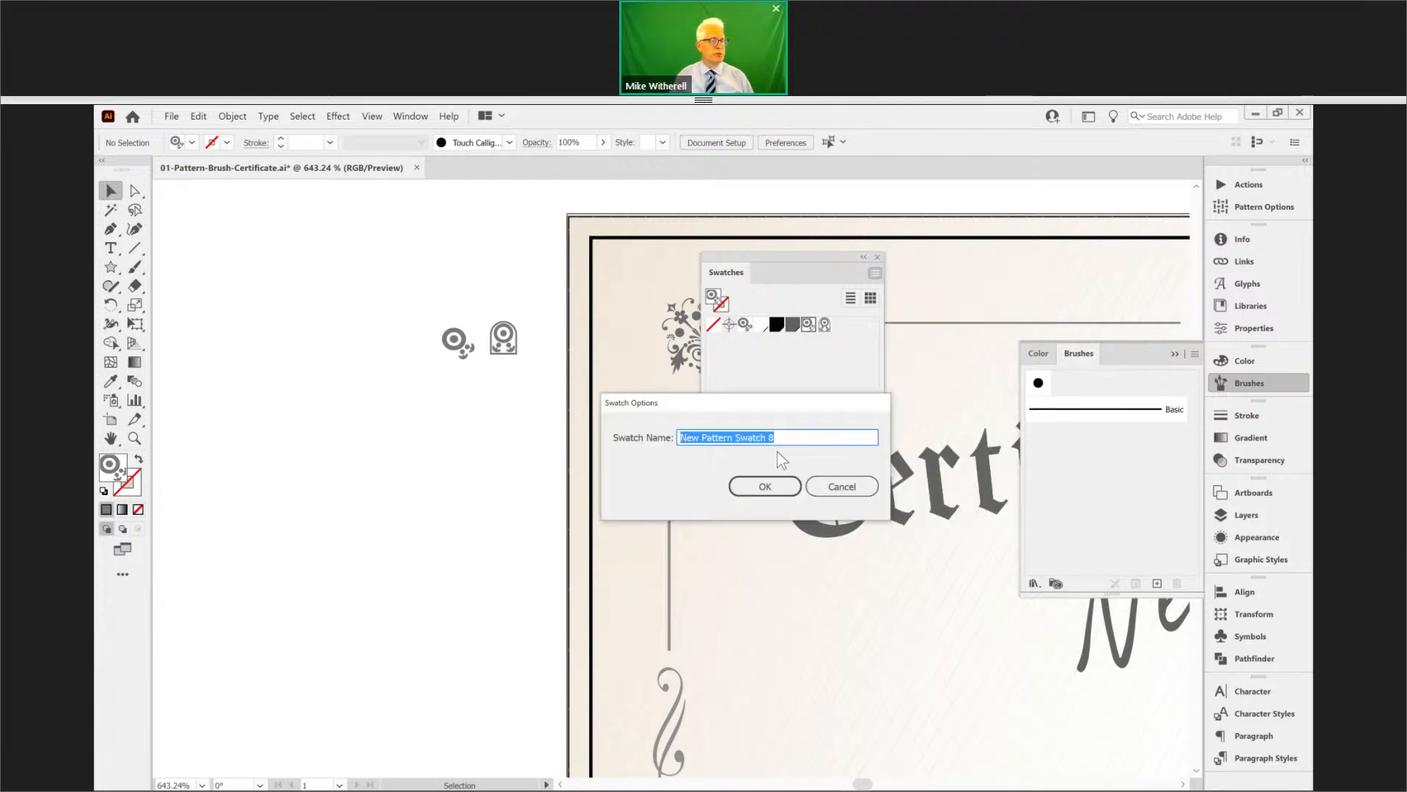
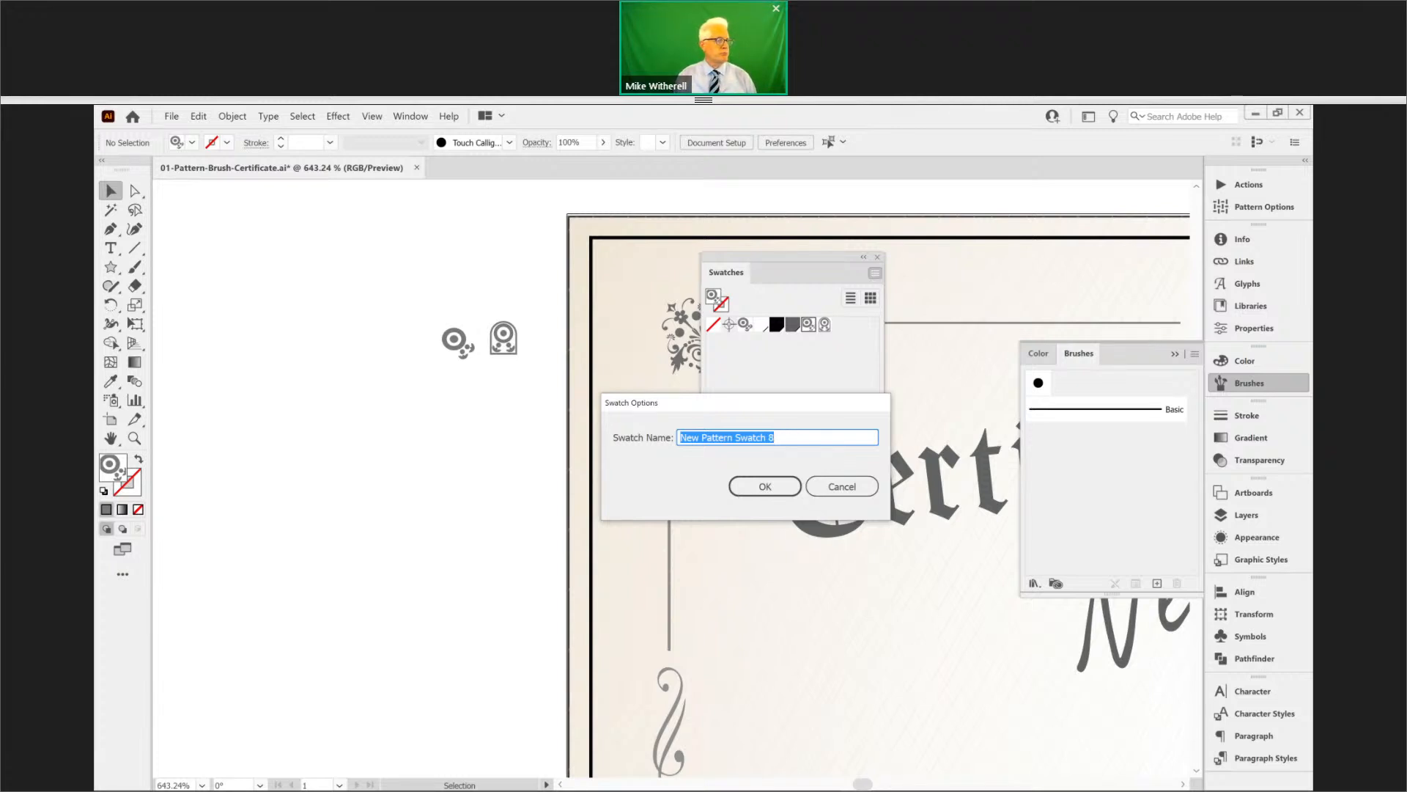
type("Cert1")
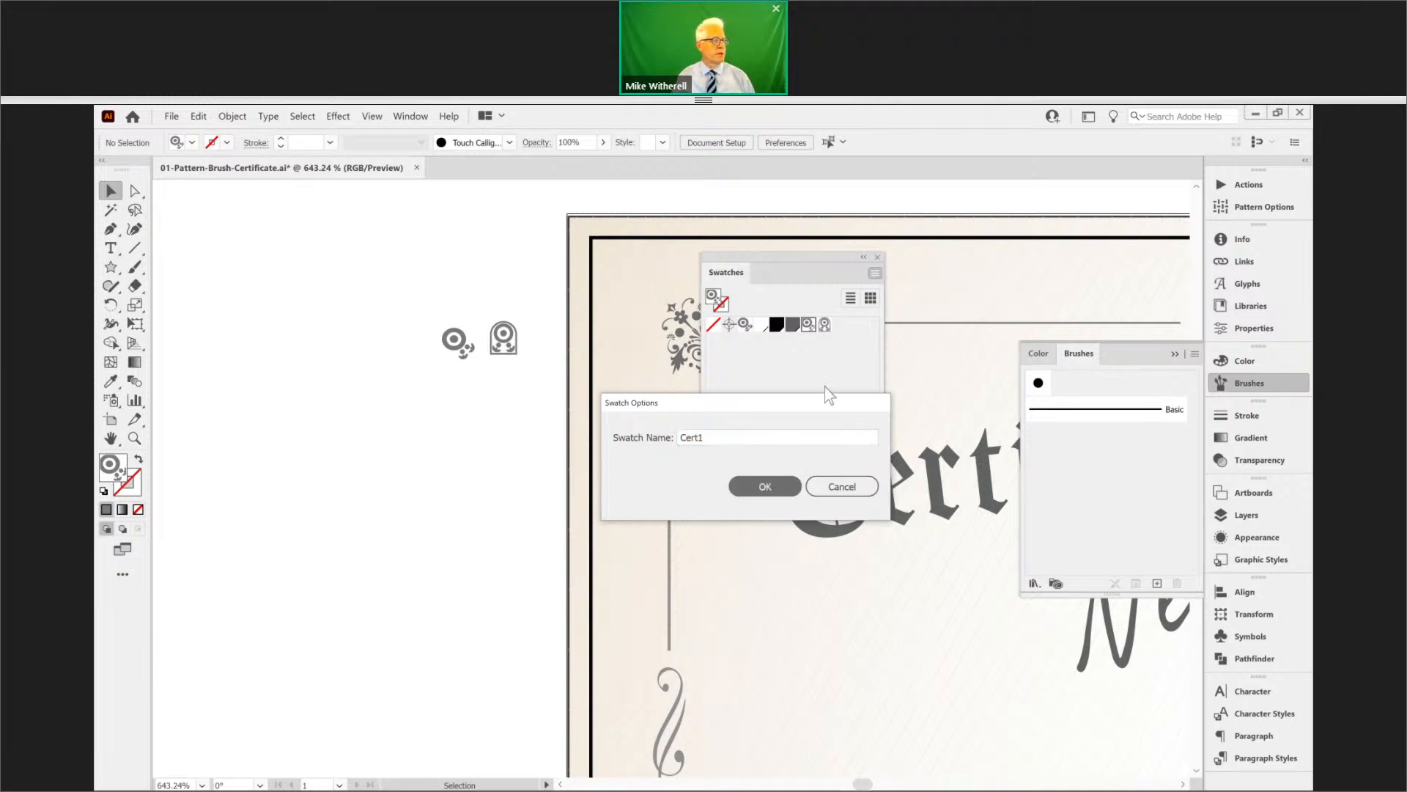
left_click(764, 486)
- Rename the arched ornament's pattern swatch to Cert2 and dock the Swatches panel back between Color and Brushes
left_click(823, 324)
left_click(875, 273)
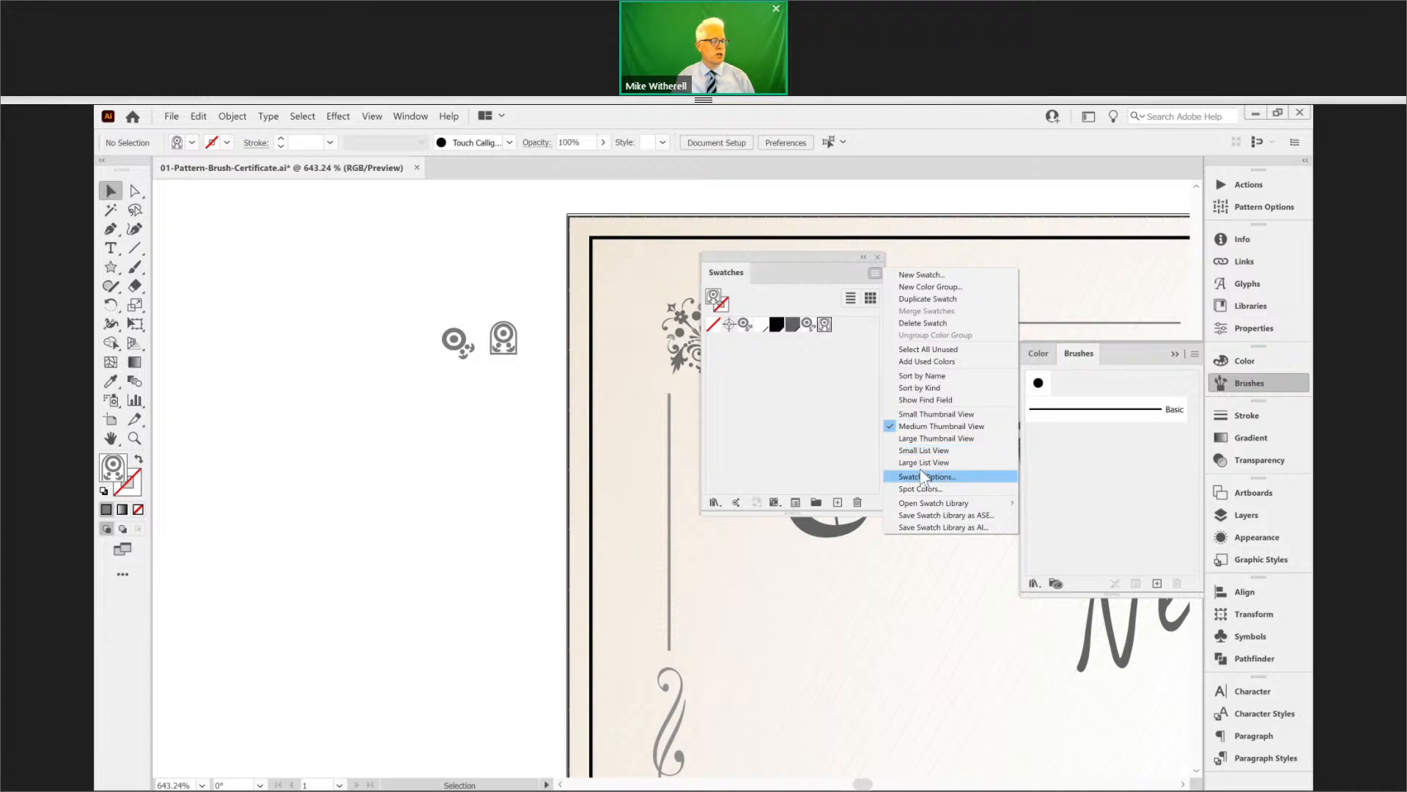
left_click(918, 478)
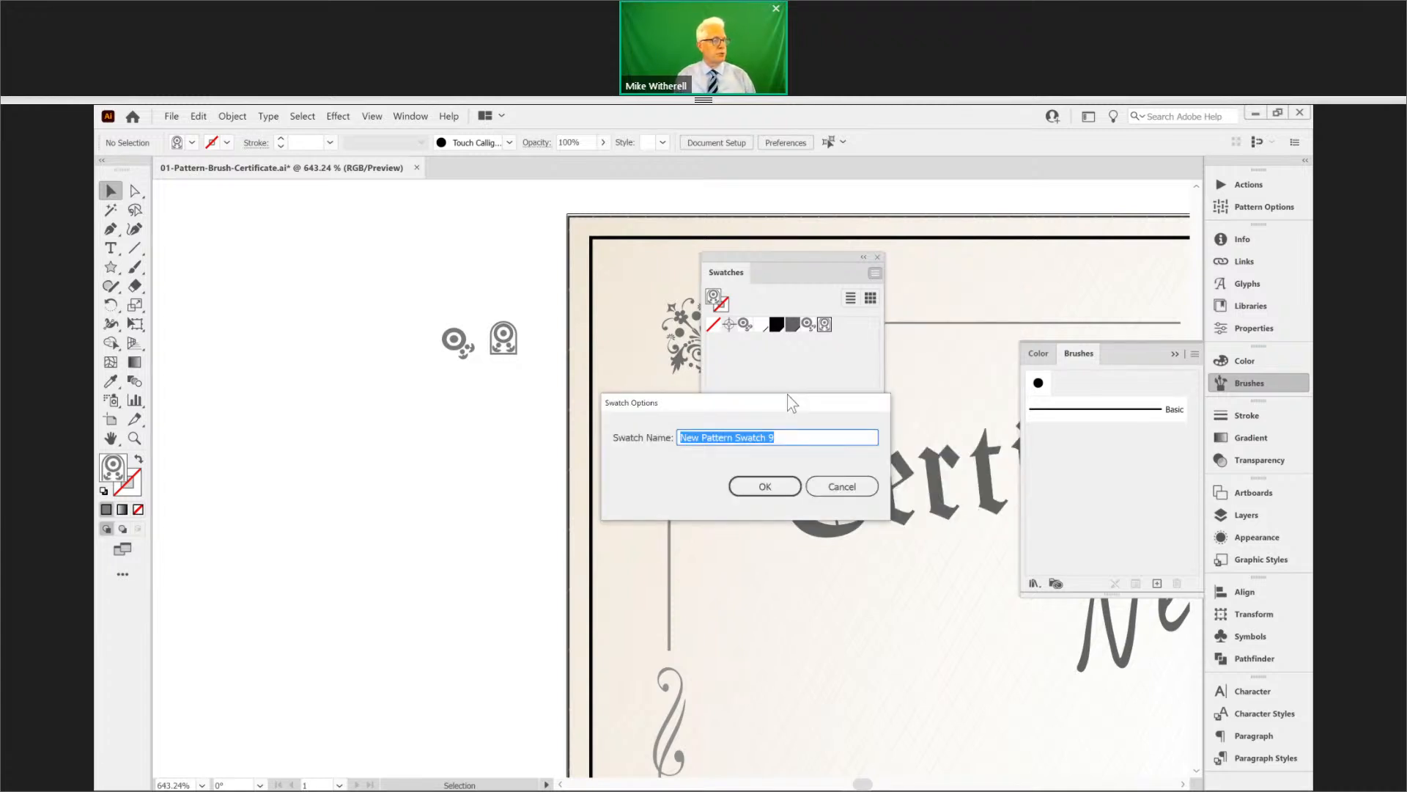
type("Cert2")
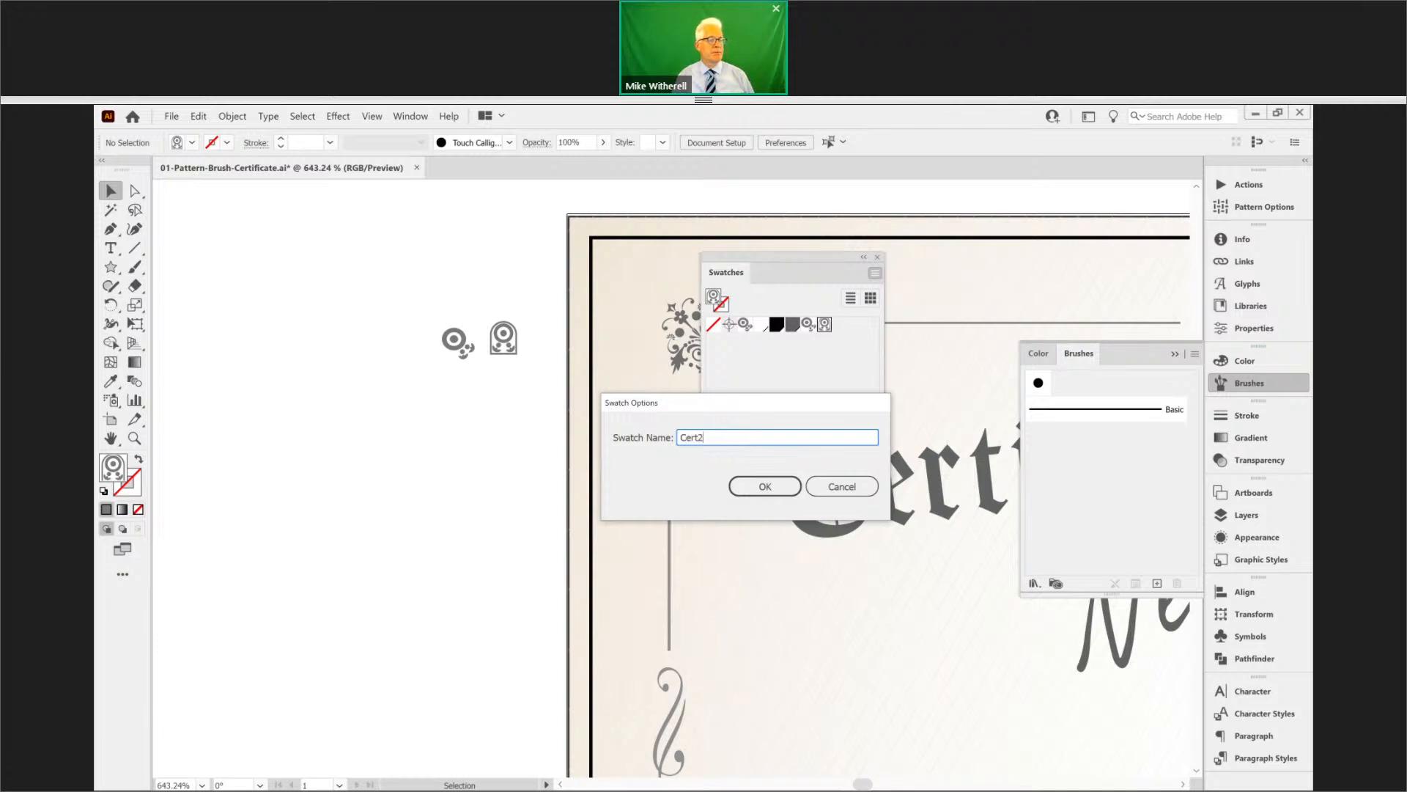
key("Return")
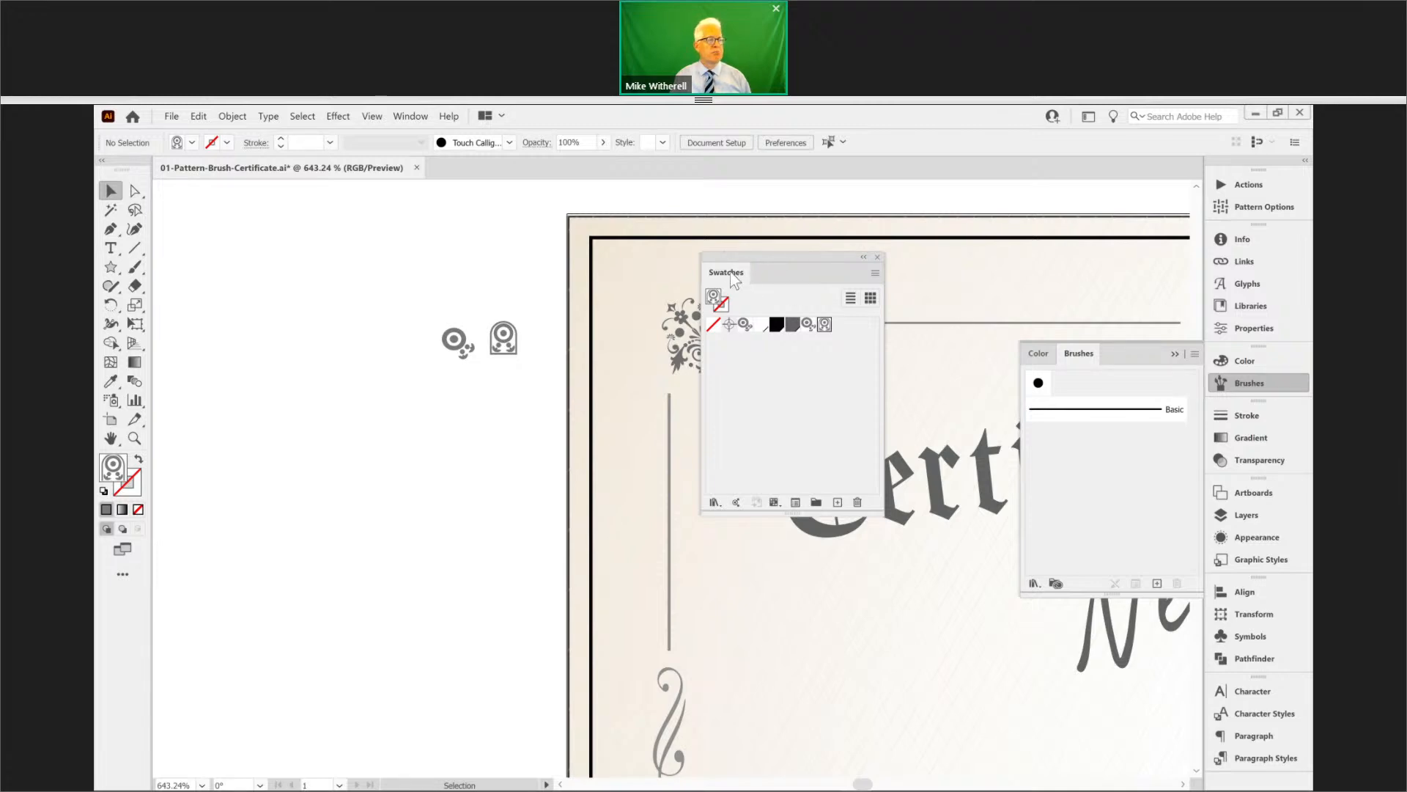
left_click_drag(749, 279, 1092, 338)
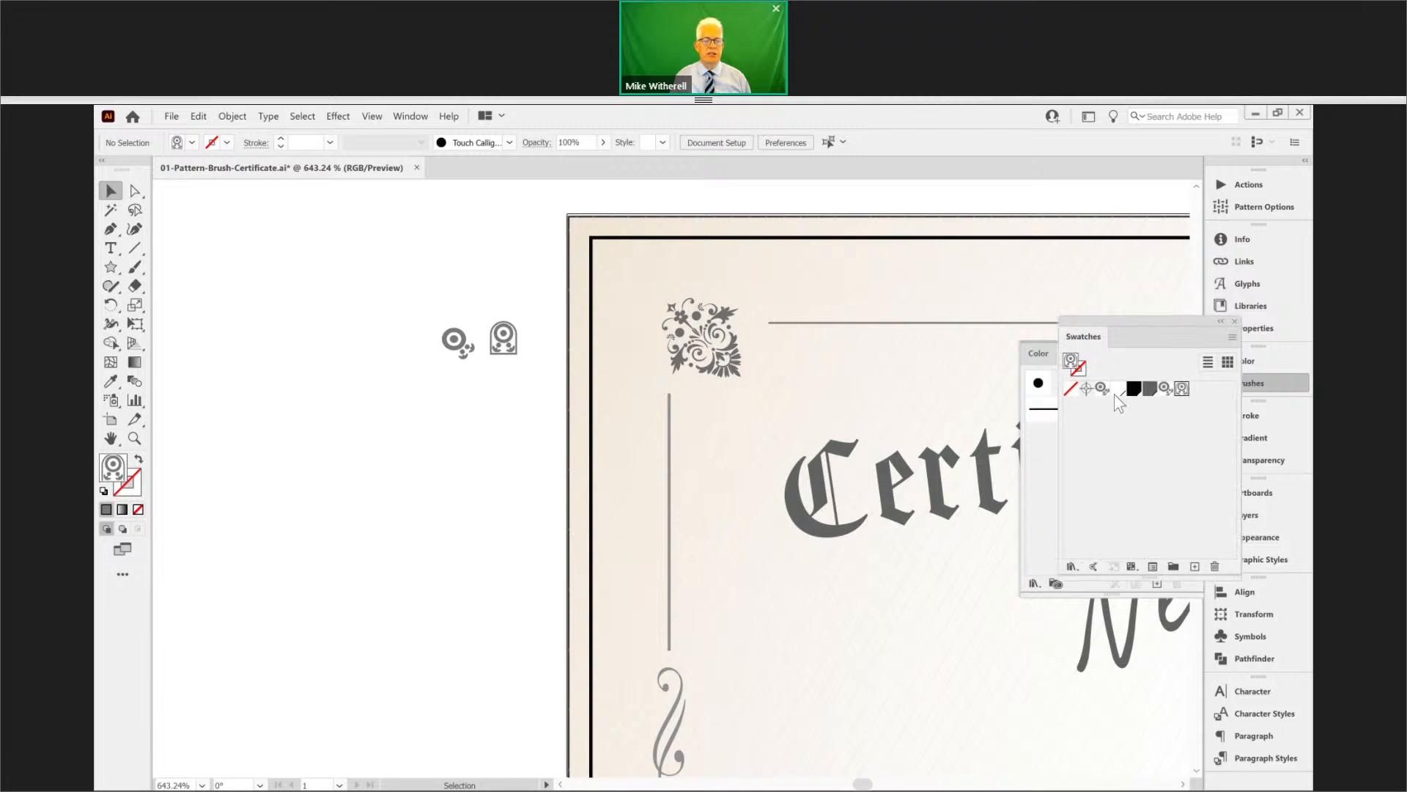
mouse_move(1114, 393)
left_mouse_down()
mouse_move(1093, 447)
mouse_move(1257, 384)
mouse_move(1266, 367)
left_mouse_up()
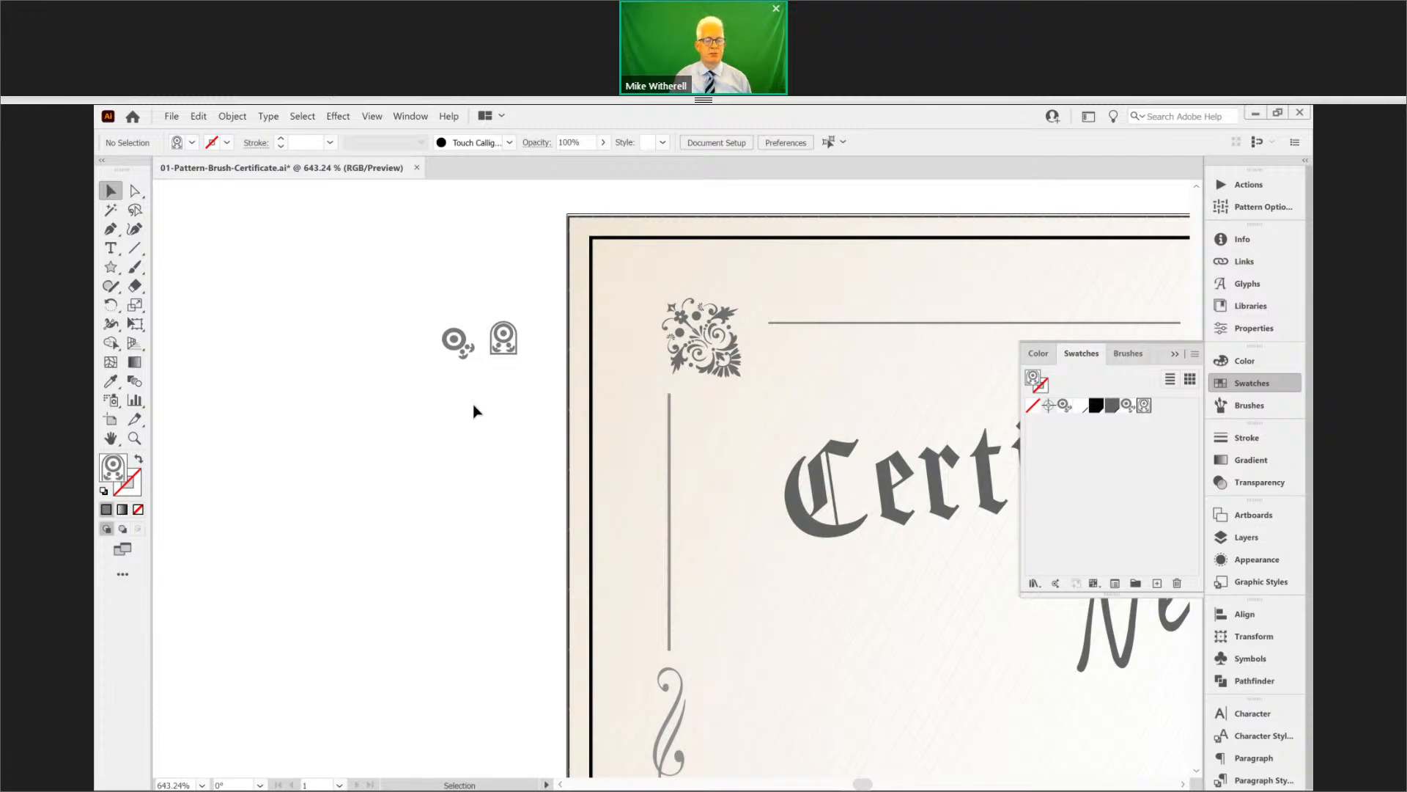
- Start a new brush of type Pattern Brush and name it Cert
left_click(1225, 404)
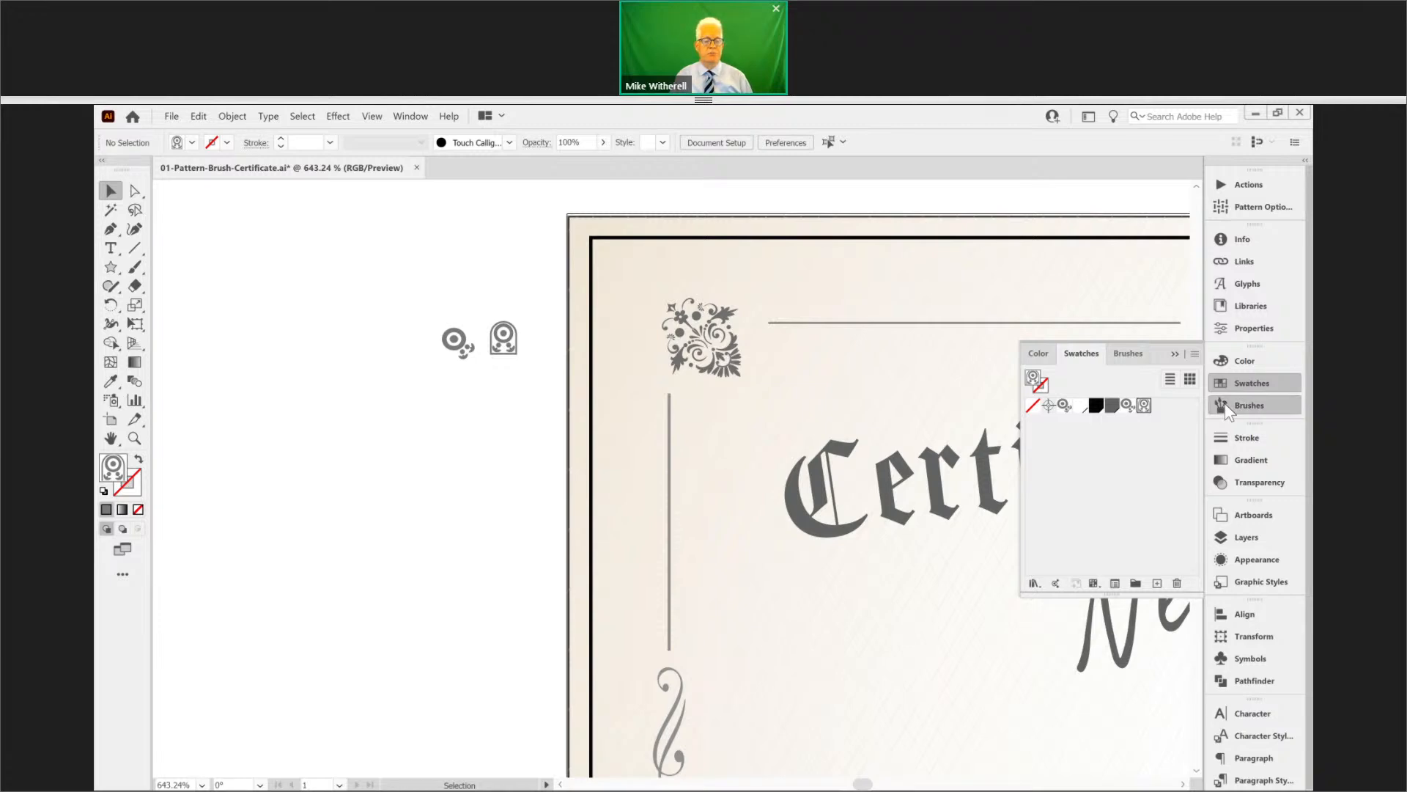
left_click(1158, 585)
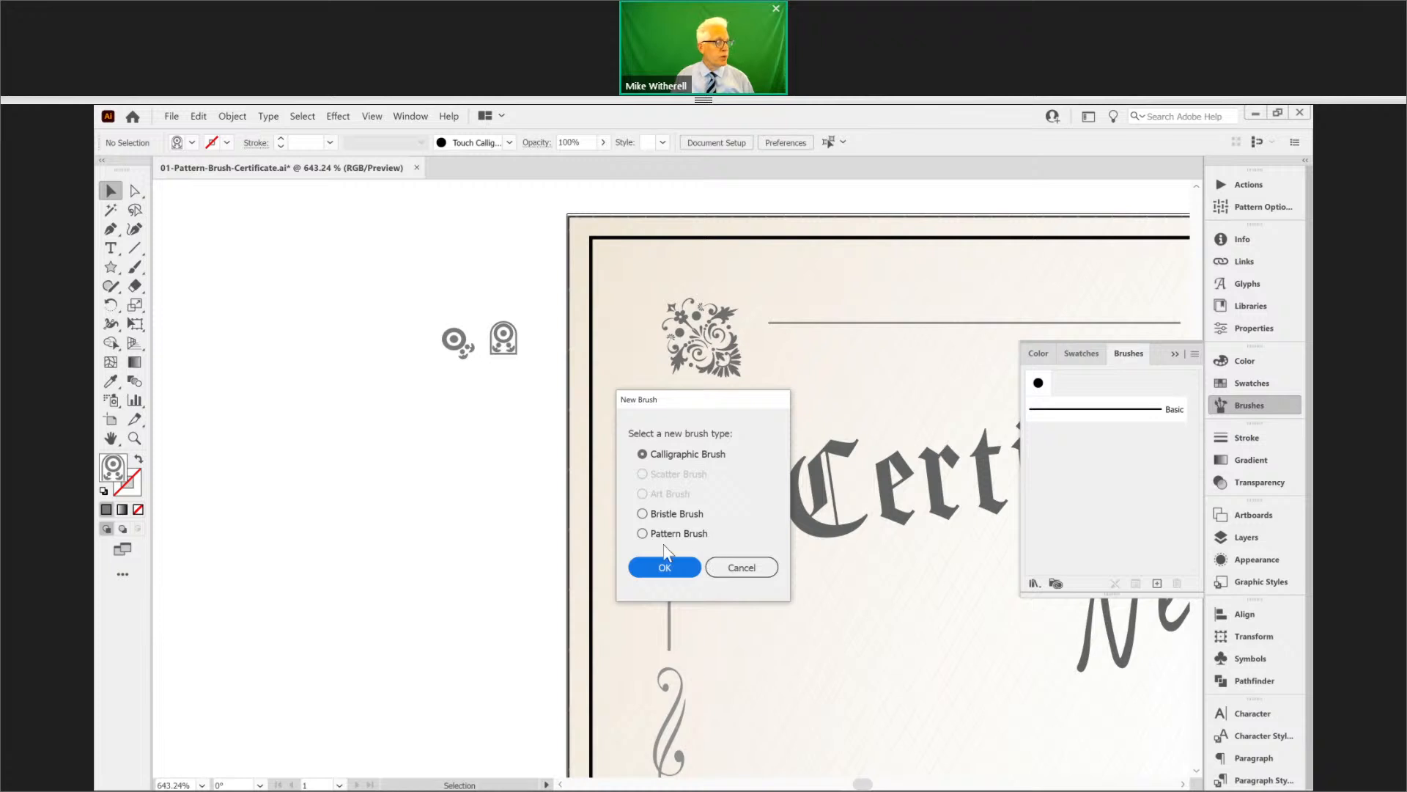
left_click(643, 533)
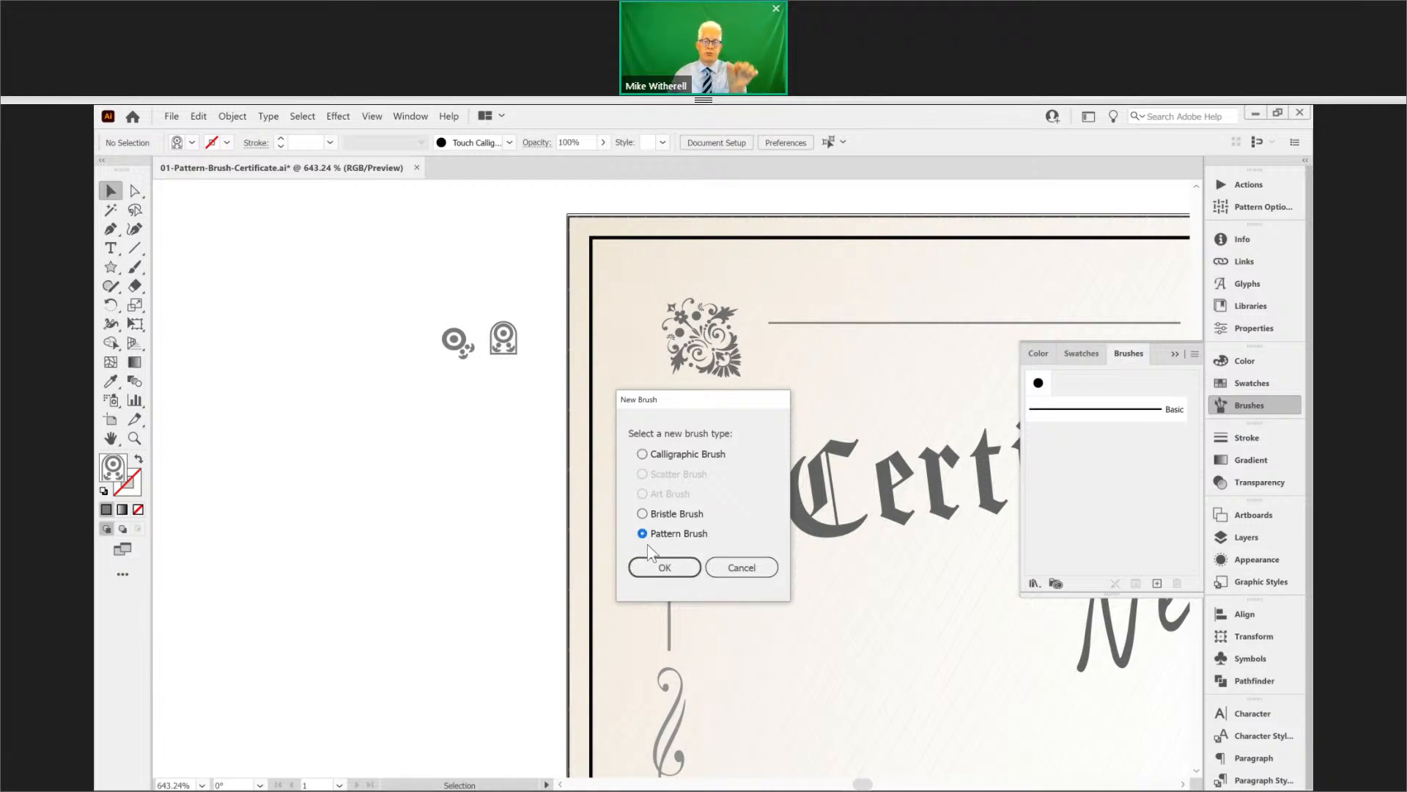
left_click(663, 573)
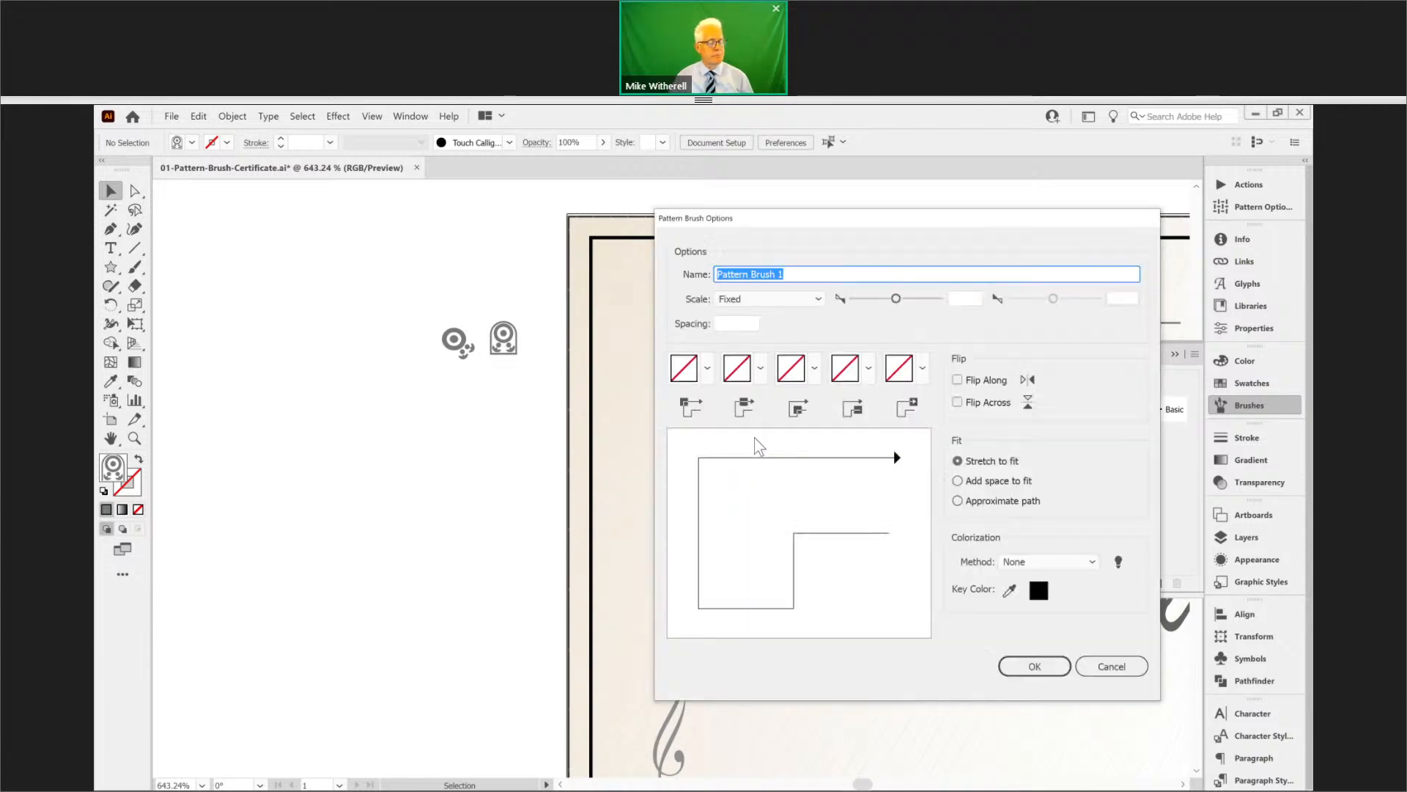
type("Cert")
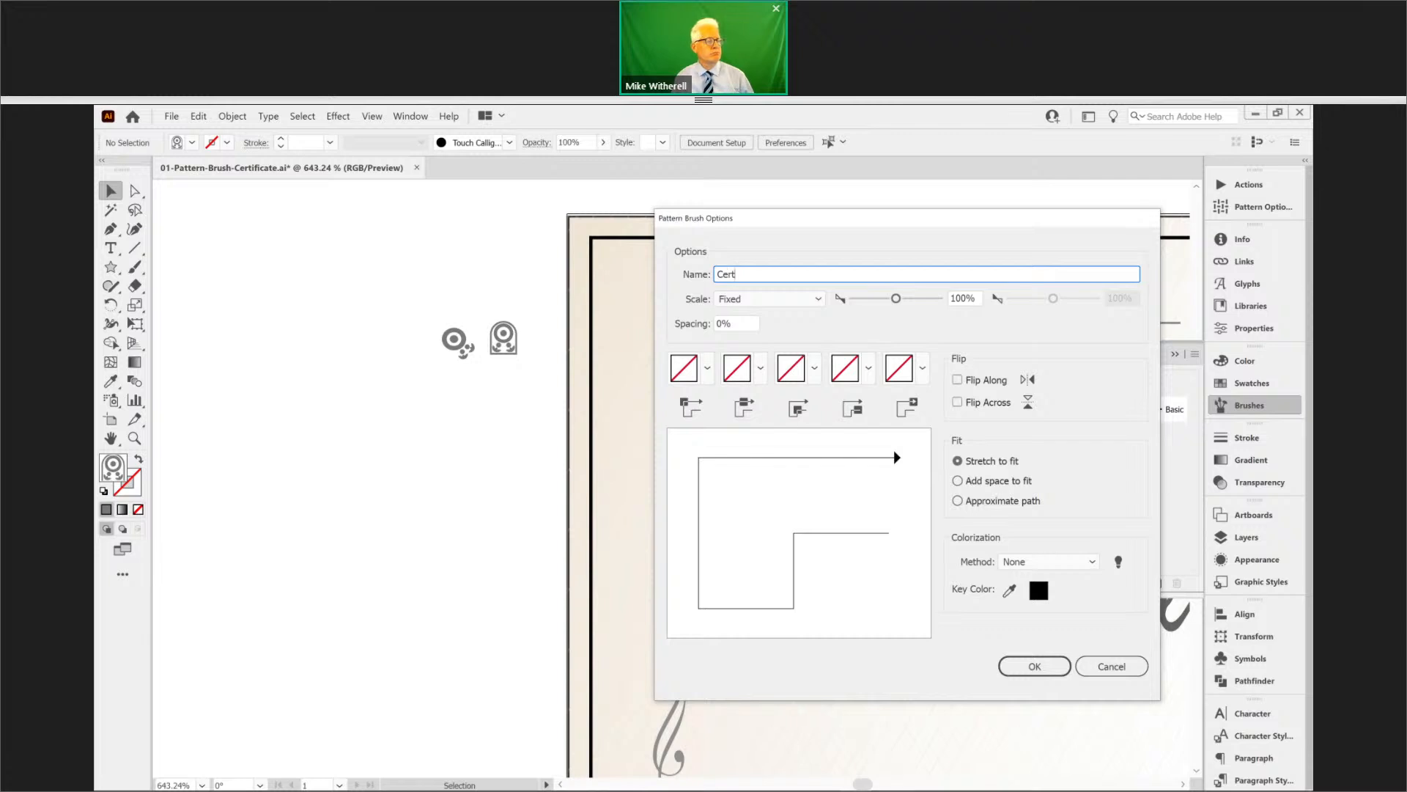
- Assign the Cert1 swatch to the brush's outer corner tile and Cert2 to its side tile
left_click(707, 369)
left_click_drag(689, 433, 689, 492)
scroll(692, 487, "up", 1)
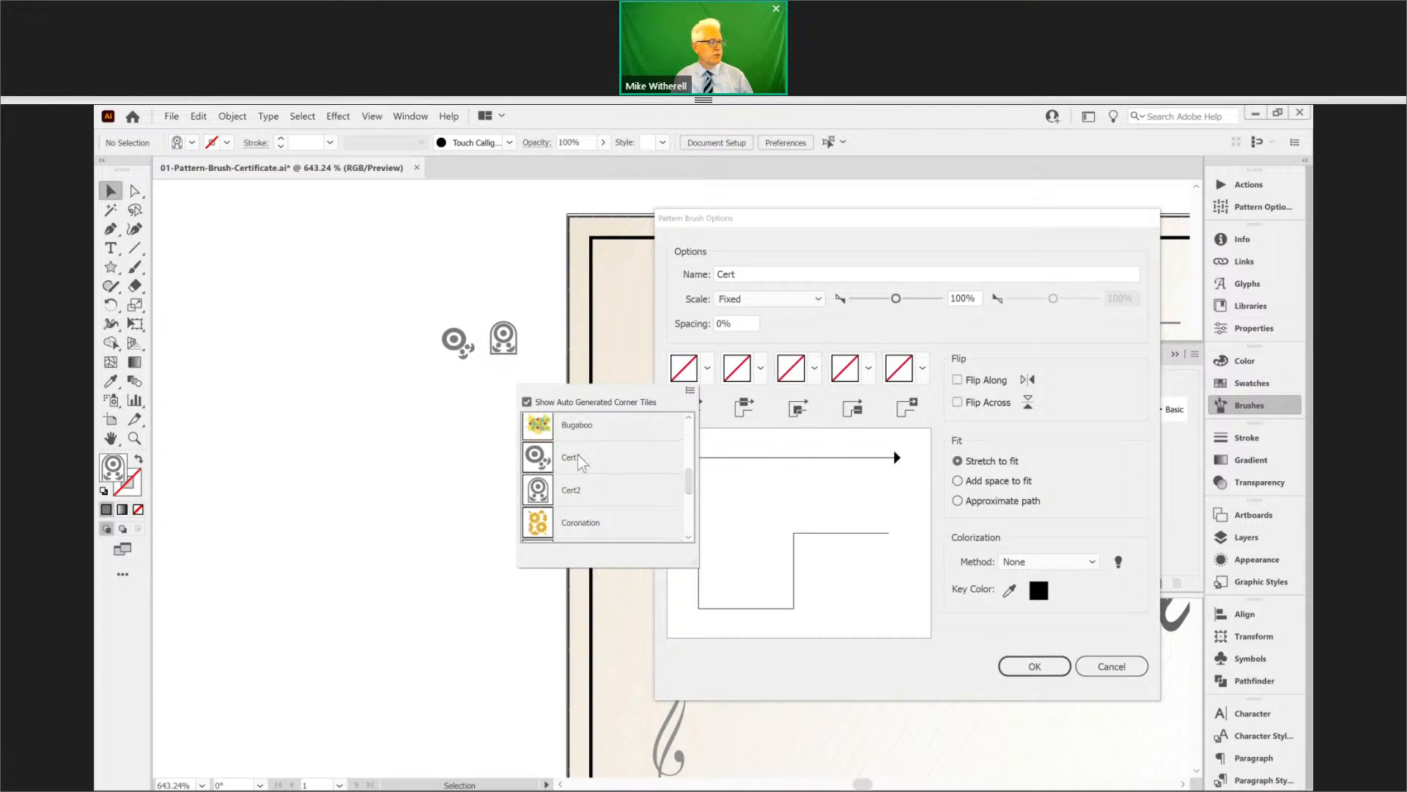
left_click(573, 459)
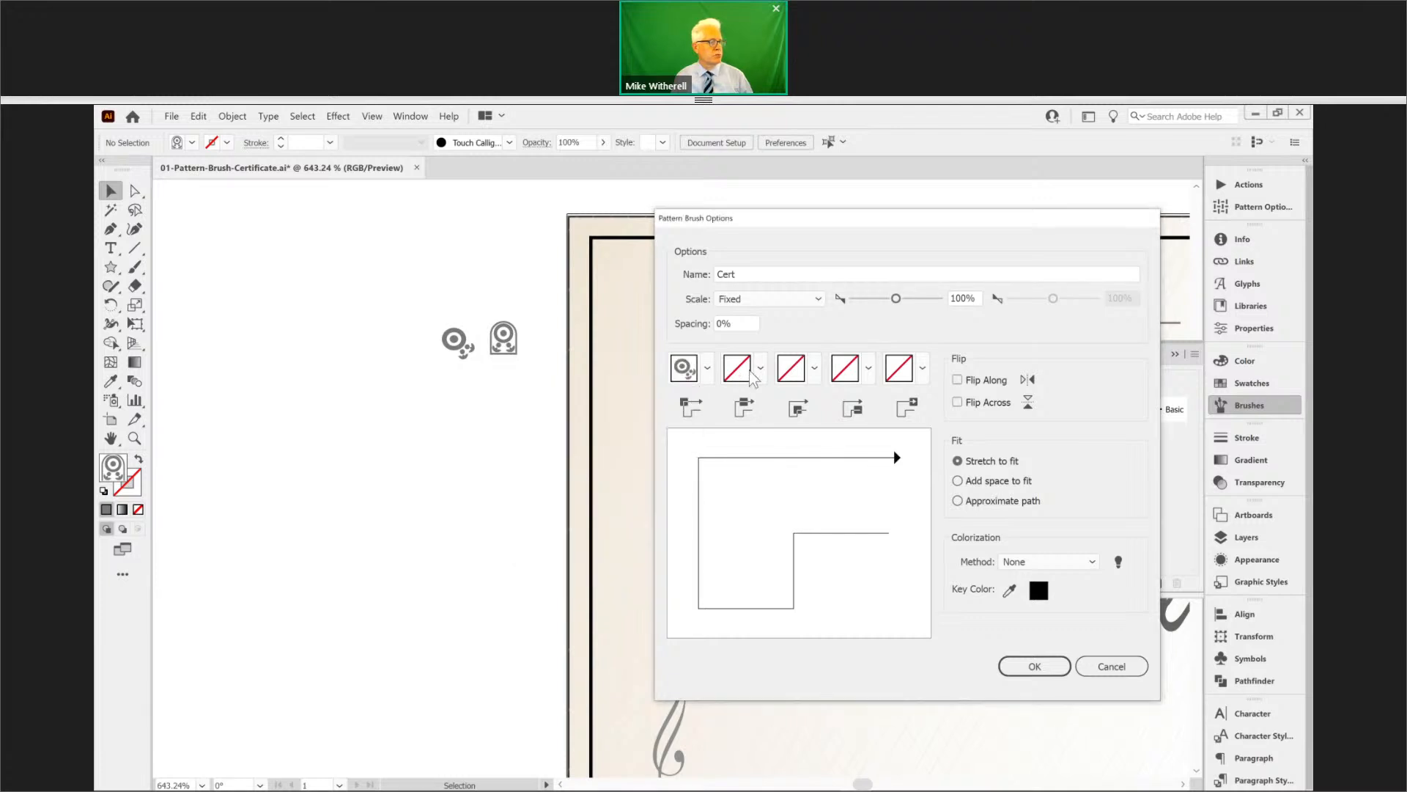
left_click(760, 370)
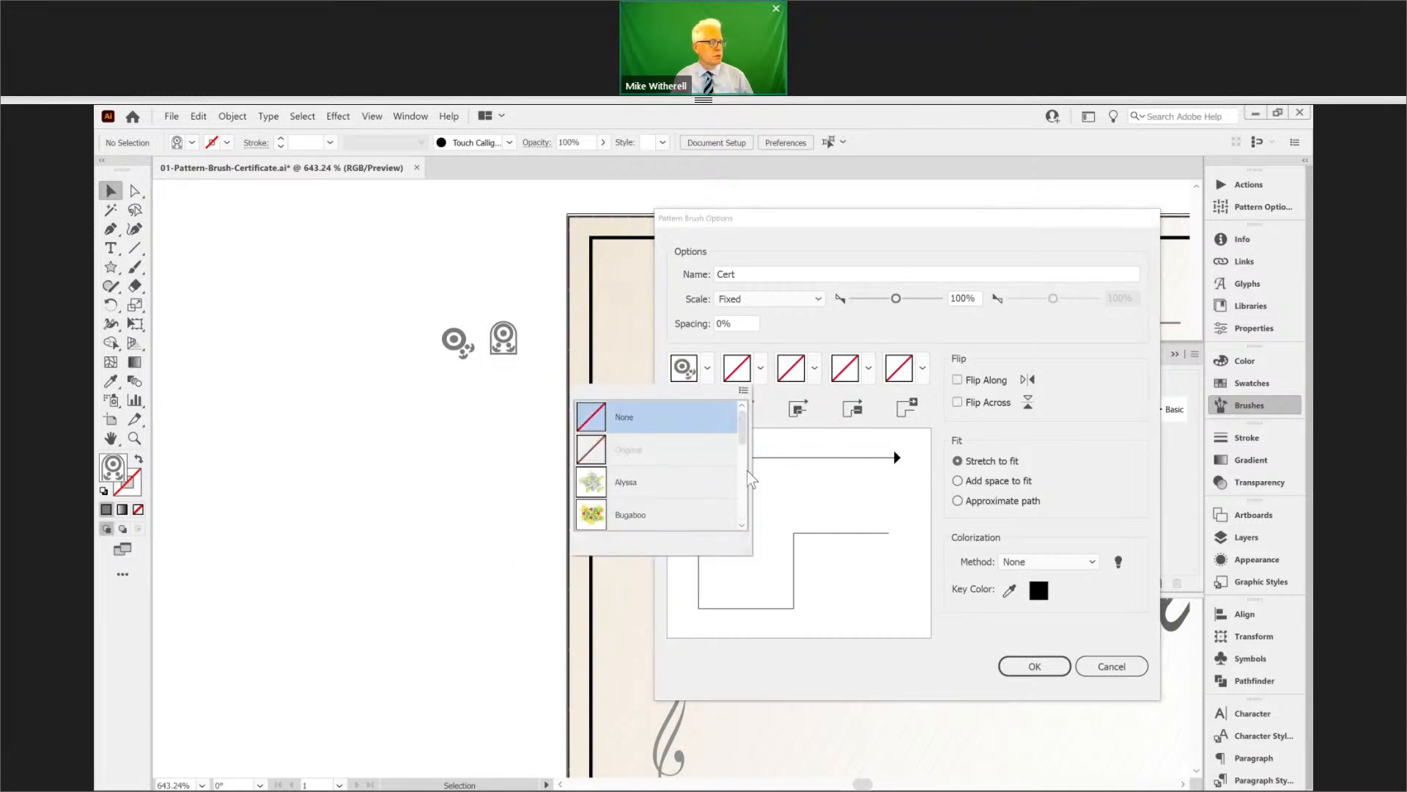
scroll(742, 457, "down", 3)
scroll(742, 457, "down", 1)
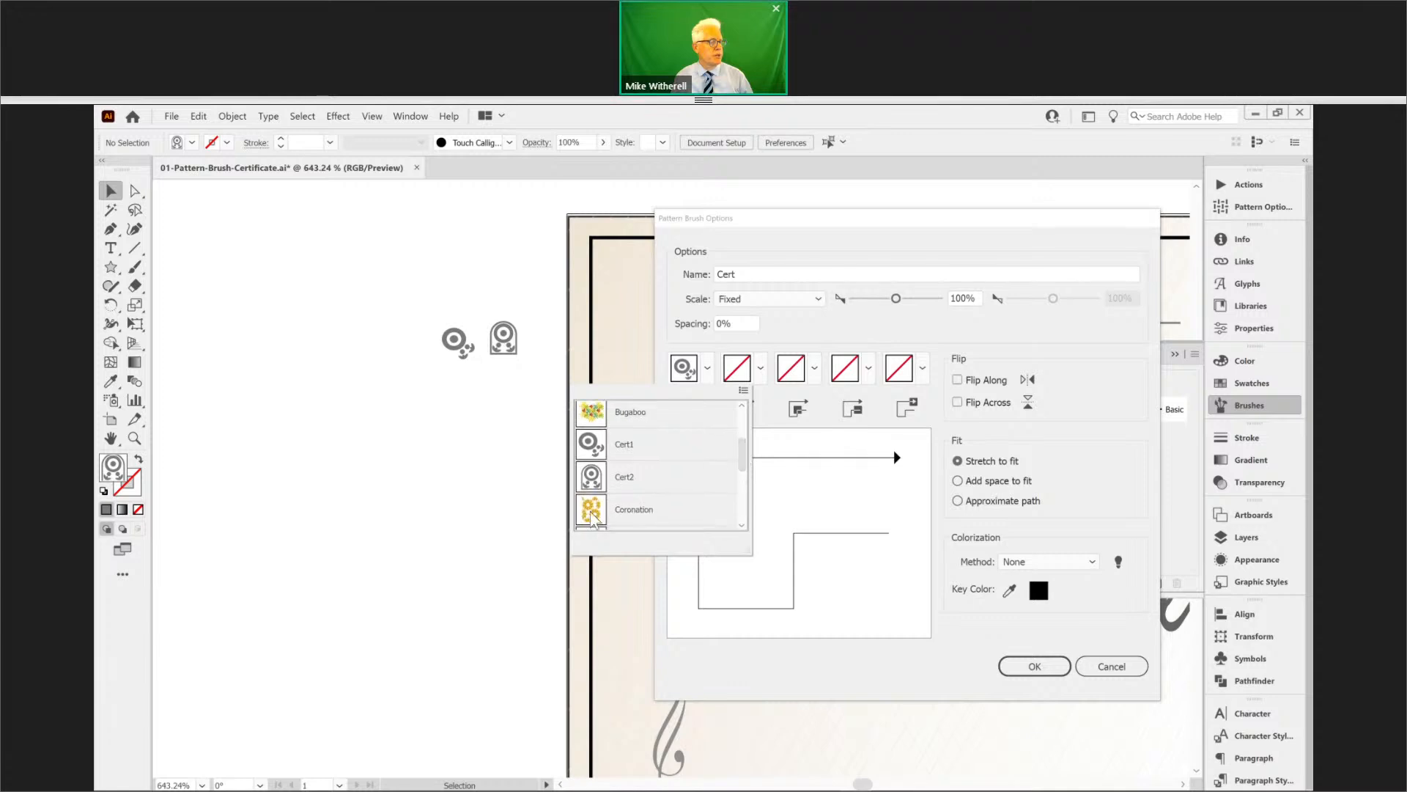
left_click(600, 482)
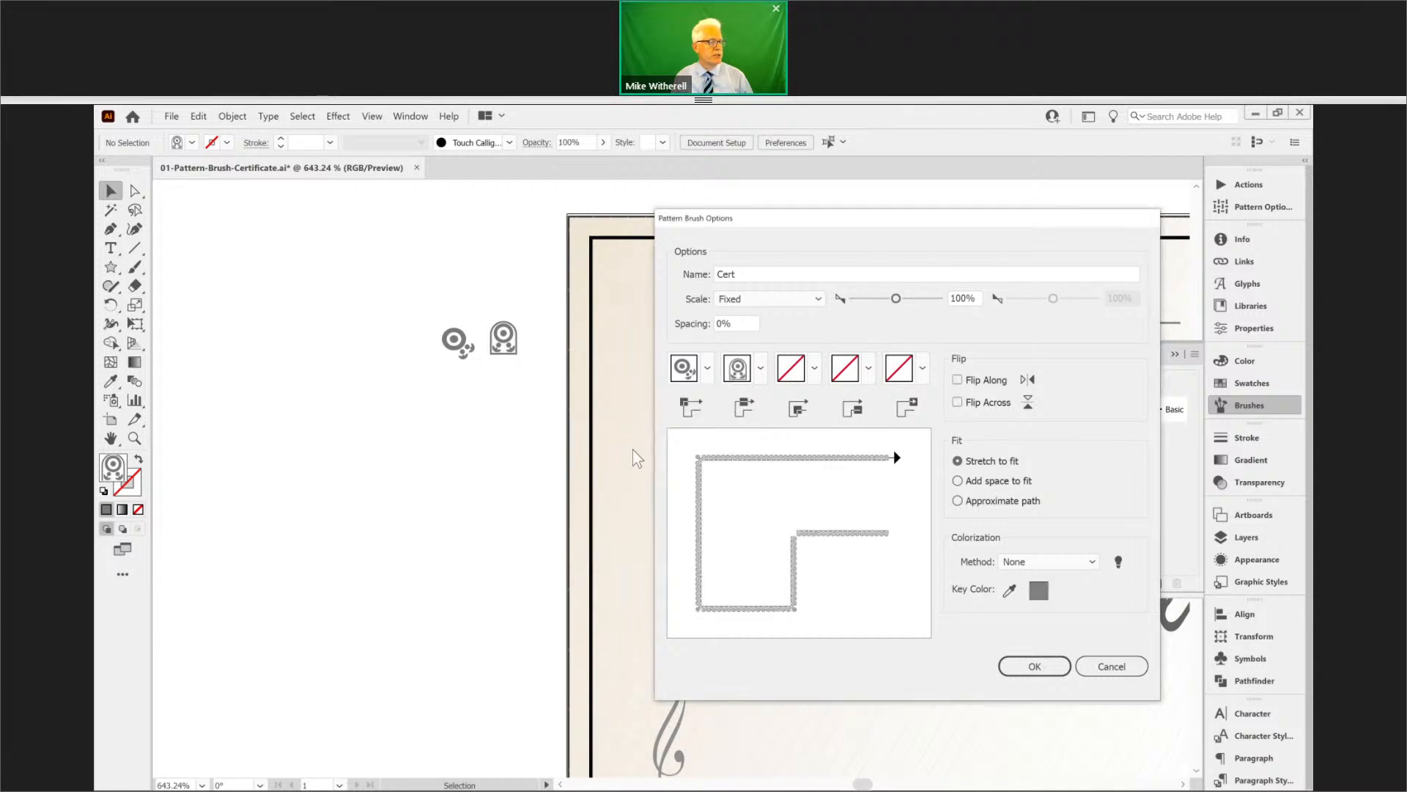
- Assign the Cert1 swatch to the inner corner, start and end tiles of the pattern brush
left_click(814, 368)
scroll(696, 516, "down", 4)
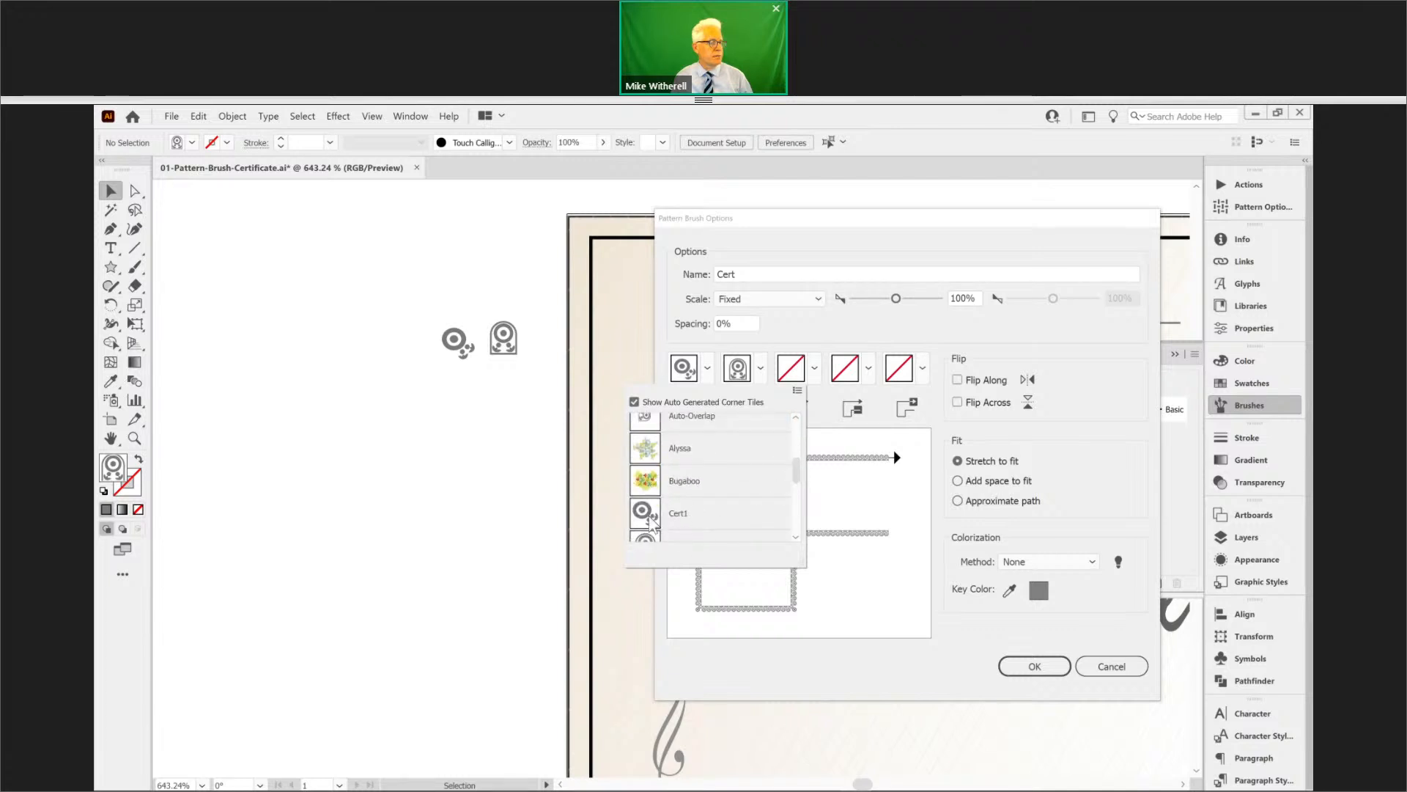
left_click(649, 517)
left_click(869, 368)
scroll(843, 456, "down", 4)
scroll(843, 456, "down", 1)
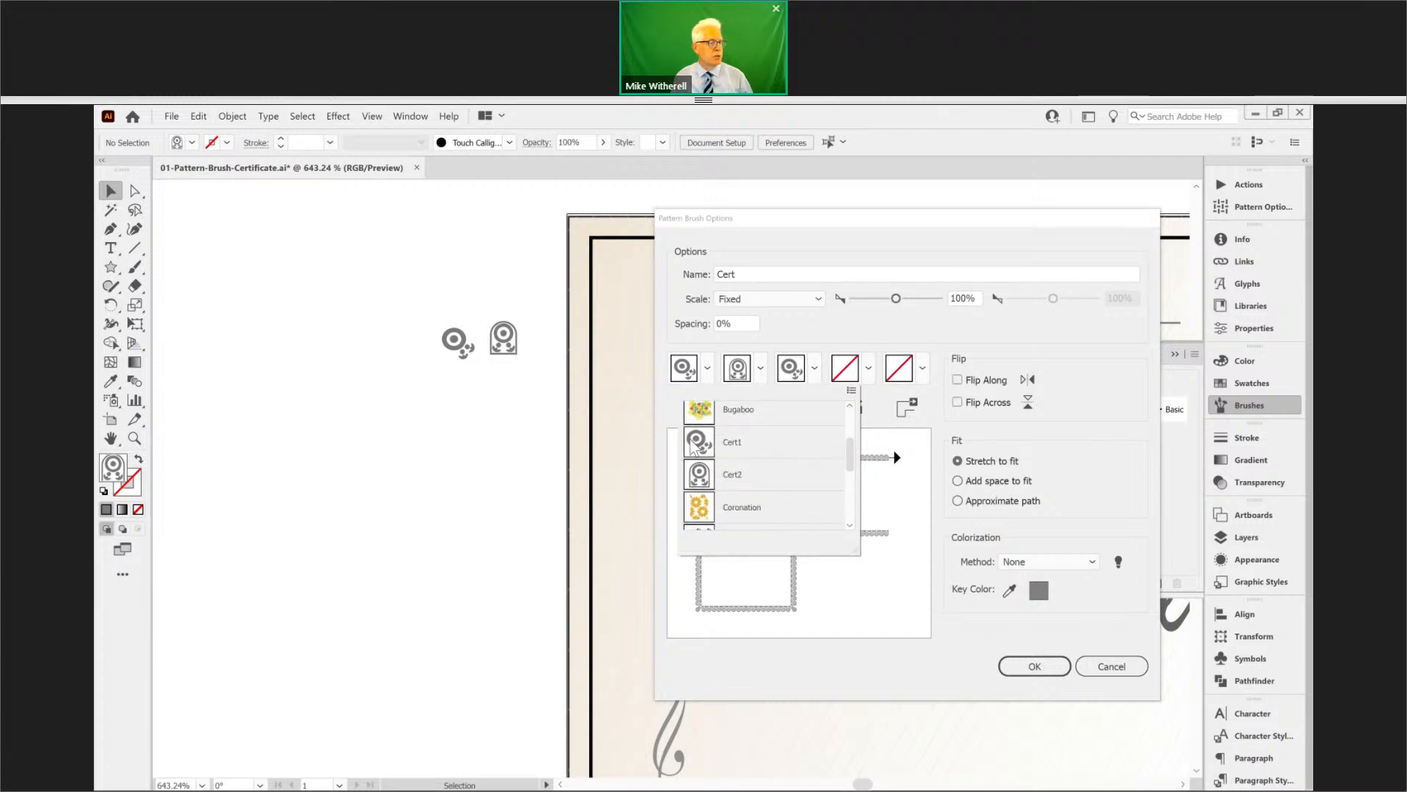
left_click(692, 447)
left_click(922, 369)
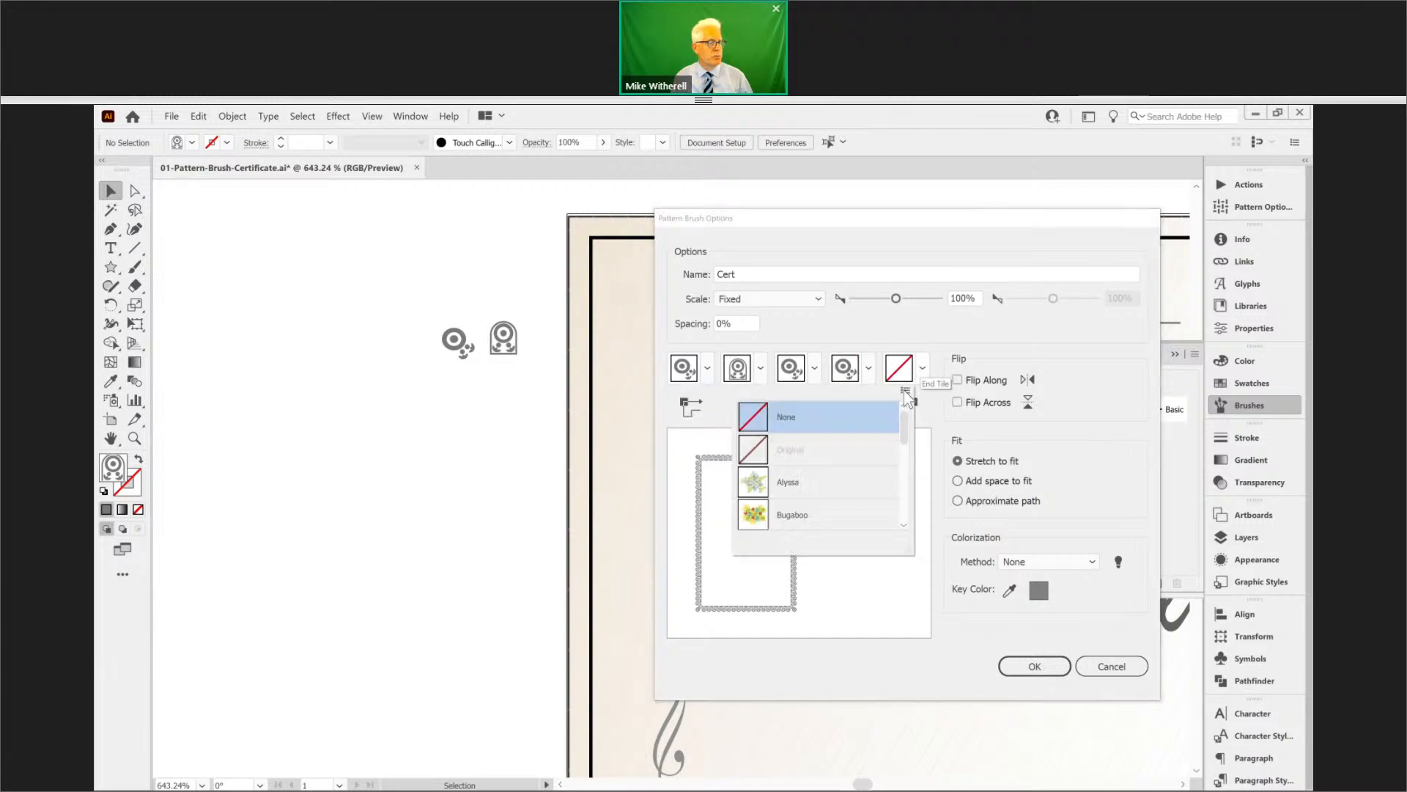
scroll(902, 425, "down", 4)
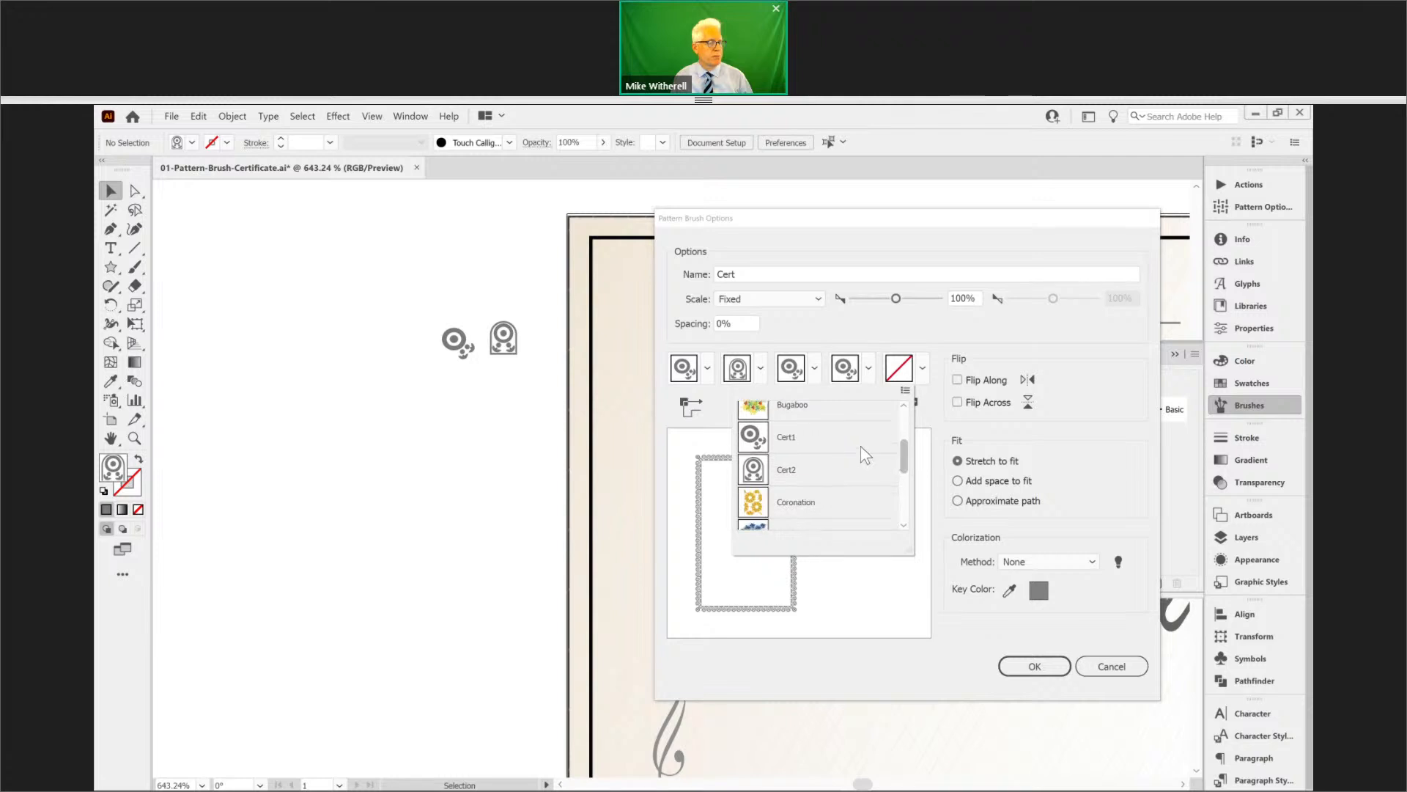
left_click(762, 443)
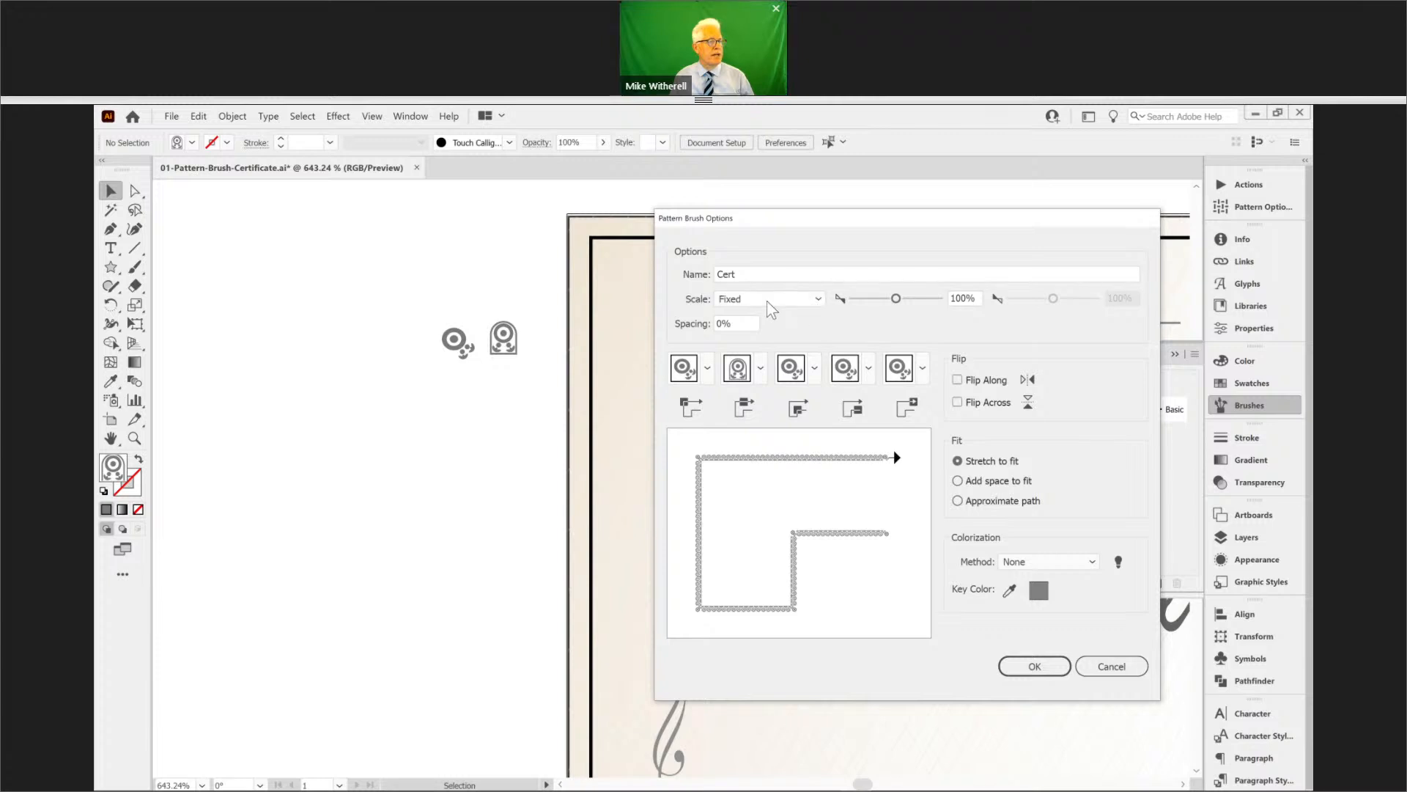
- Review the brush's scale options, keep Fixed, and create the Cert pattern brush
left_click(818, 299)
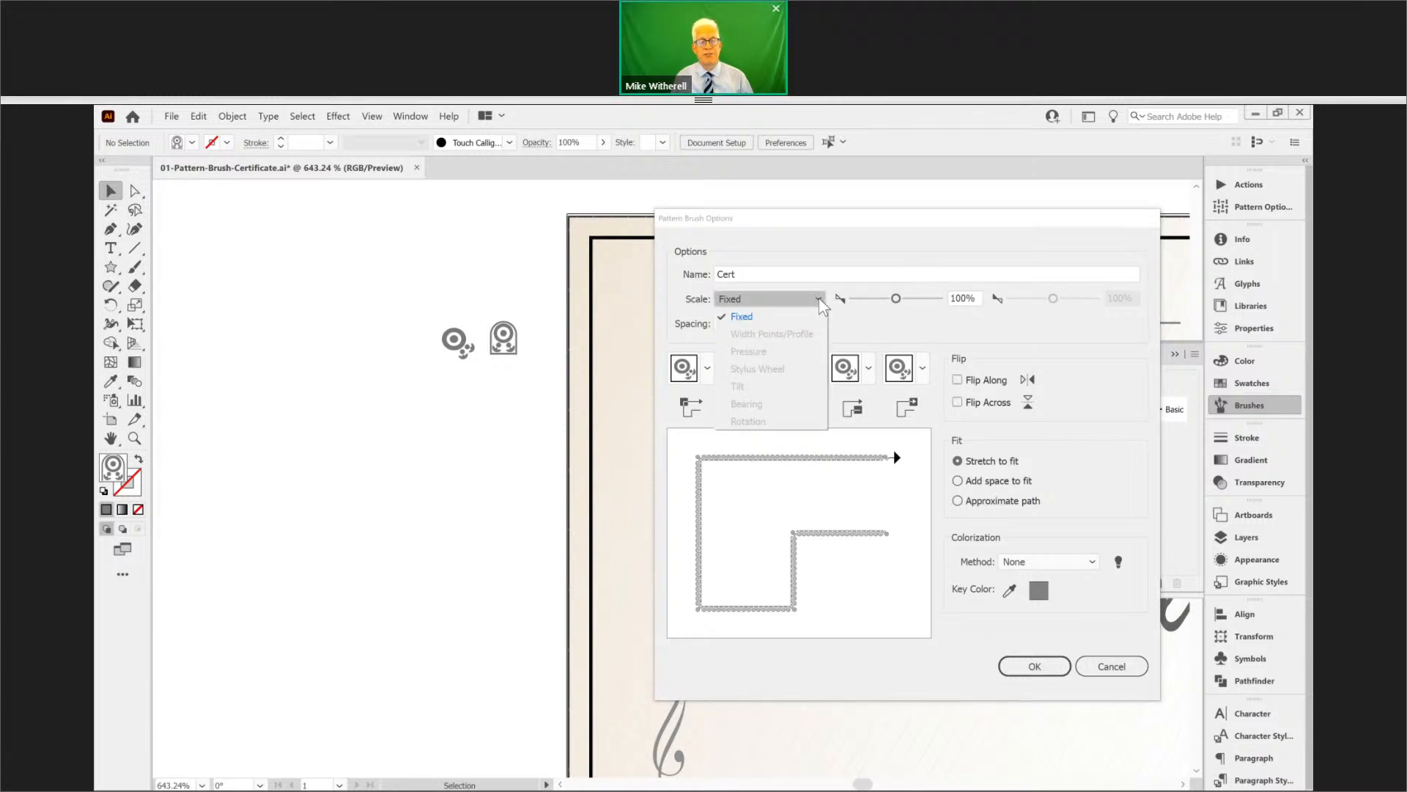
left_click(821, 300)
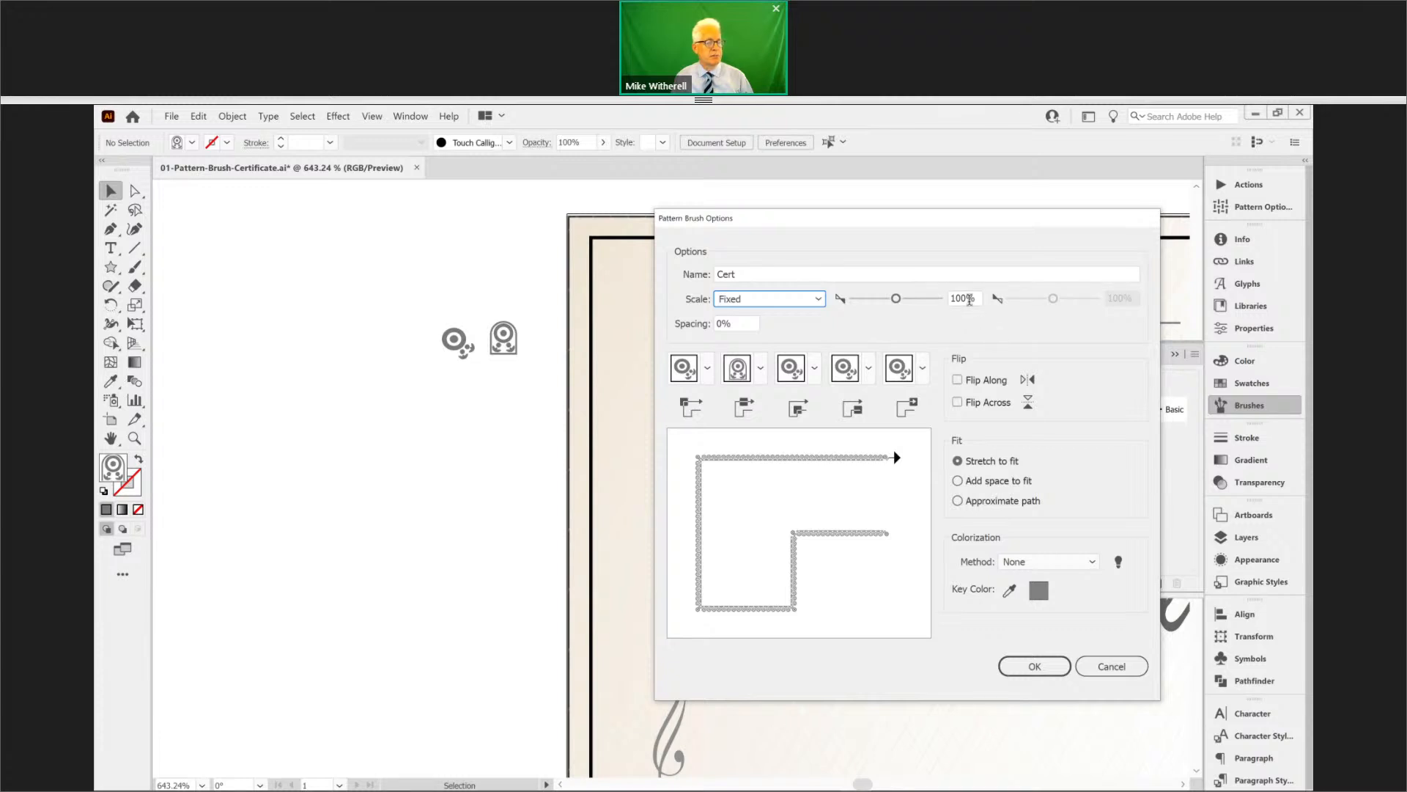
left_click(1046, 668)
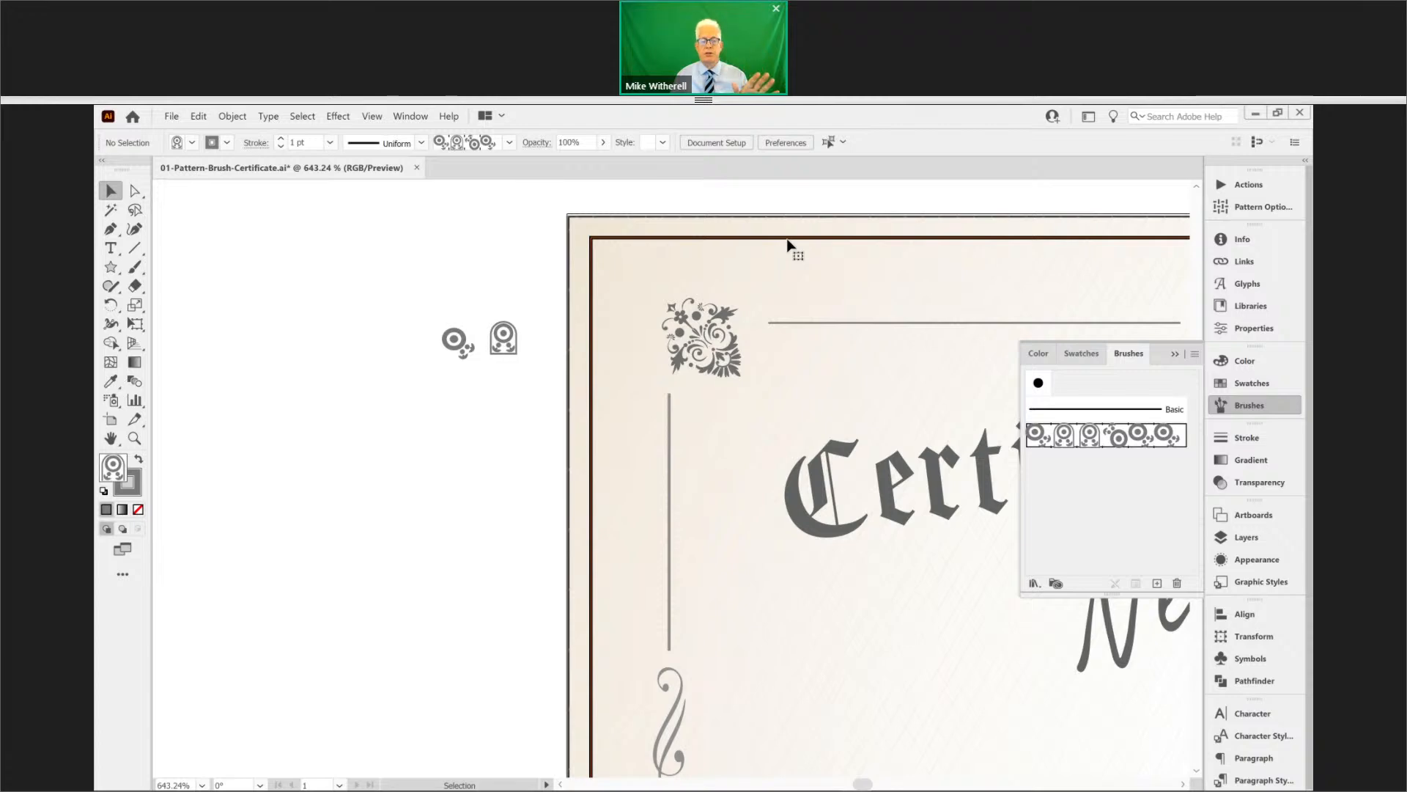
- Apply the Cert pattern brush to the certificate's dark border rectangle
left_click(789, 238)
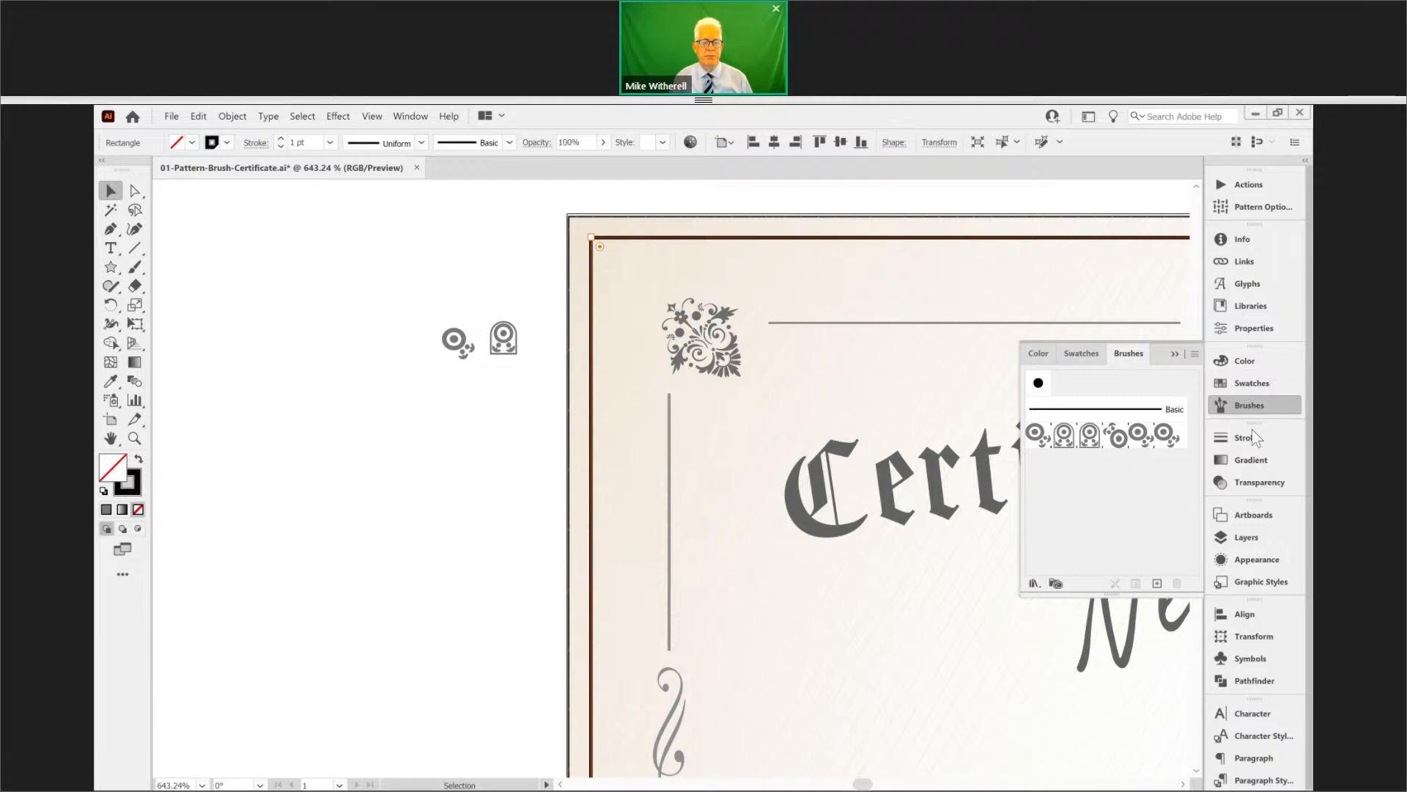
left_click(1122, 438)
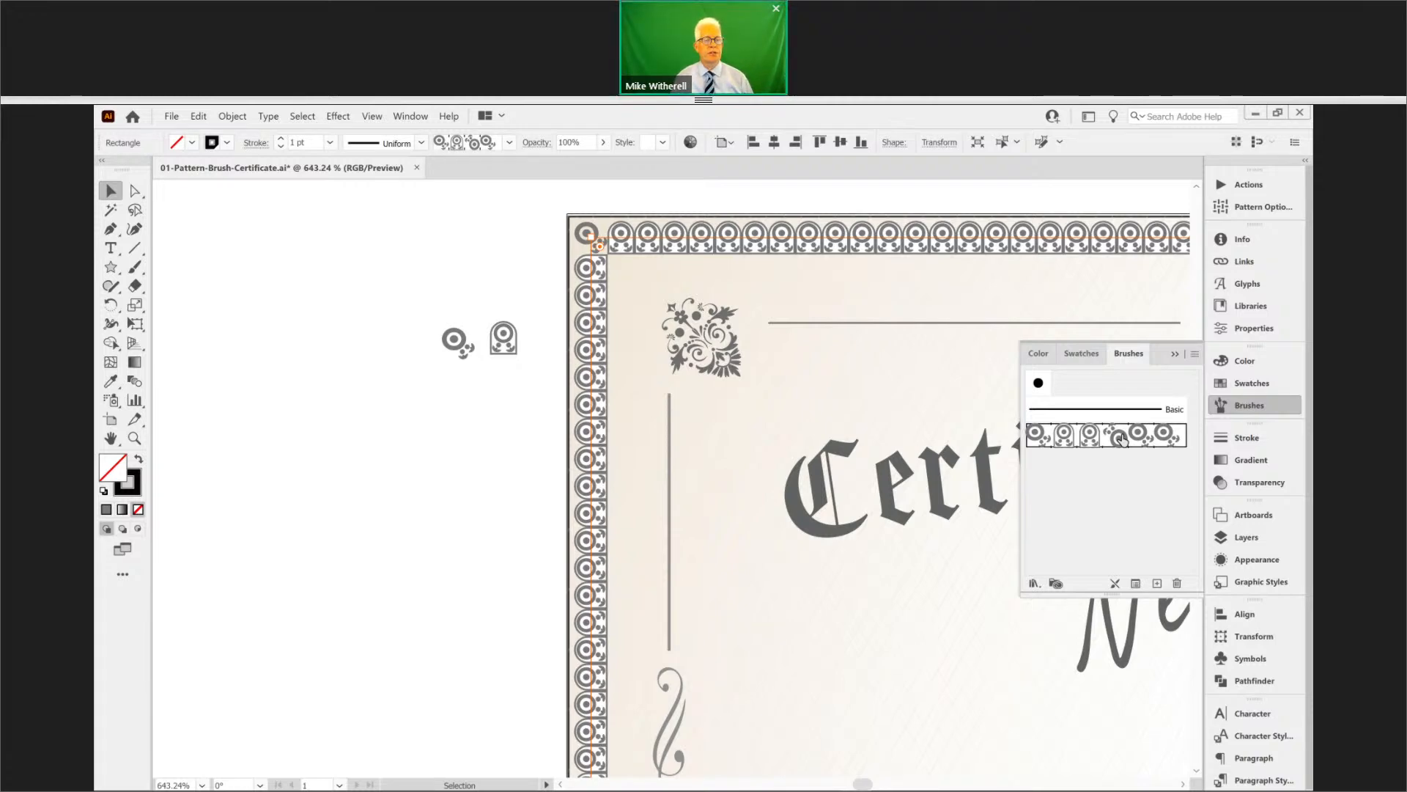
key("ctrl+0")
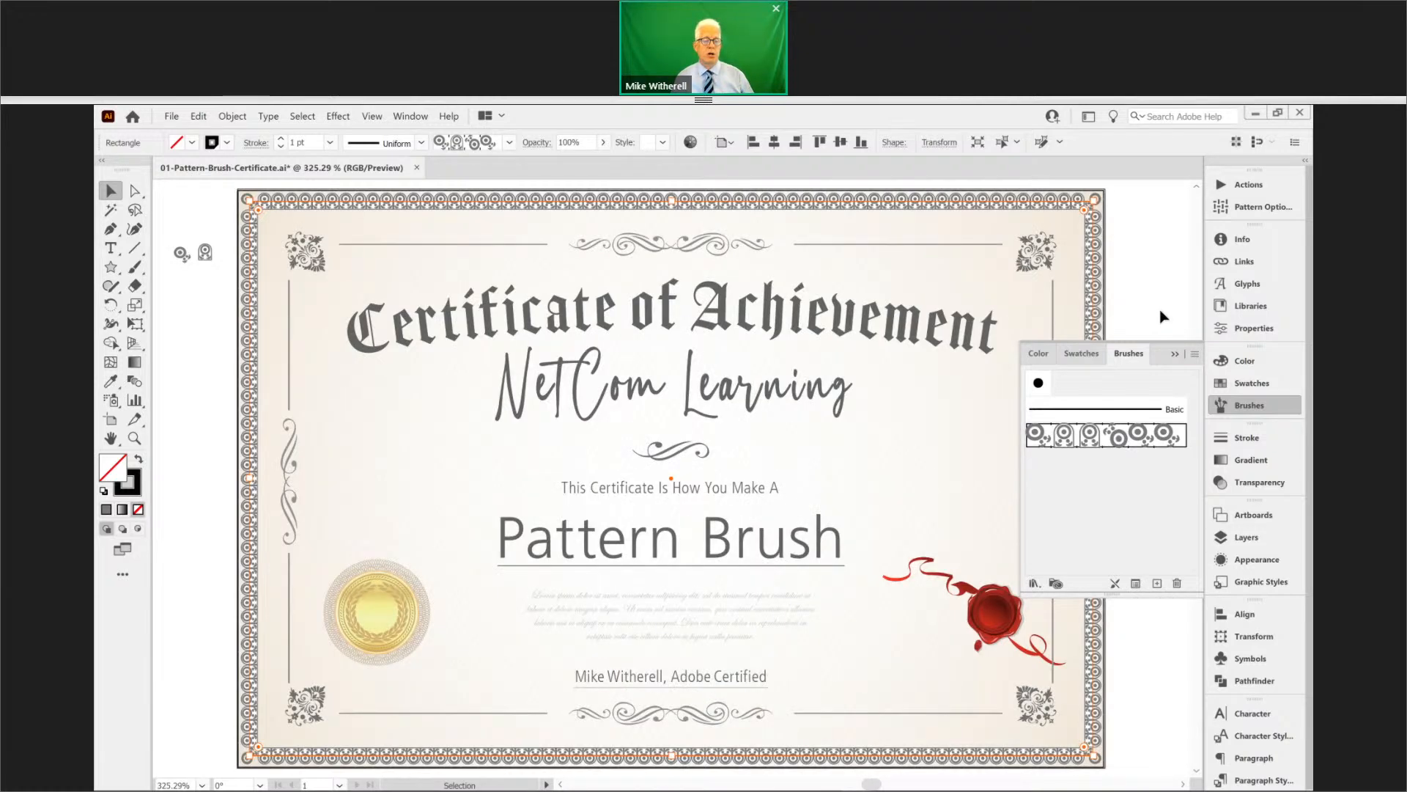
- Set the Cert pattern brush's scale to 120%, apply the change to existing strokes, and deselect the border
double_click(1112, 438)
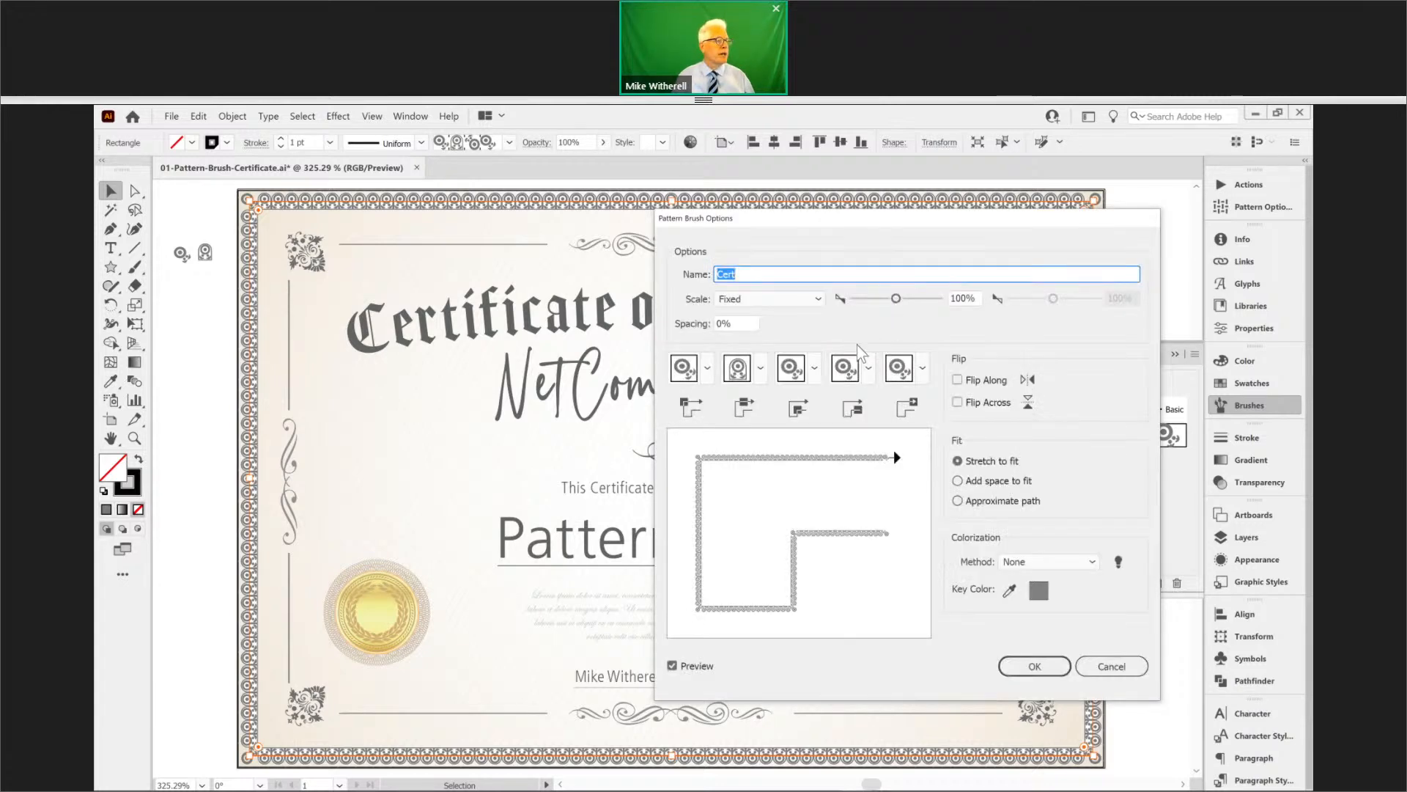
double_click(960, 296)
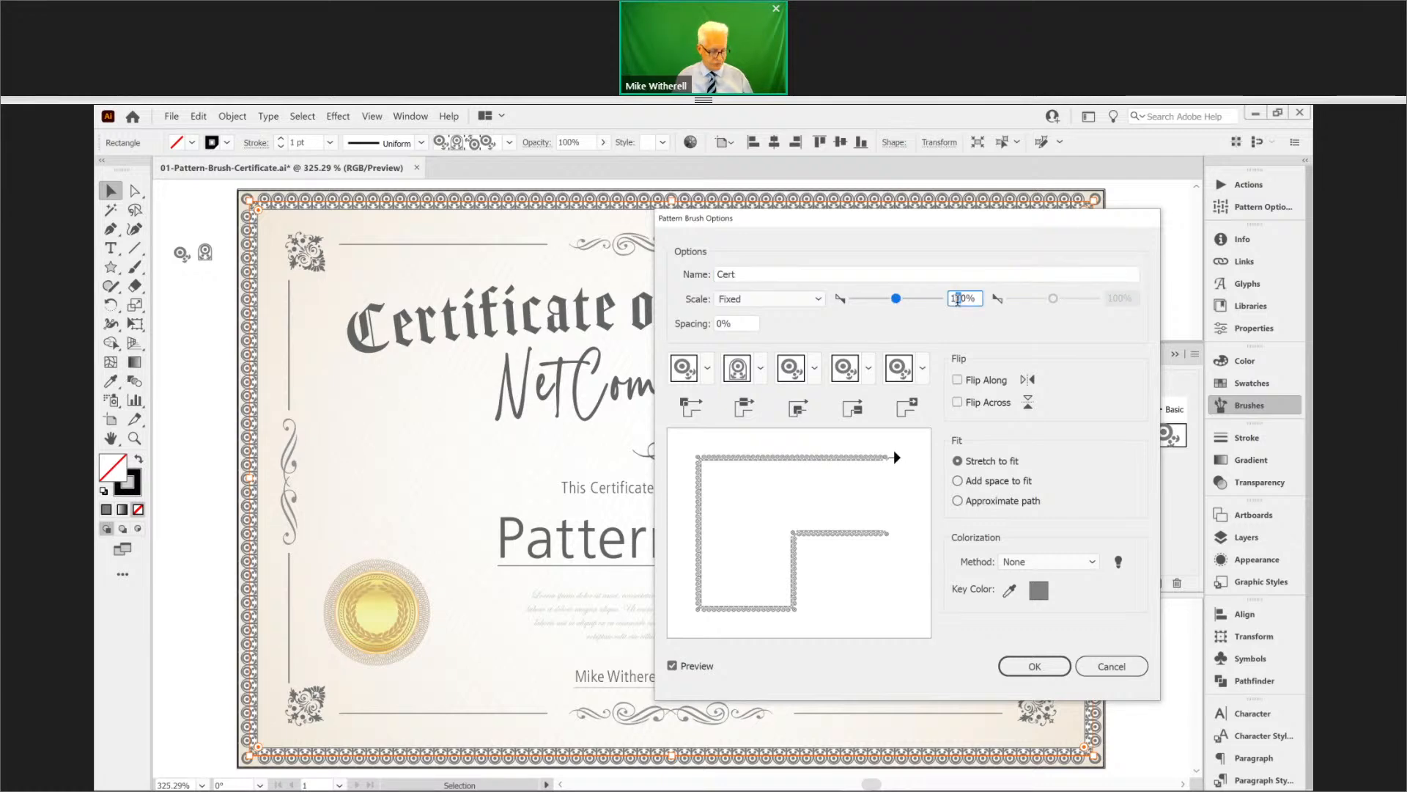
type("120")
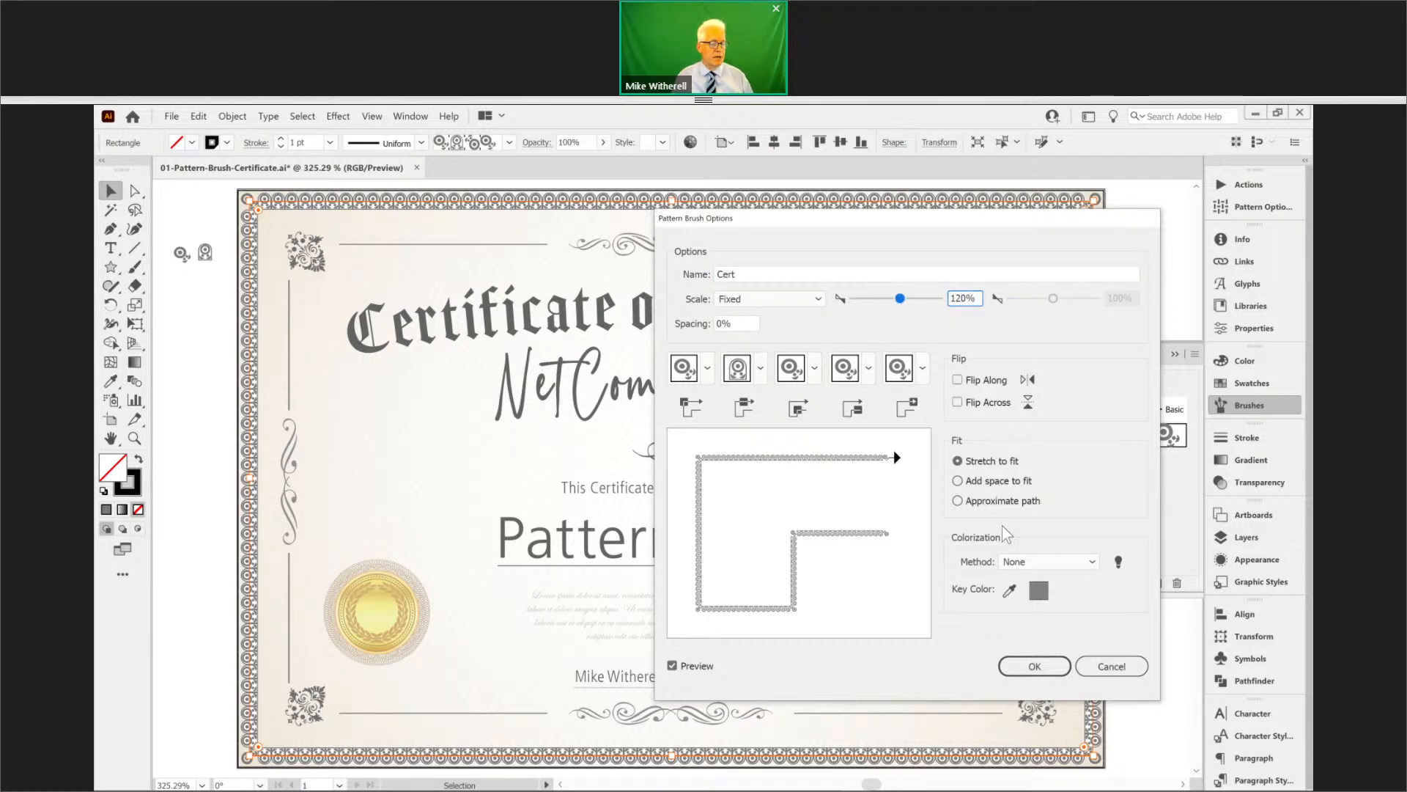
left_click(1041, 669)
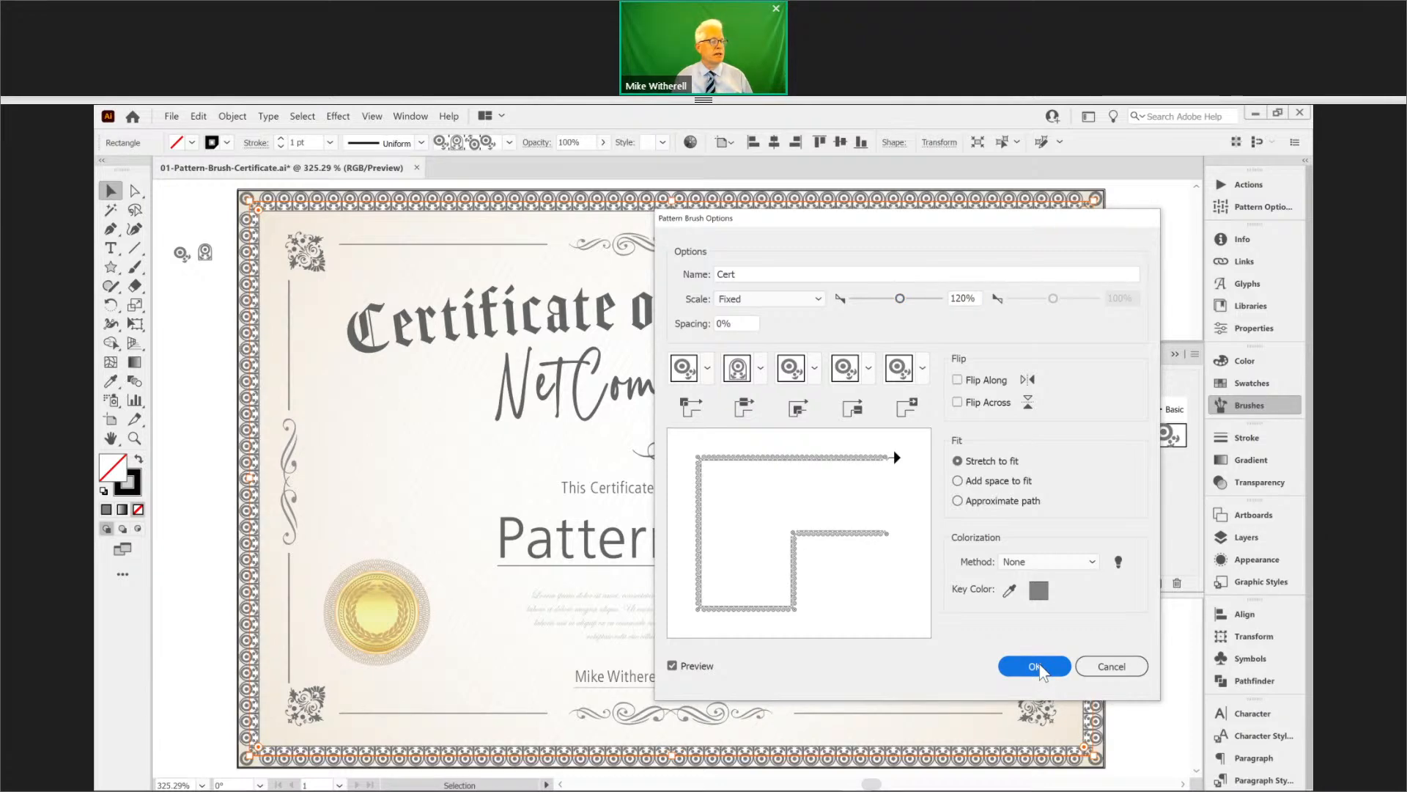
left_click(1034, 667)
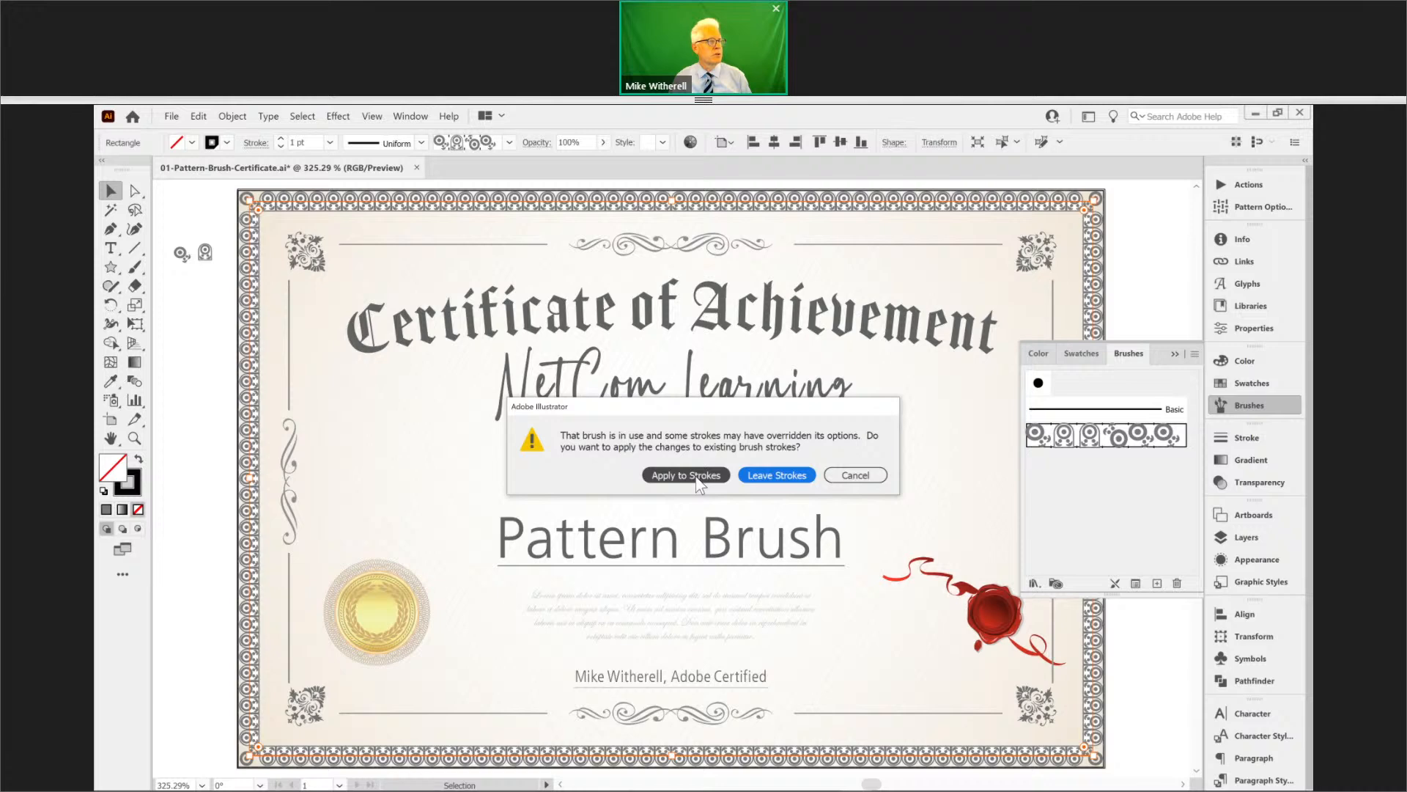
left_click(698, 477)
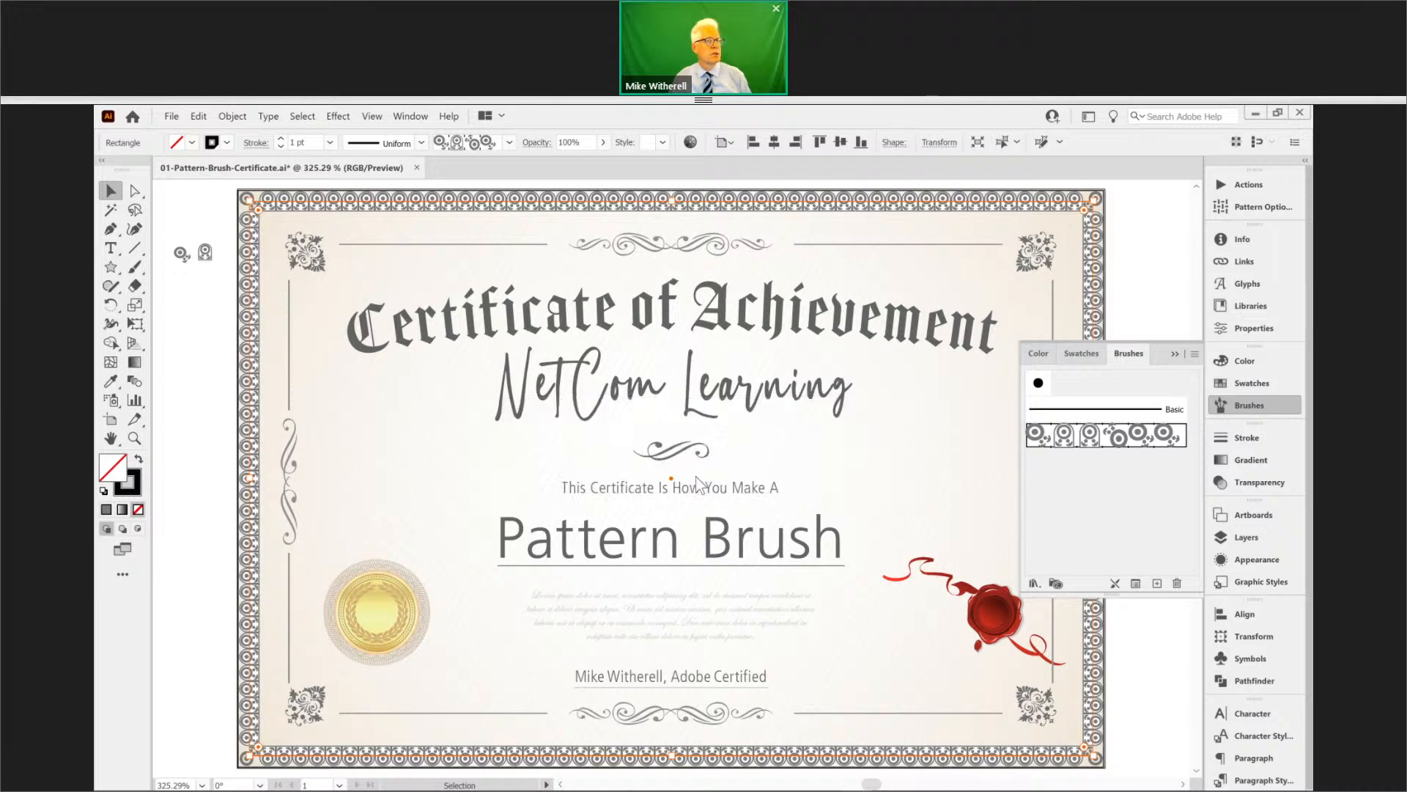
left_click(1135, 256)
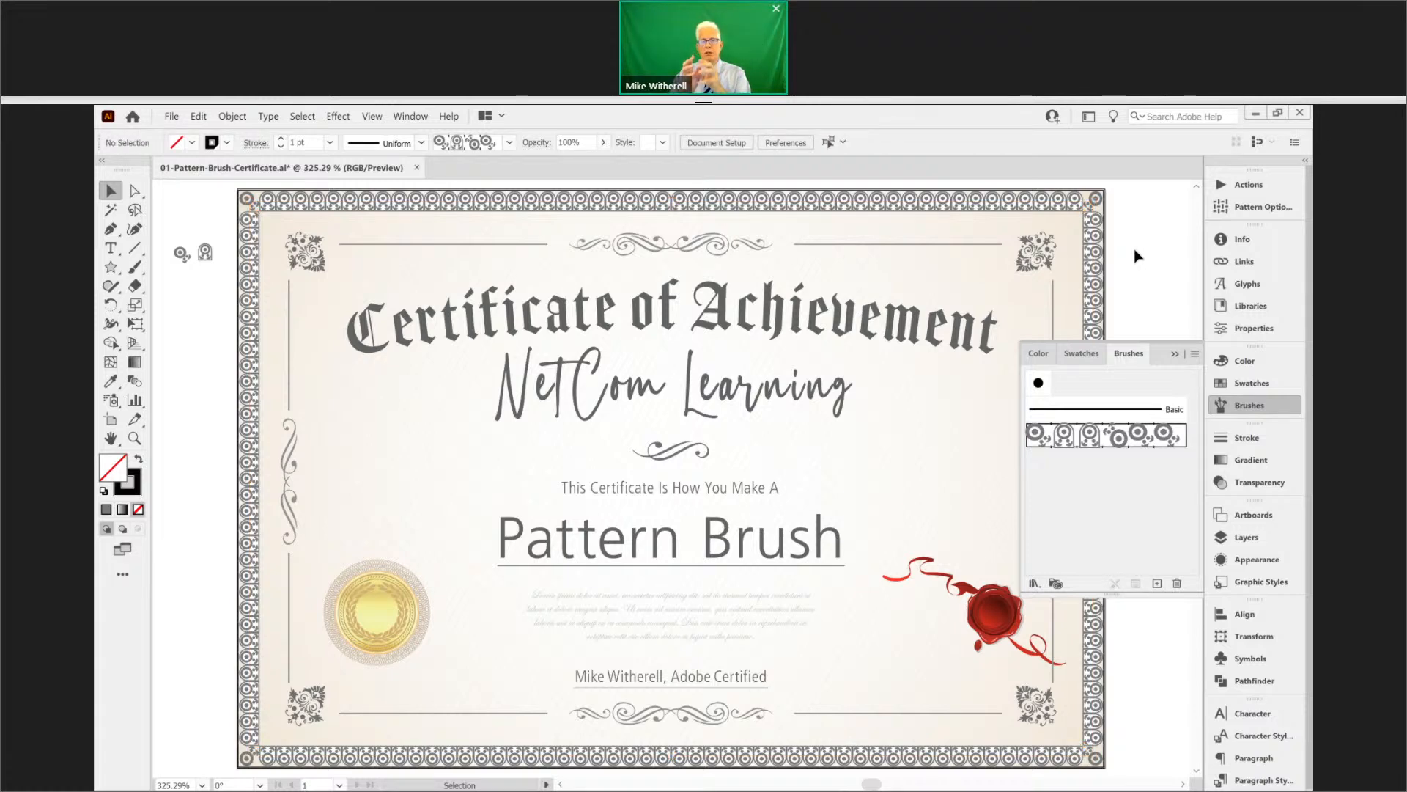
- Close the certificate document and open 02-Pattern-Brushes.ai, continuing with the current color settings
left_click(1176, 355)
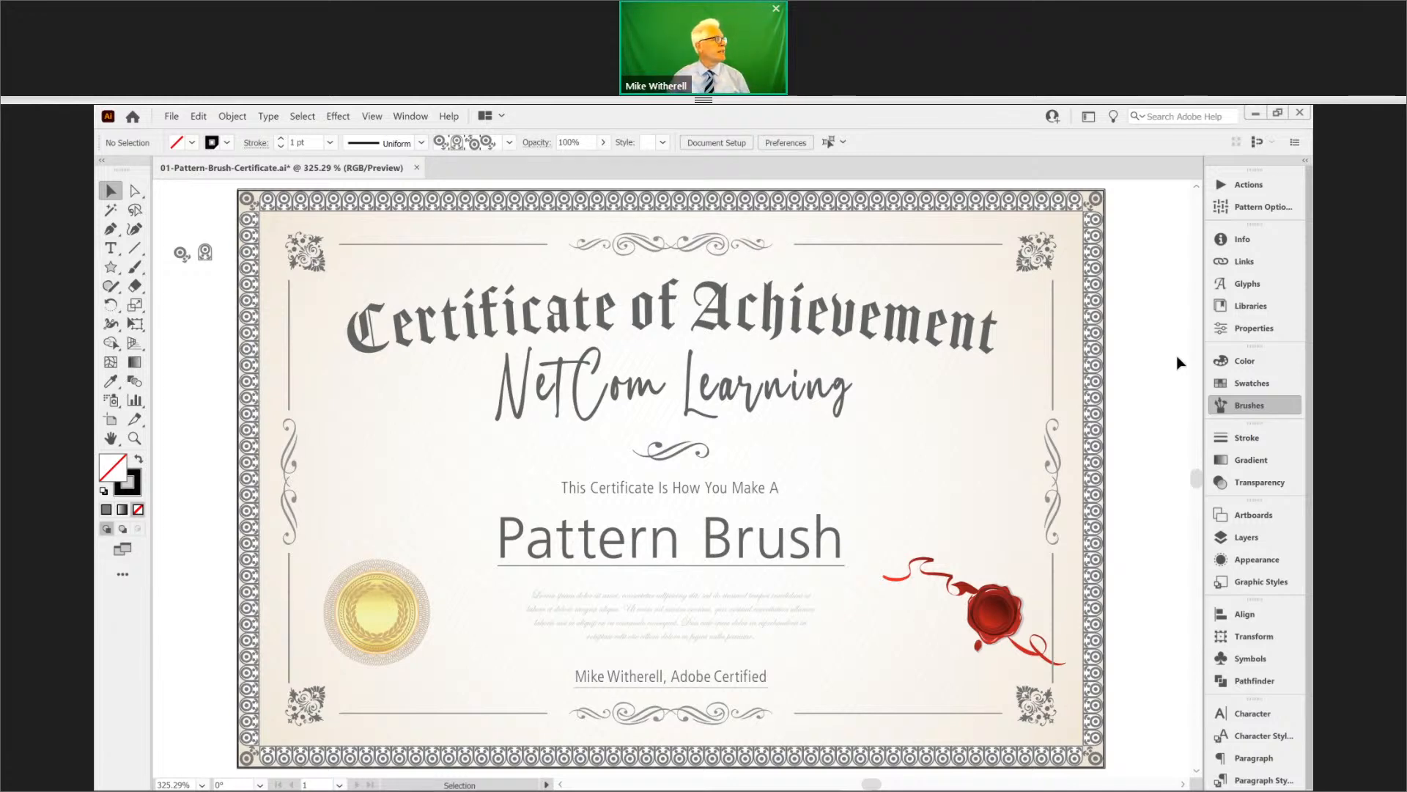
left_click(416, 168)
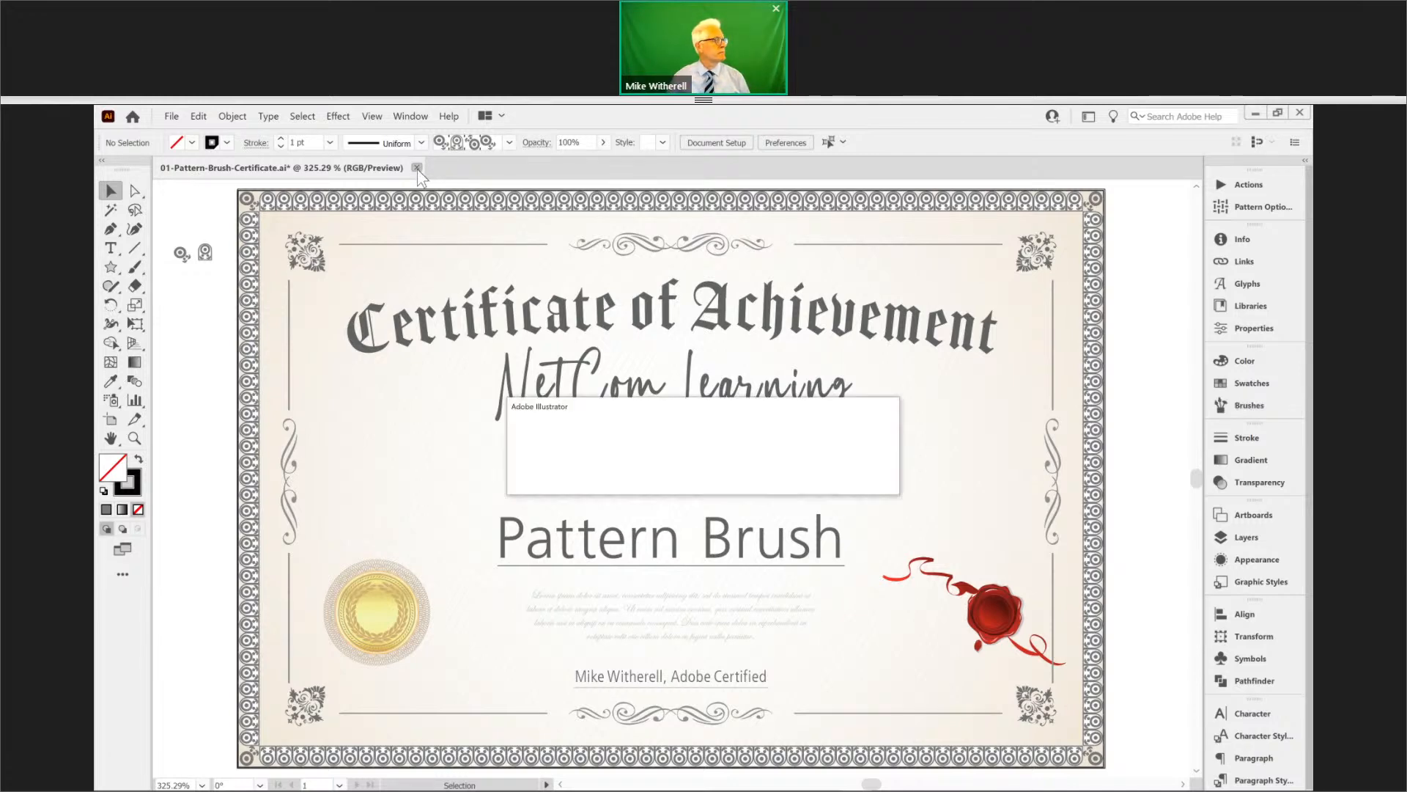
left_click(773, 481)
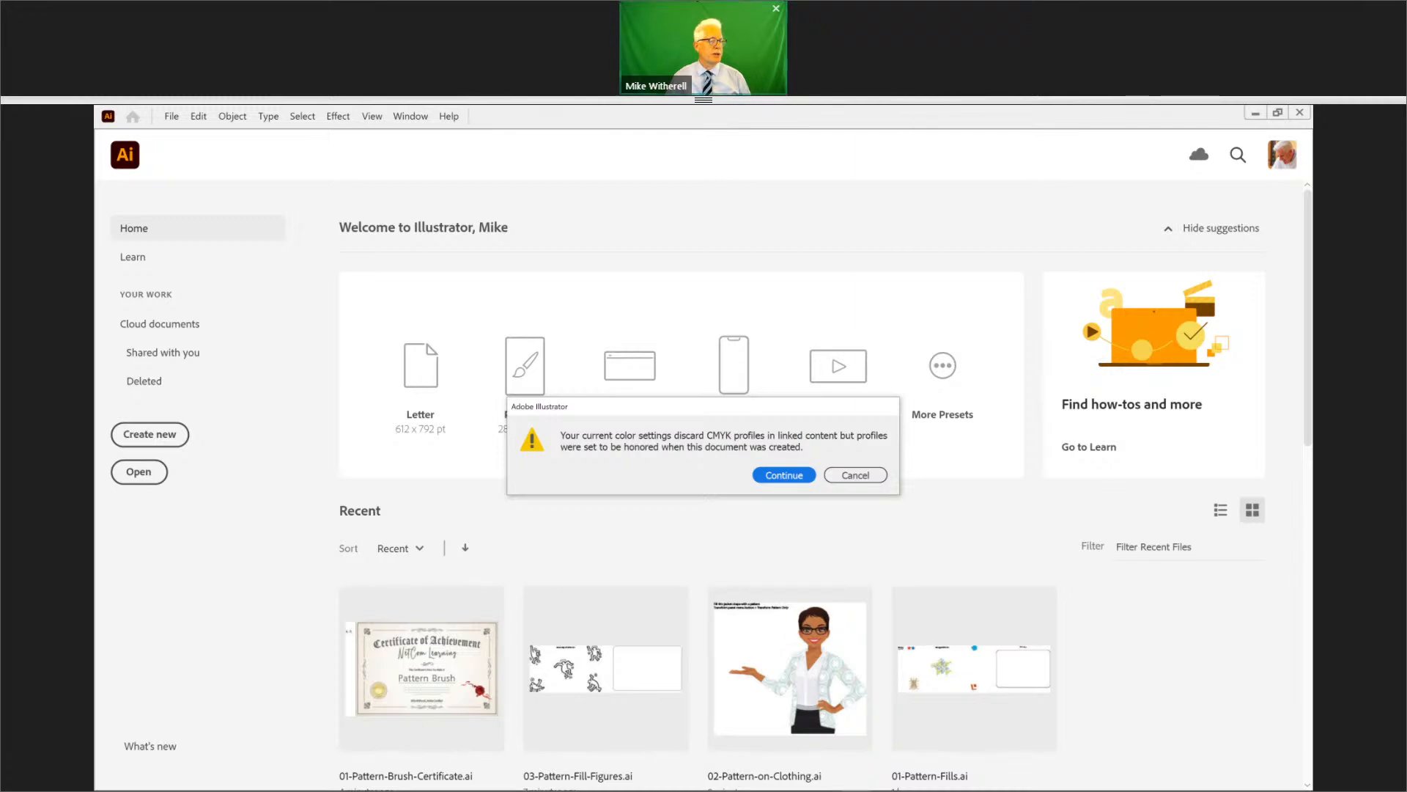
left_click(783, 475)
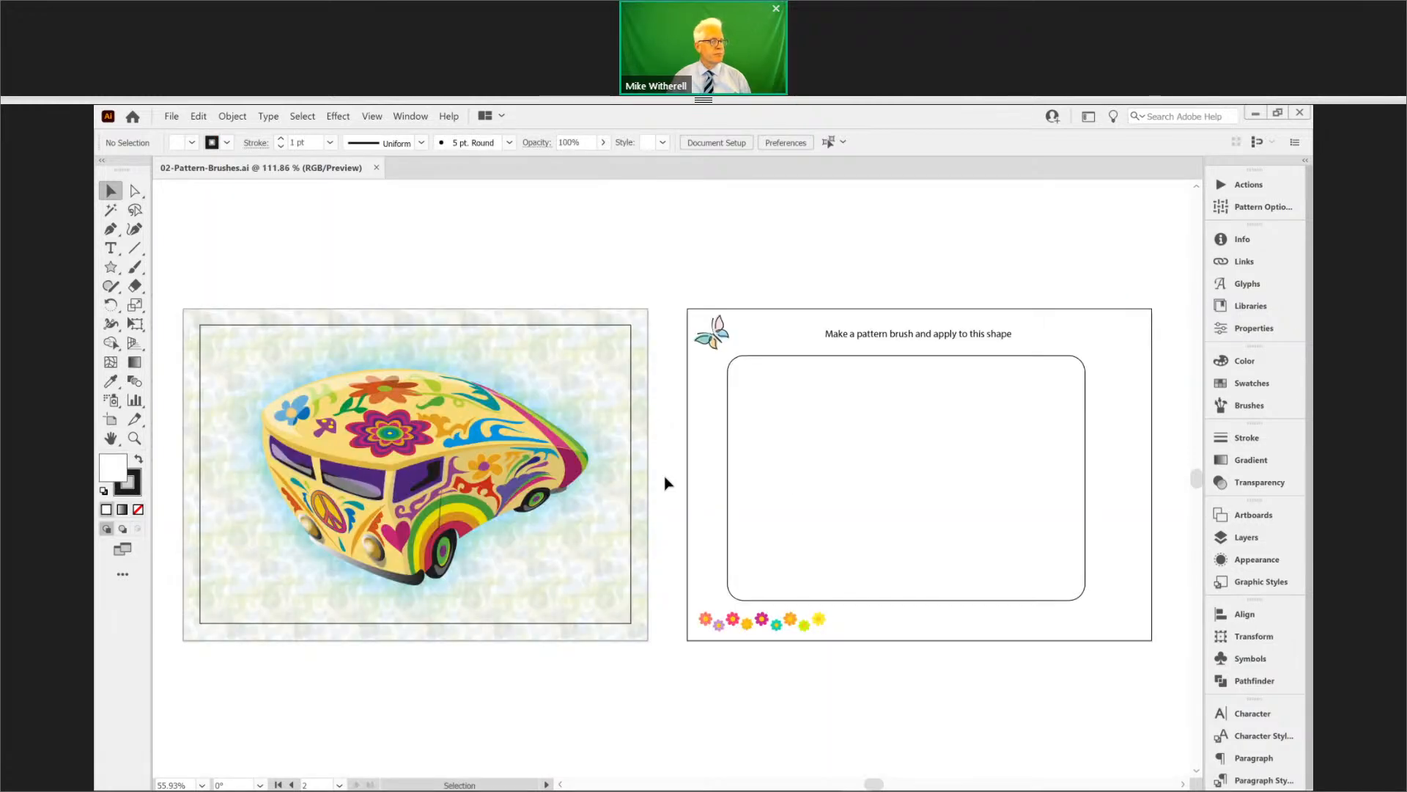
- Add the row of flowers and the butterfly from the second artboard as two pattern swatches
left_click_drag(666, 482, 896, 472)
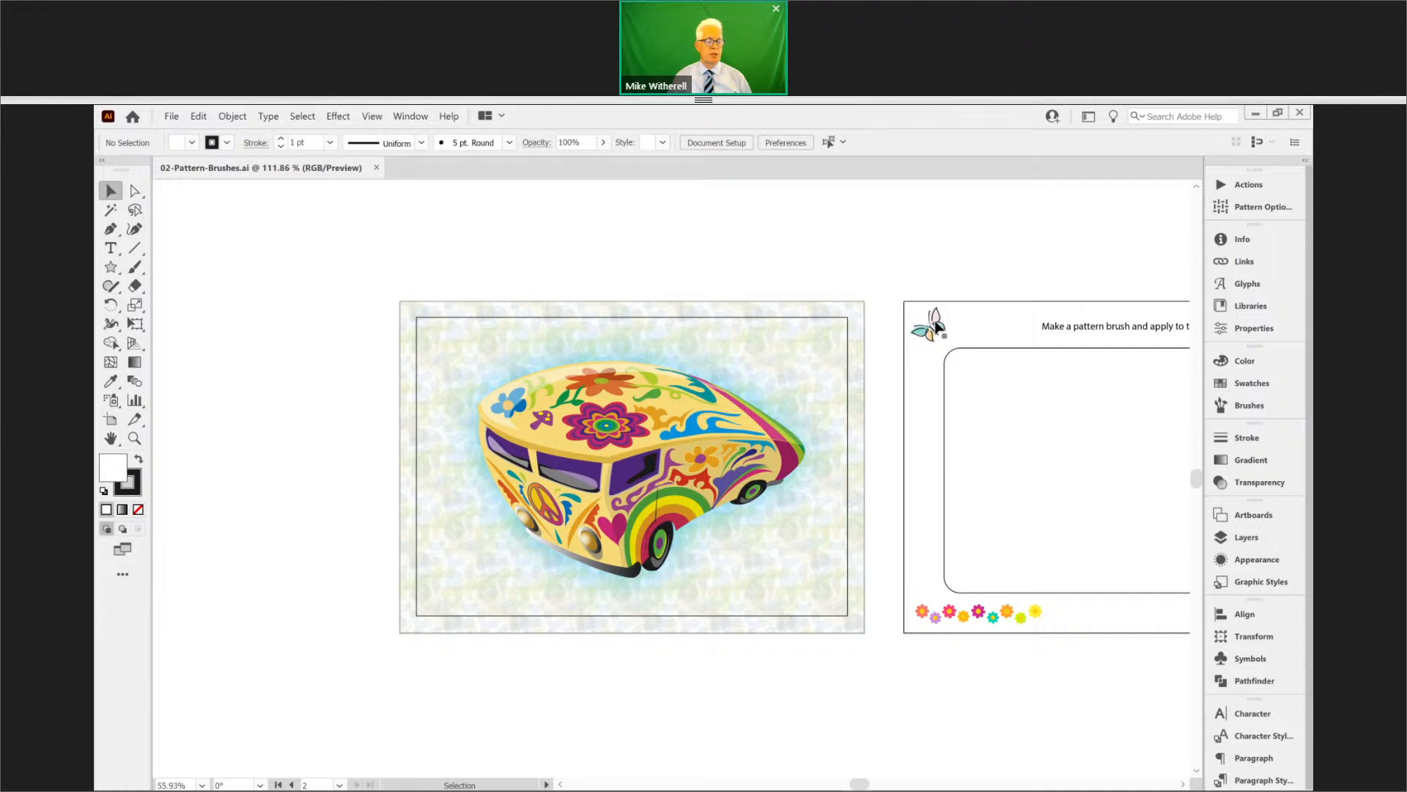
left_click(938, 326)
left_click(965, 618)
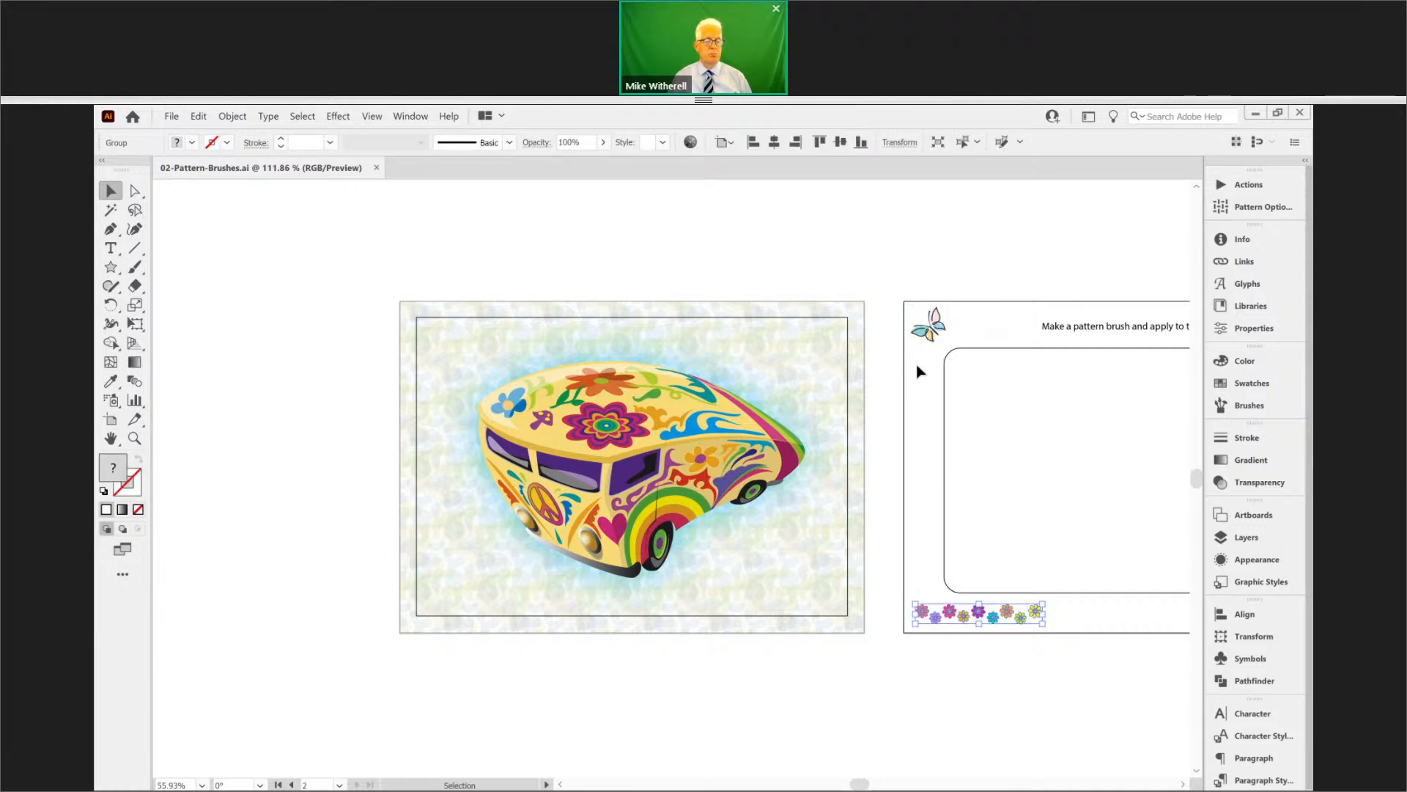
left_click(964, 620)
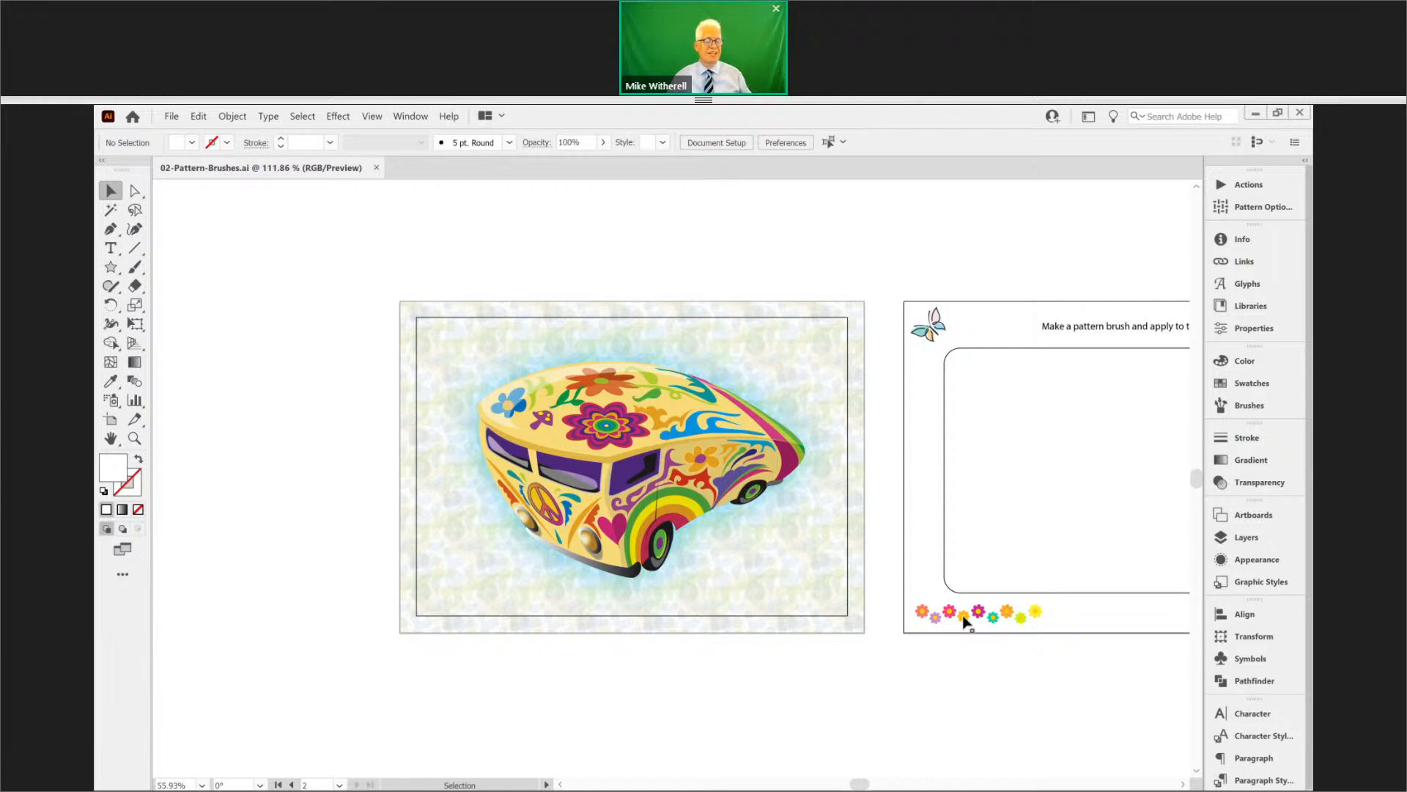
left_click(964, 620)
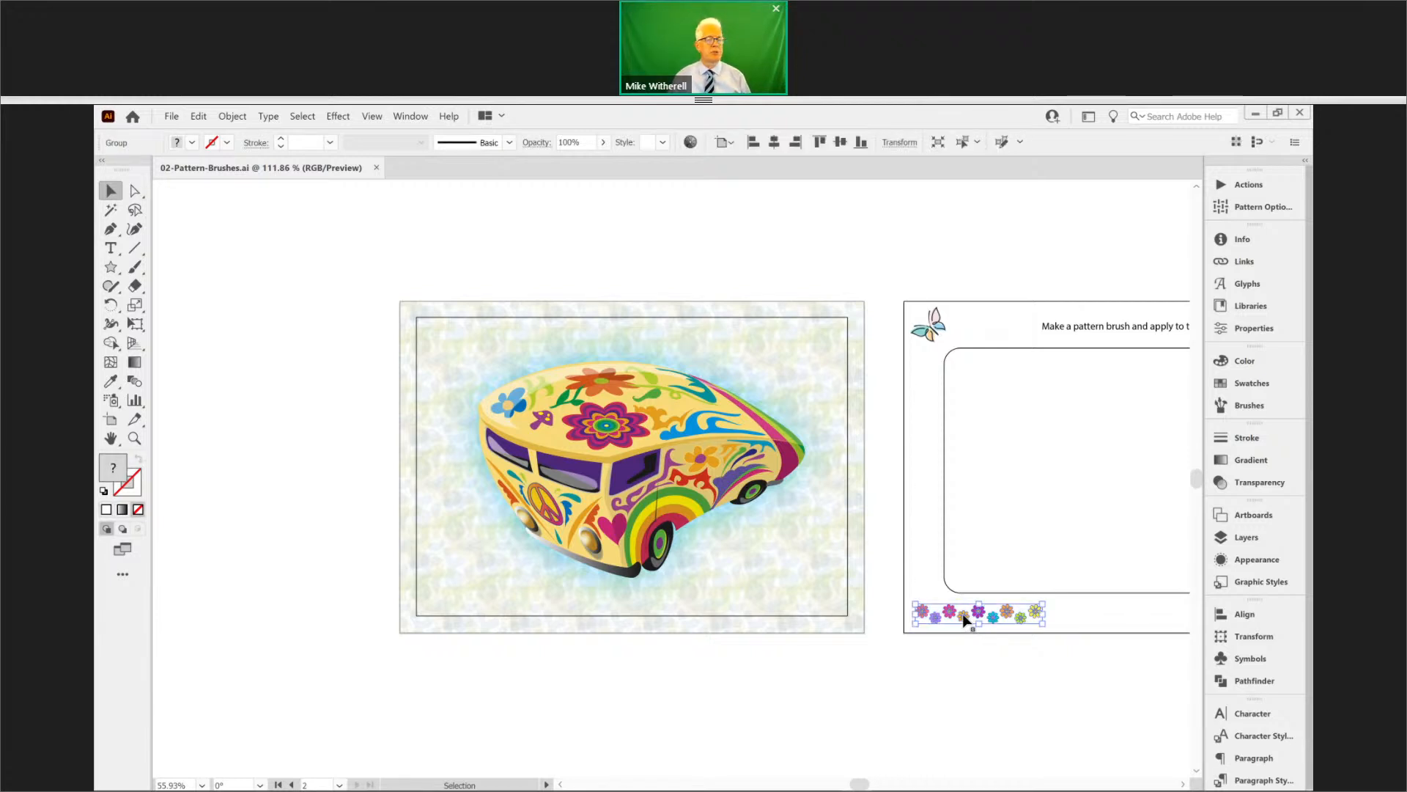
left_click(1242, 385)
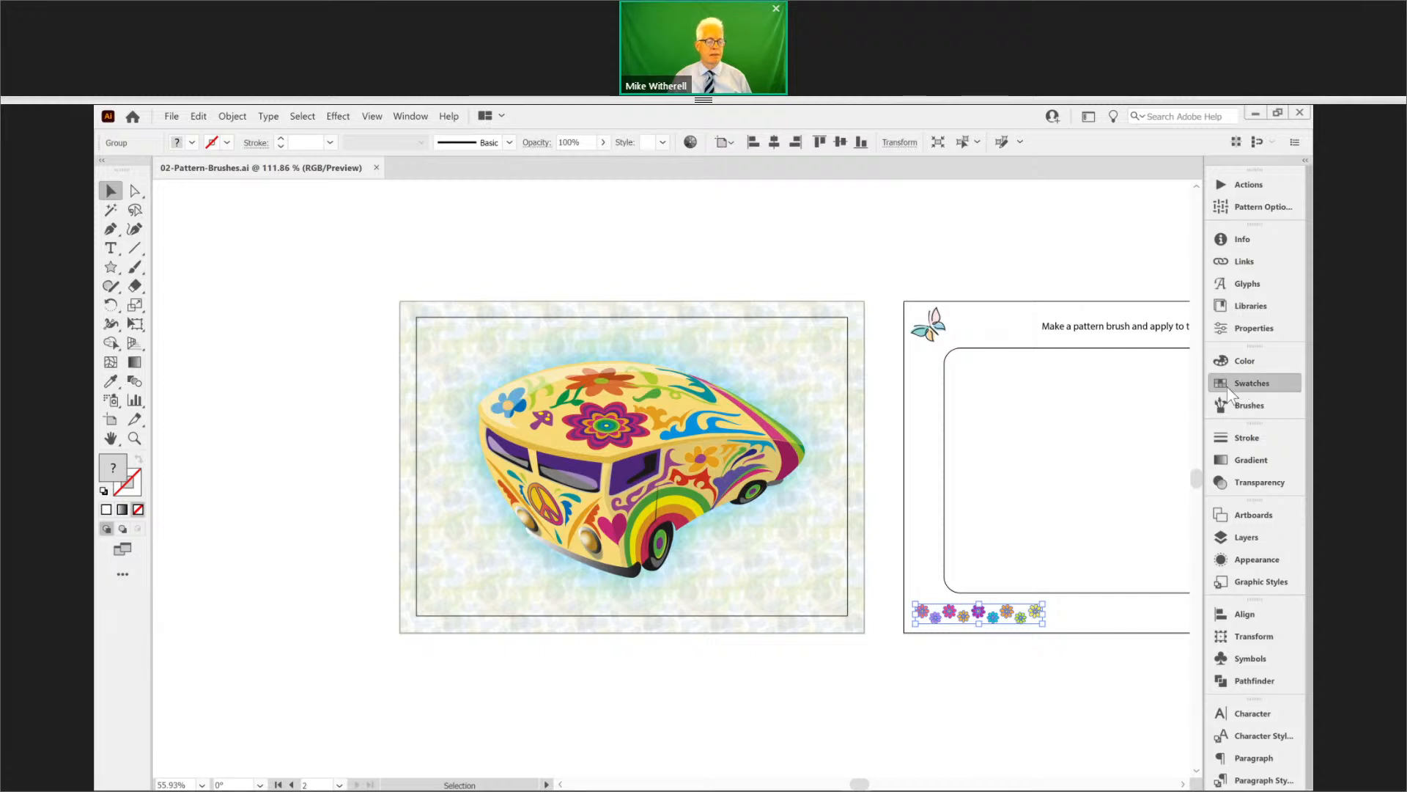
left_click_drag(975, 624, 1112, 492)
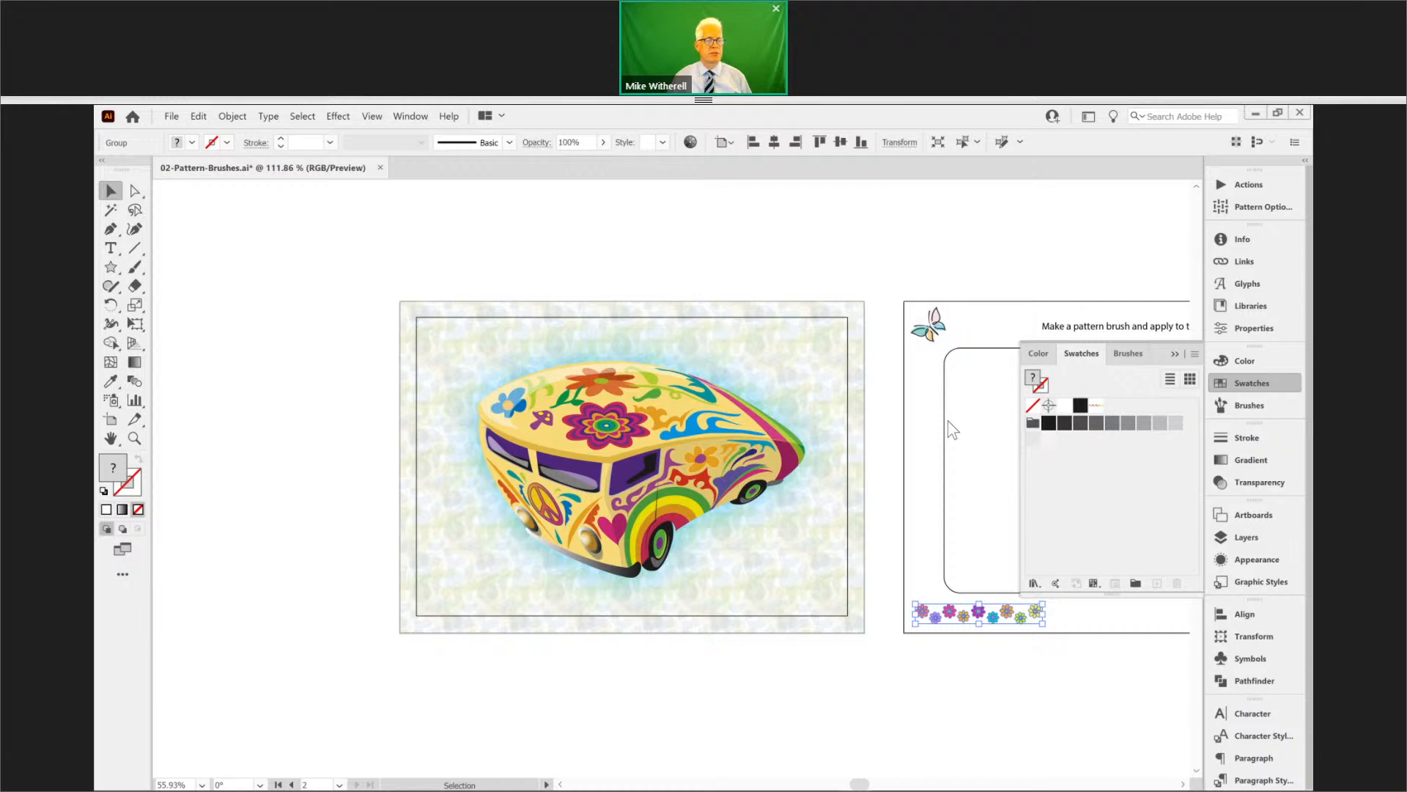
left_click_drag(935, 321, 1102, 464)
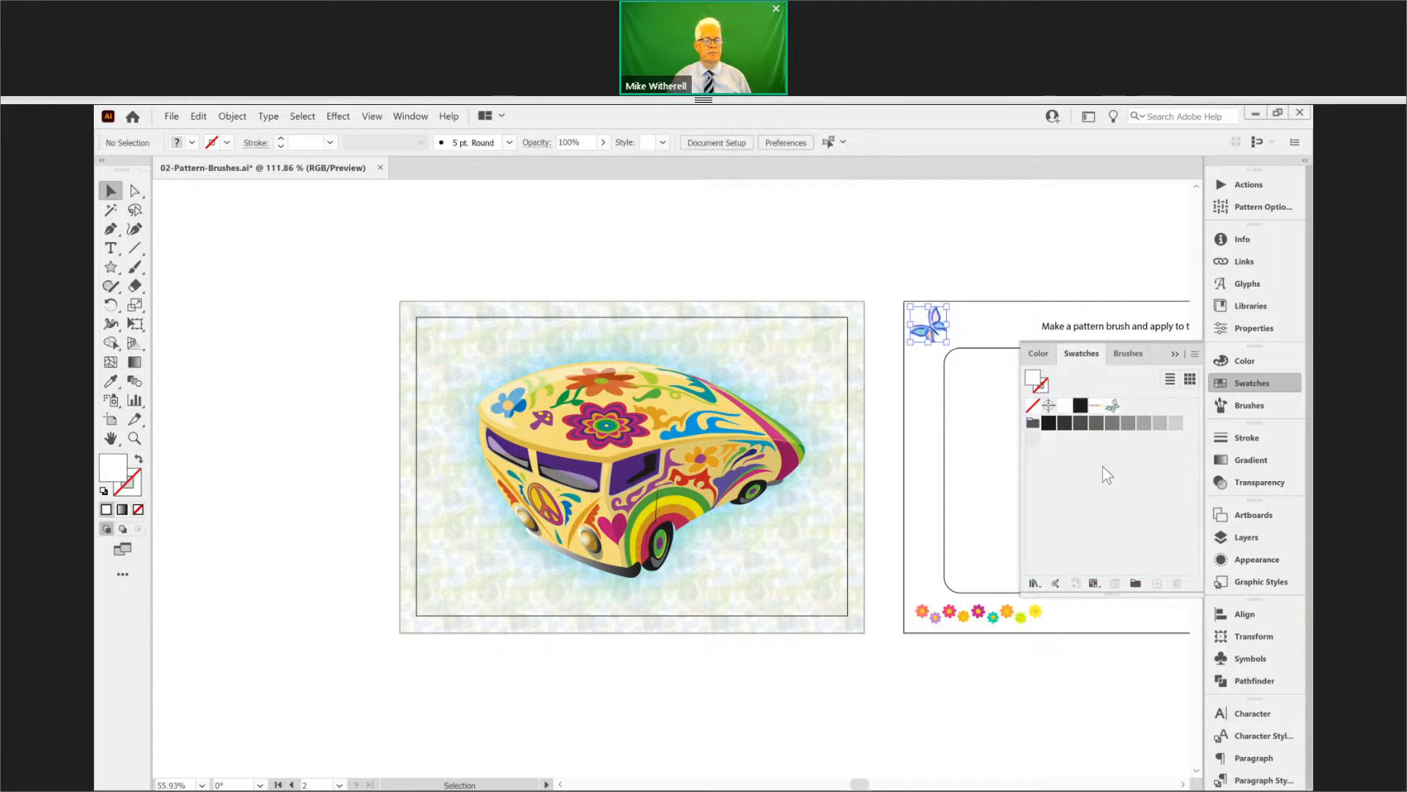
left_click(930, 438)
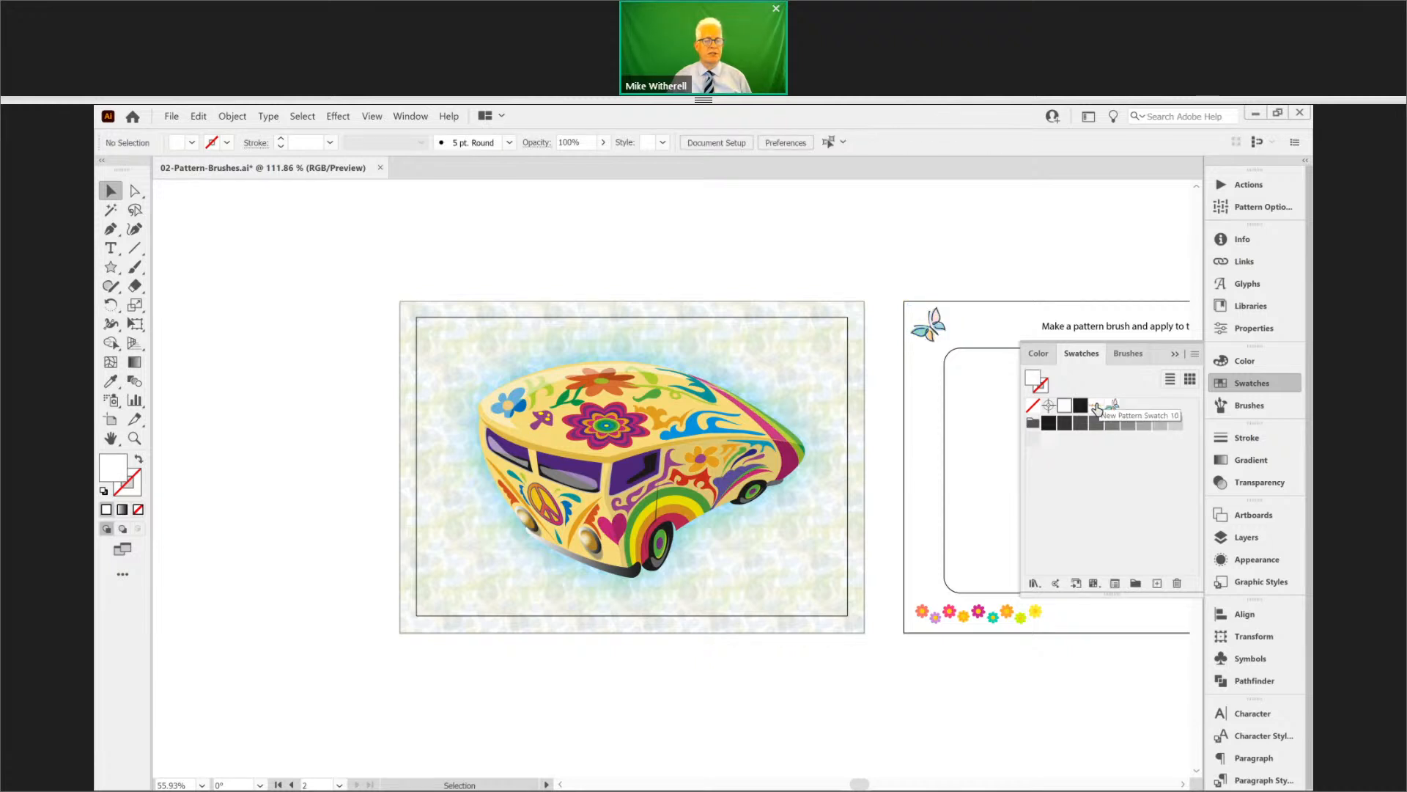
- Rename the flower row's pattern swatch as Flowers
left_click(1097, 406)
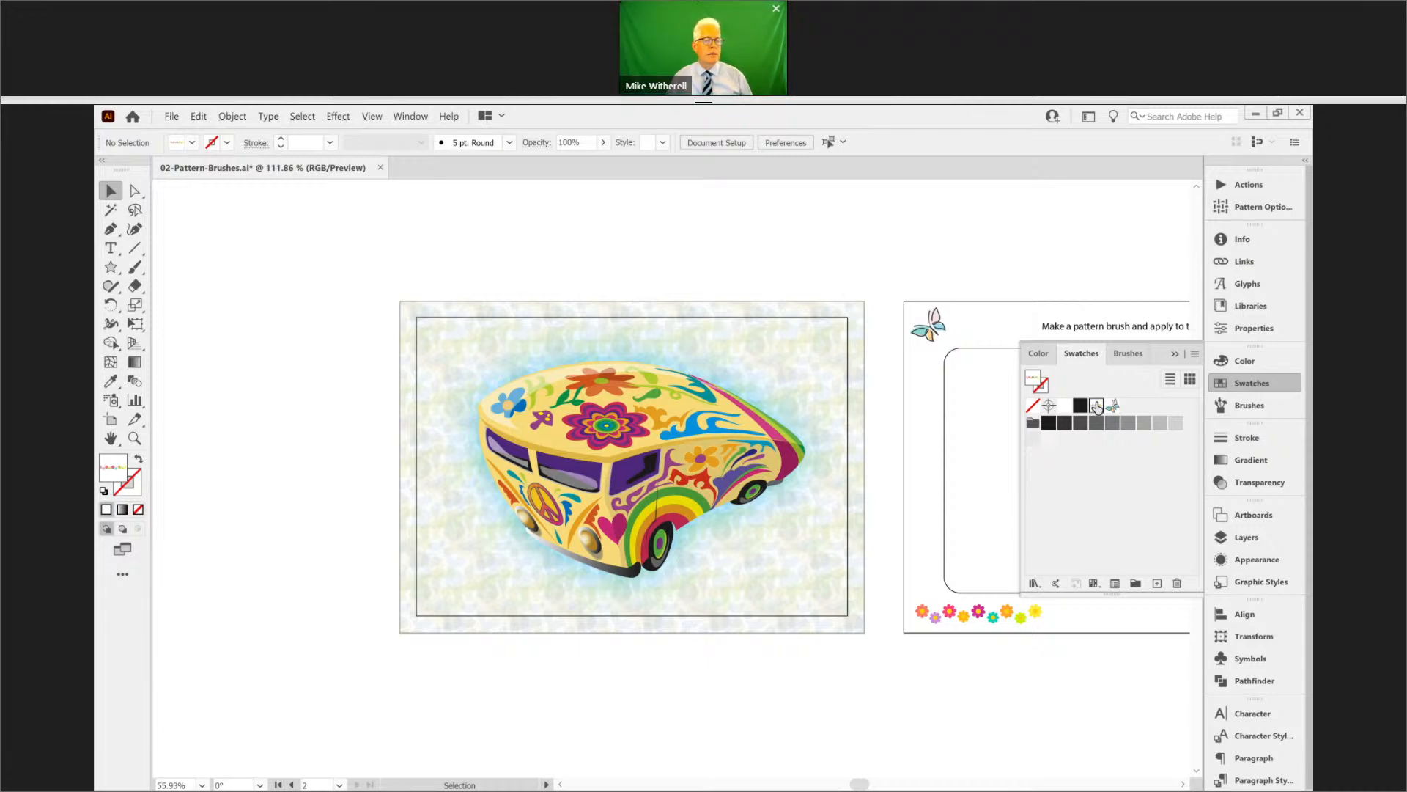
left_click(1194, 354)
left_click(1094, 558)
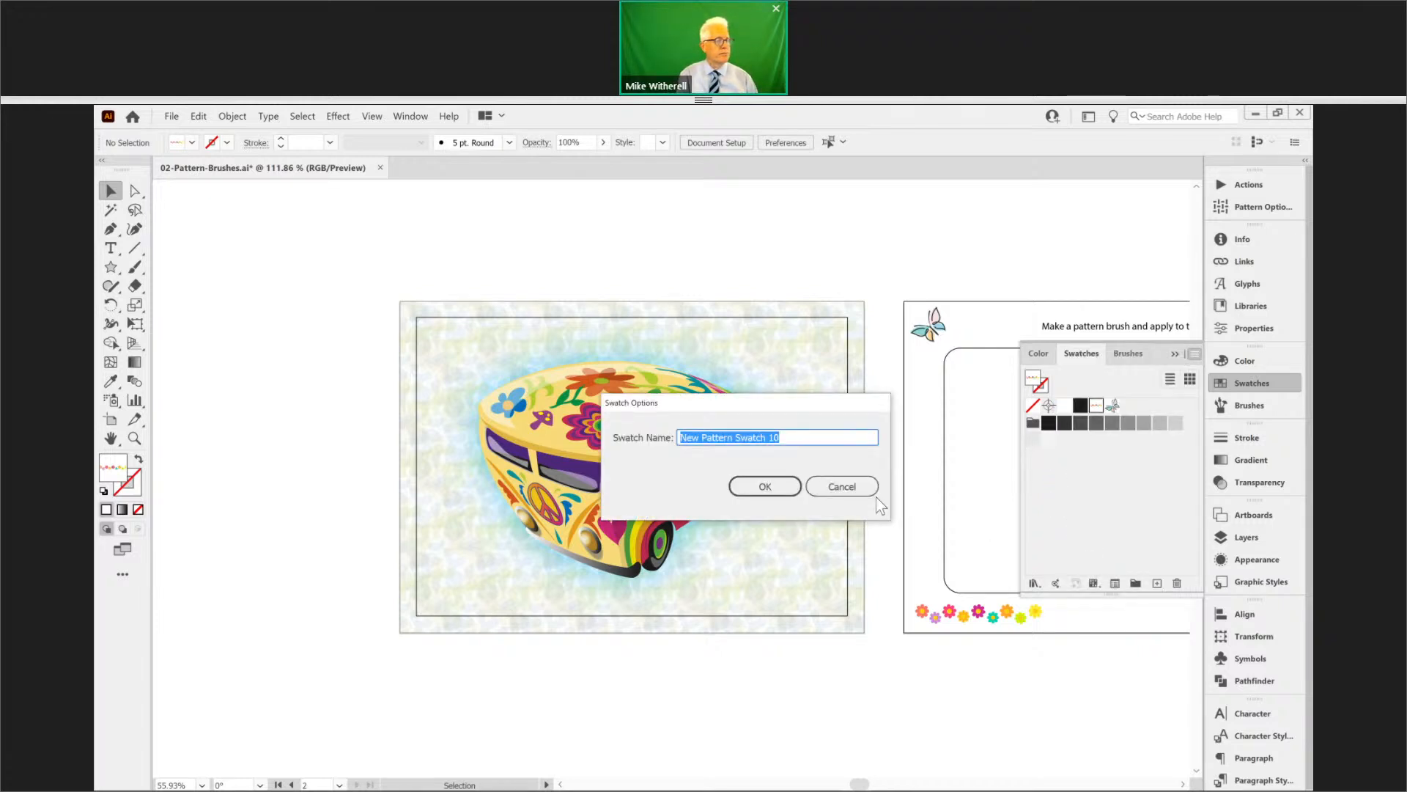
type("Flowers")
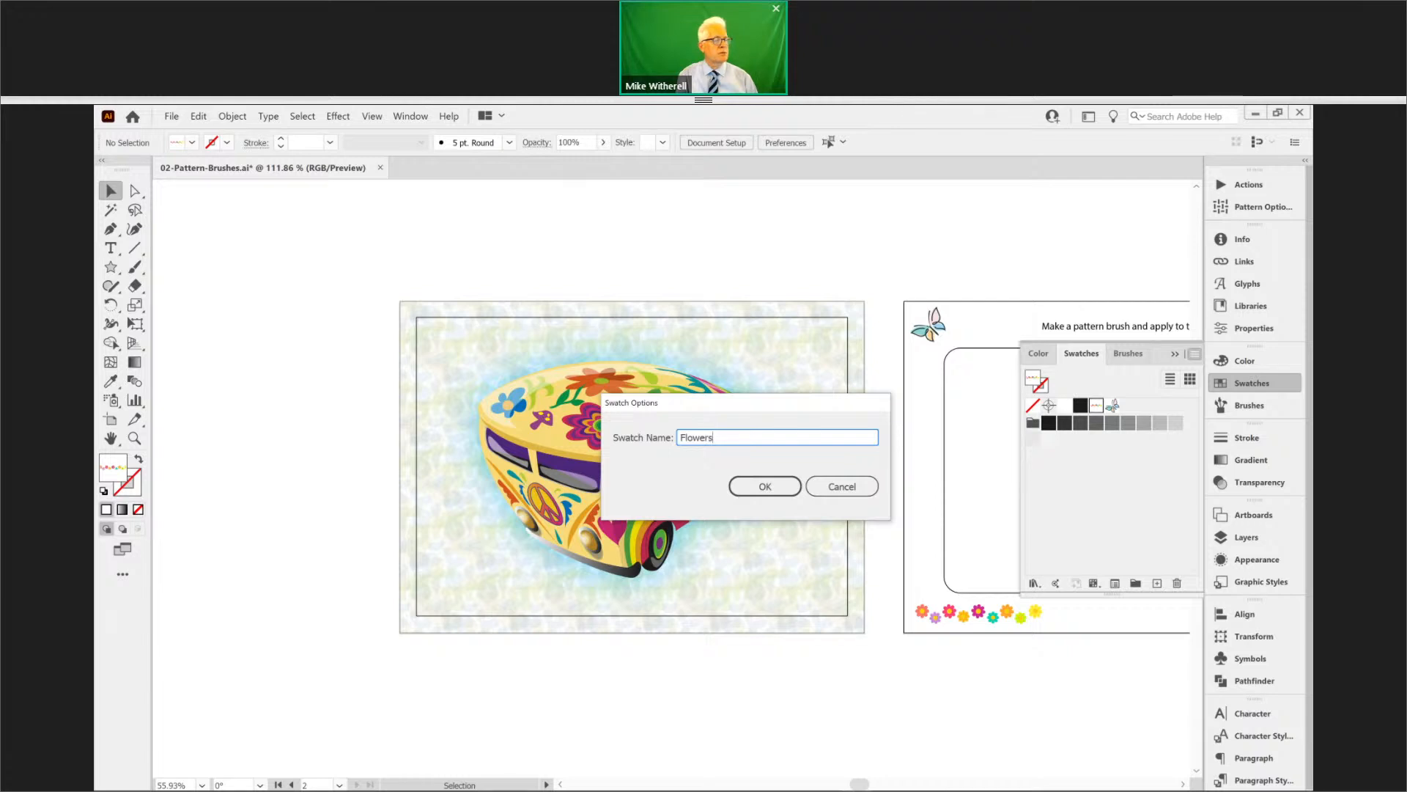
key("Return")
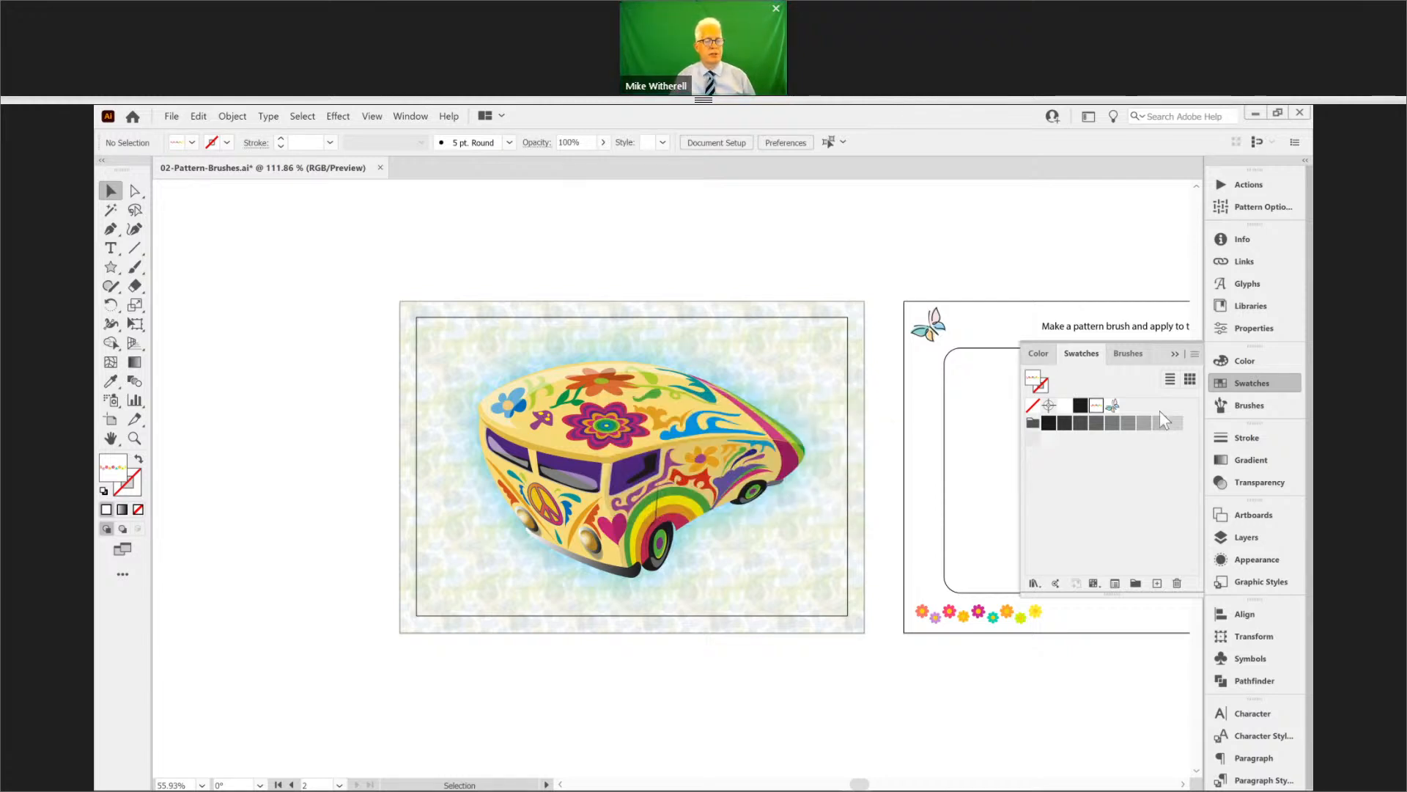
- Rename the butterfly's pattern swatch as Butterfly
left_click(1114, 407)
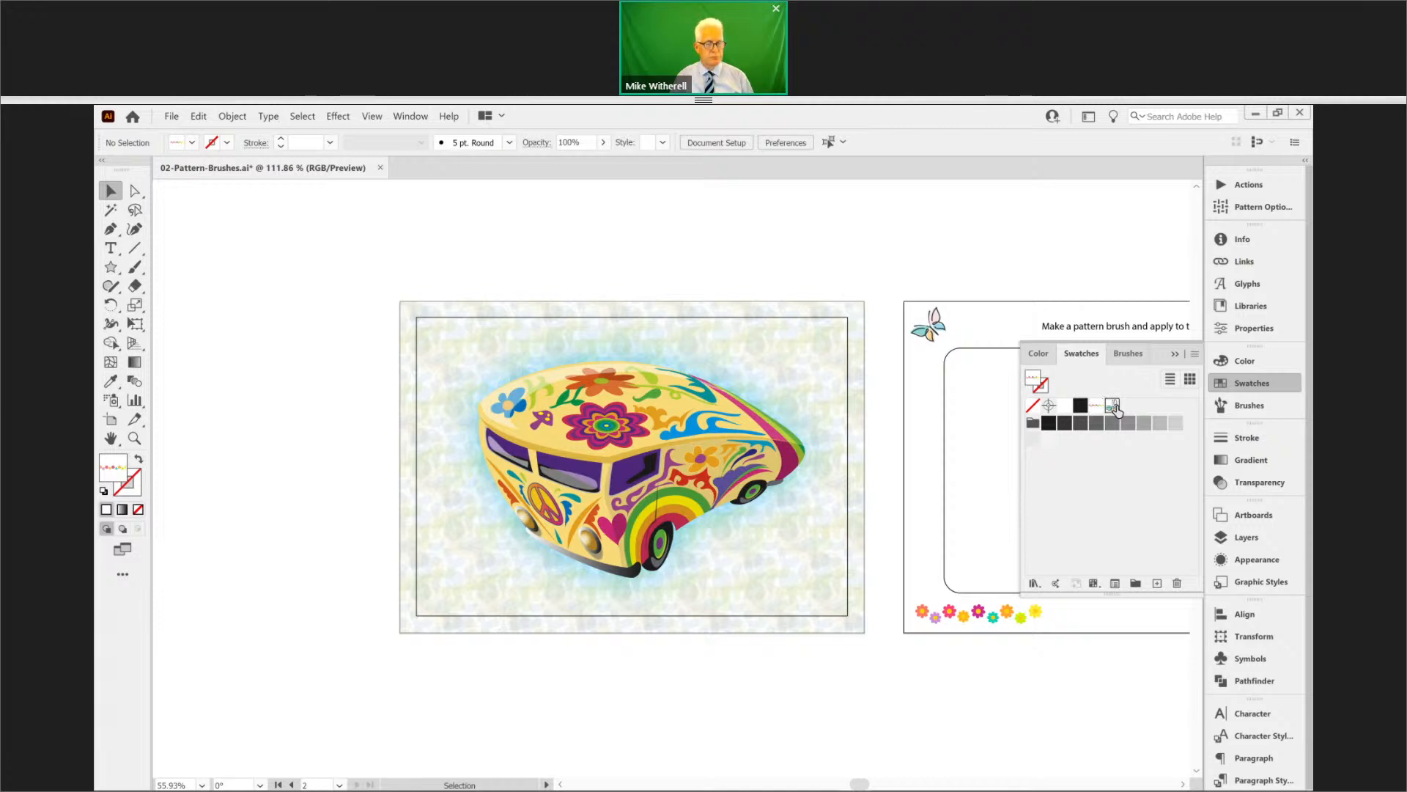
left_click(1114, 407)
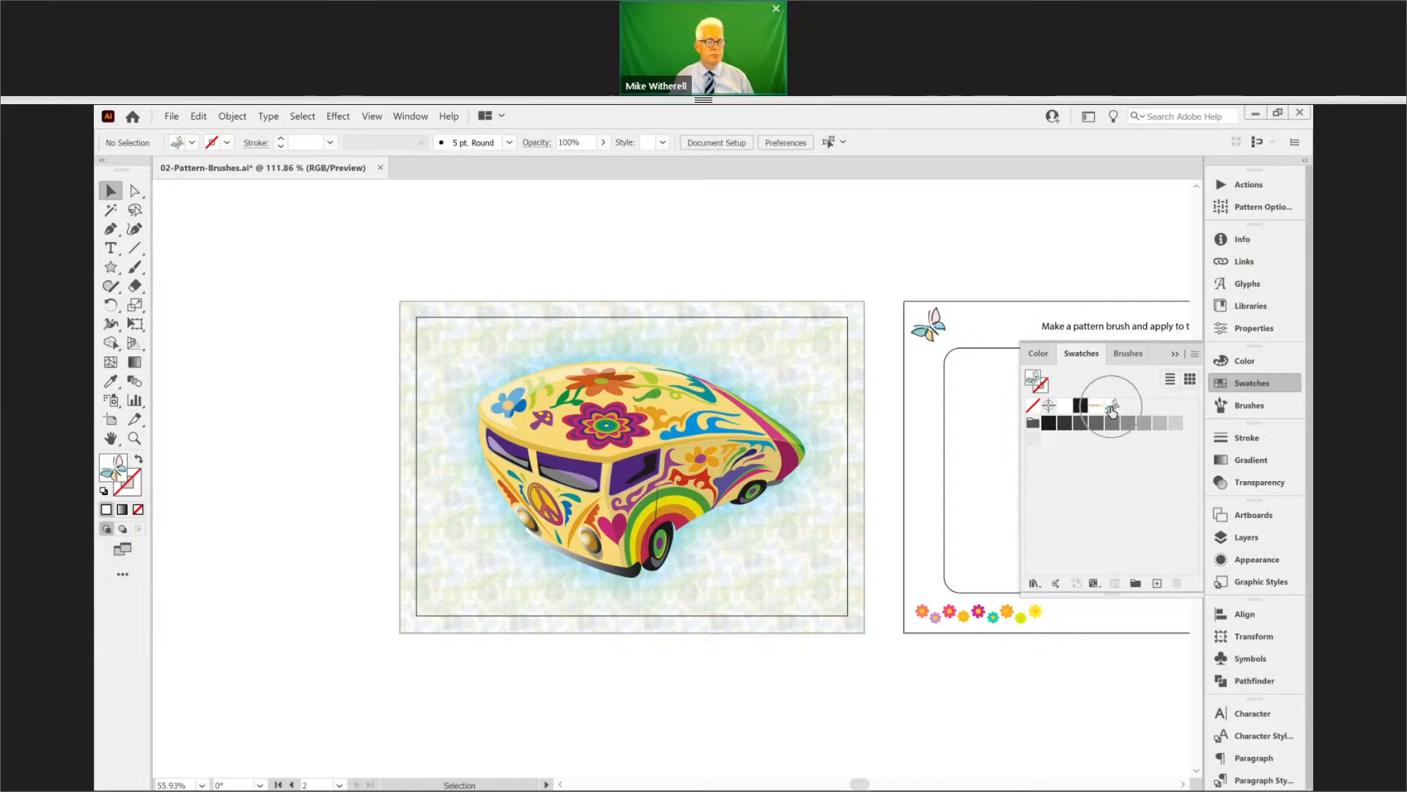
left_click(1194, 352)
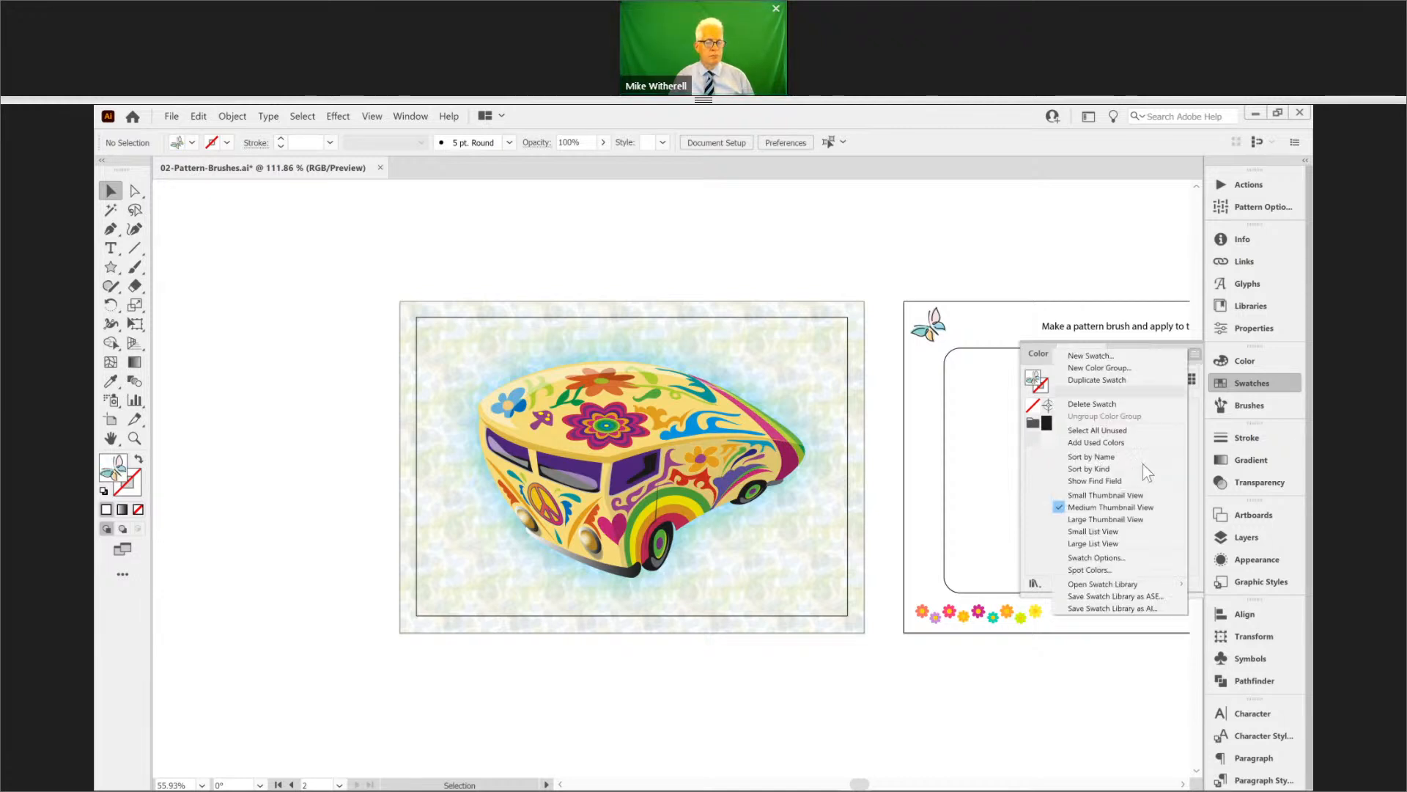
left_click(1095, 558)
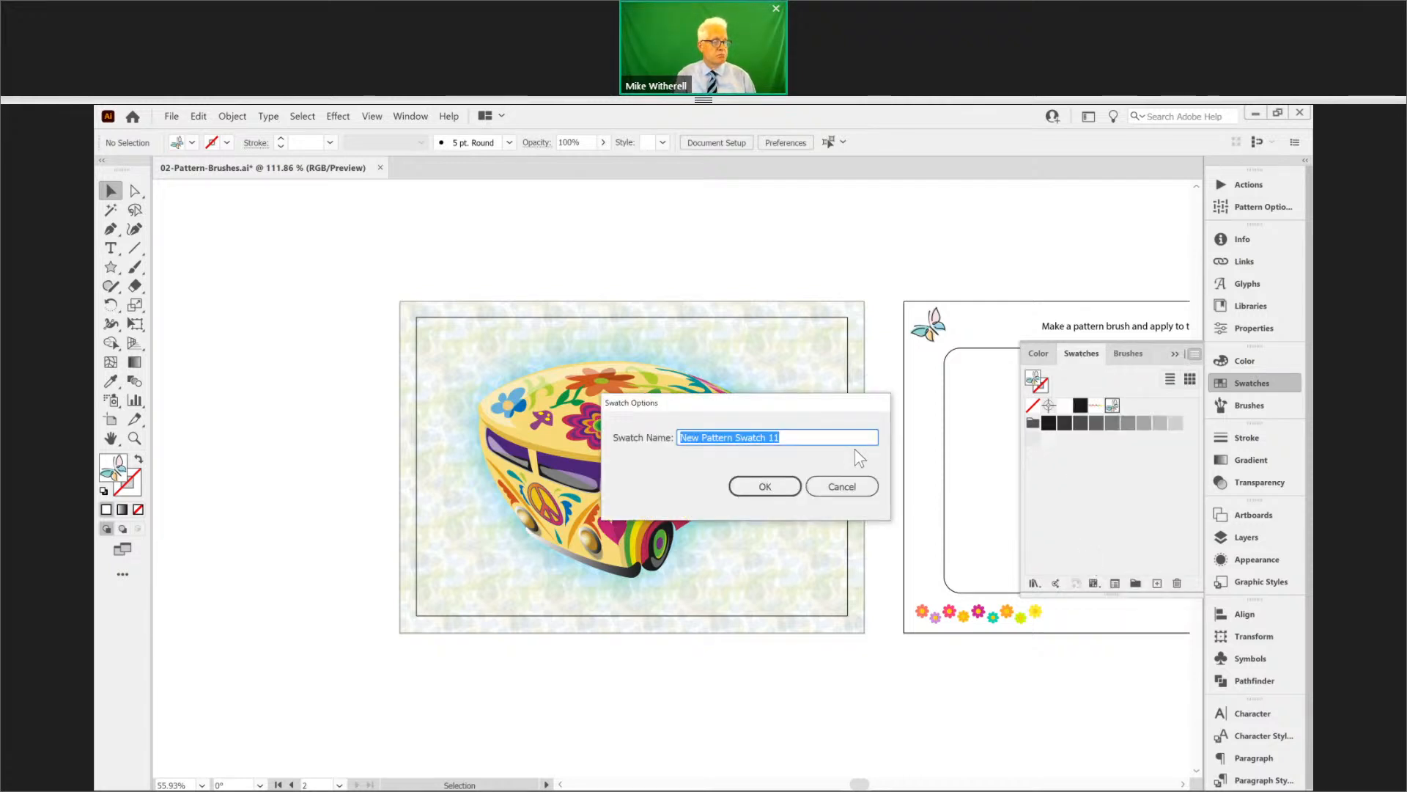
type("Butterfly")
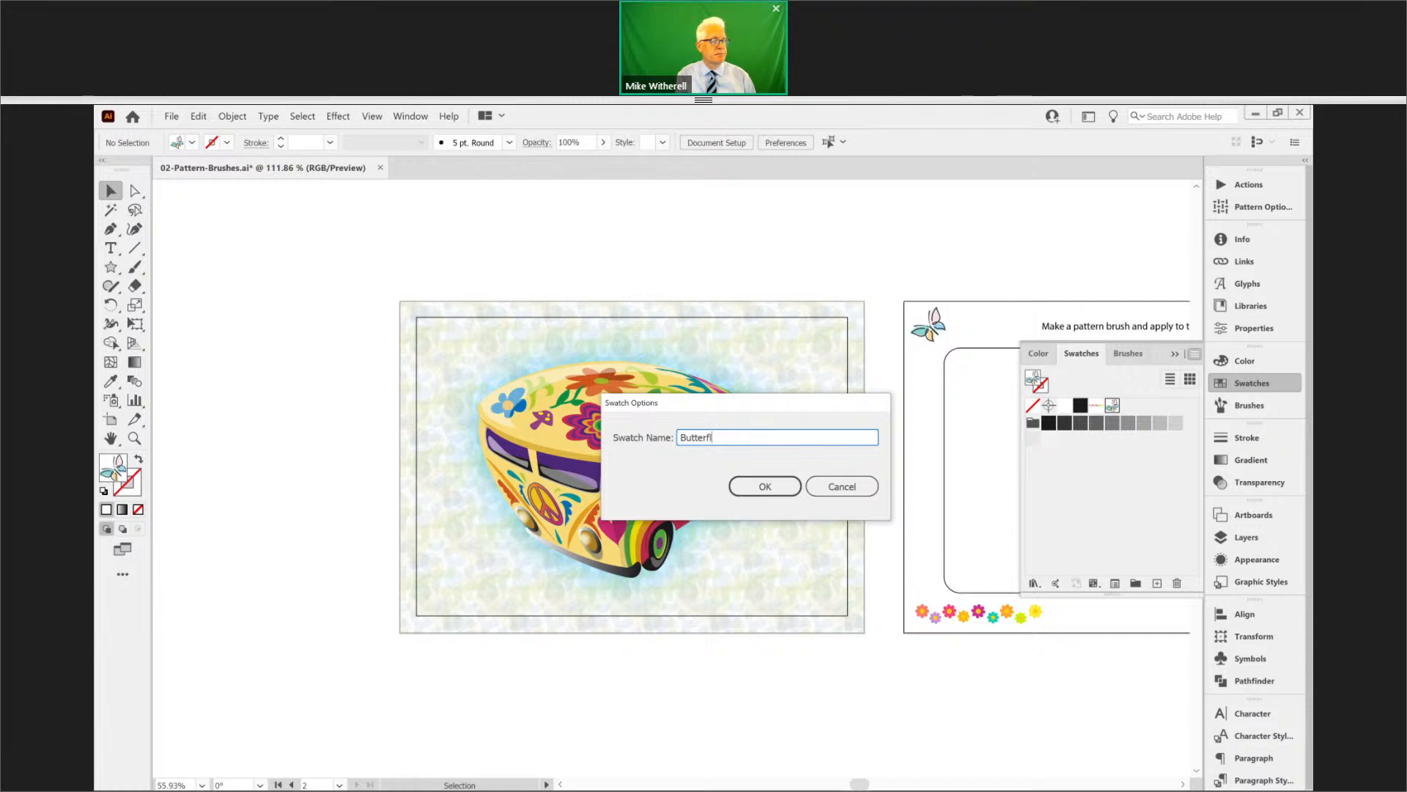
left_click(755, 489)
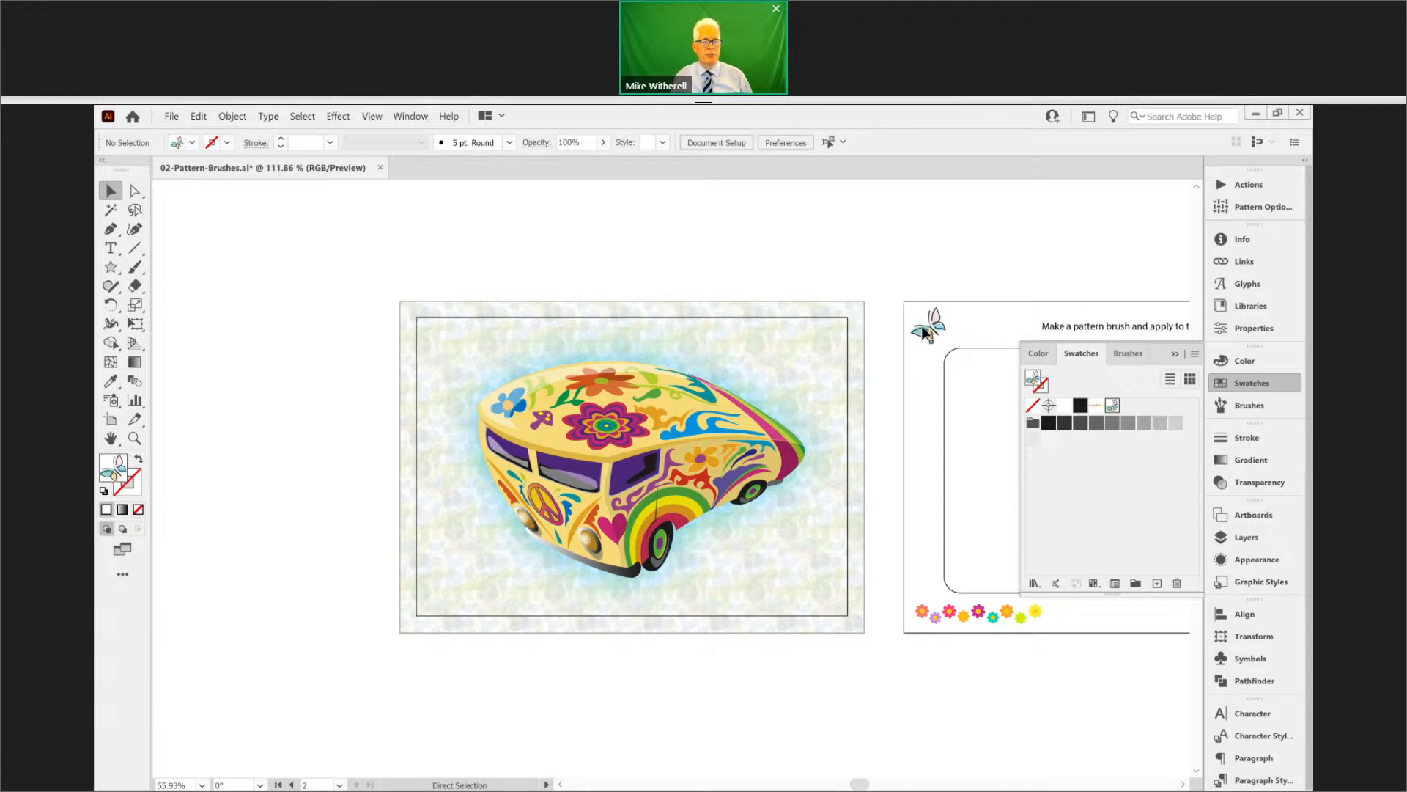
- Start a new pattern brush and name it Butterfly Edge
left_click(1256, 406)
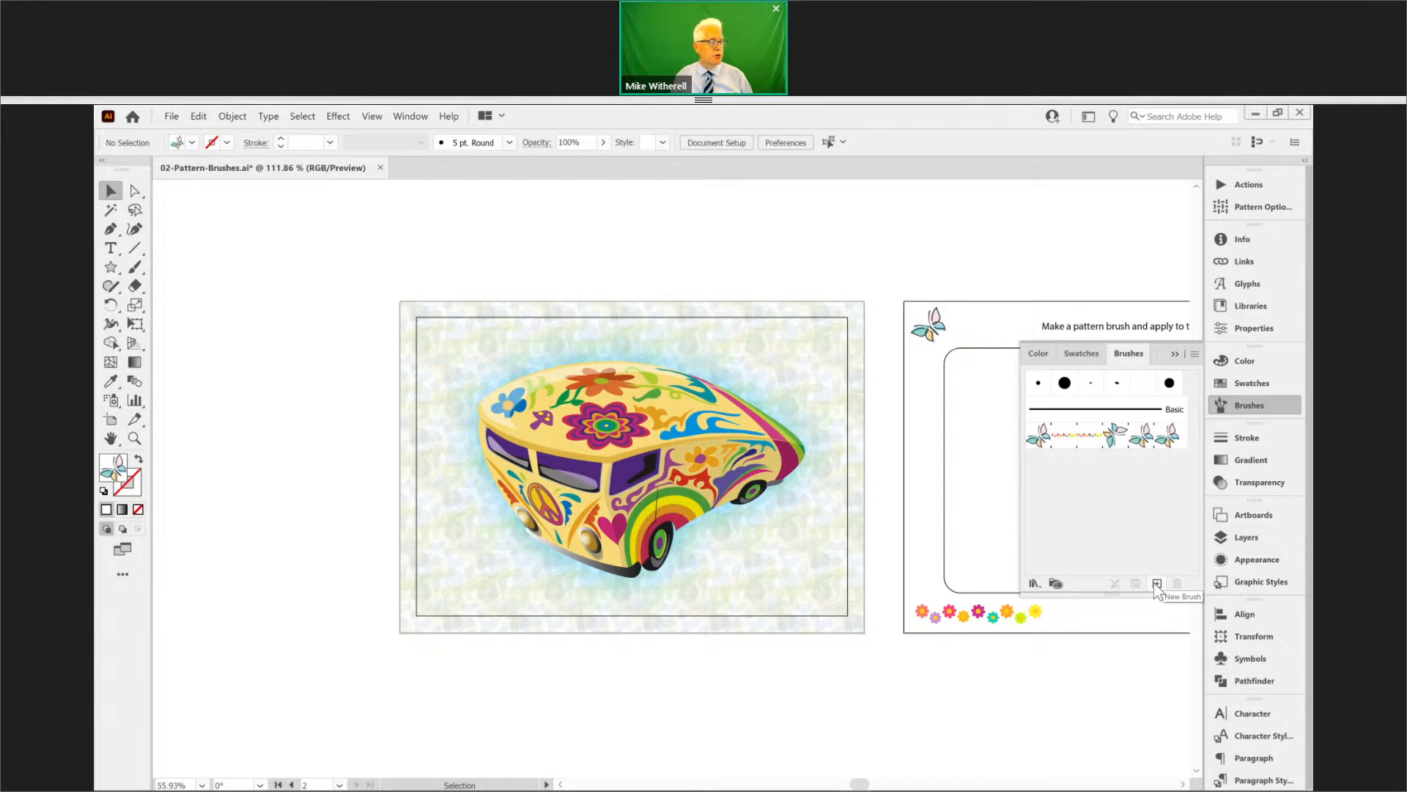
left_click(1157, 584)
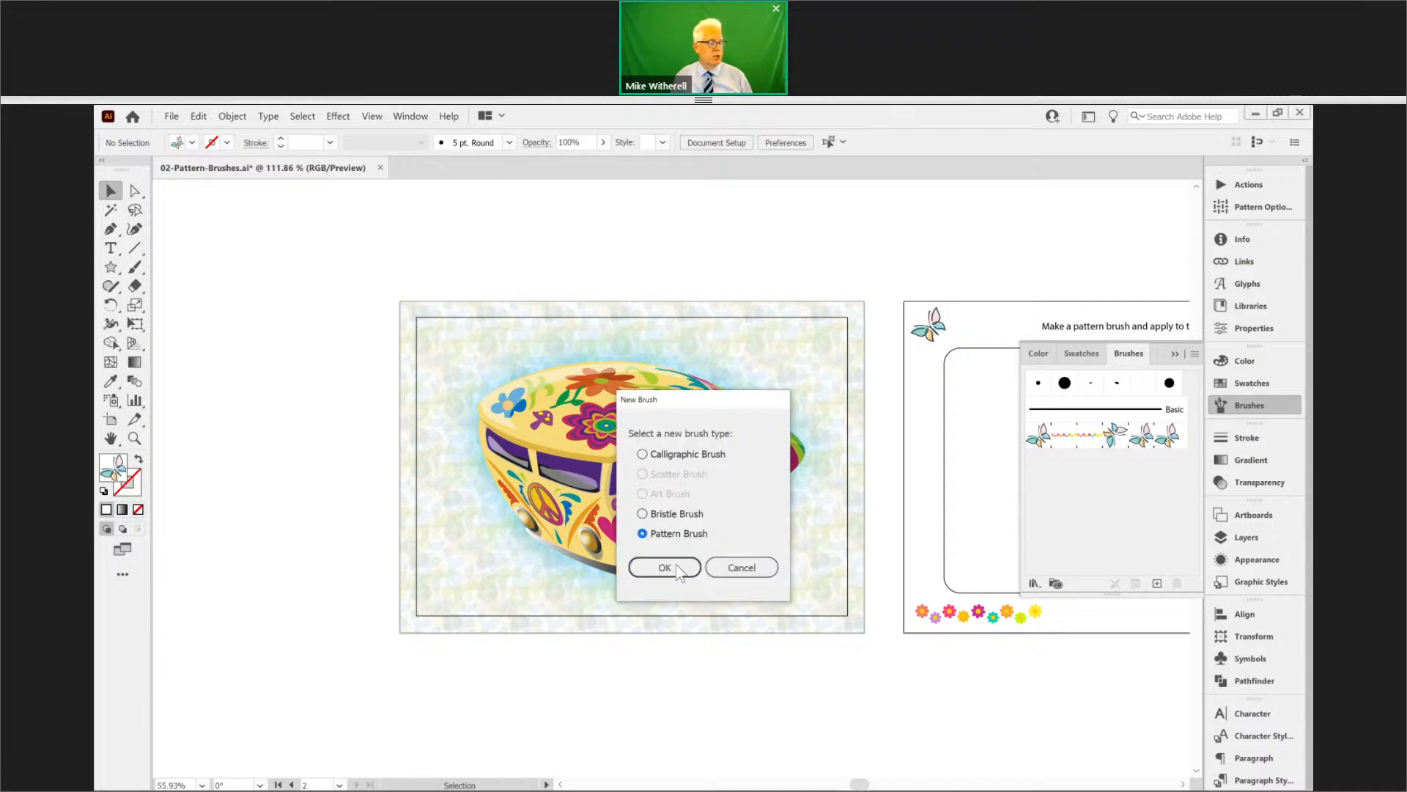
left_click(675, 564)
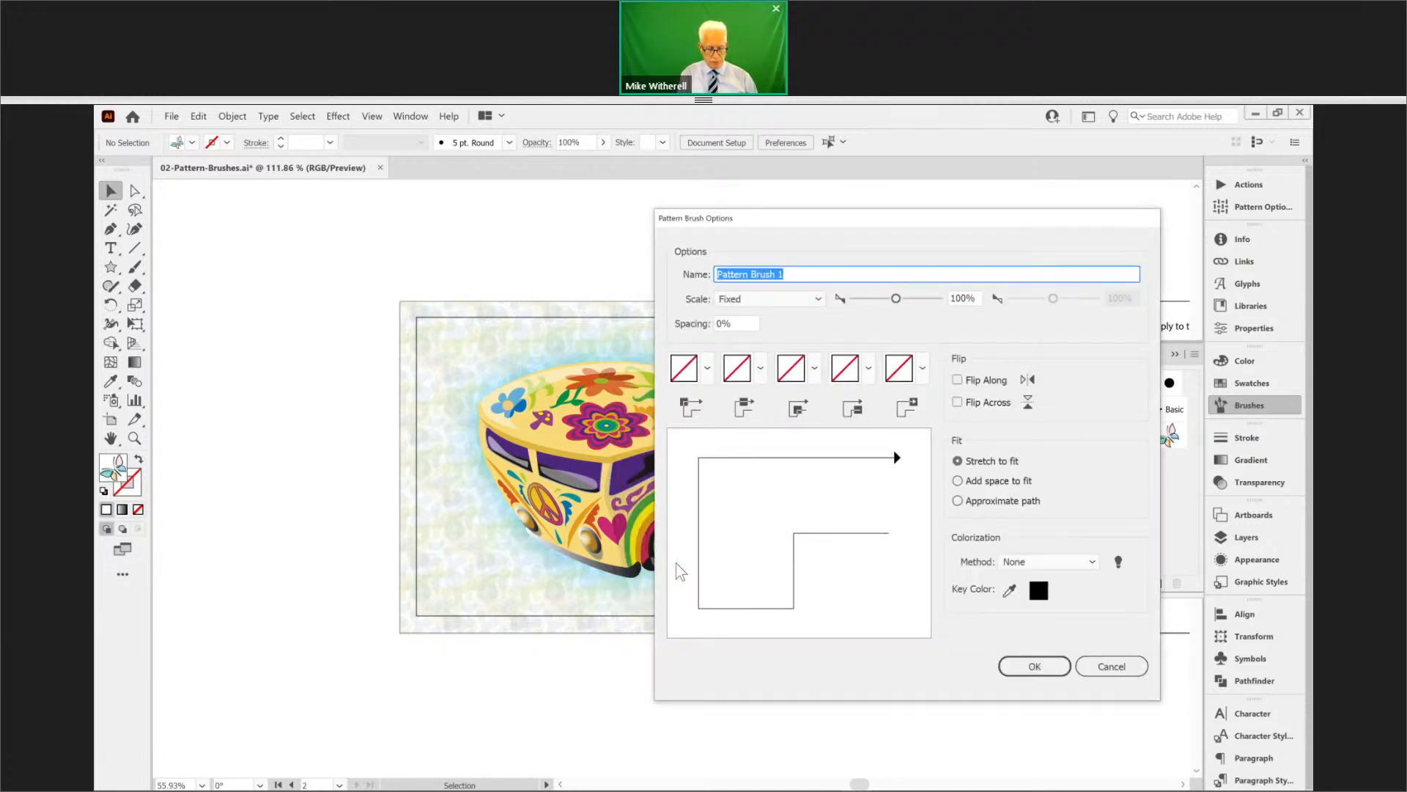
type("Butte")
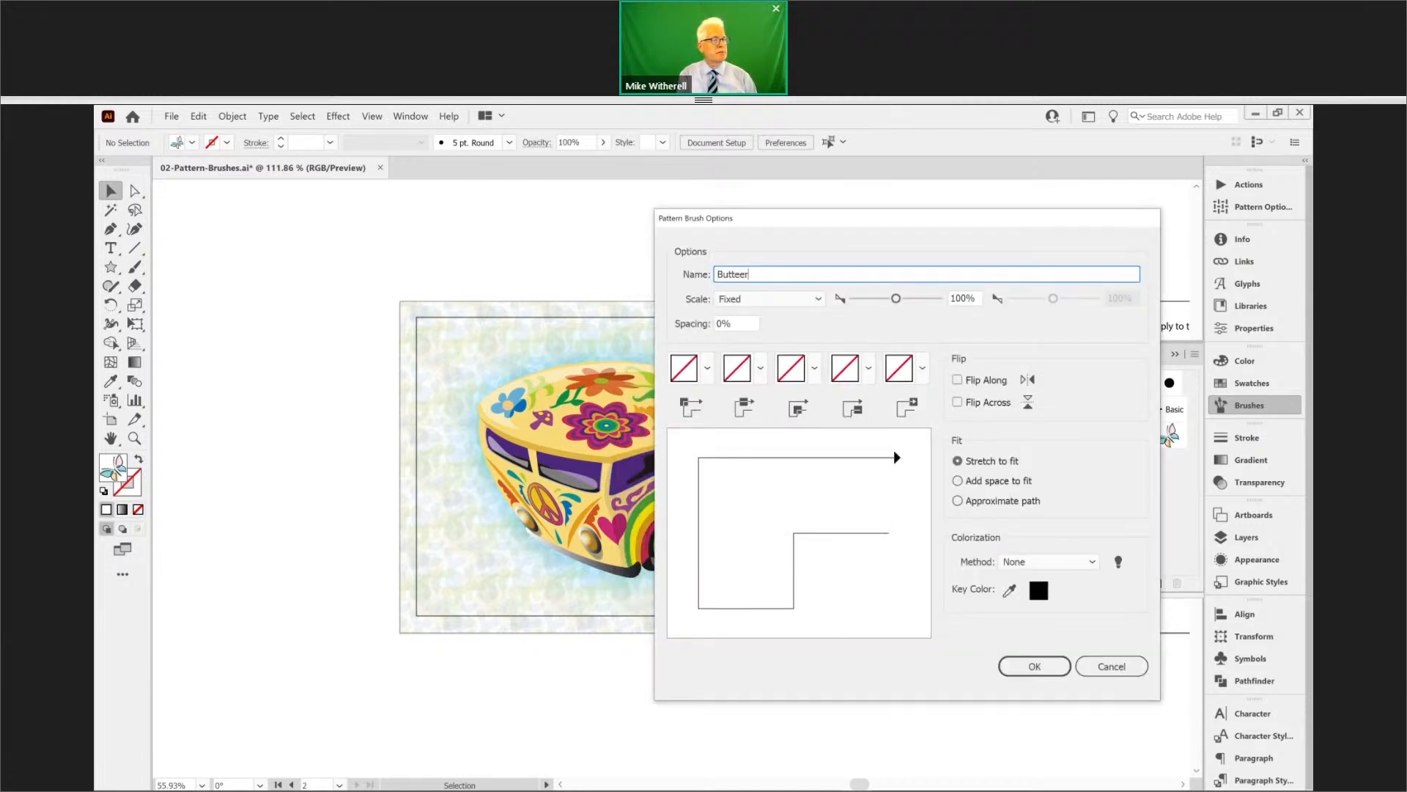
type("rfly")
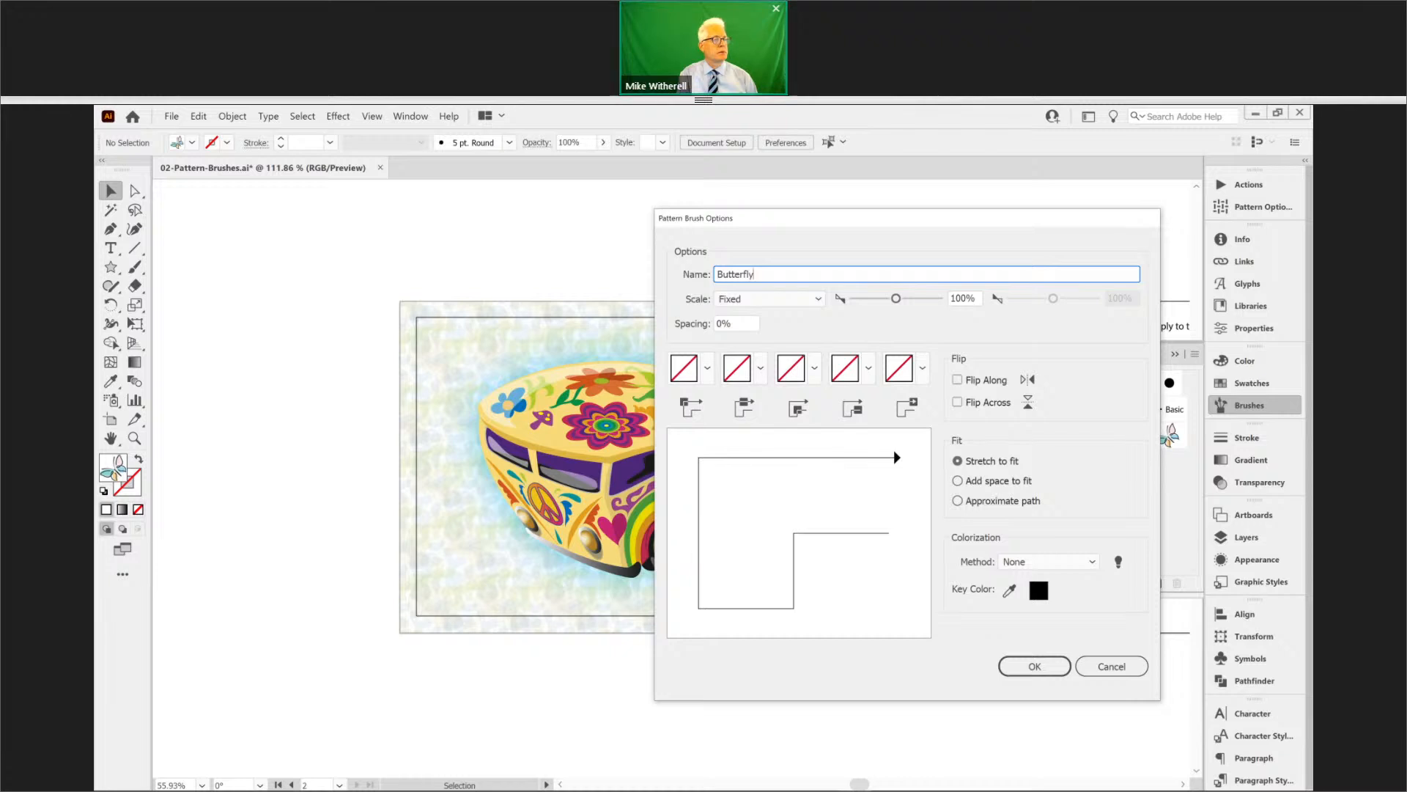
type(" Edge")
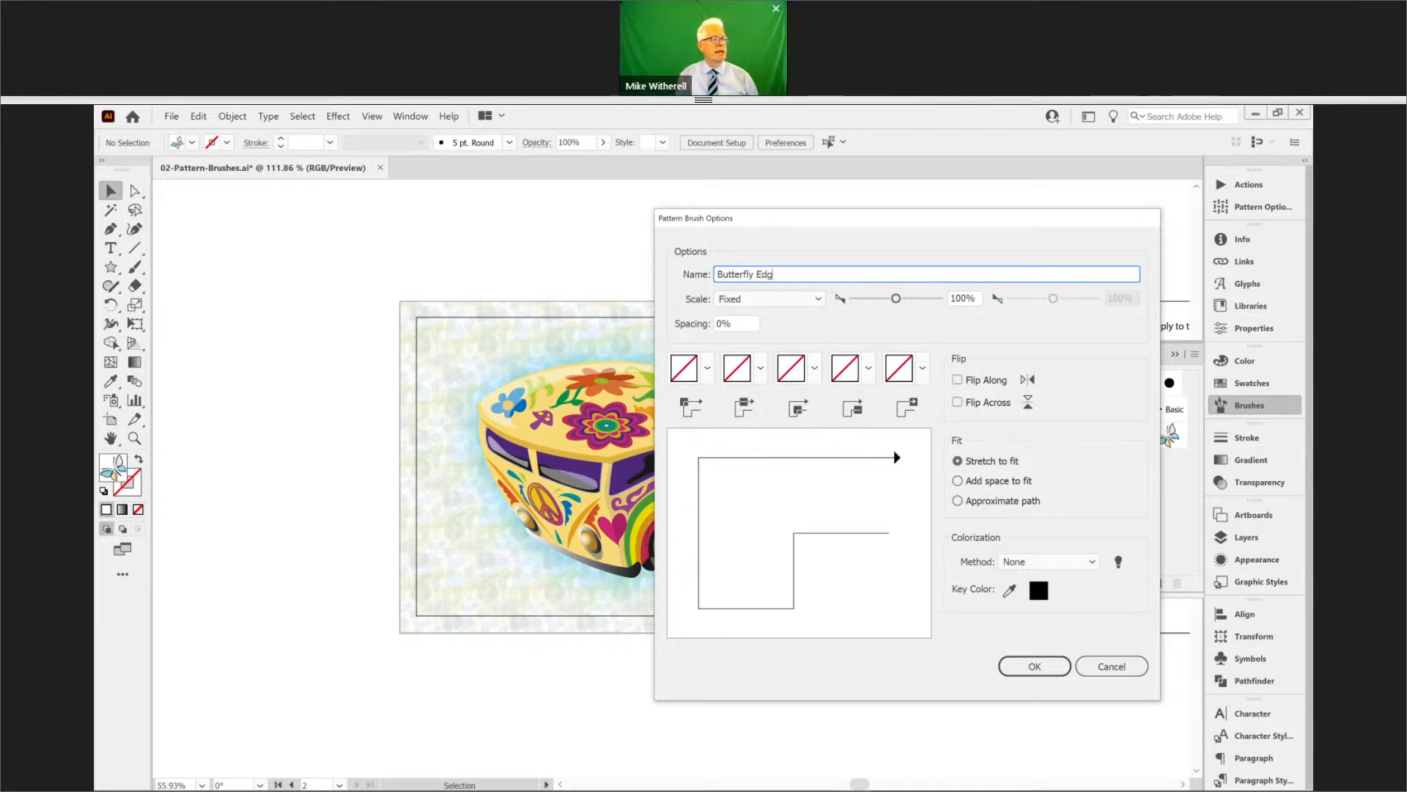
- Assign the Butterfly swatch to the brush's outer corner tile and the Flowers swatch to its side tile
left_click(708, 368)
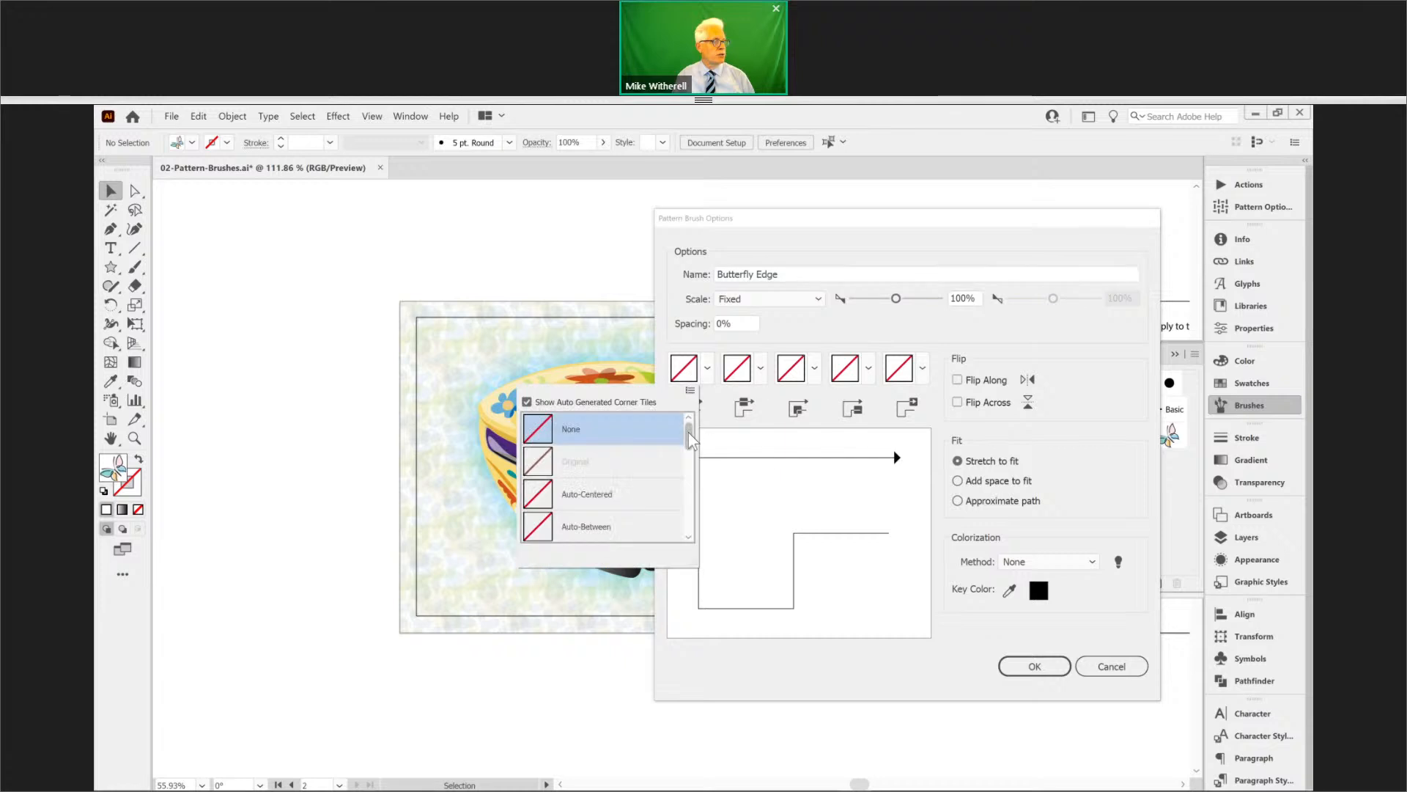
left_click_drag(690, 442, 690, 491)
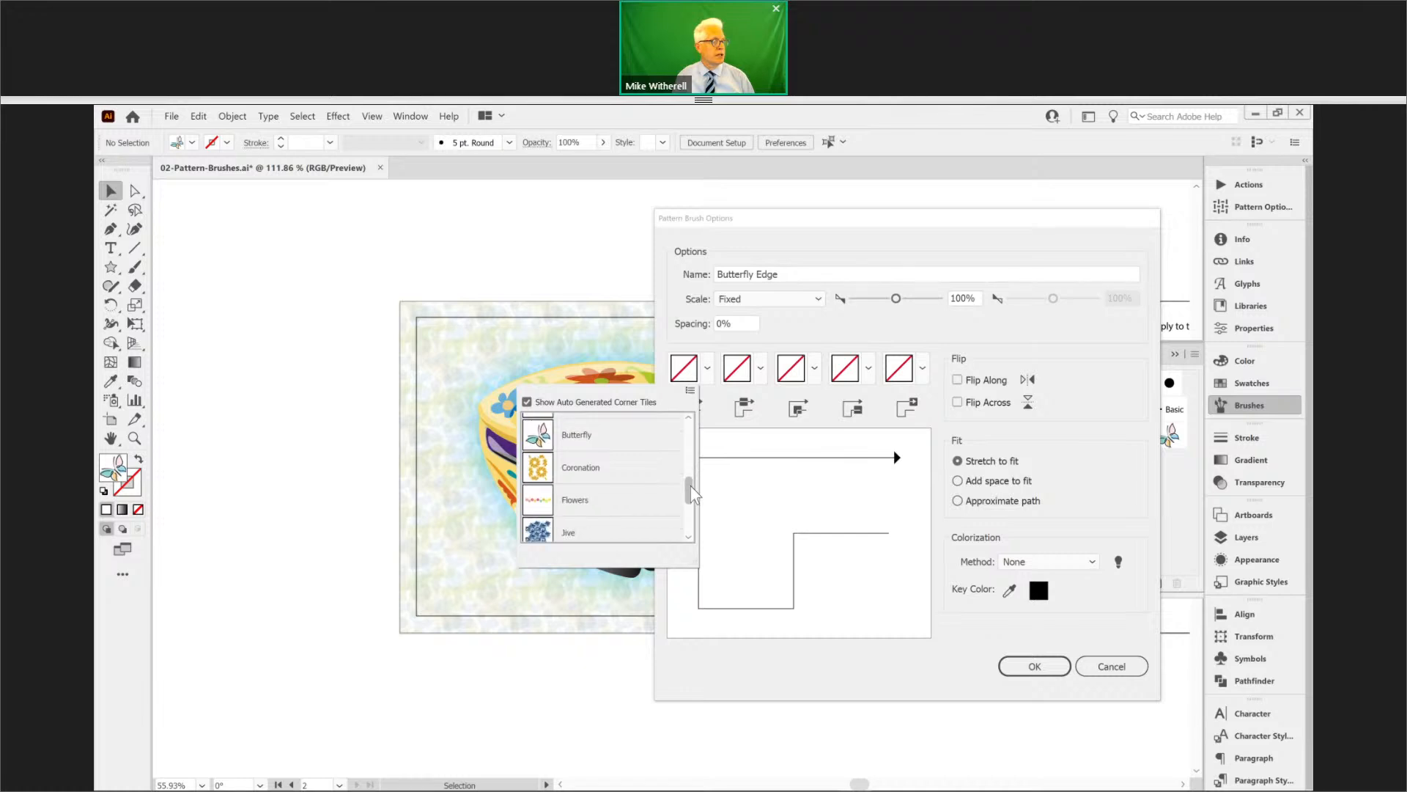
left_click(579, 437)
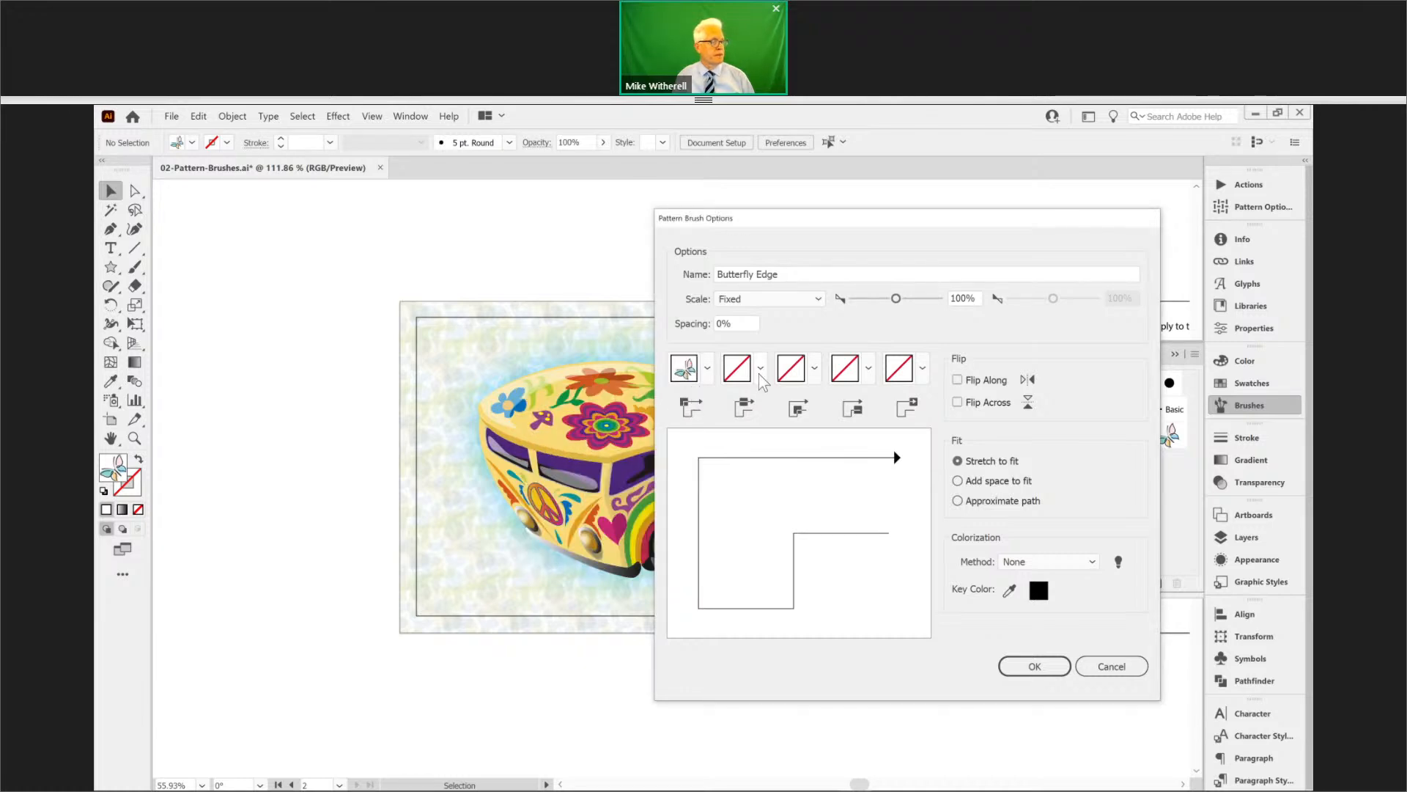
left_click(760, 368)
left_click_drag(741, 440, 743, 473)
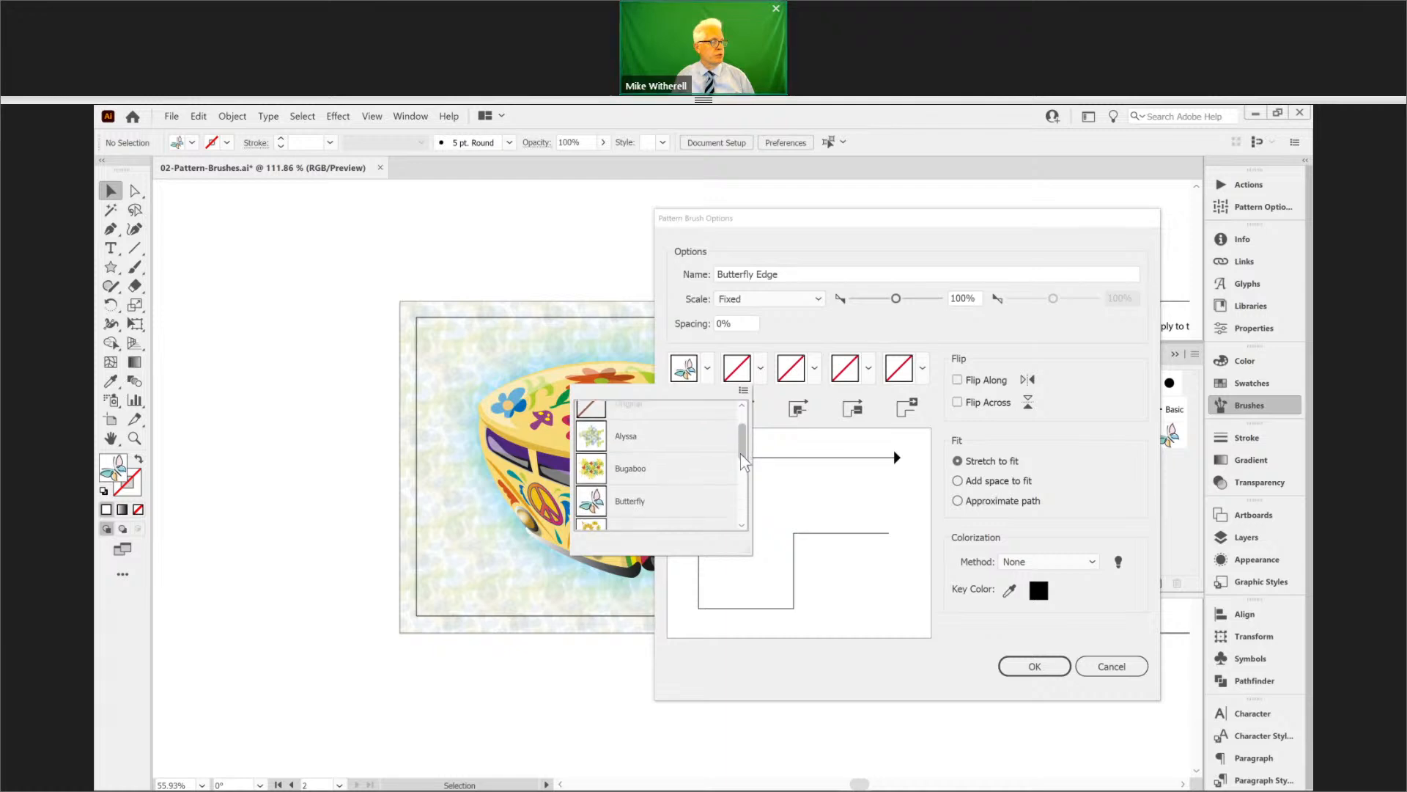
scroll(623, 484, "down", 2)
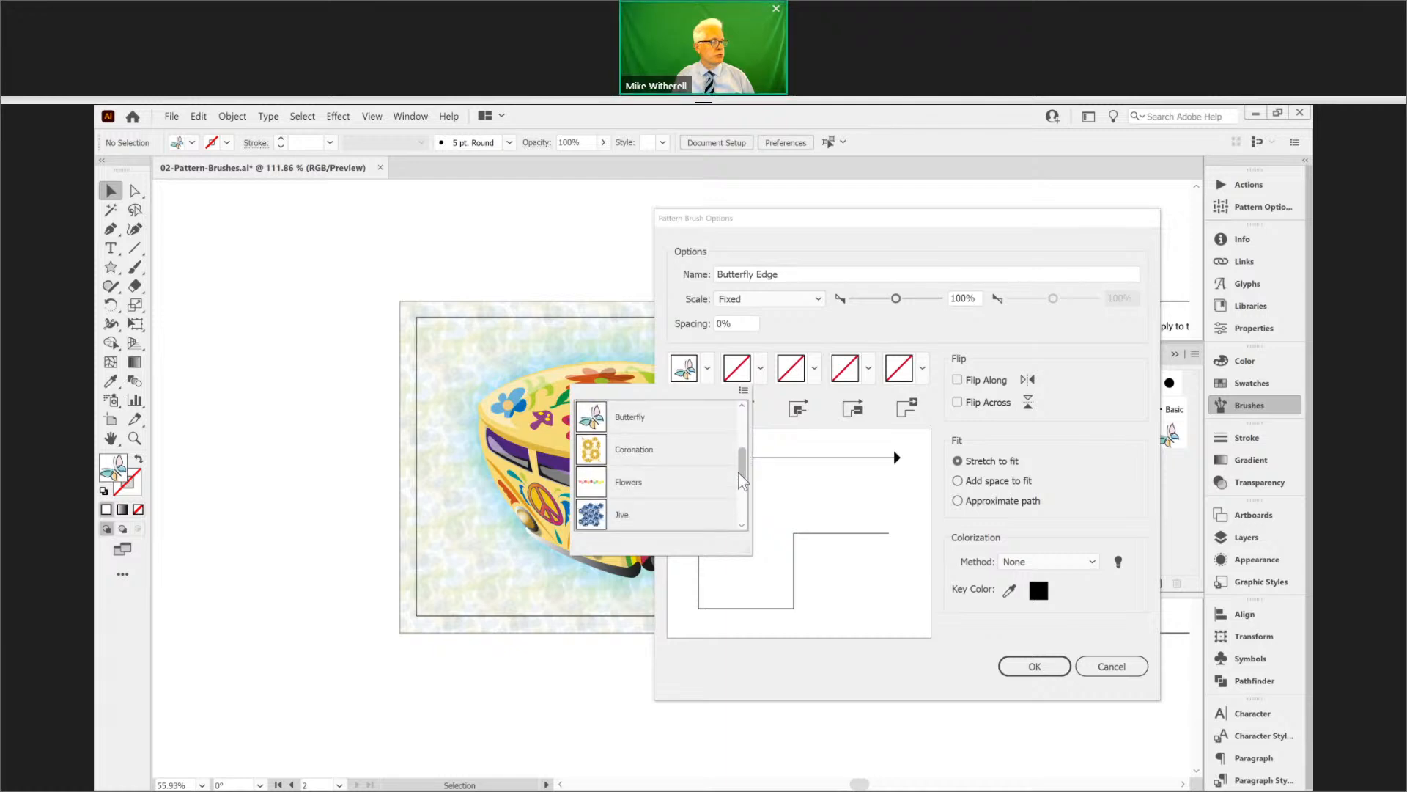
left_click(623, 484)
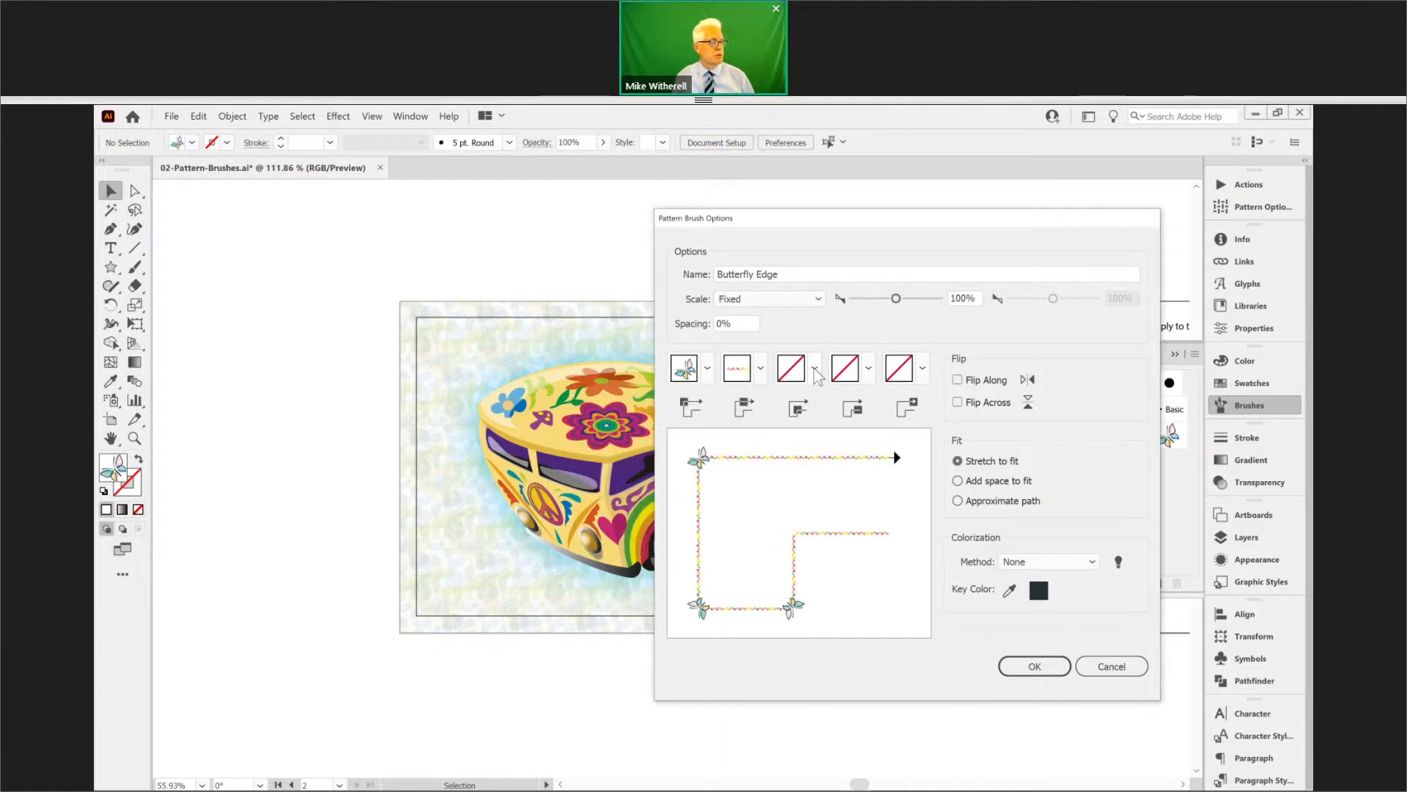
left_click(814, 368)
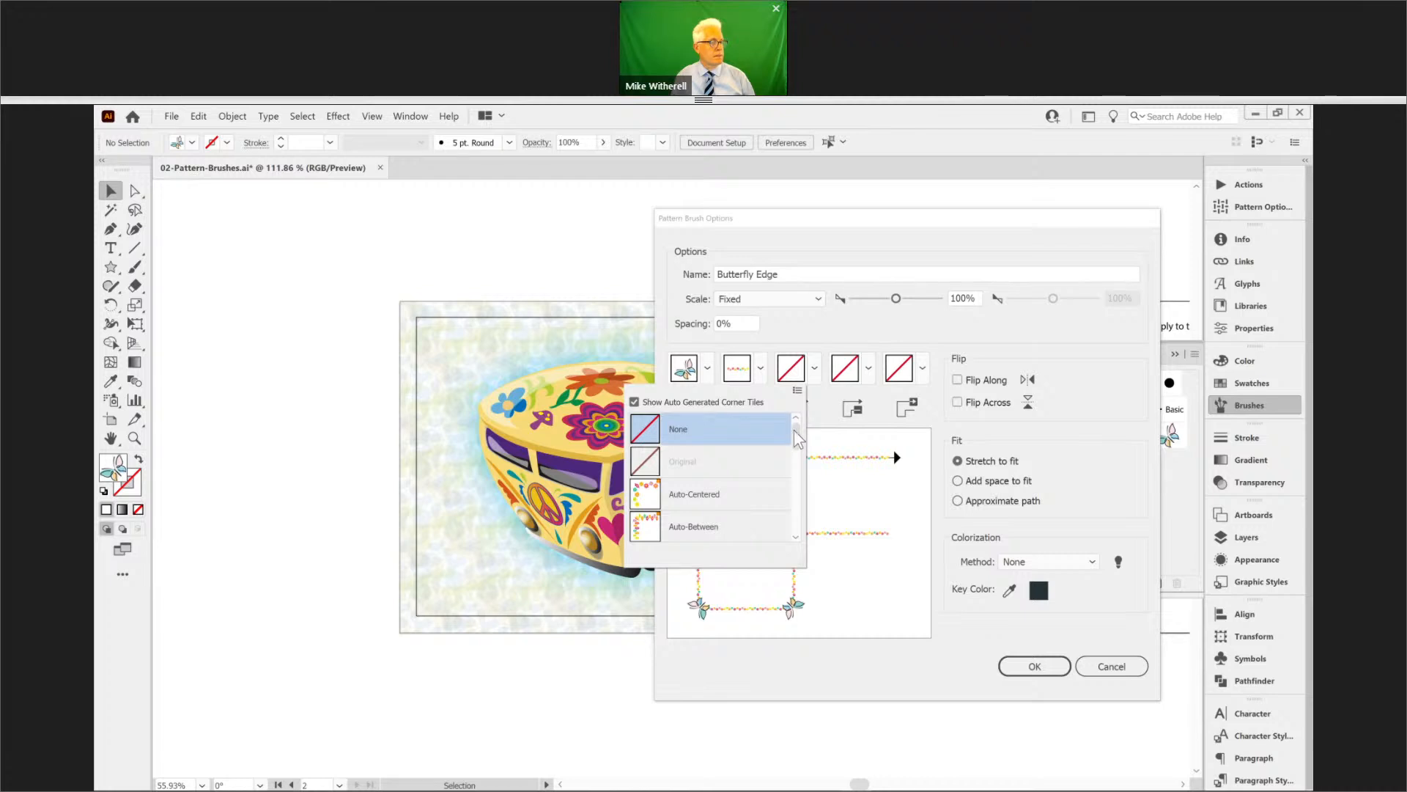
left_click(813, 371)
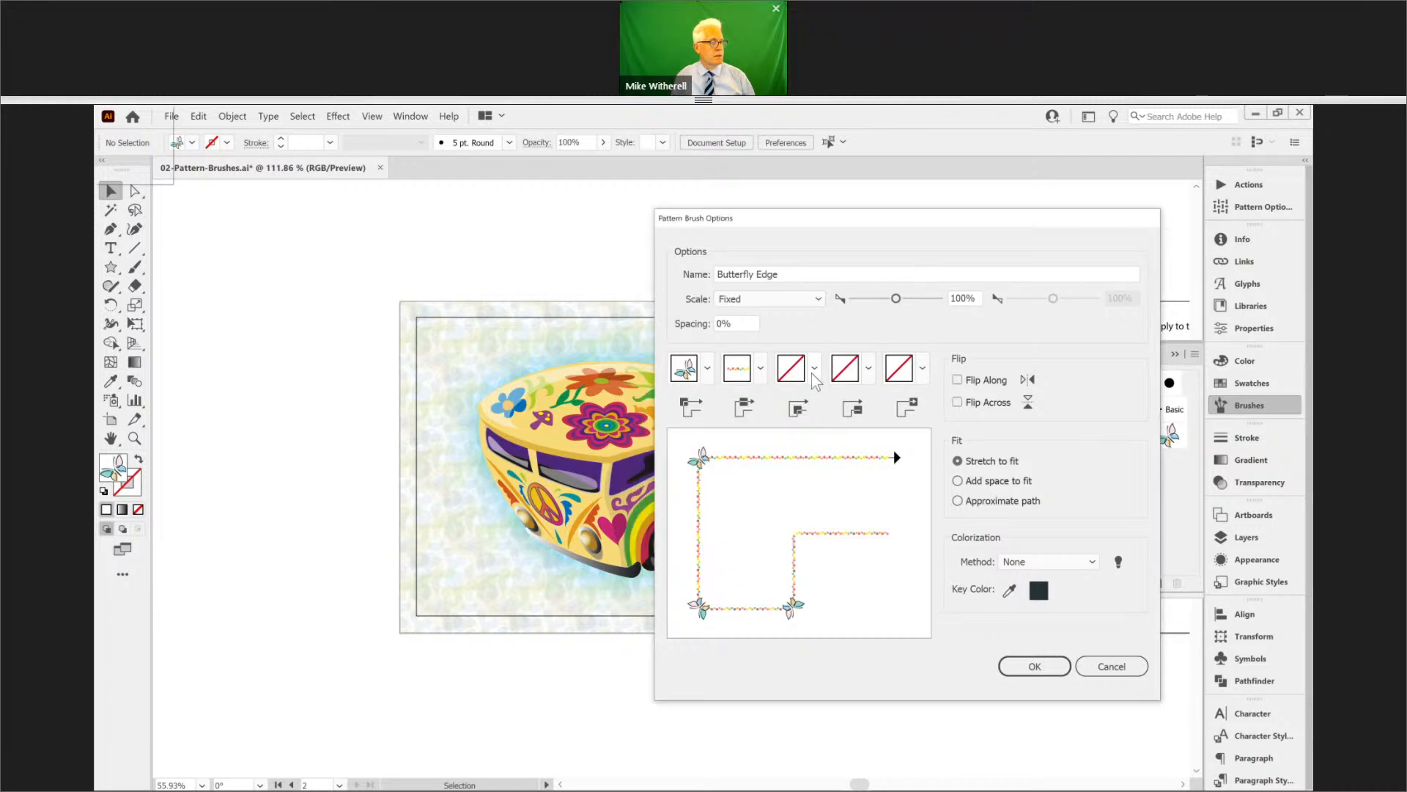
- Assign the Butterfly pattern to the inner corner tile and the start tile of the Butterfly Edge pattern brush
left_click(813, 371)
left_click_drag(795, 430, 788, 480)
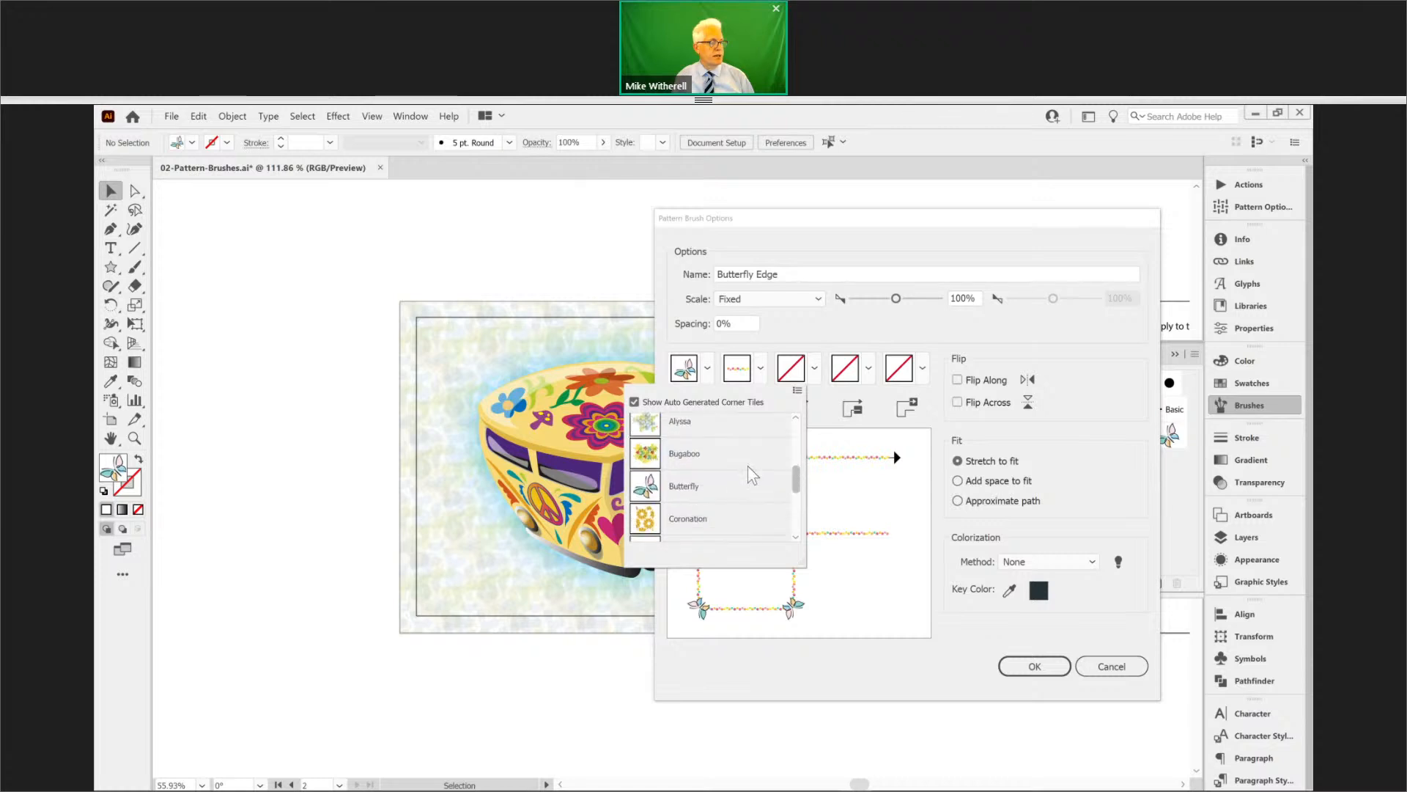
left_click(682, 497)
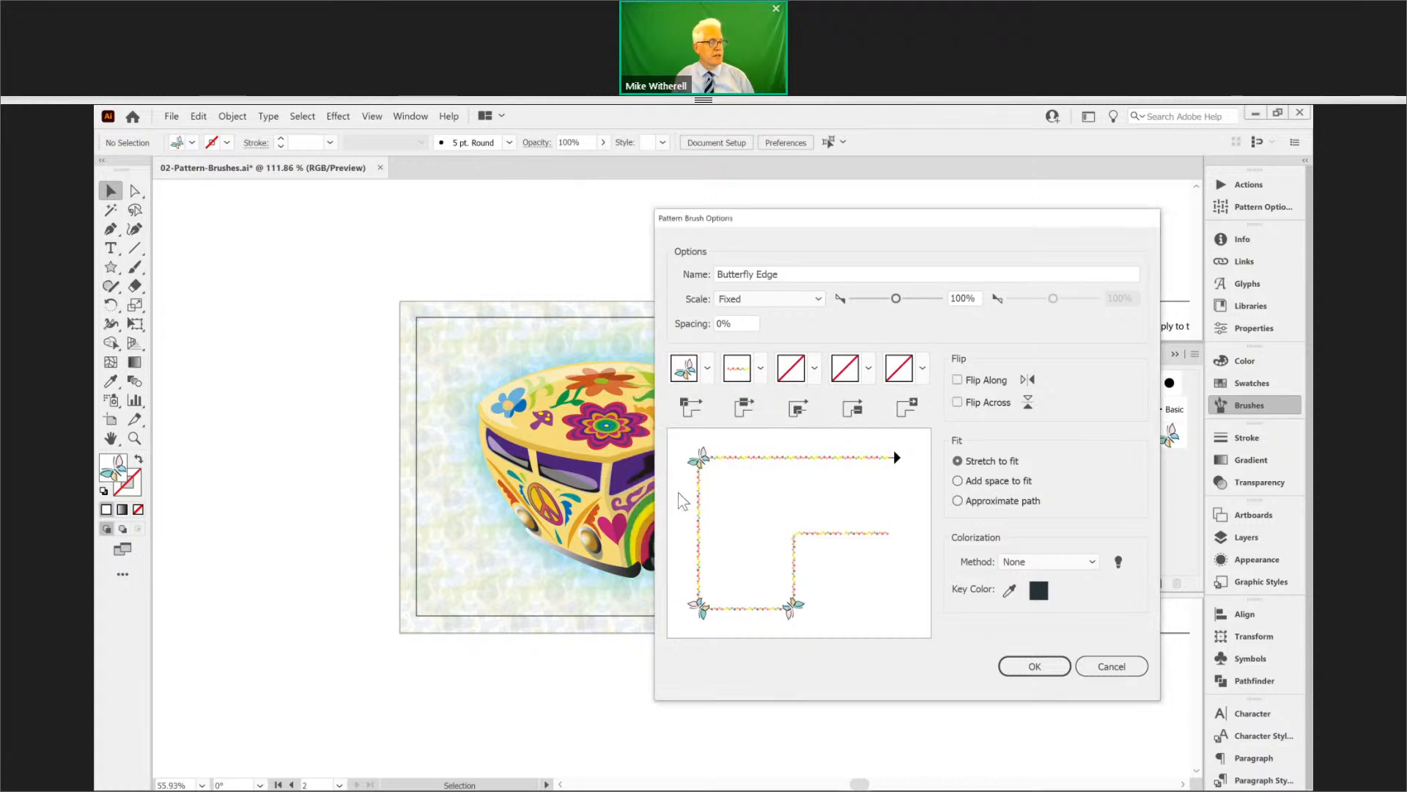
left_click(868, 370)
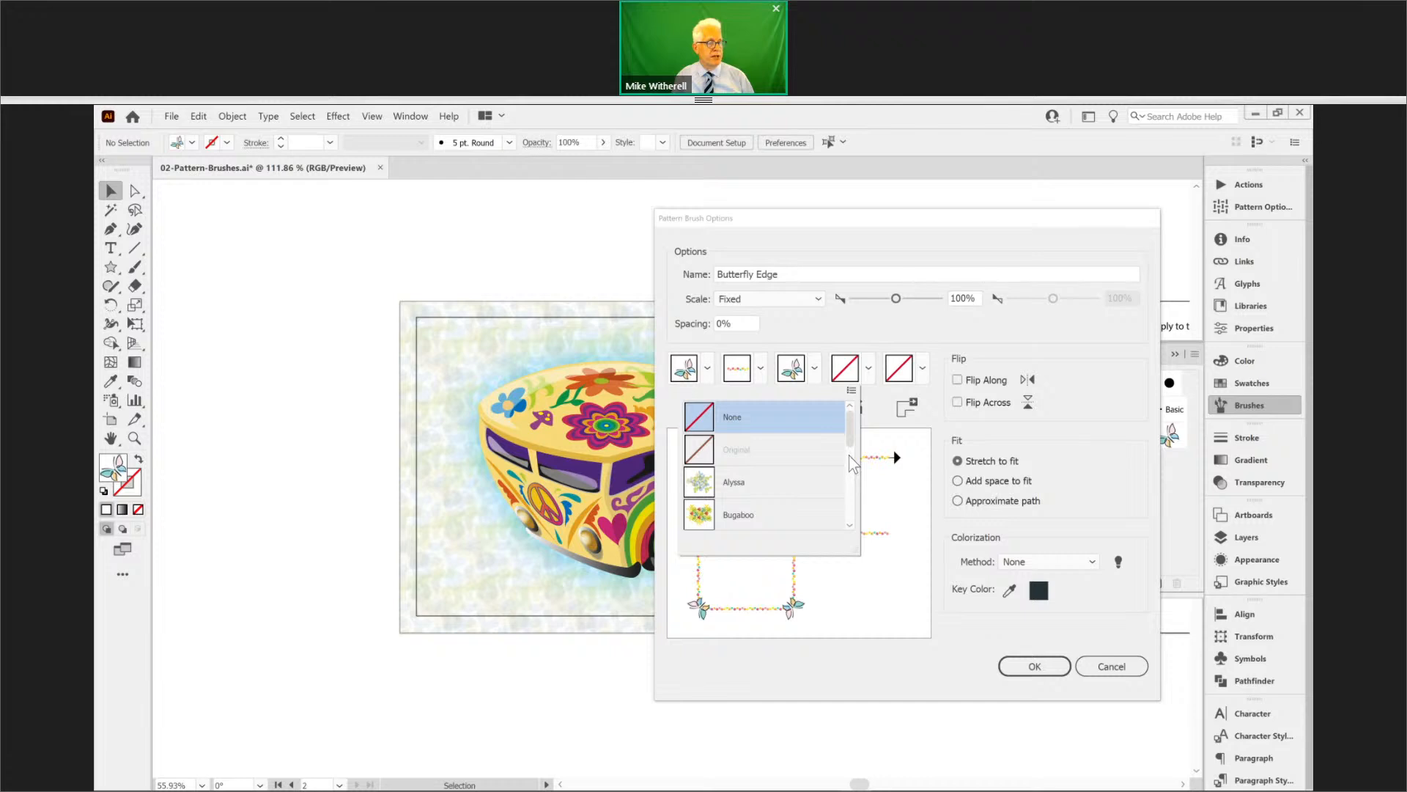
scroll(849, 454, "down", 3)
scroll(848, 456, "down", 1)
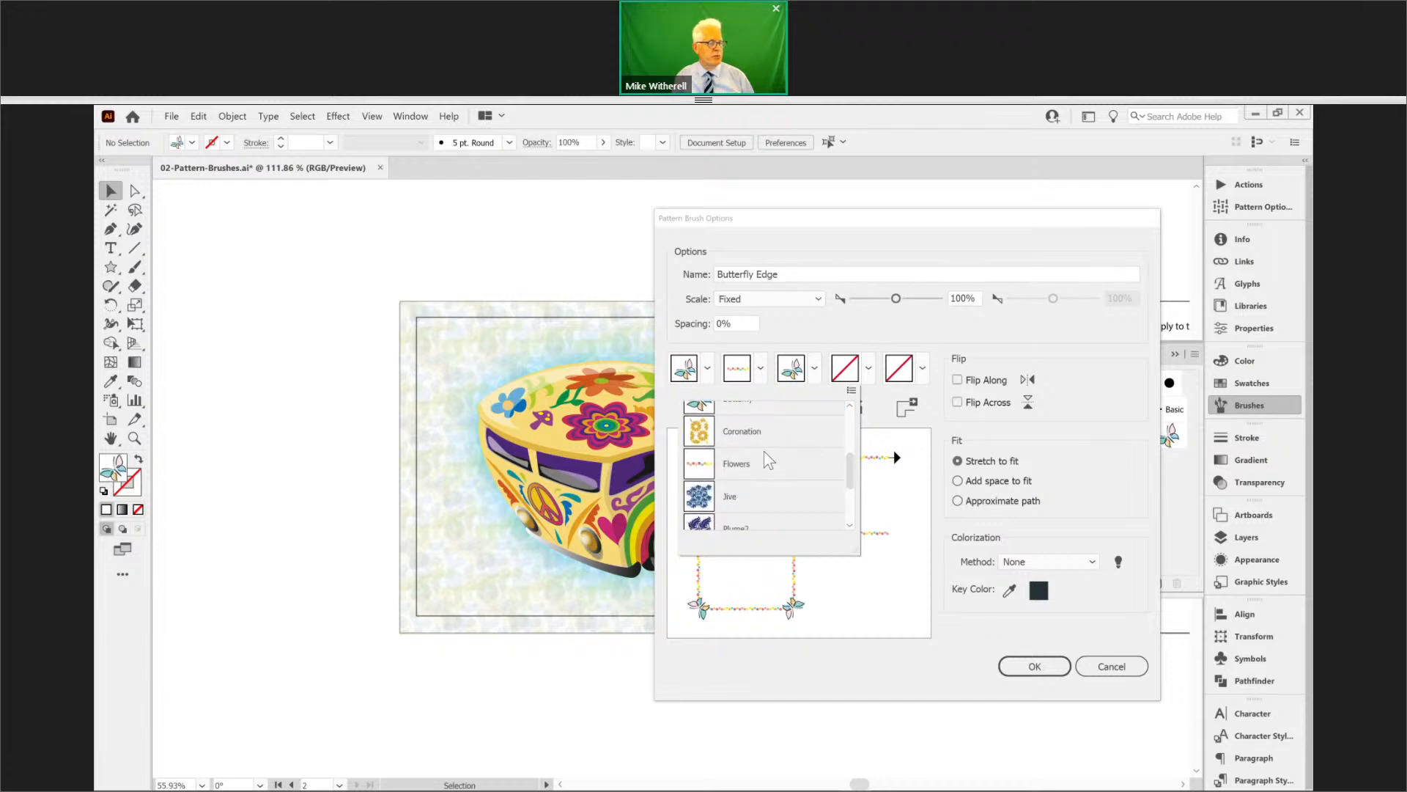
left_click(765, 408)
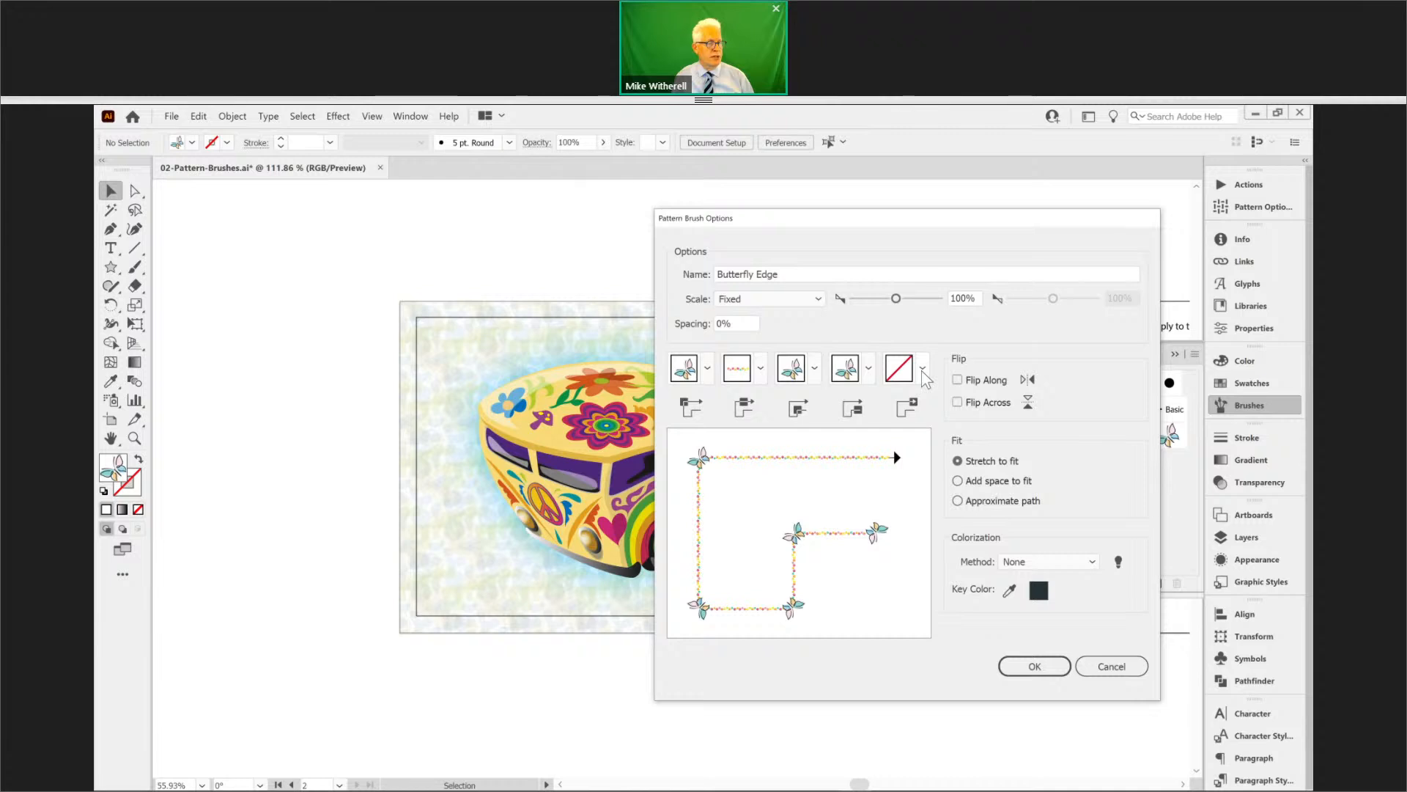
- Assign the Butterfly pattern to the end tile and accept the Butterfly Edge brush options
left_click(923, 370)
left_click_drag(906, 425, 902, 441)
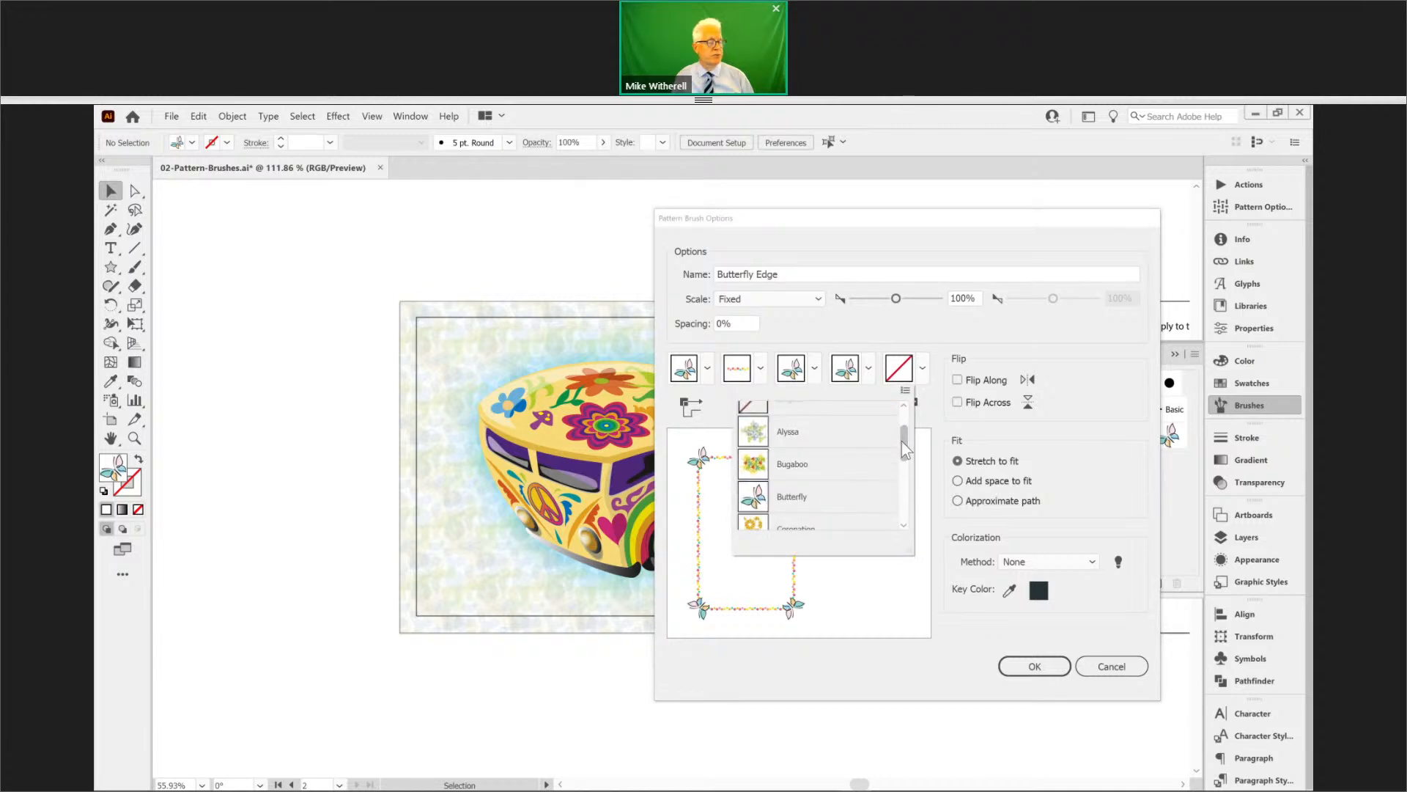
left_click_drag(901, 439, 900, 439)
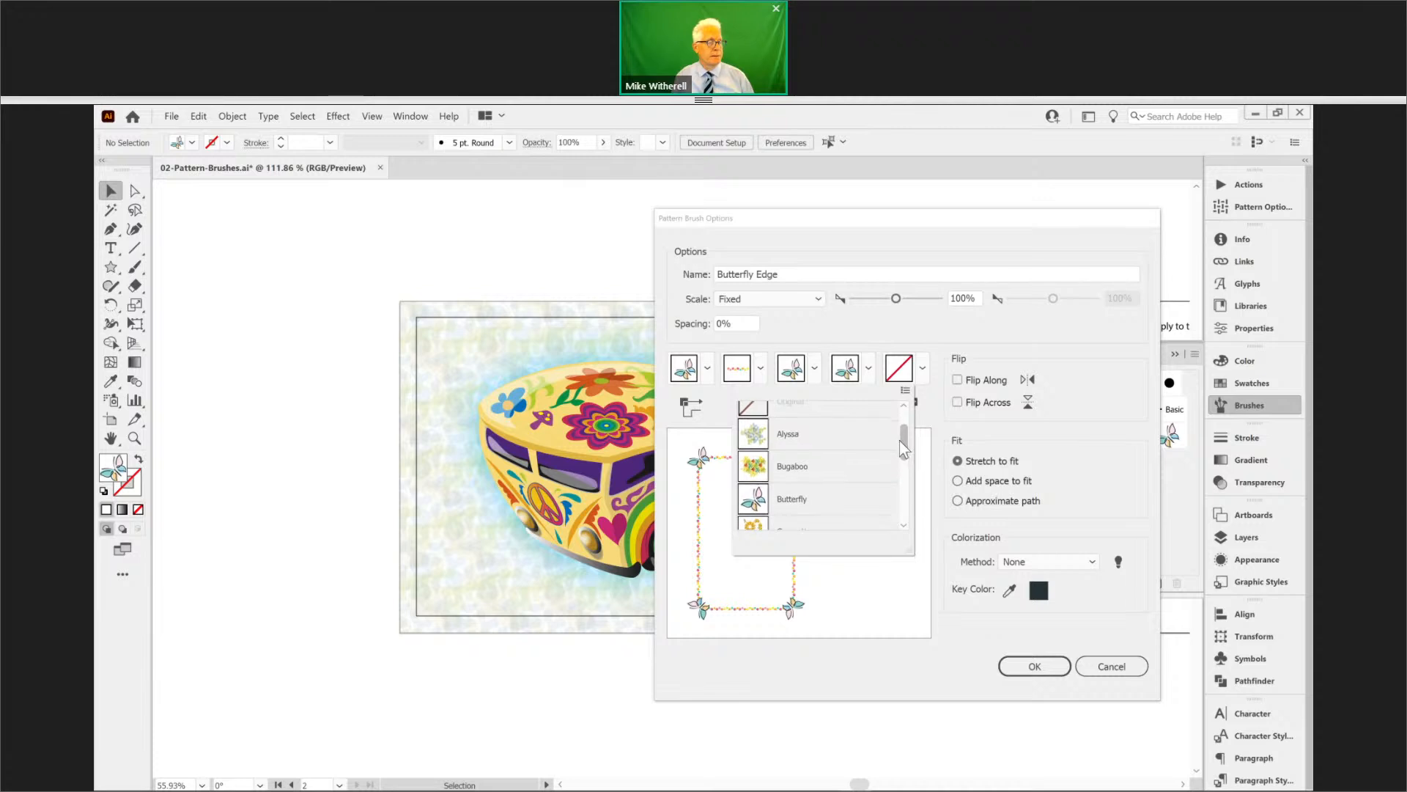
left_click(757, 511)
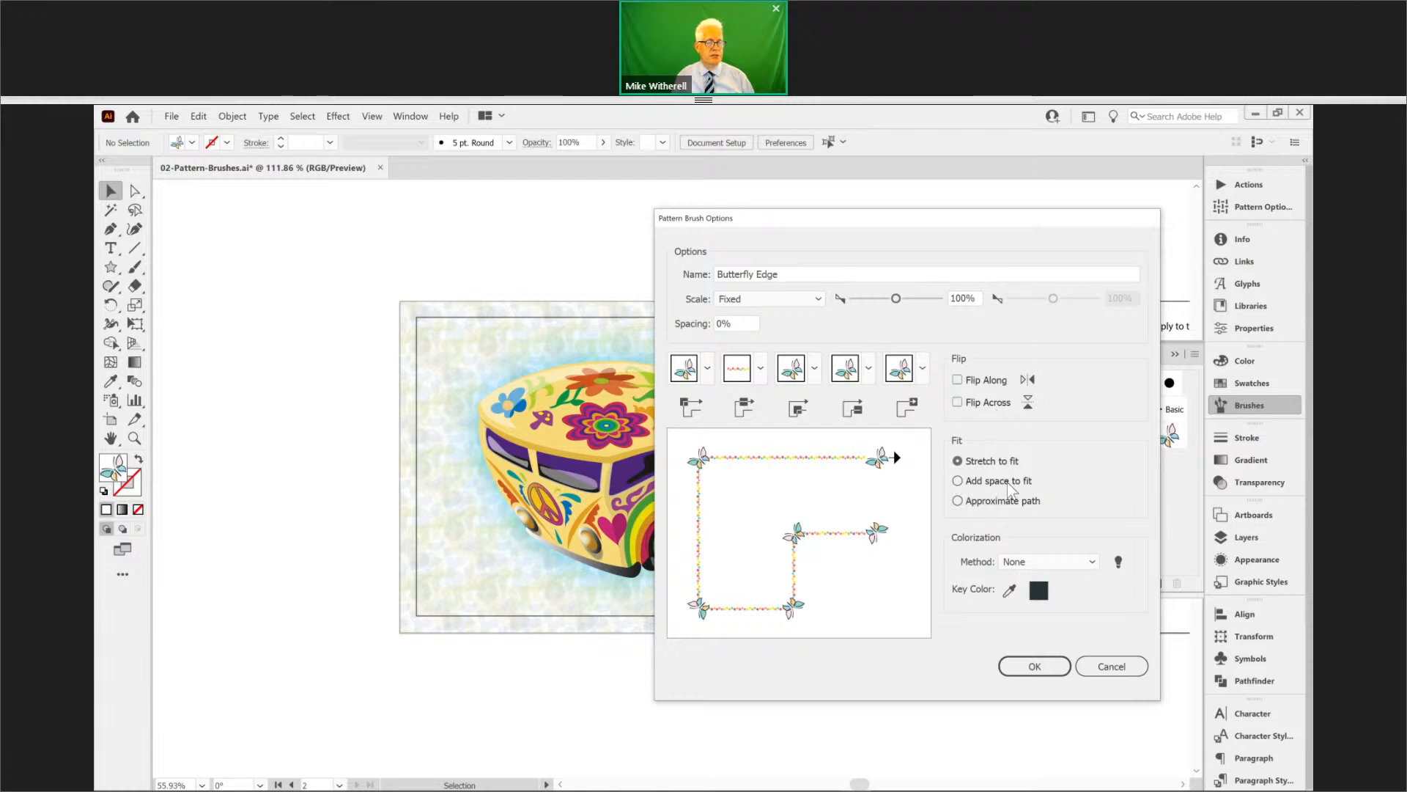
left_click(1048, 672)
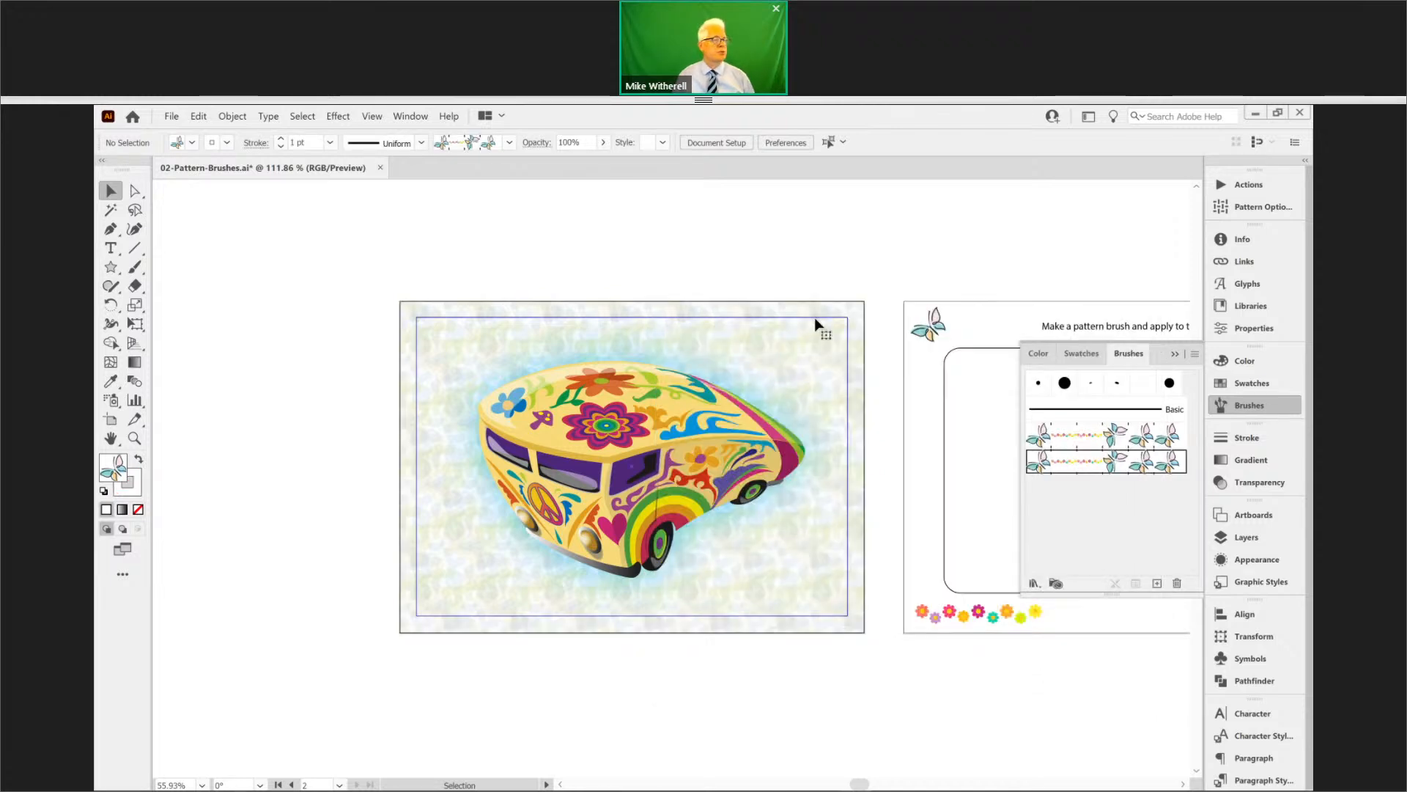
- Apply the Butterfly Edge brush to the rectangle framing the van illustration and deselect it
left_click(815, 320)
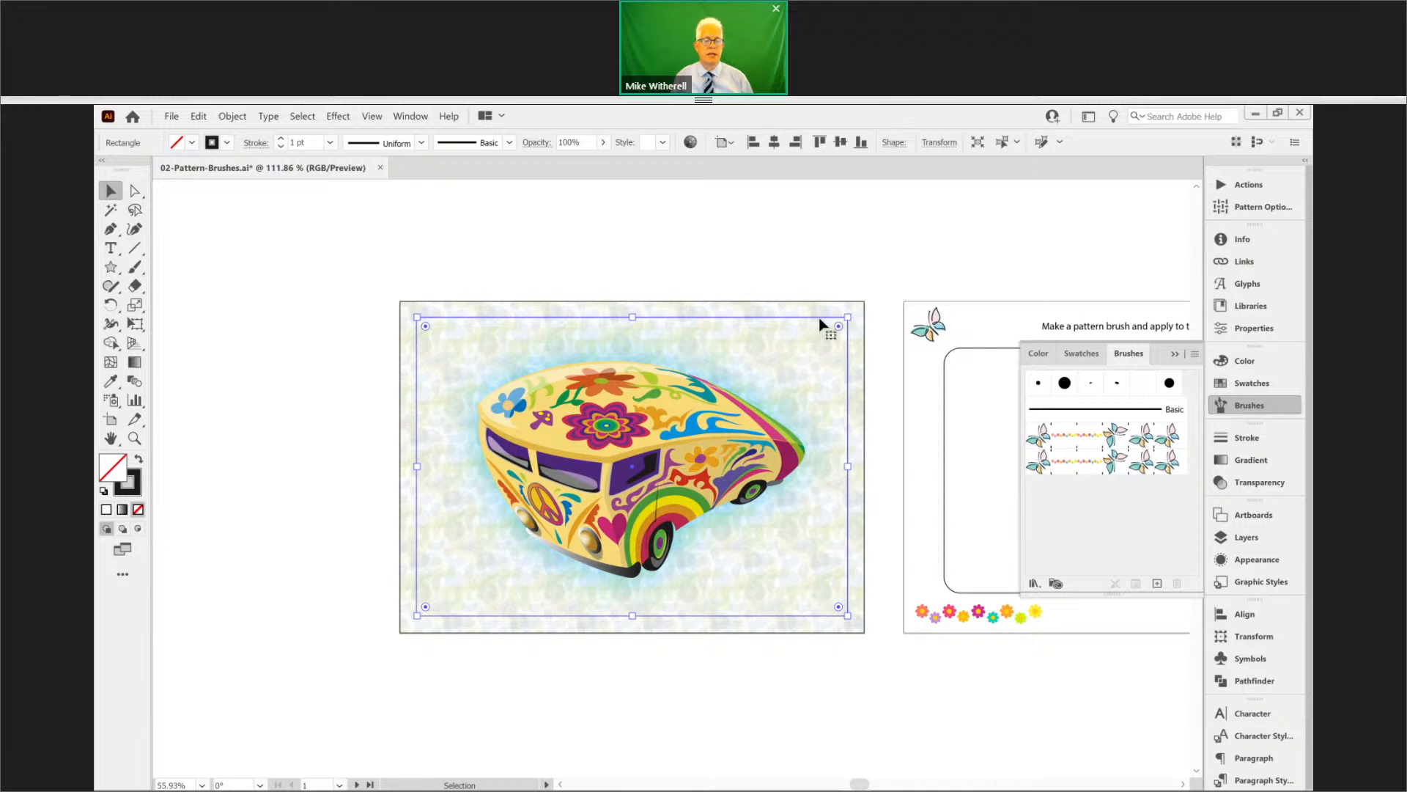
left_click(1116, 469)
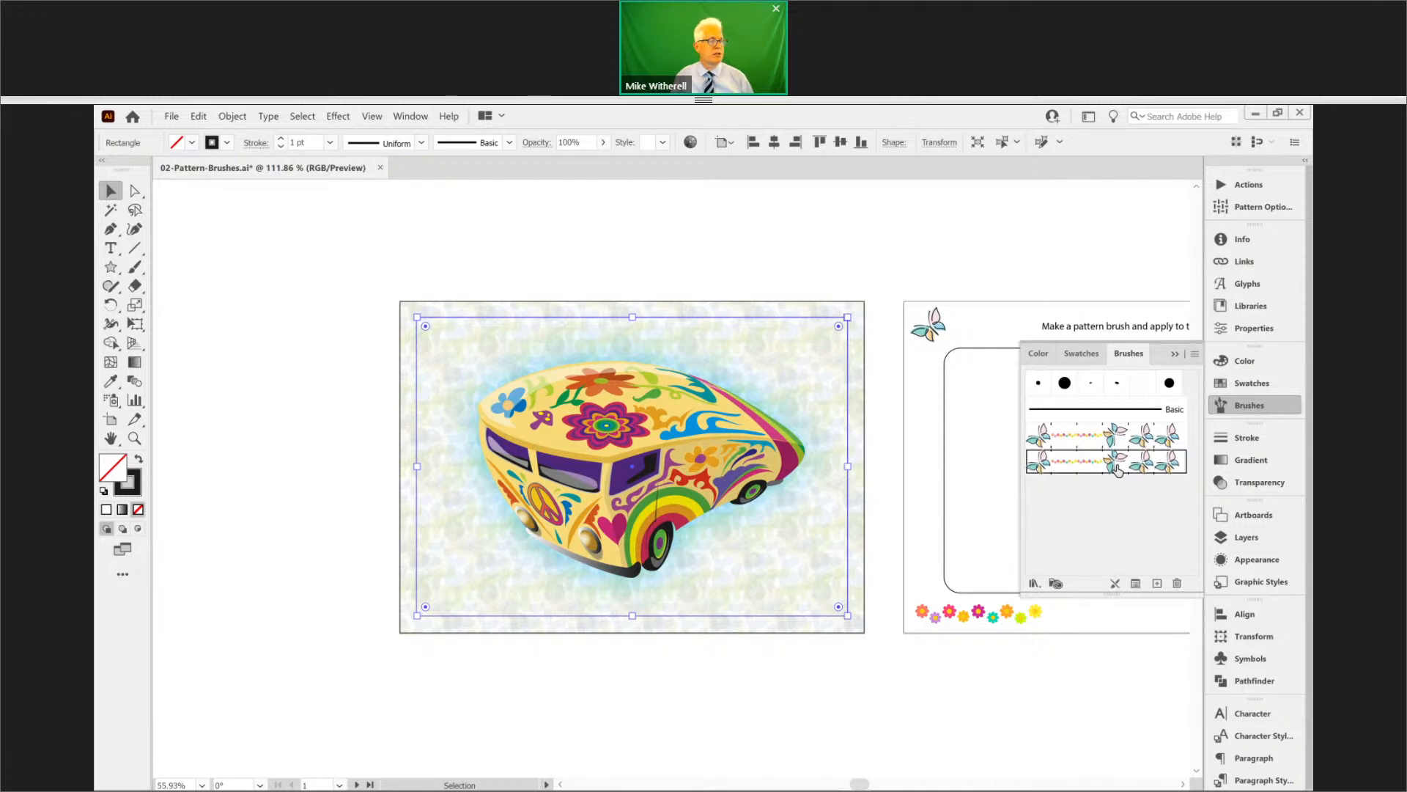
left_click(887, 448)
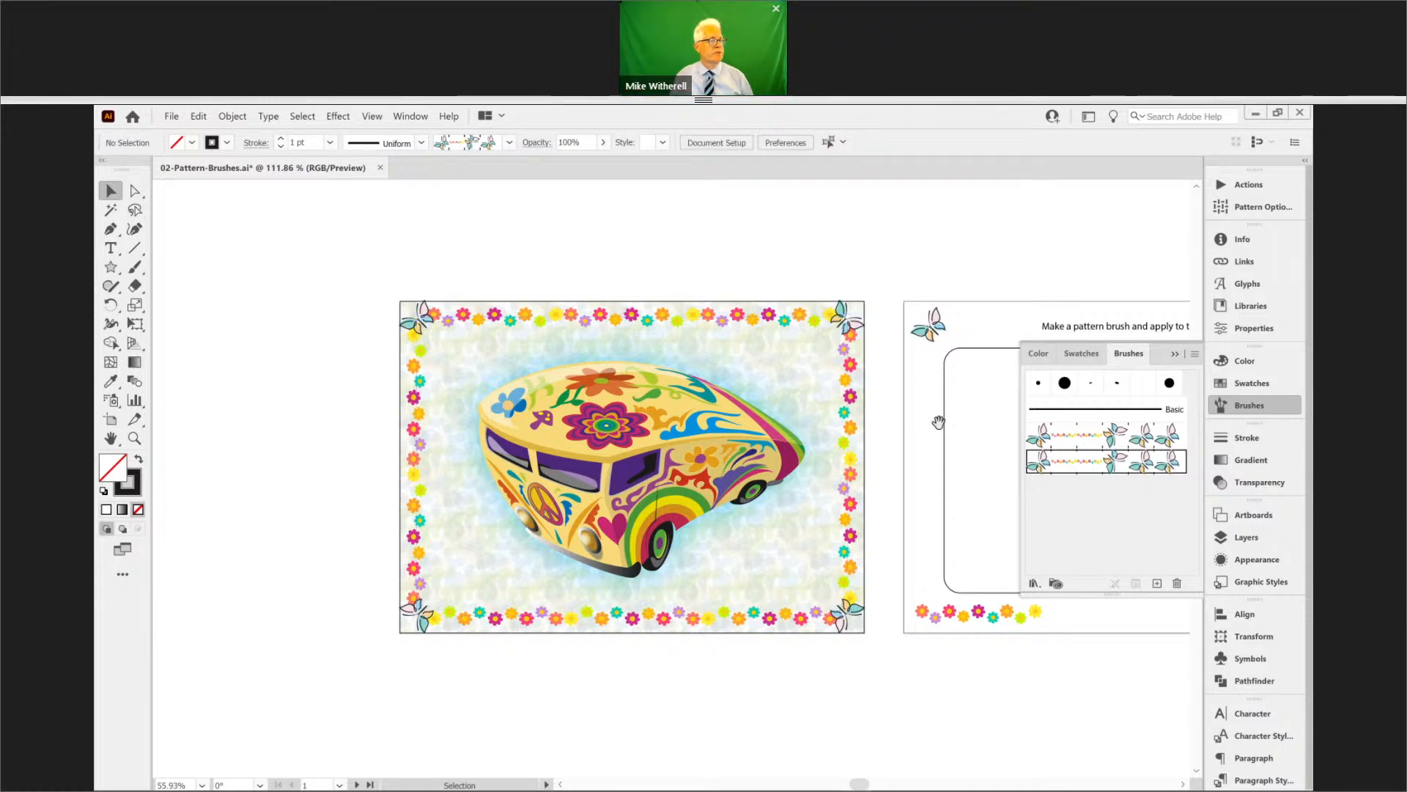
- Apply the Butterfly Edge brush to the rounded rectangle on the second artboard and deselect it
left_click_drag(939, 422, 638, 399)
left_click(759, 336)
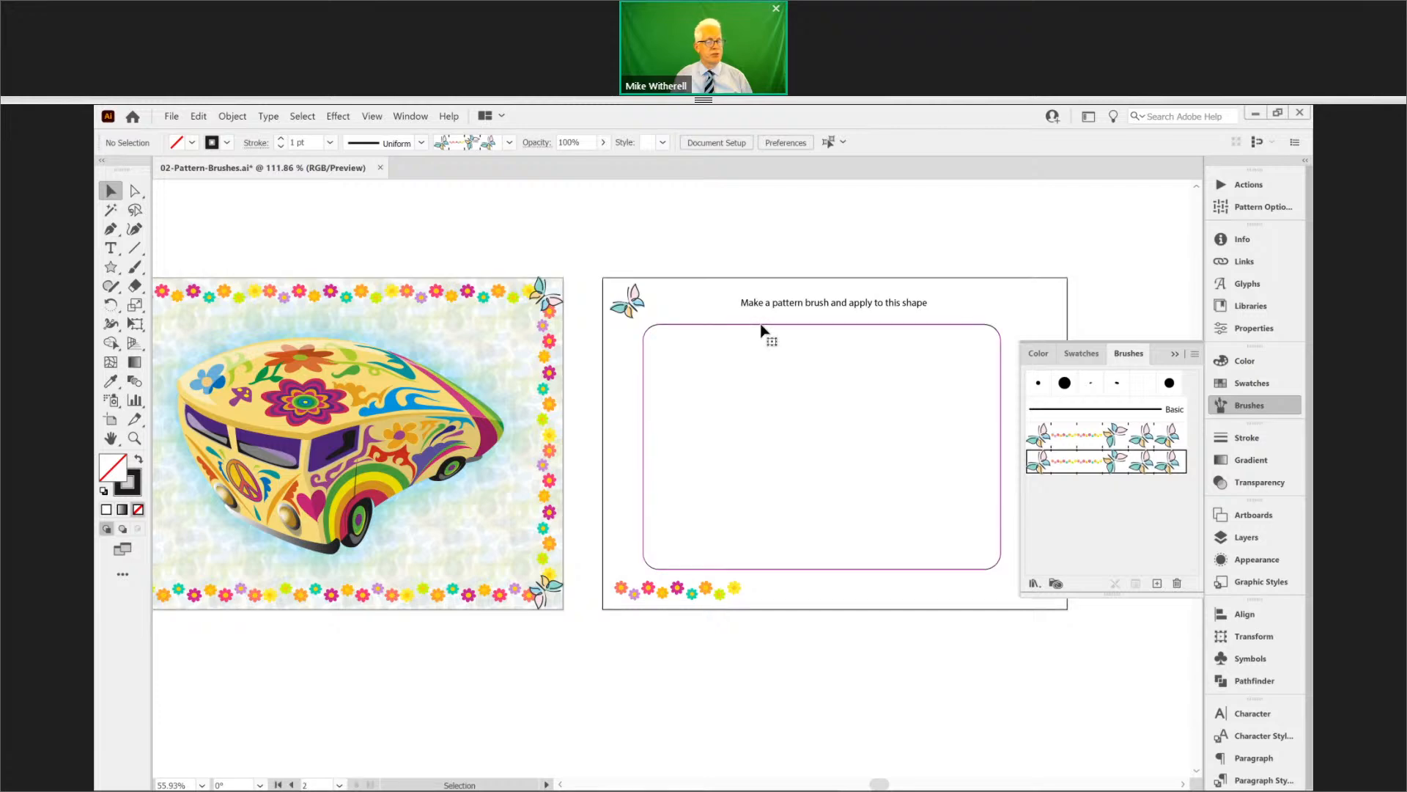
left_click(760, 331)
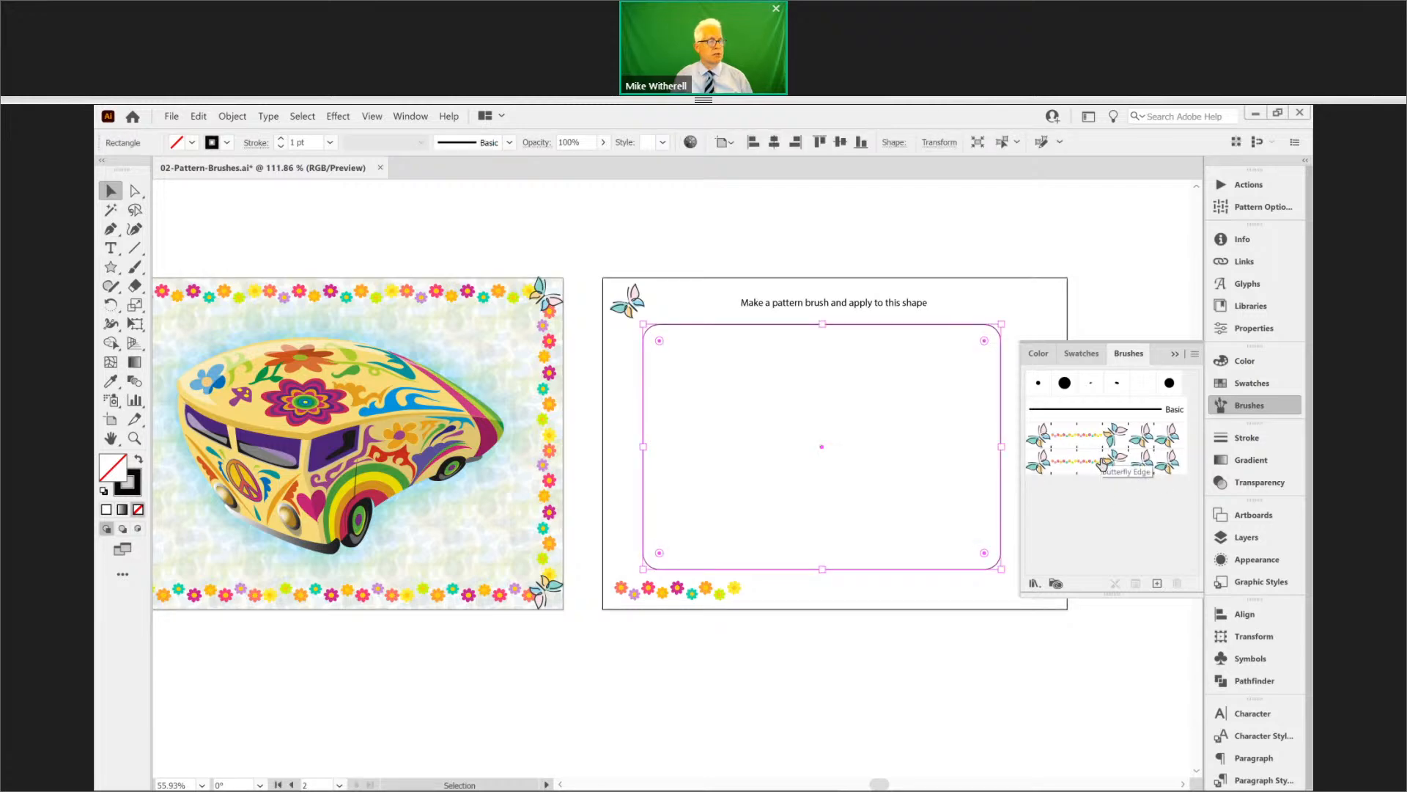
left_click(1103, 463)
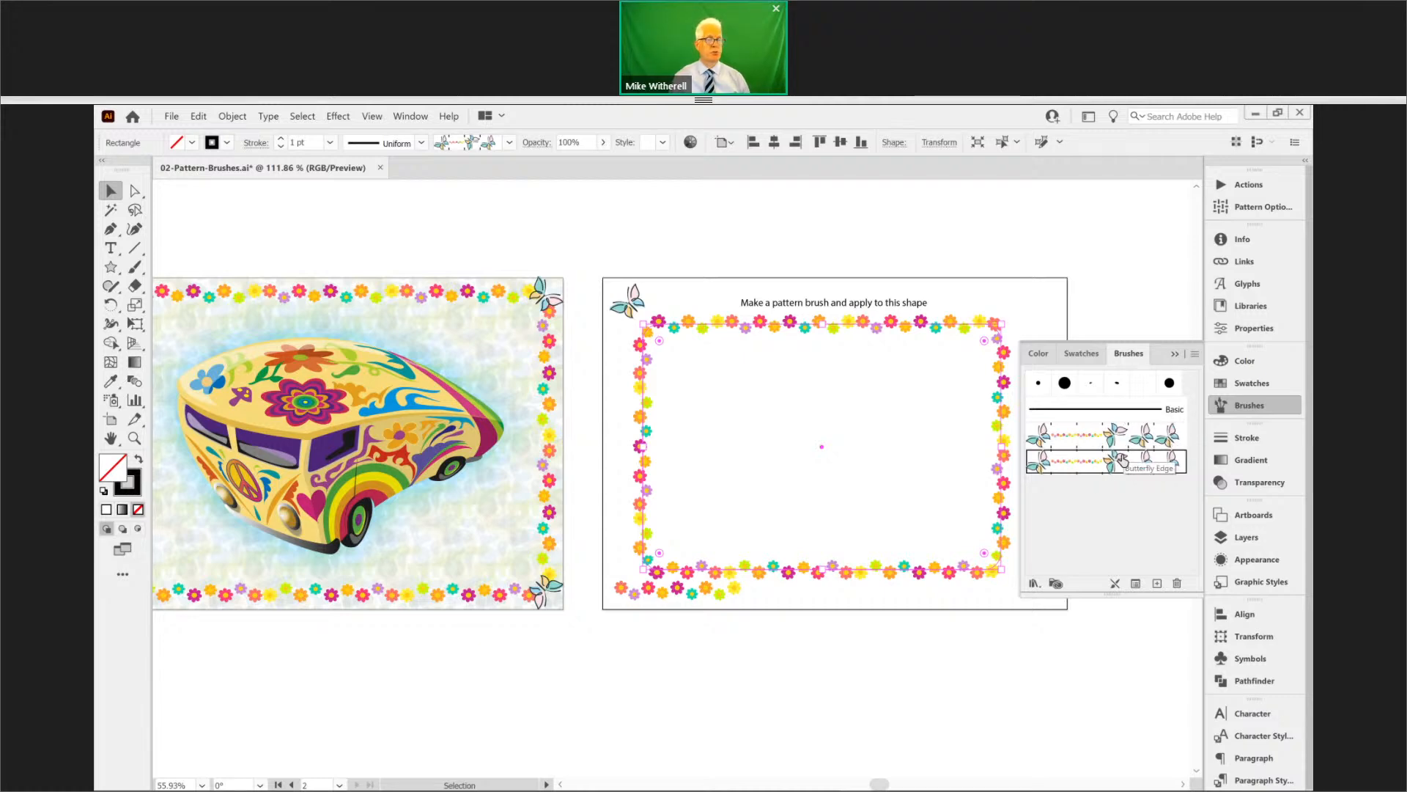
left_click(1028, 305)
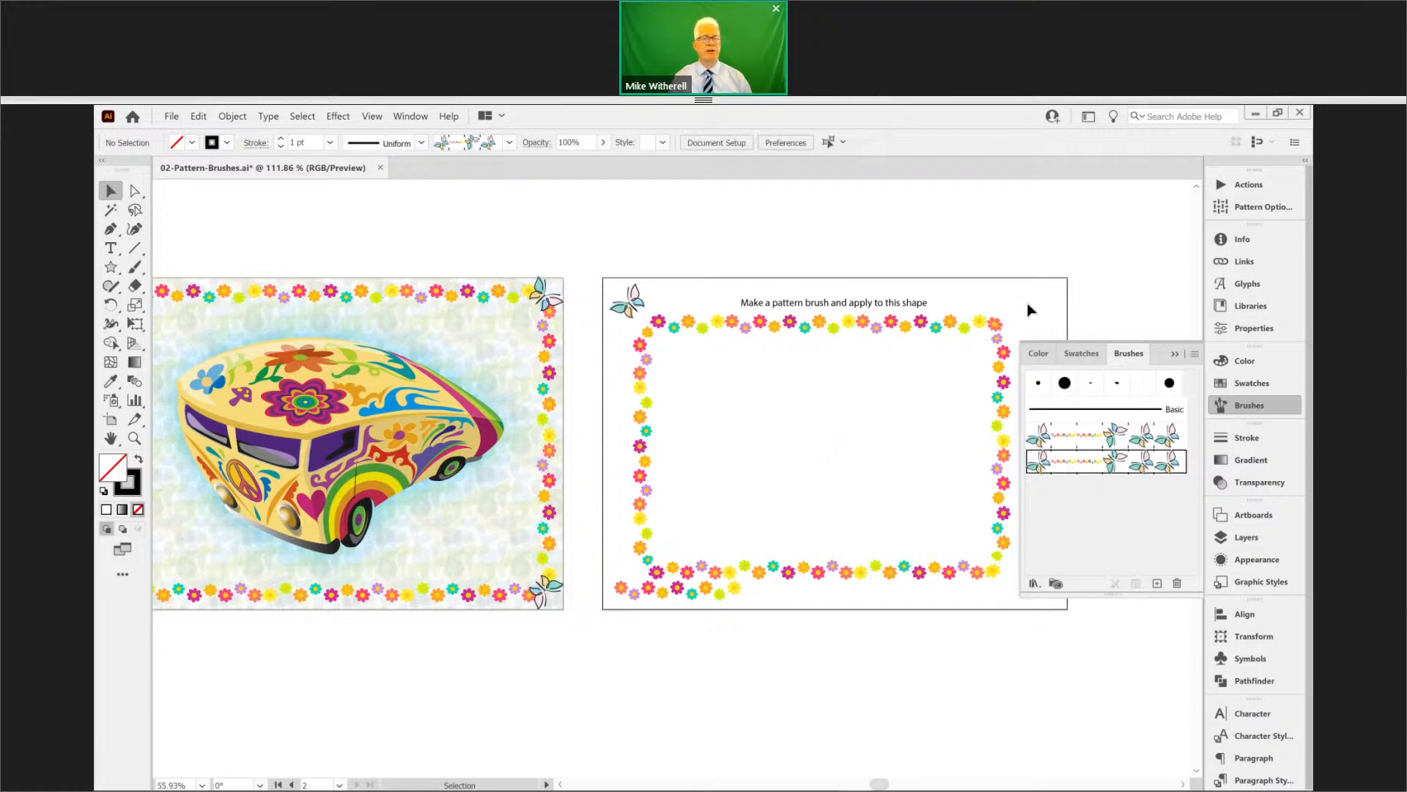
- Open the Borders_Novelty brush library, enlarge its panel and place it beside the van artboard
left_click_drag(681, 324, 969, 313)
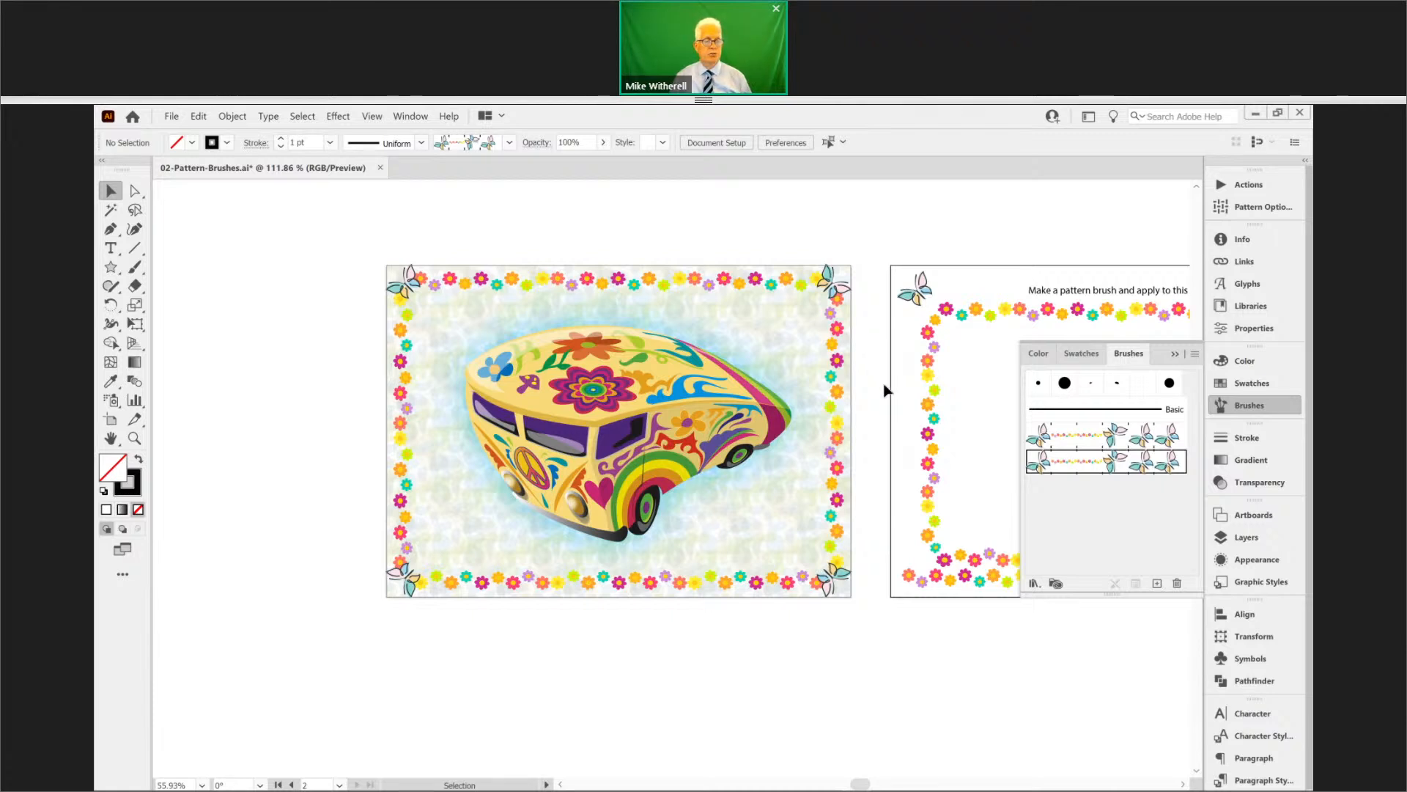
left_click(1033, 584)
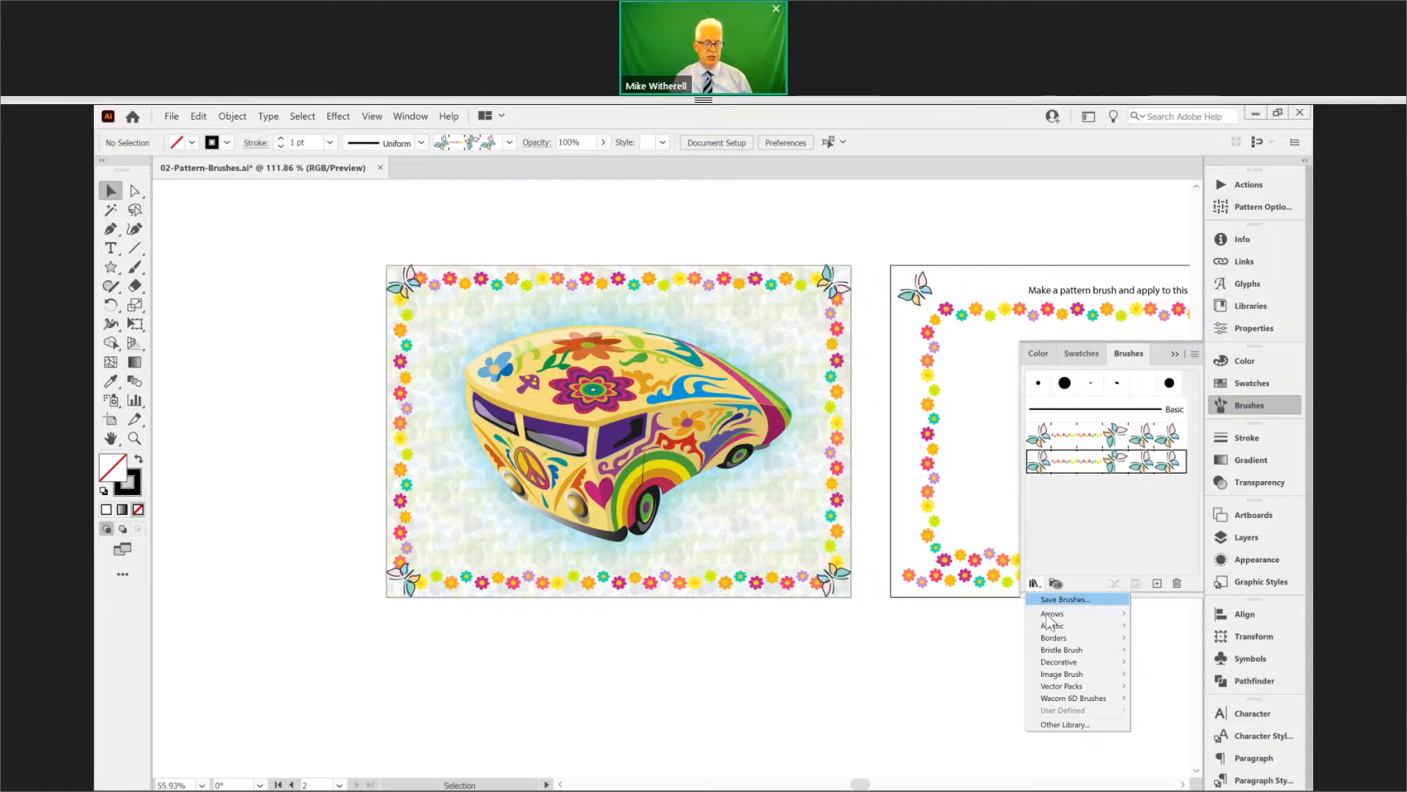
mouse_move(1065, 641)
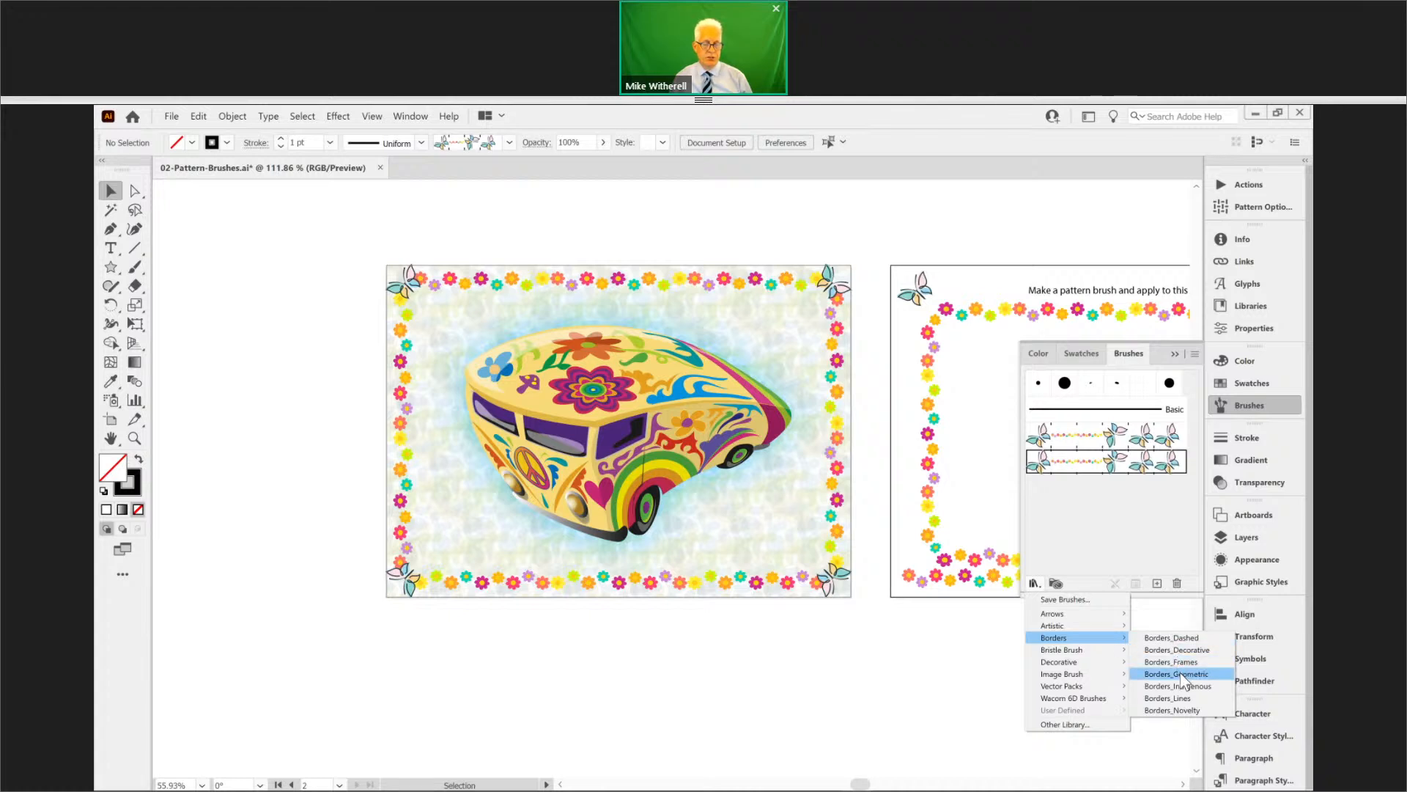
left_click(1172, 710)
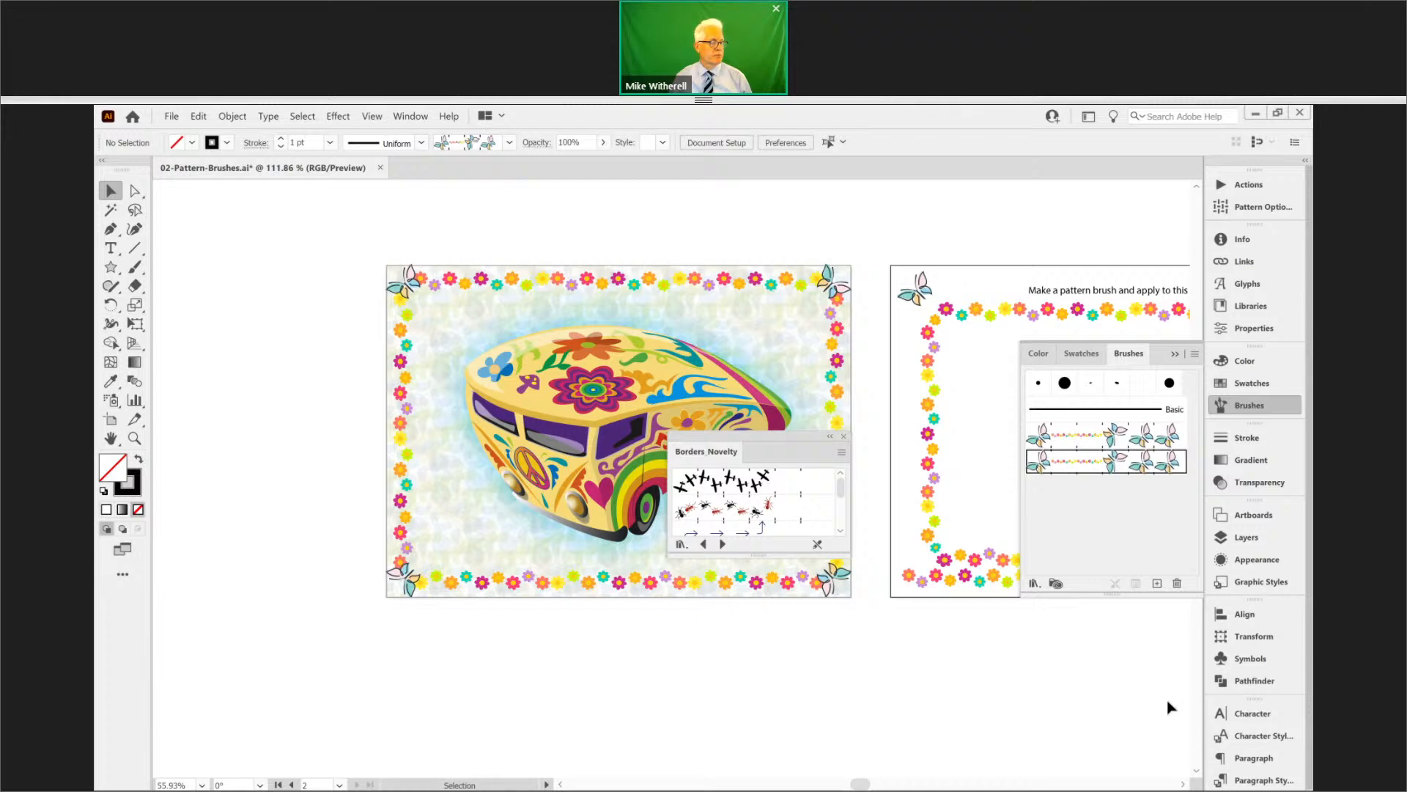
mouse_move(759, 555)
left_mouse_down()
mouse_move(743, 628)
mouse_move(753, 764)
left_mouse_up()
mouse_move(802, 434)
left_mouse_down()
mouse_move(886, 375)
mouse_move(948, 282)
left_mouse_up()
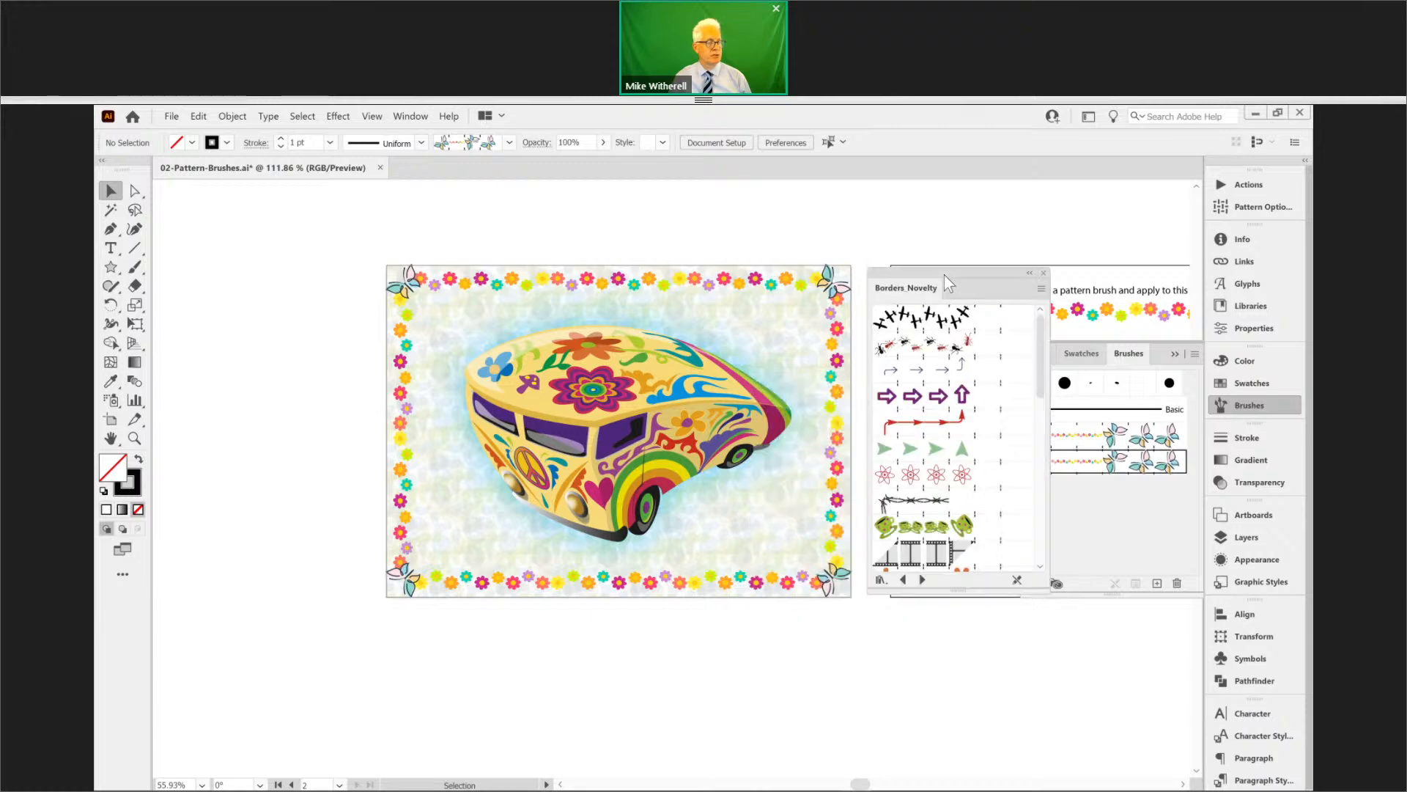
- Apply the green novelty border brush to the rectangle around the van and close the brush library
left_click(781, 284)
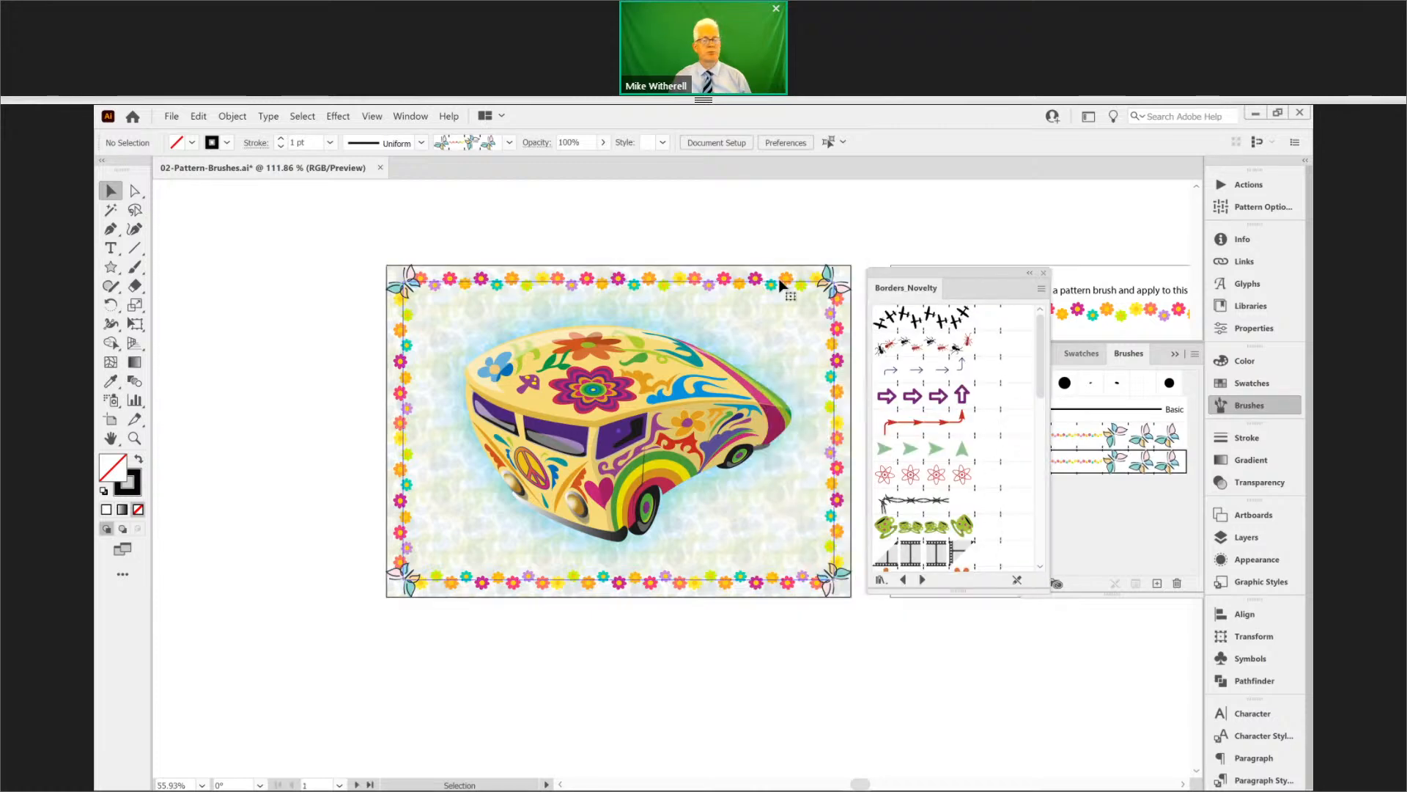
left_click(948, 526)
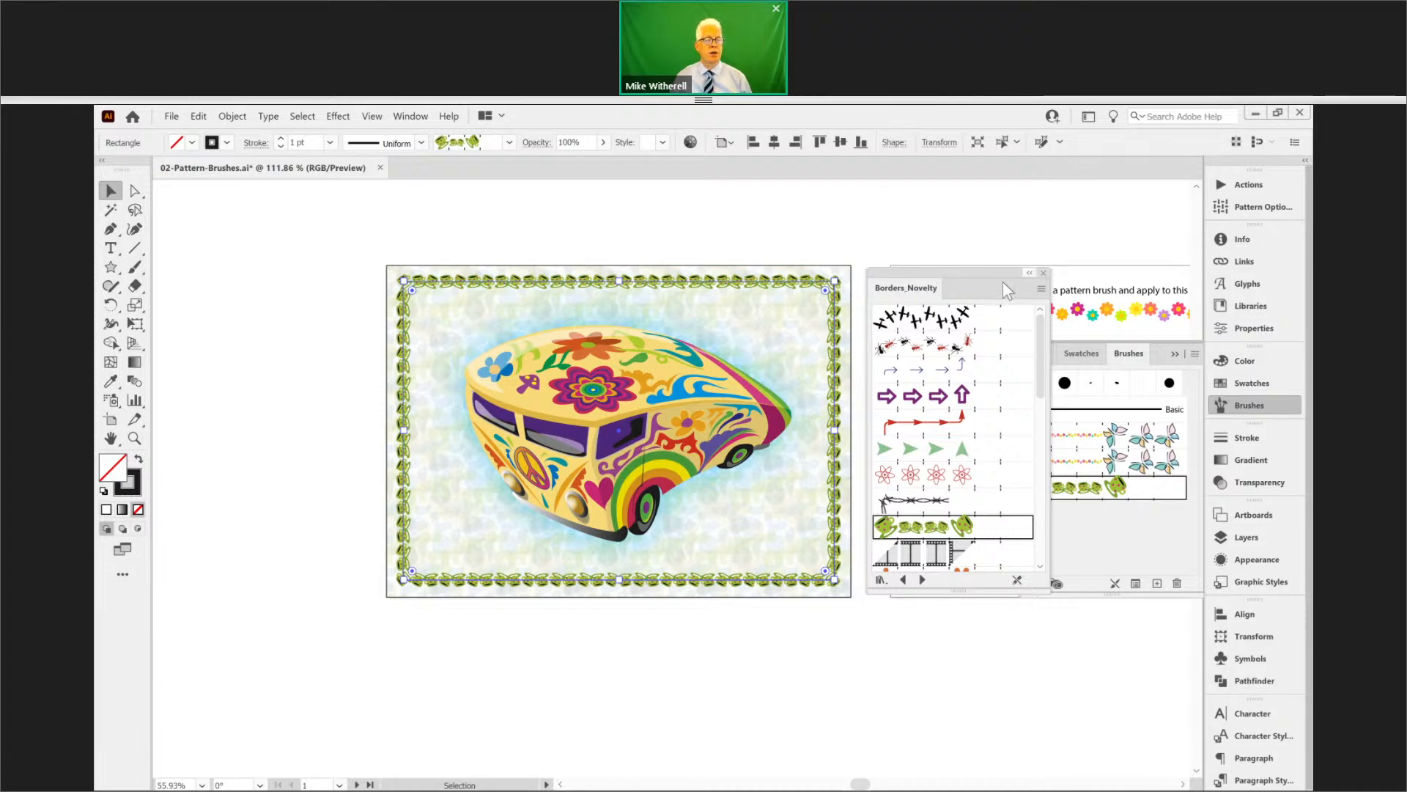
left_click(1043, 272)
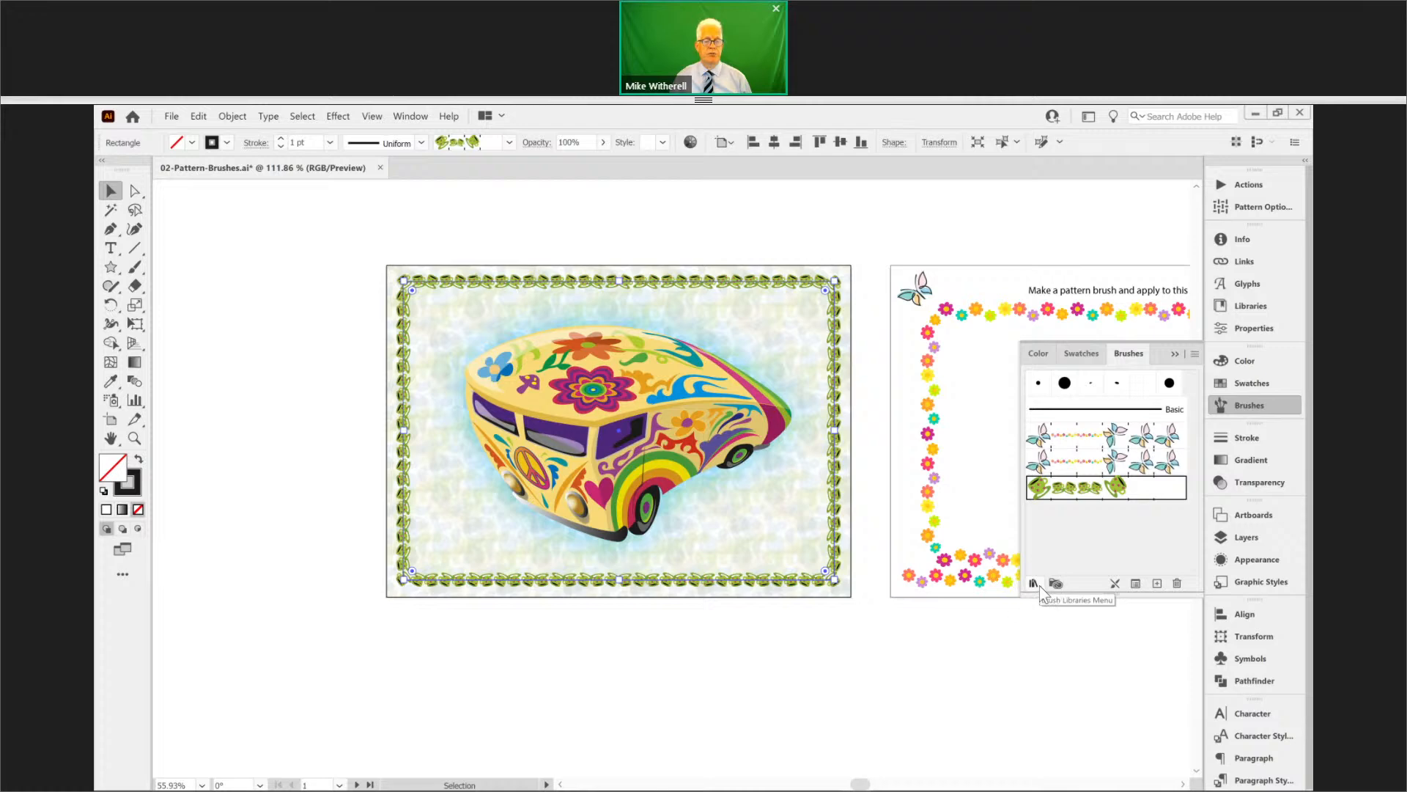
left_click(1193, 353)
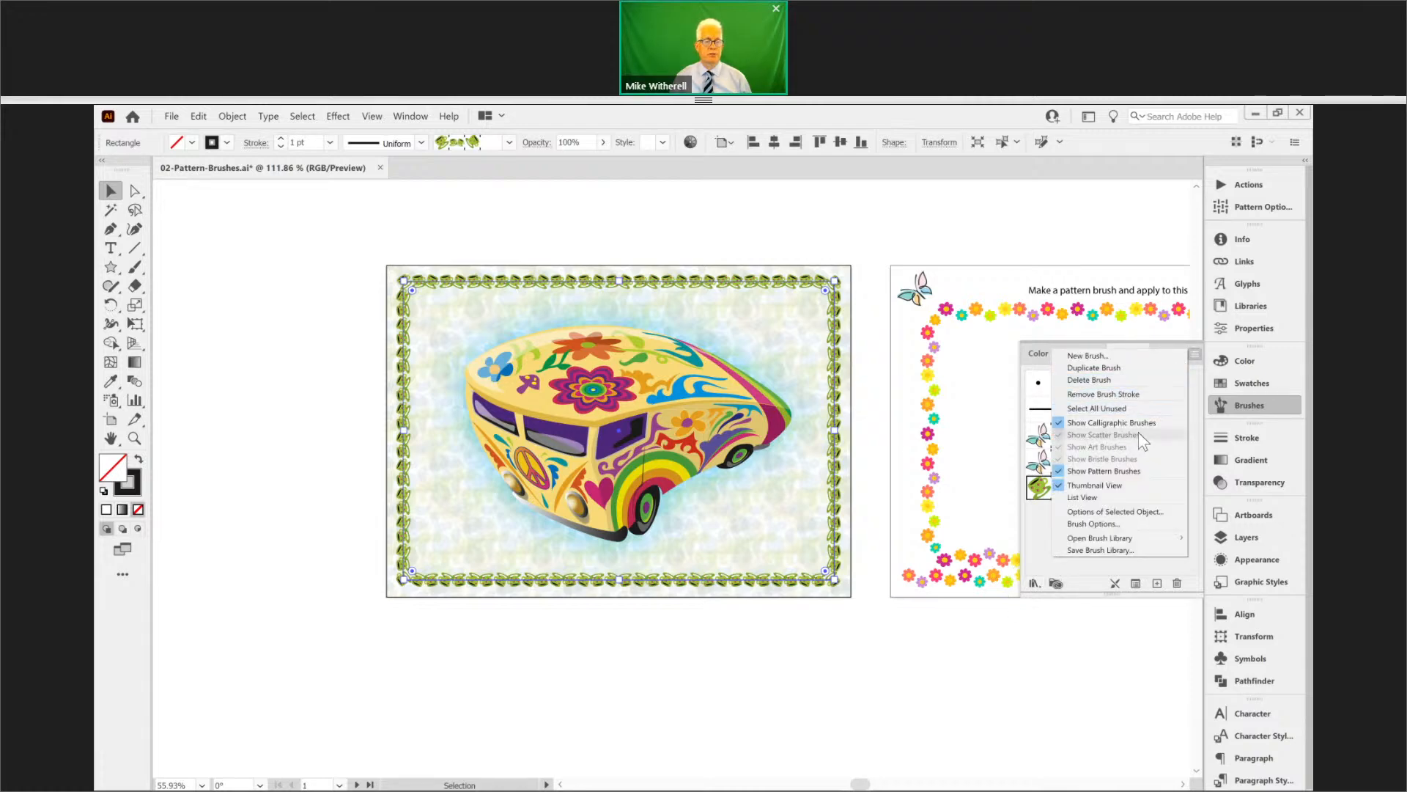
mouse_move(1114, 539)
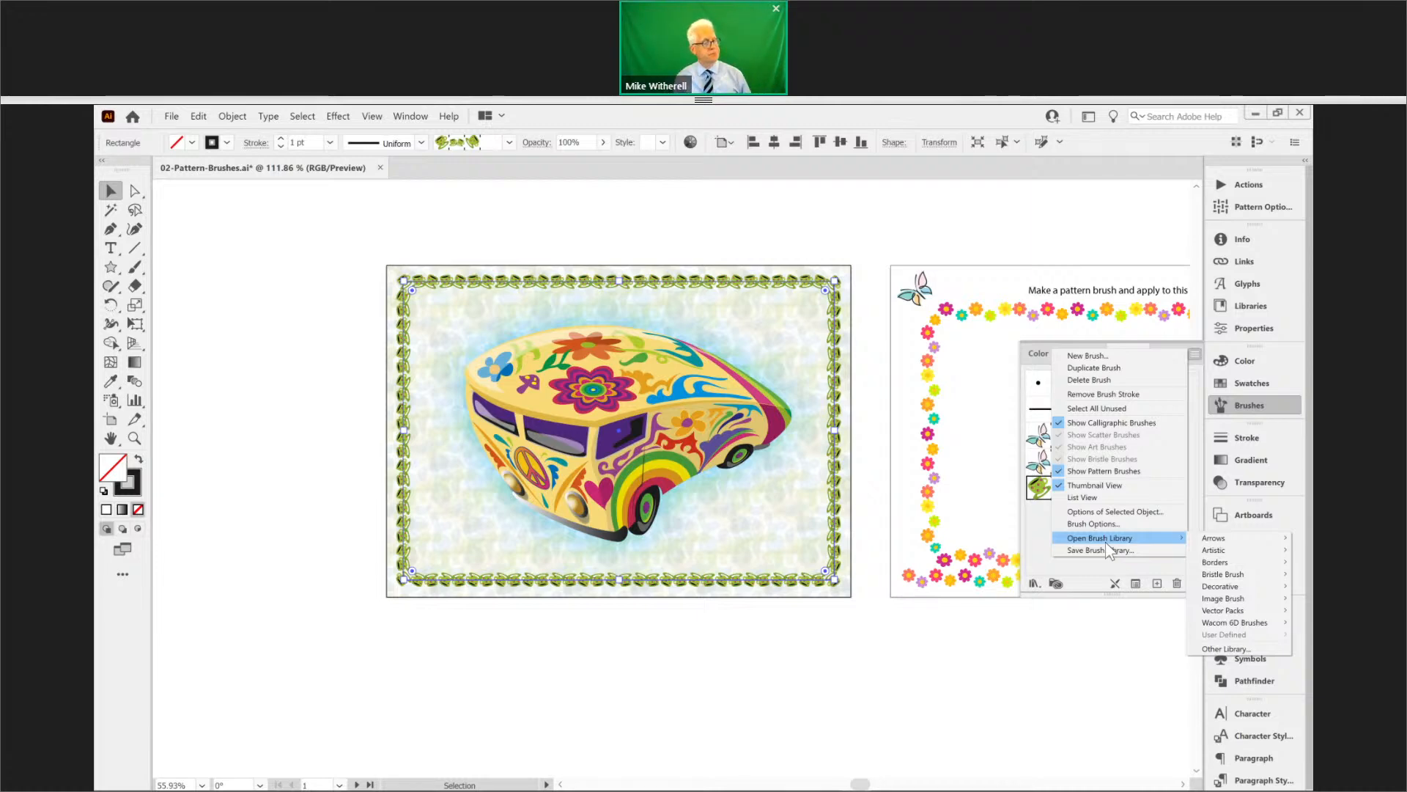
left_click(1154, 627)
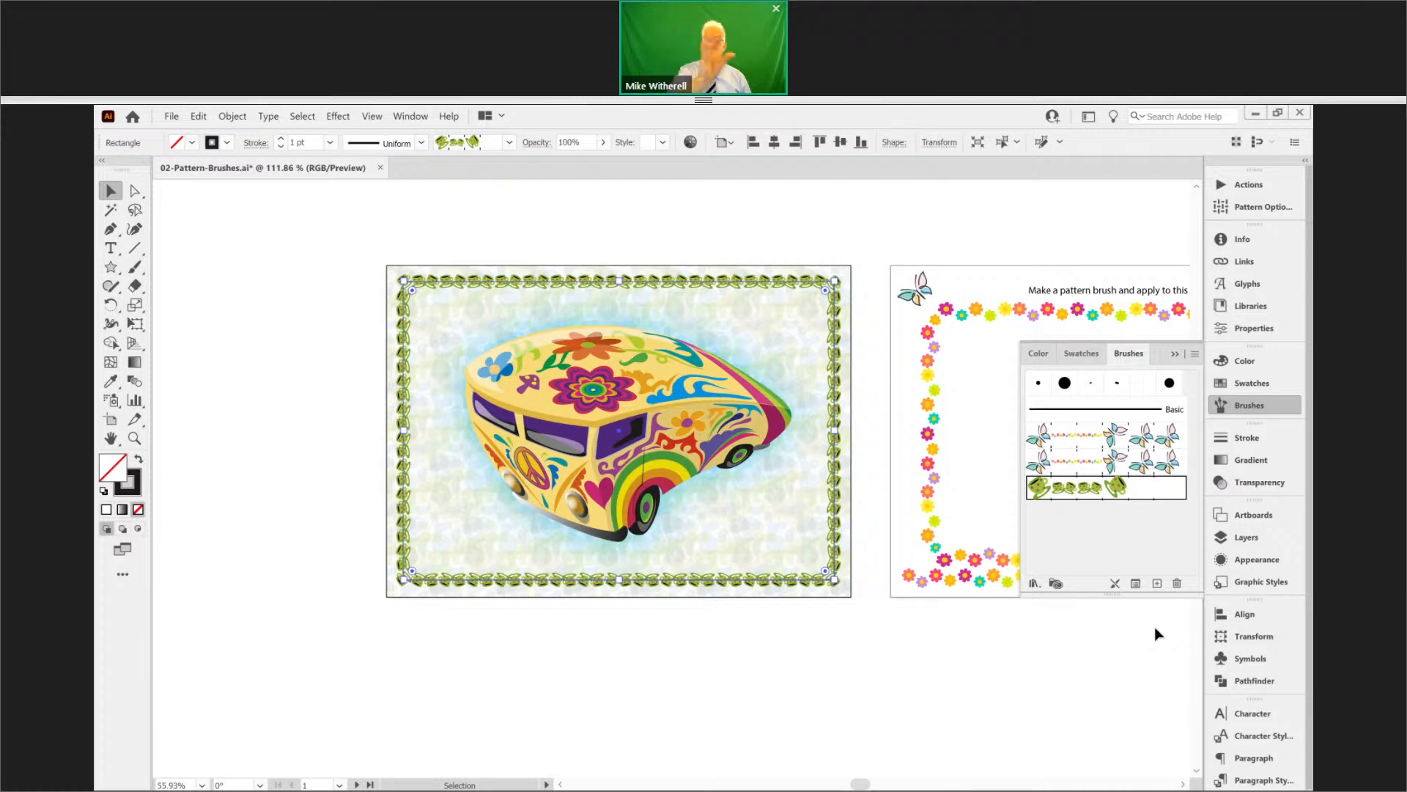
- Deselect the border and close 02-Pattern-Brushes.ai without saving the changes
left_click(456, 233)
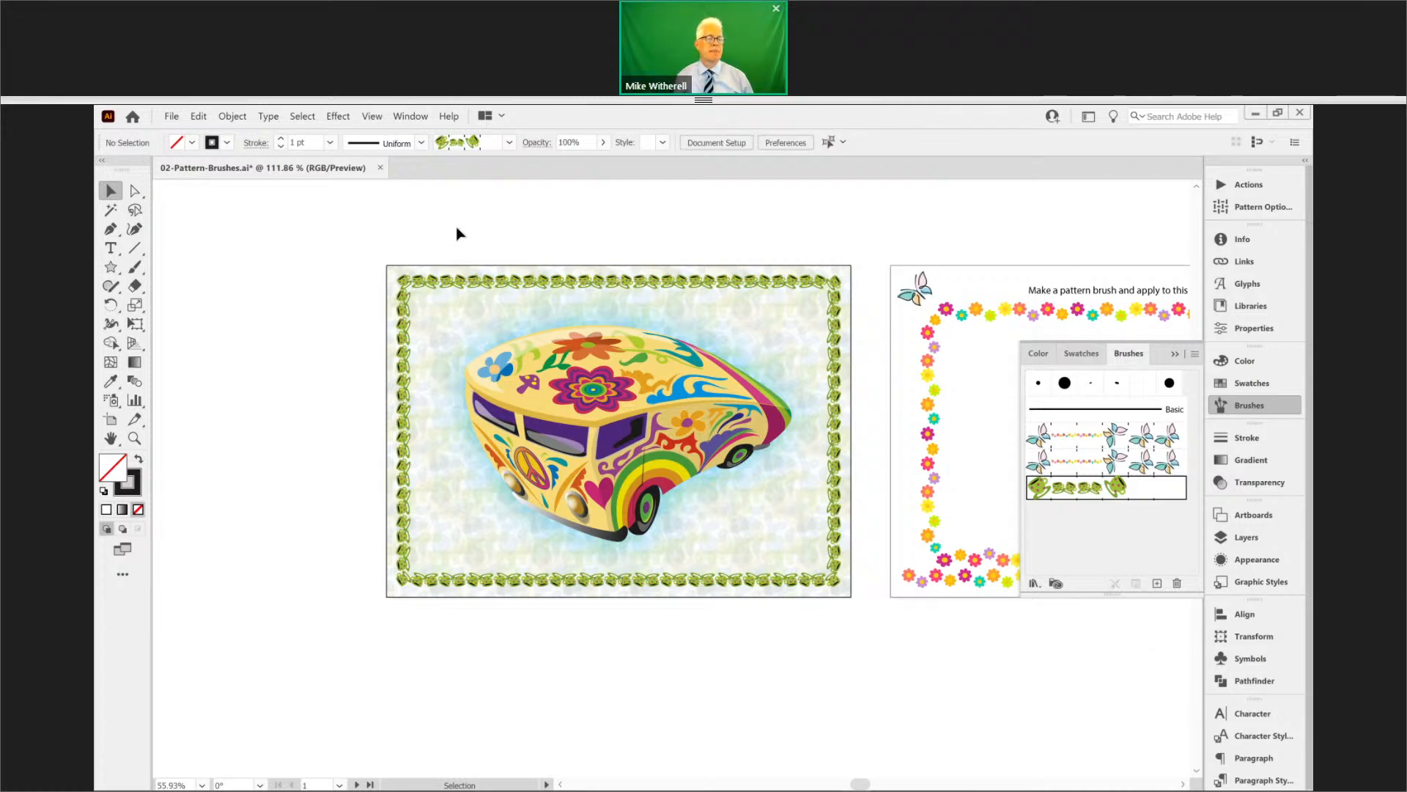
left_click(380, 168)
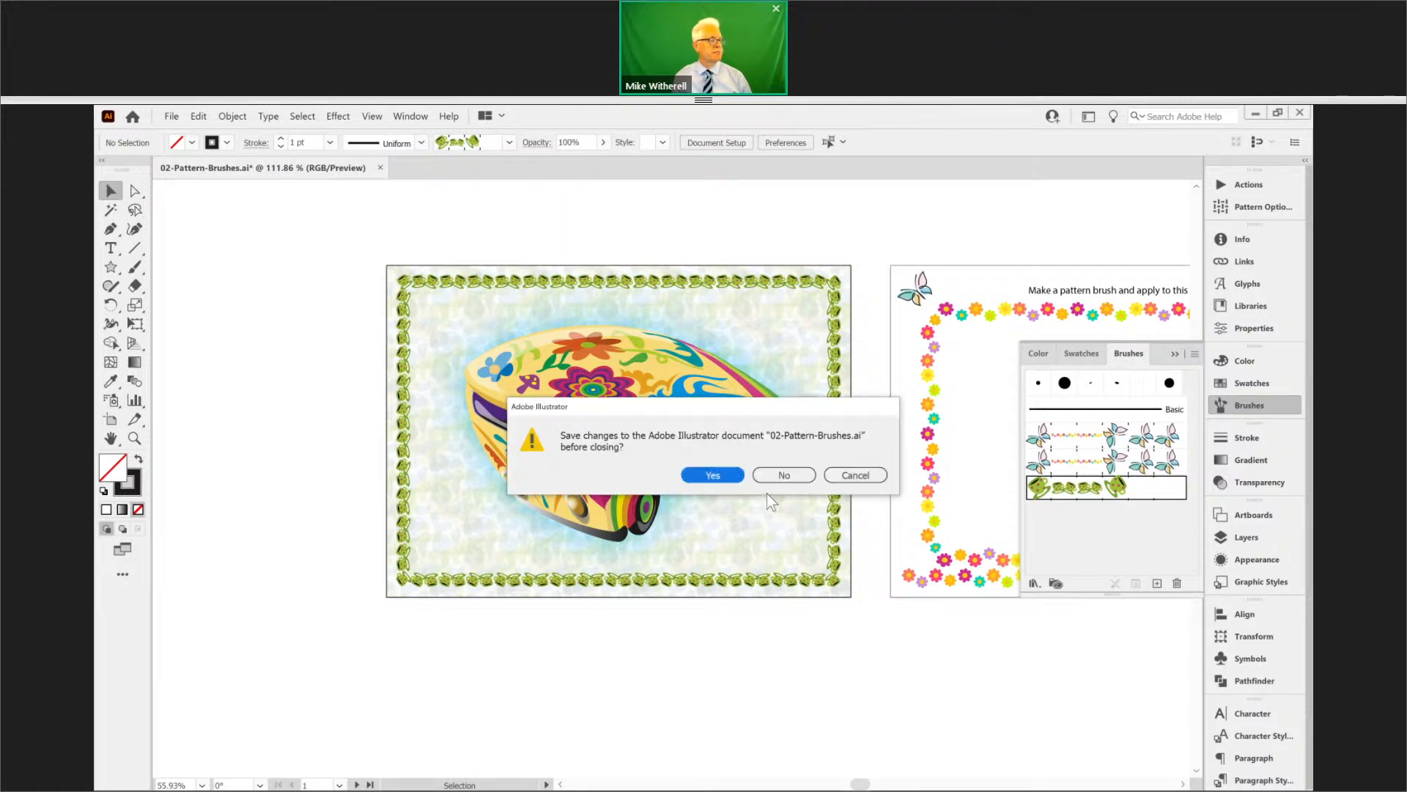
left_click(784, 478)
left_click(782, 475)
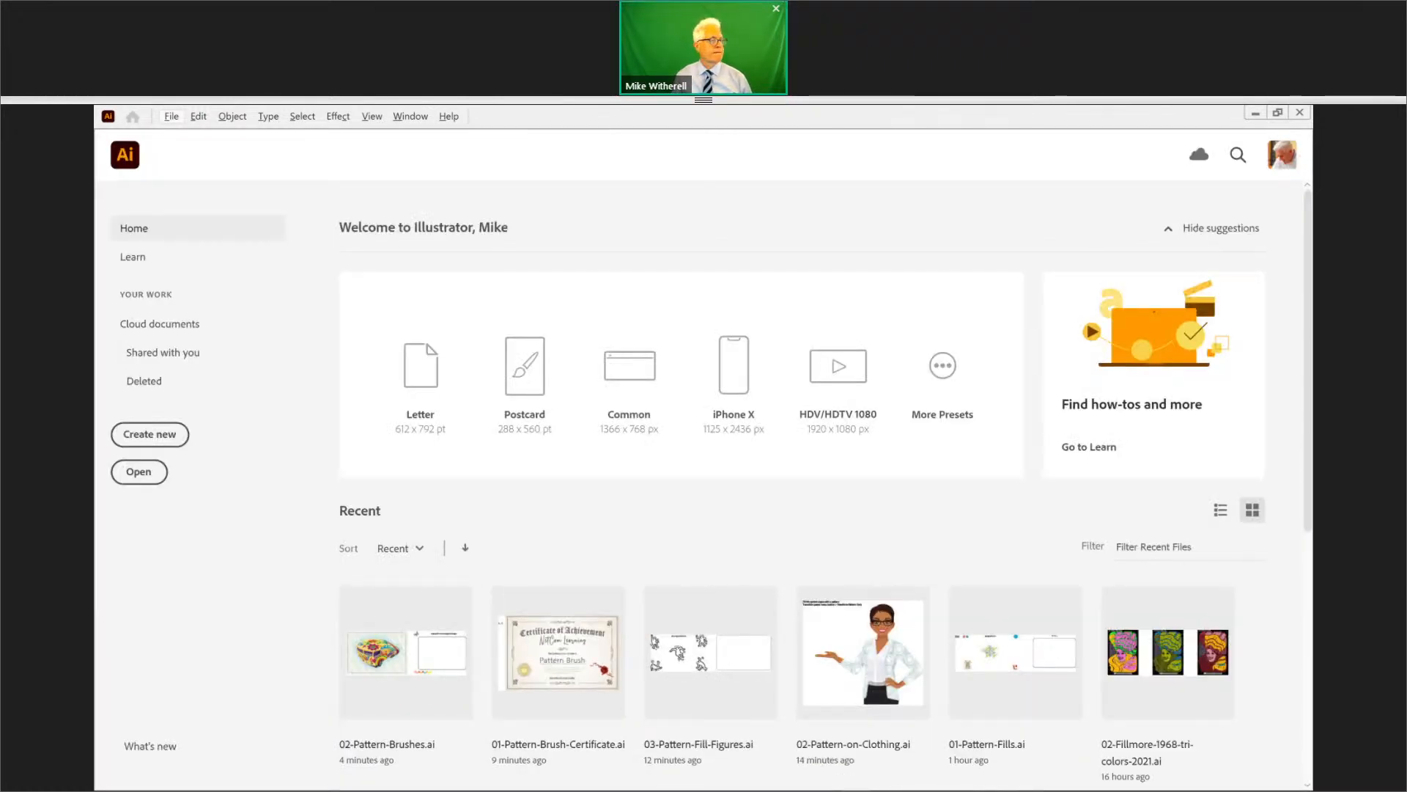
- Switch to the PowerPoint slide show and view the Scatter Brushes slide
key("alt+Tab")
key("alt+Tab")
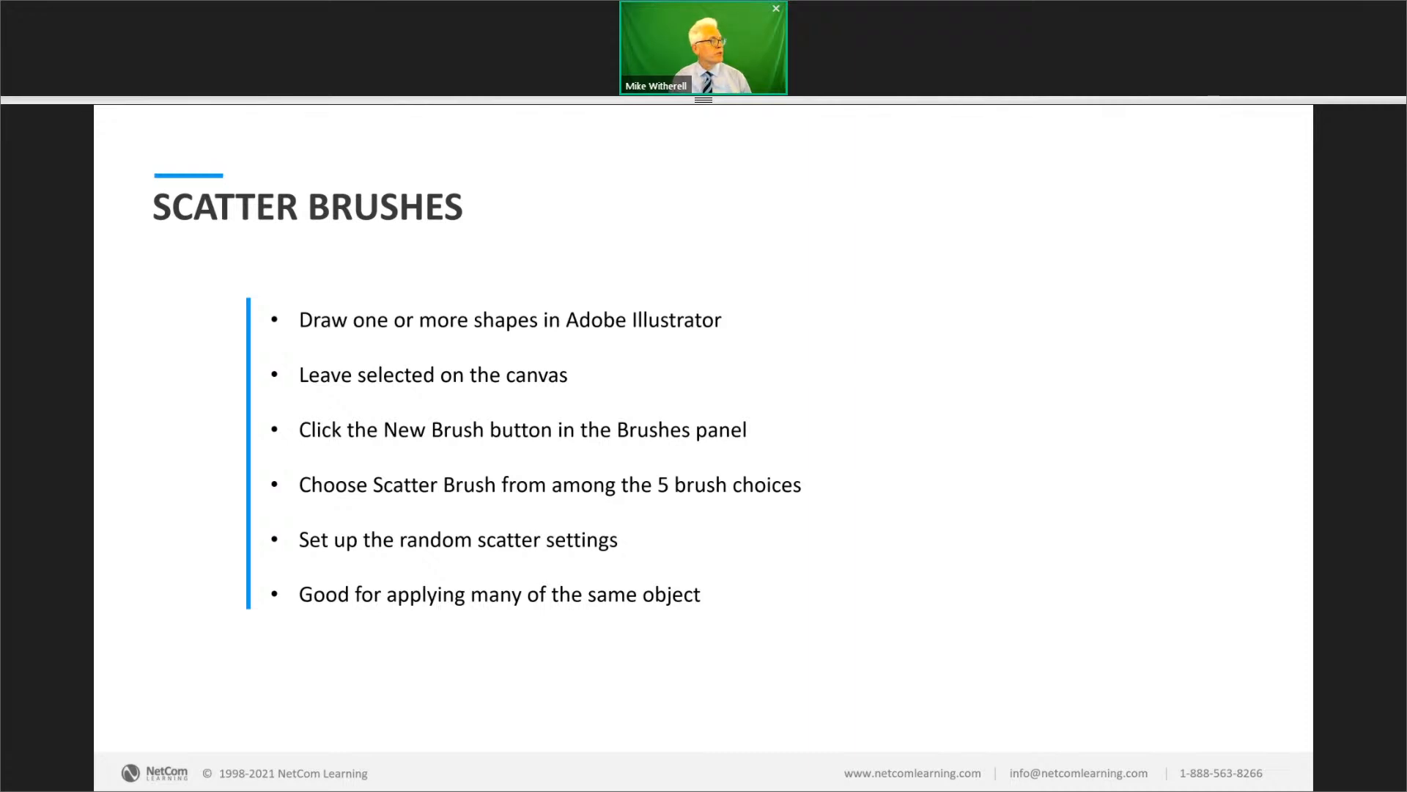
- Switch back to Adobe Illustrator and open Cruise-Ship-Scatter-Brush.ai, continuing with the current color settings
key("alt+Tab")
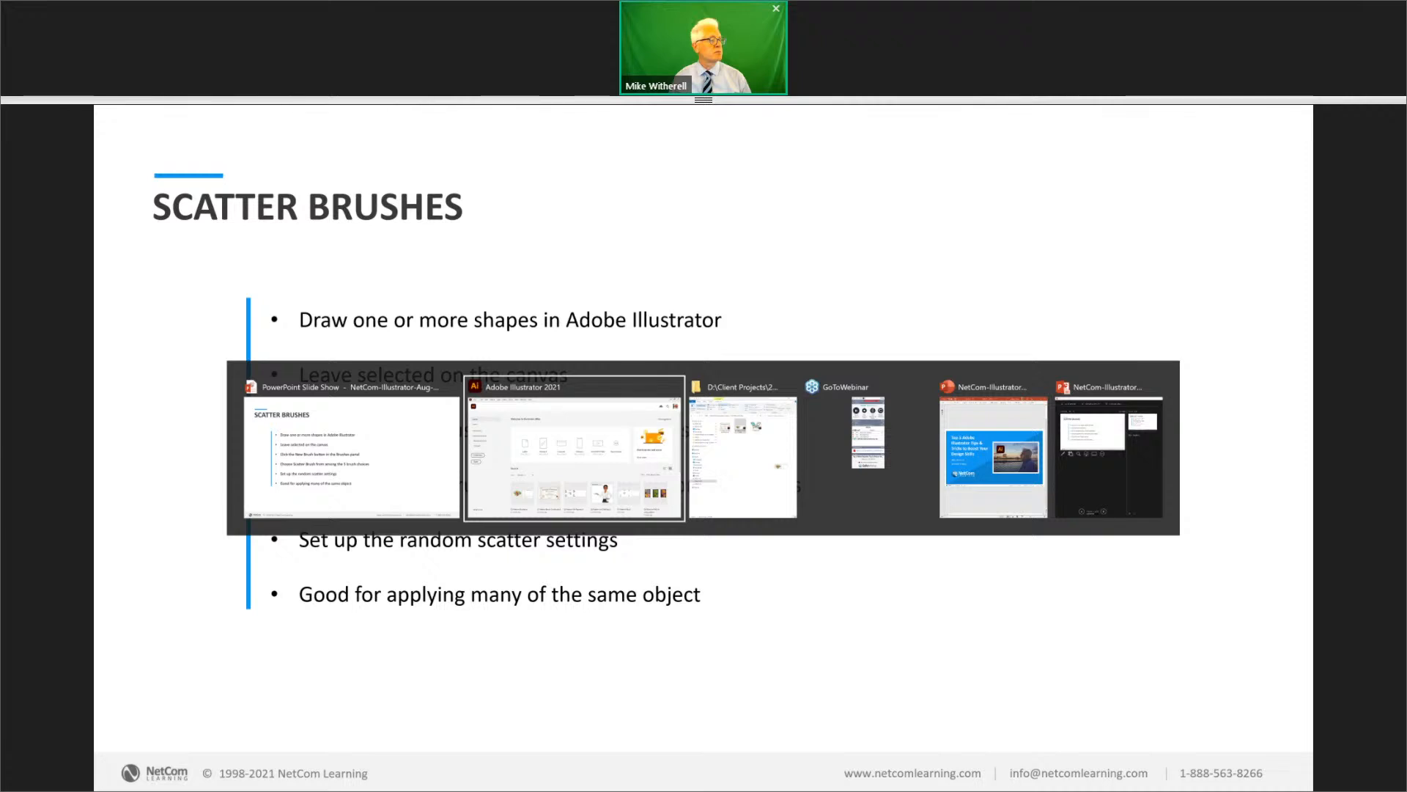
key("alt+Tab")
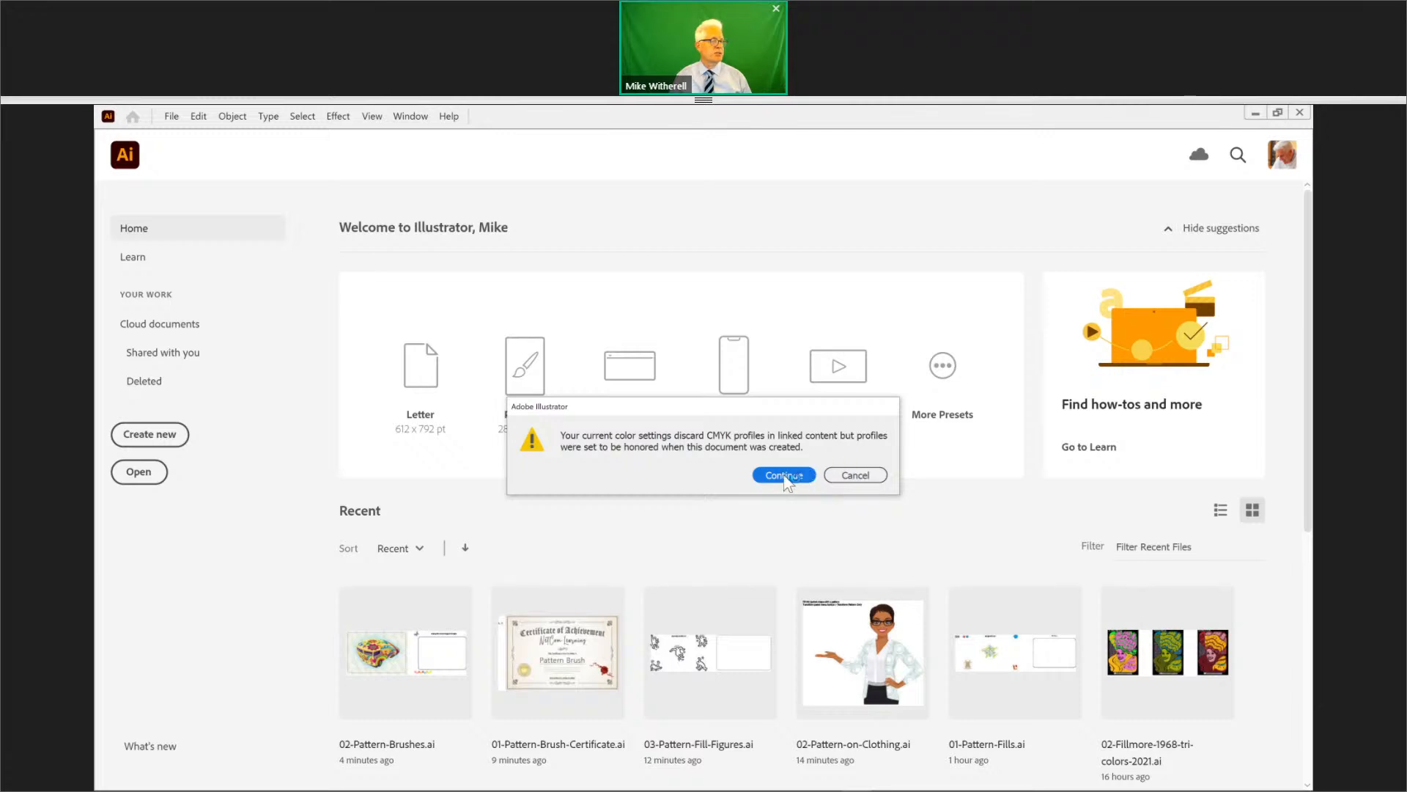
left_click(784, 475)
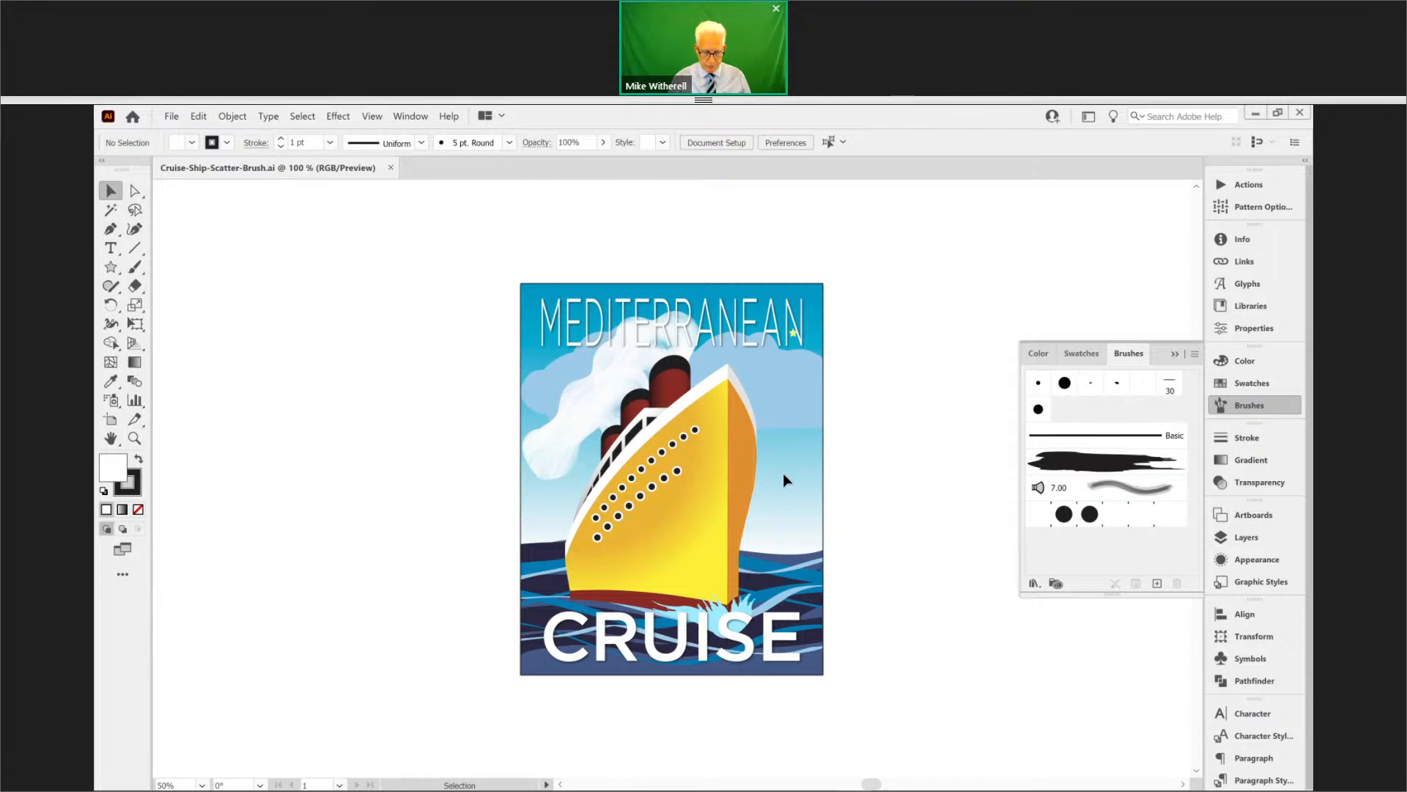
key("ctrl")
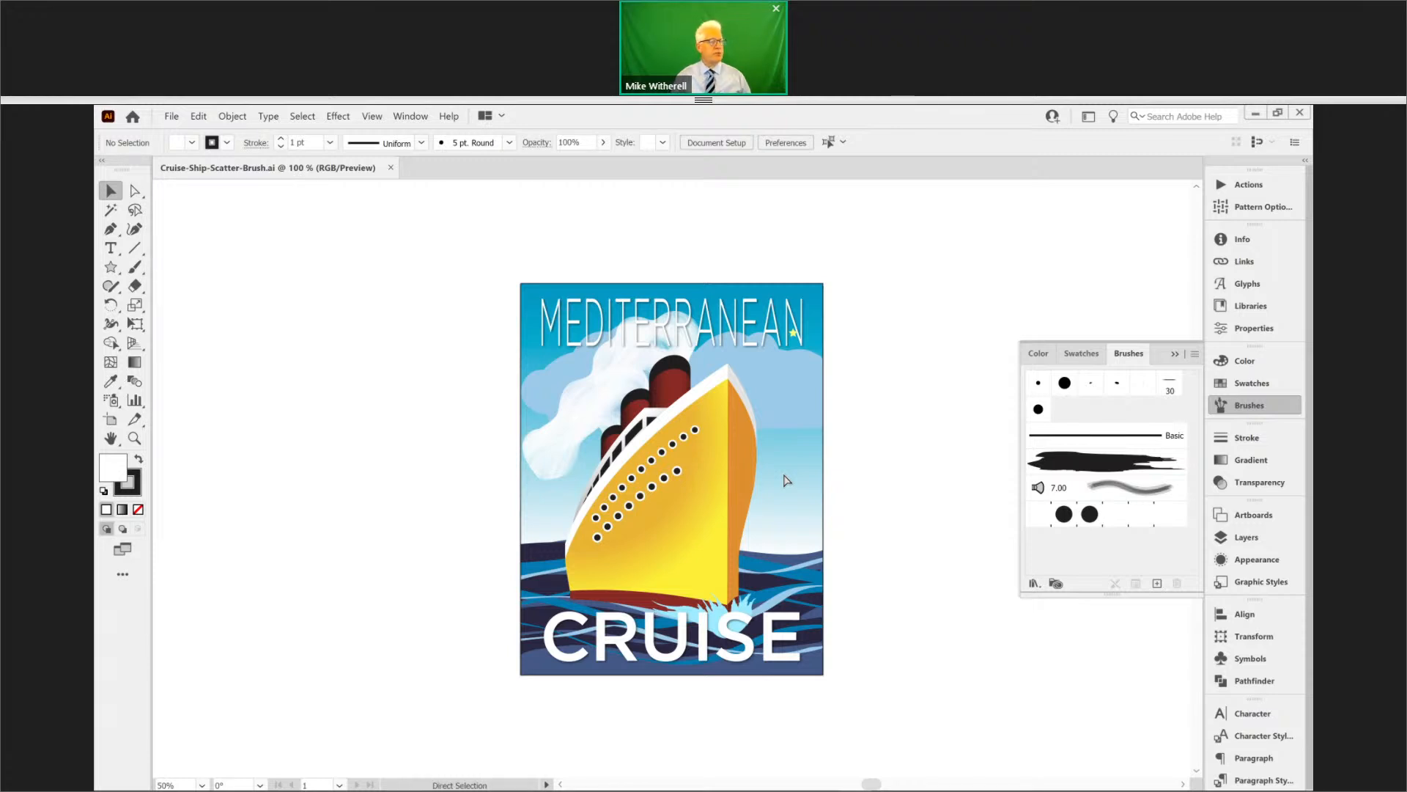
- Select the small yellow star beside the last letter of MEDITERRANEAN and lock the Text sublayer
scroll(786, 480, "up", 2)
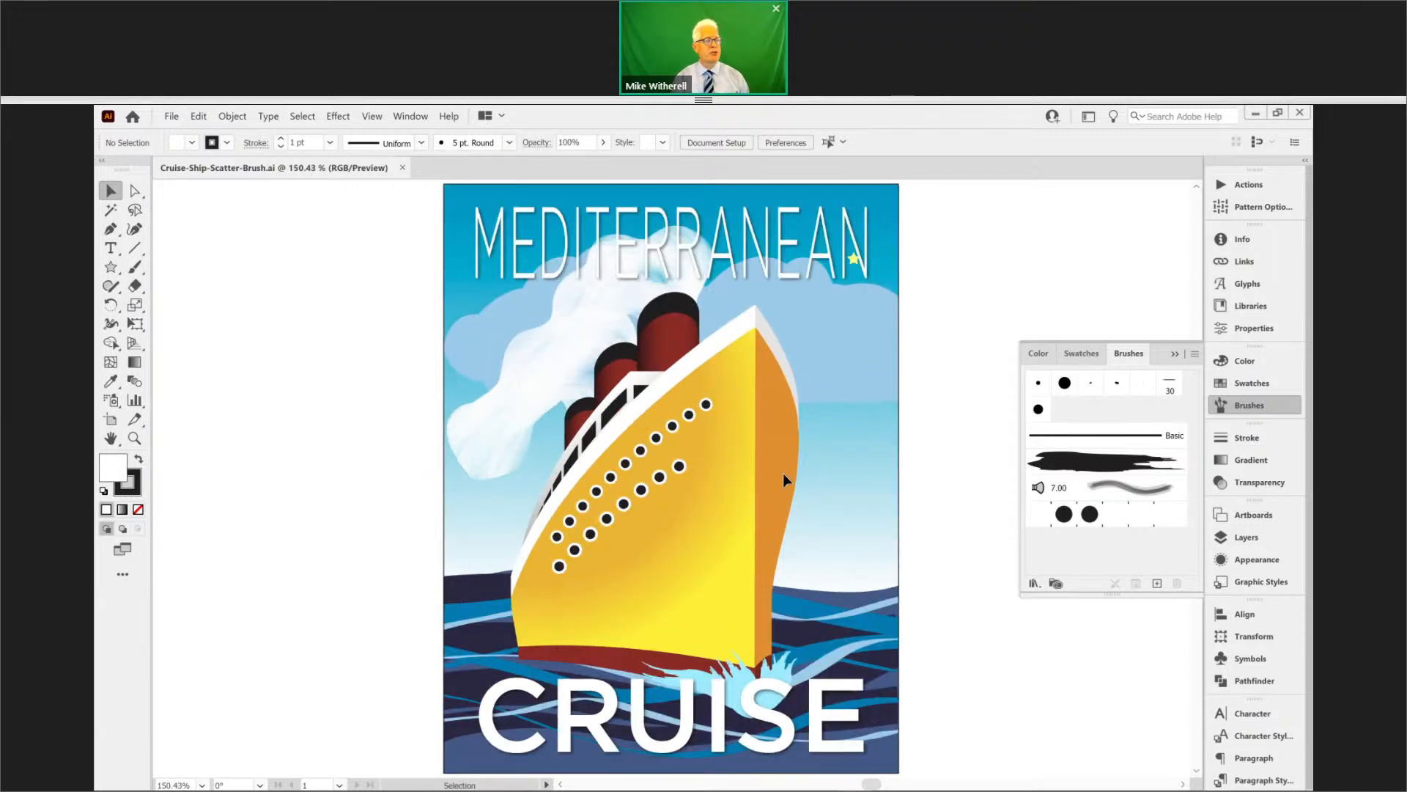
left_click(855, 260)
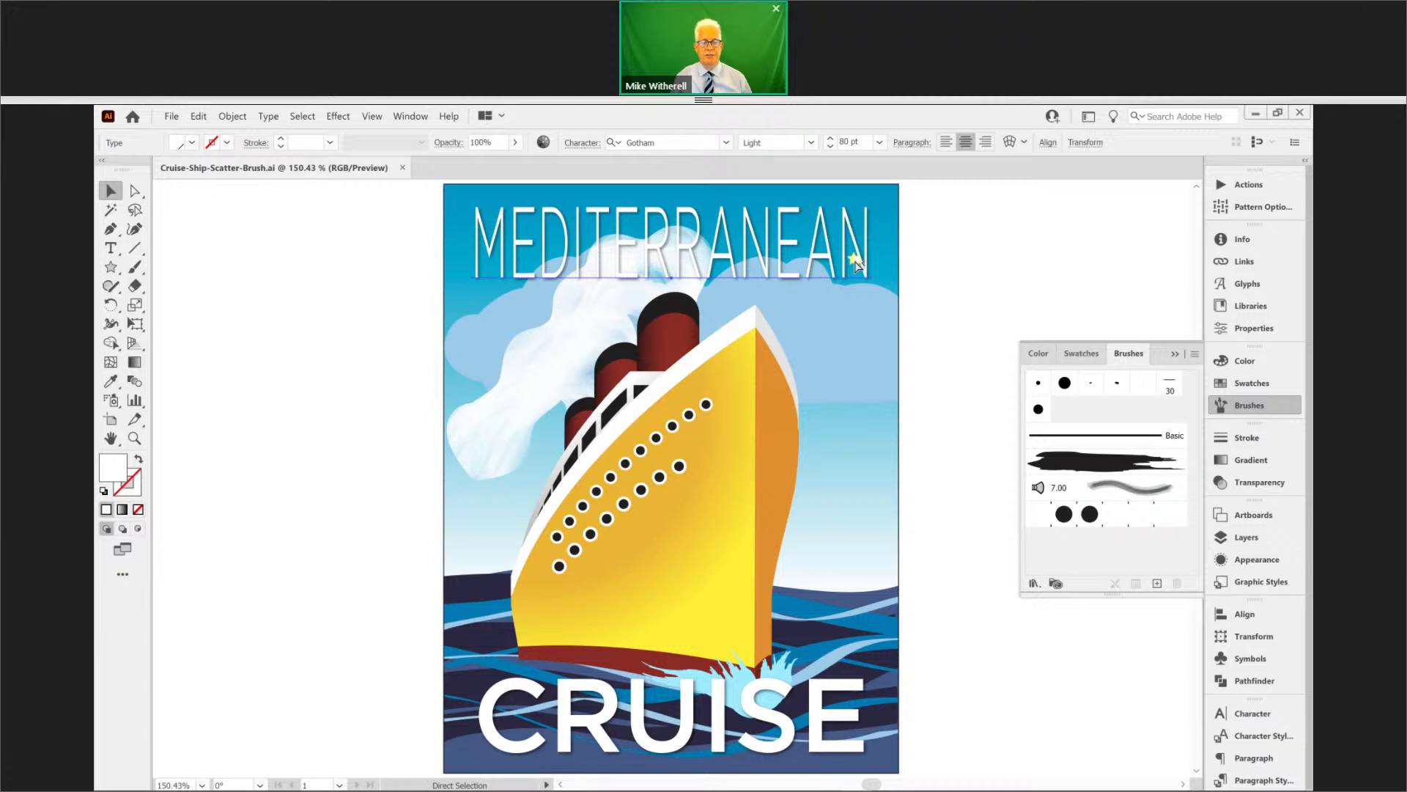
left_click(855, 261)
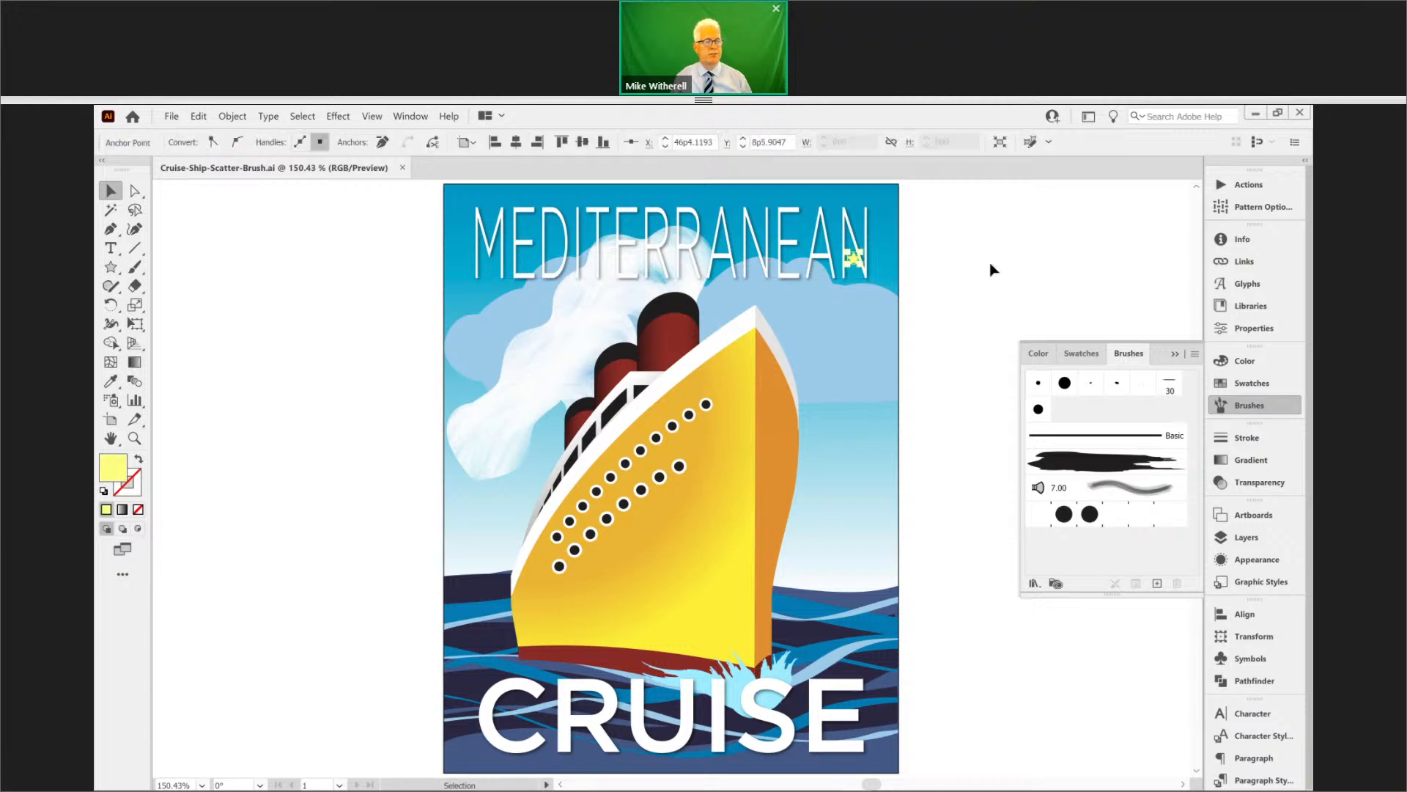
left_click(1240, 542)
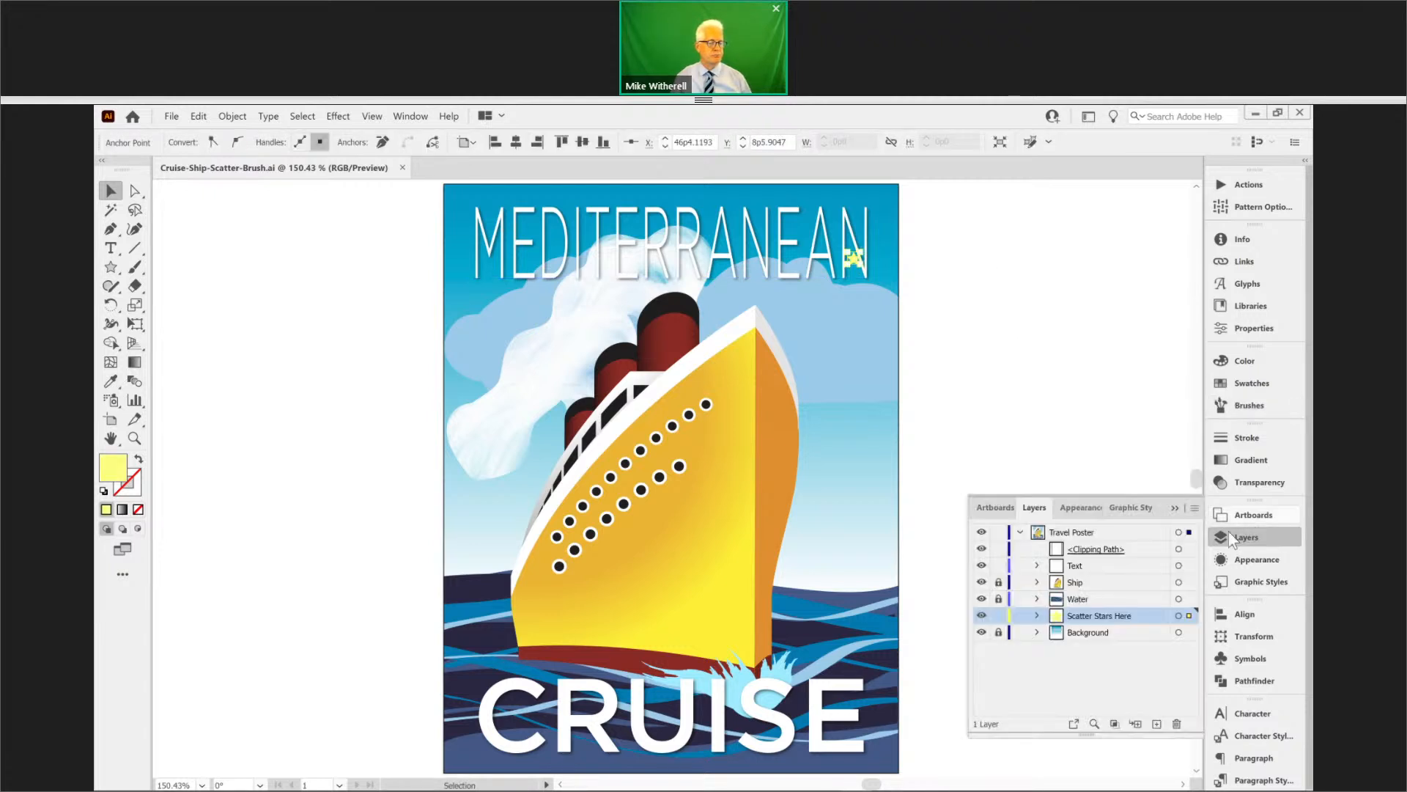
left_click(998, 565)
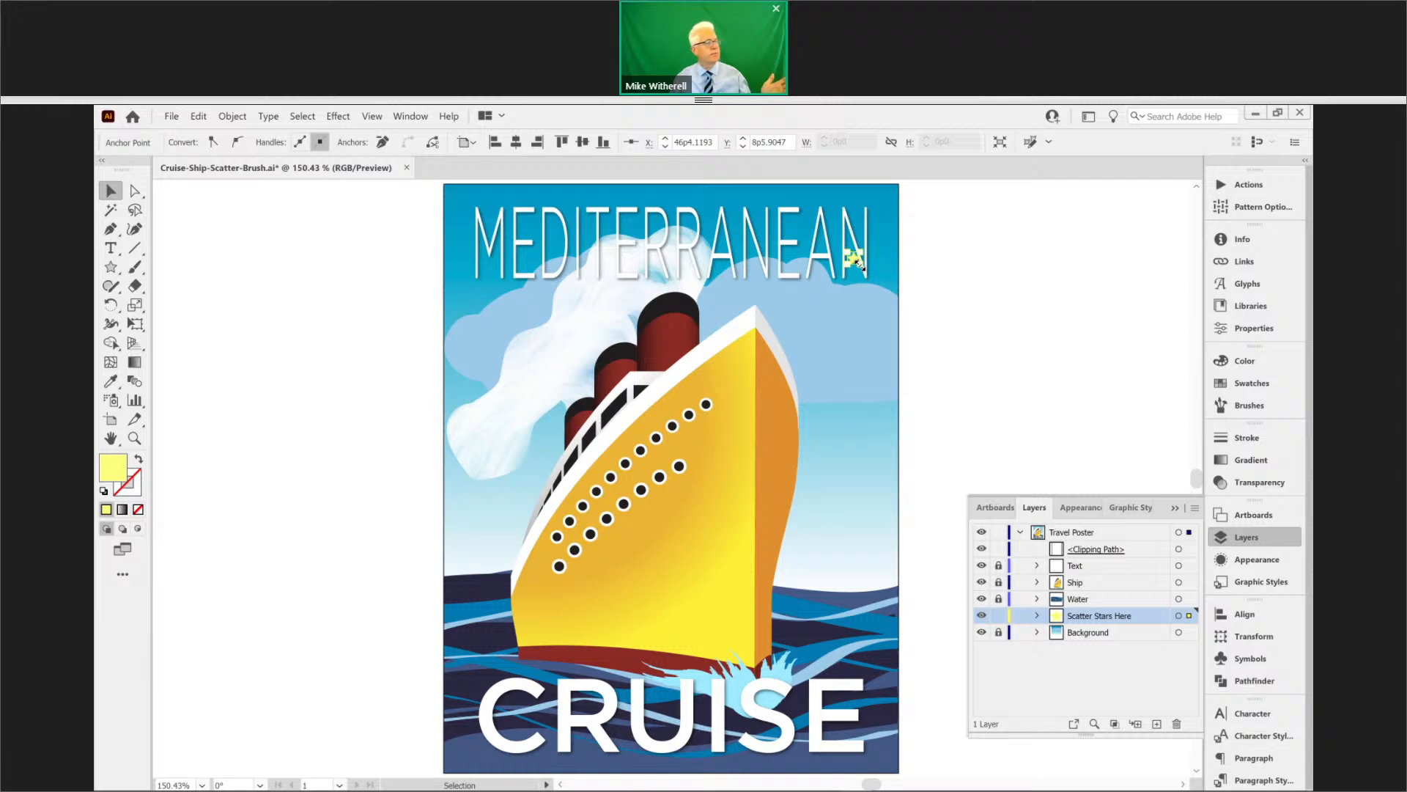
- Move the yellow star down to the foot of the last N in MEDITERRANEAN
left_click(110, 268)
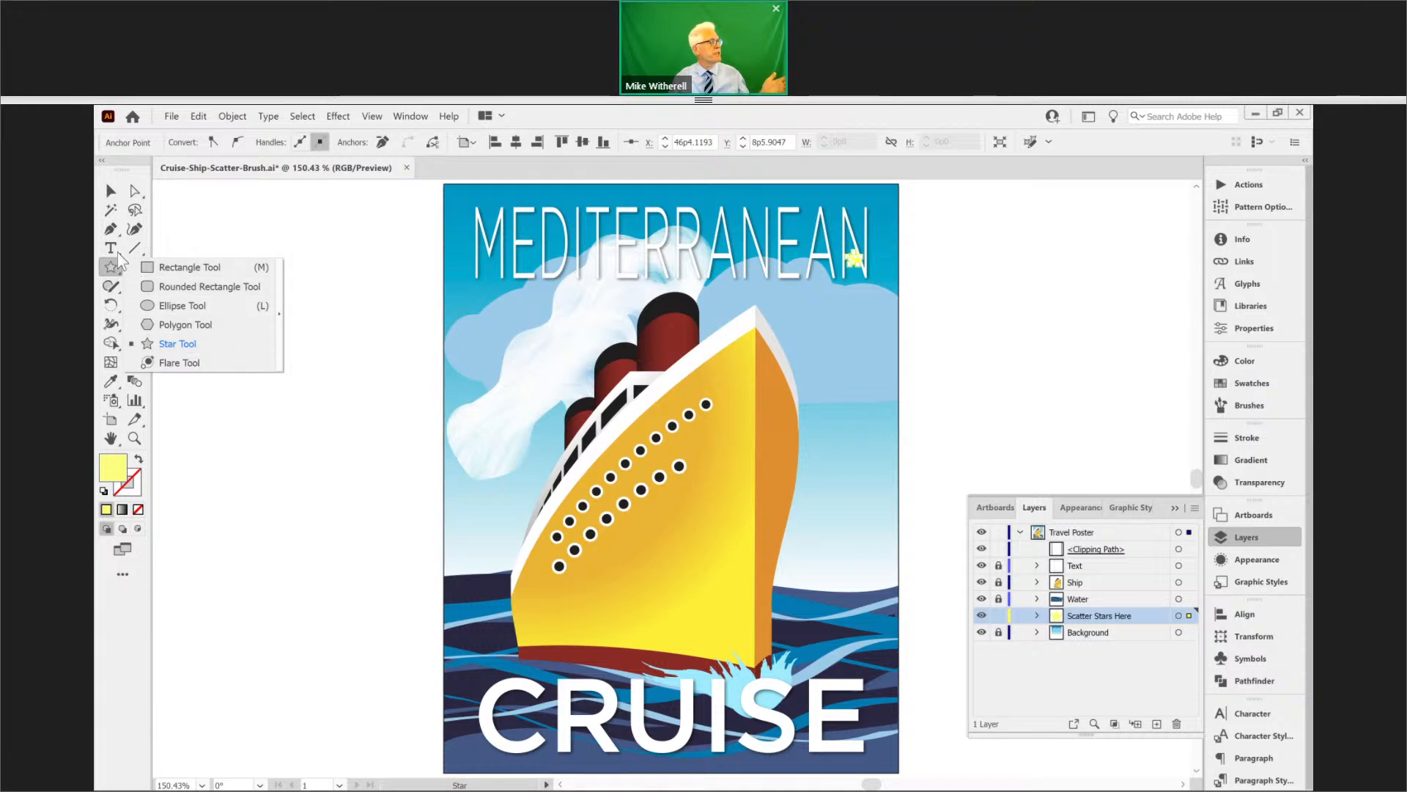
left_click(111, 192)
key("ctrl")
key("ctrl+space")
left_click(851, 262)
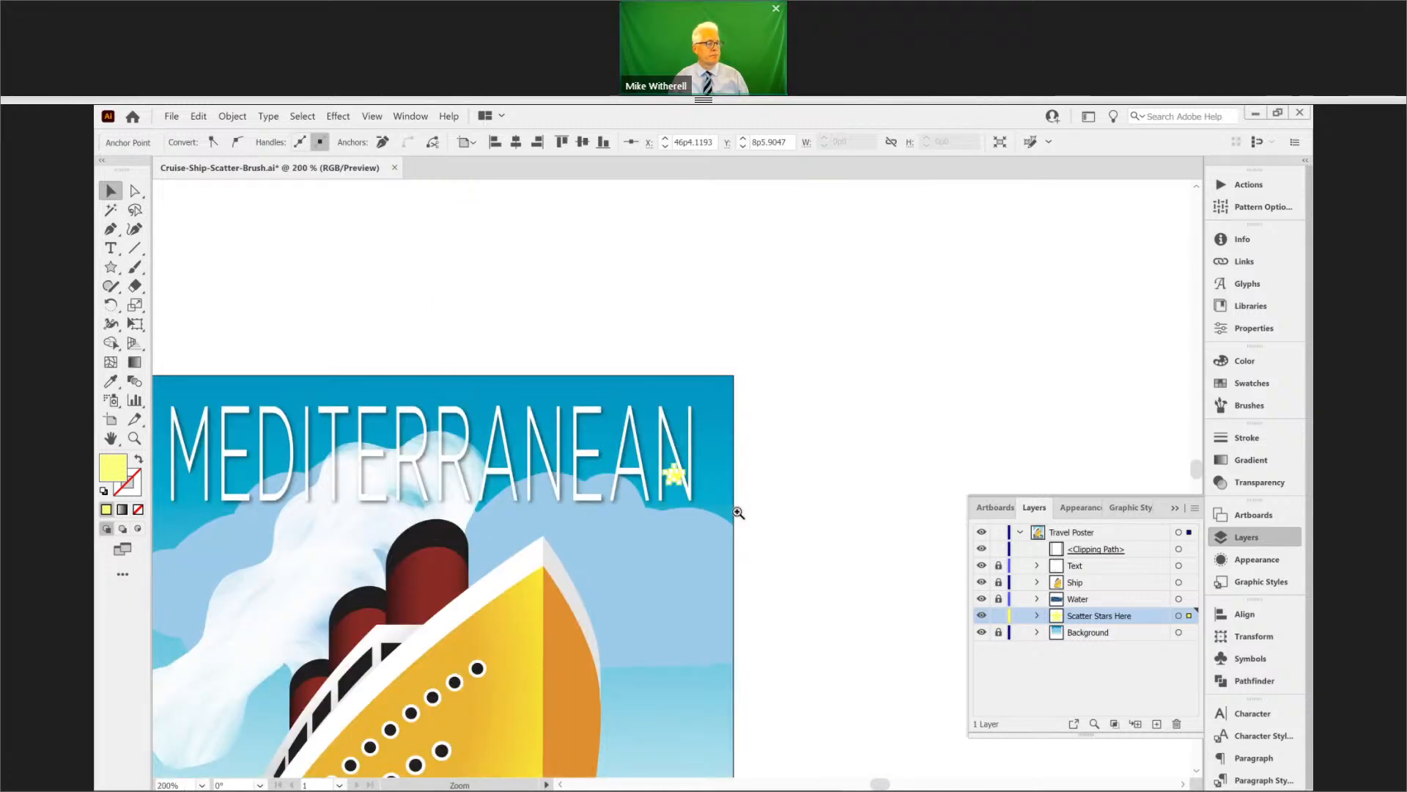
left_click_drag(736, 512, 827, 476)
left_click_drag(662, 456, 670, 559)
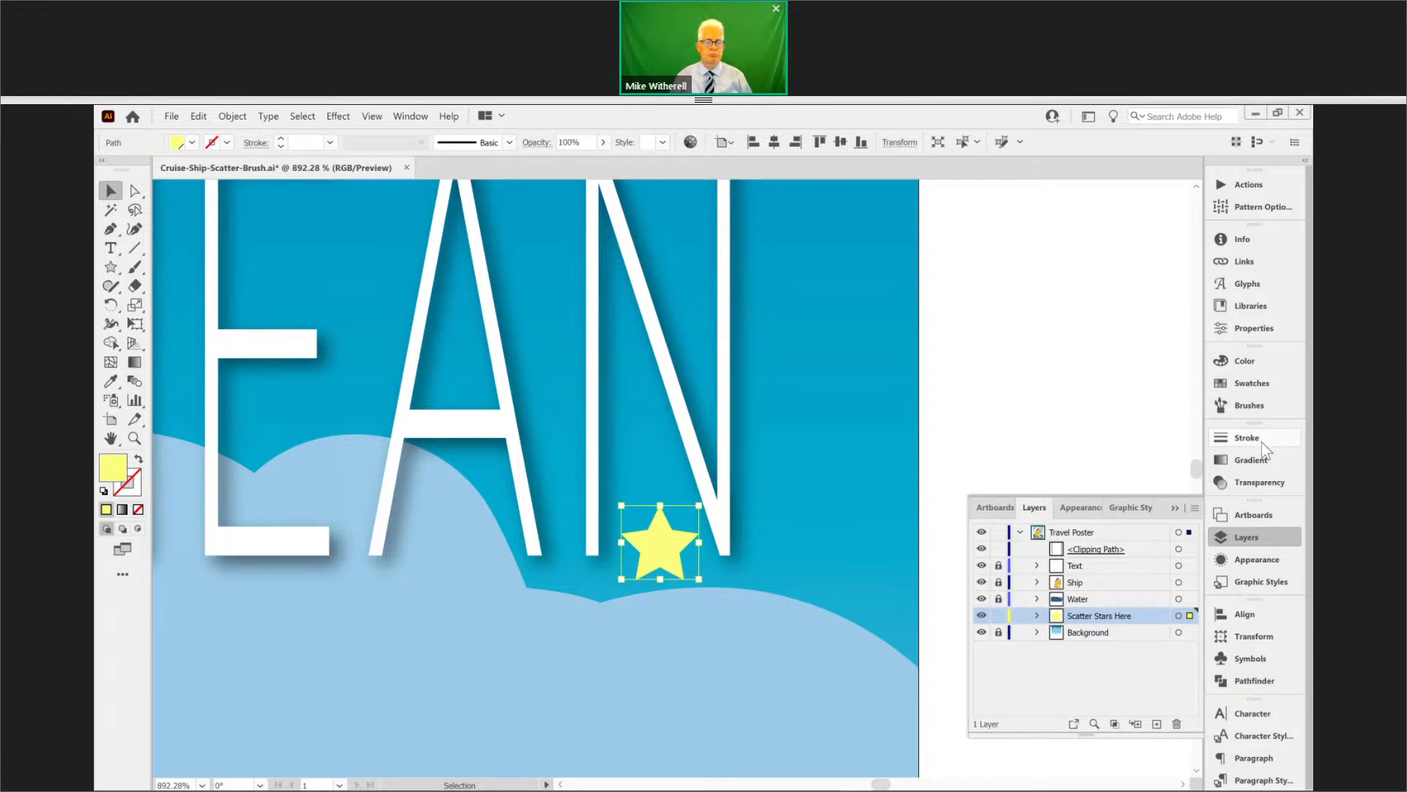
- Create a new scatter brush from the selected star and name it Stars
left_click(1254, 385)
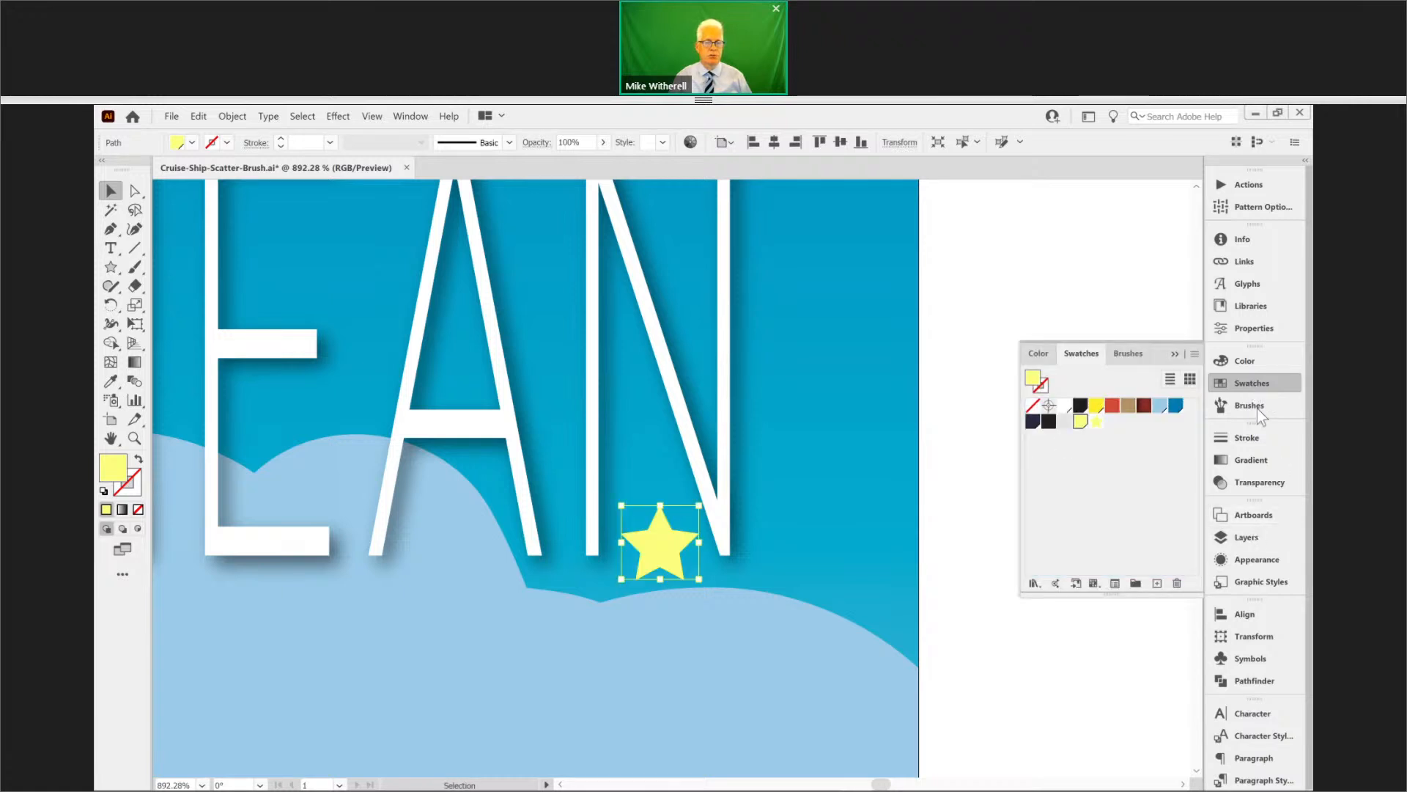
left_click(1254, 404)
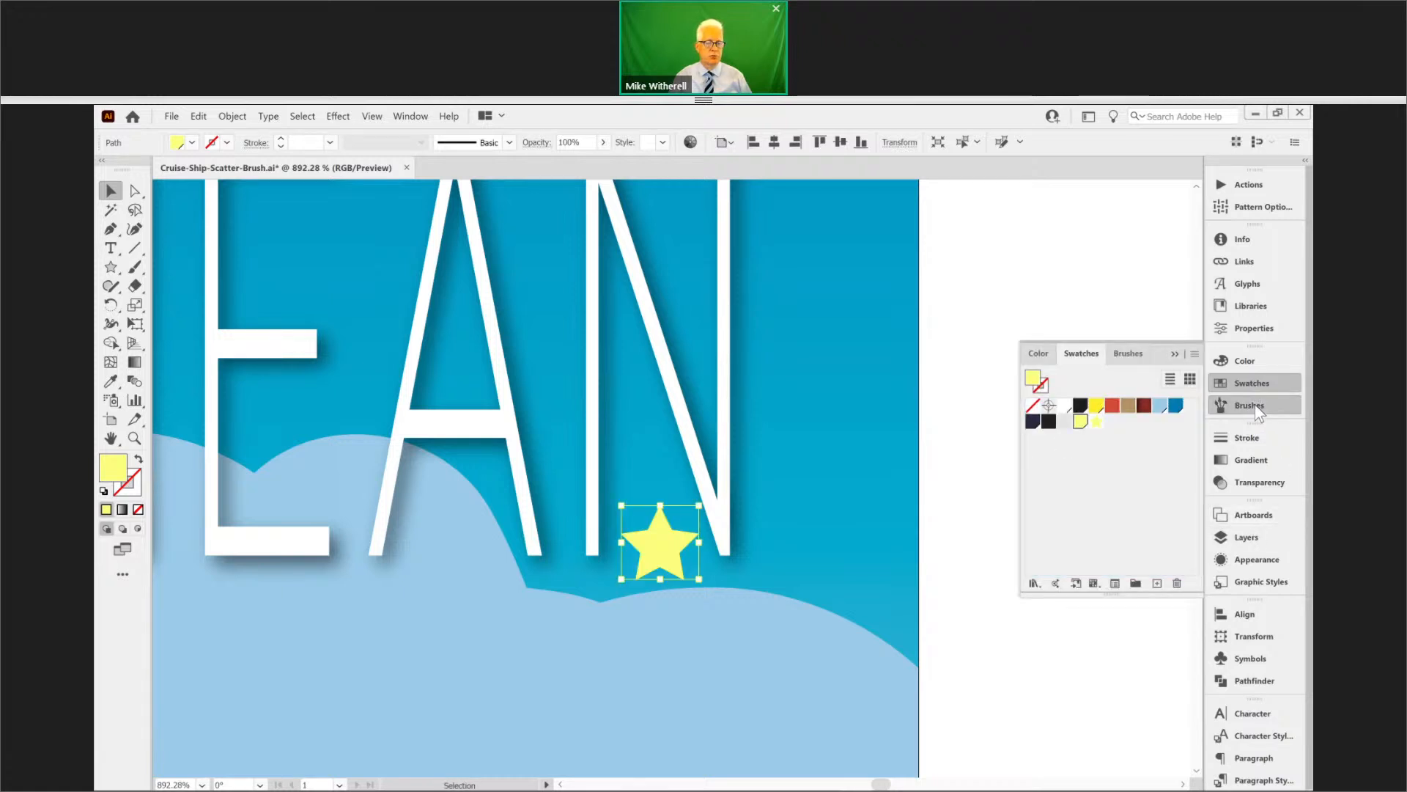
left_click(1157, 584)
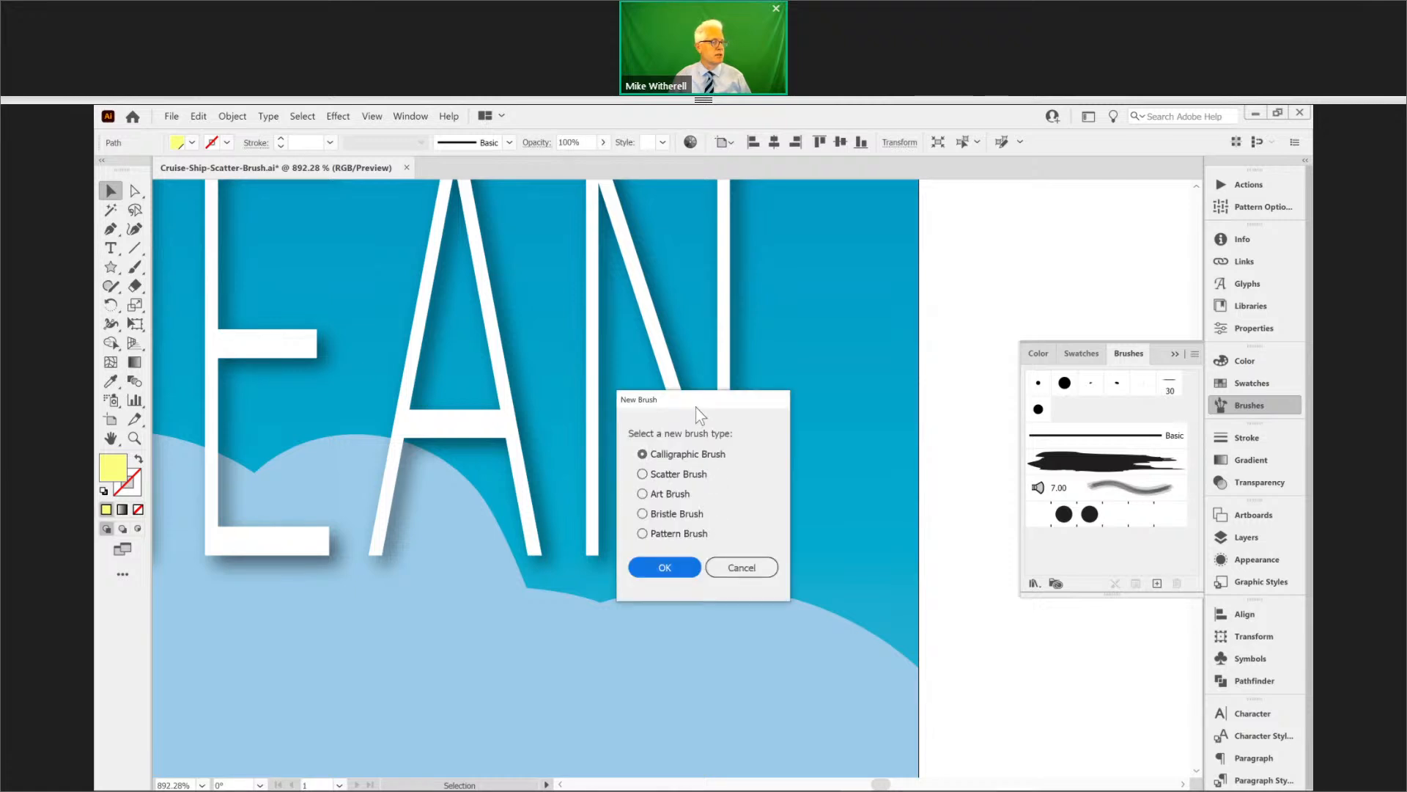
left_click_drag(697, 407, 821, 401)
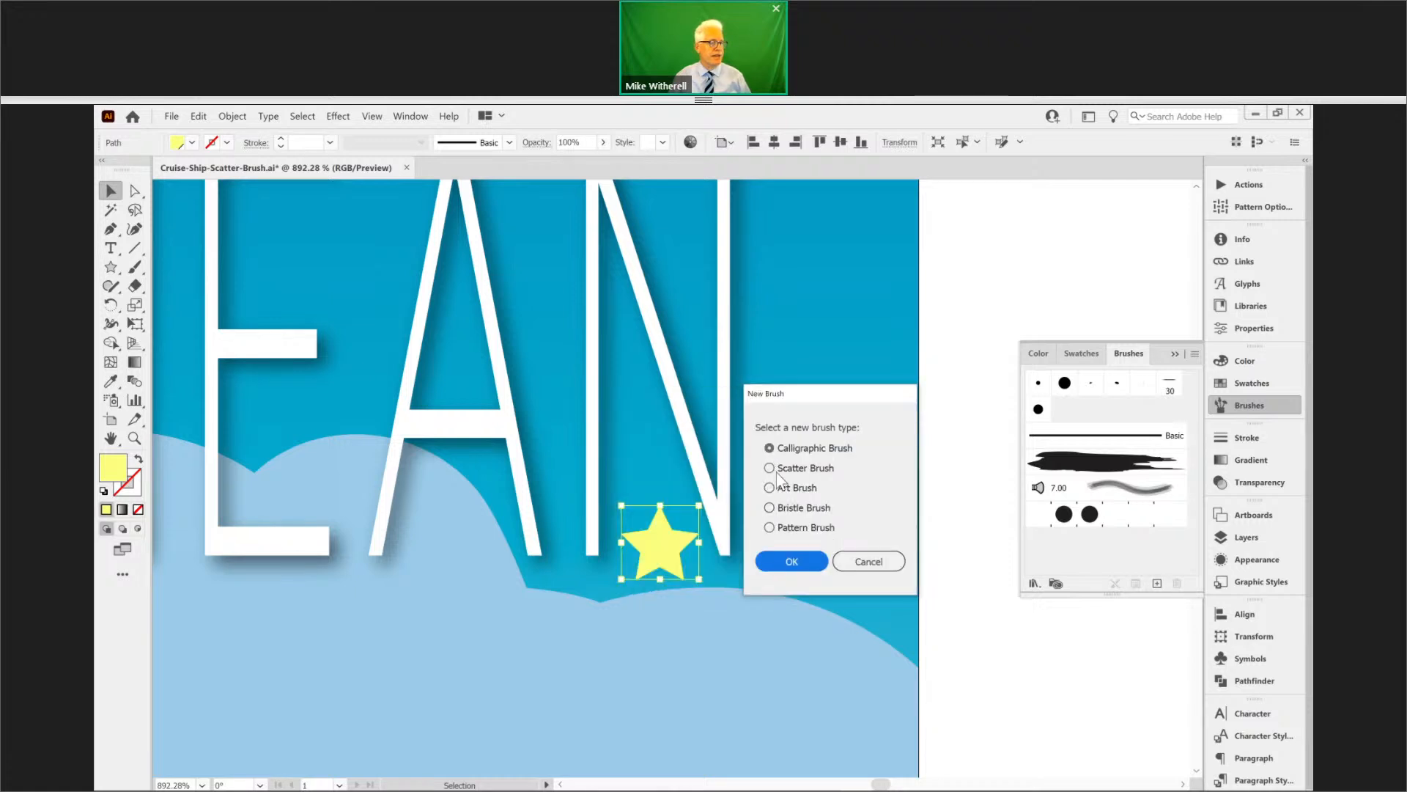
left_click(777, 469)
left_click(792, 560)
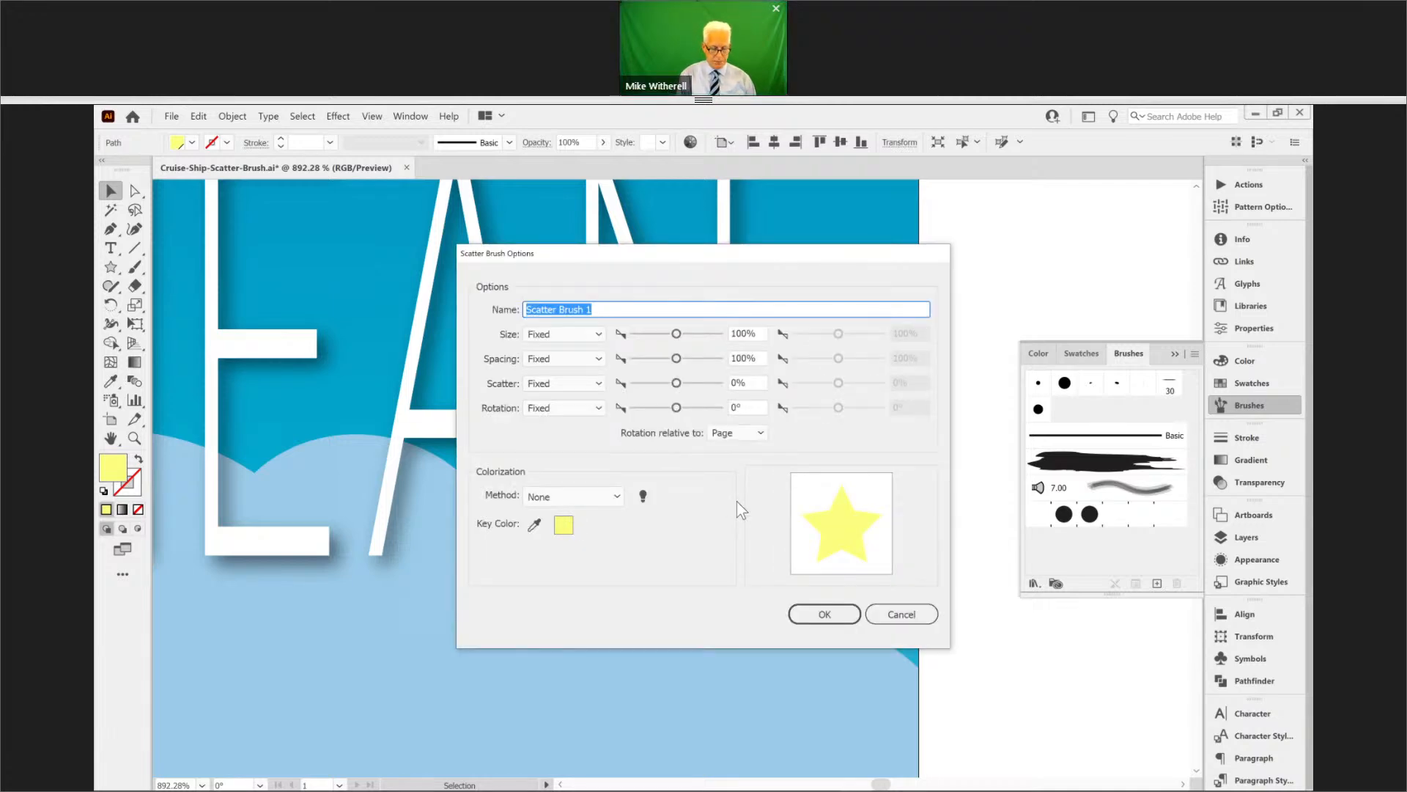
type("Stars")
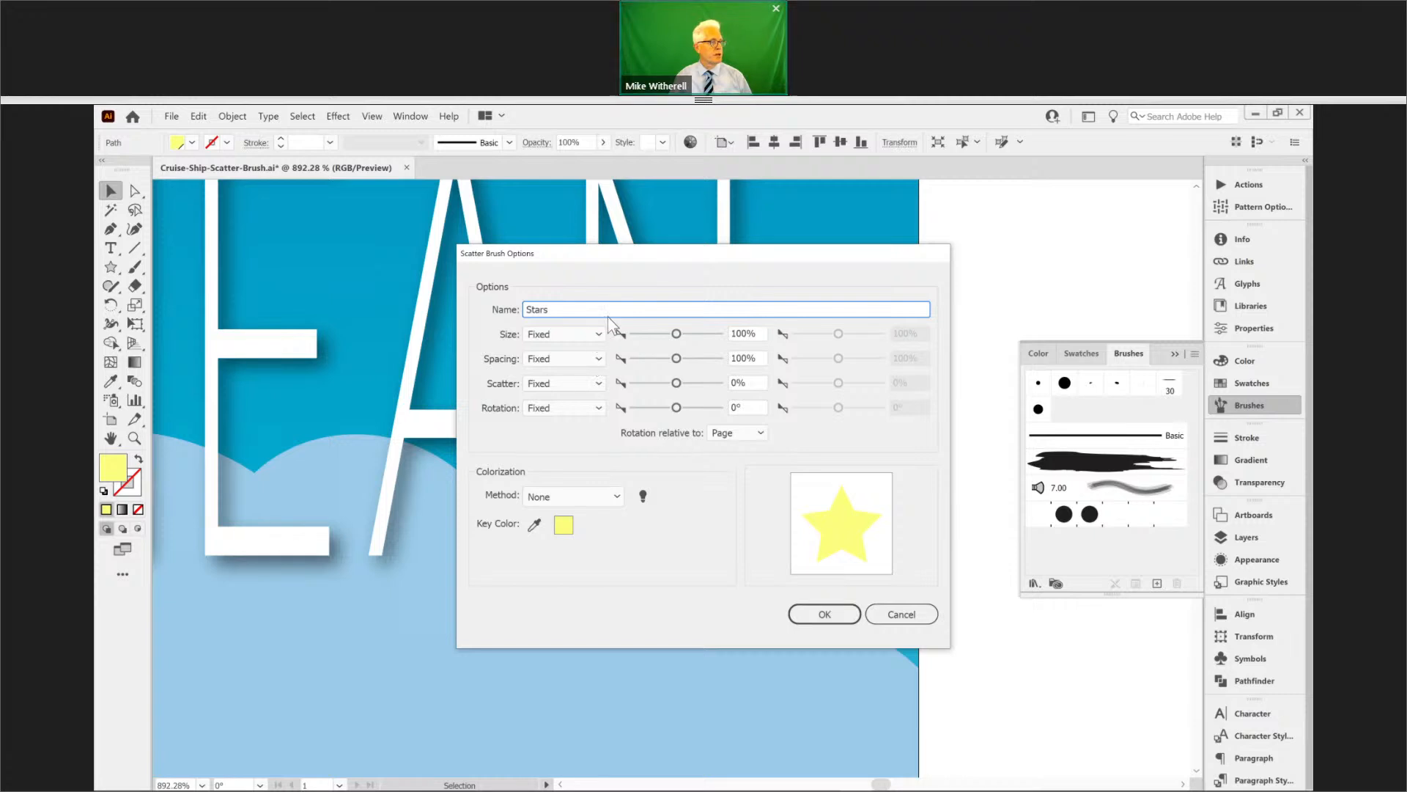
- Set the Stars brush's size, spacing, scatter and rotation to Random
left_click(595, 338)
left_click(581, 371)
left_click(596, 360)
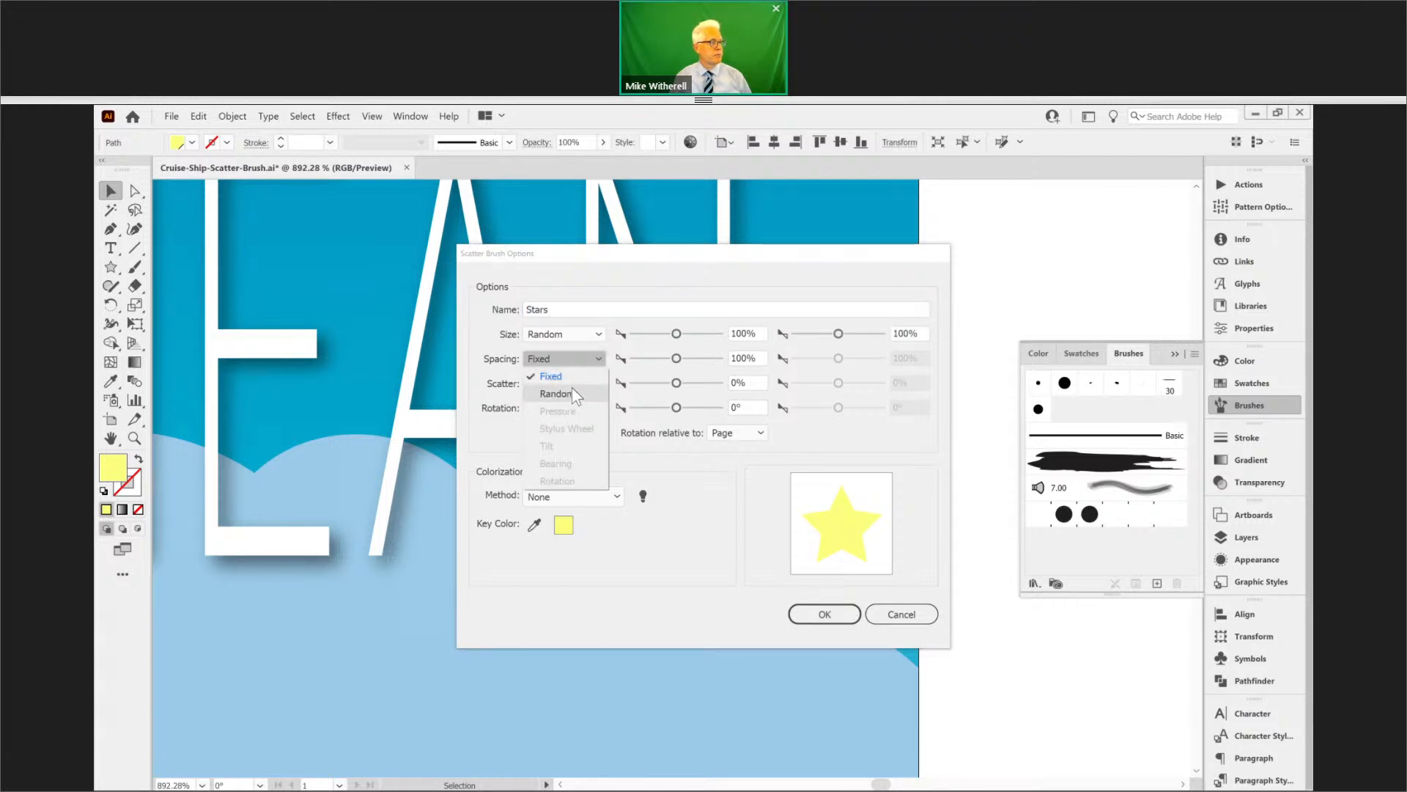
left_click(571, 390)
left_click(599, 384)
left_click(566, 417)
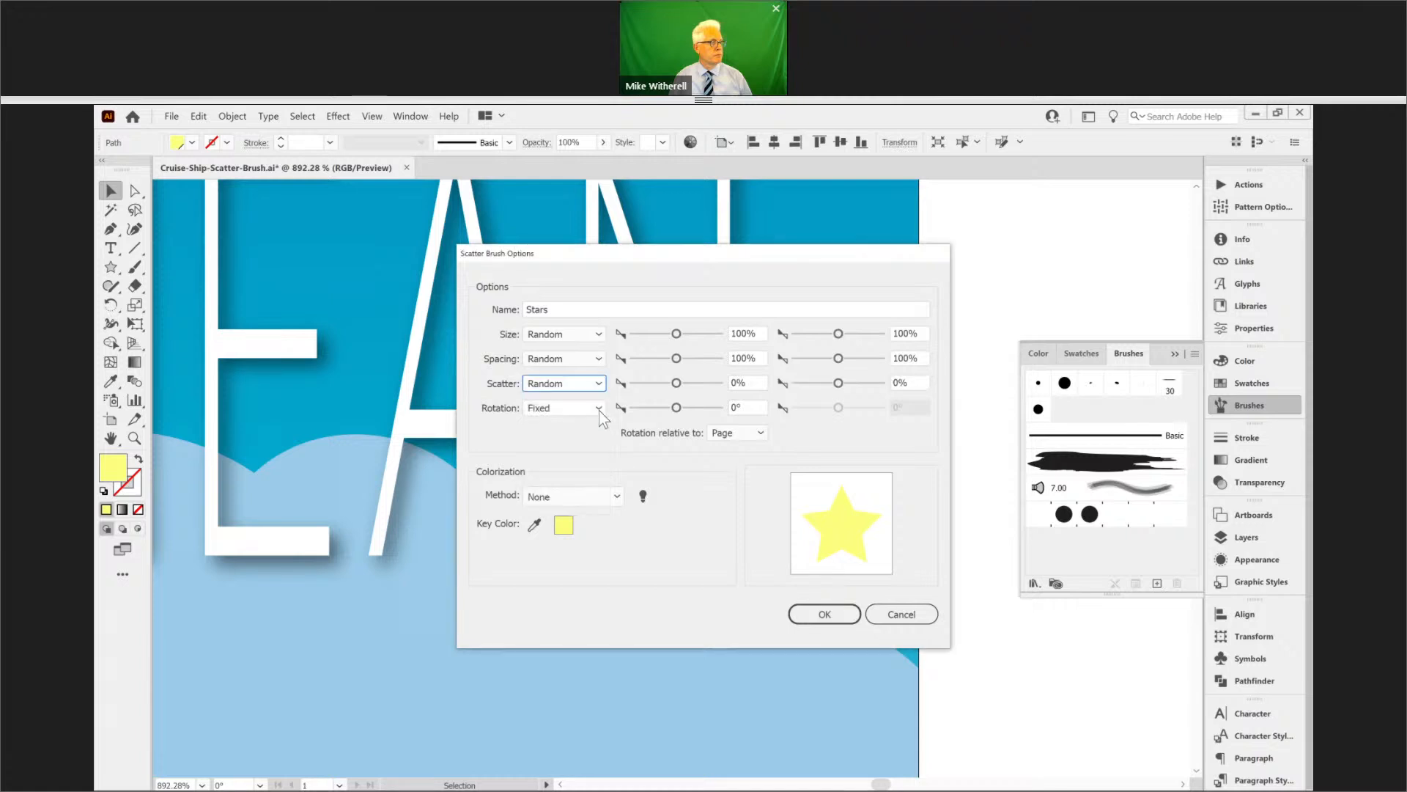
left_click(591, 411)
left_click(549, 426)
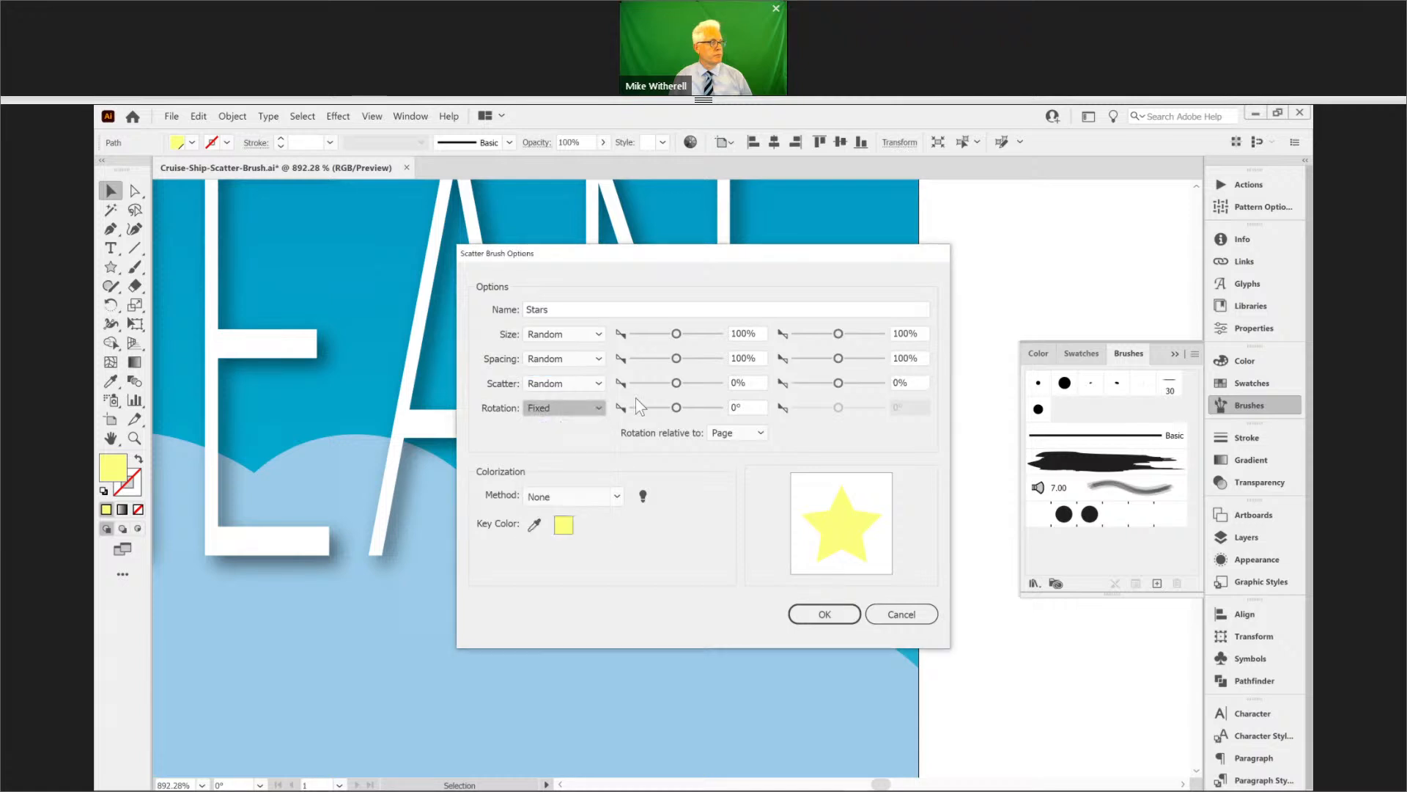
- Set the brush's minimum size to 50%, minimum spacing to 50% and minimum scatter to -50%
double_click(739, 332)
type("50")
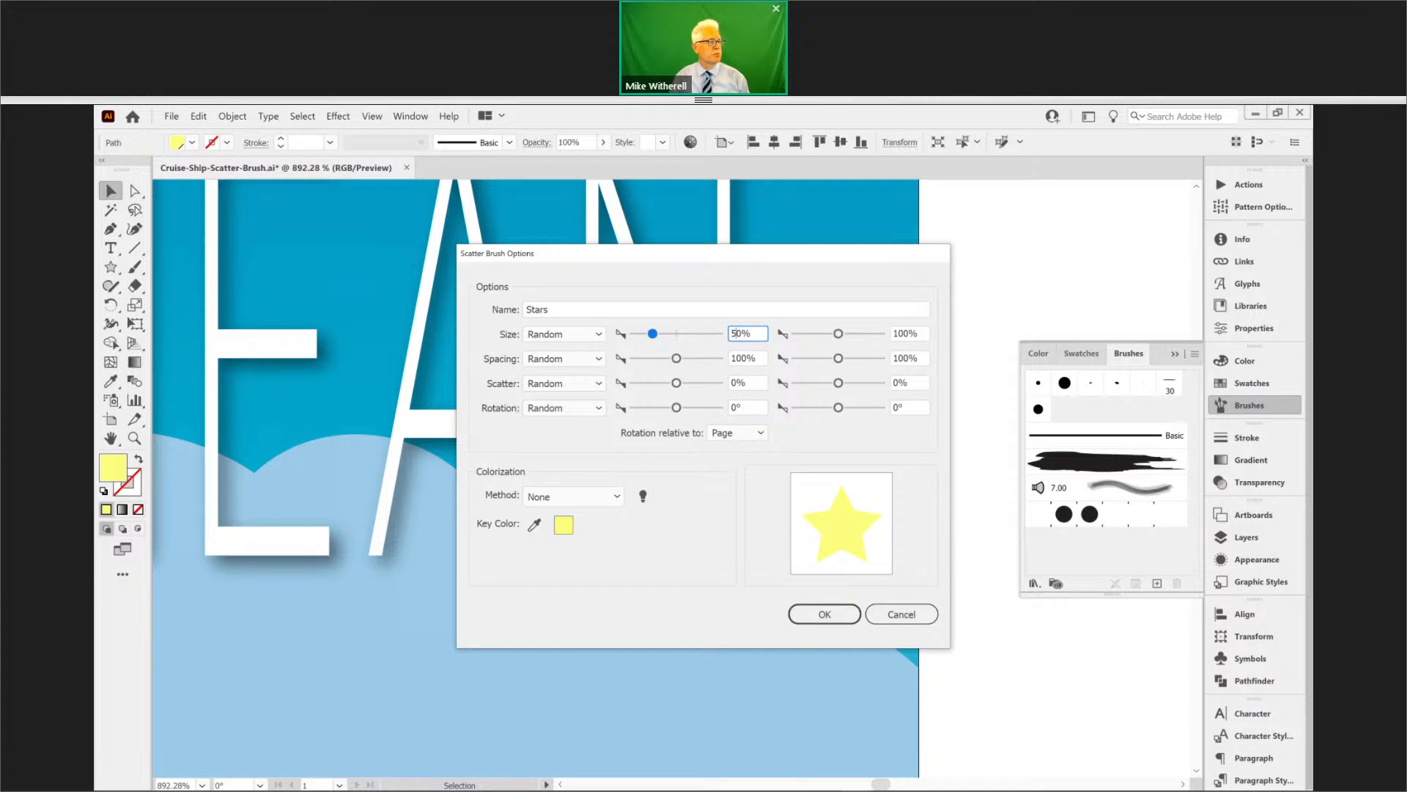
double_click(740, 354)
type("50")
double_click(736, 382)
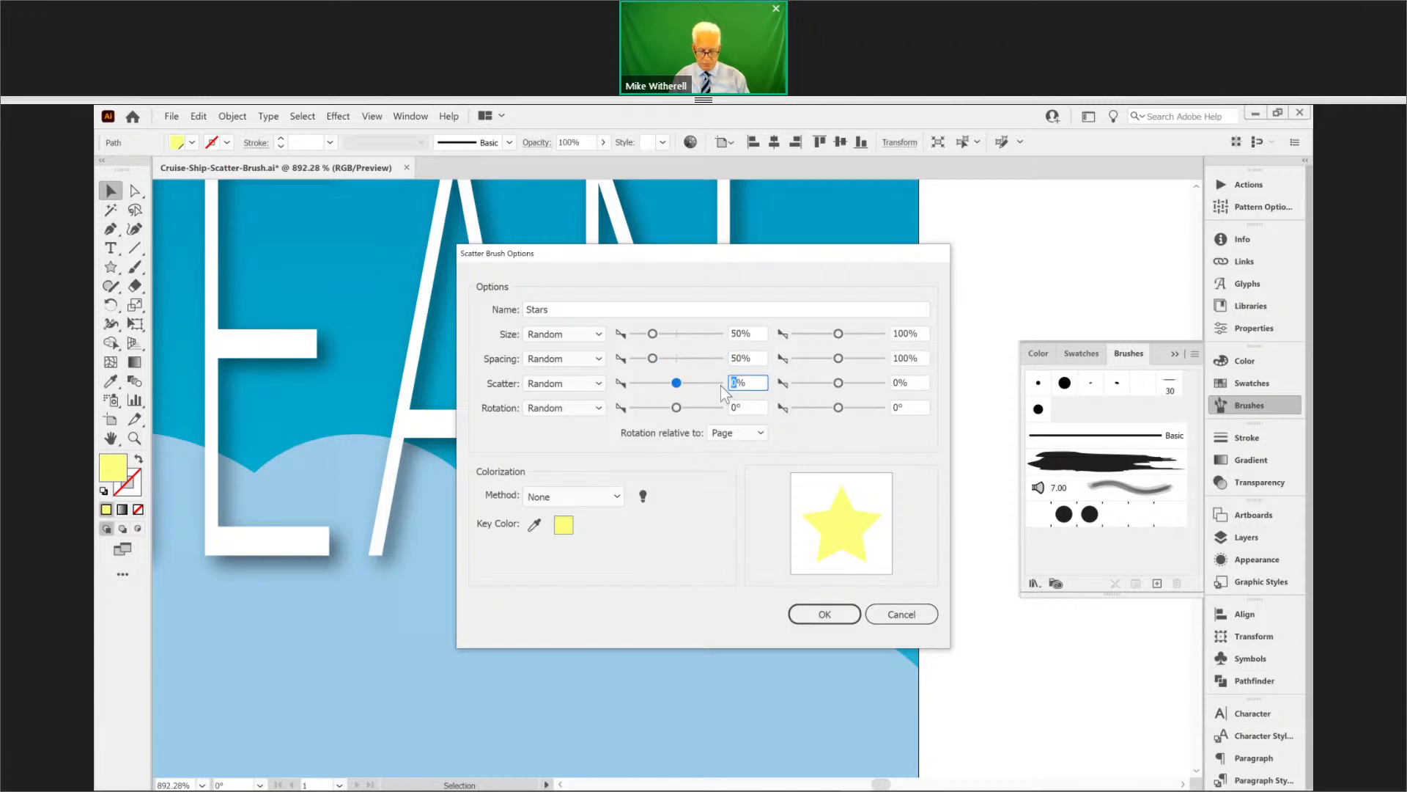
type("-")
type("50")
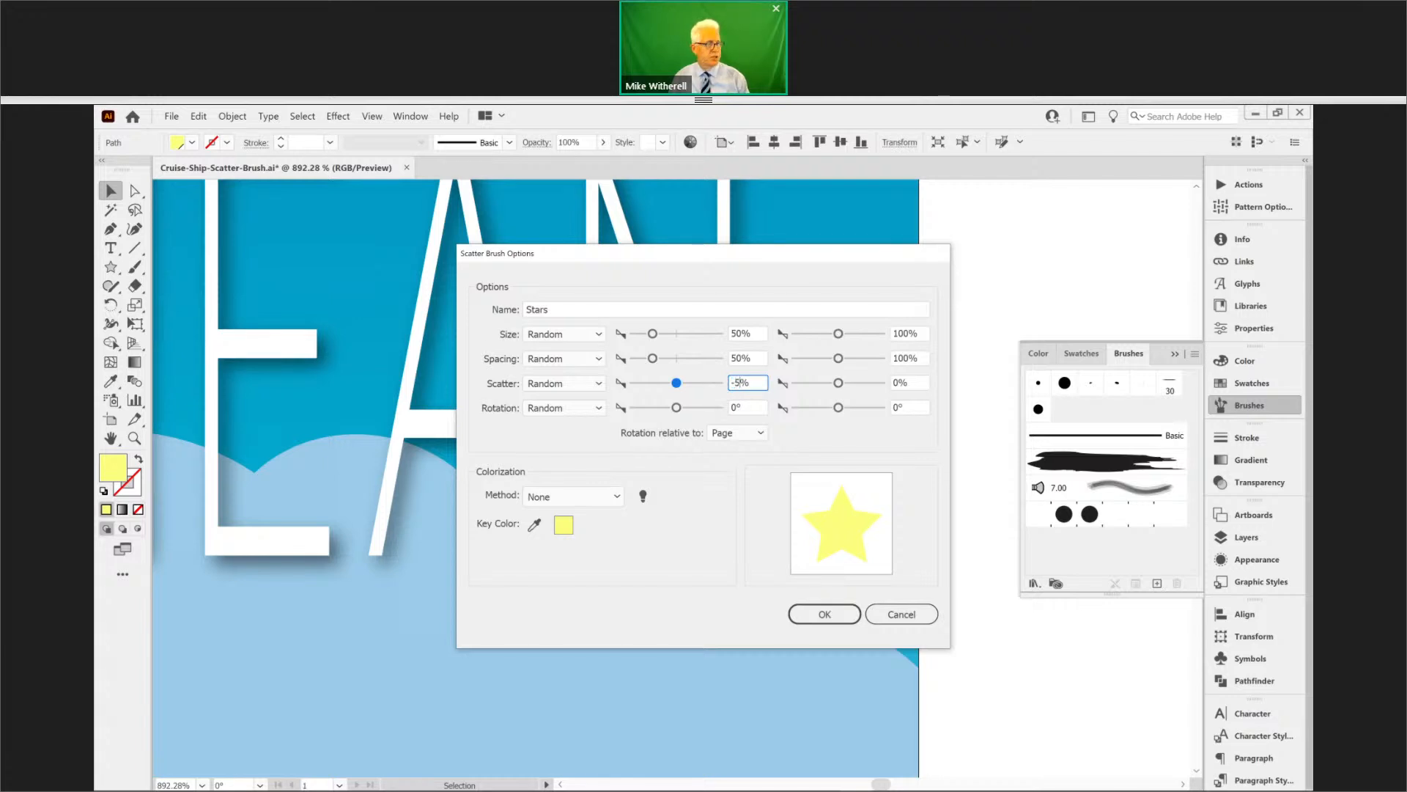
- Set the brush's random rotation range from -45° to 45° and accept the scatter brush options
left_click(740, 405)
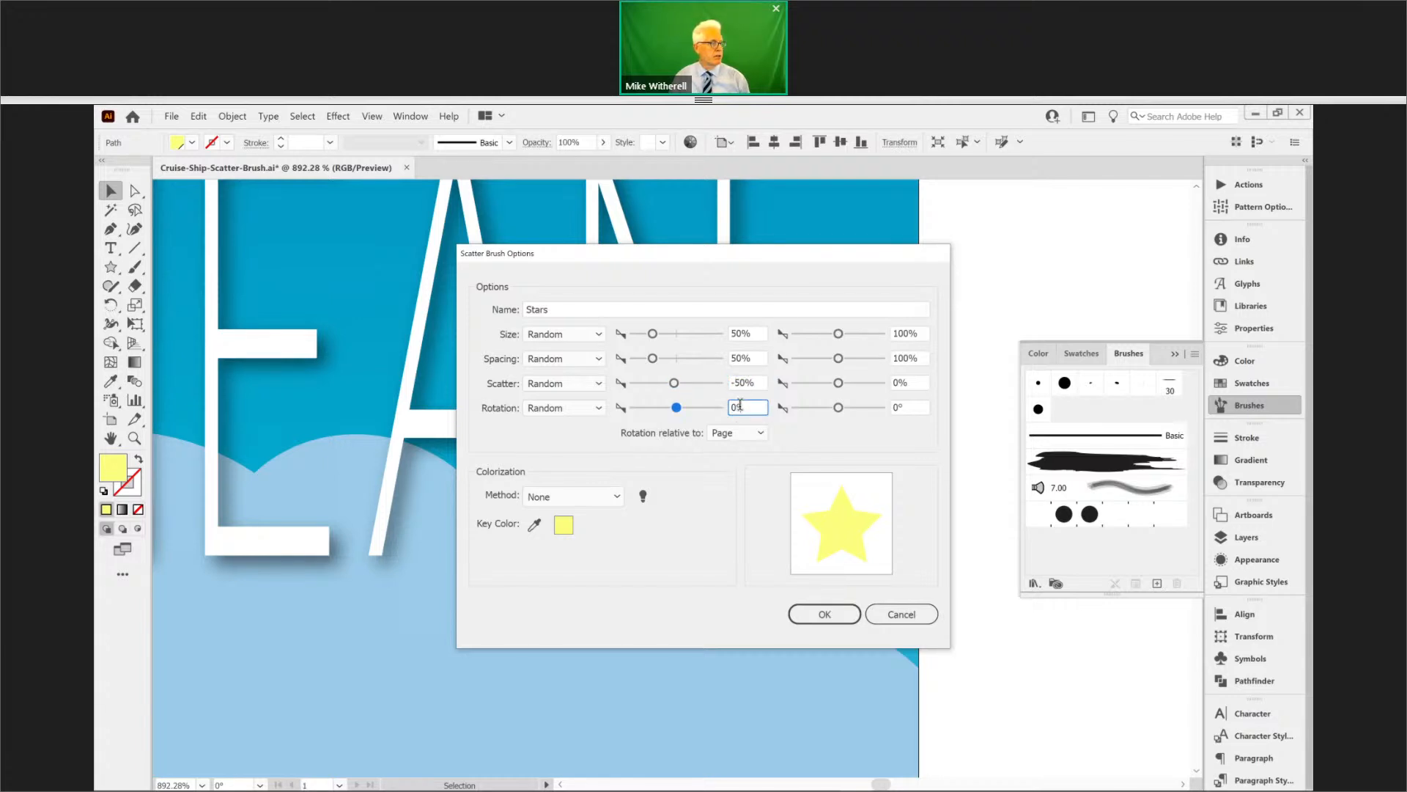
double_click(739, 407)
type("-45")
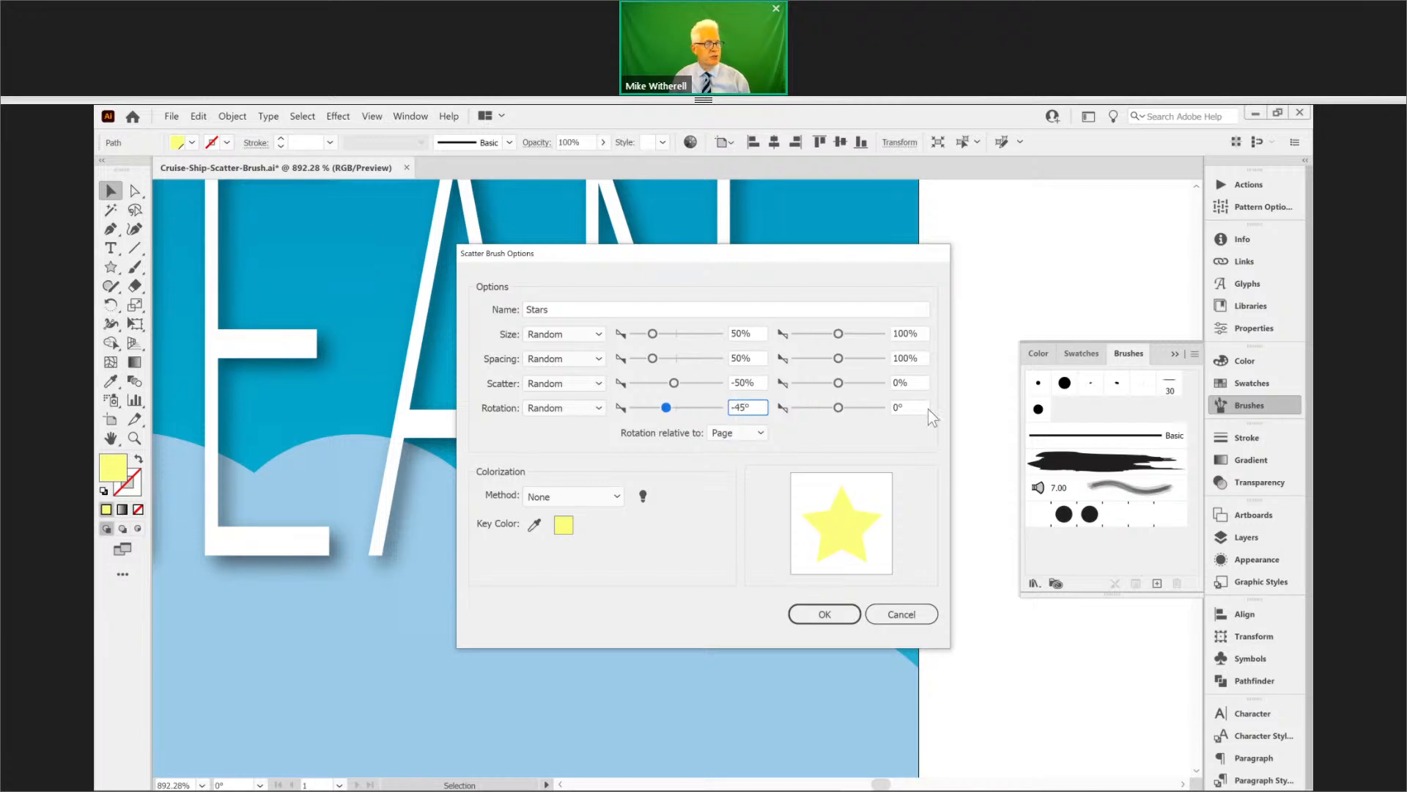
left_click(898, 407)
key("BackSpace")
type("45")
left_click(810, 615)
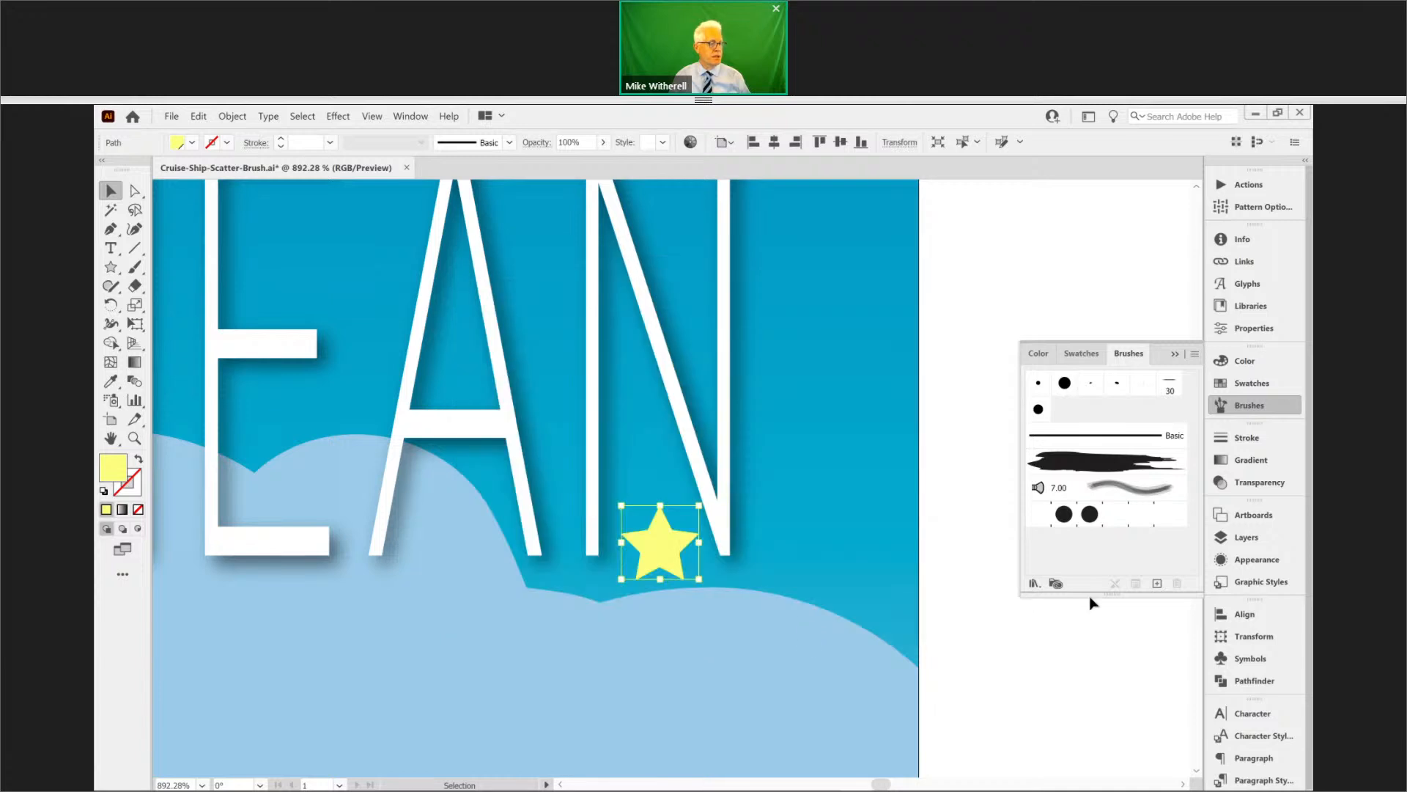
- Fit the whole poster in view and move the yellow star off the artboard, just beyond the poster's right edge
left_click(974, 551)
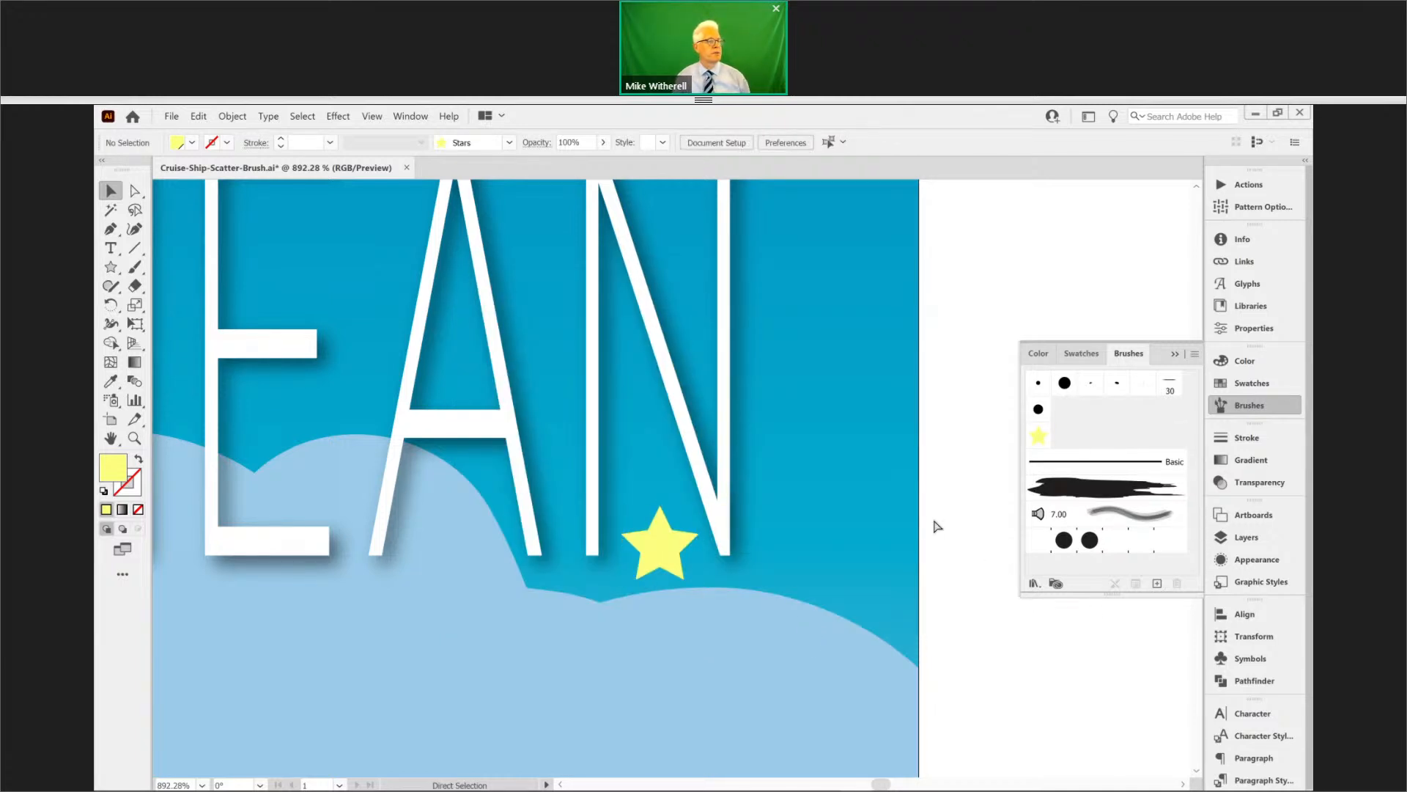
key("ctrl+0")
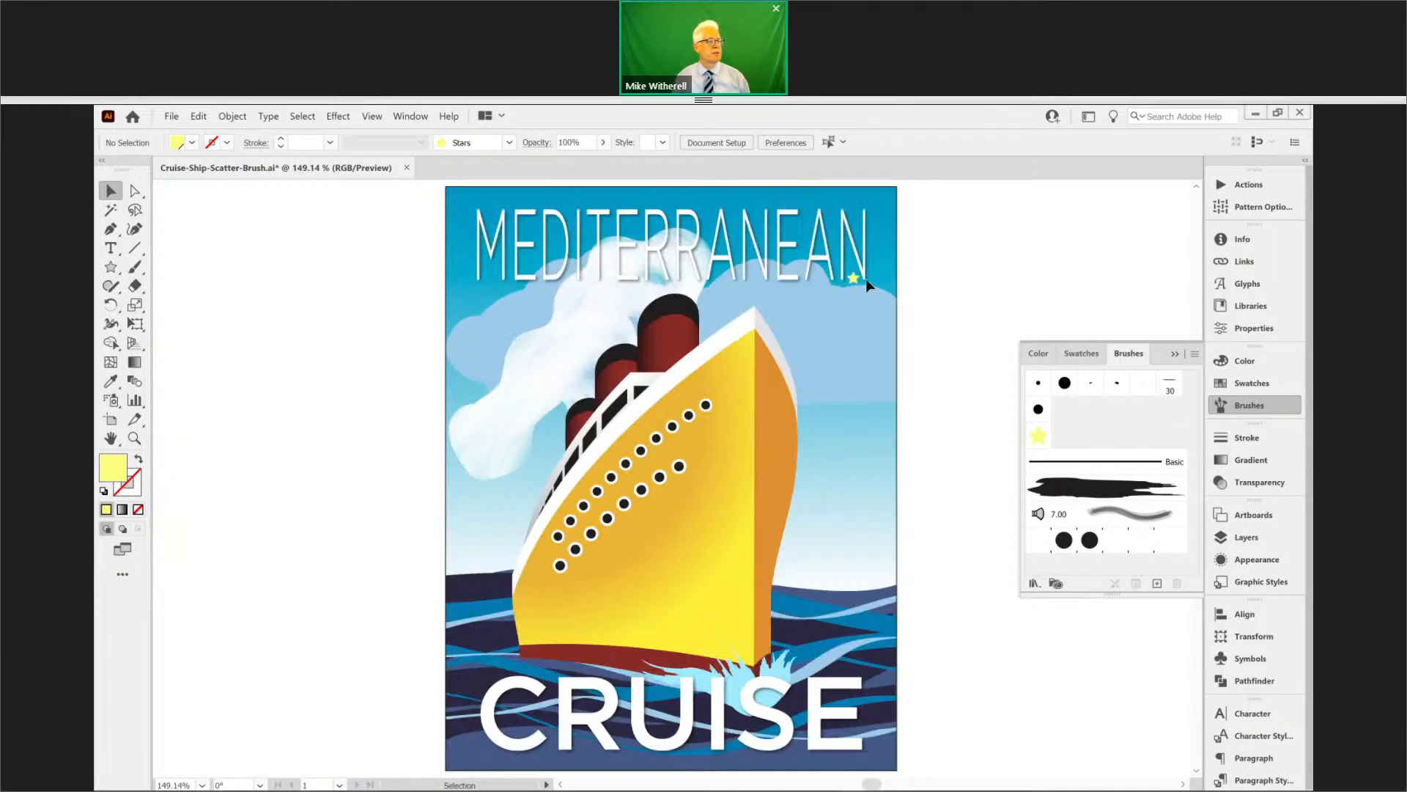
left_click(930, 310)
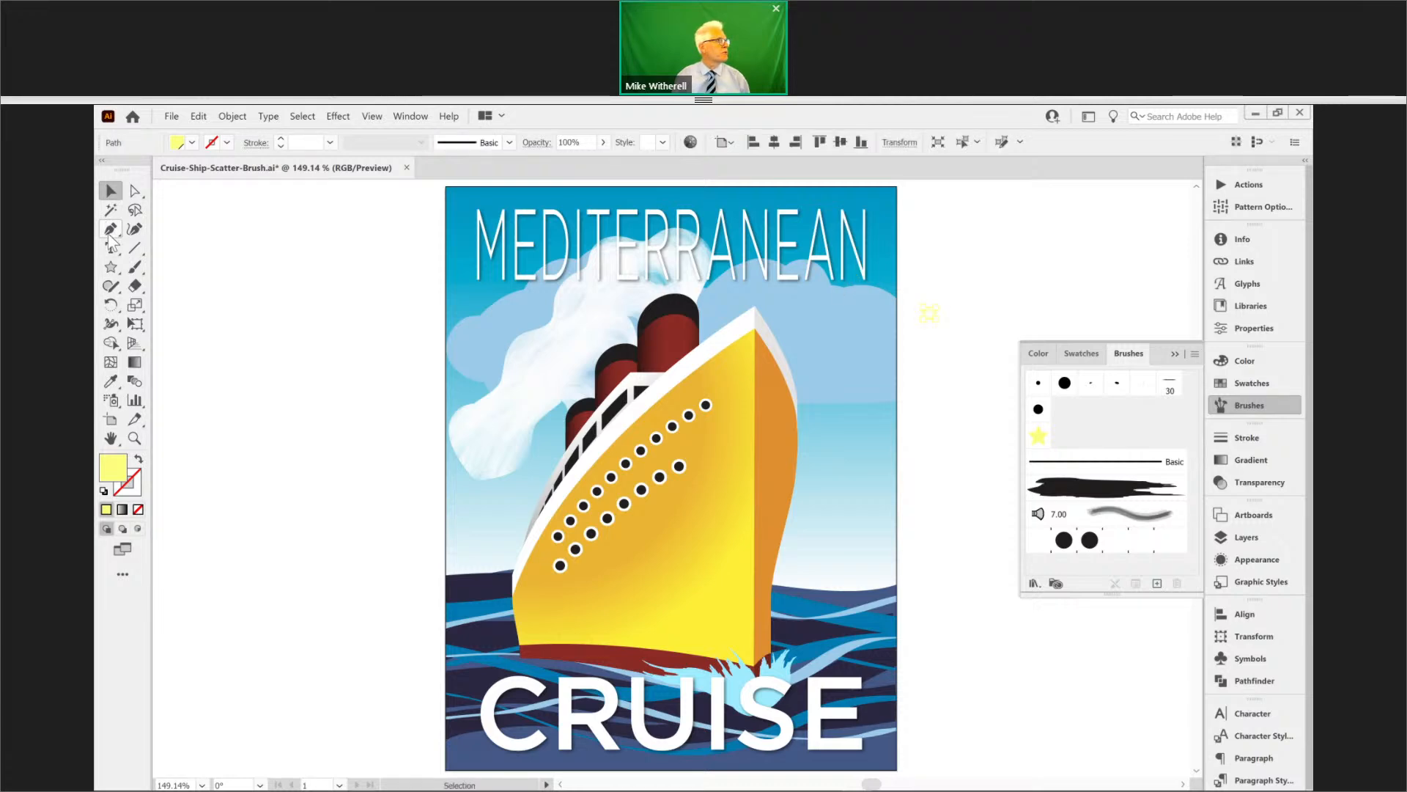
- Draw a curving zigzag path with the Pen tool across the sky, from below the M of MEDITERRANEAN to right of the ship's bow
left_click(111, 230)
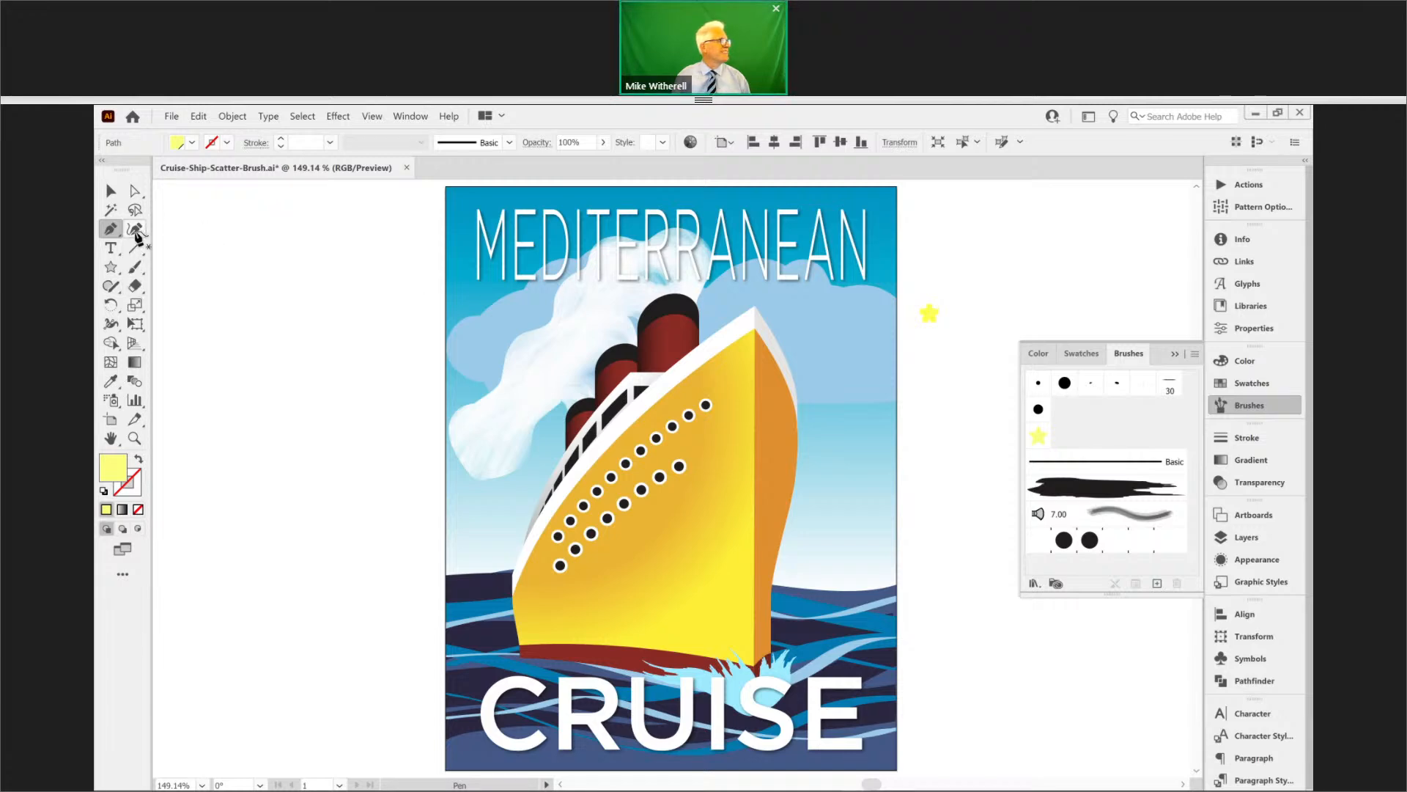
left_click(135, 230)
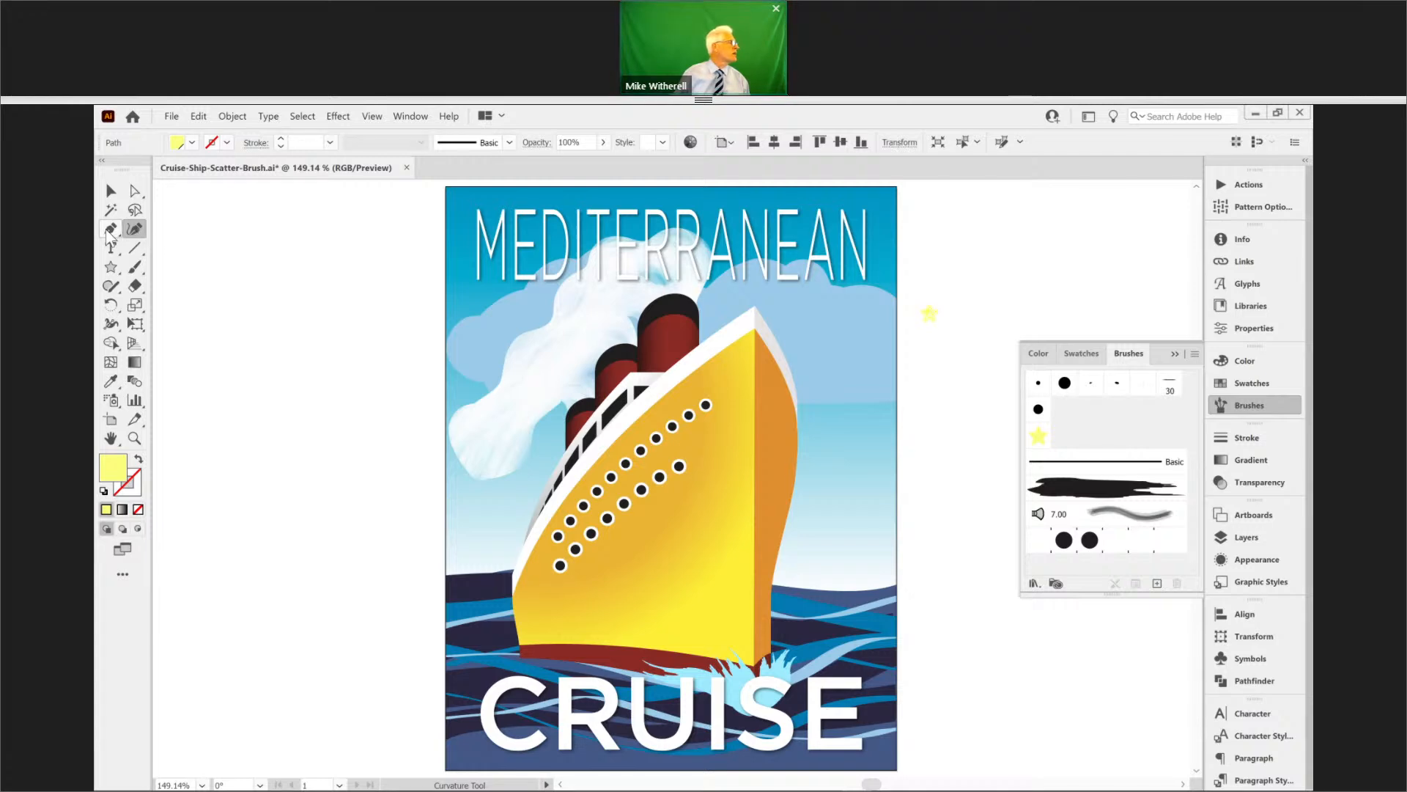
left_click(110, 230)
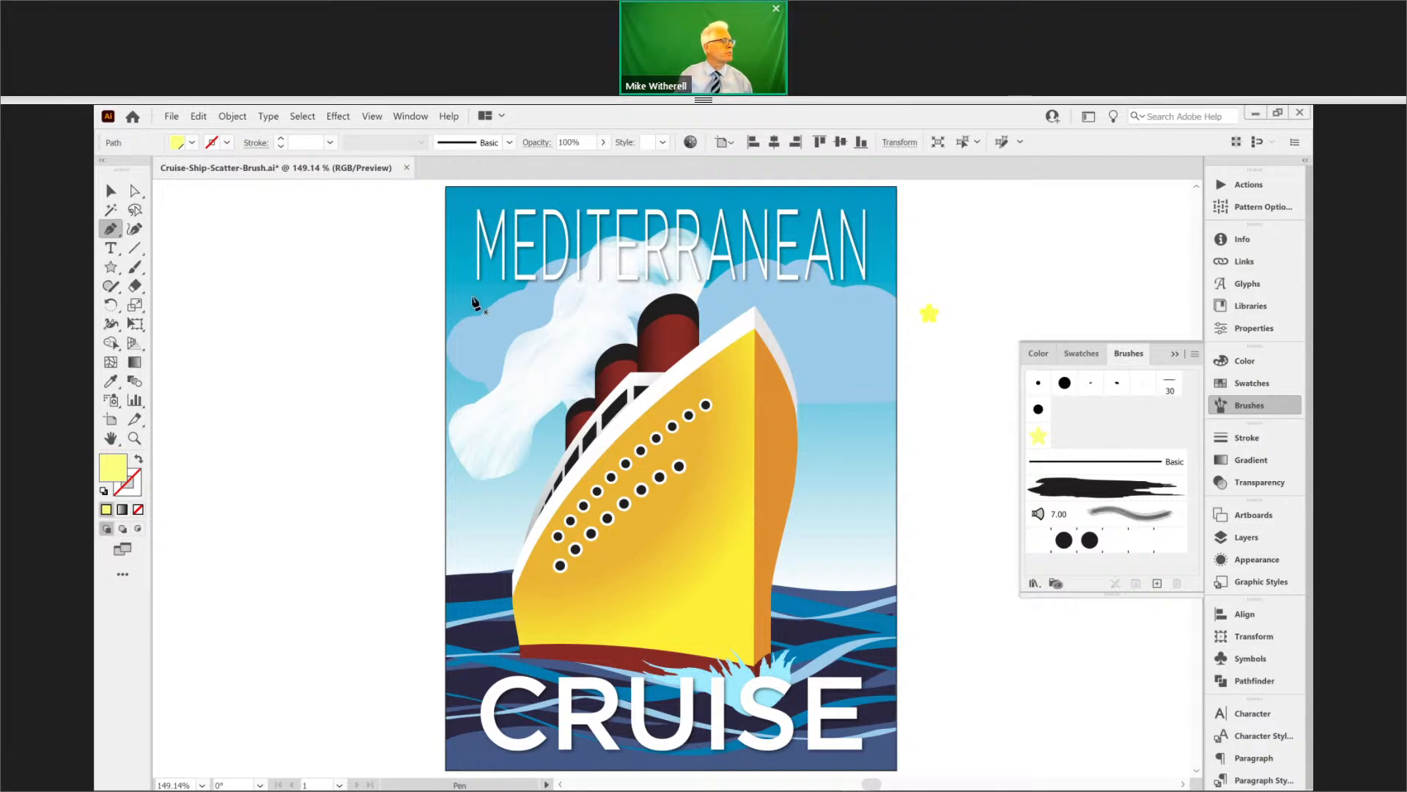
left_click_drag(472, 297, 527, 242)
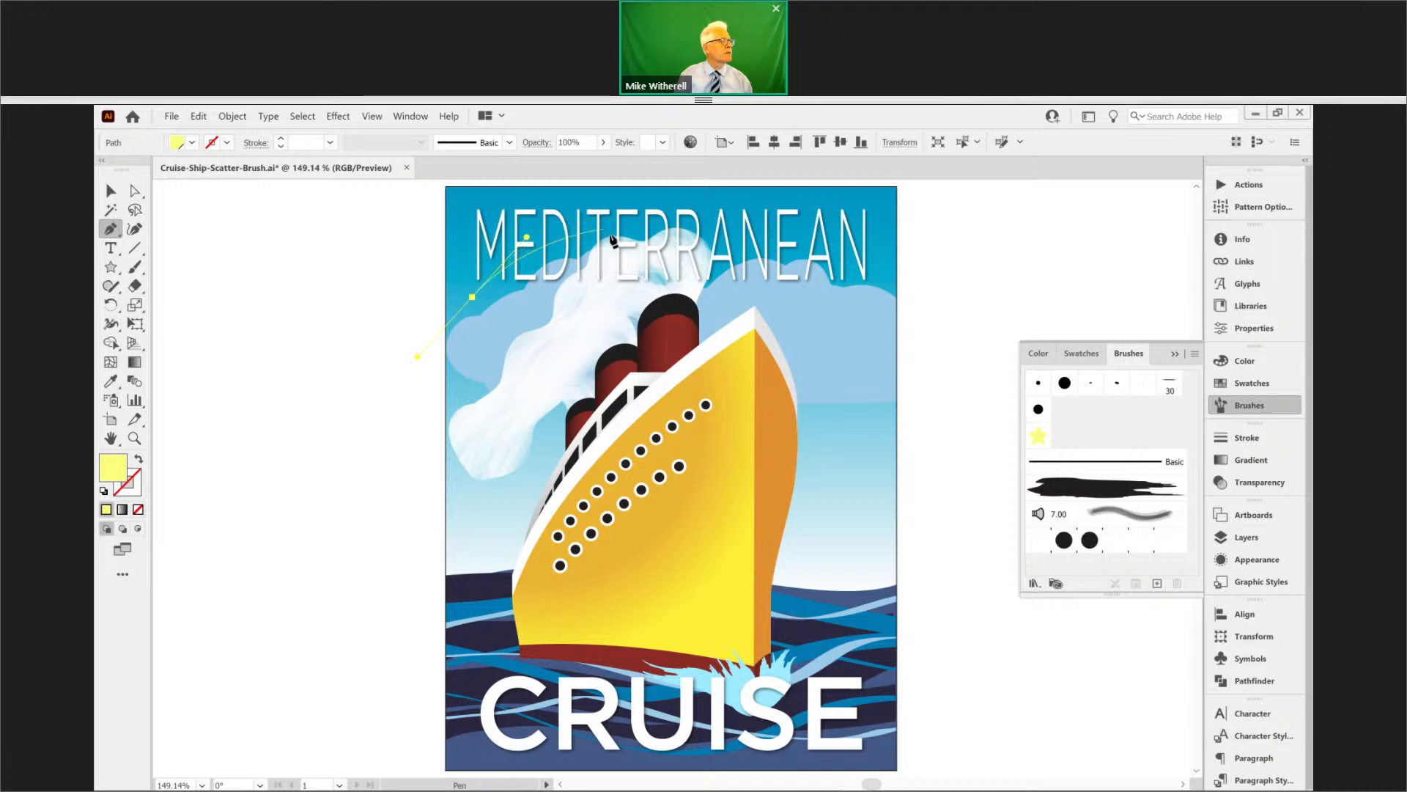
left_click_drag(613, 232, 584, 270)
left_click_drag(522, 380, 622, 315)
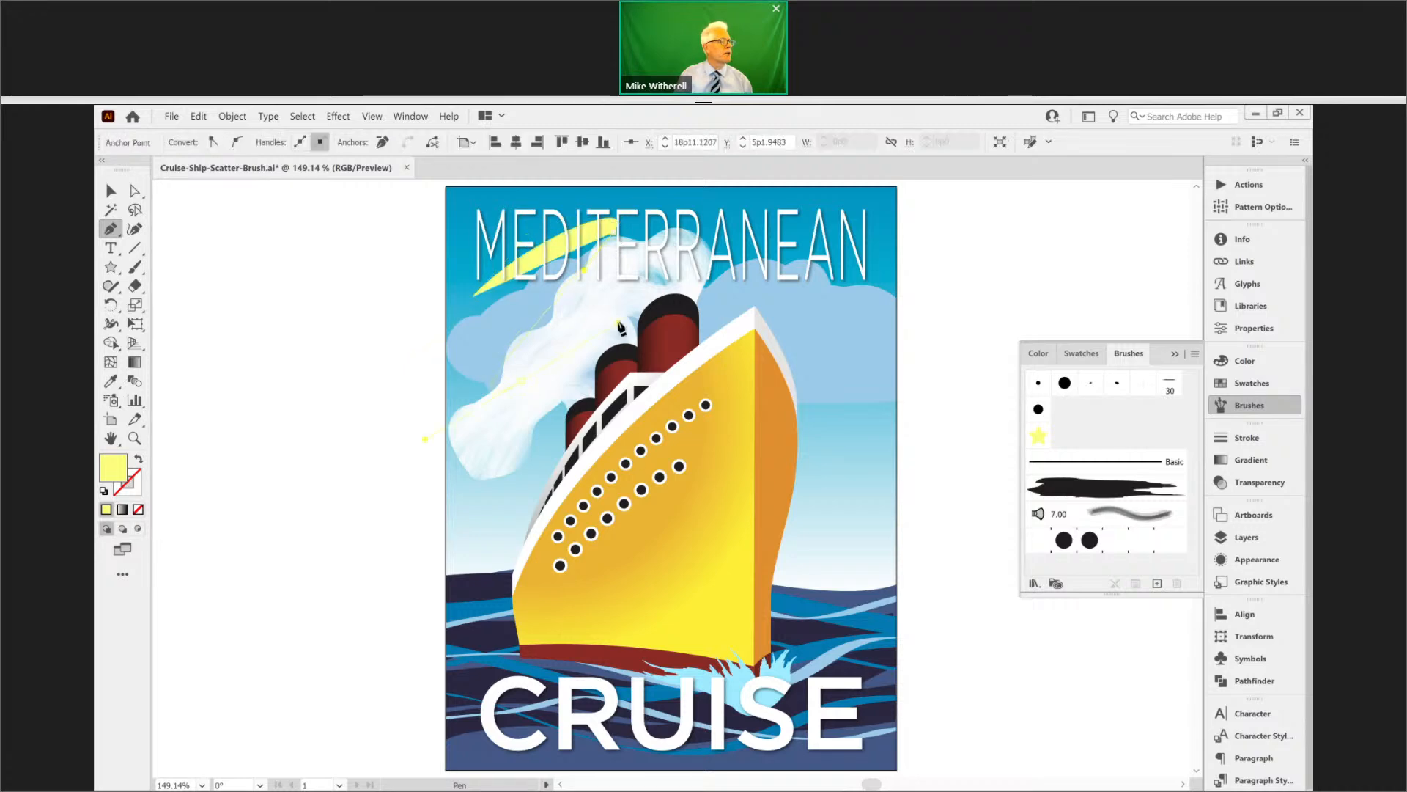
left_click_drag(709, 227, 653, 311)
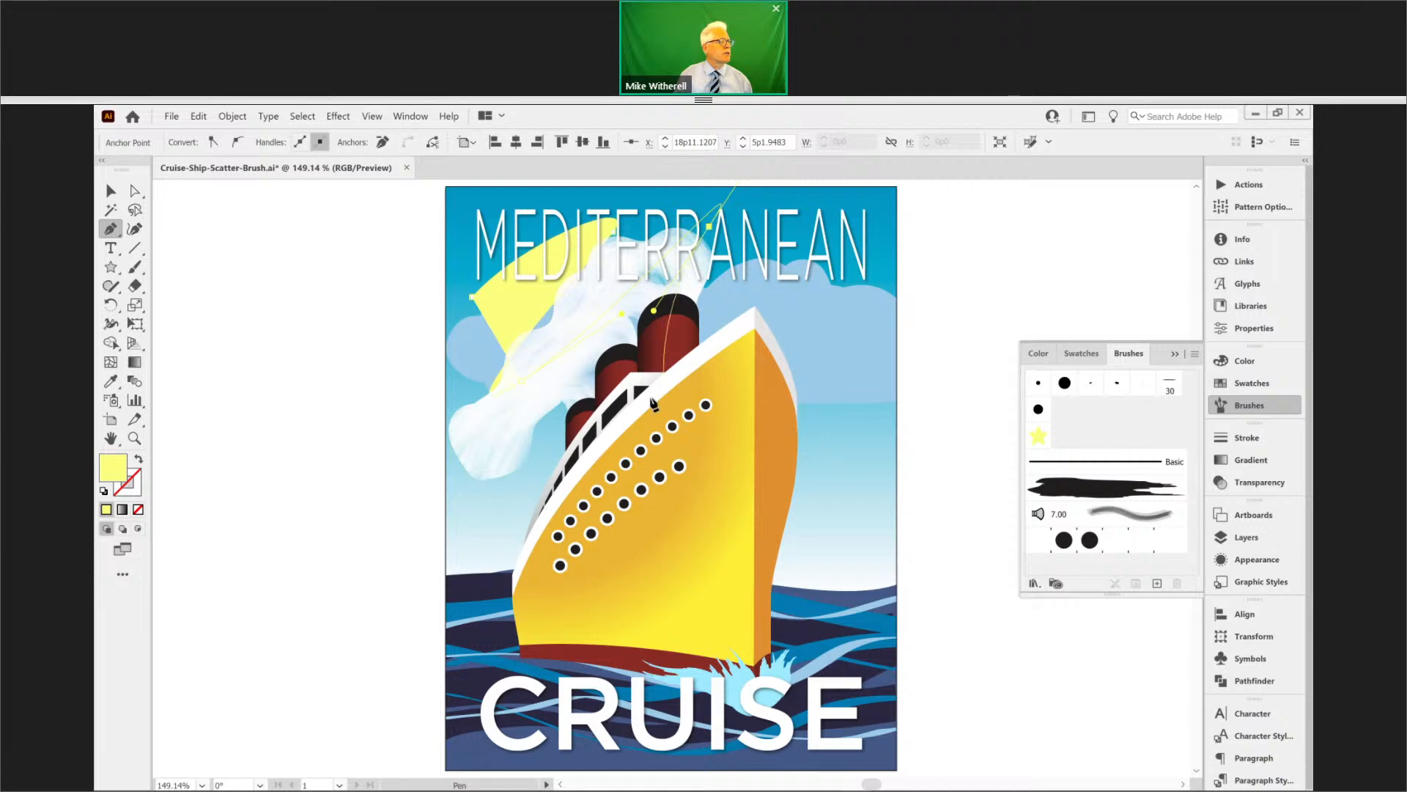
left_click_drag(637, 419, 727, 350)
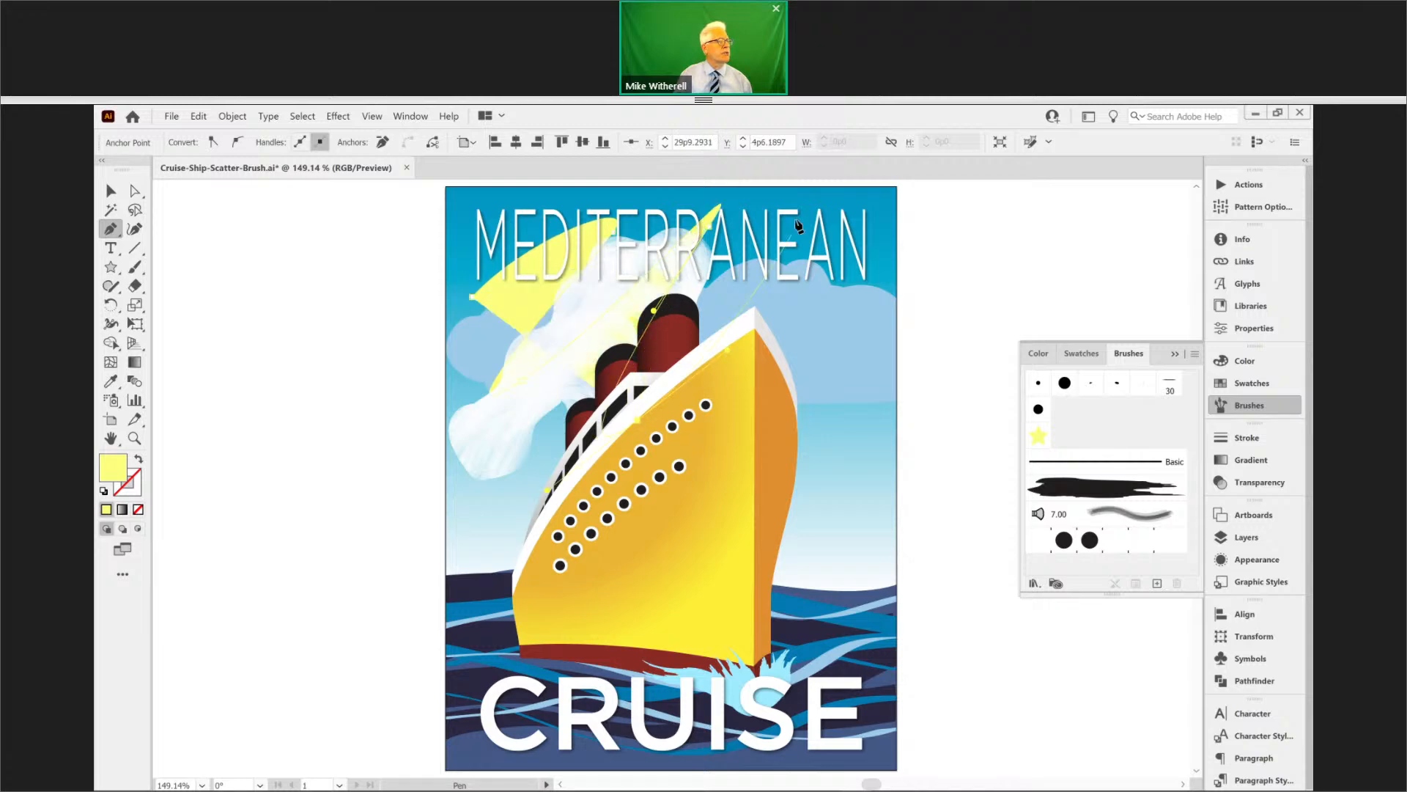
left_click_drag(792, 215, 848, 312)
left_click_drag(875, 234, 878, 304)
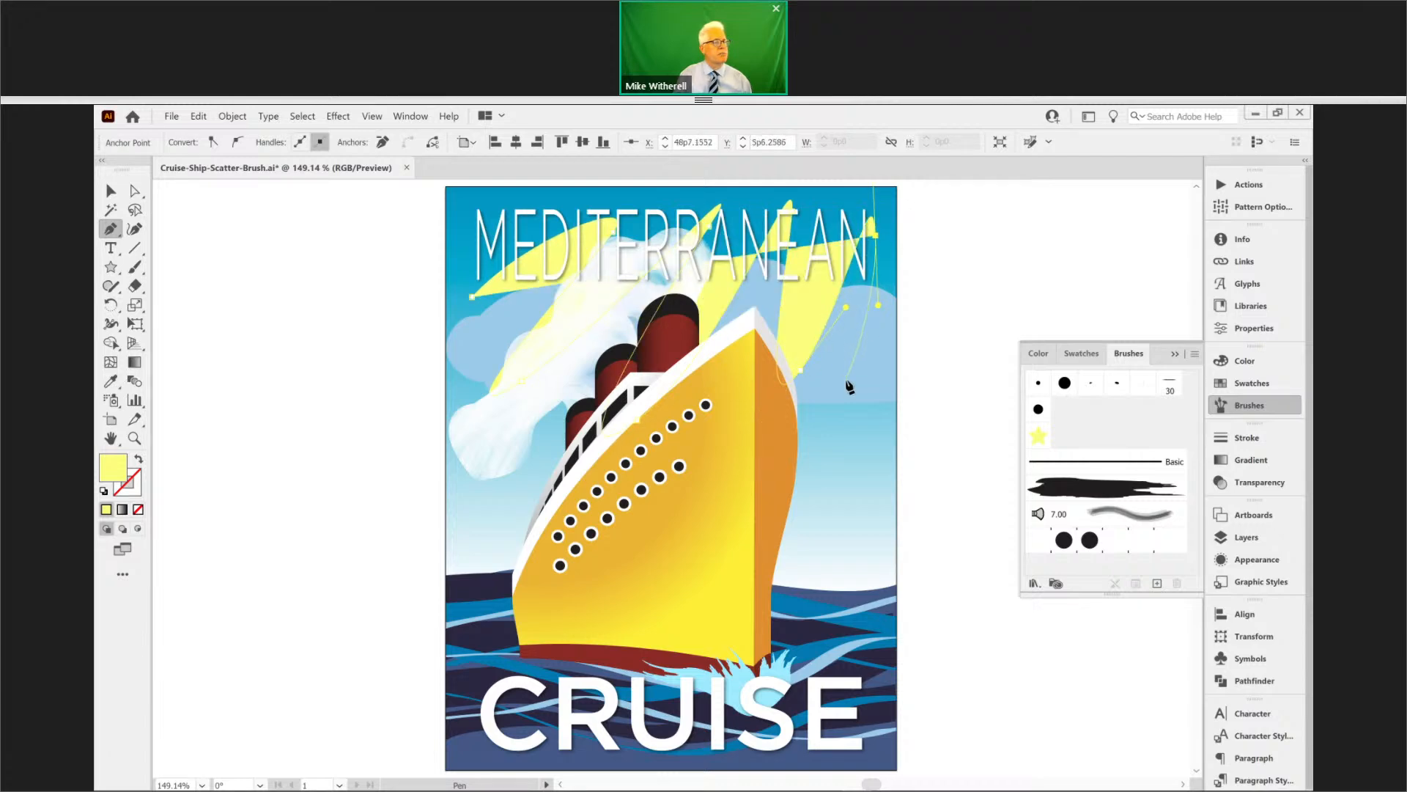
left_click(846, 379)
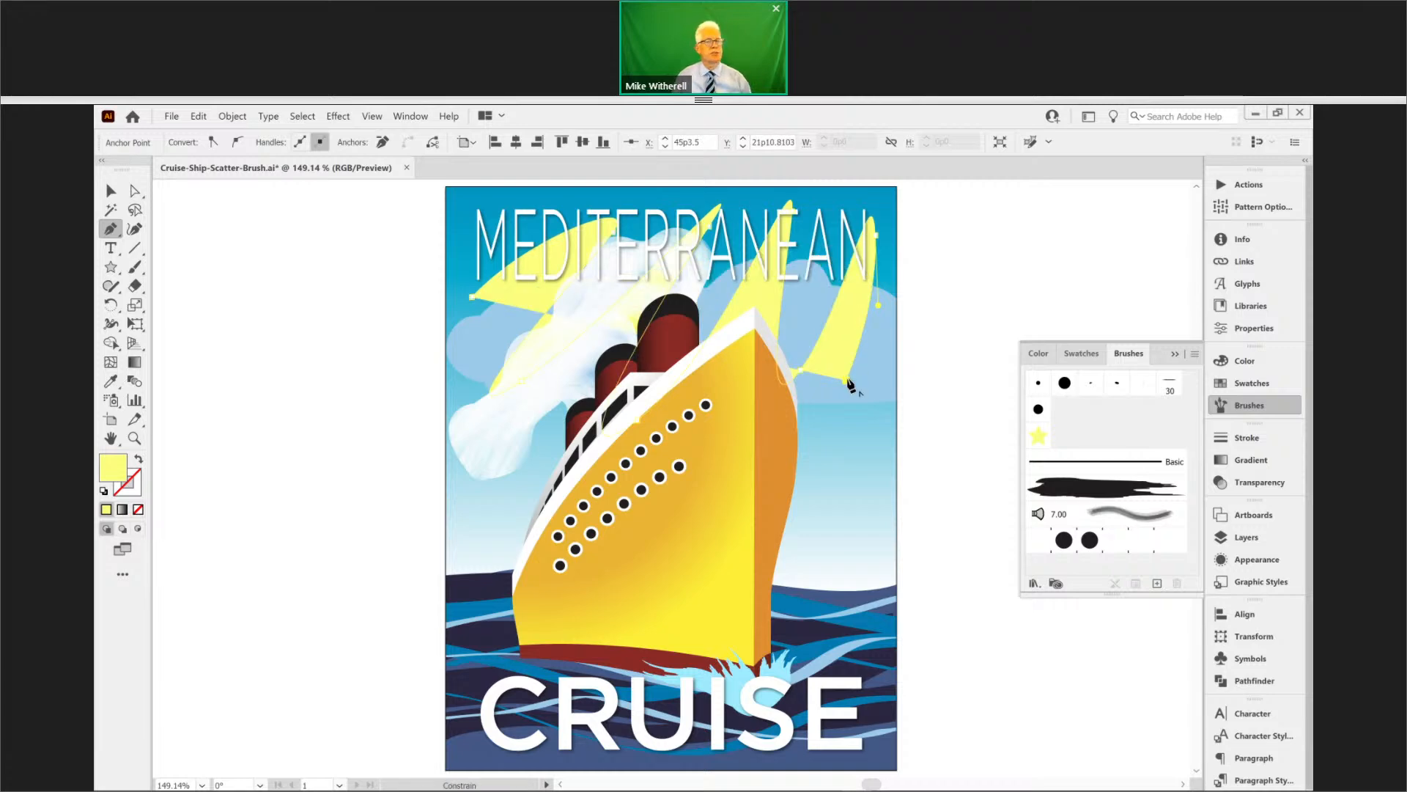
- Swap the zigzag path's fill and stroke so it has no fill and a yellow stroke, and deselect it
key("shift+x")
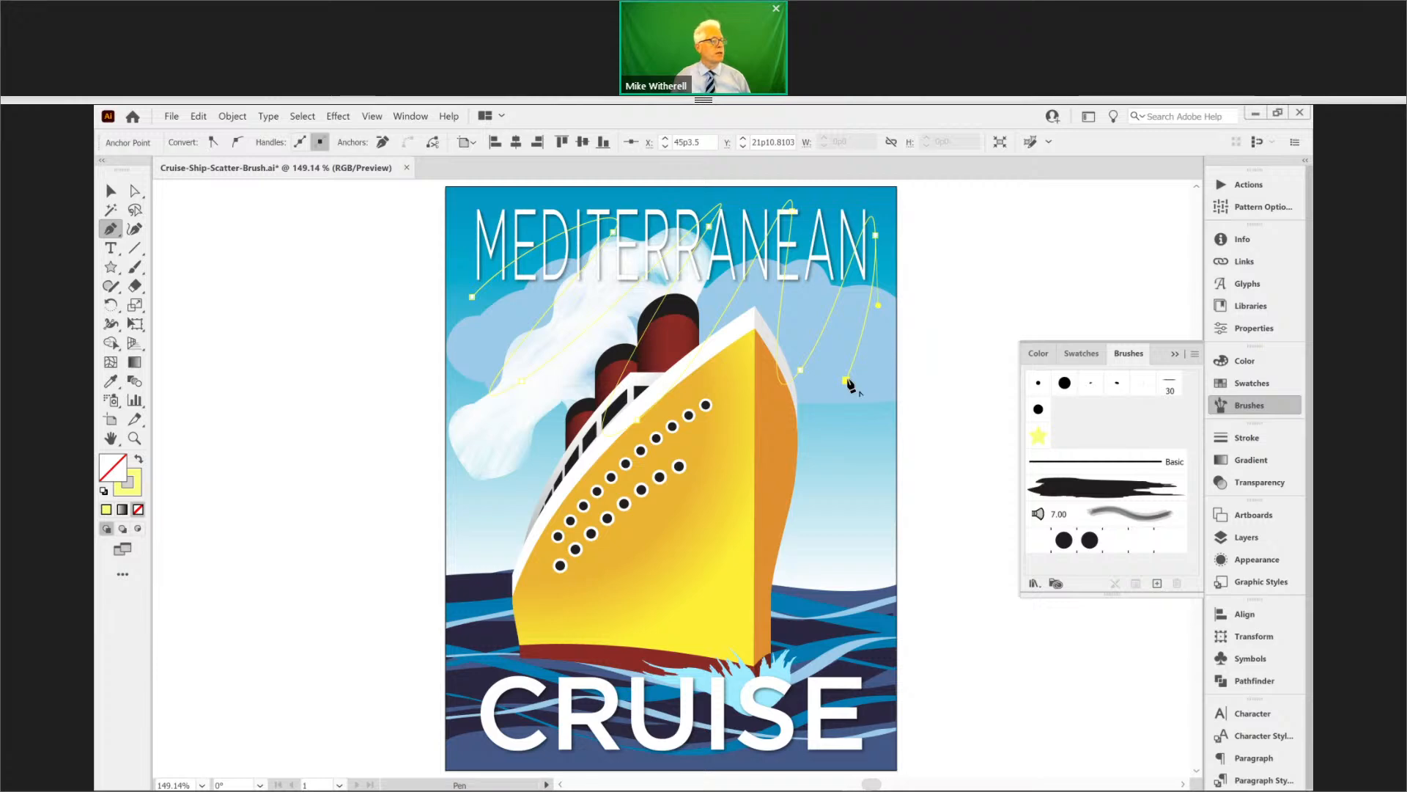
key("ctrl")
left_click(960, 360, "ctrl")
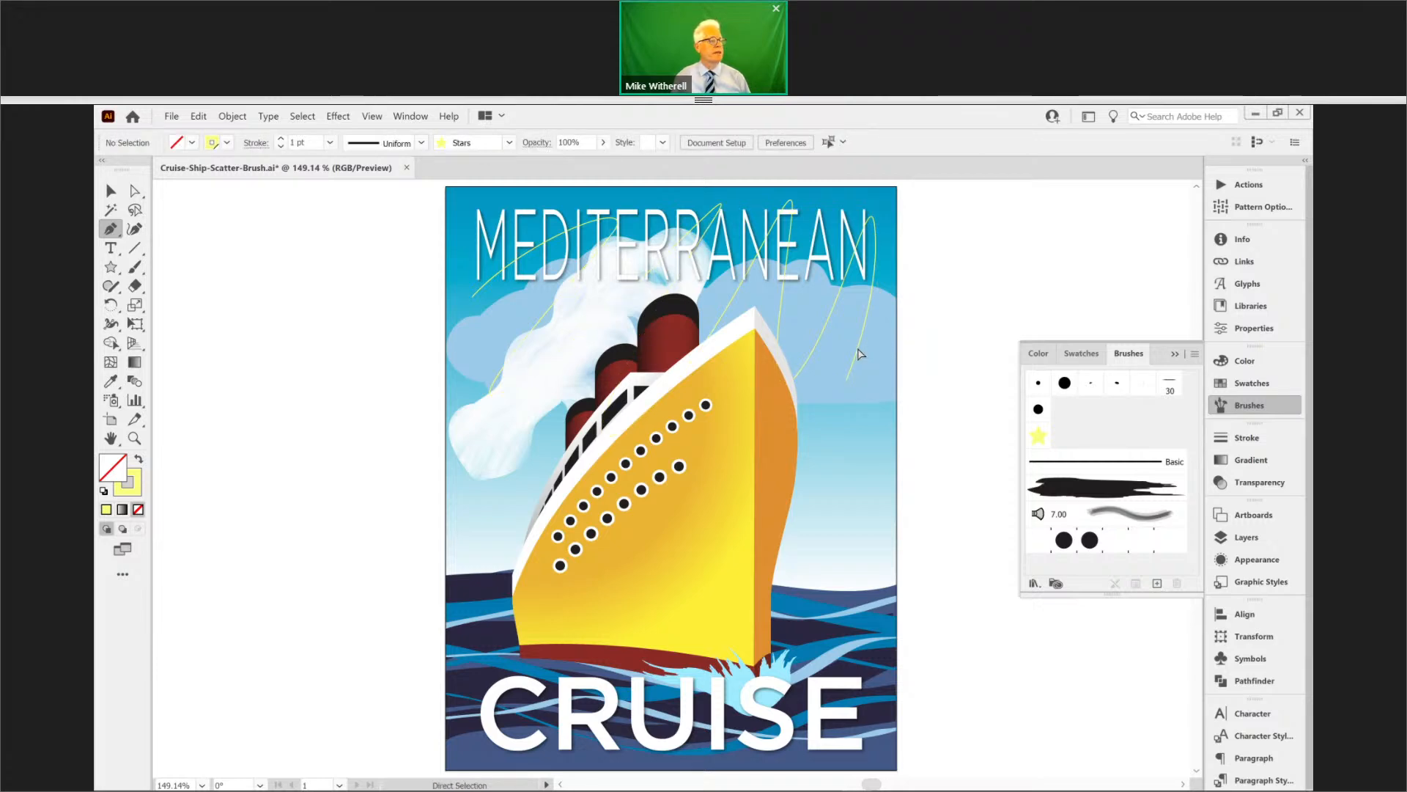
- Select the zigzag path across the sky and apply the Stars scatter brush to it
left_click(110, 192)
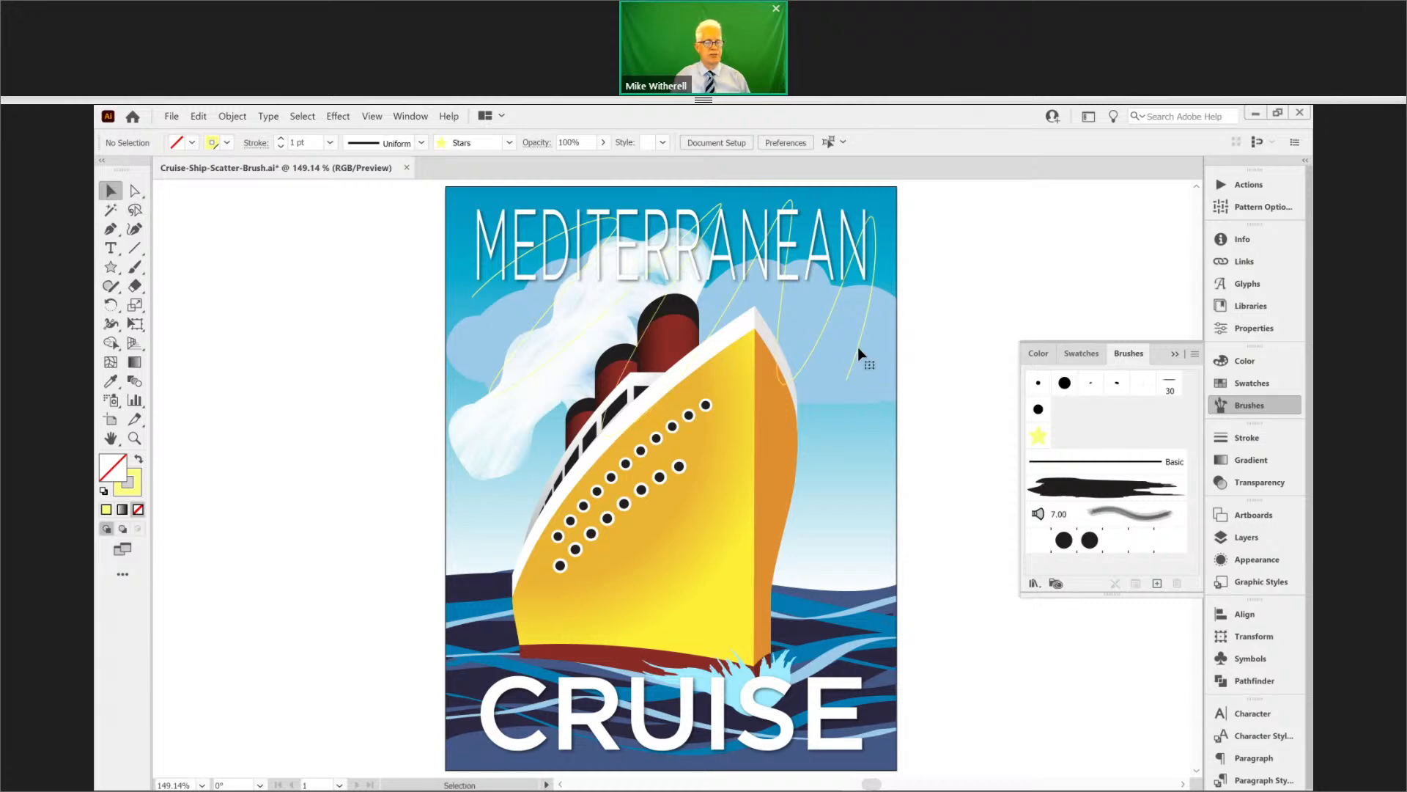
left_click(858, 352)
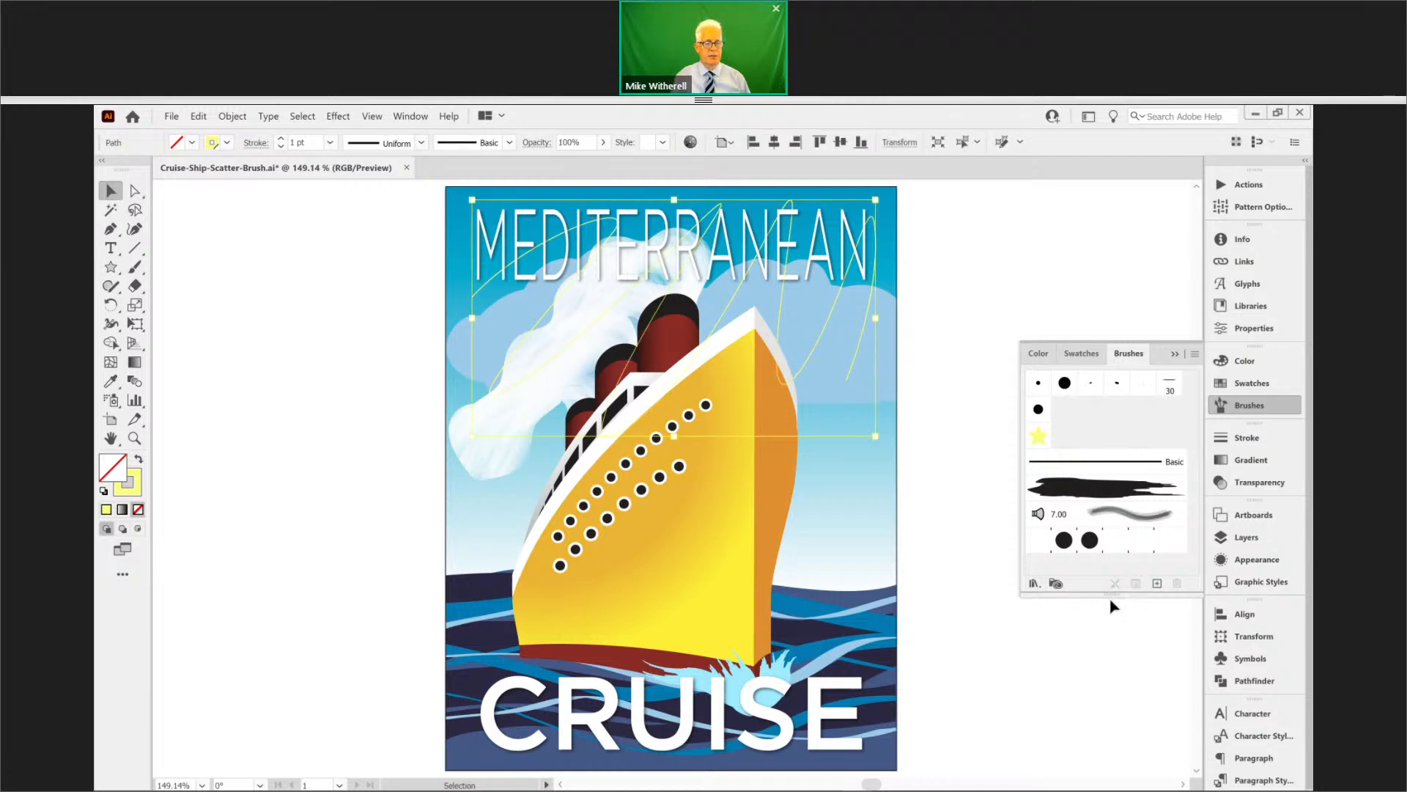
left_click_drag(1110, 595, 1123, 687)
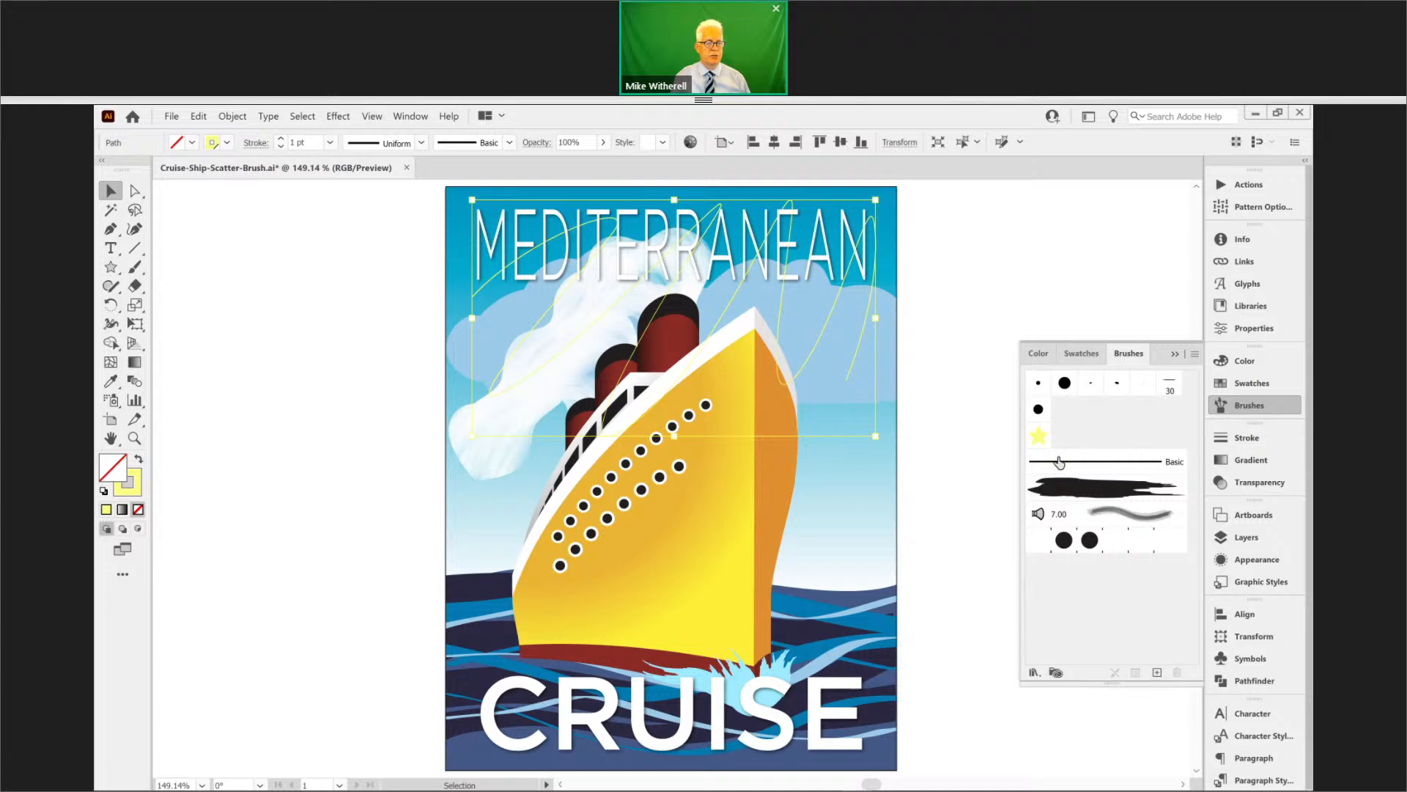
left_click(1039, 436)
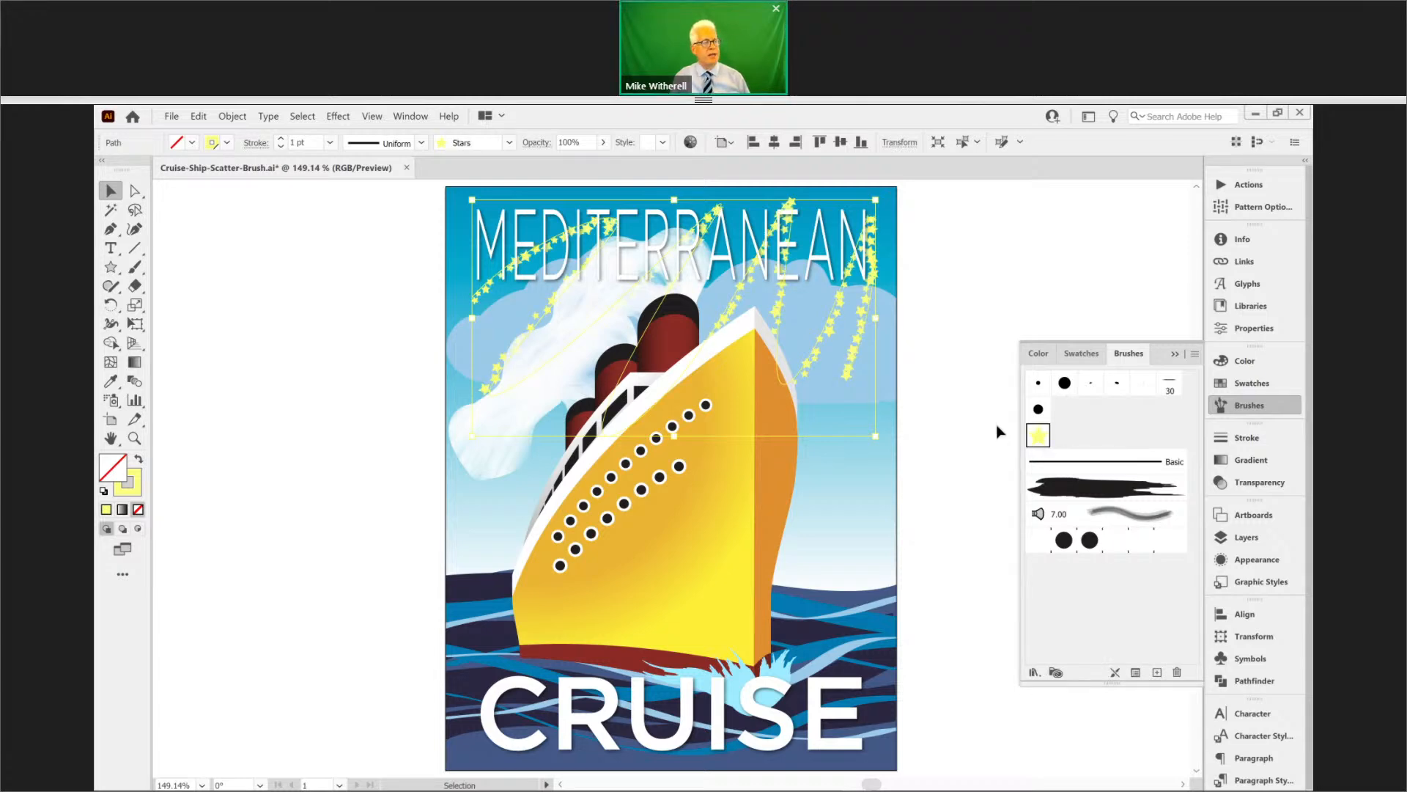
- Set the Stars brush's minimum scatter to 0% and maximum spacing to 200%, and apply the changes to existing strokes
double_click(1038, 437)
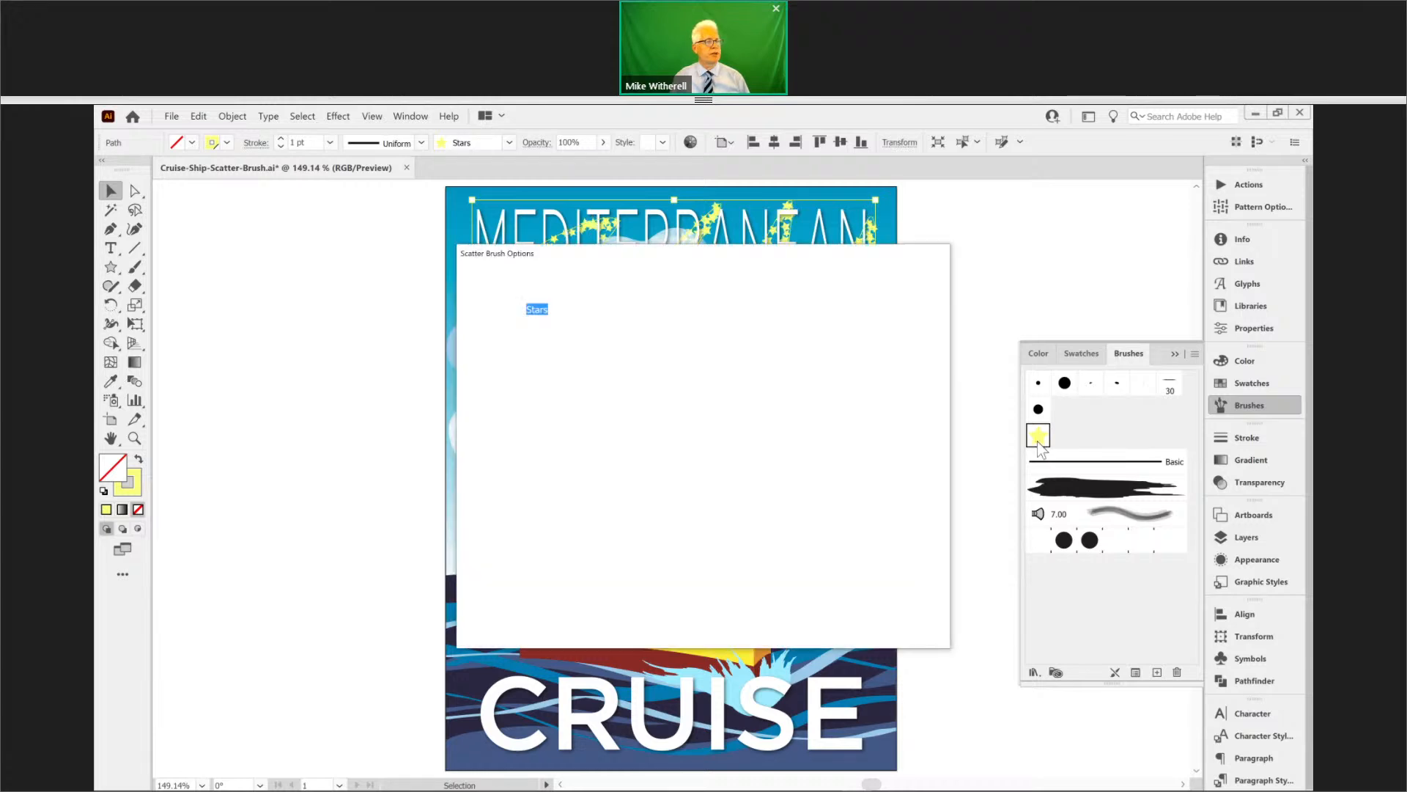
left_click_drag(842, 259, 1055, 311)
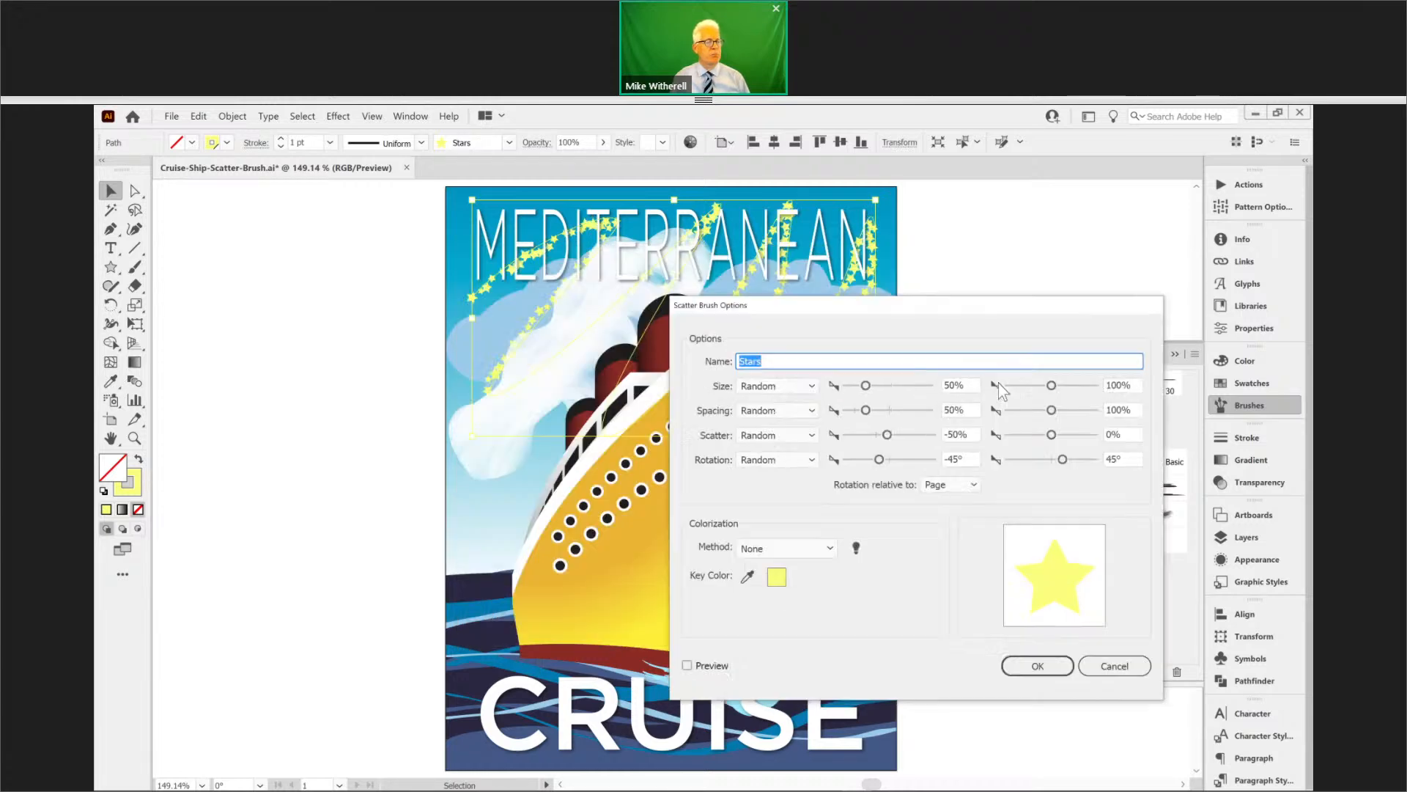
left_click(952, 434)
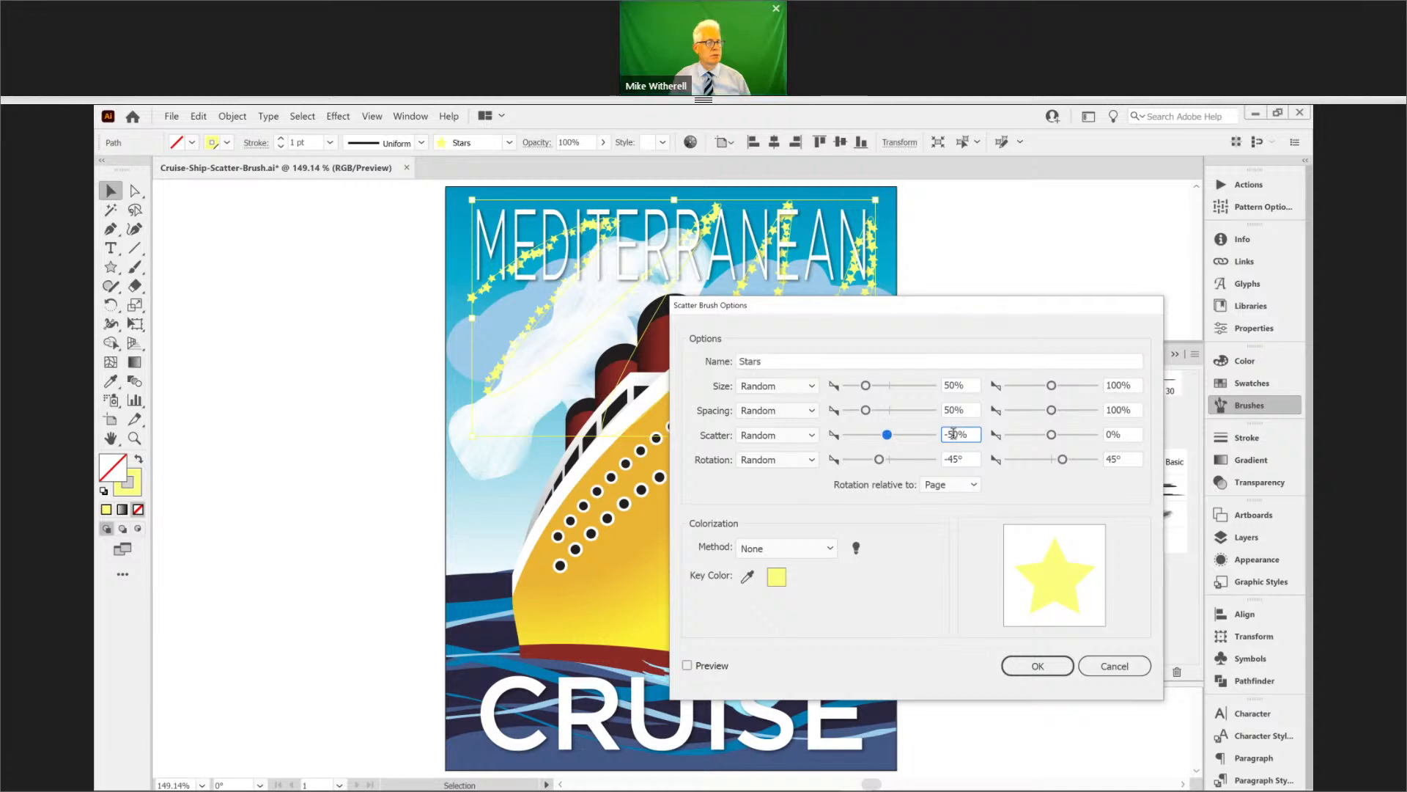
left_click_drag(953, 433, 938, 434)
key("BackSpace")
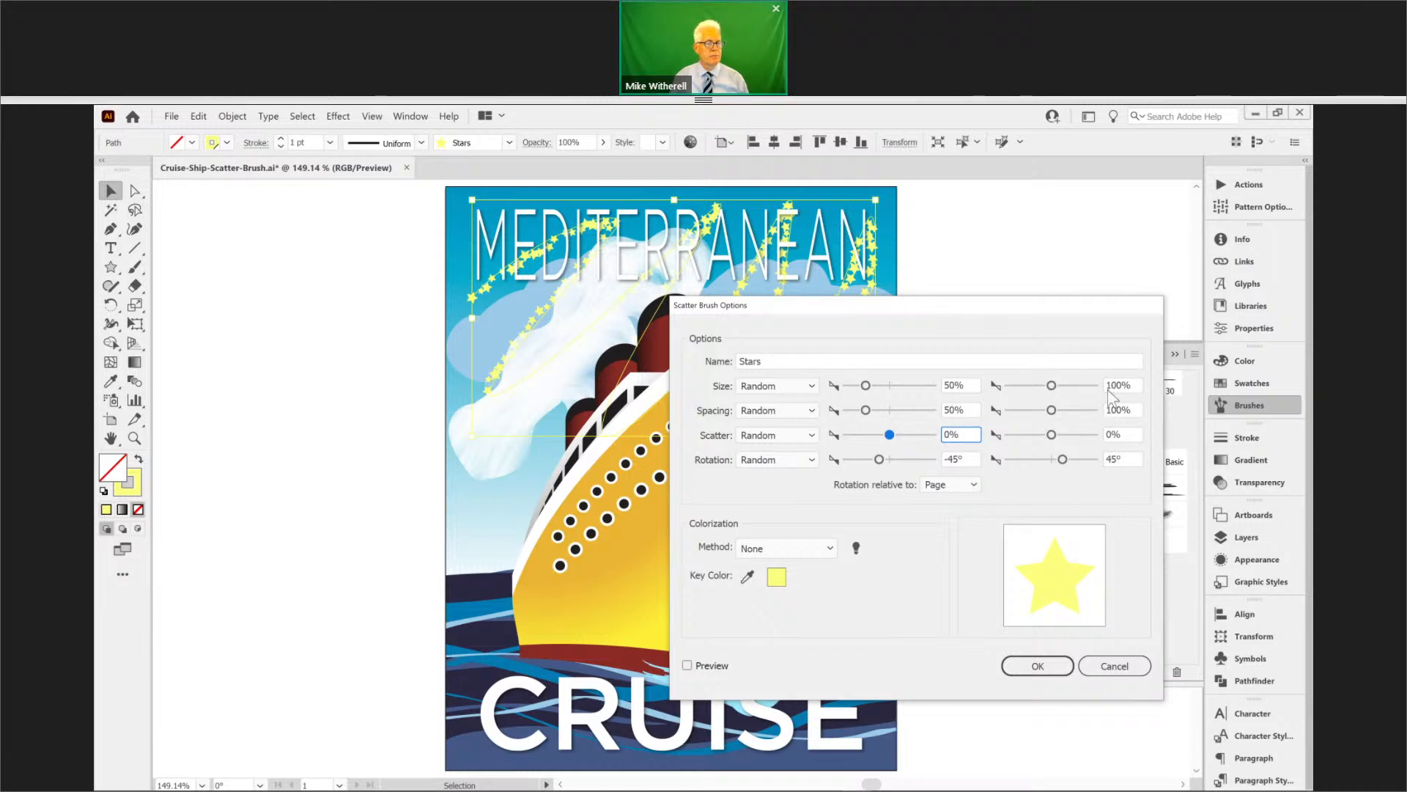
left_click(1107, 411)
type("2")
left_click(1064, 665)
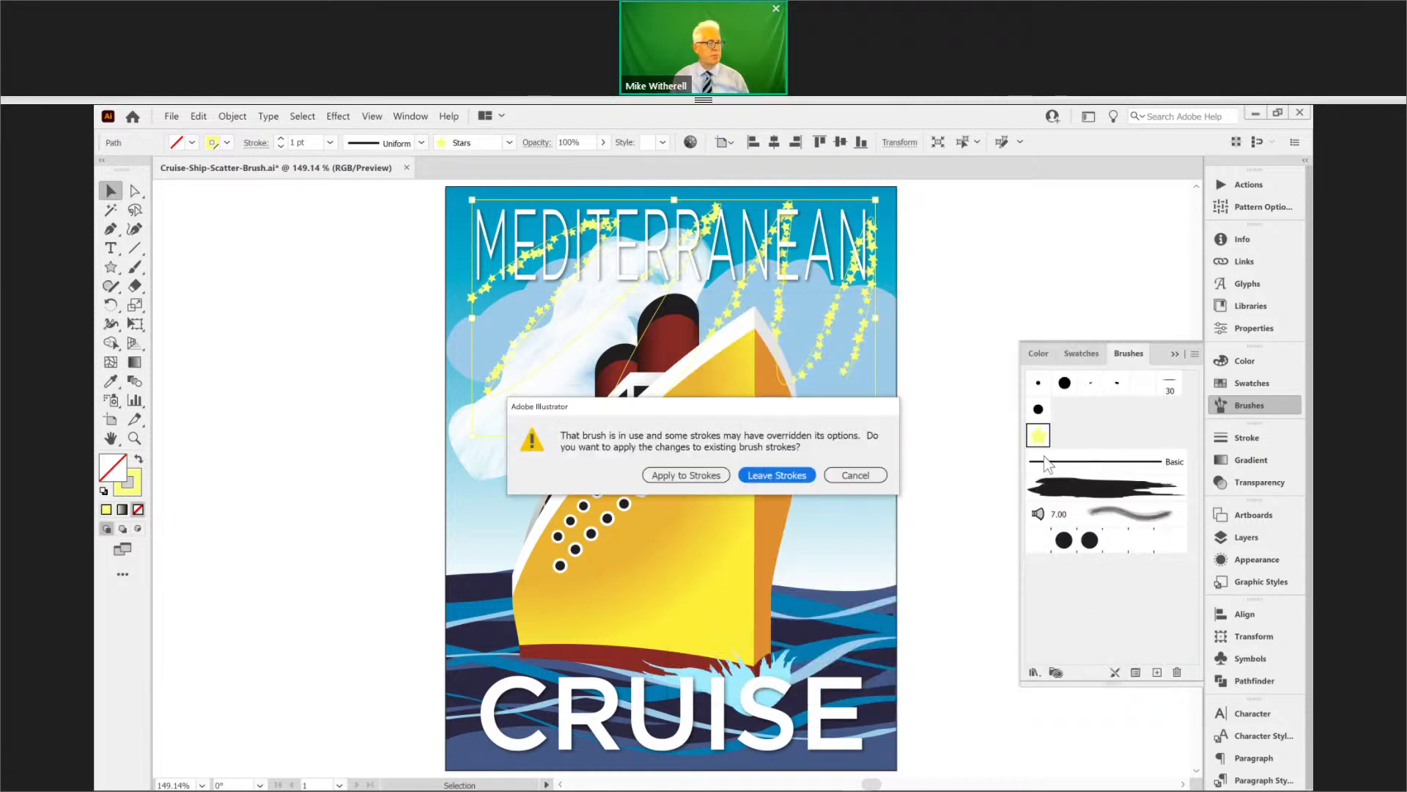
left_click(681, 474)
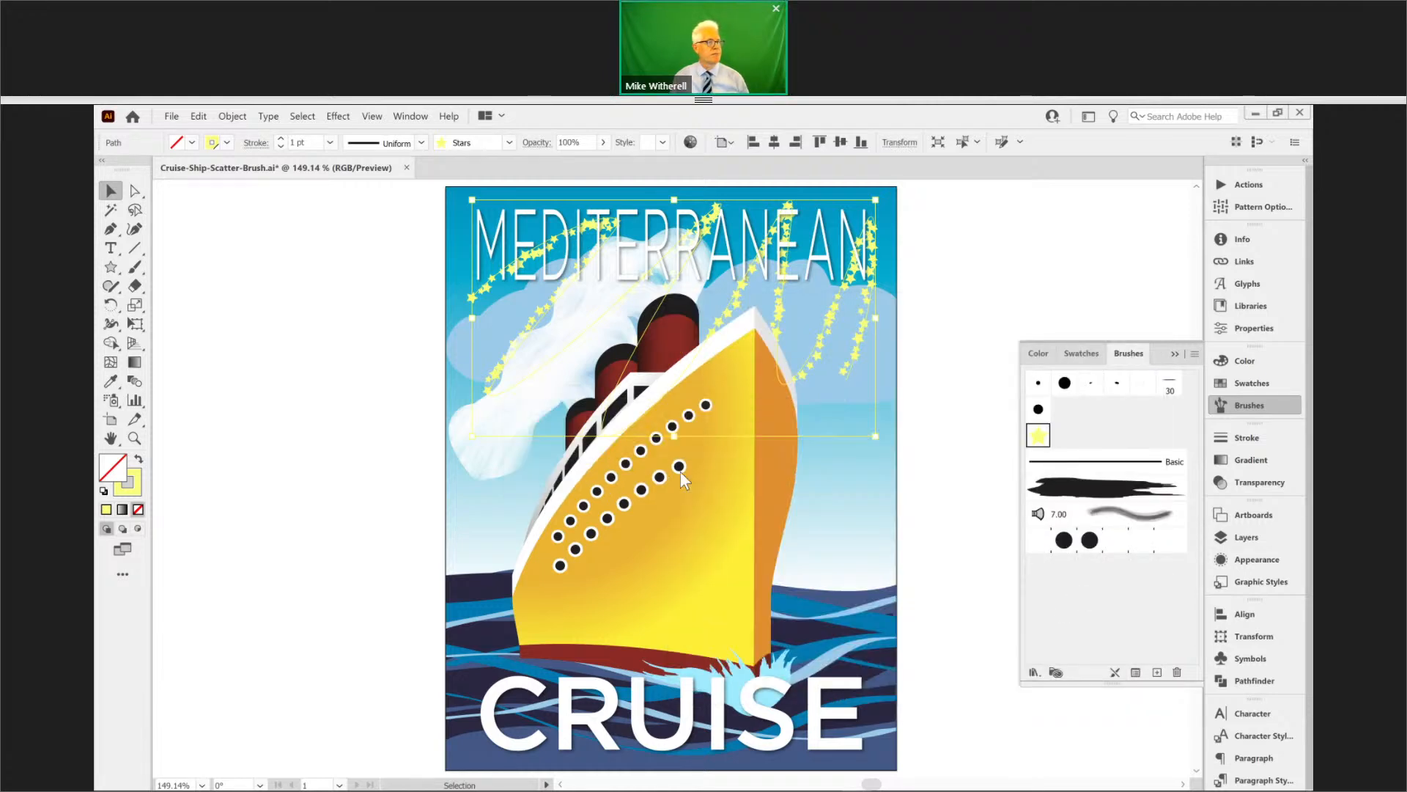
left_click(957, 366)
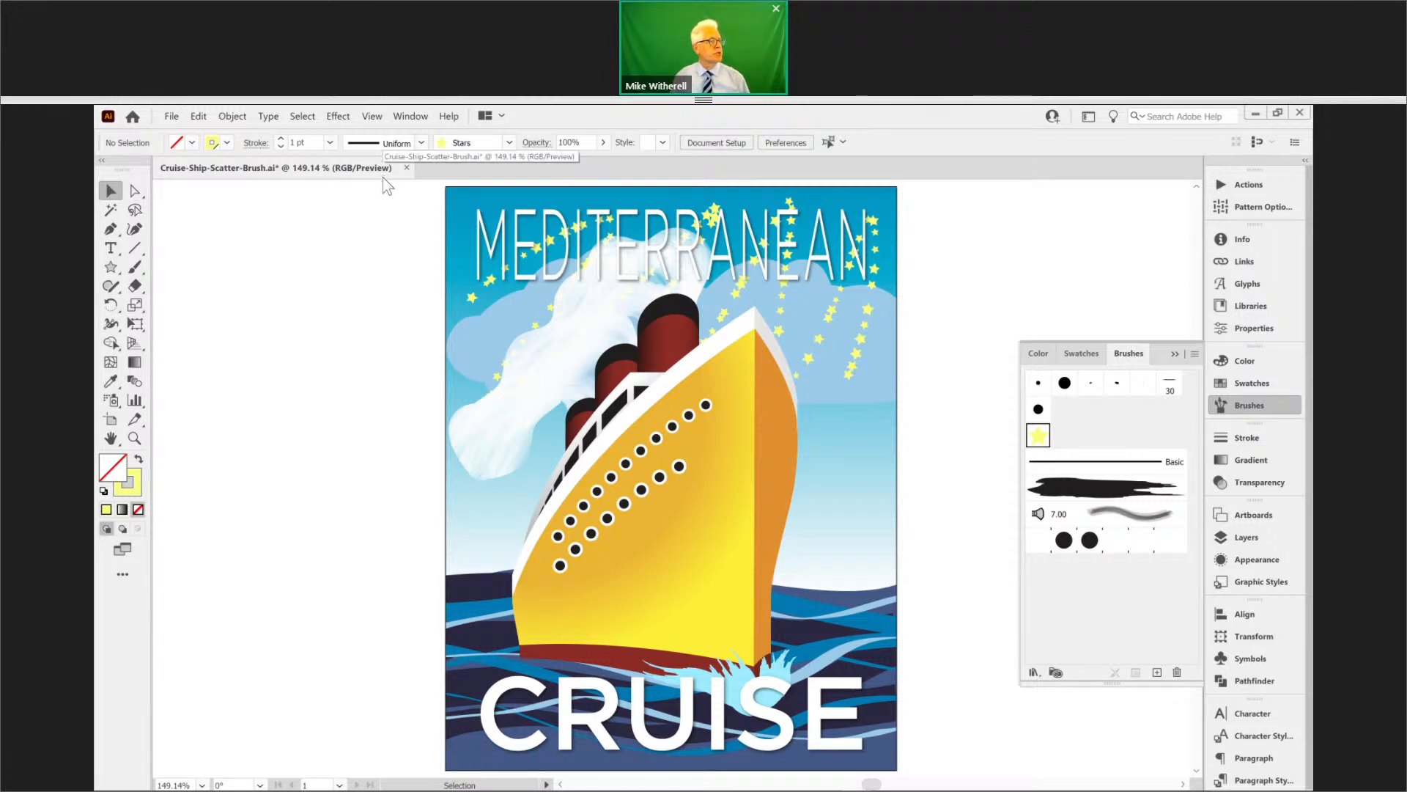
- Widen the Stars brush's random scatter range to about -548% to 837% and apply it to the existing strokes
double_click(1037, 440)
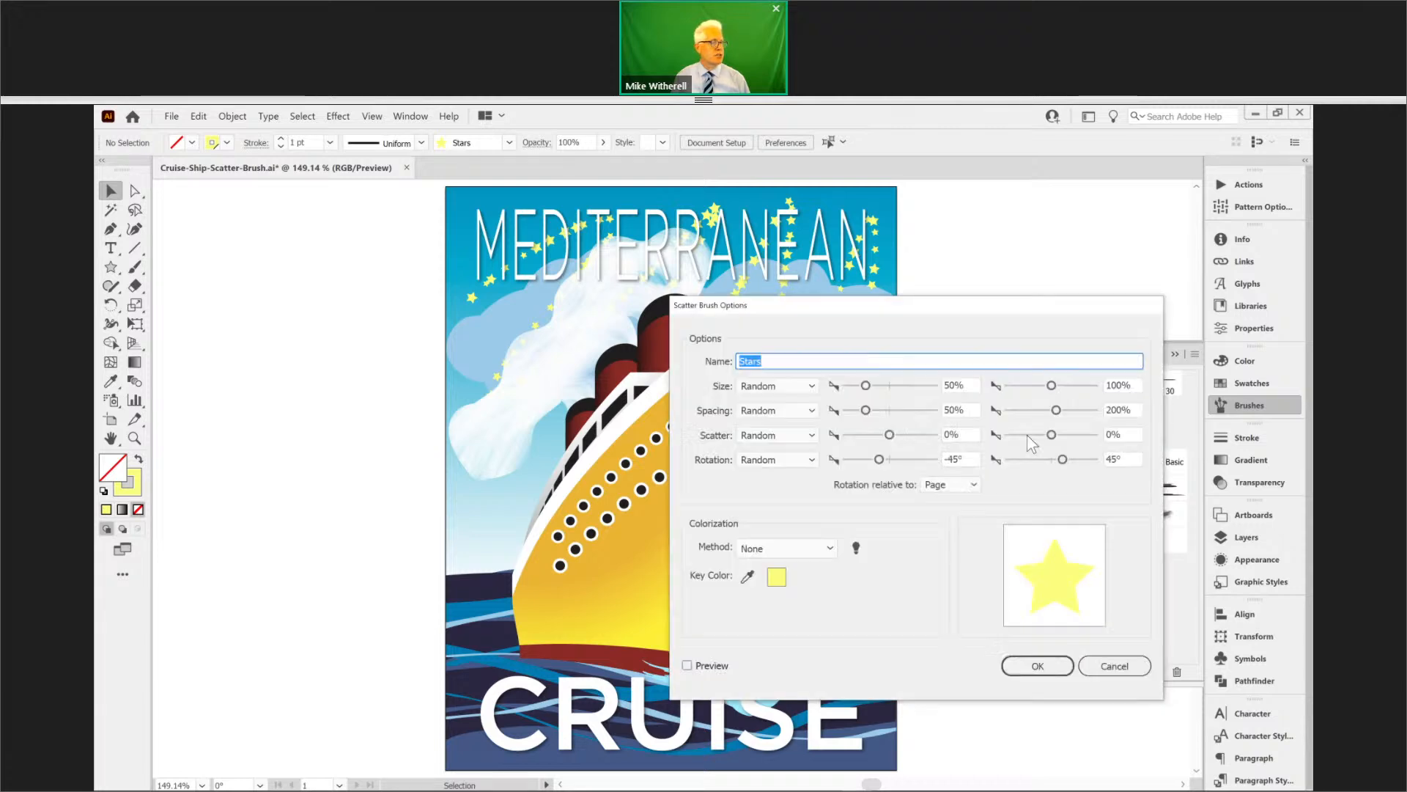
mouse_move(889, 435)
left_mouse_down()
mouse_move(849, 436)
mouse_move(865, 436)
left_mouse_up()
left_click_drag(1053, 435, 1087, 434)
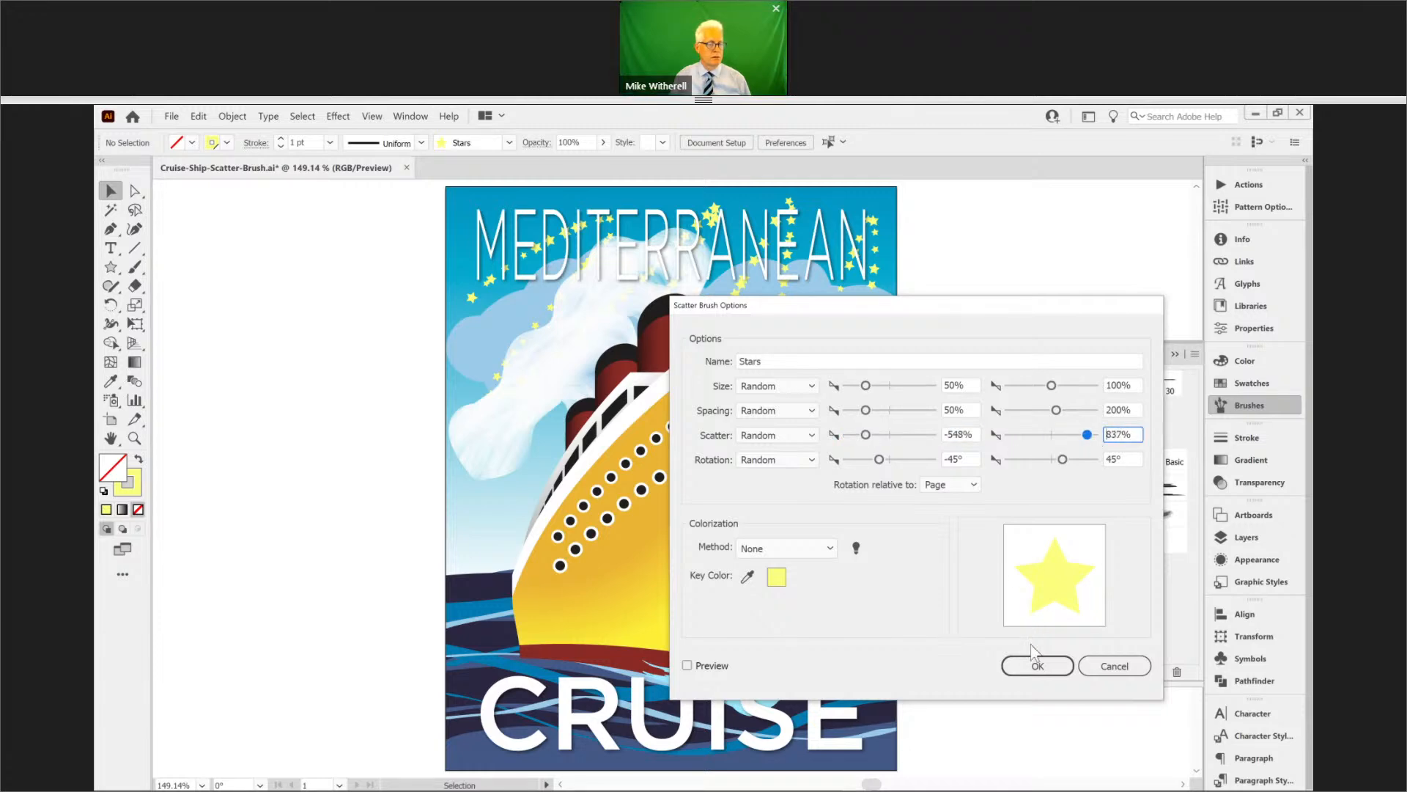
left_click(1038, 665)
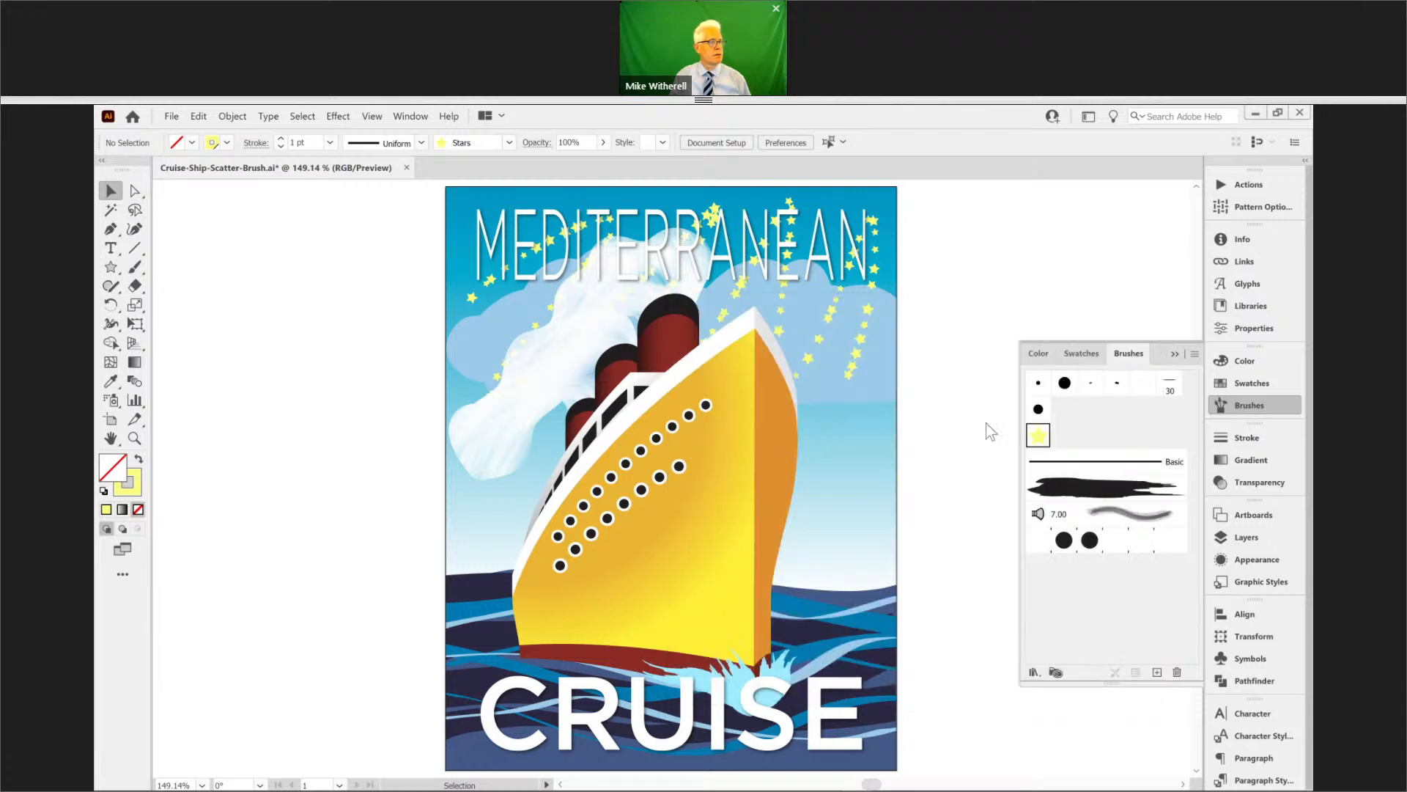
left_click(680, 478)
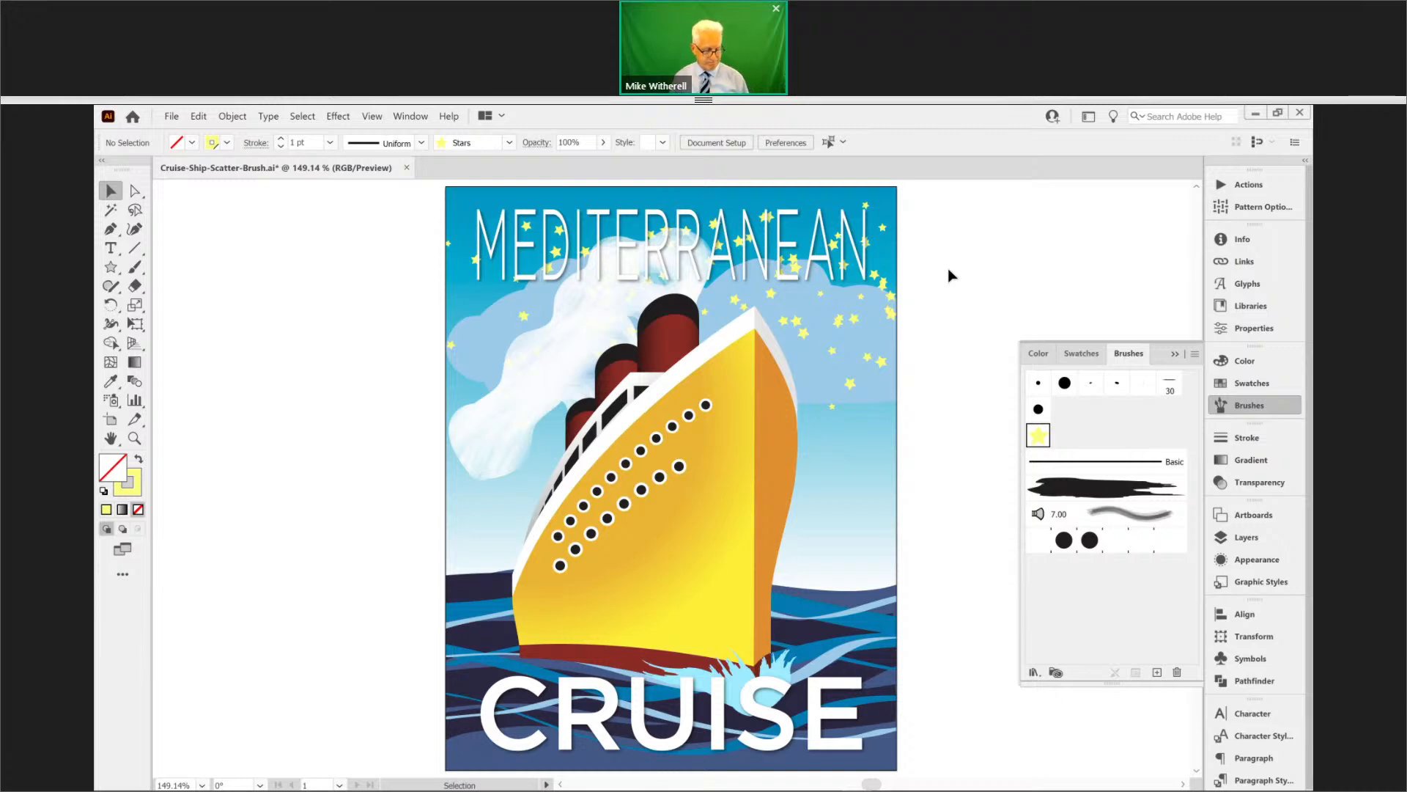
key("ctrl")
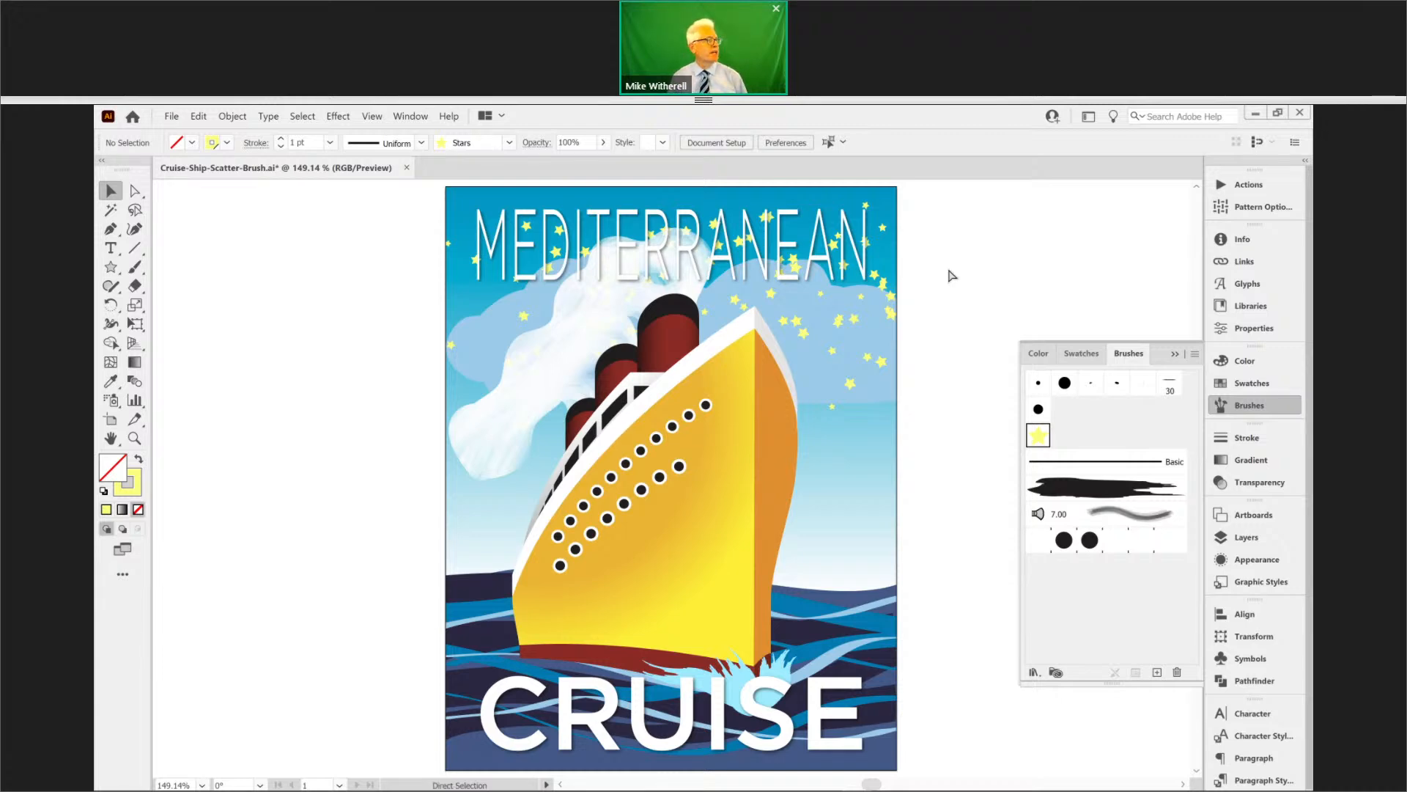
- Close the cruise ship poster and open 01-Extrude-Revolve-Rotate.ai, accepting its color settings warning
left_click(407, 167)
left_click(846, 472)
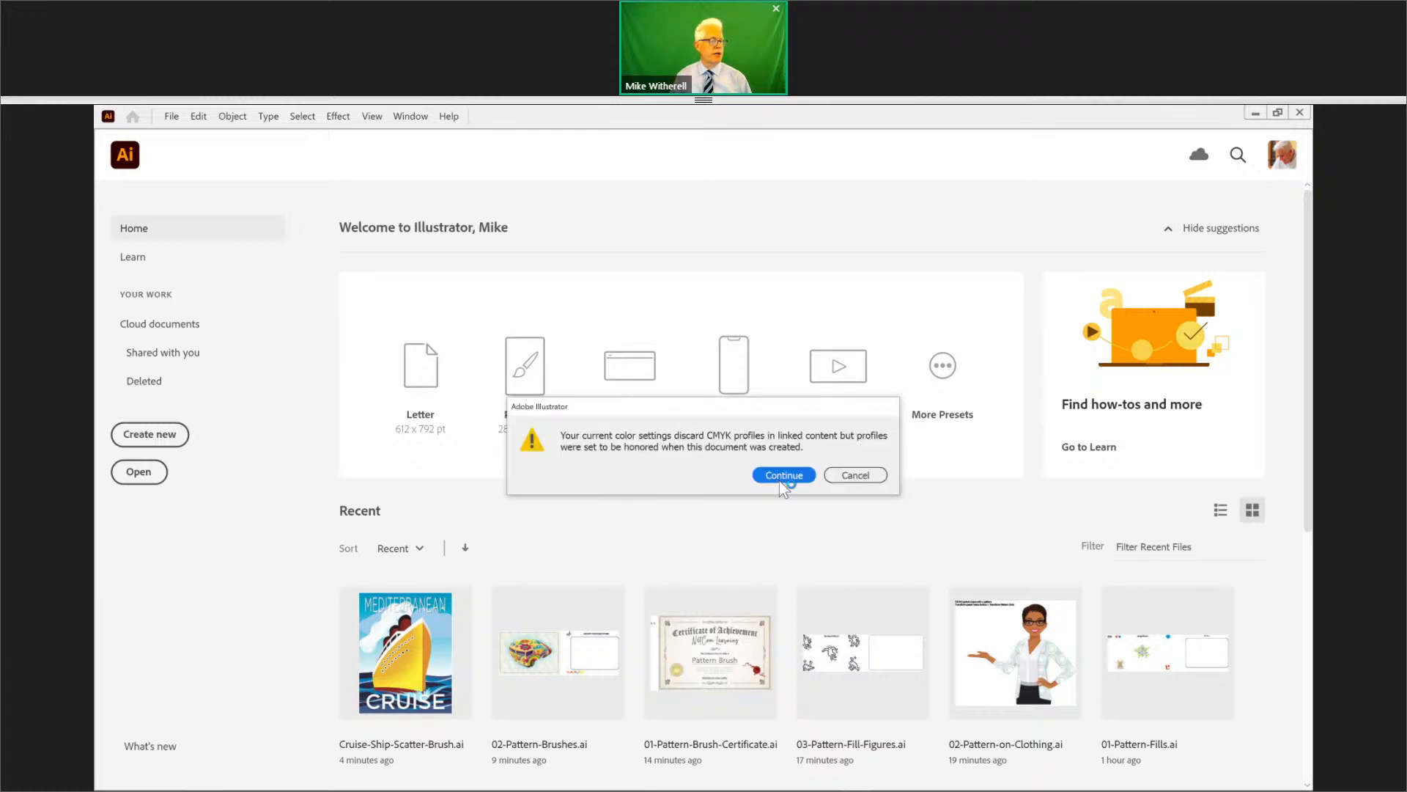
left_click(782, 477)
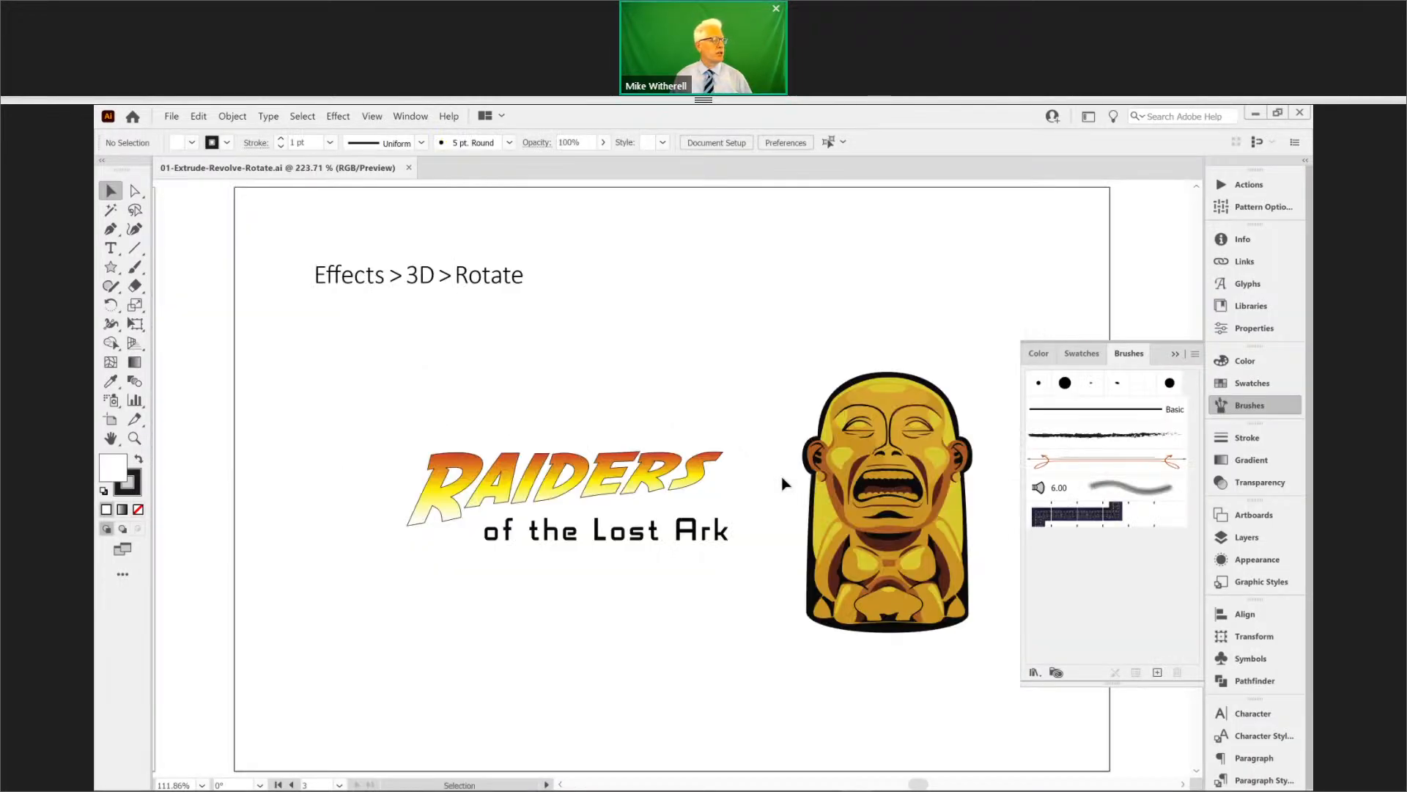
- Select the RAIDERS lettering and preview a 3D Rotate effect on it in the Off-Axis Front position
left_click(628, 482)
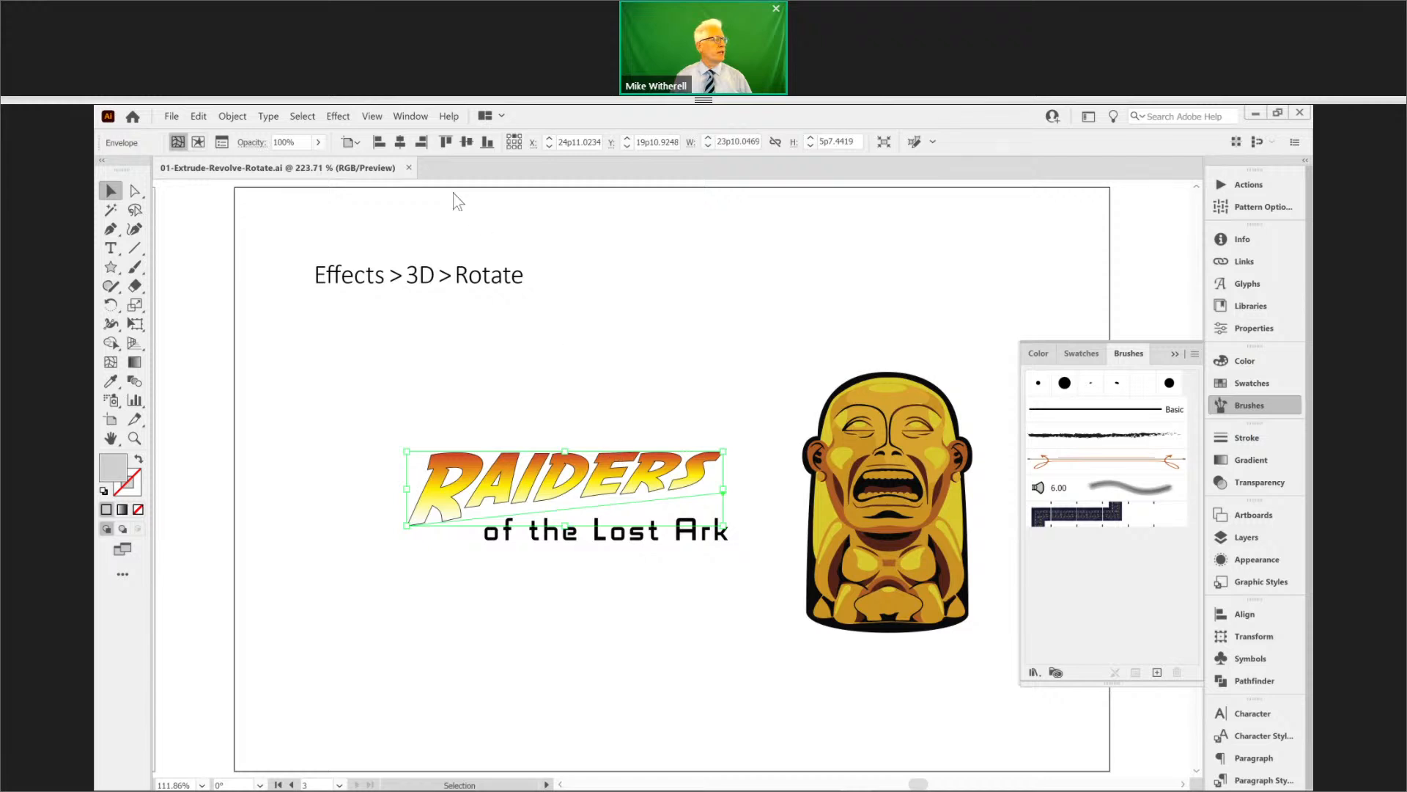
left_click(335, 118)
mouse_move(440, 189)
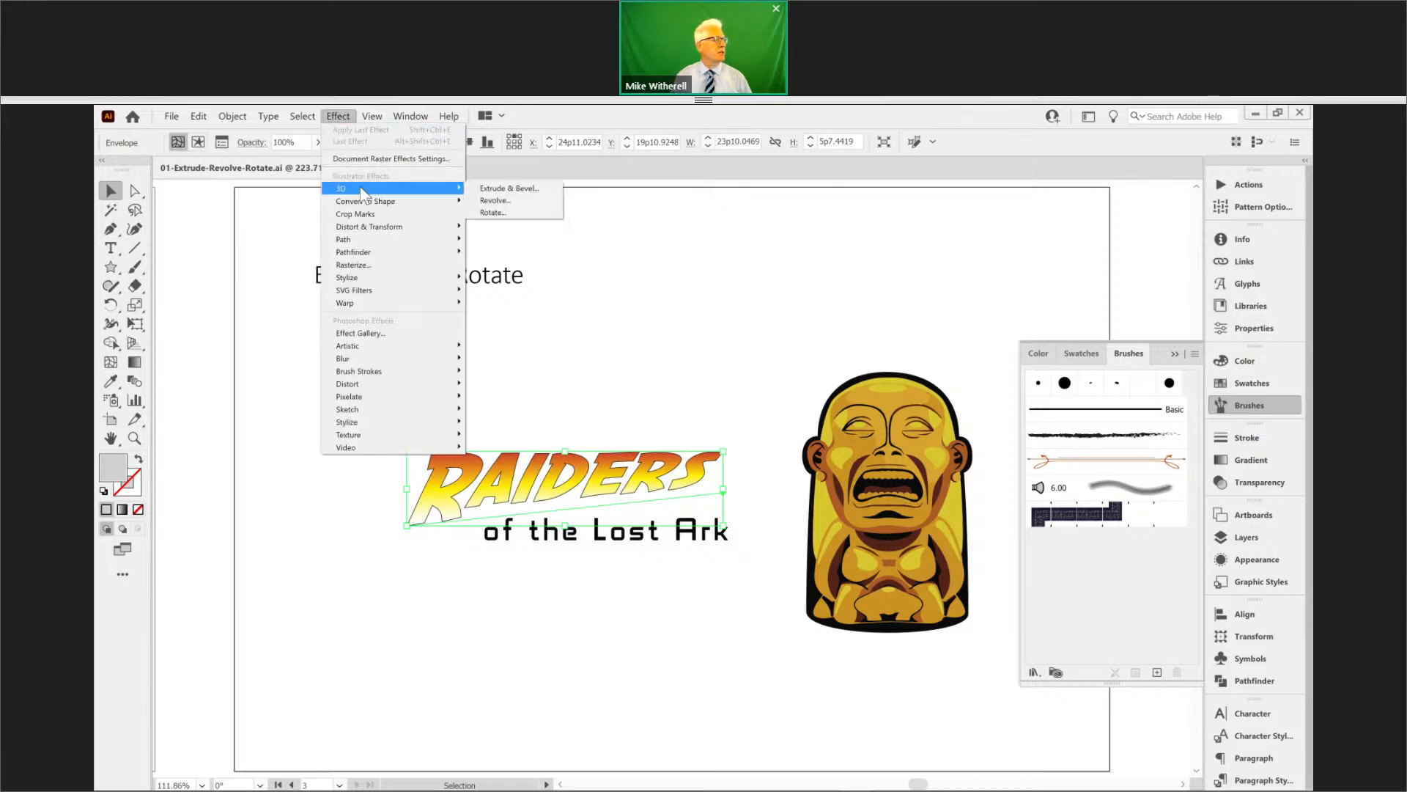
left_click(490, 213)
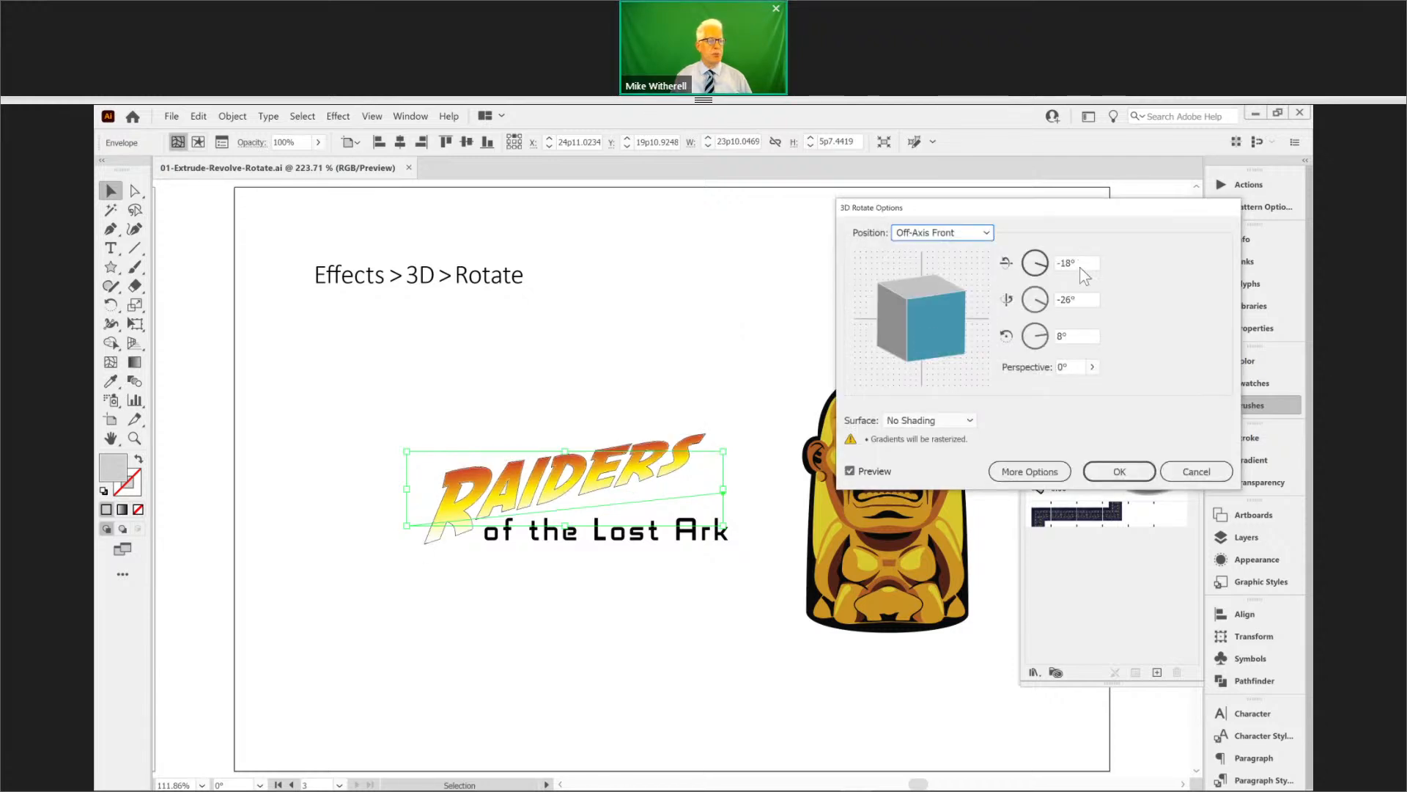
- Try Y-axis rotations between -25° and -70° and back to -30° on the RAIDERS lettering, and cancel the 3D Rotate effect
left_click(1075, 297)
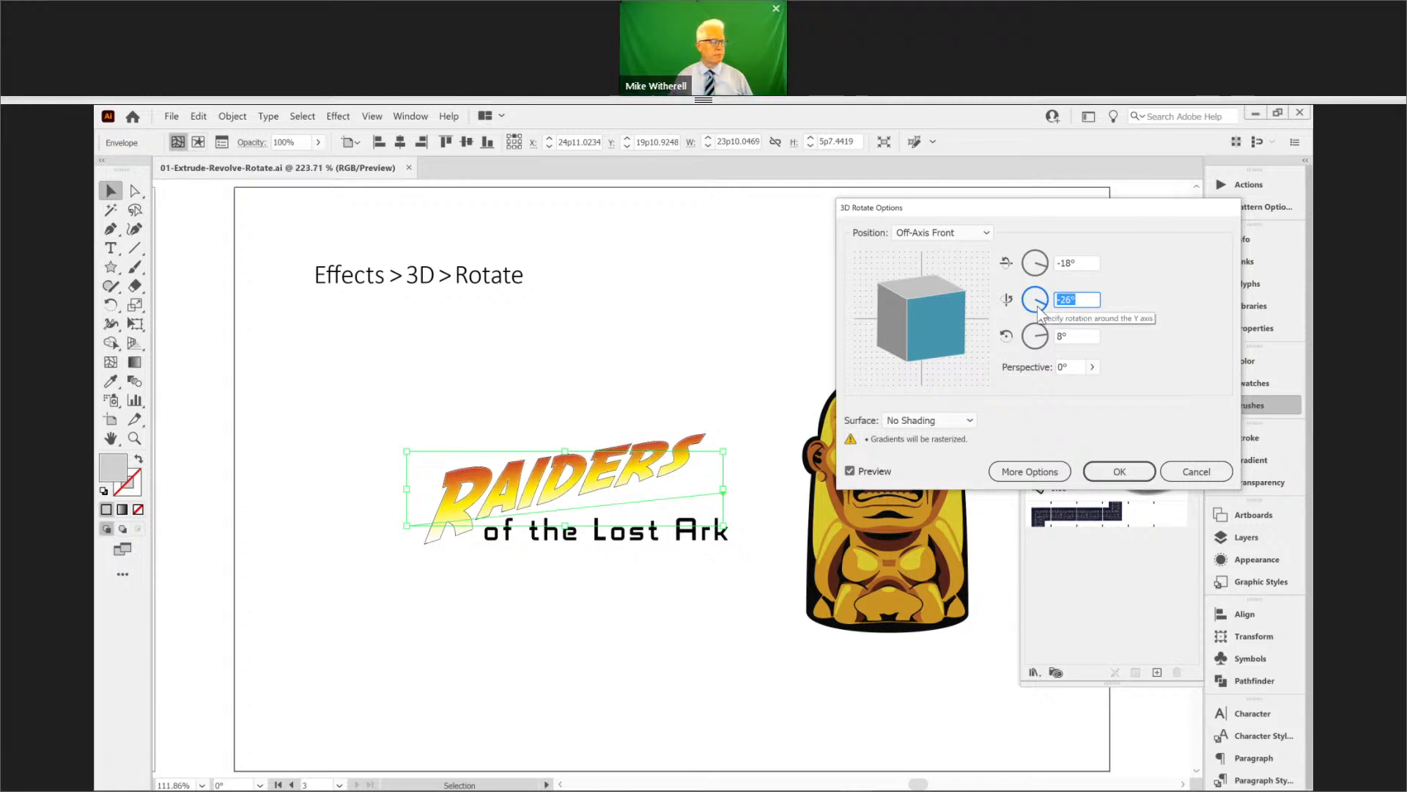
key("Up")
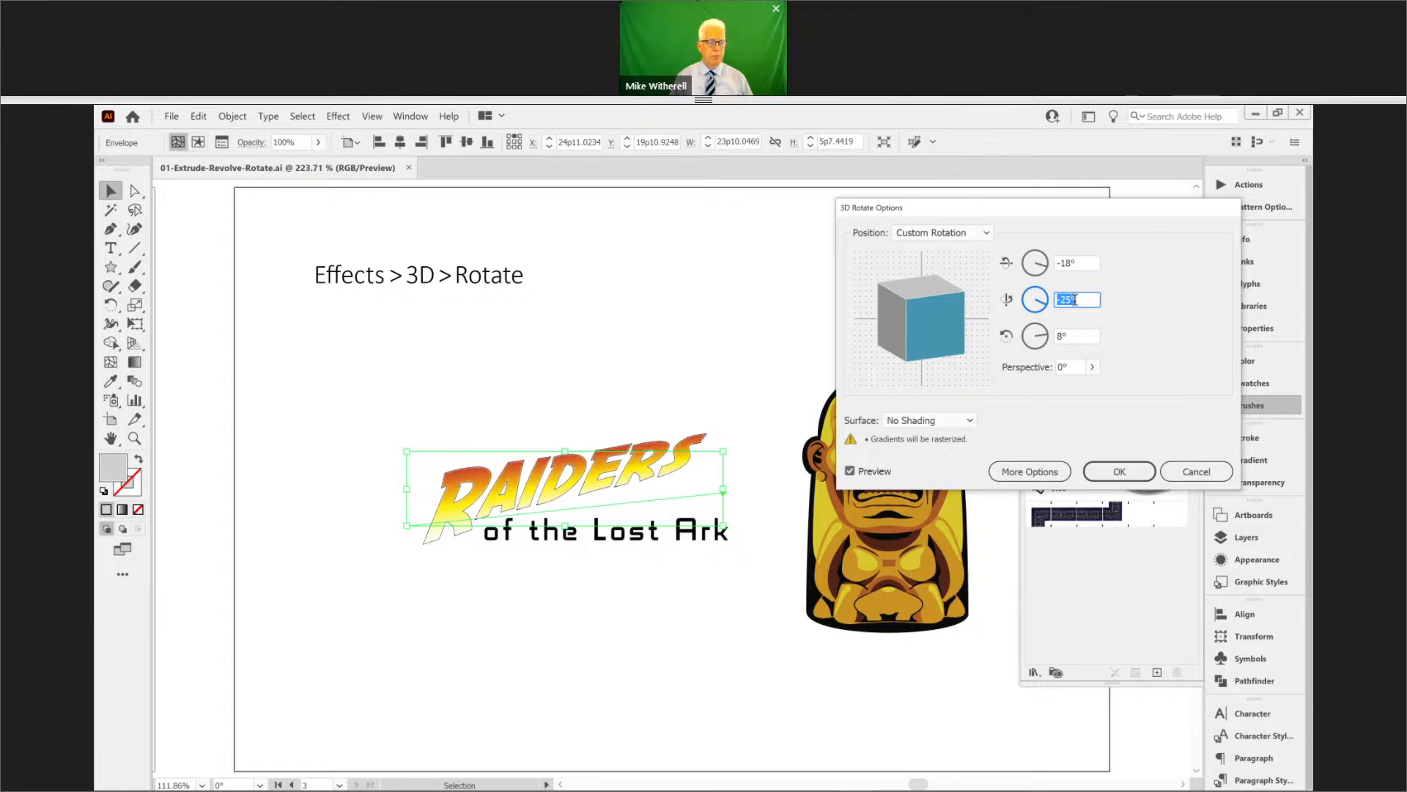
key("shift+Down")
key("shift+Down")
key("shift+Down")
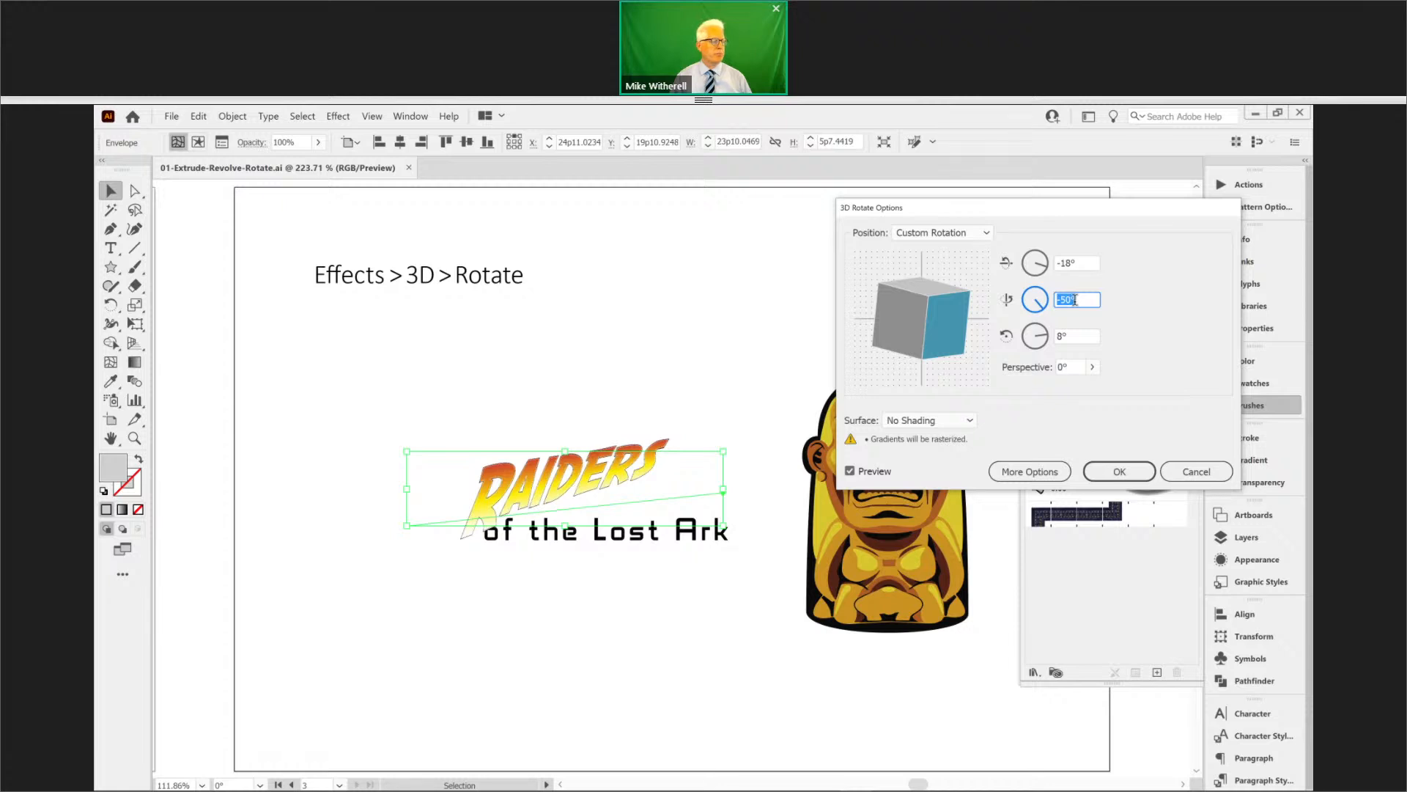
key("shift+Down")
key("shift+Down")
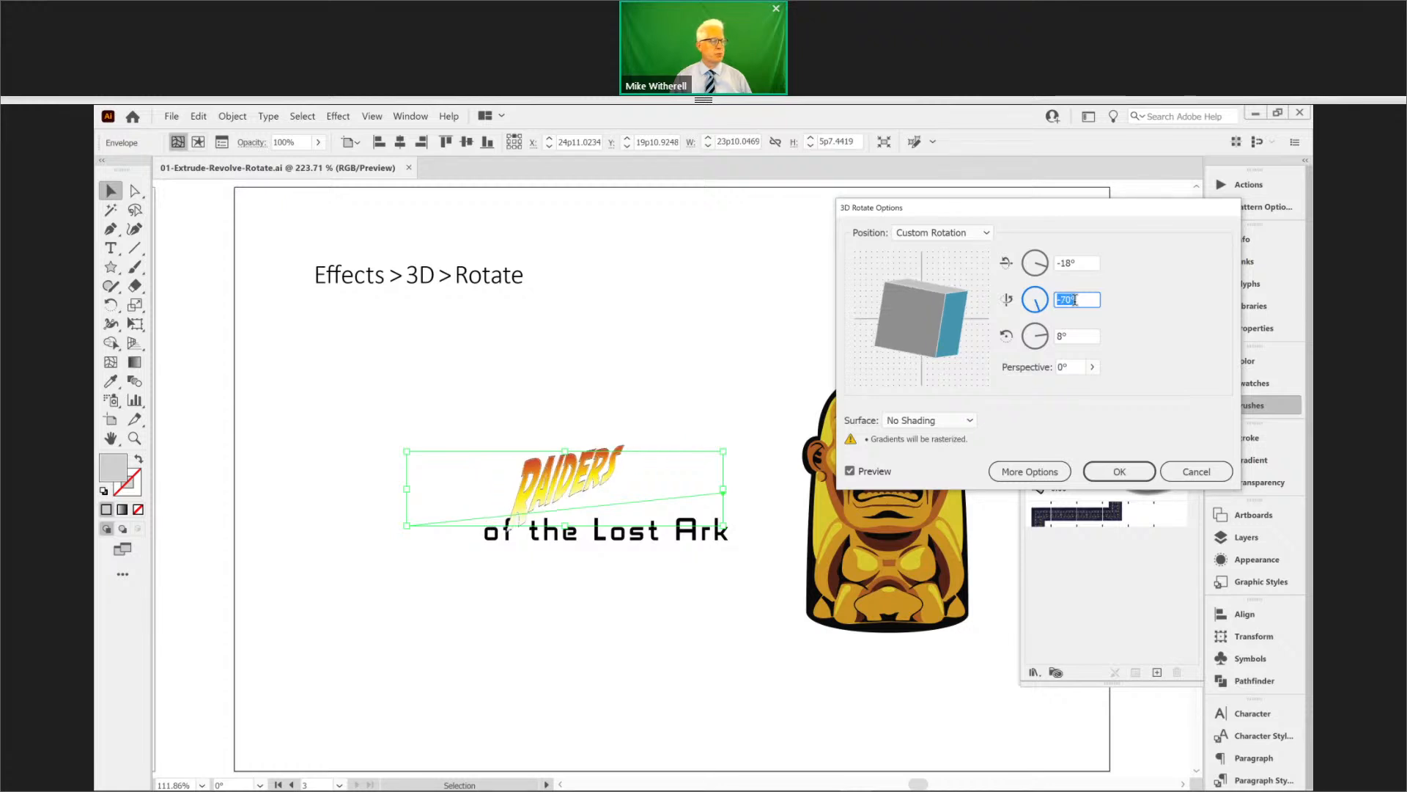
key("shift+Up")
key("shift+Up")
key("shift+Up")
key("shift+Up")
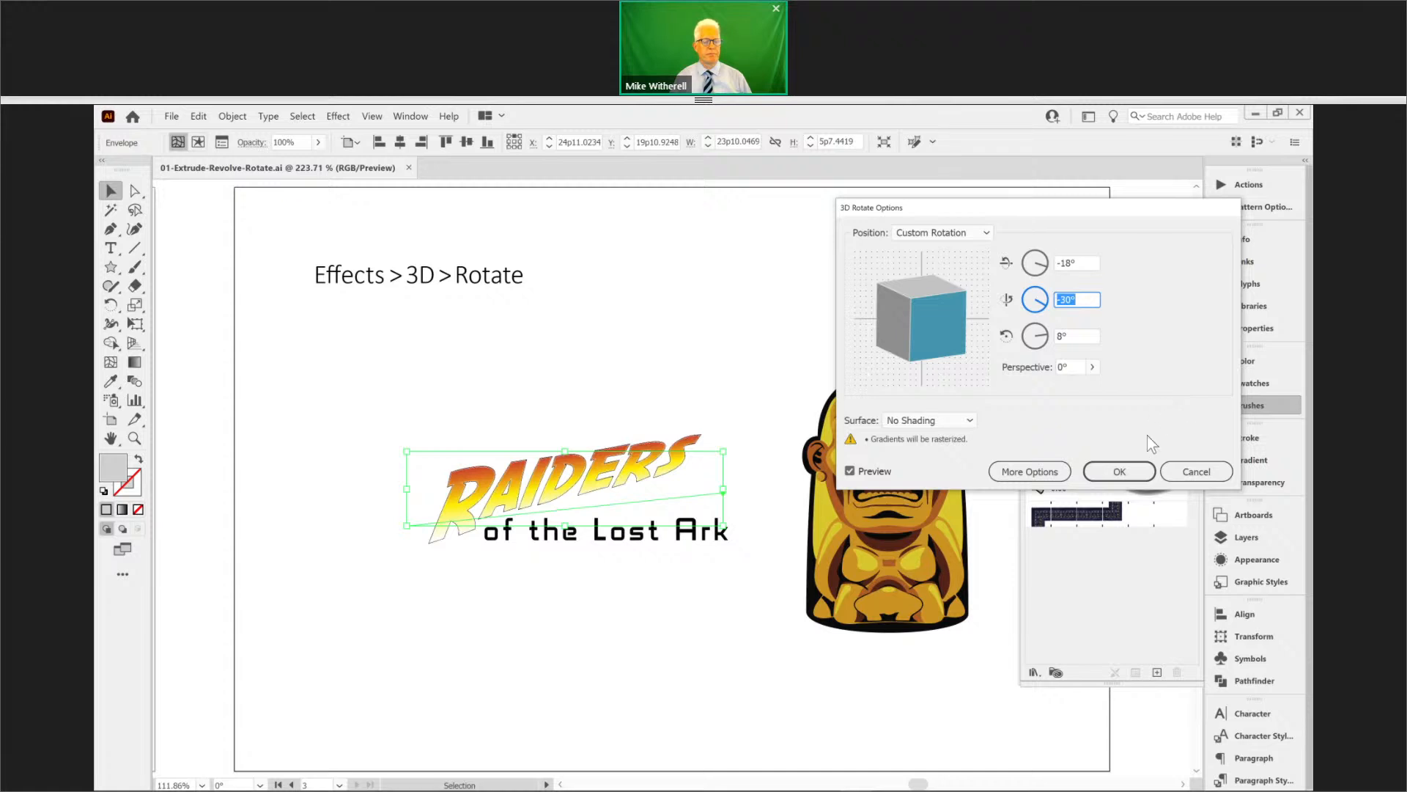
left_click(1196, 471)
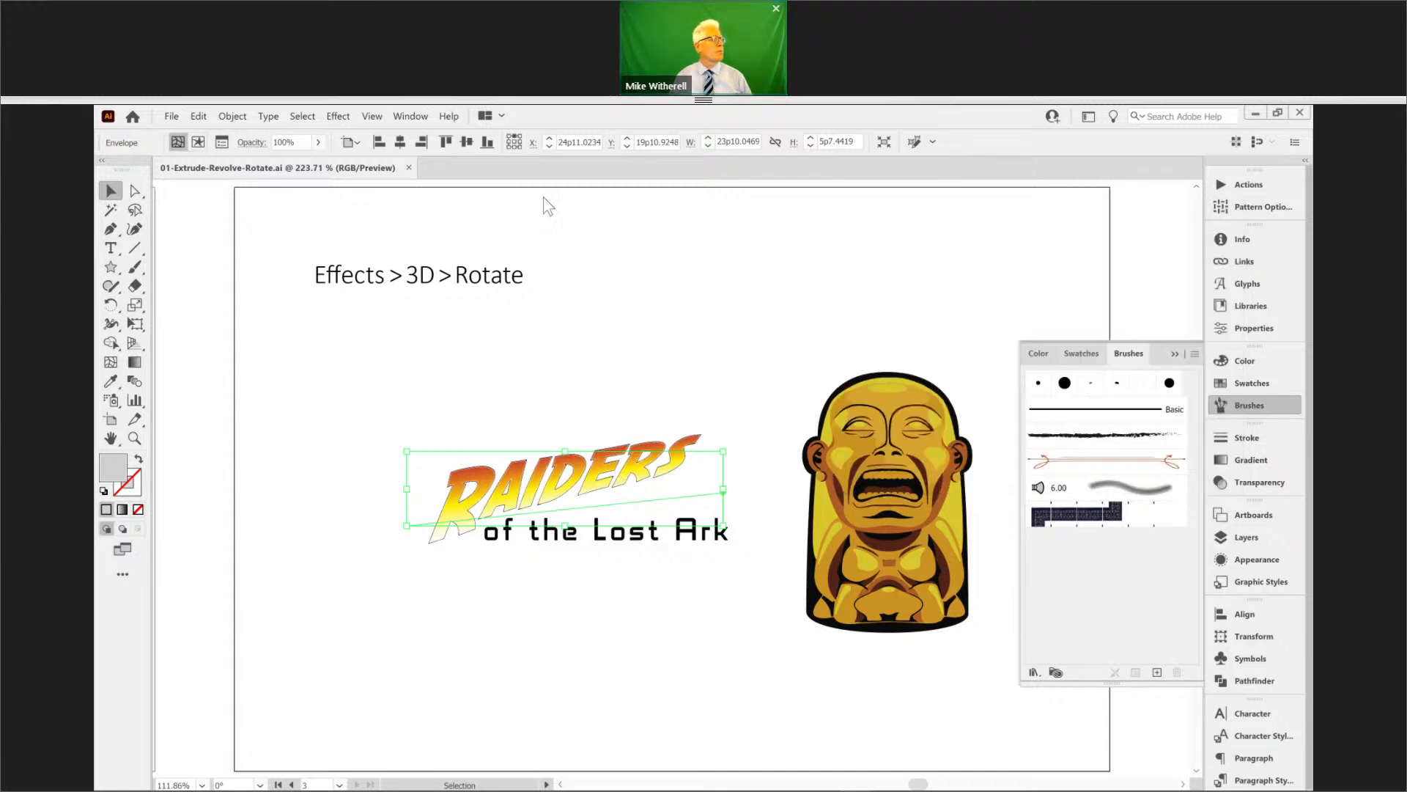
- Preview 3D Extrude & Bevel on the RAIDERS lettering in the Off-Axis Front position with an extrude depth of 30 pt
left_click(372, 117)
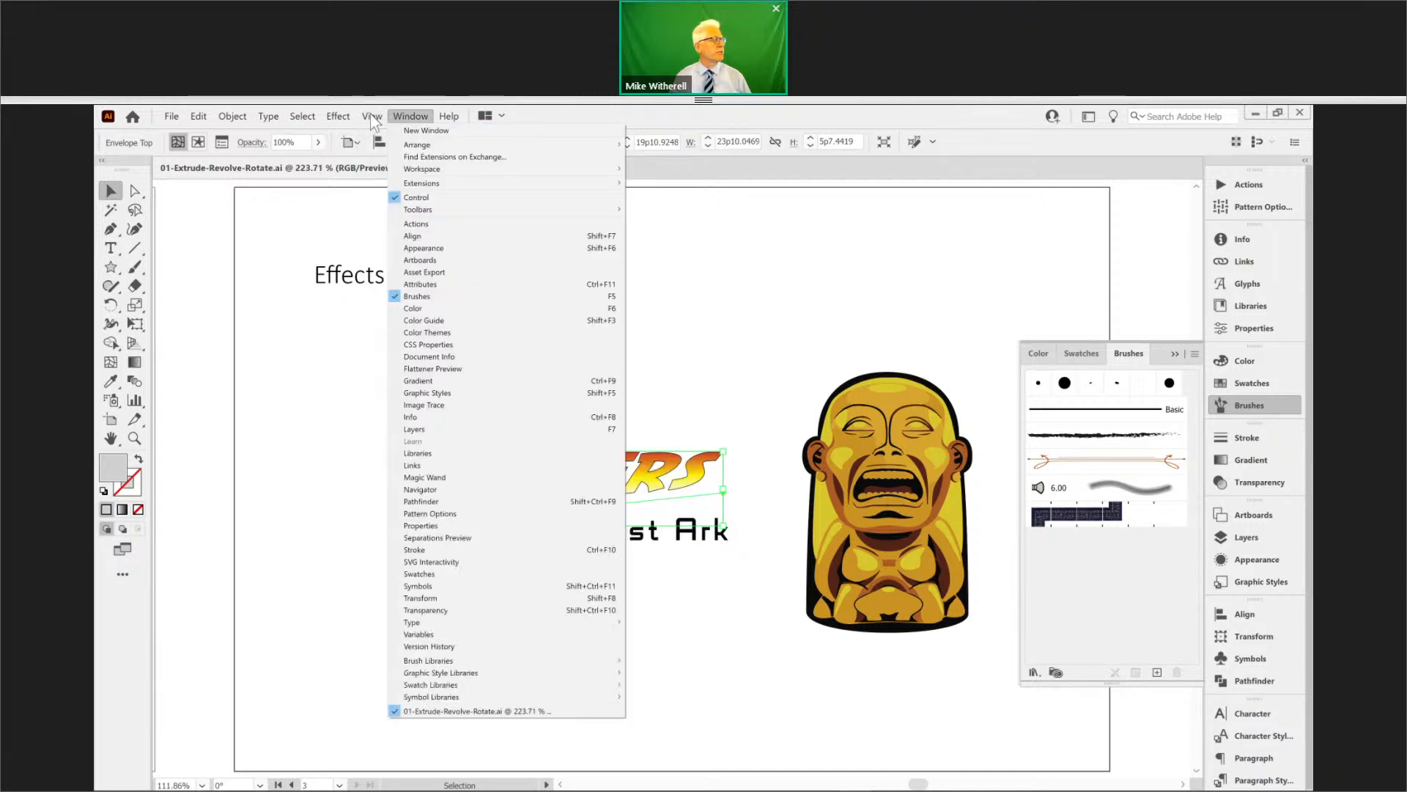
mouse_move(338, 116)
mouse_move(425, 189)
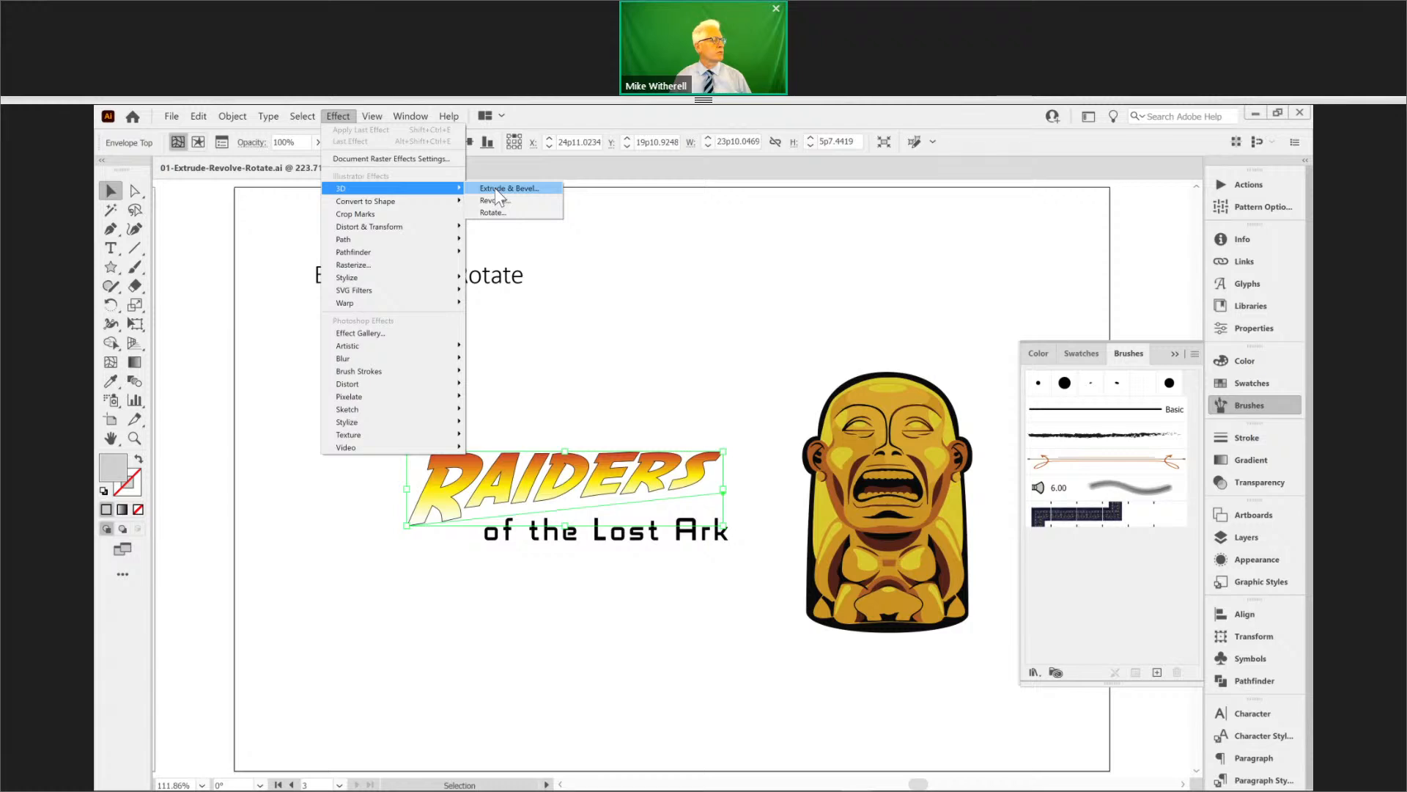
left_click(495, 187)
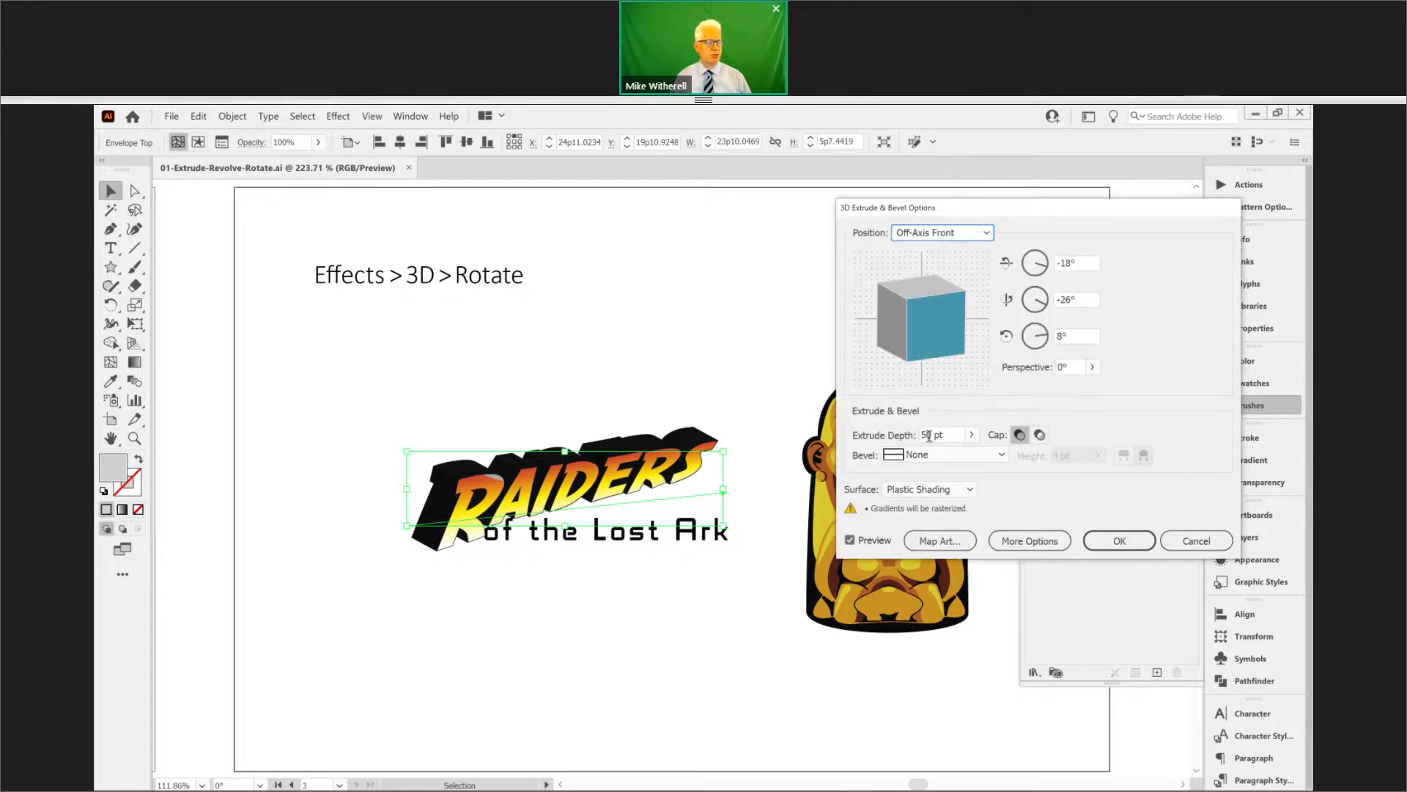
left_click_drag(927, 435, 910, 440)
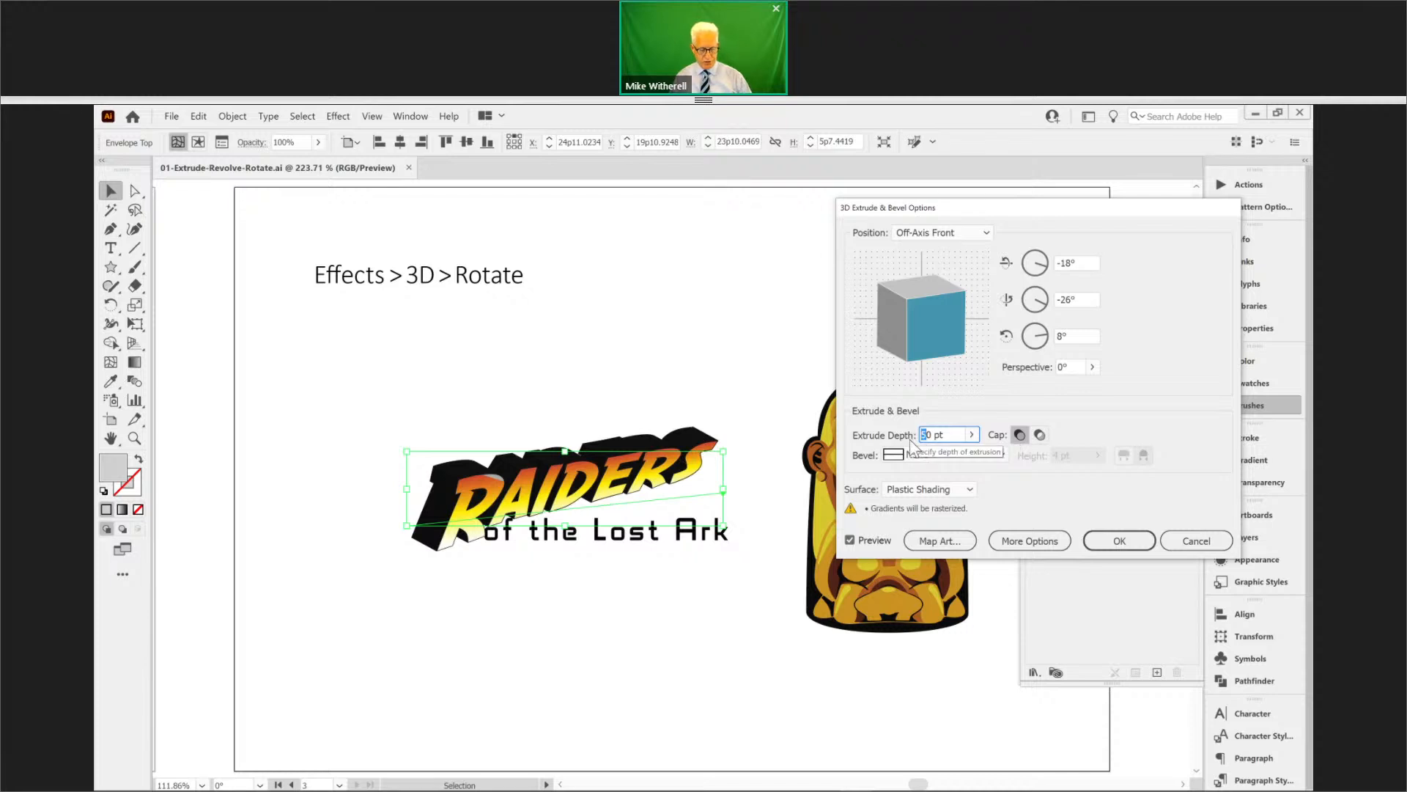
type("3")
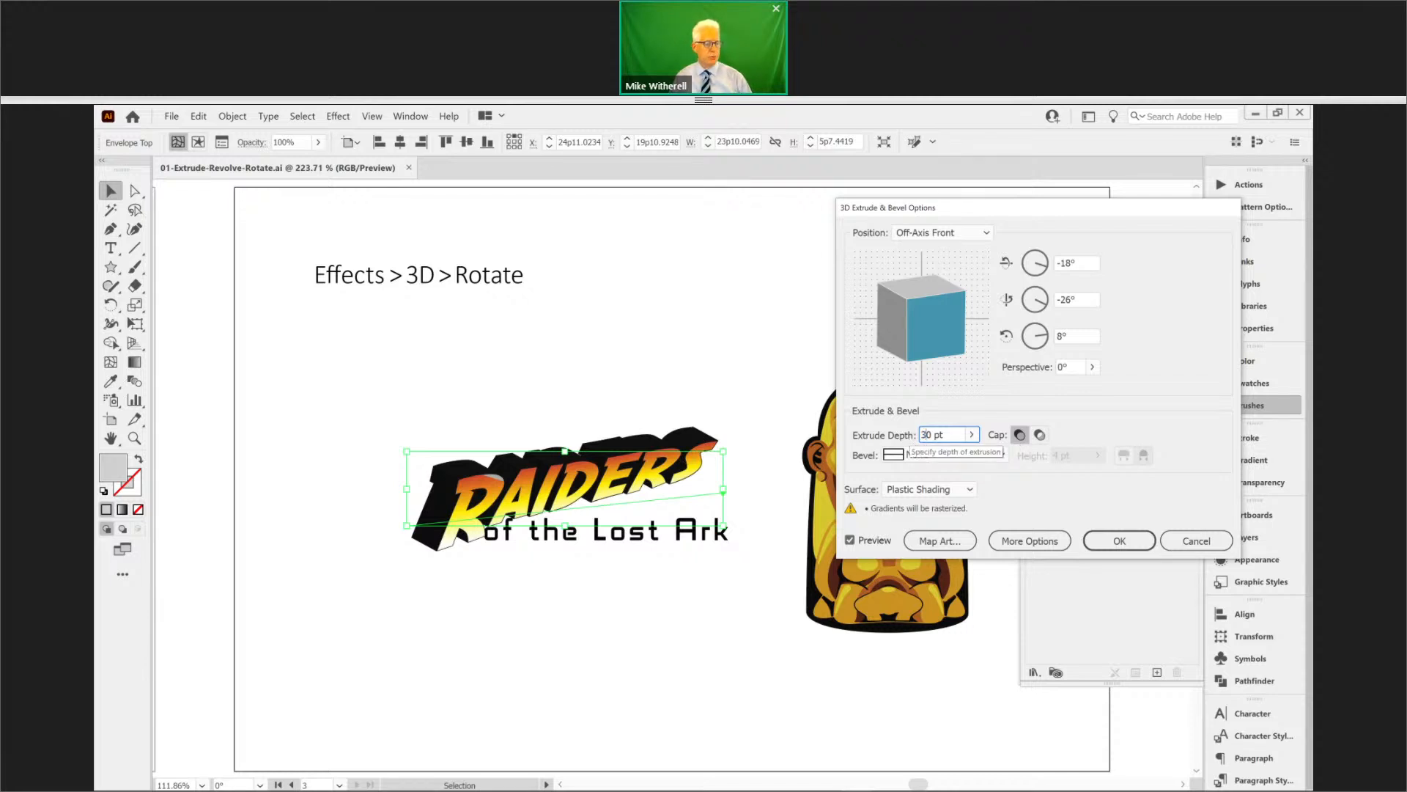
key("Tab")
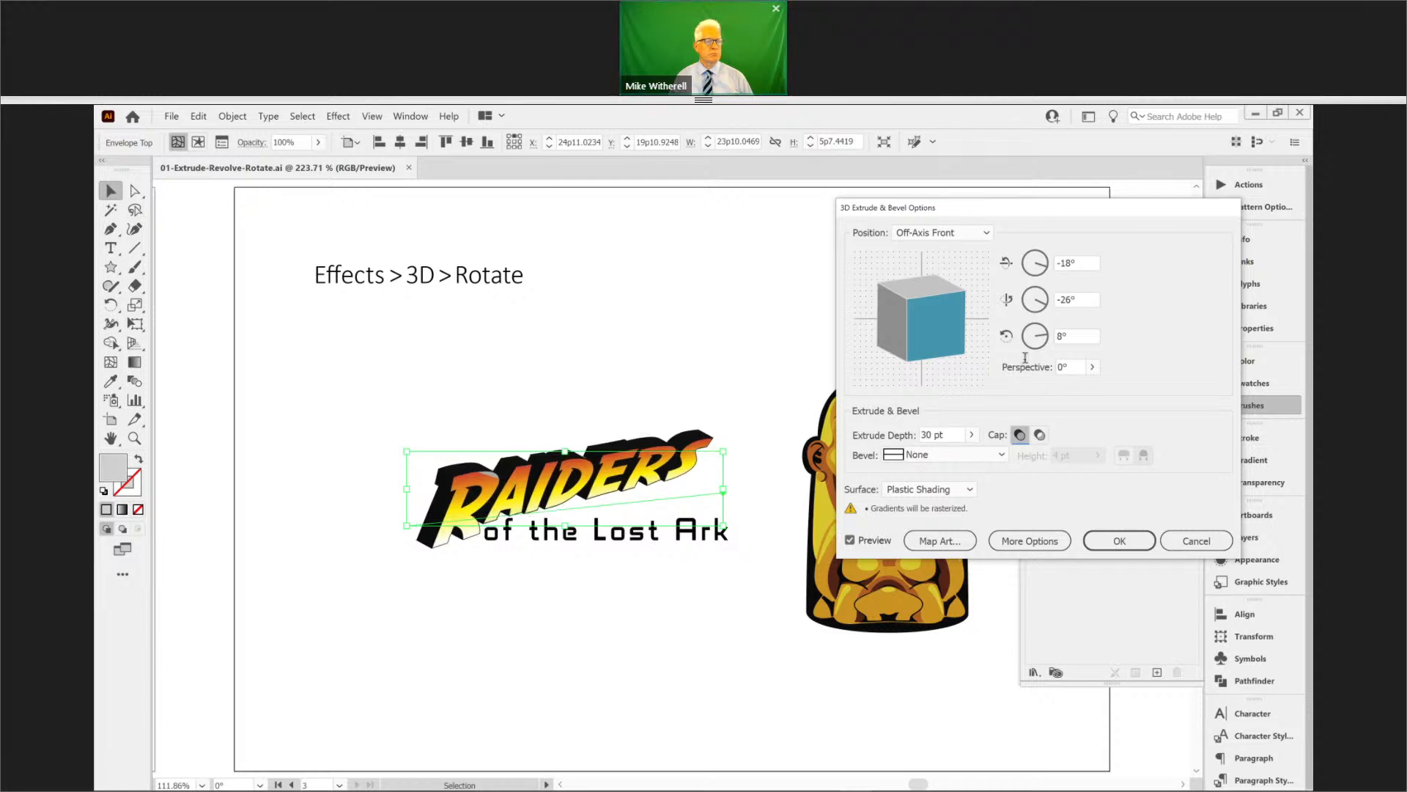
- Set the Y-axis rotation of the RAIDERS lettering's extrusion to 0°, stepping through -20° and -10°
double_click(1075, 299)
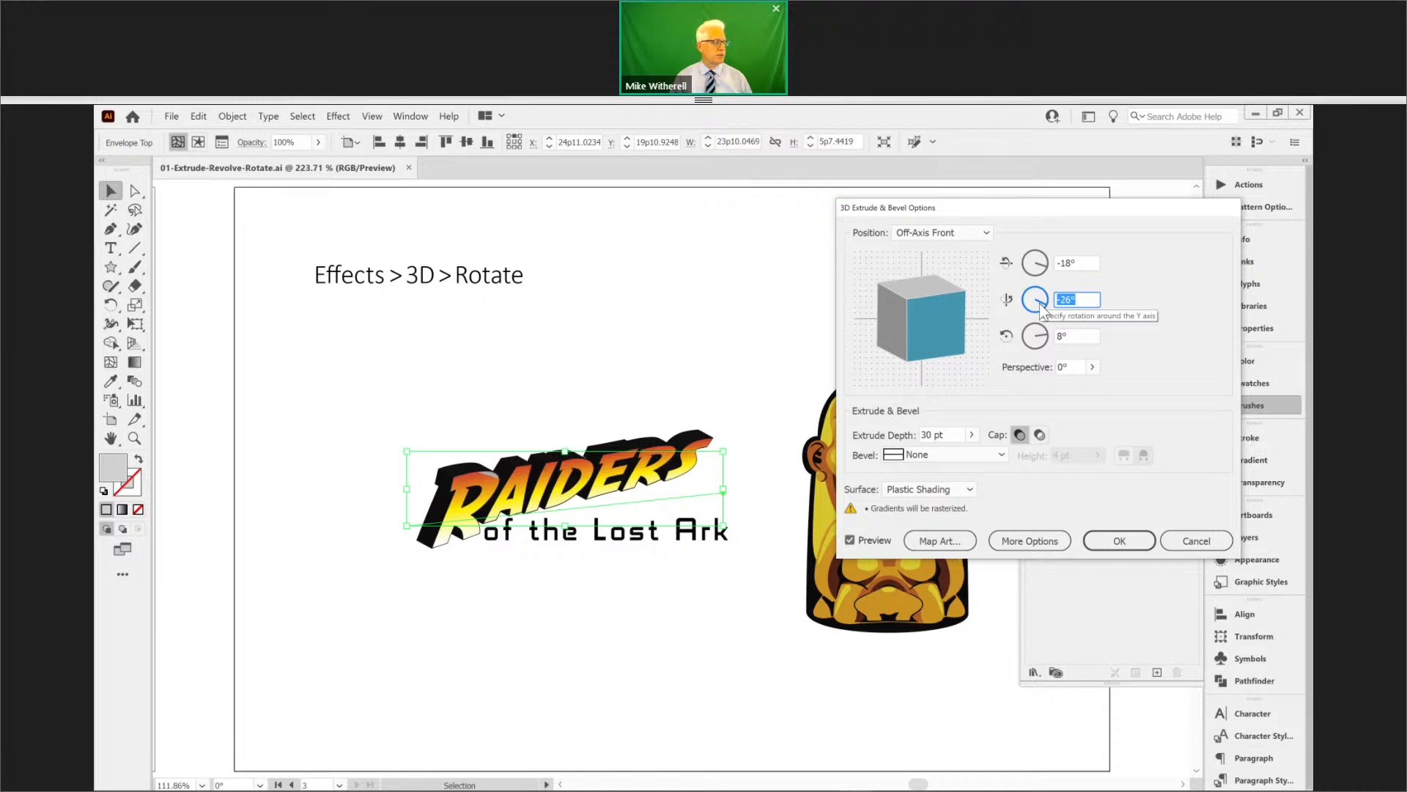
key("shift+Up")
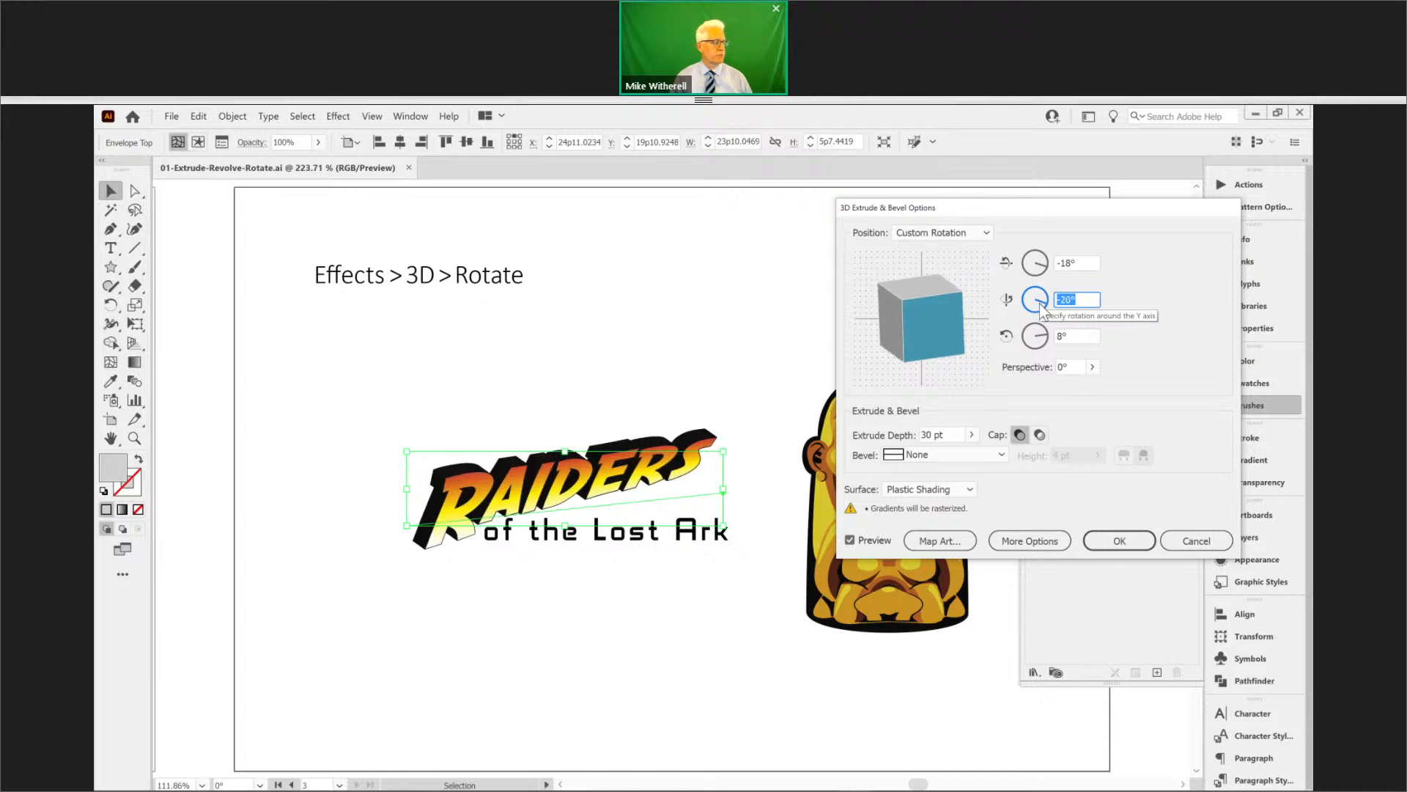
key("shift+Up")
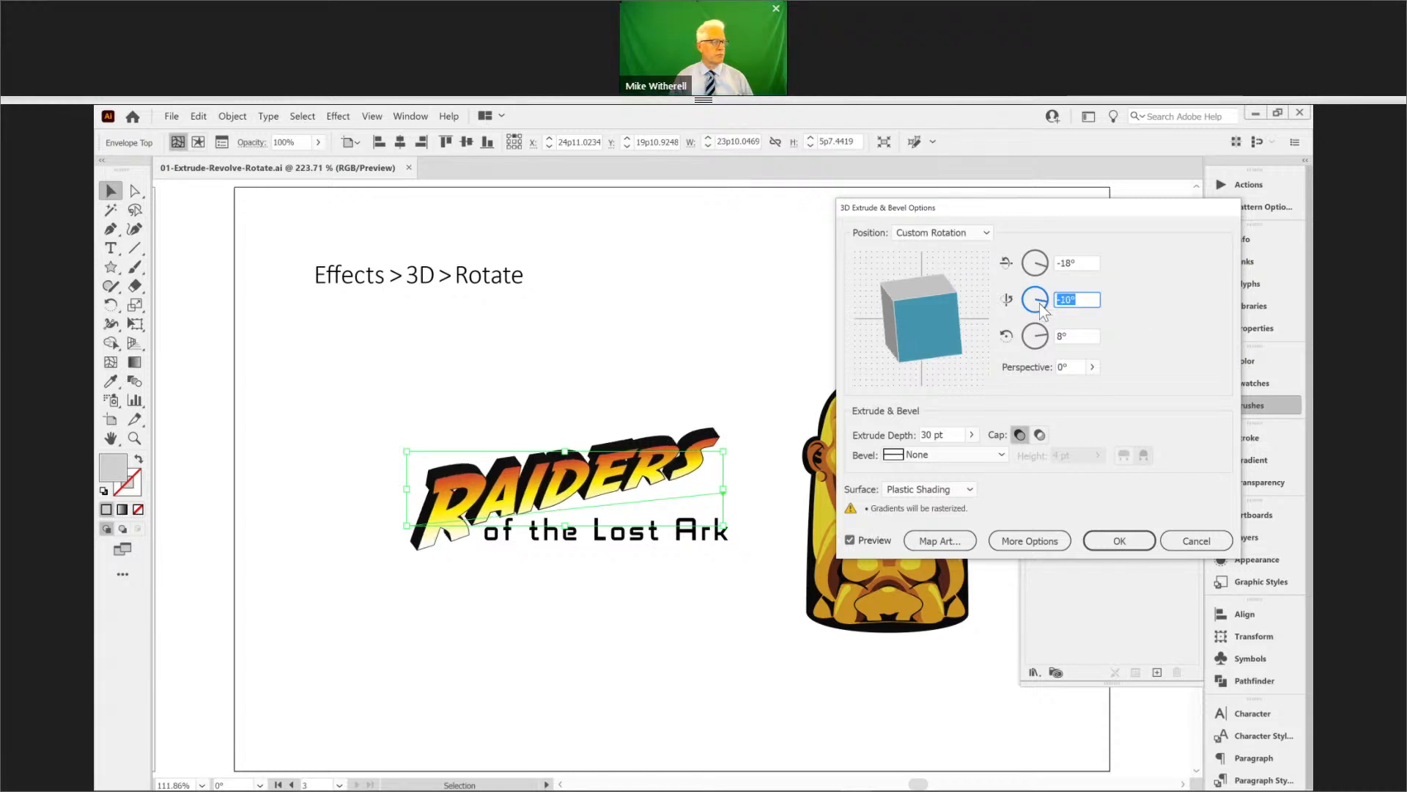
key("shift+Up")
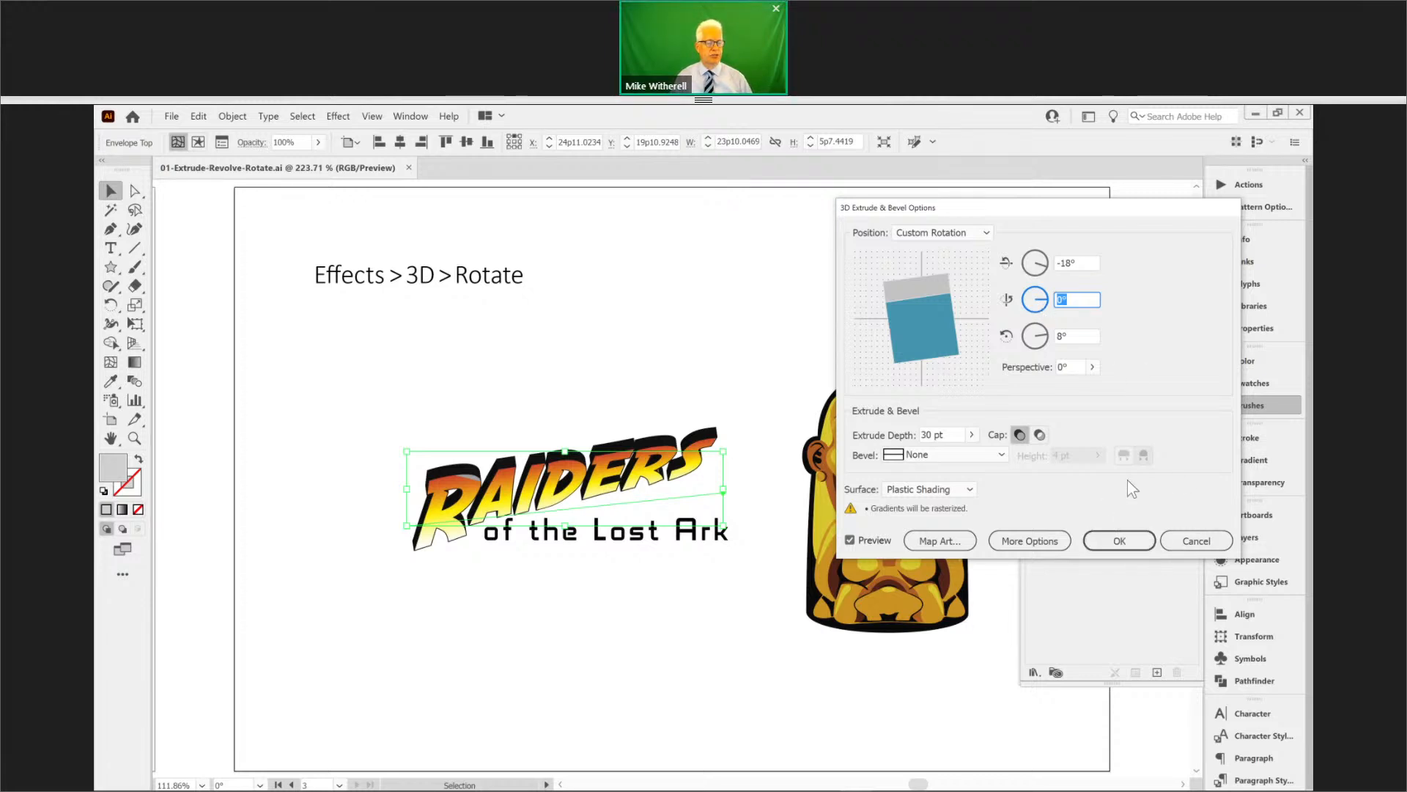
- Try the Classic bevel on the RAIDERS lettering, return the bevel to None, and apply the Extrude & Bevel effect
left_click(1000, 455)
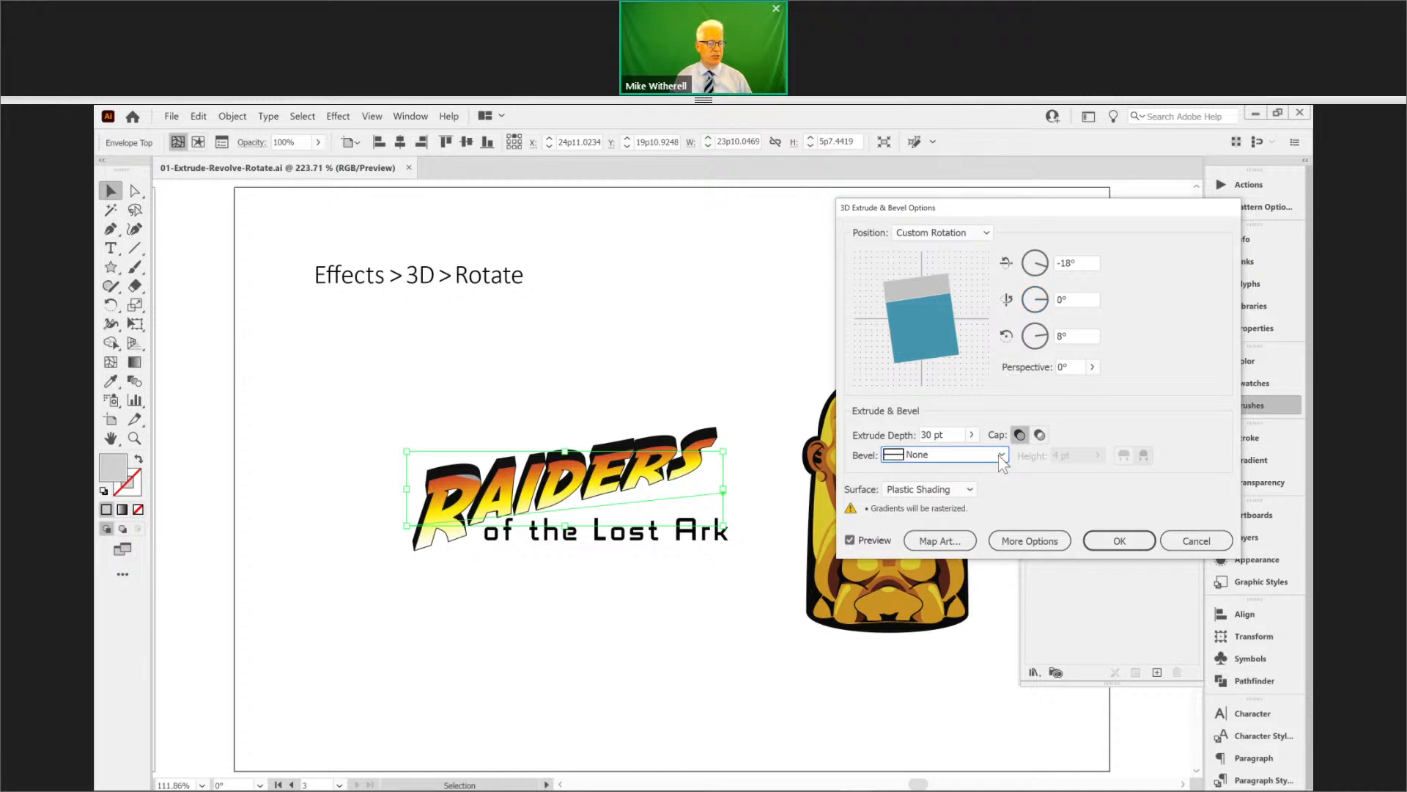
left_click(1000, 455)
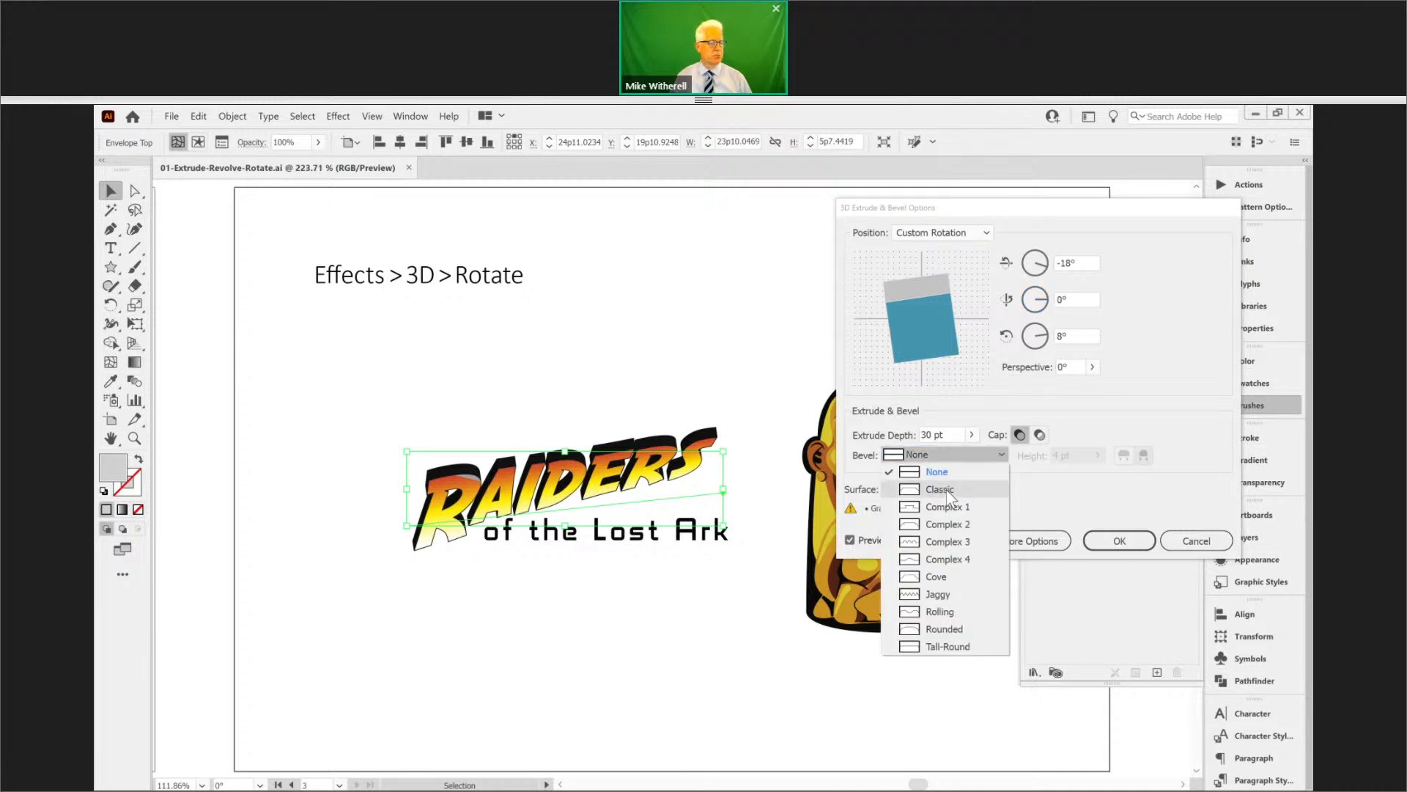
left_click(963, 472)
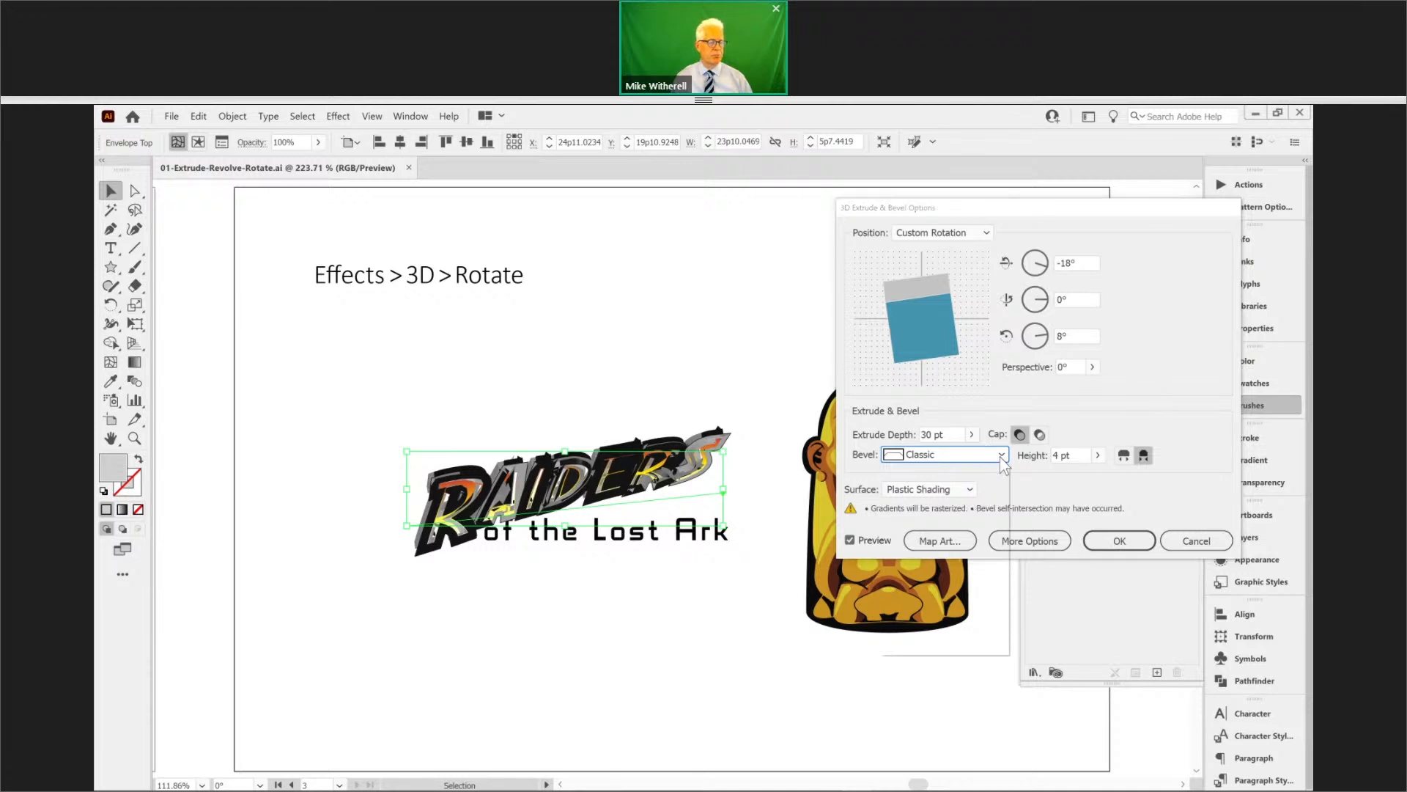
left_click(1001, 455)
left_click(952, 482)
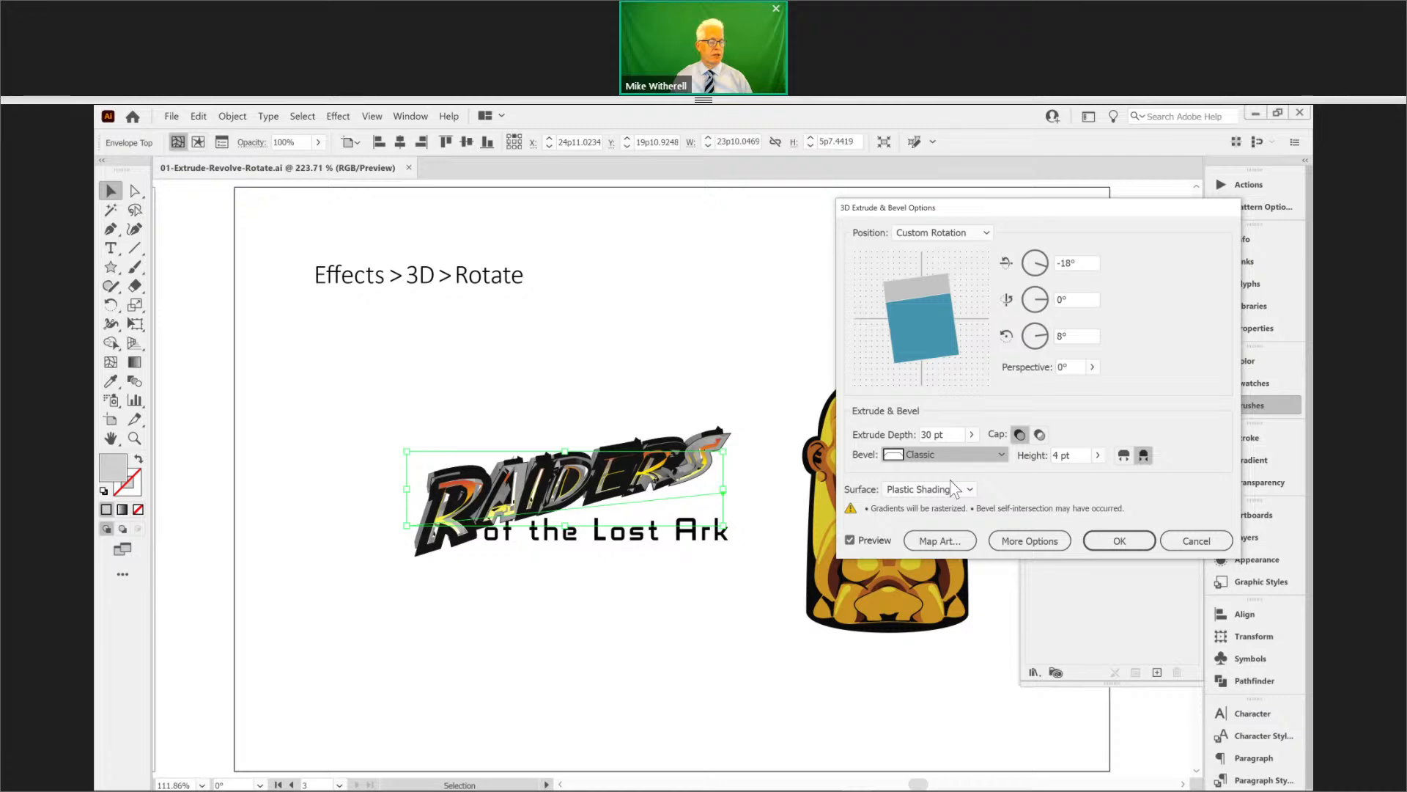
left_click(1119, 541)
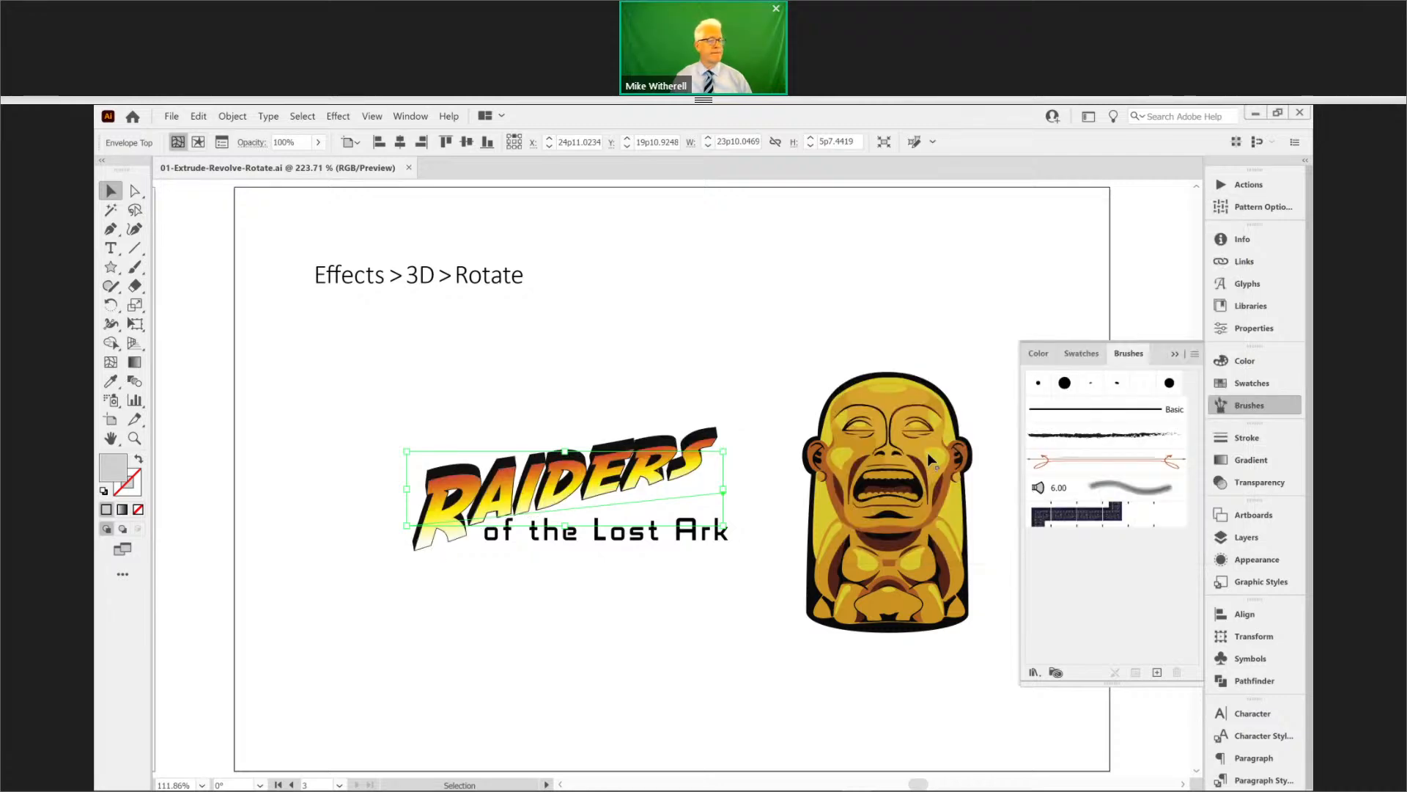
- Go to Artboard 1, the Extrude & Bevel page with the gear
left_click(1250, 516)
left_click(1235, 518)
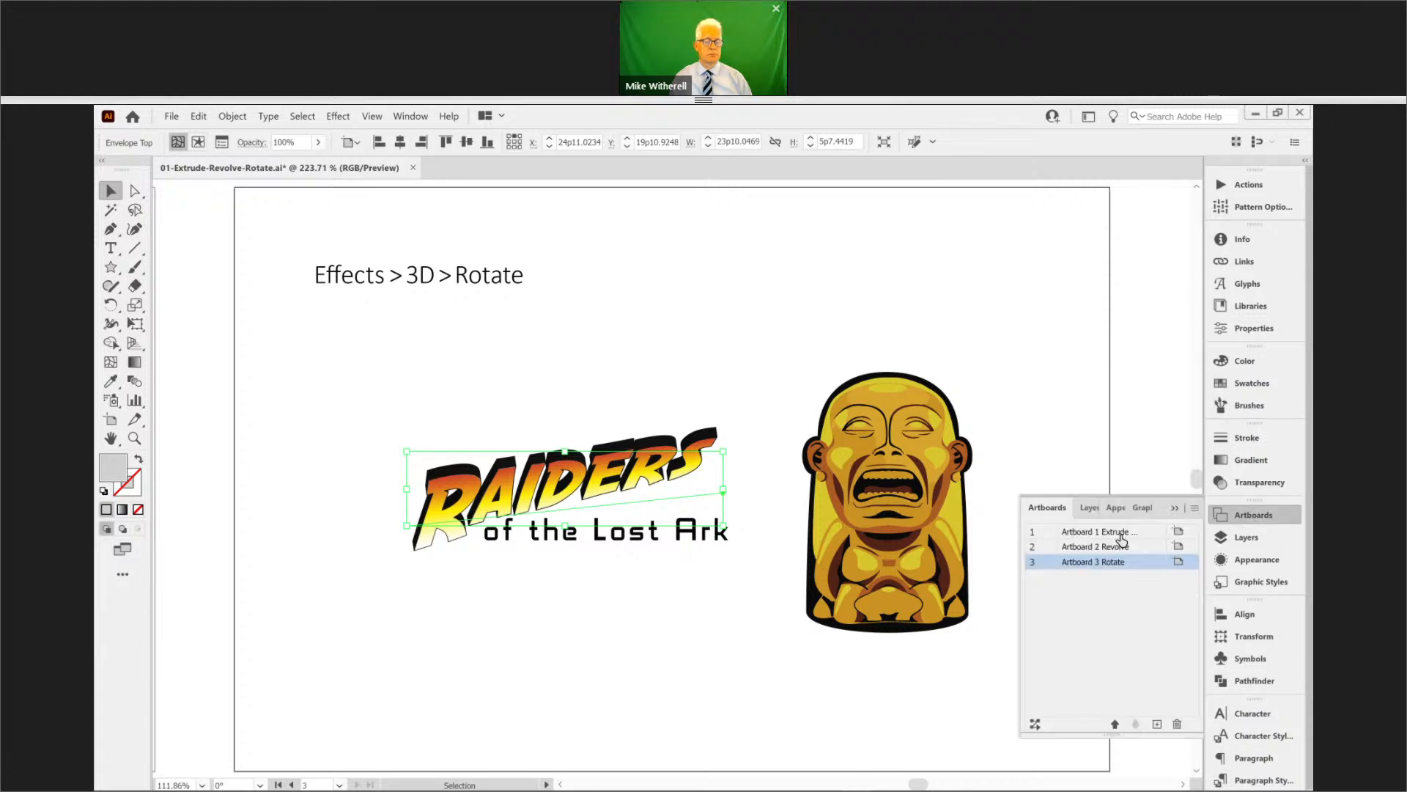
left_click(1119, 535)
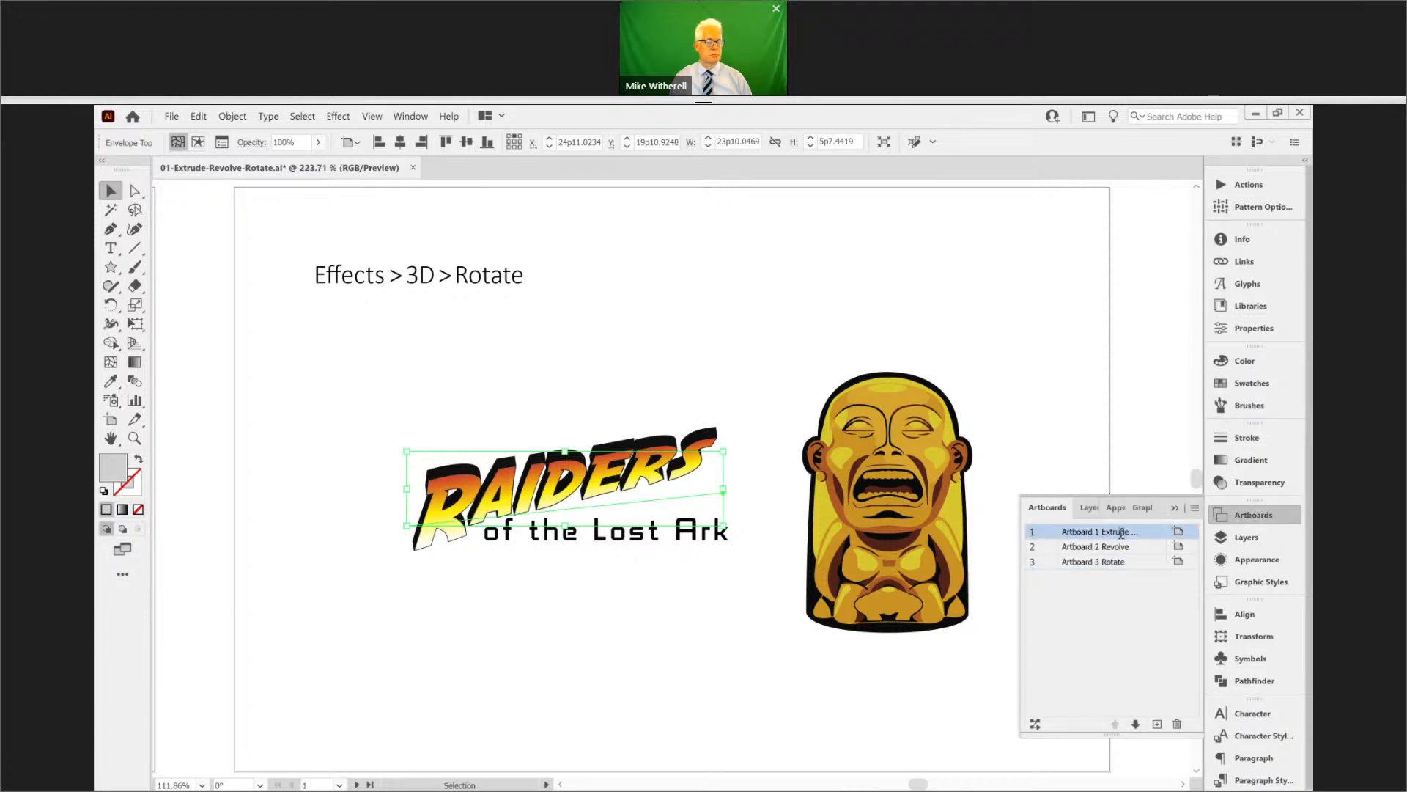
double_click(1121, 536)
double_click(1148, 537)
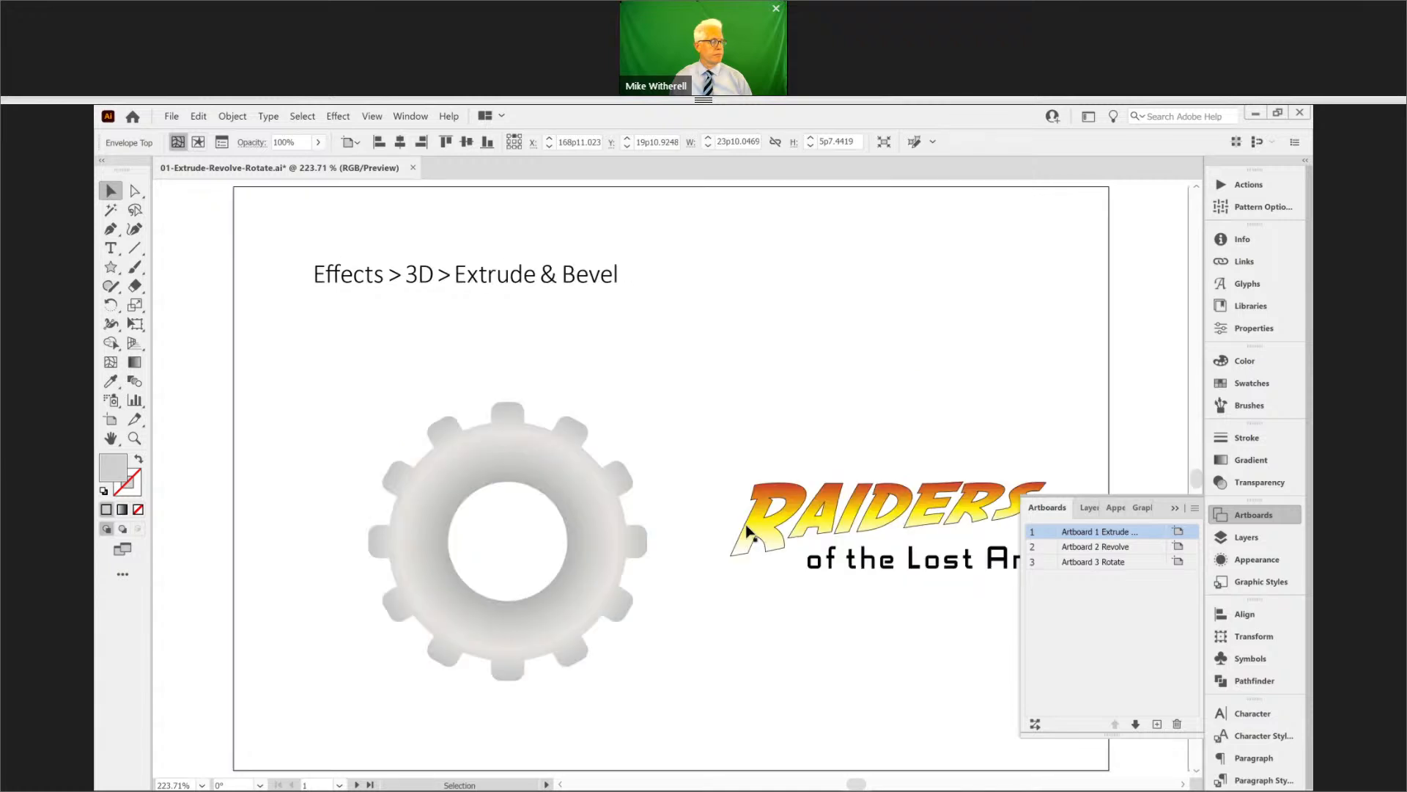
- Apply 3D Extrude & Bevel to the grey gear at 50 pt depth, turning it further sideways than Off-Axis Front, and deselect it
left_click(592, 515)
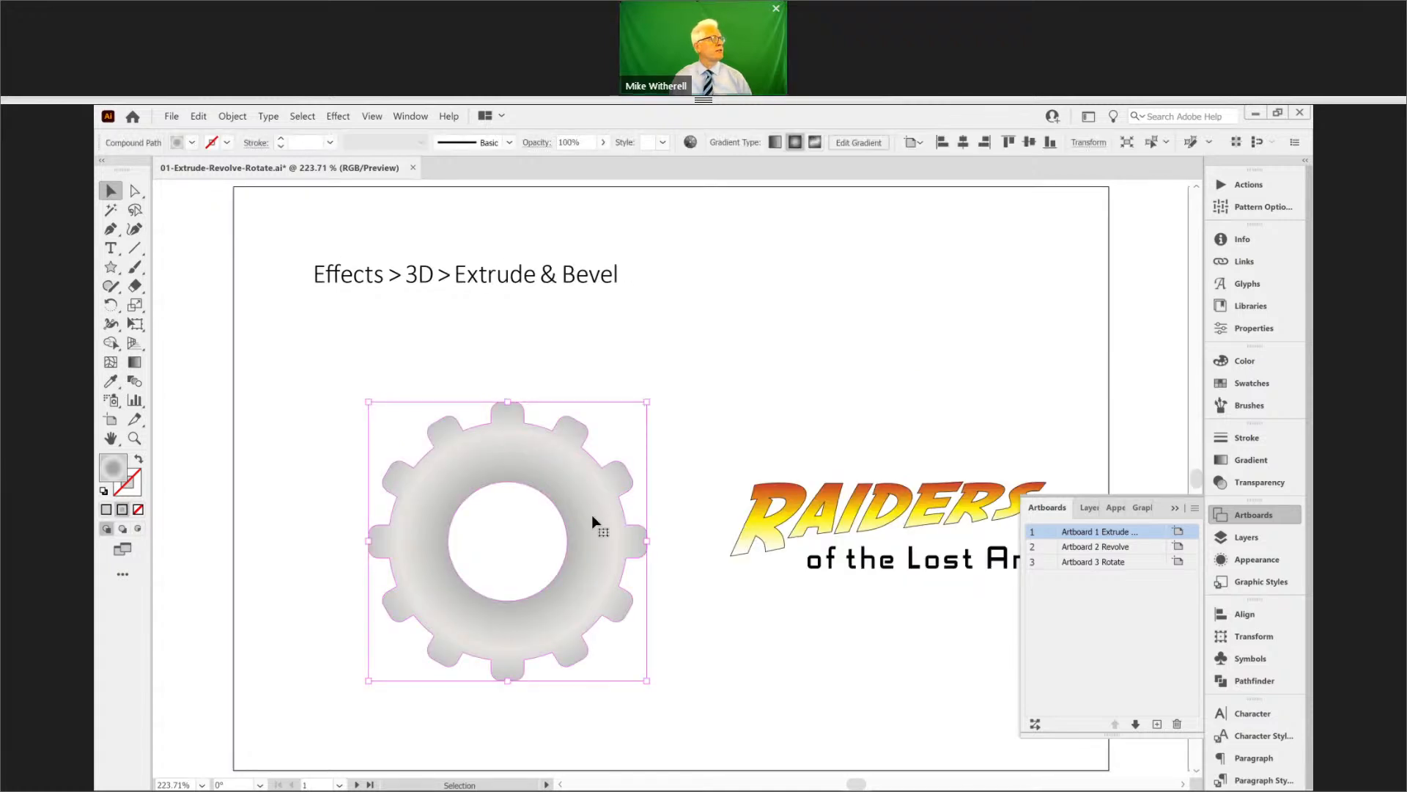
left_click(342, 116)
mouse_move(364, 192)
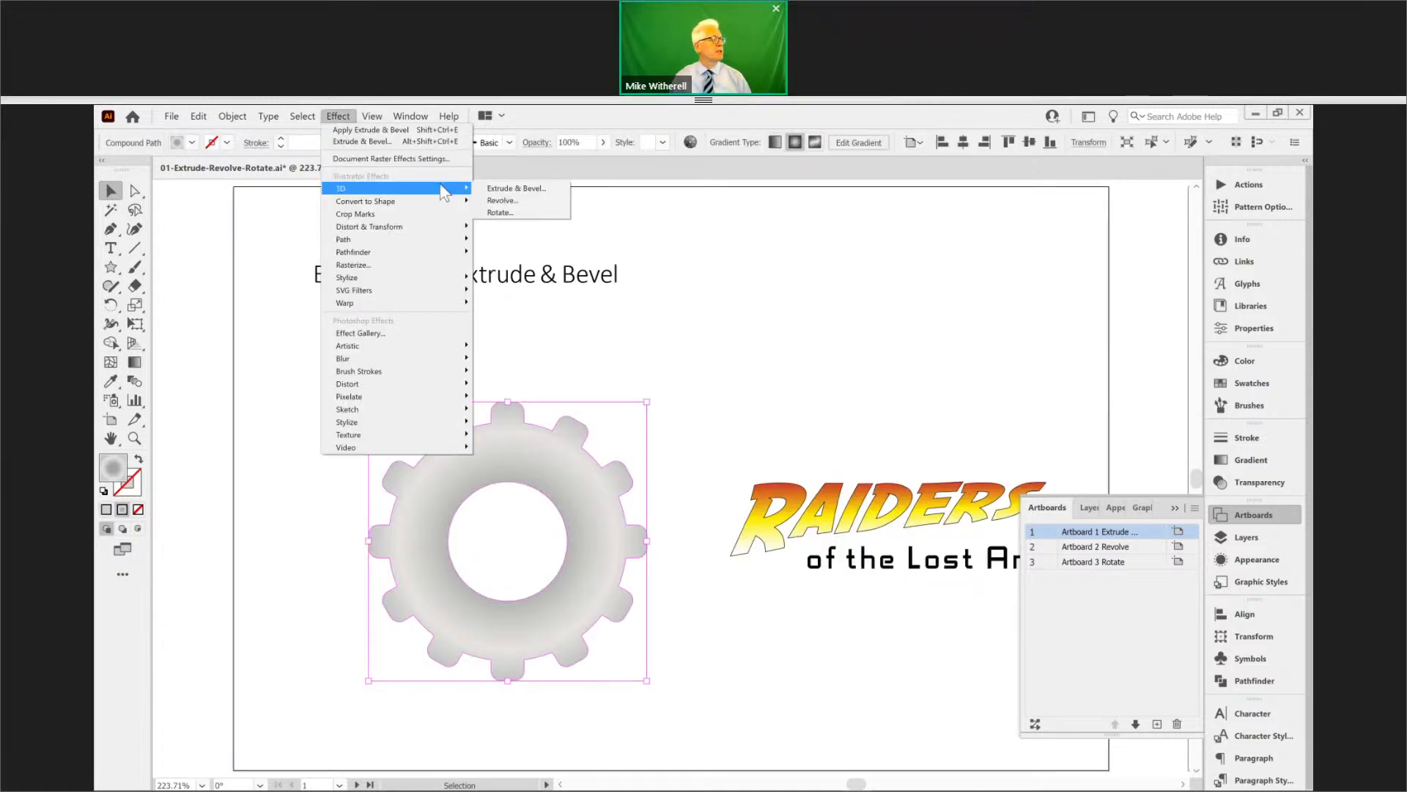
left_click(508, 189)
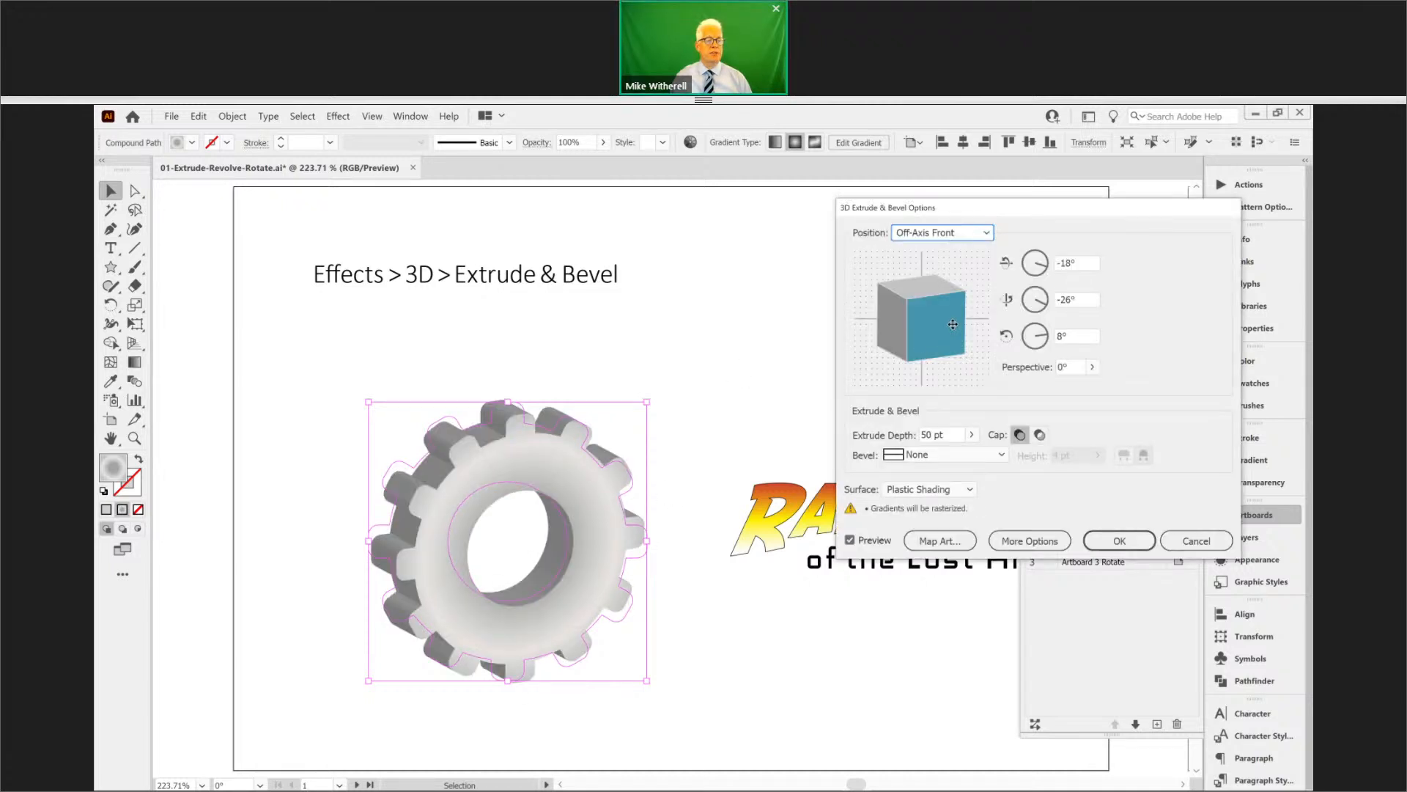
left_click_drag(952, 324, 934, 324)
left_click(1131, 549)
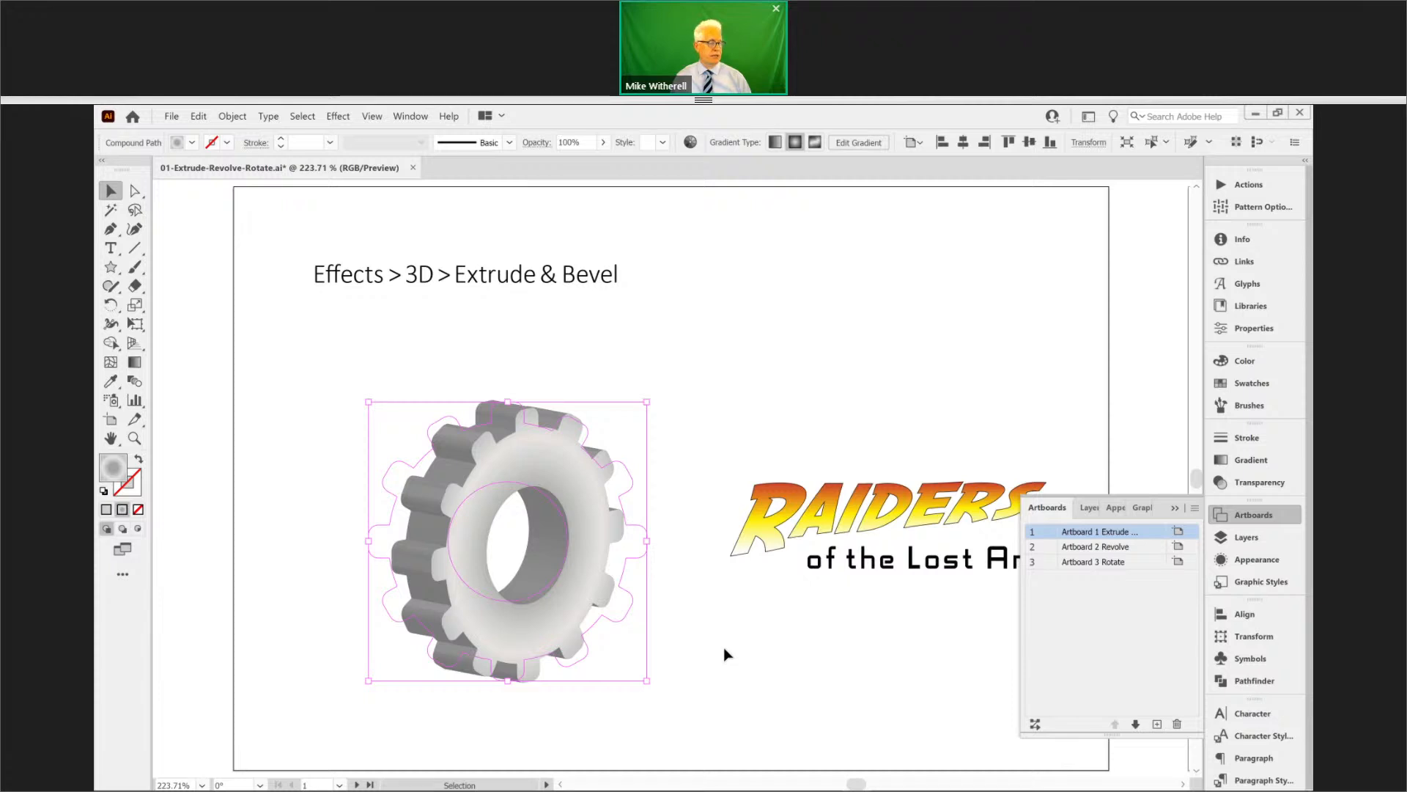
left_click(724, 648)
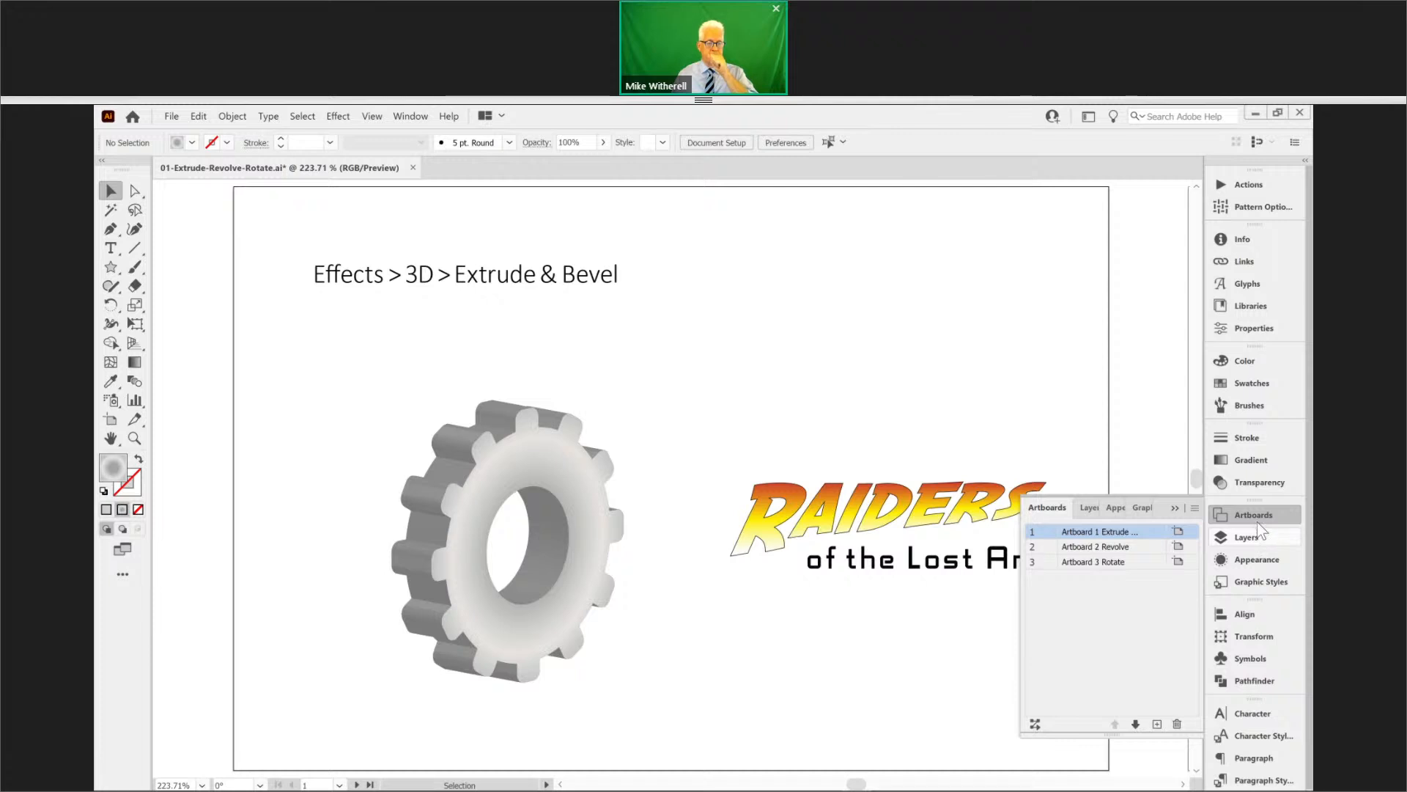
- Preview a 3D Revolve of the can's half-profile path on Artboard 2 and shift its surface light slightly to the left
left_click(1141, 548)
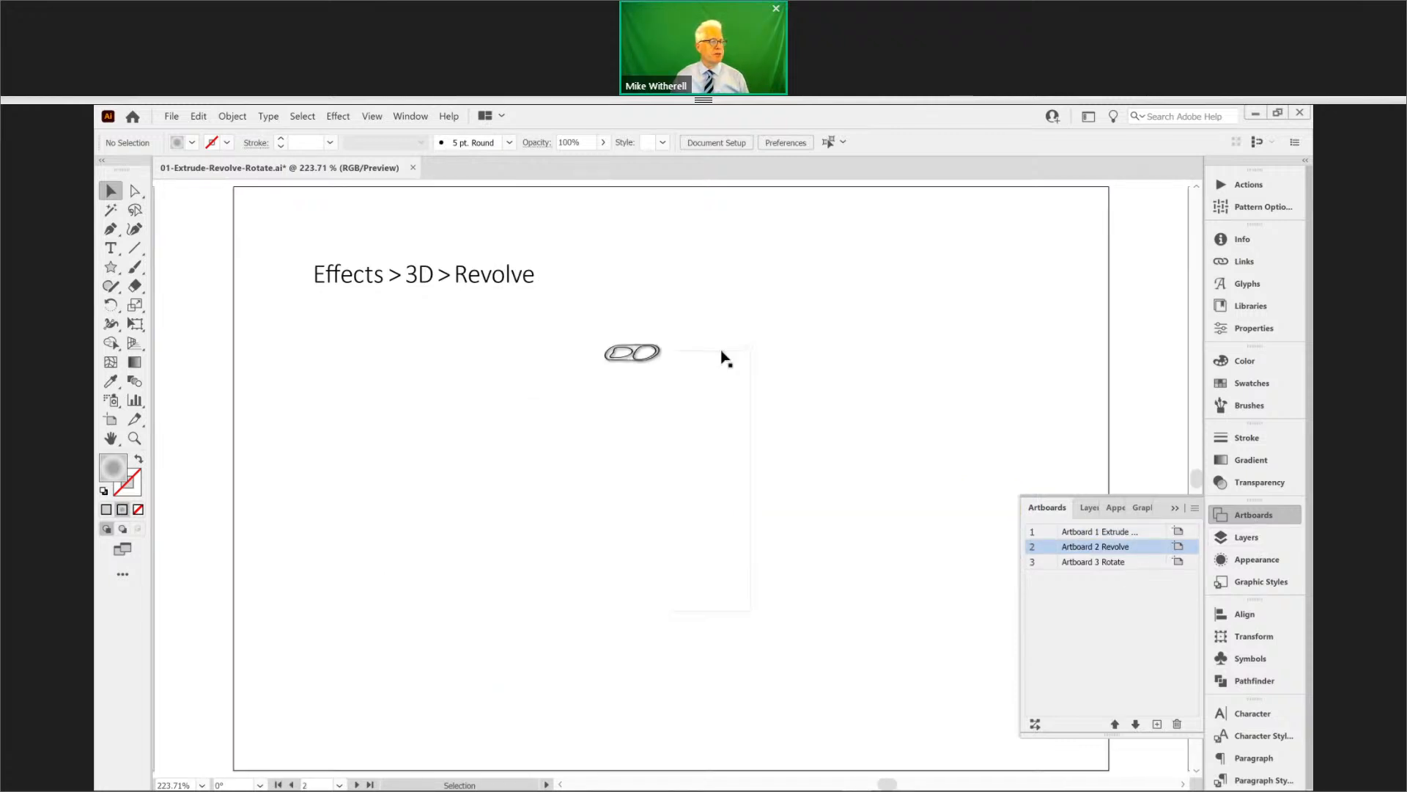
left_click(721, 357)
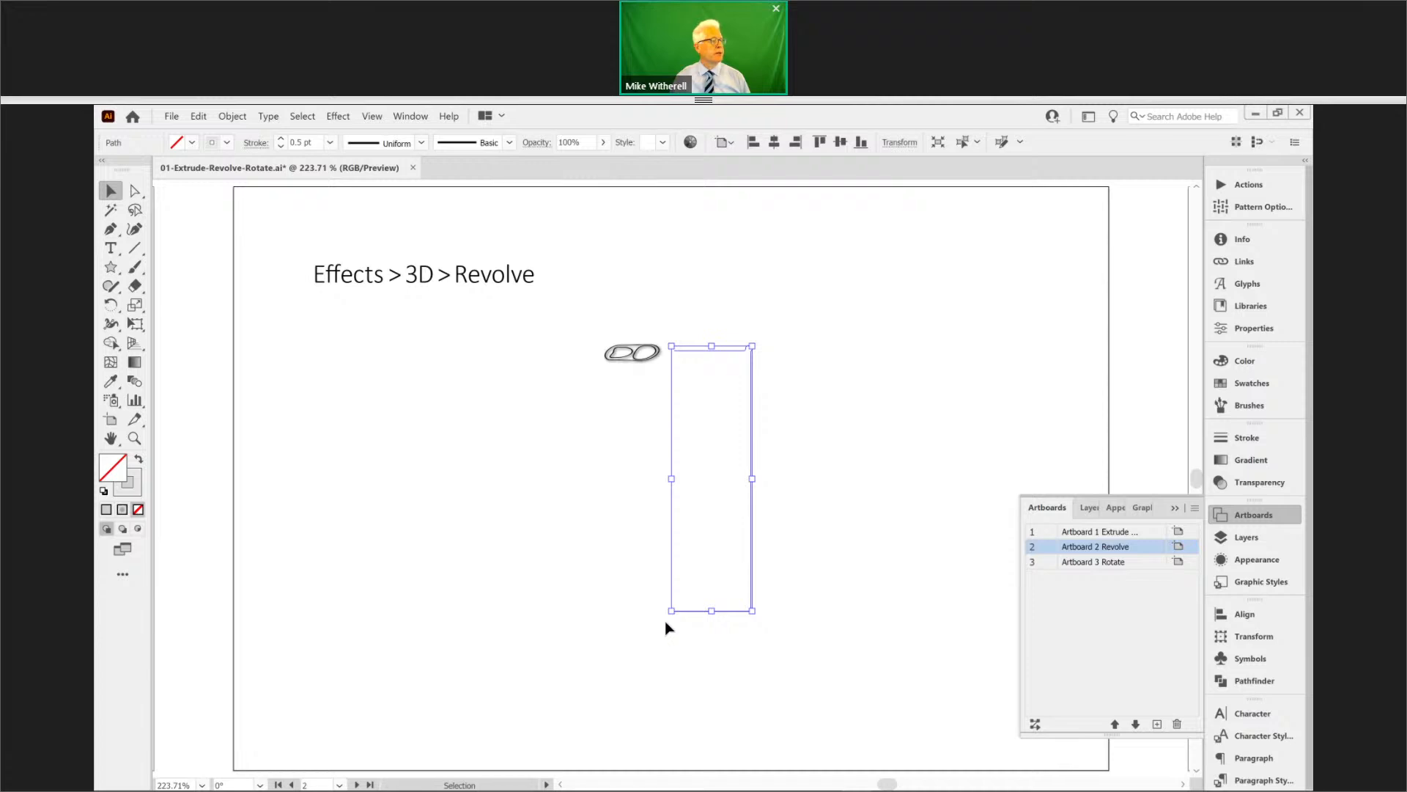
left_click(342, 118)
mouse_move(347, 192)
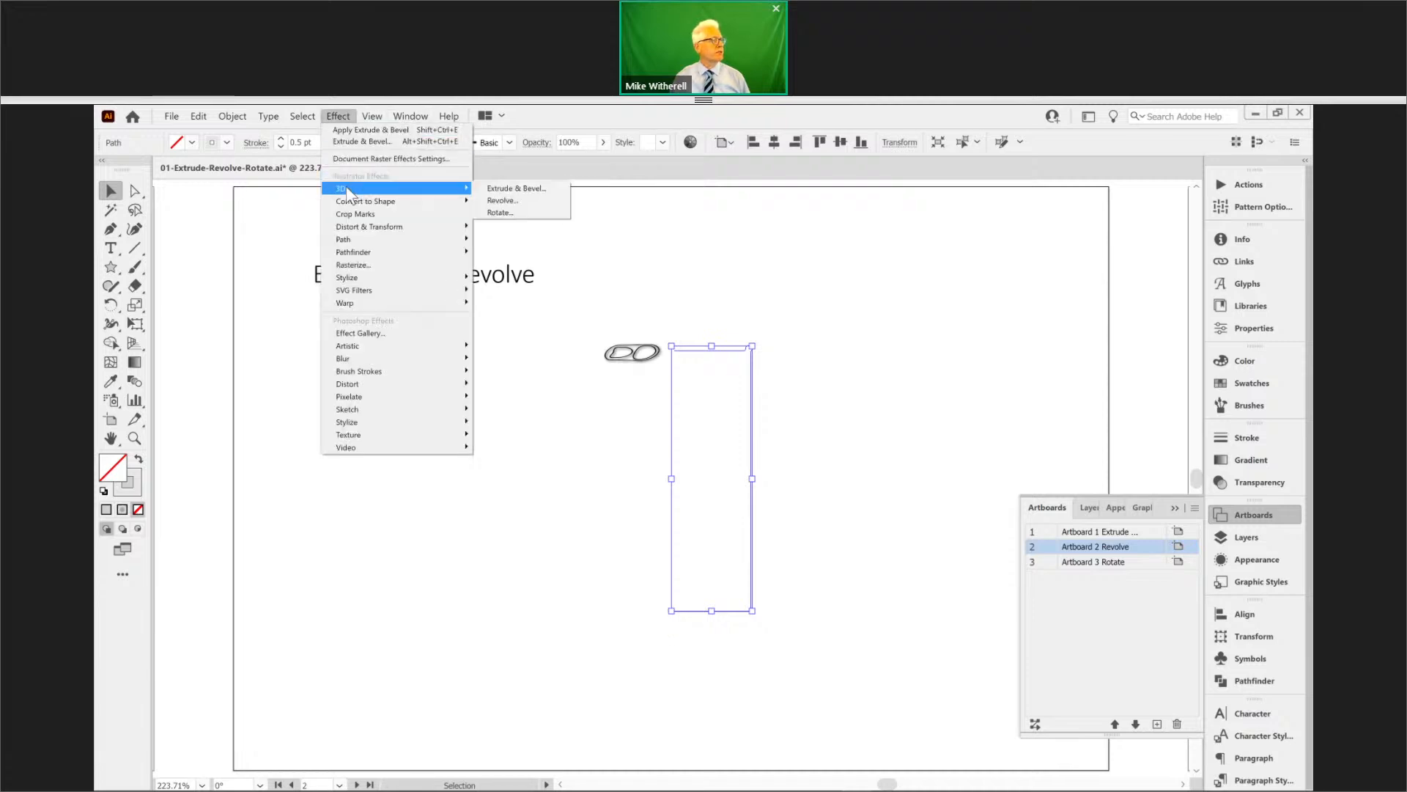
left_click(495, 198)
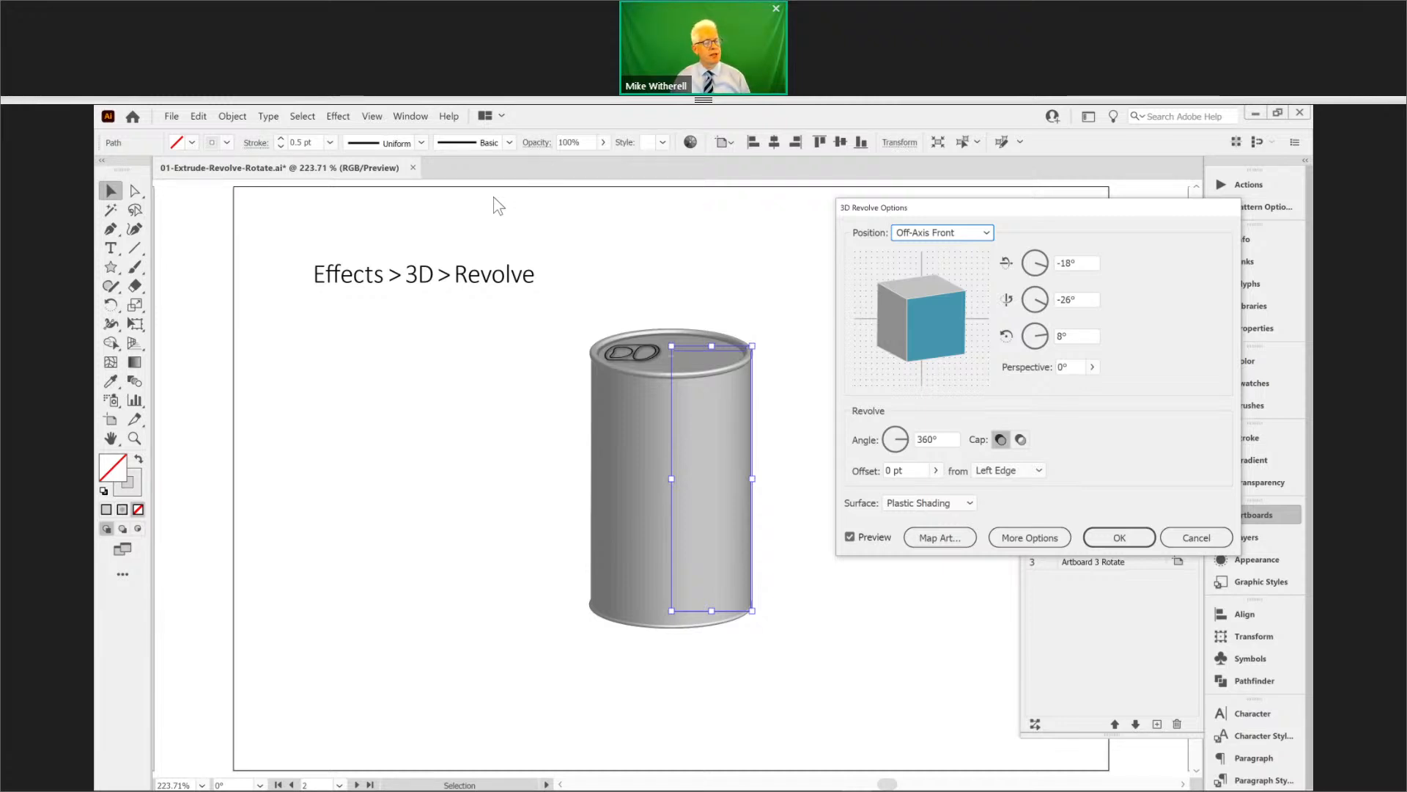
left_click(1021, 543)
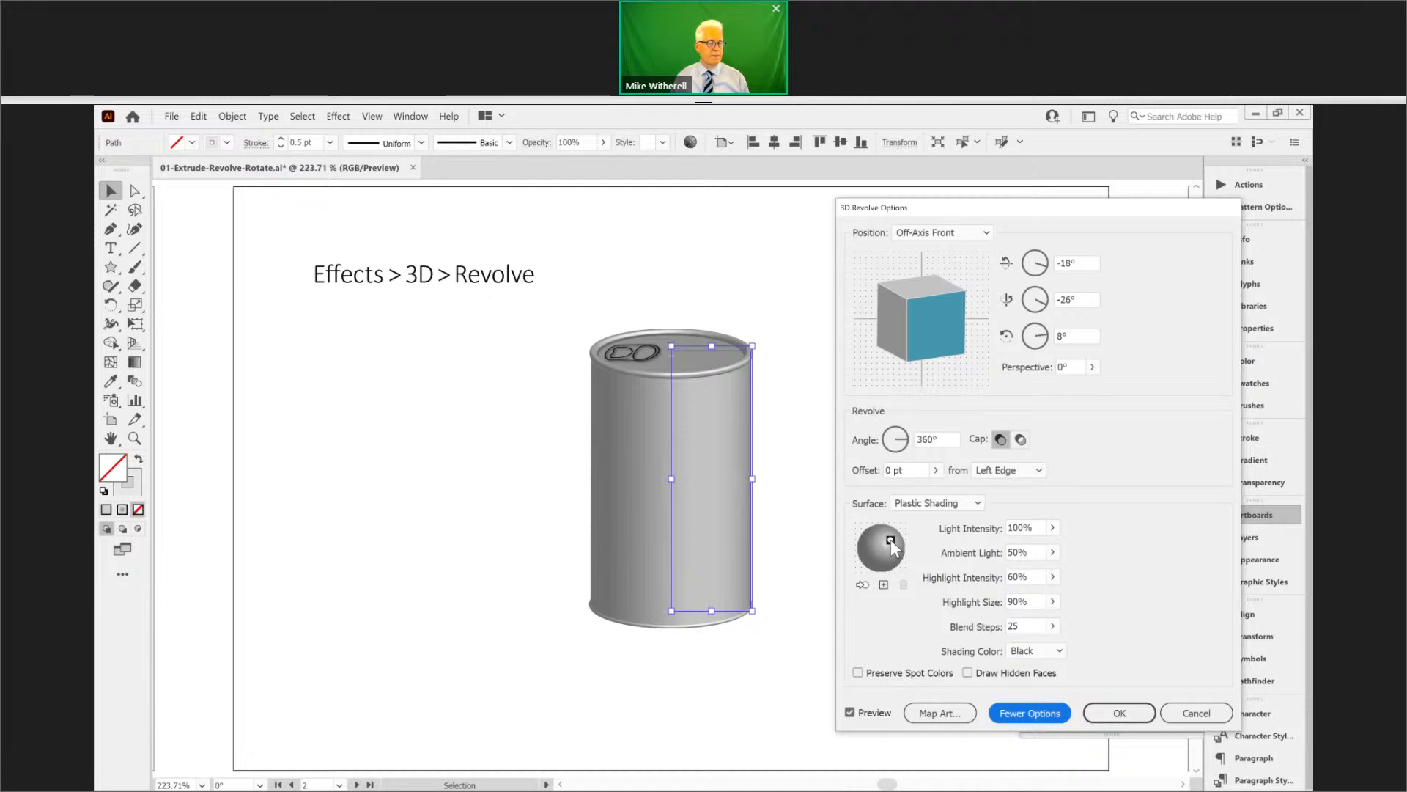
left_click_drag(891, 541, 876, 542)
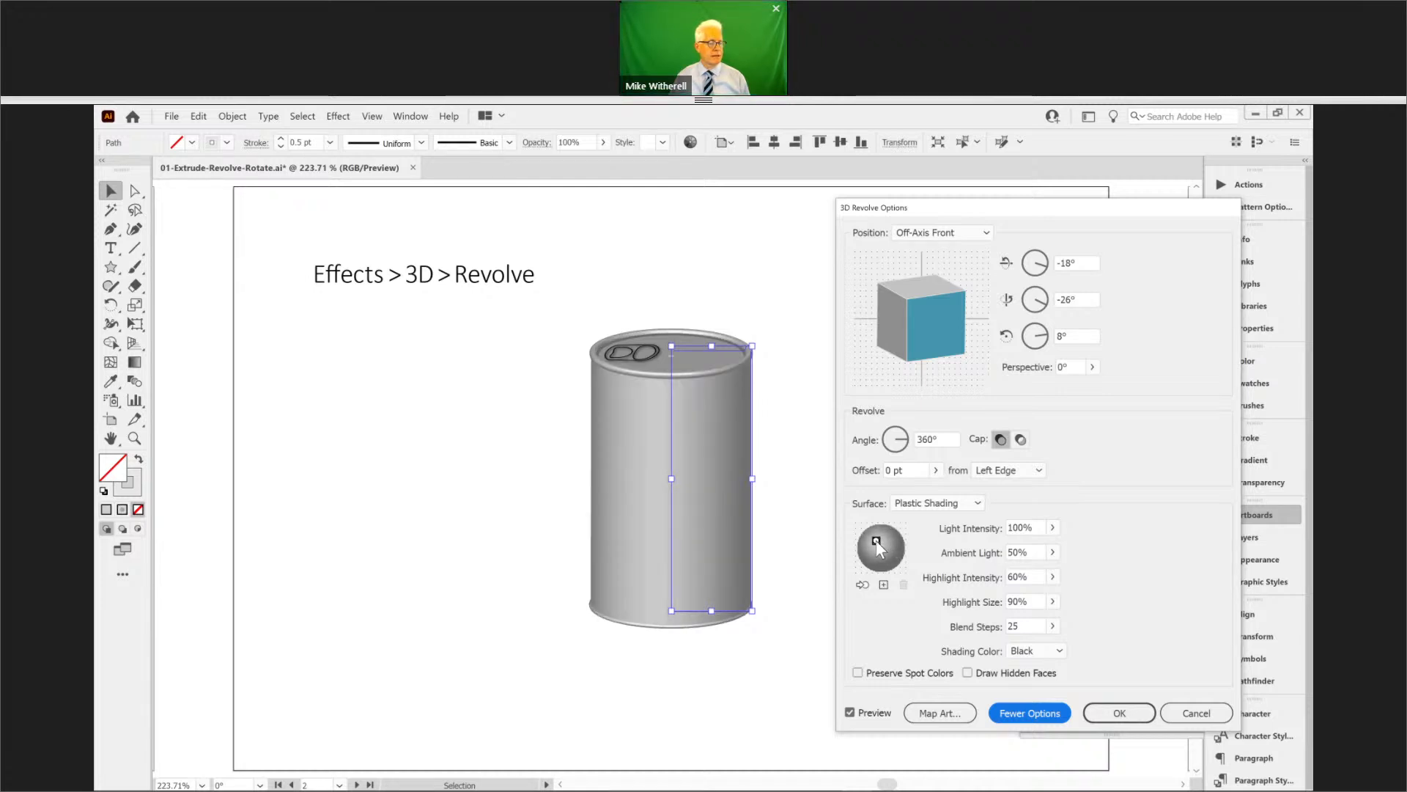
- Map the Witherell's Brewing symbol onto surface 8 of 14 of the revolved can
left_click(940, 713)
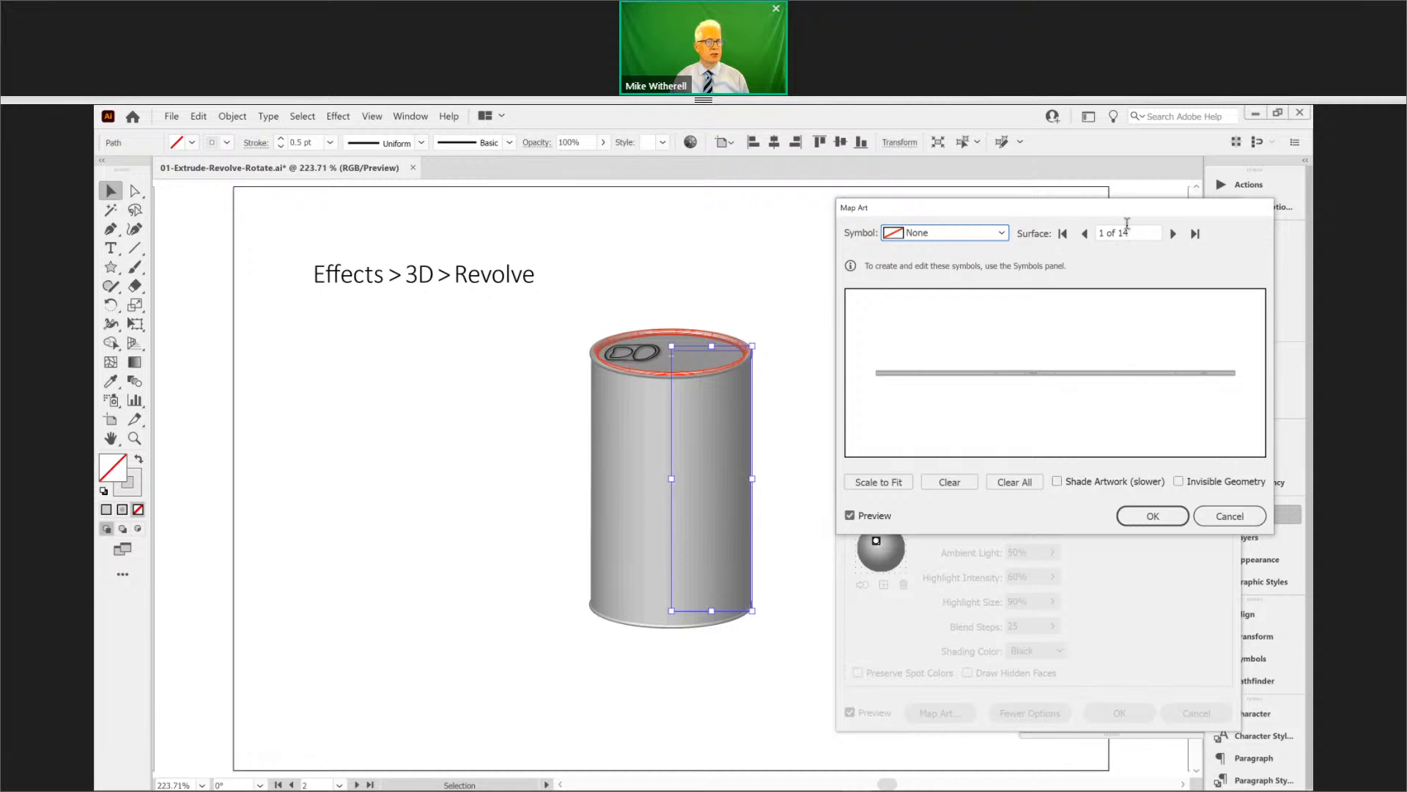
left_click(1173, 233)
left_click(1174, 234)
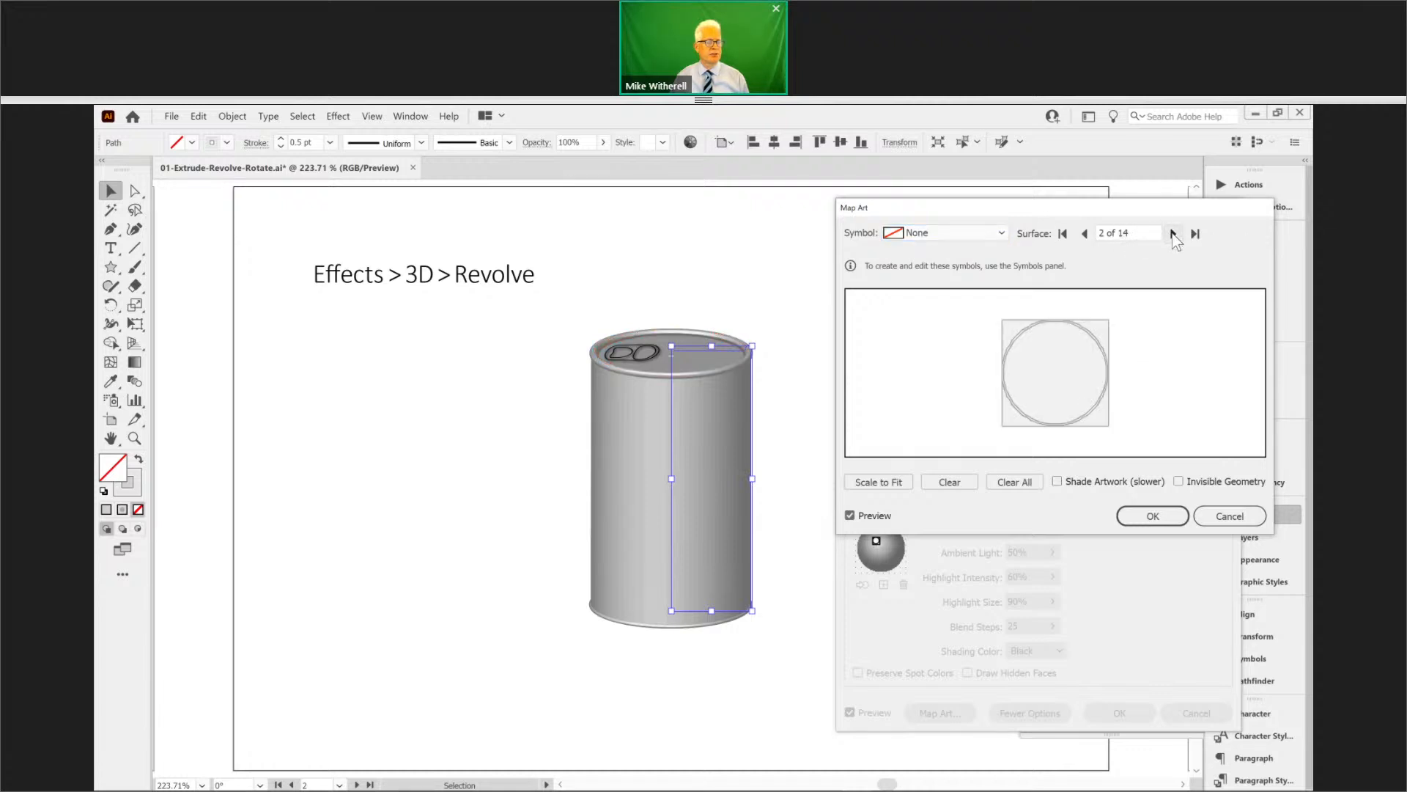
left_click(1173, 233)
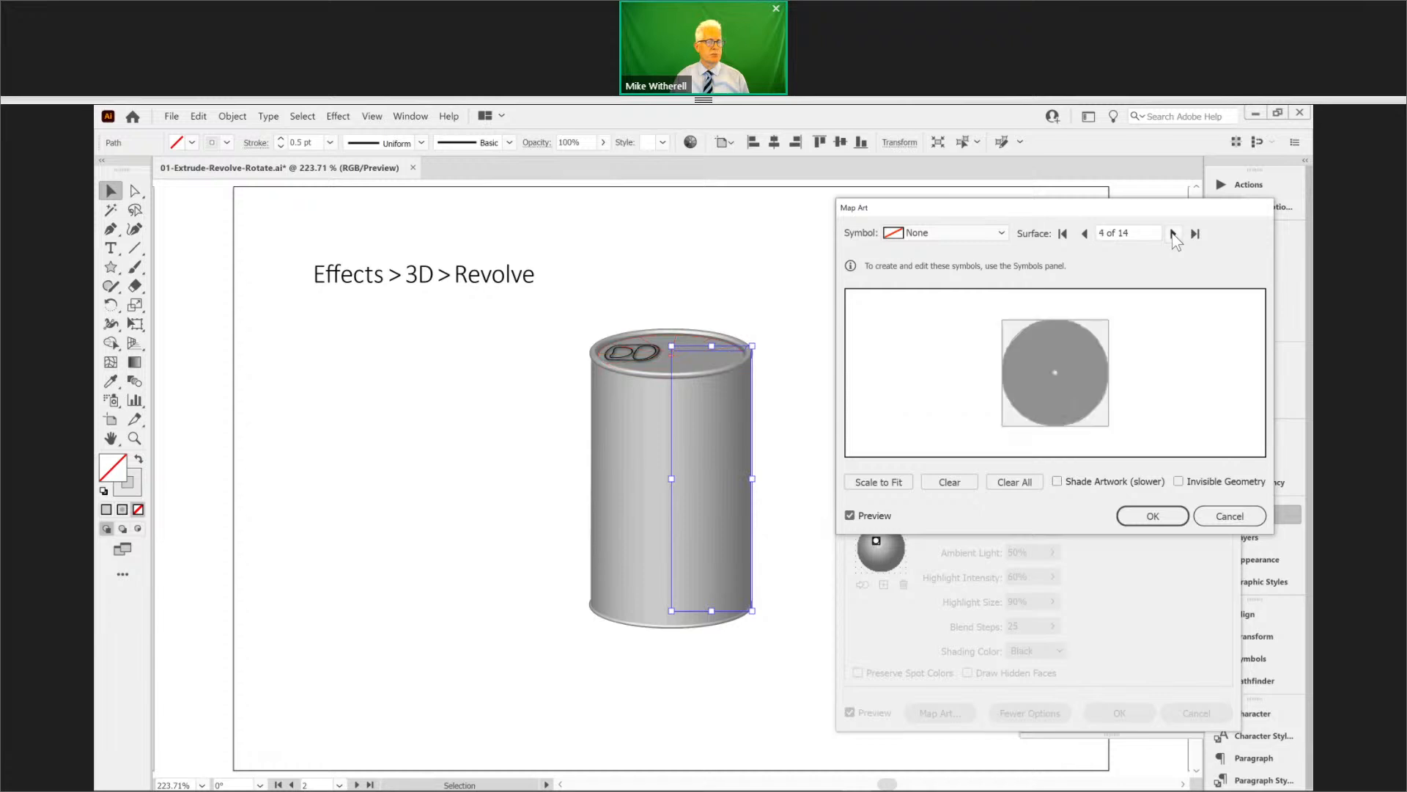
left_click(1173, 233)
left_click(1173, 233)
left_click(1173, 233)
left_click(1173, 233)
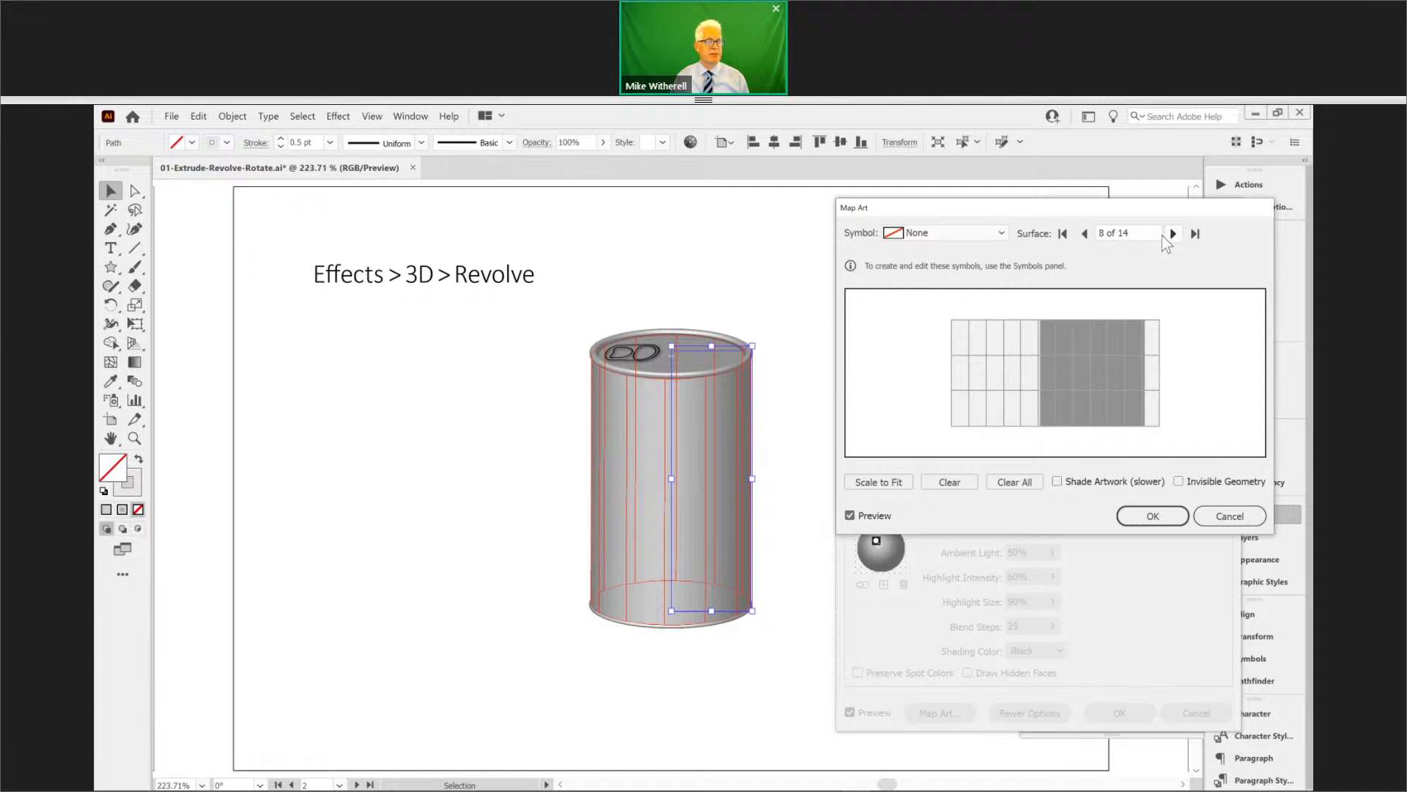
left_click(1002, 235)
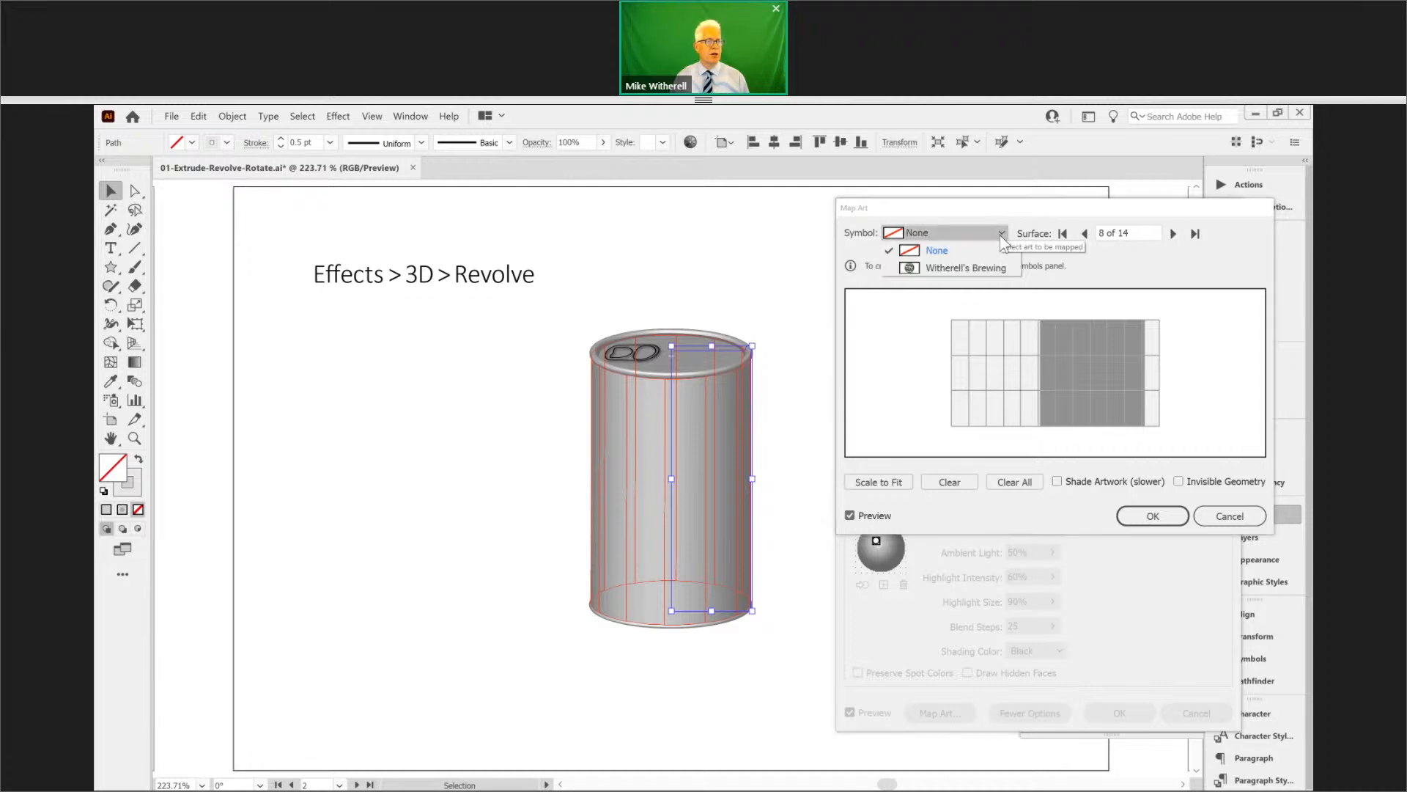
left_click(964, 270)
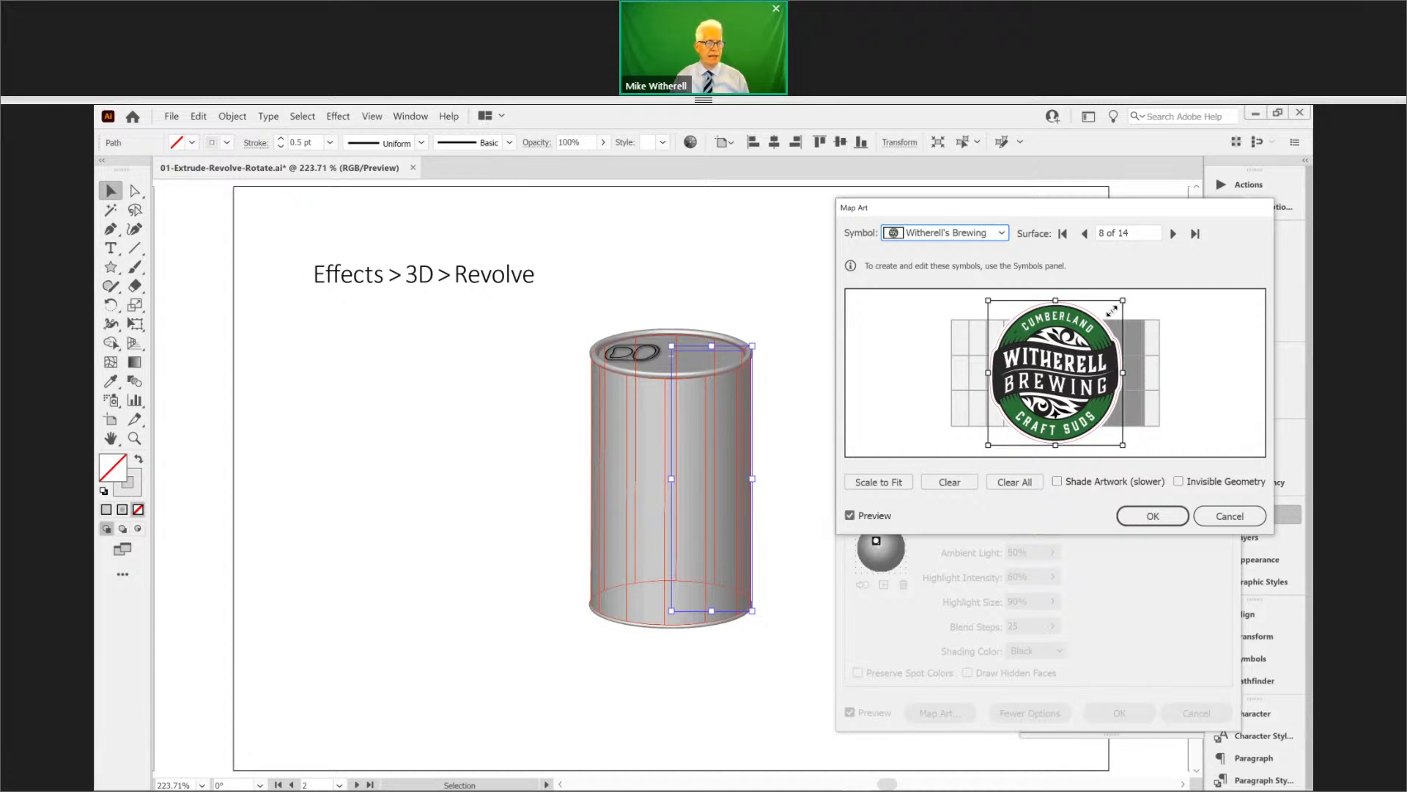
- Shrink the mapped logo to fit within the height of surface 8 and move it left into the light area
left_click_drag(1111, 311, 1085, 341)
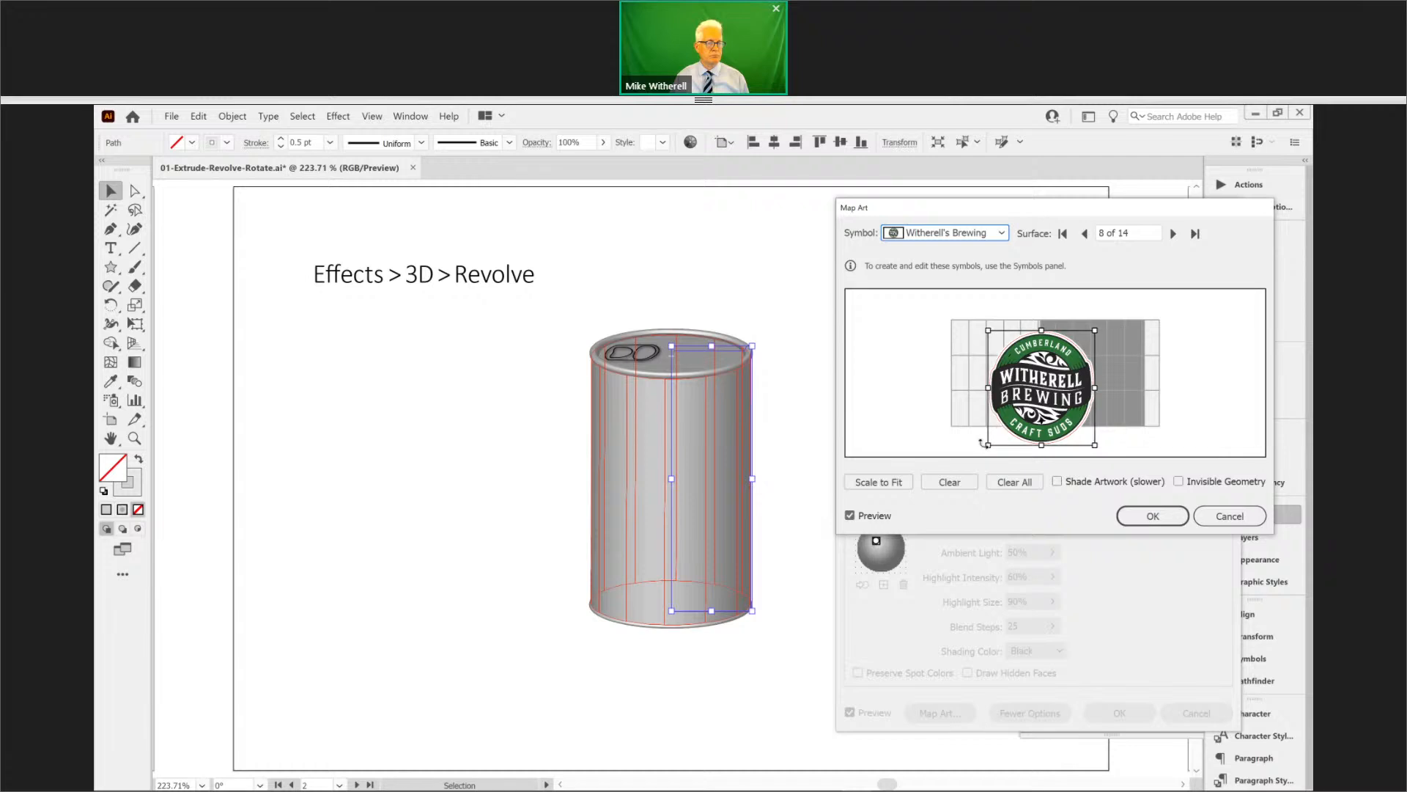
left_click_drag(982, 443, 1018, 417)
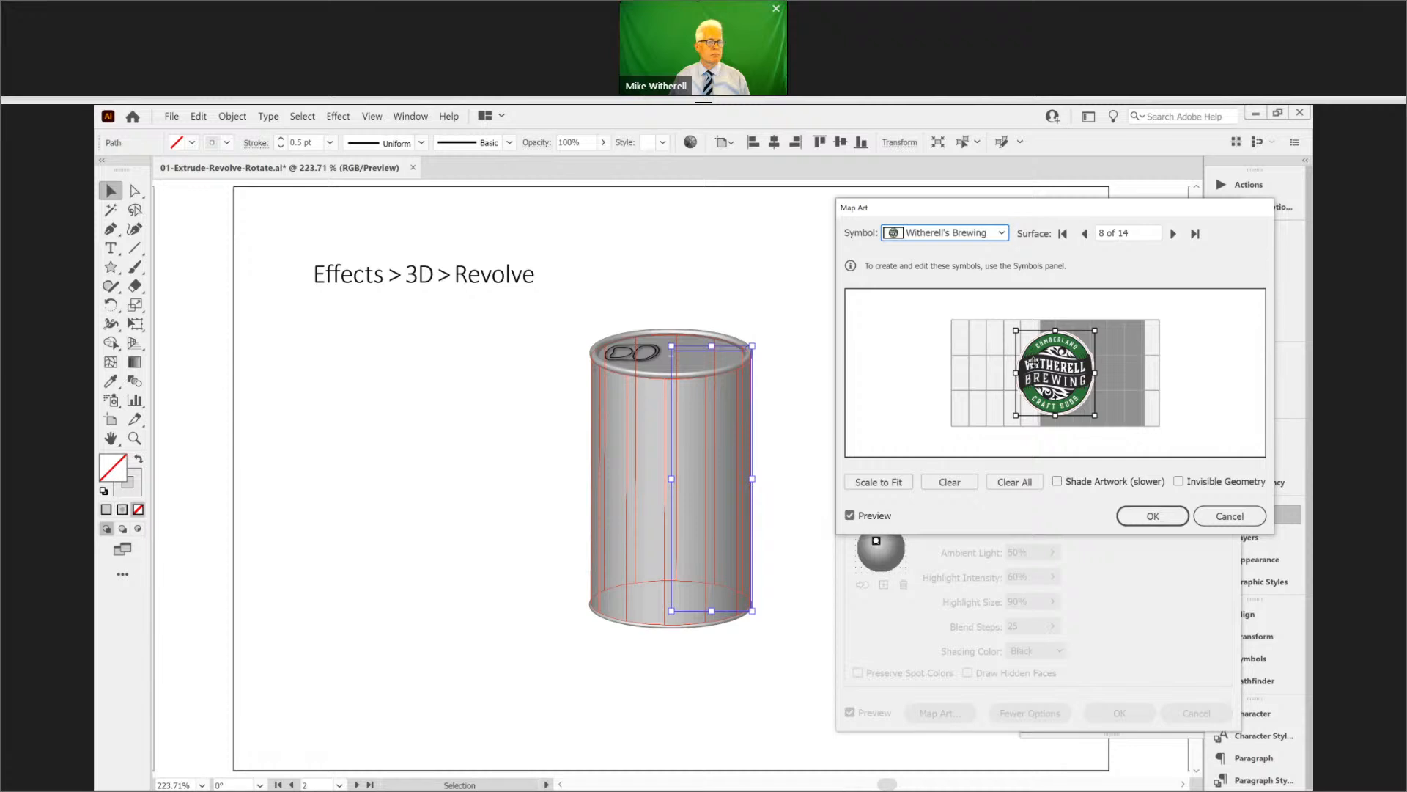
left_click_drag(1055, 372, 1011, 373)
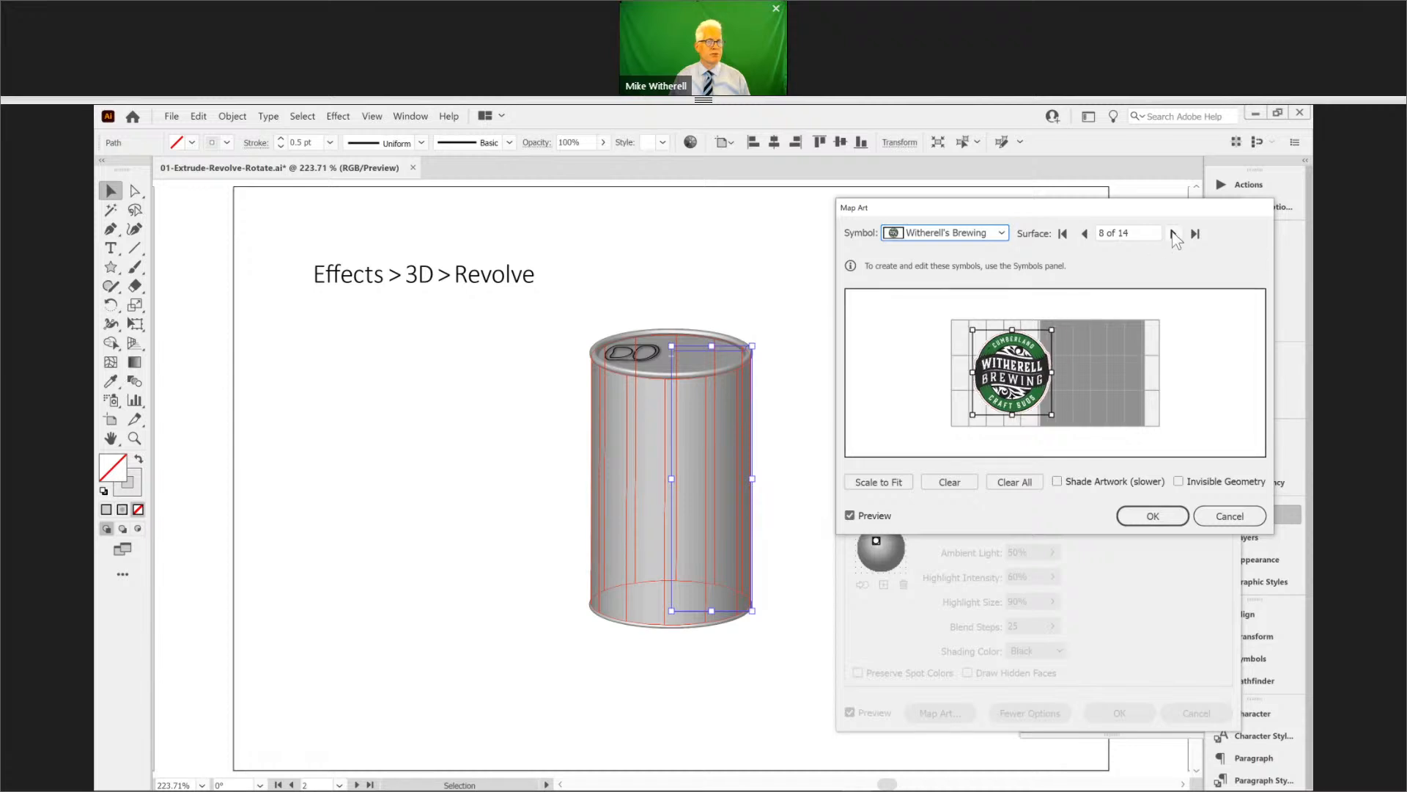
- Advance to surface 13 of 14 of the revolved can and map the Witherell's Brewing symbol onto it
left_click(1173, 233)
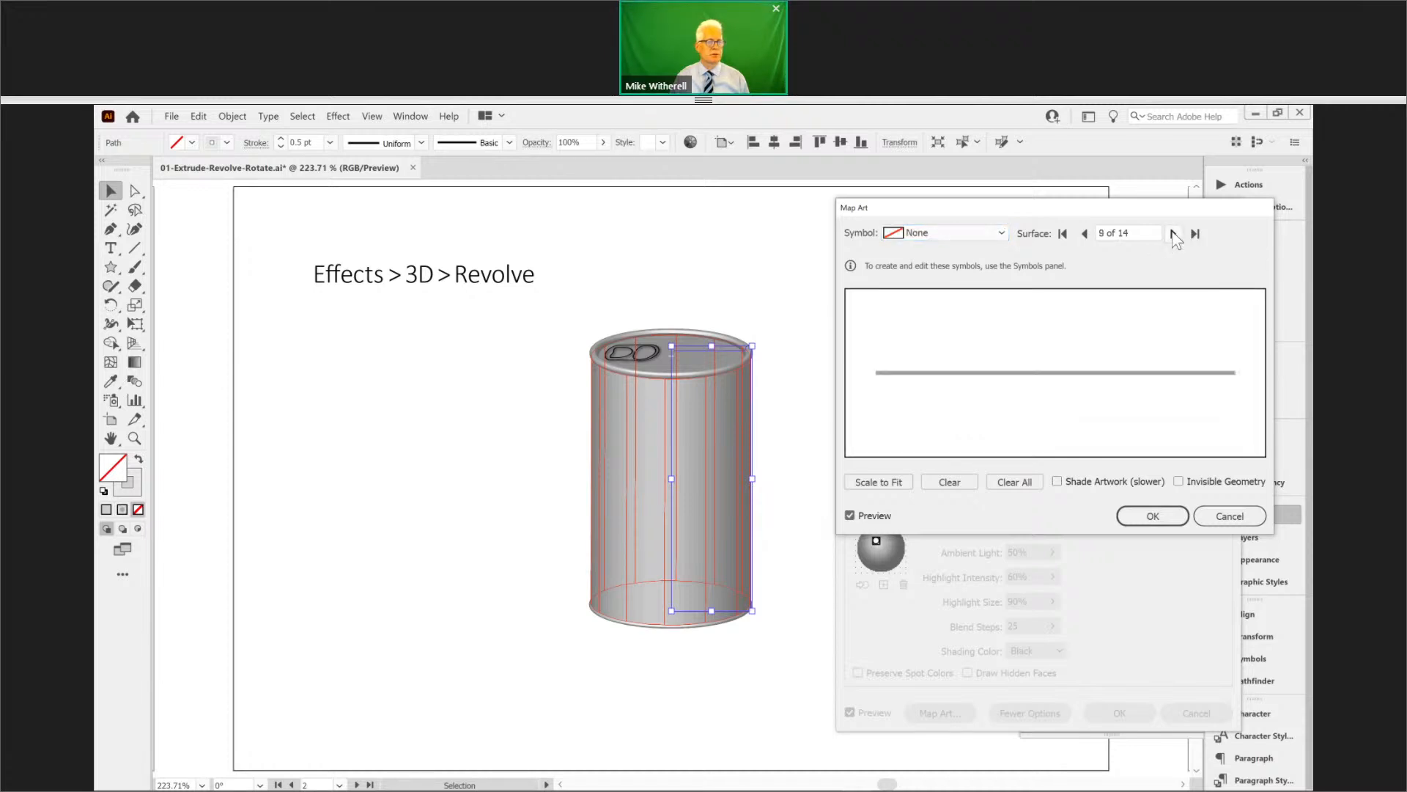
left_click(1174, 233)
left_click(1173, 233)
left_click(1174, 233)
left_click(1173, 233)
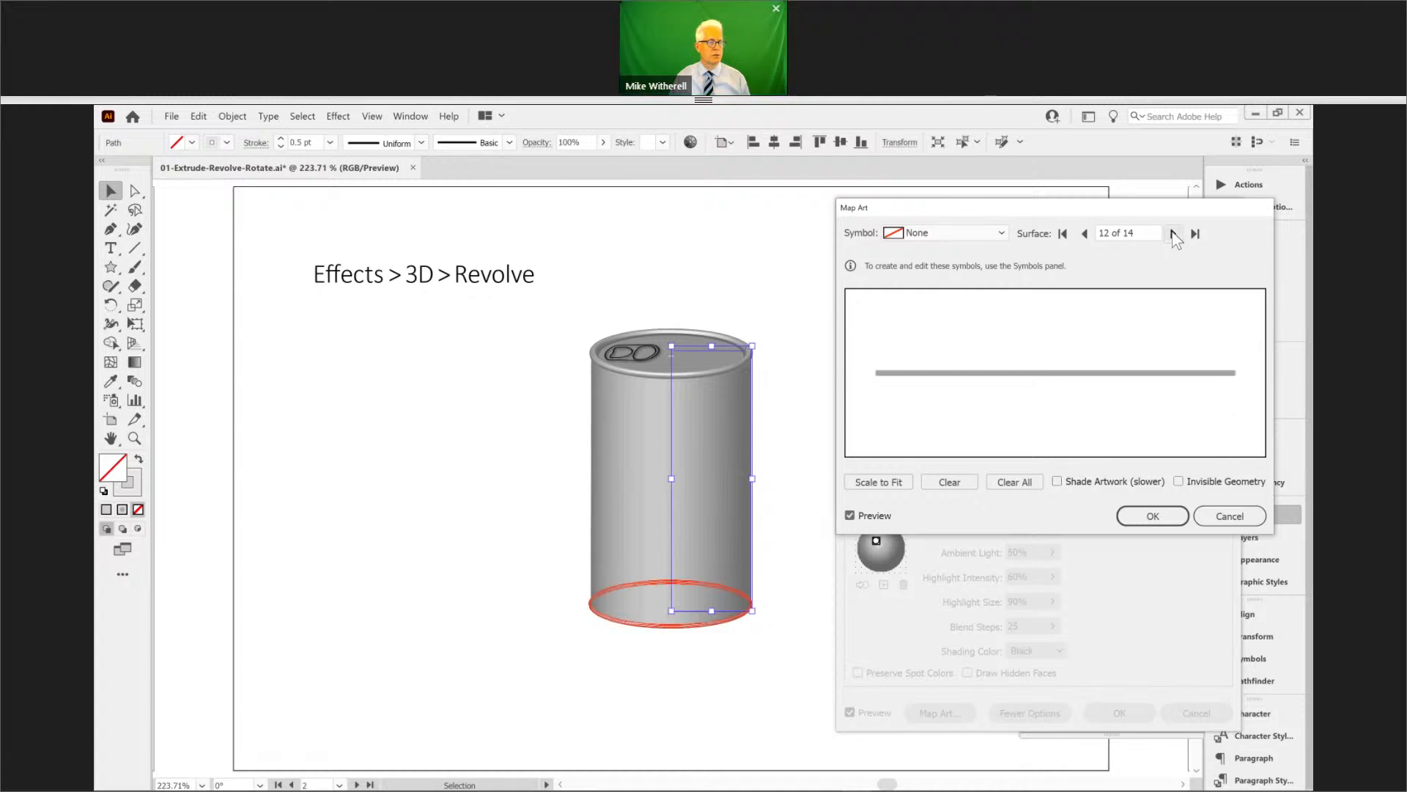
left_click(1005, 233)
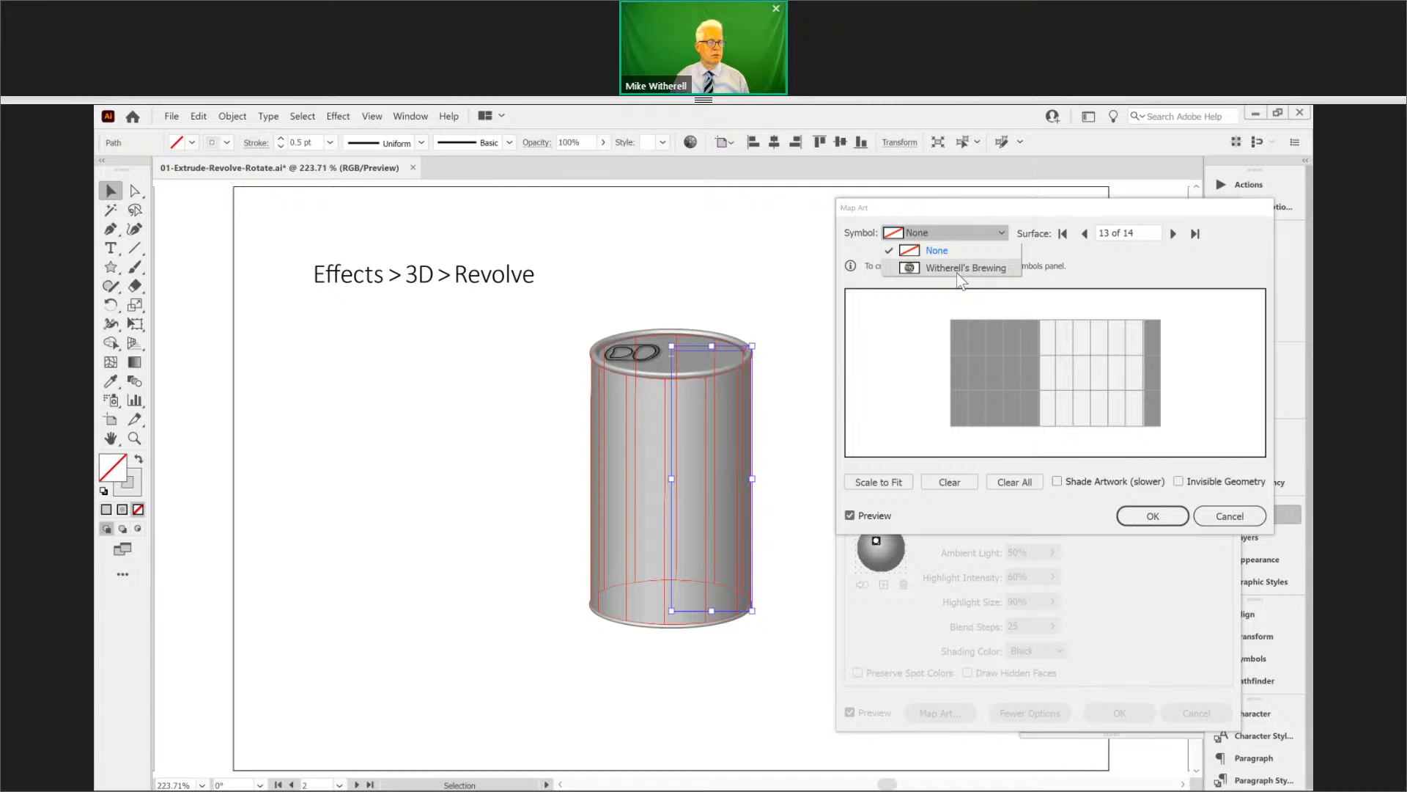
left_click(956, 271)
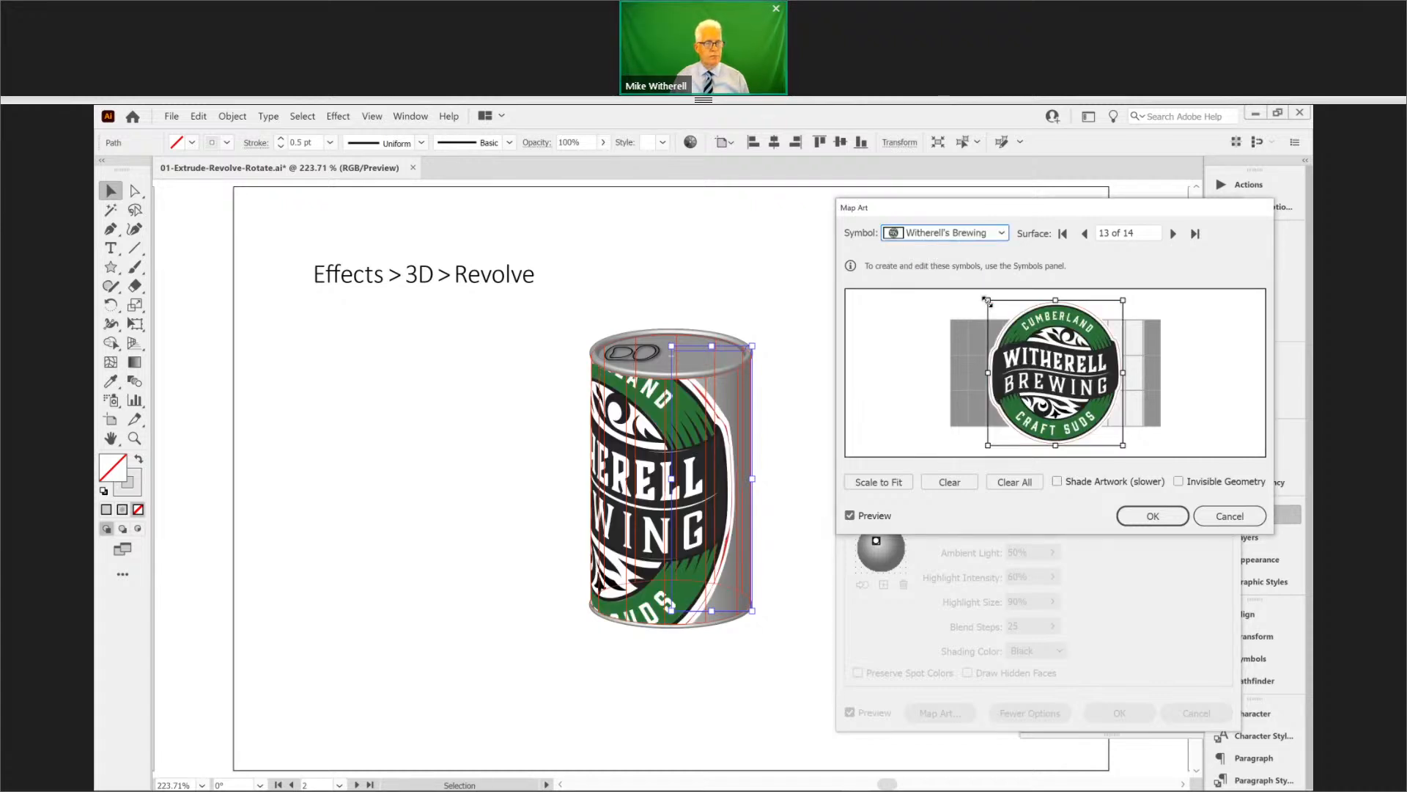
- Shrink the logo to fit the light area of surface 13, centre it vertically, and apply the Revolve effect to the can
left_click_drag(987, 300, 1057, 355)
left_click_drag(1102, 402, 1104, 372)
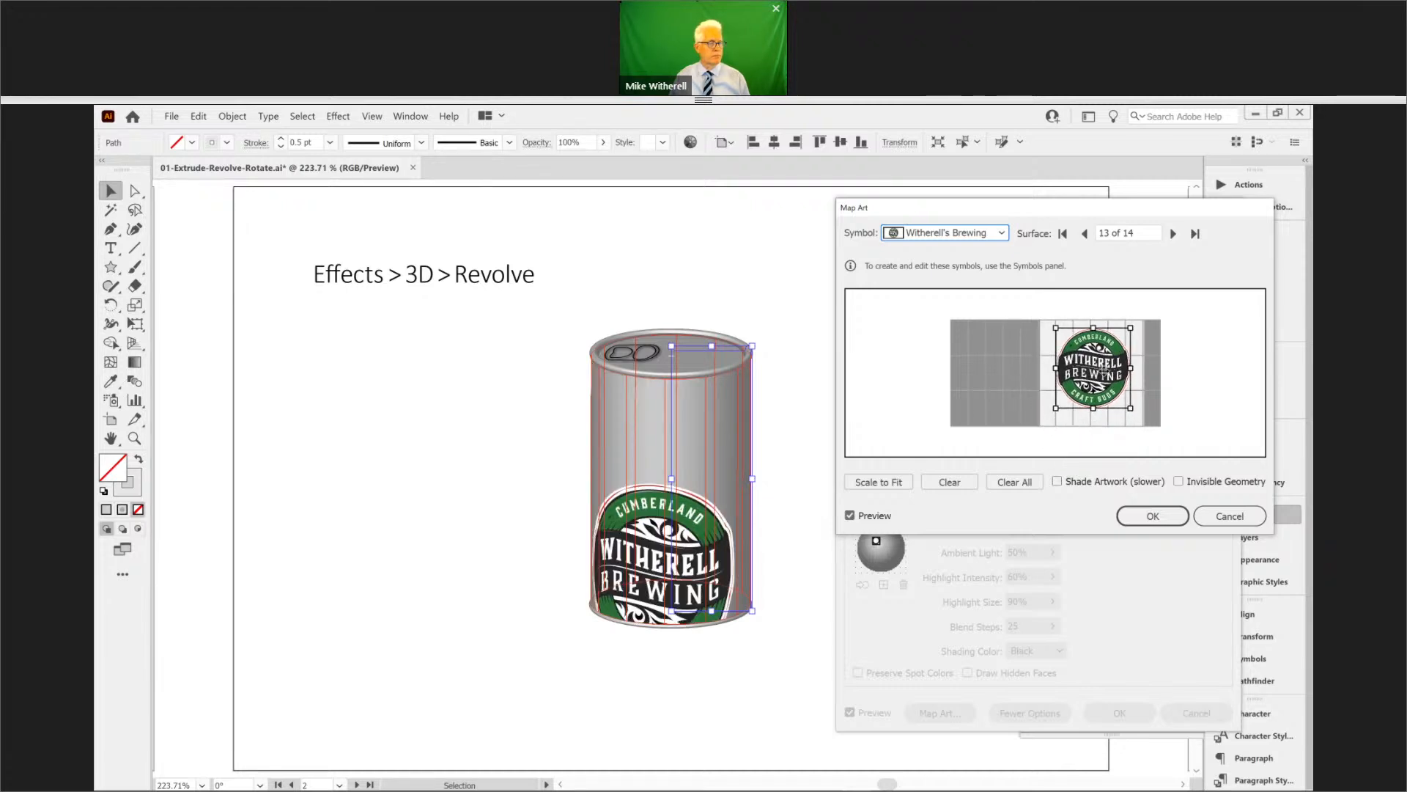
left_click(1153, 516)
left_click(1129, 714)
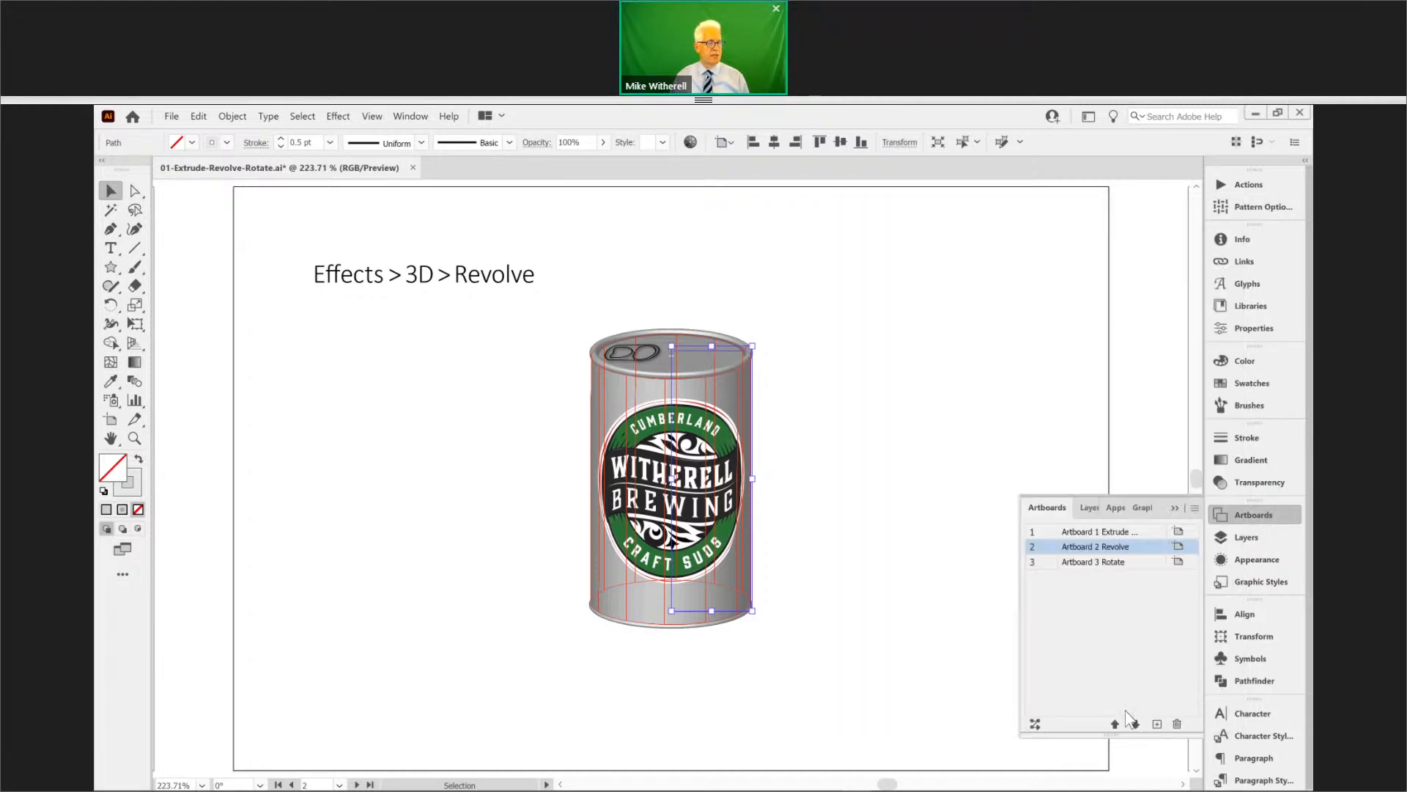
left_click(824, 425)
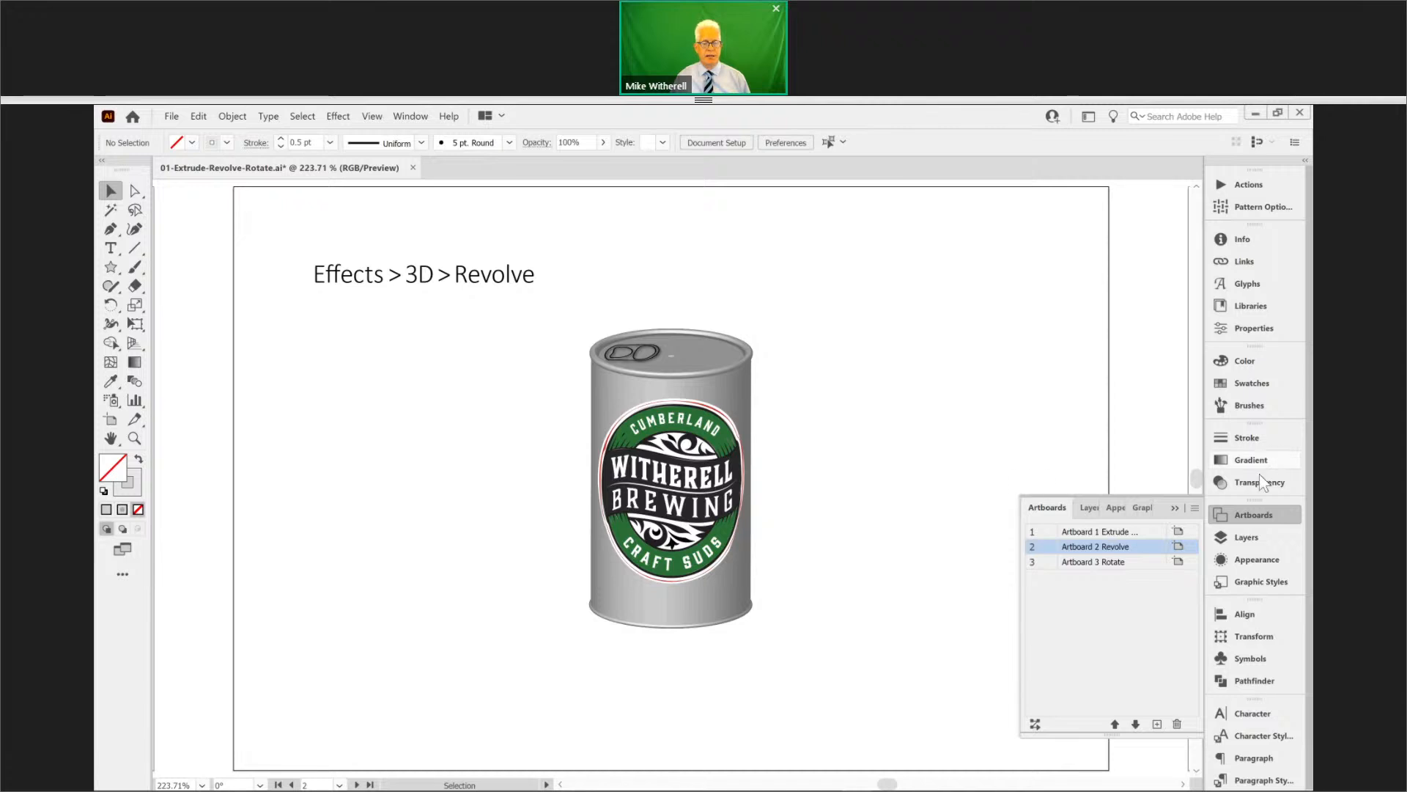
- Show the appearance attributes and float them beside the can
left_click(333, 118)
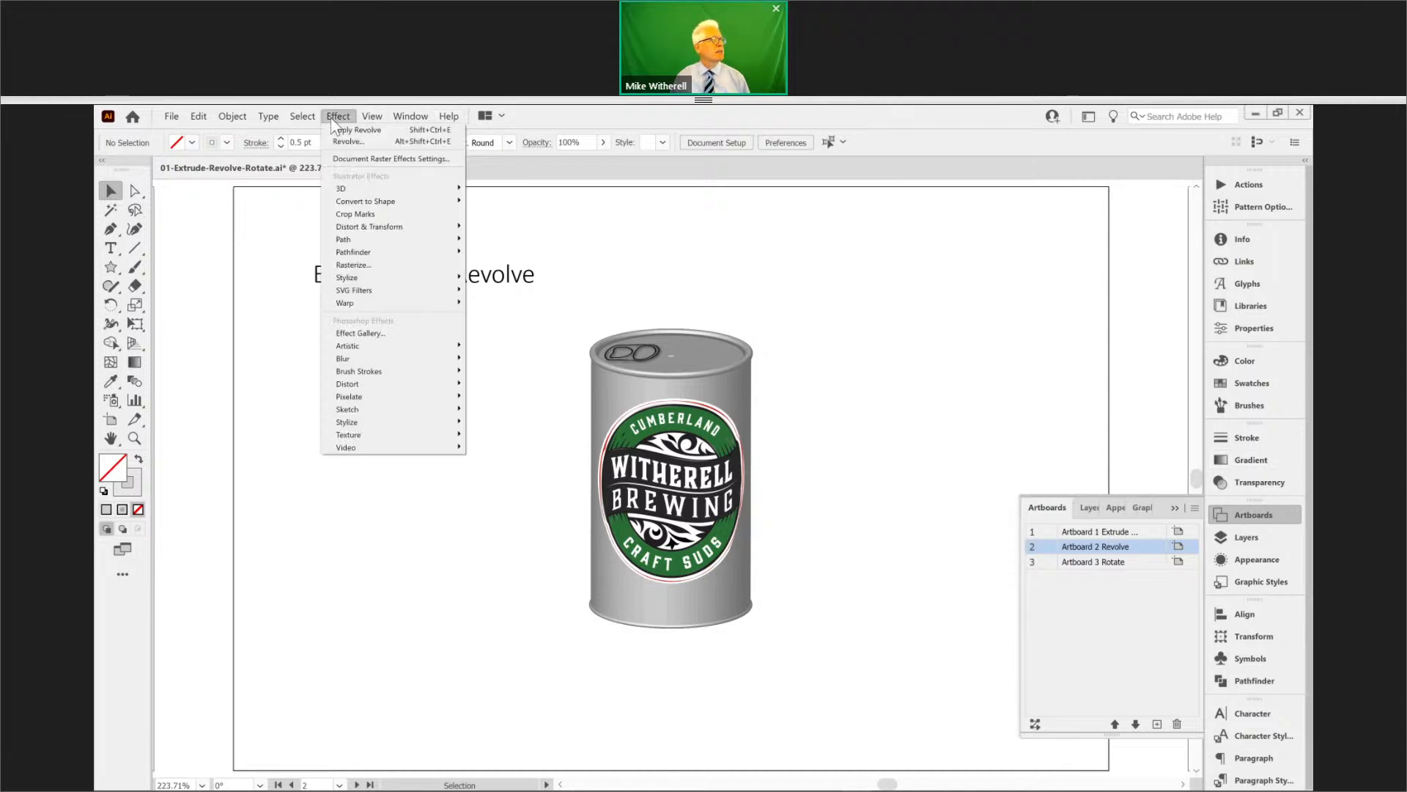
left_click(331, 118)
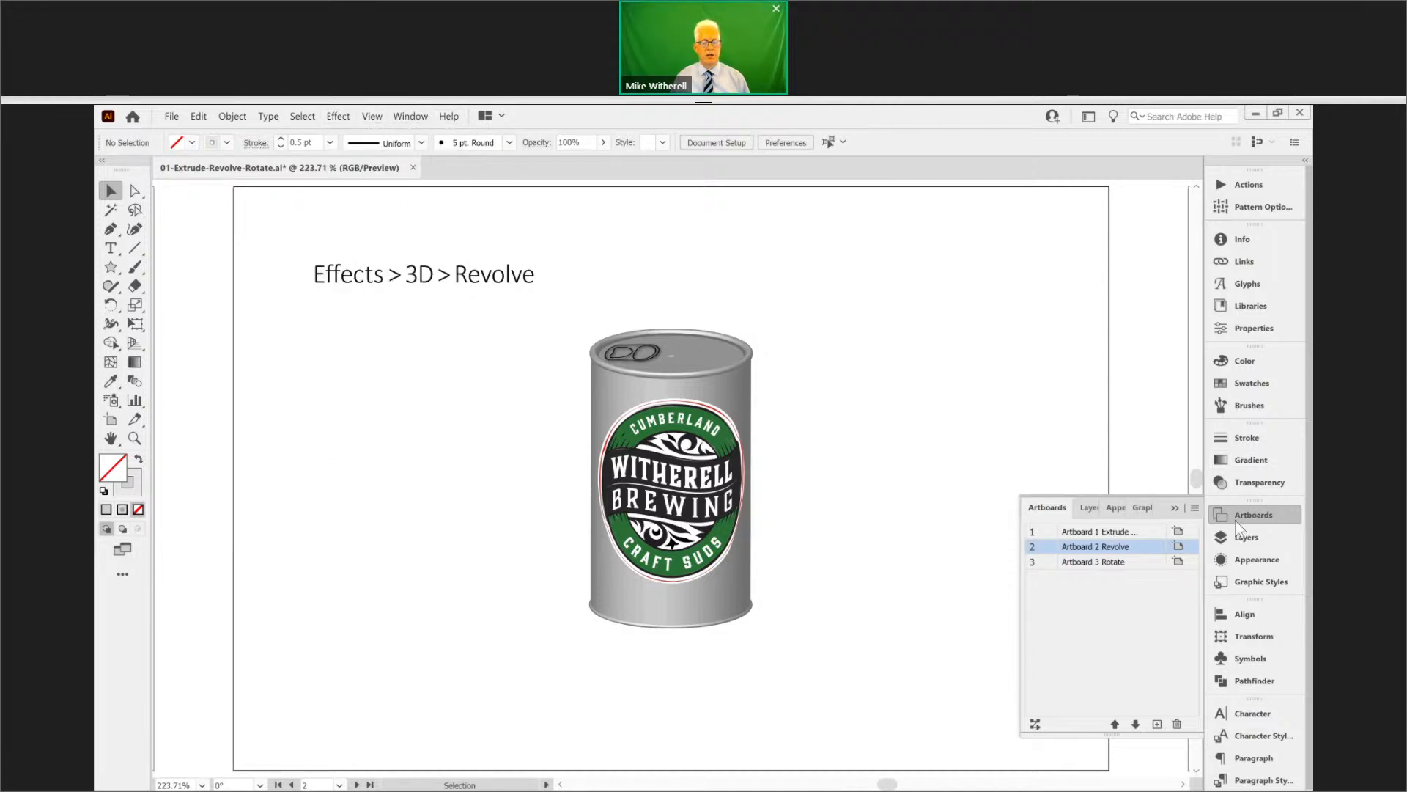
left_click(1262, 561)
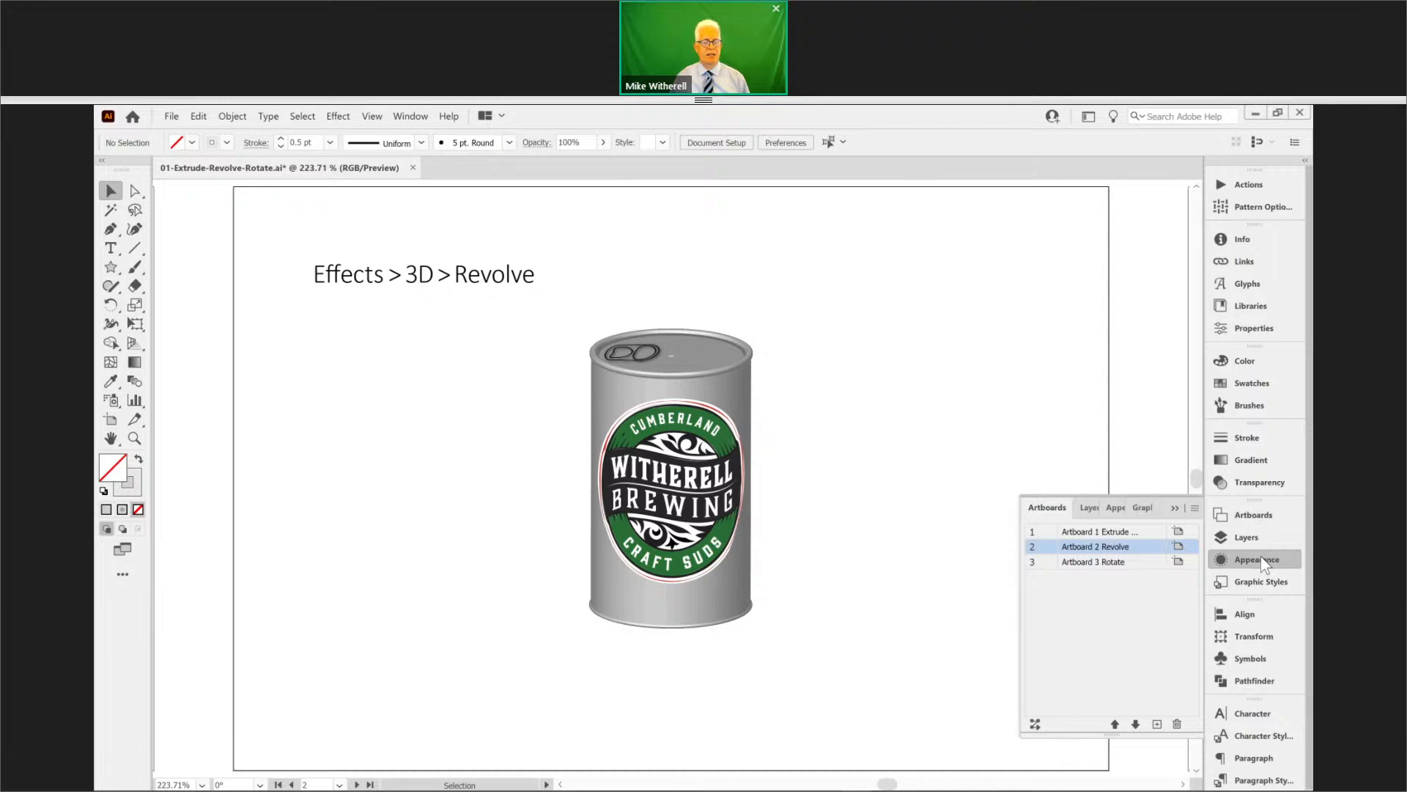
left_click_drag(1106, 509, 975, 376)
left_click_drag(895, 320, 879, 306)
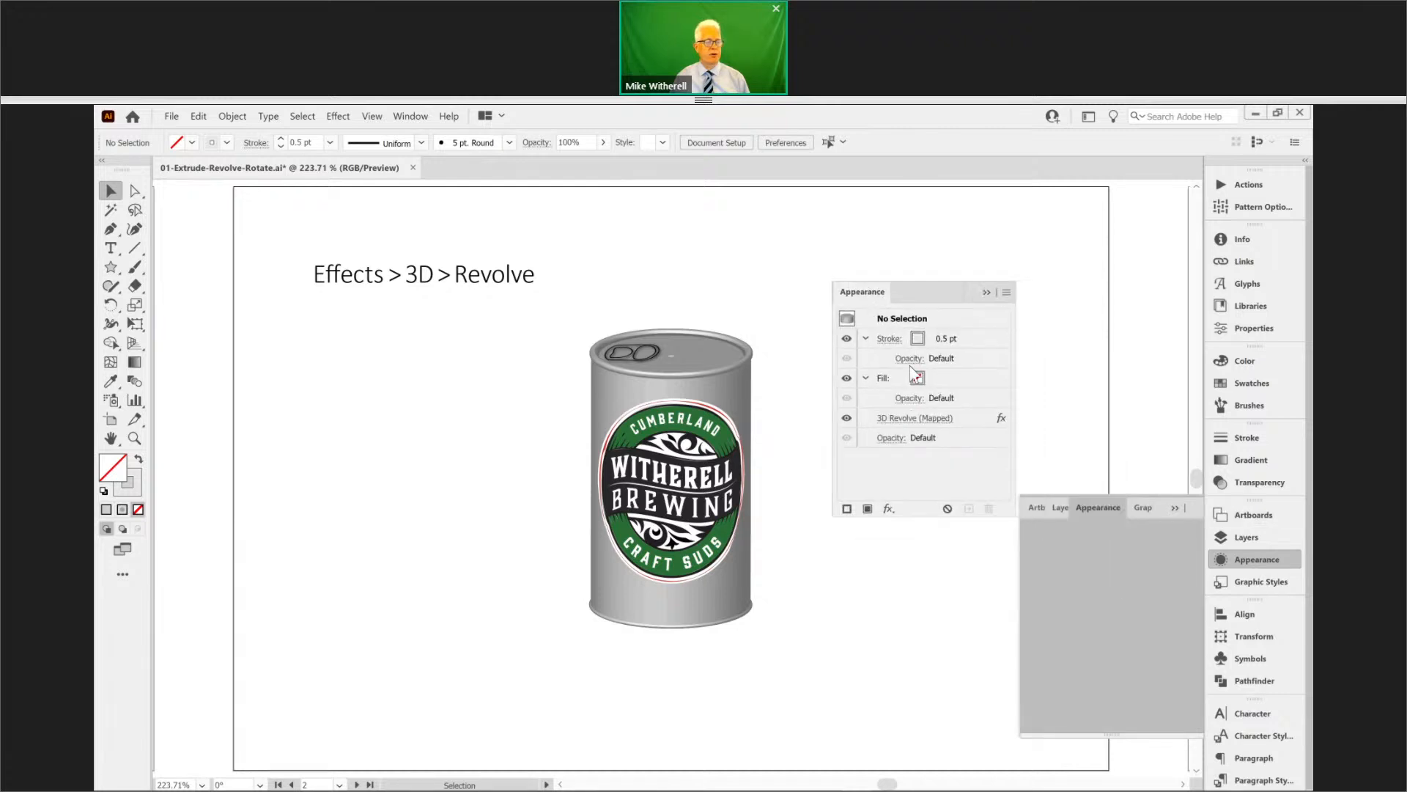
- Switch the 3D Revolve (Mapped) attribute off and on, and try to delete it with no artwork selected
left_click(969, 414)
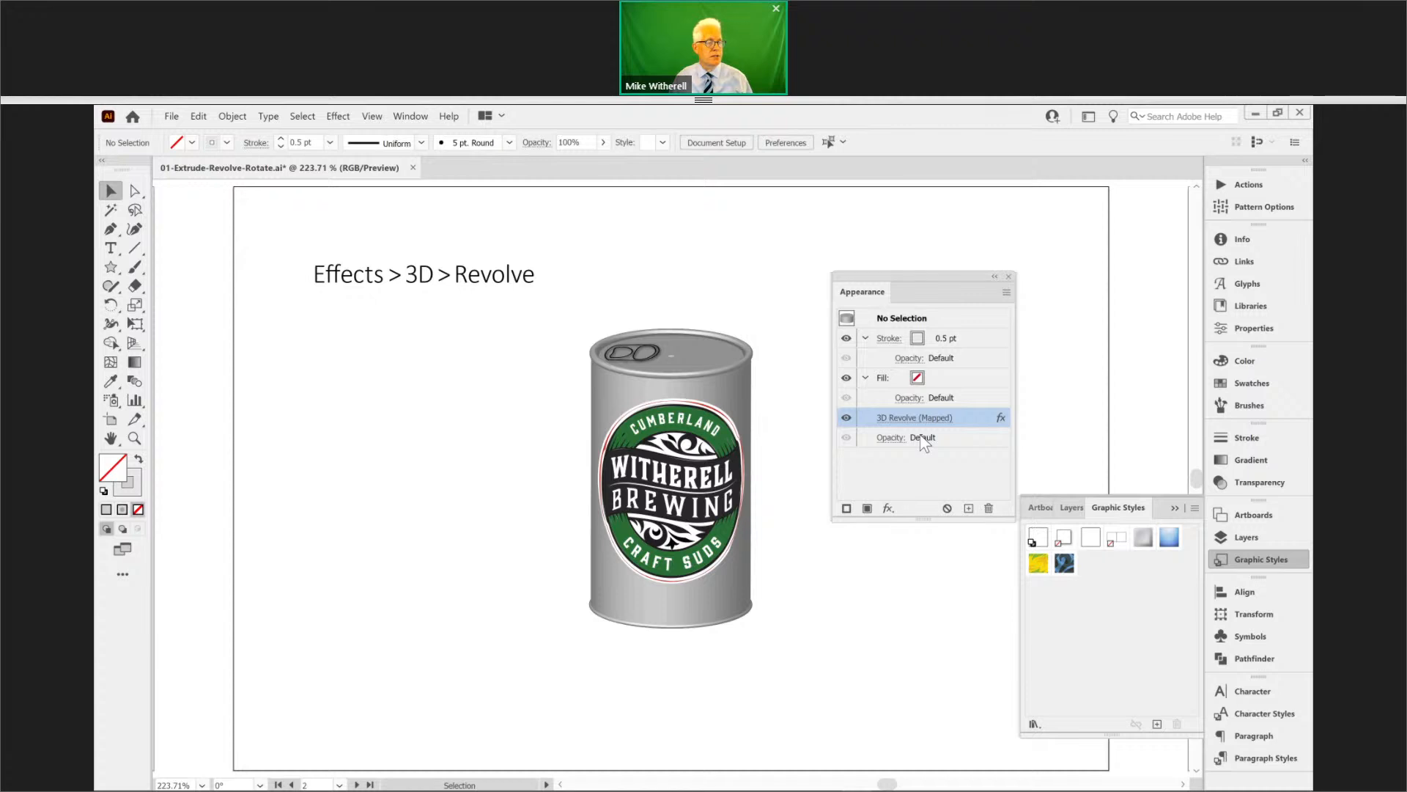
left_click(847, 417)
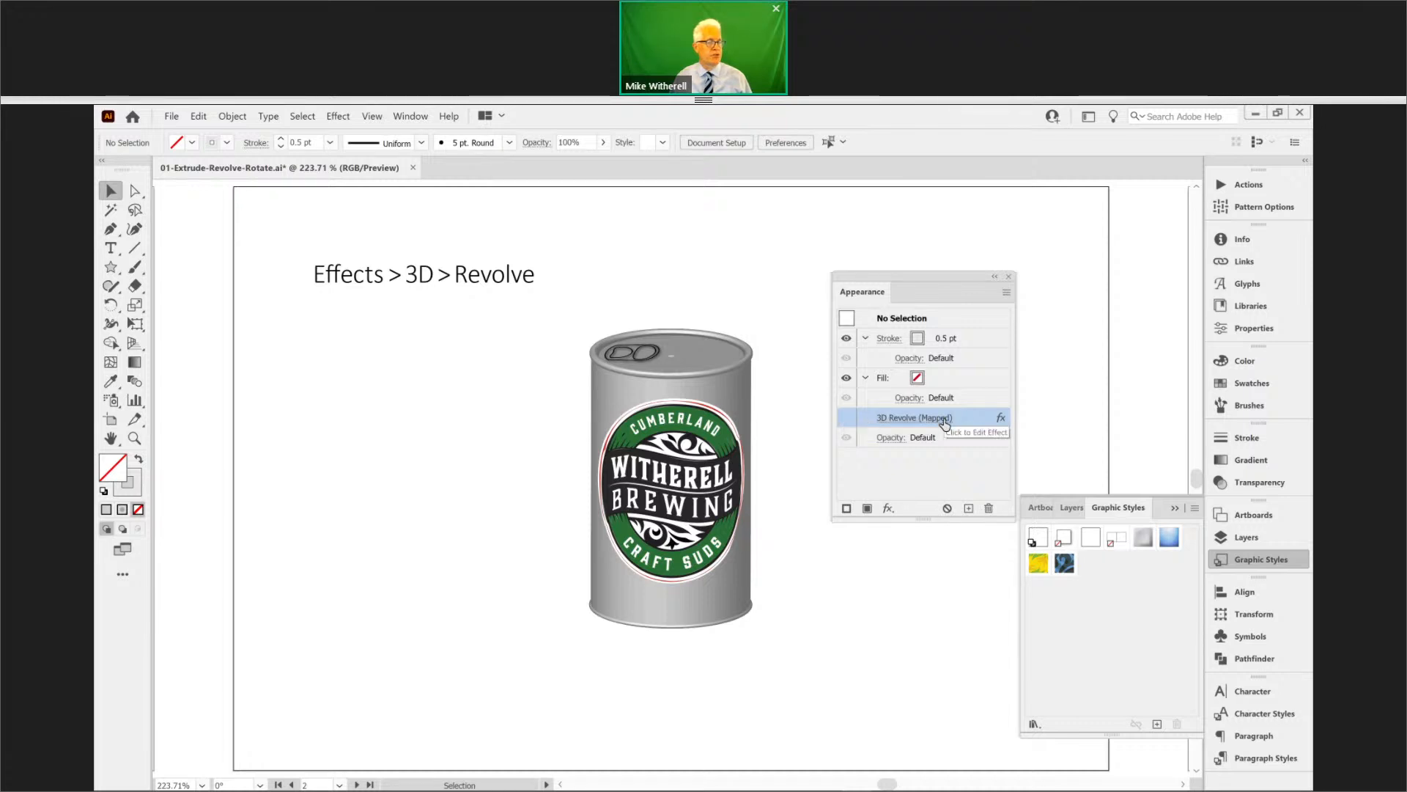
left_click(850, 421)
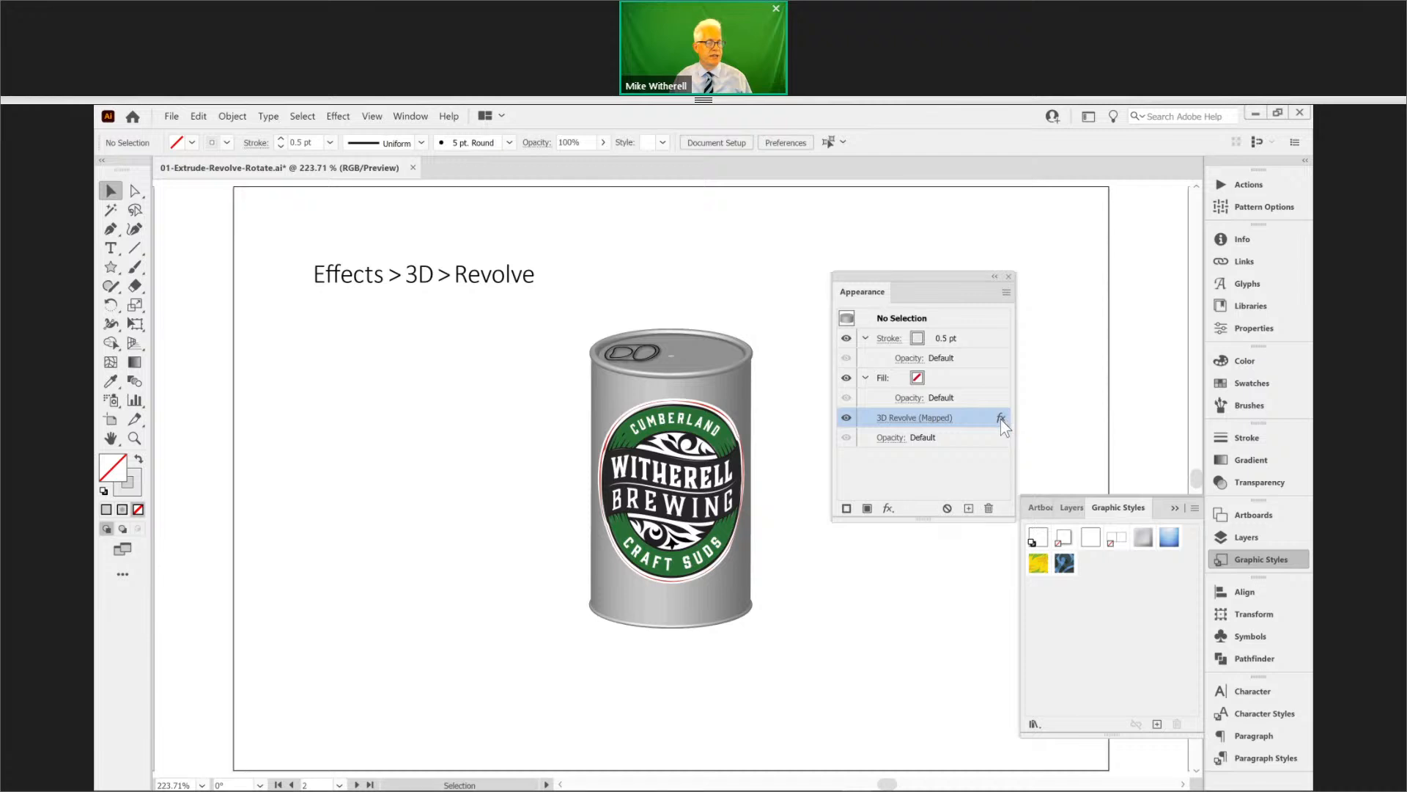
left_click(989, 509)
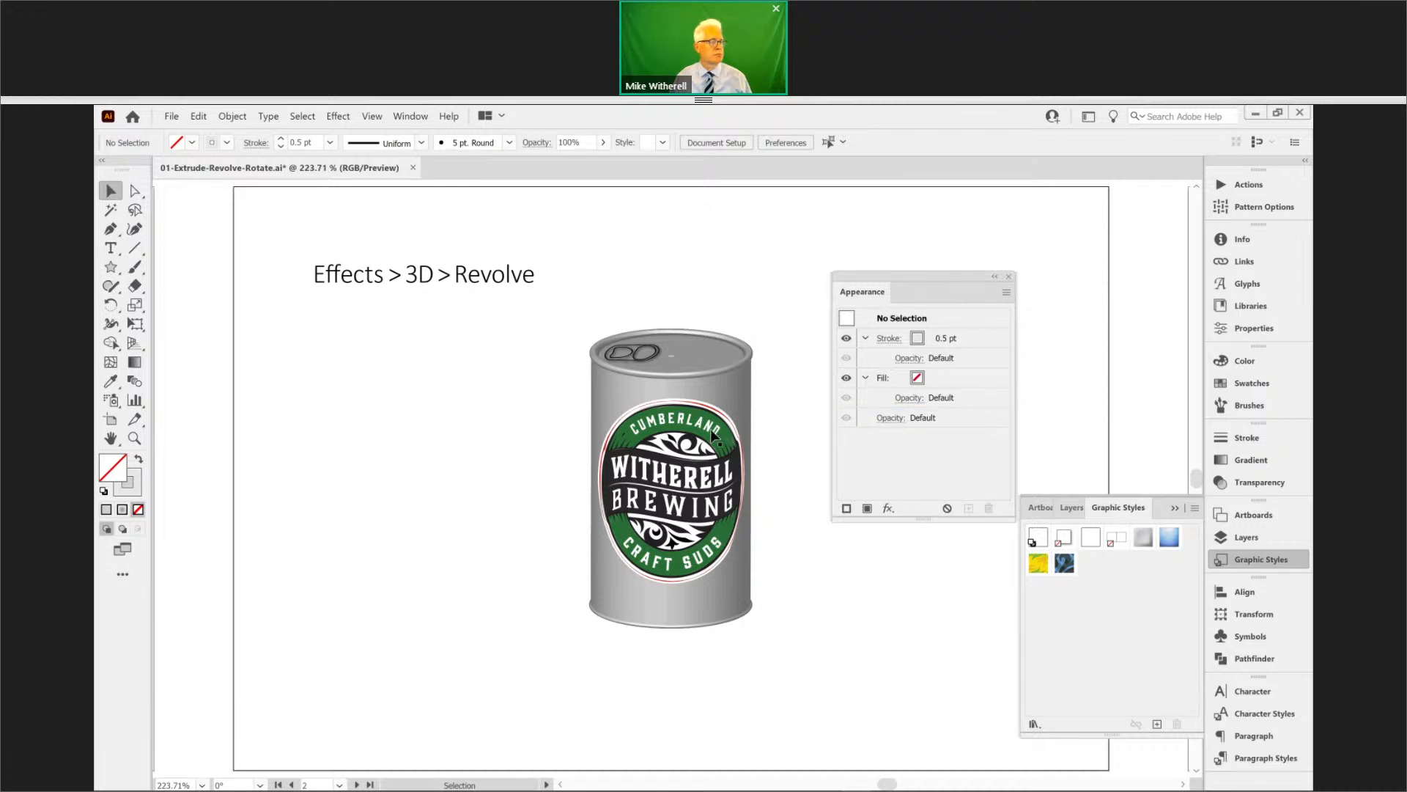
key("ctrl+z")
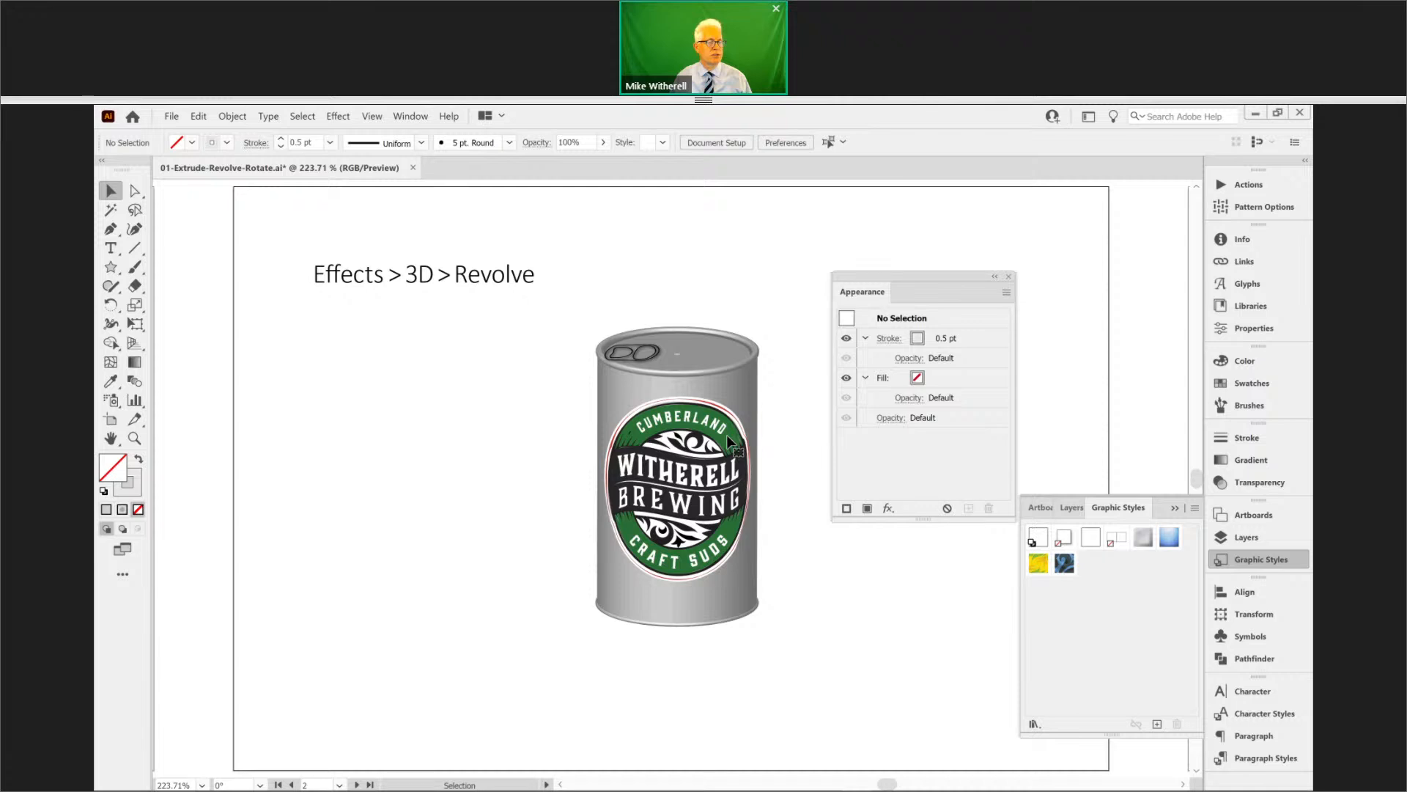
- Delete the 3D Revolve (Mapped) effect from the can's path and deselect the path
left_click(727, 434)
left_click_drag(1001, 416, 989, 508)
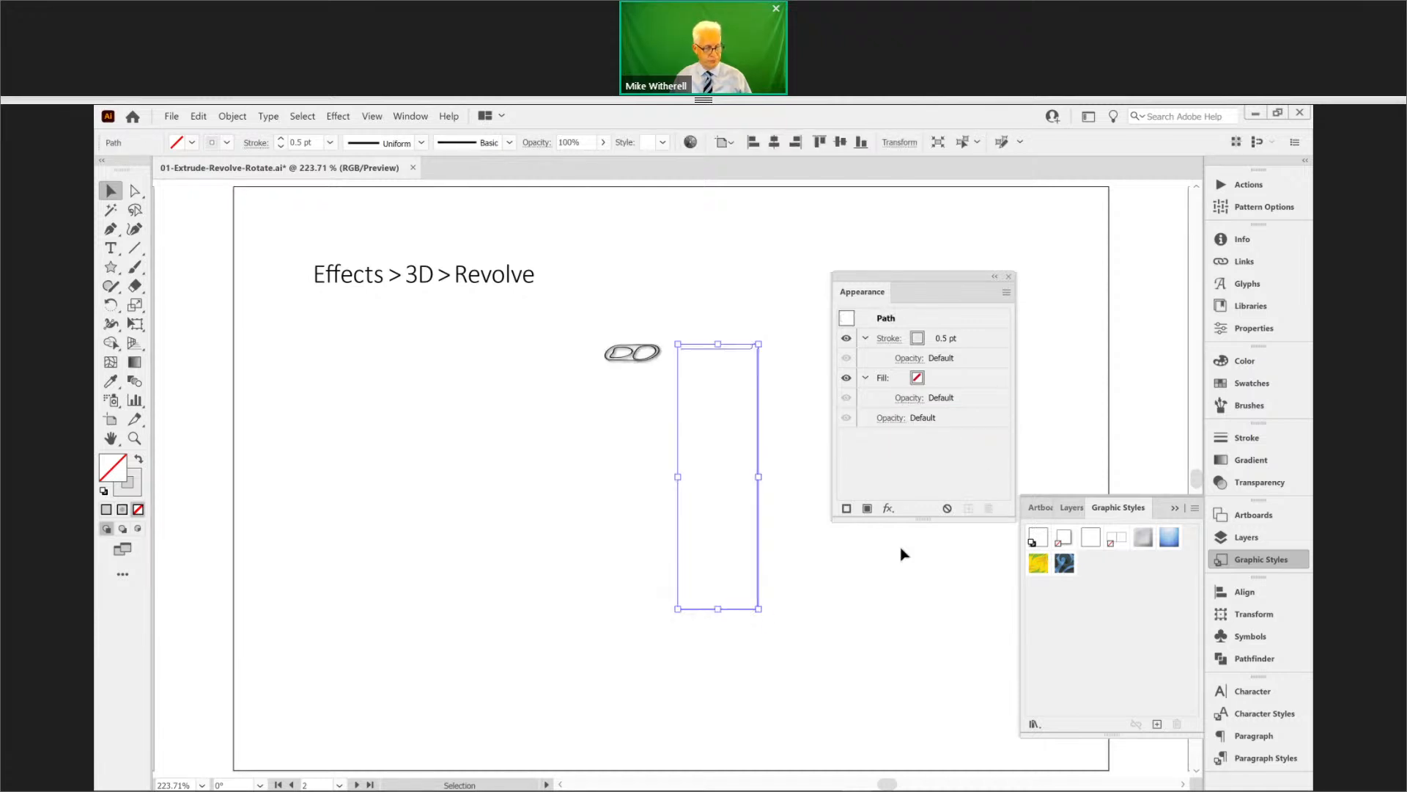
left_click(903, 554)
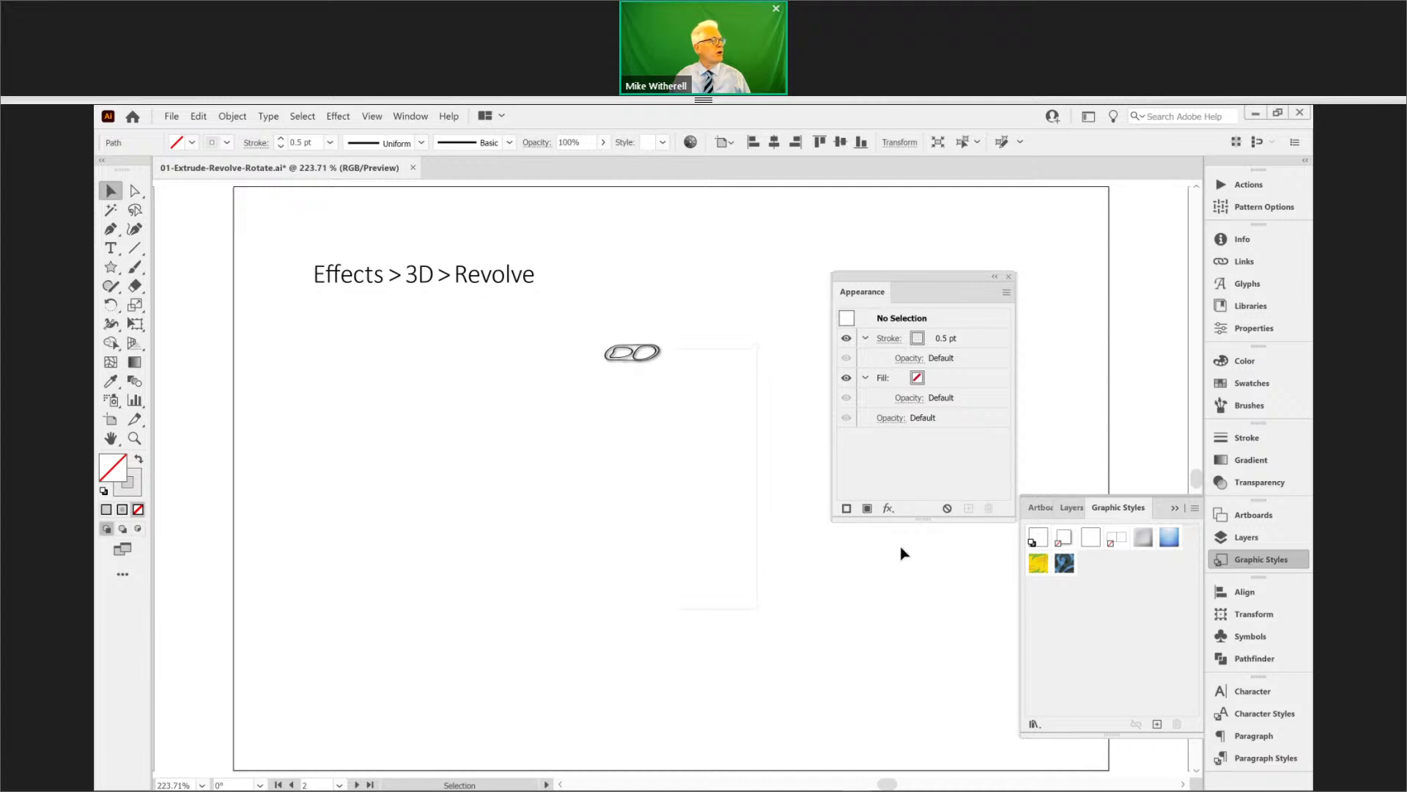
- Close 01-Extrude-Revolve-Rotate.ai without saving and open 01-Tic-Tacs-Flat-Trimetric-View.ai, accepting the current color settings
left_click(413, 167)
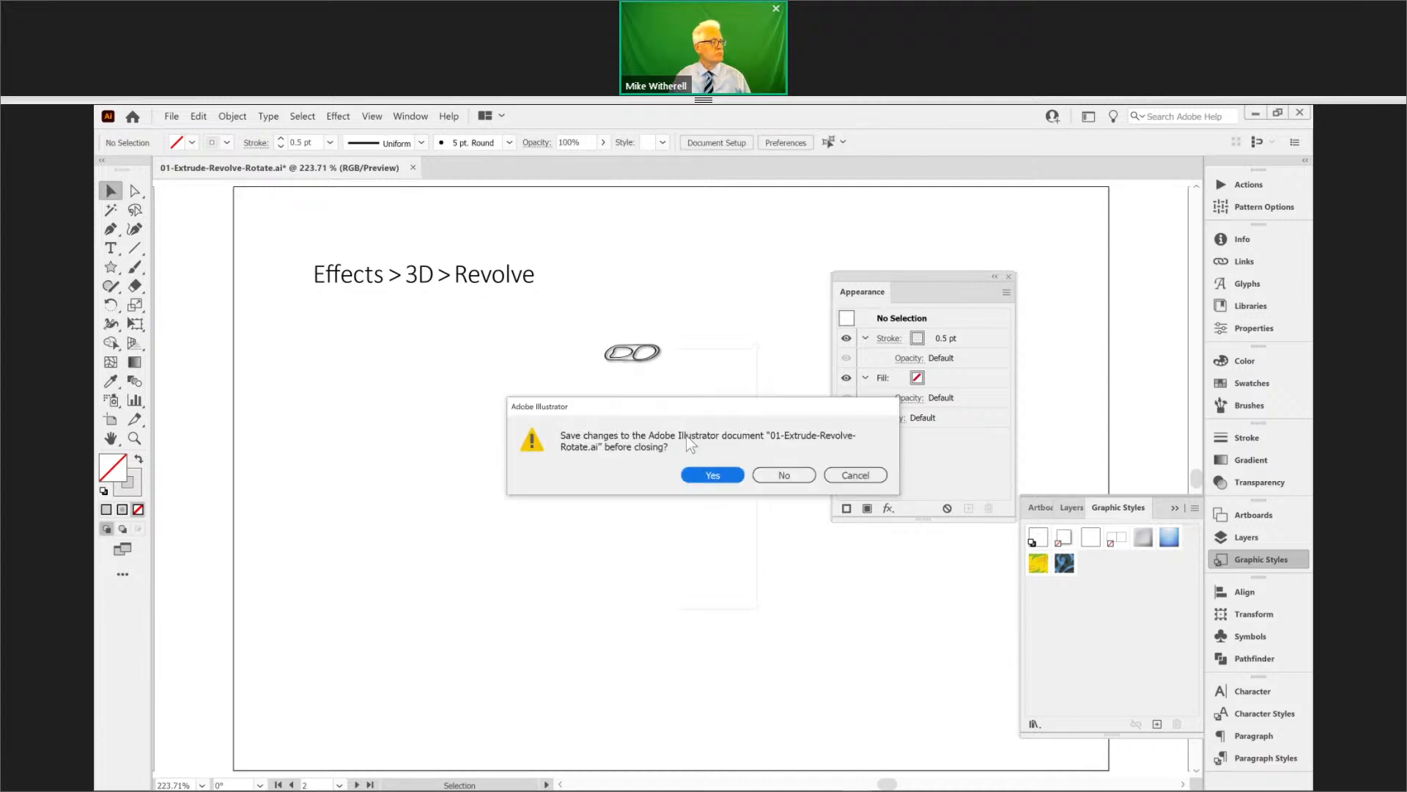
left_click(769, 476)
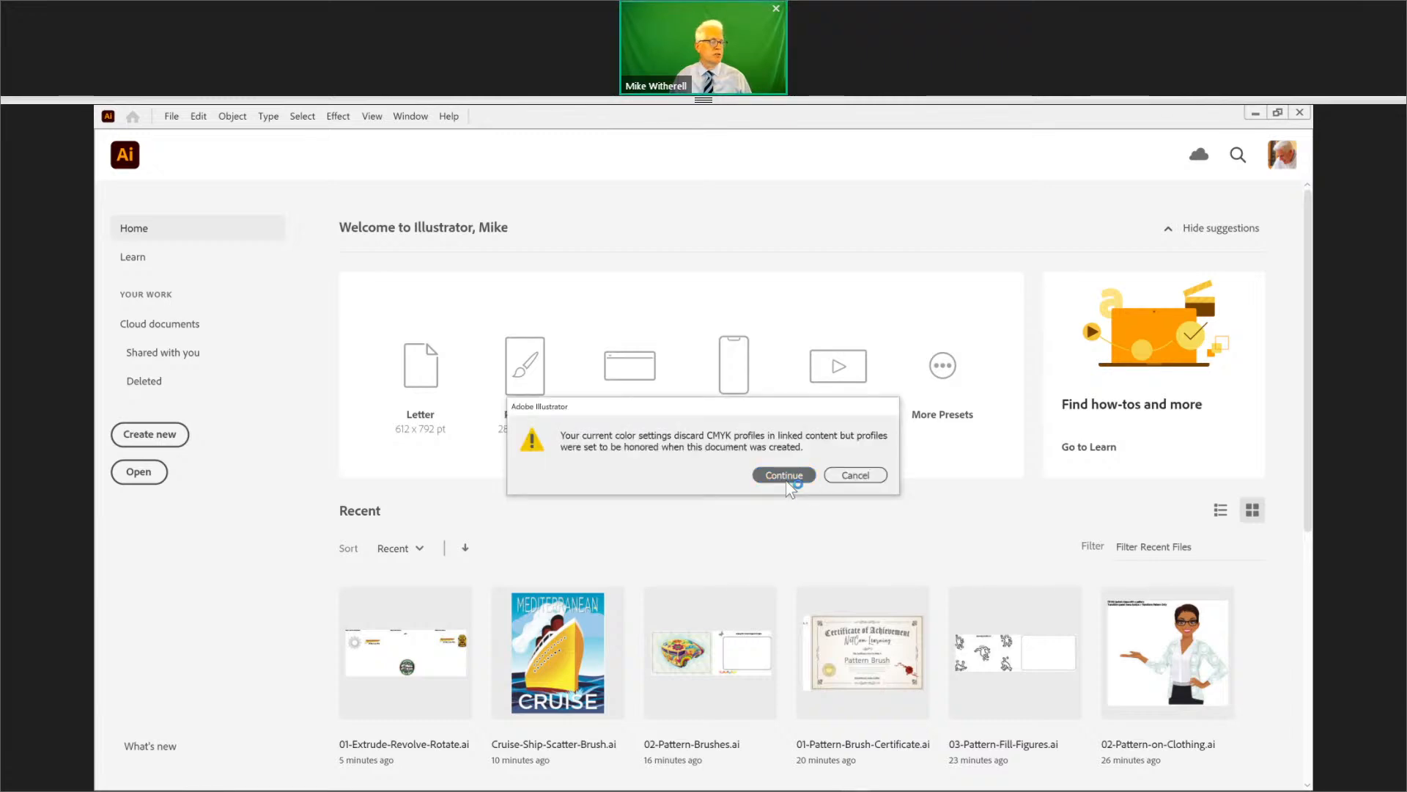
left_click(784, 477)
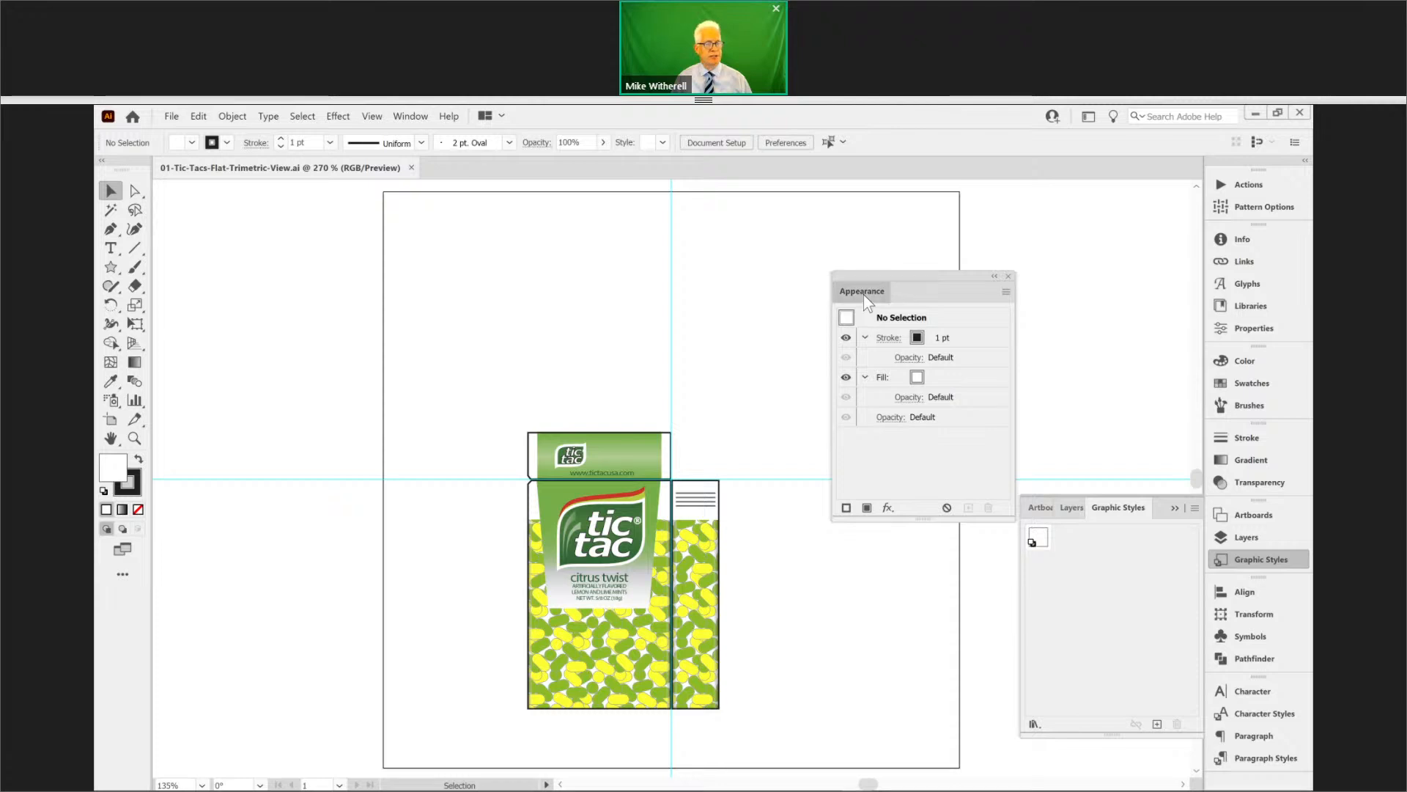
- Clear the floating appearance attributes away from the flat Tic Tac artwork and play the Trimetric 3 Front Side Top action on it
left_click_drag(919, 292, 1067, 234)
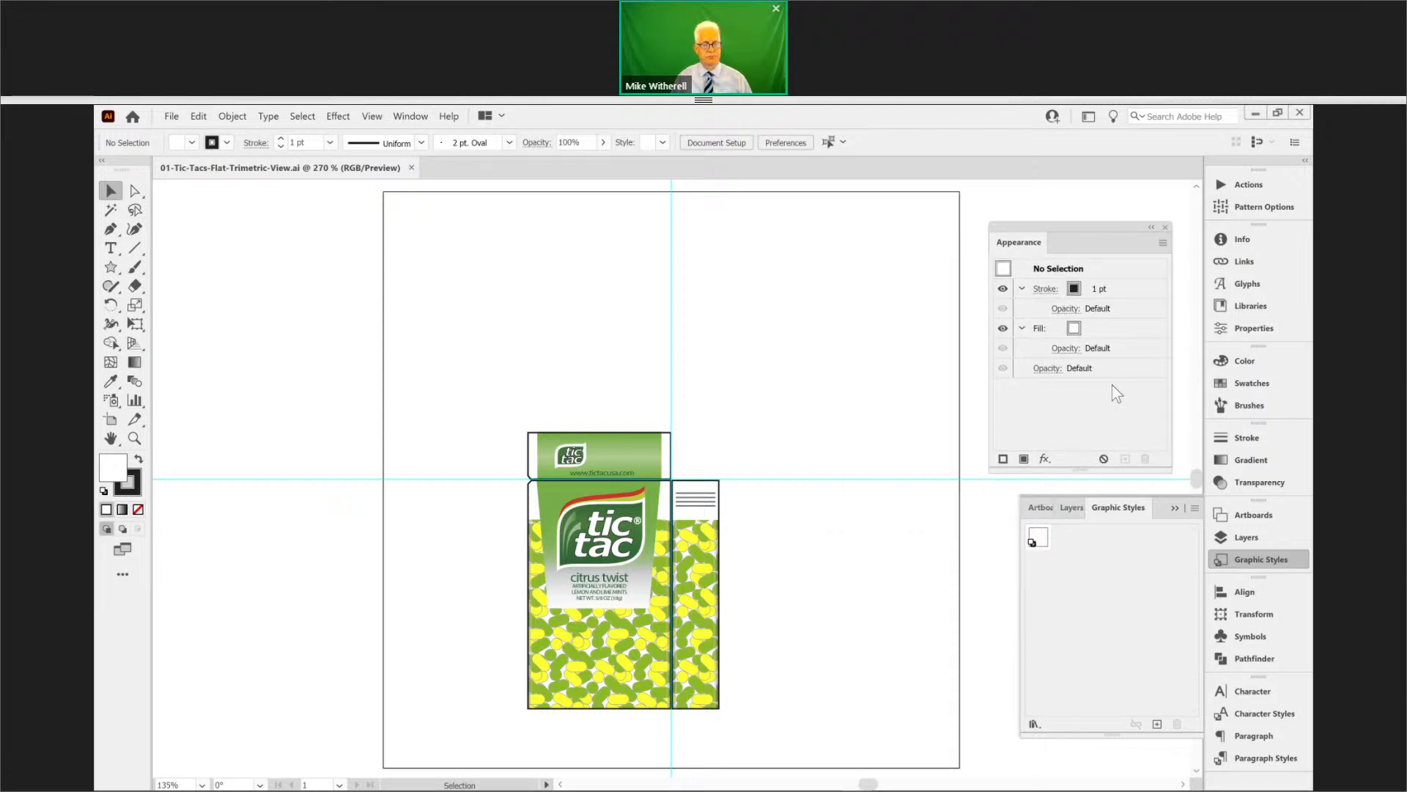
left_click(1174, 509)
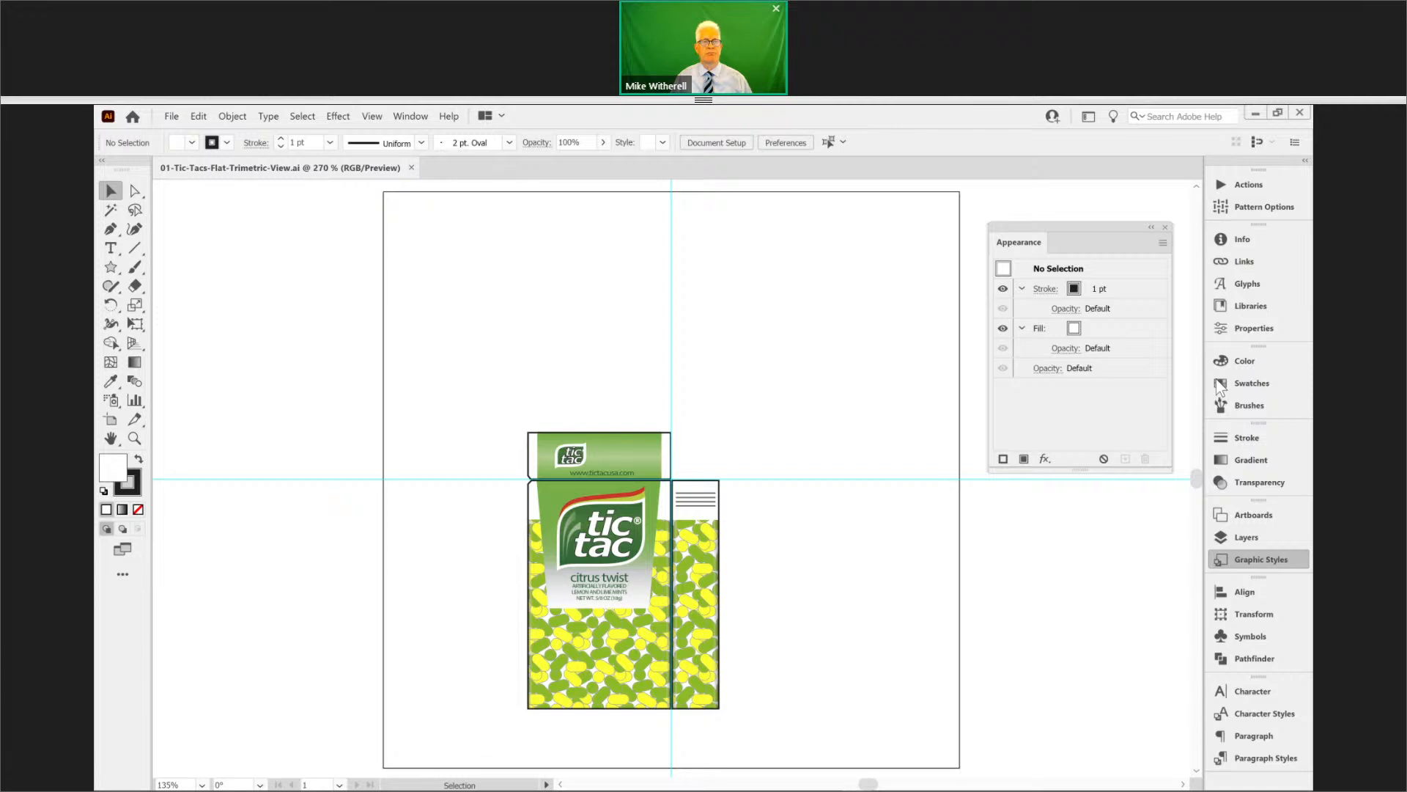
left_click(1230, 186)
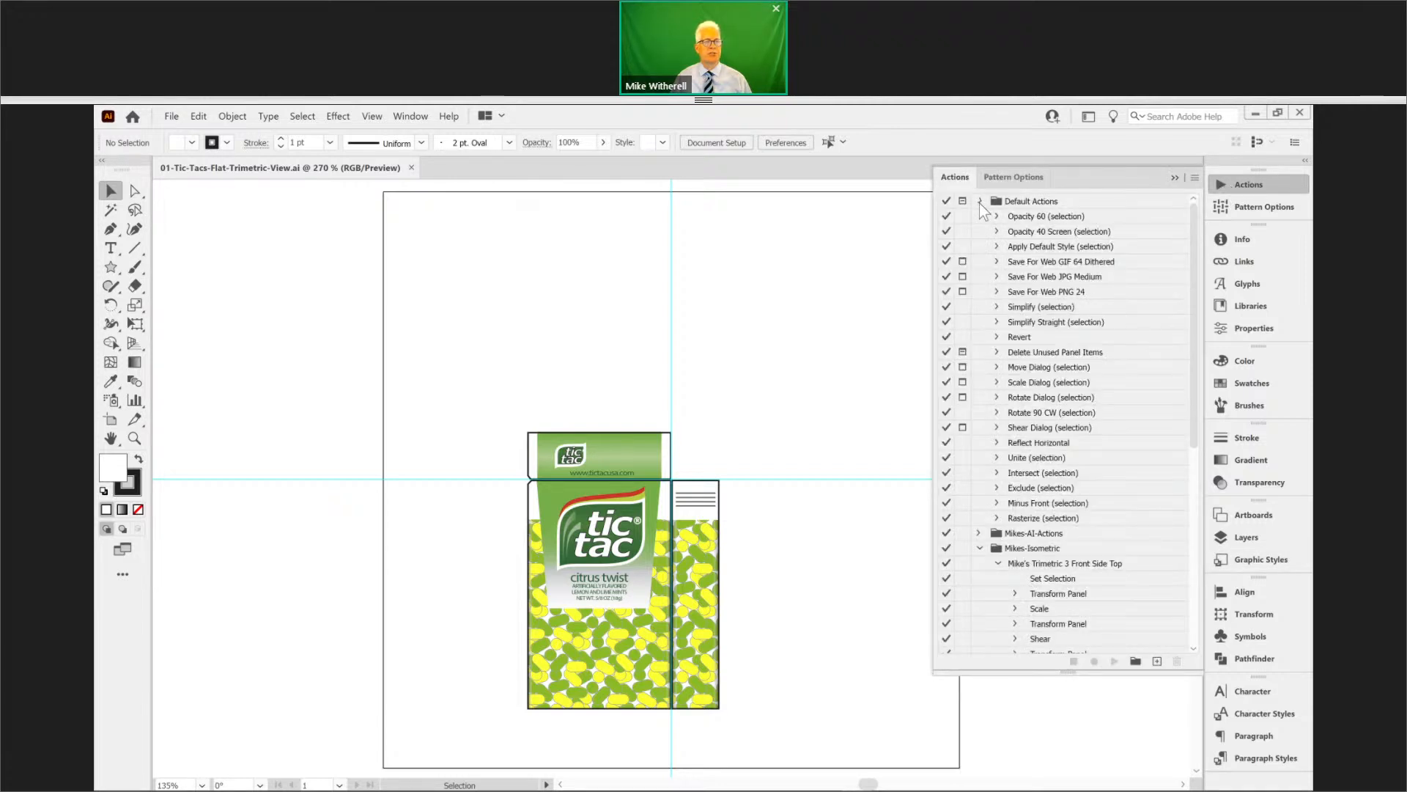
left_click(979, 201)
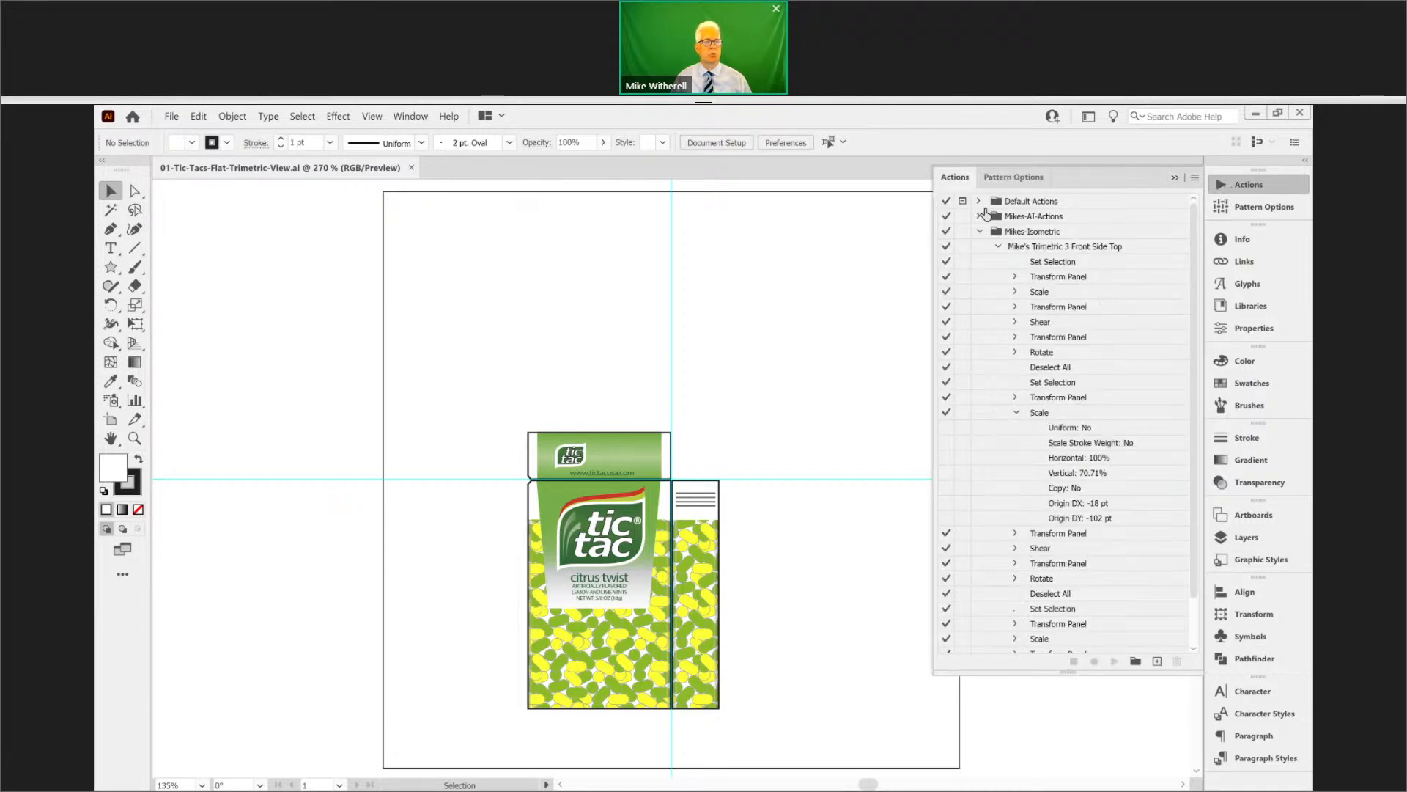
left_click(1058, 247)
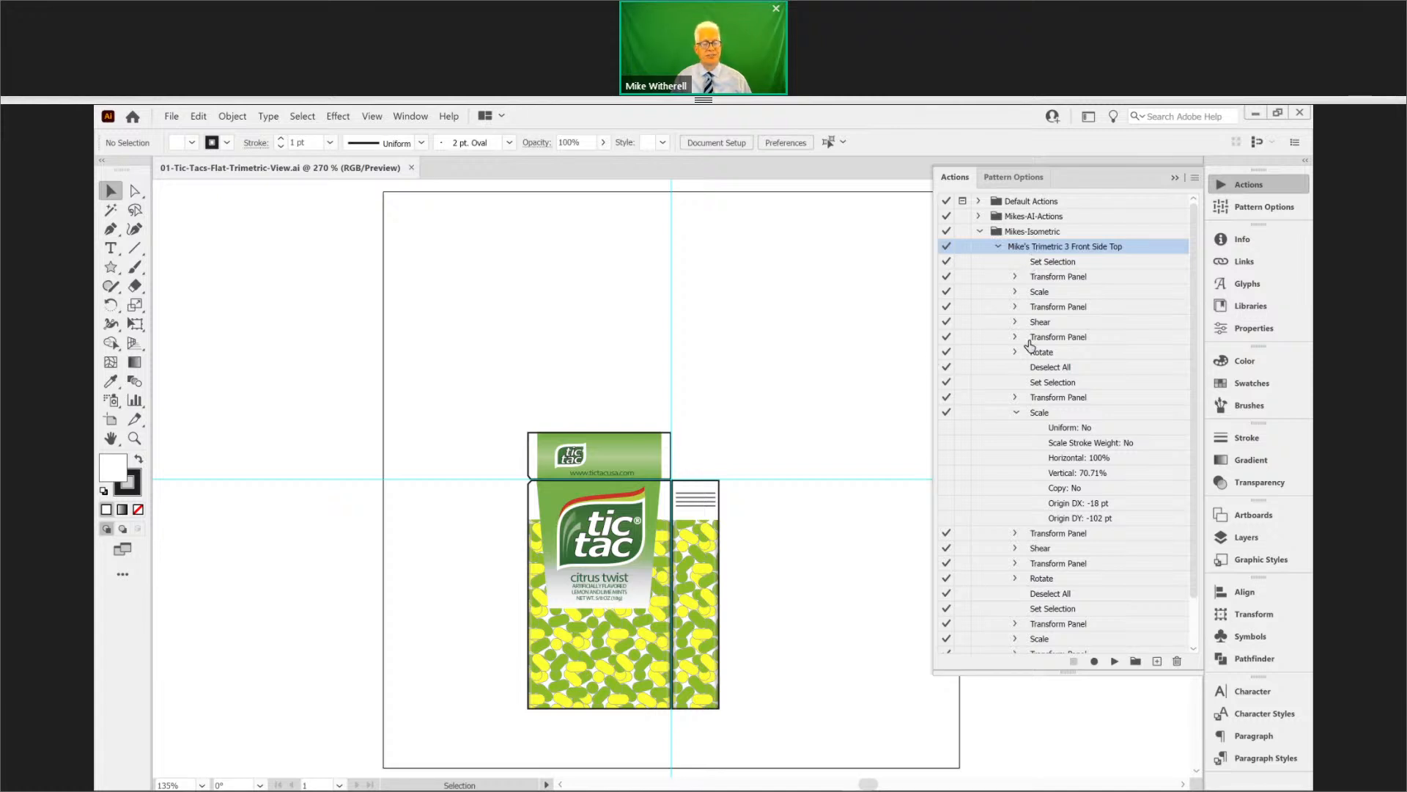
left_click(1115, 661)
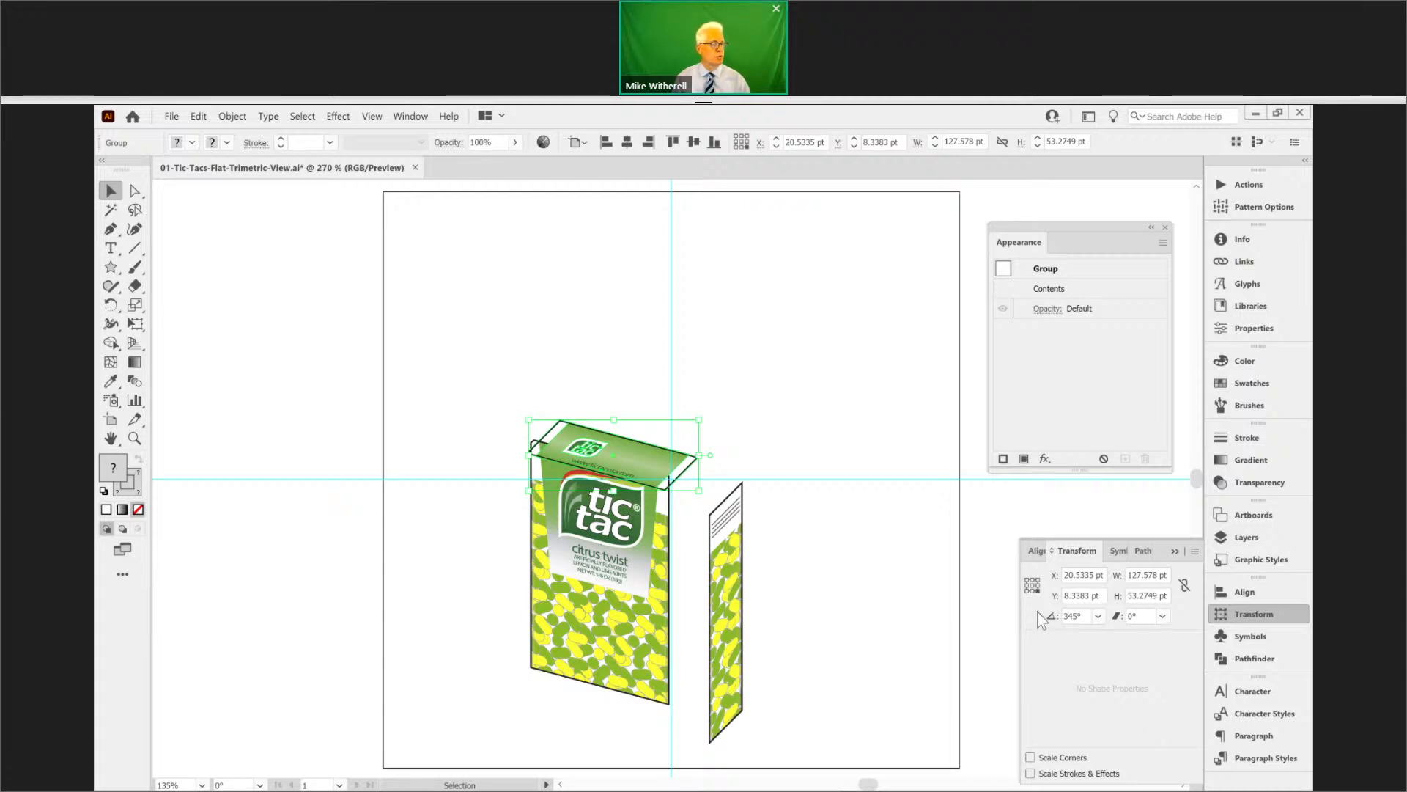
- Move the skewed top and side faces against the front face to assemble the Tic Tac box, and deselect
left_click(790, 444)
left_click_drag(659, 458, 663, 443)
left_click_drag(728, 511, 693, 498)
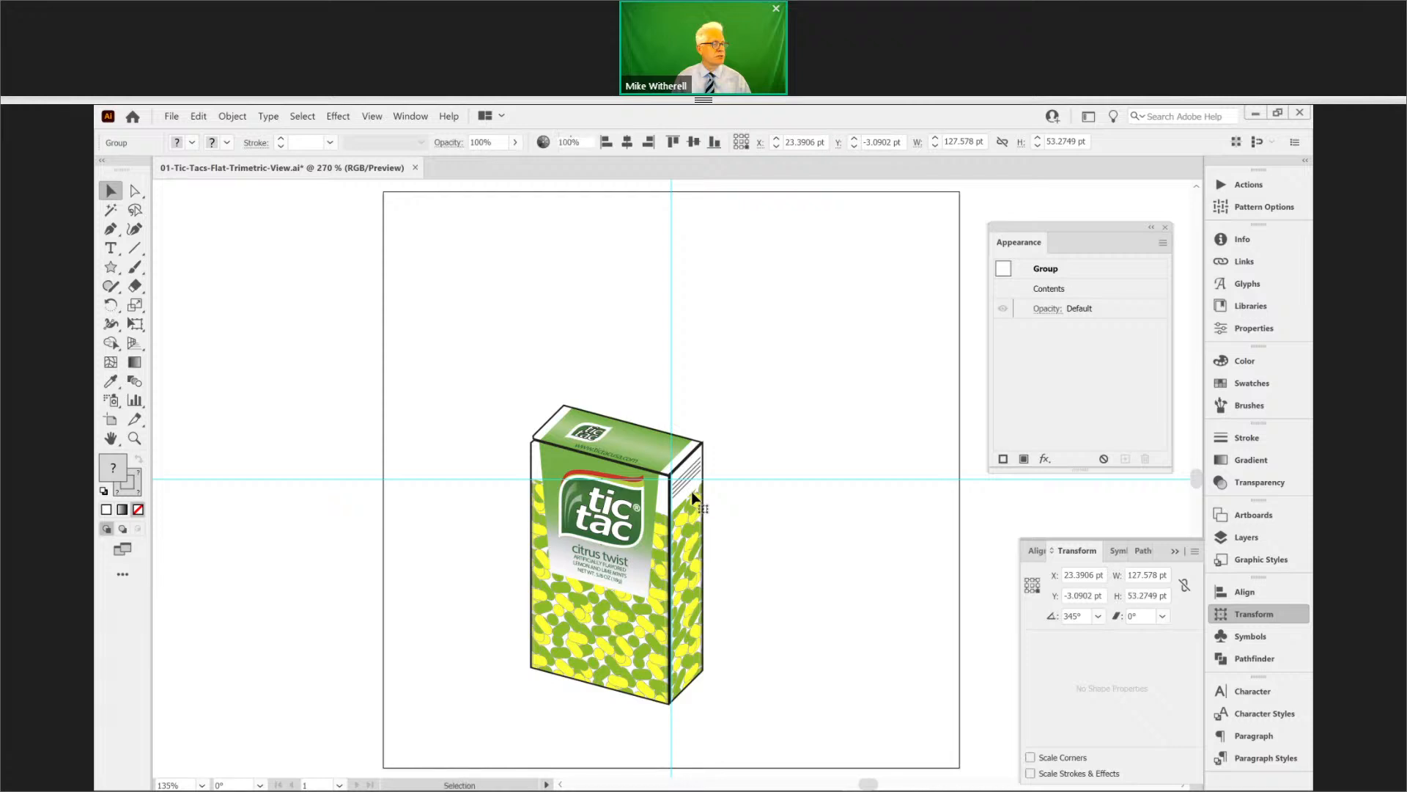
left_click(862, 524)
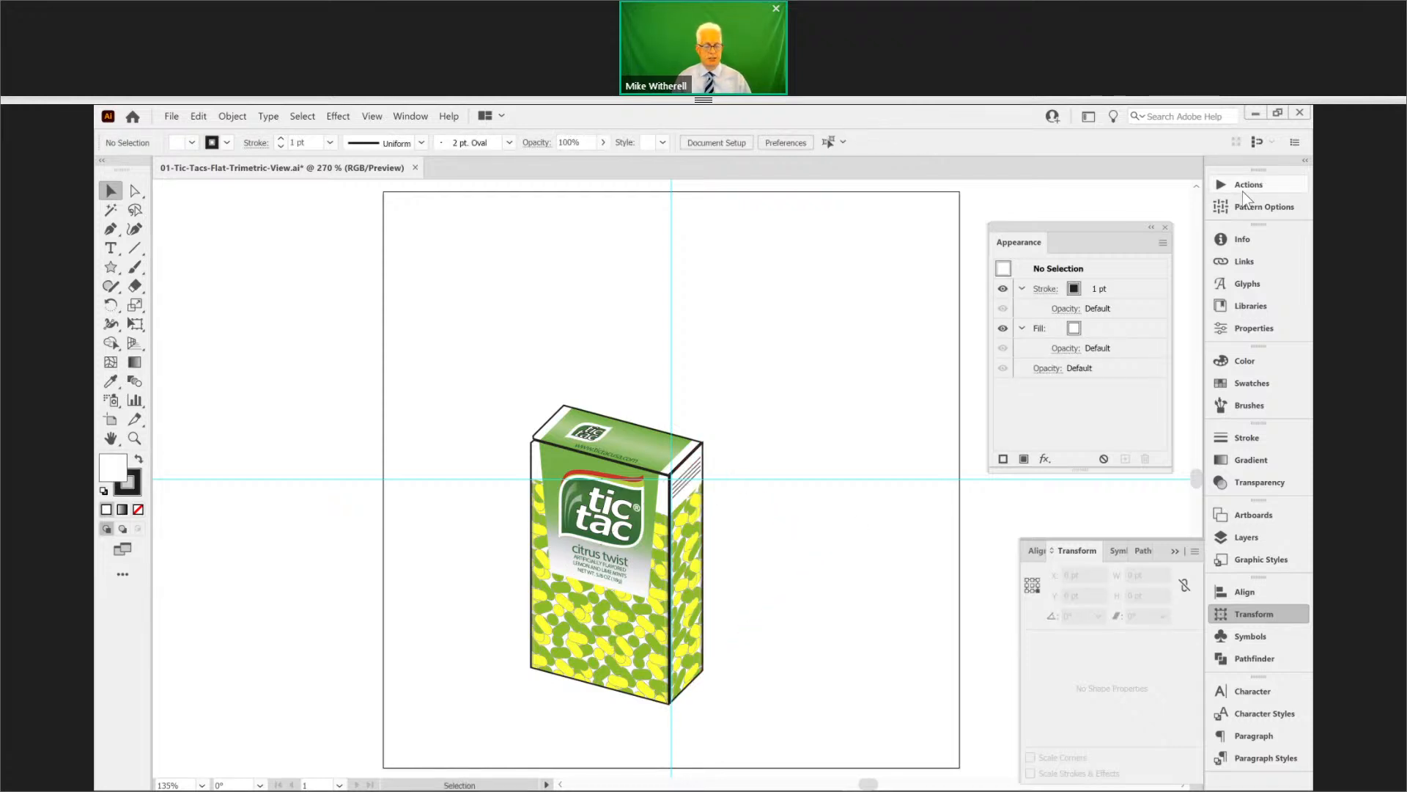
- Review the recorded steps of the Trimetric 3 Front Side Top action and collapse them
left_click(1243, 191)
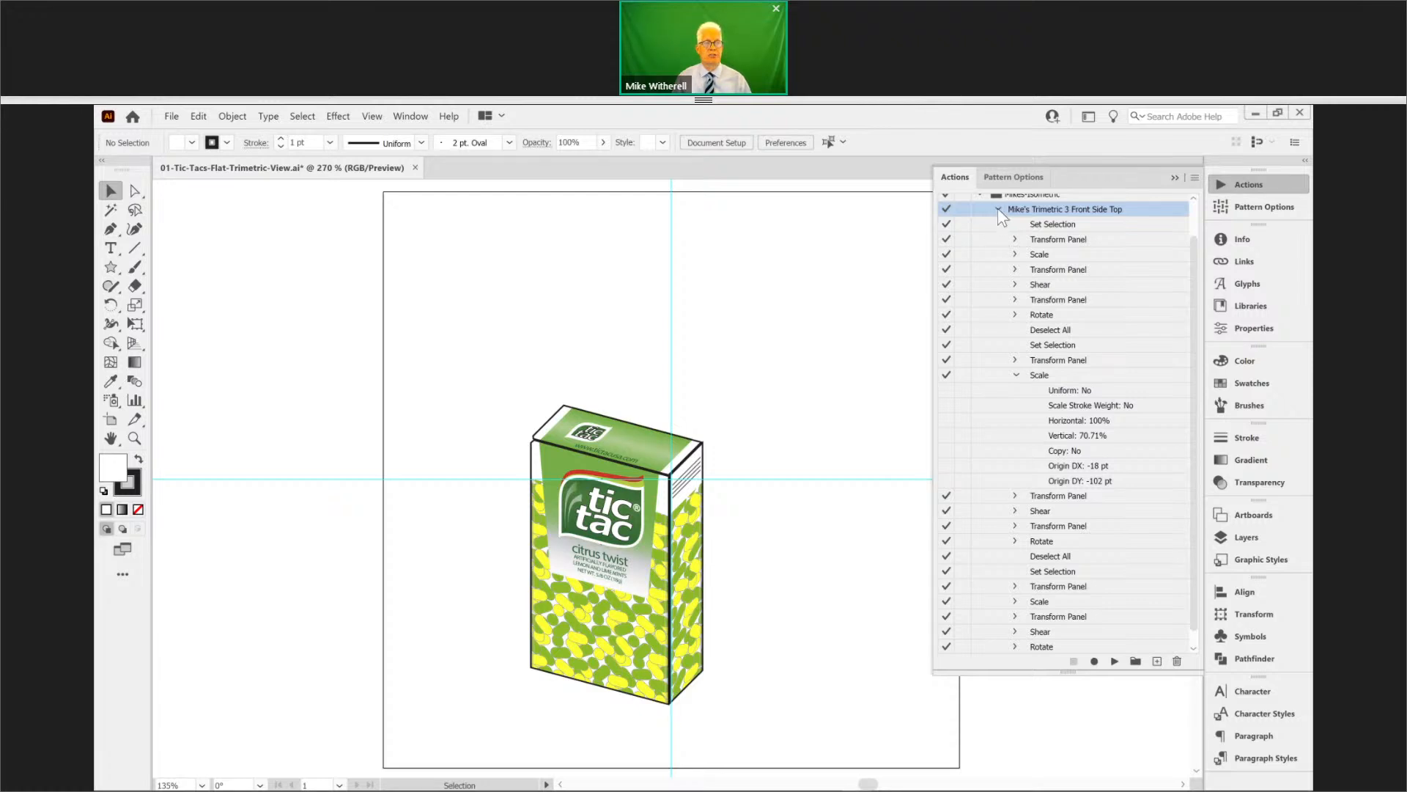
left_click(998, 210)
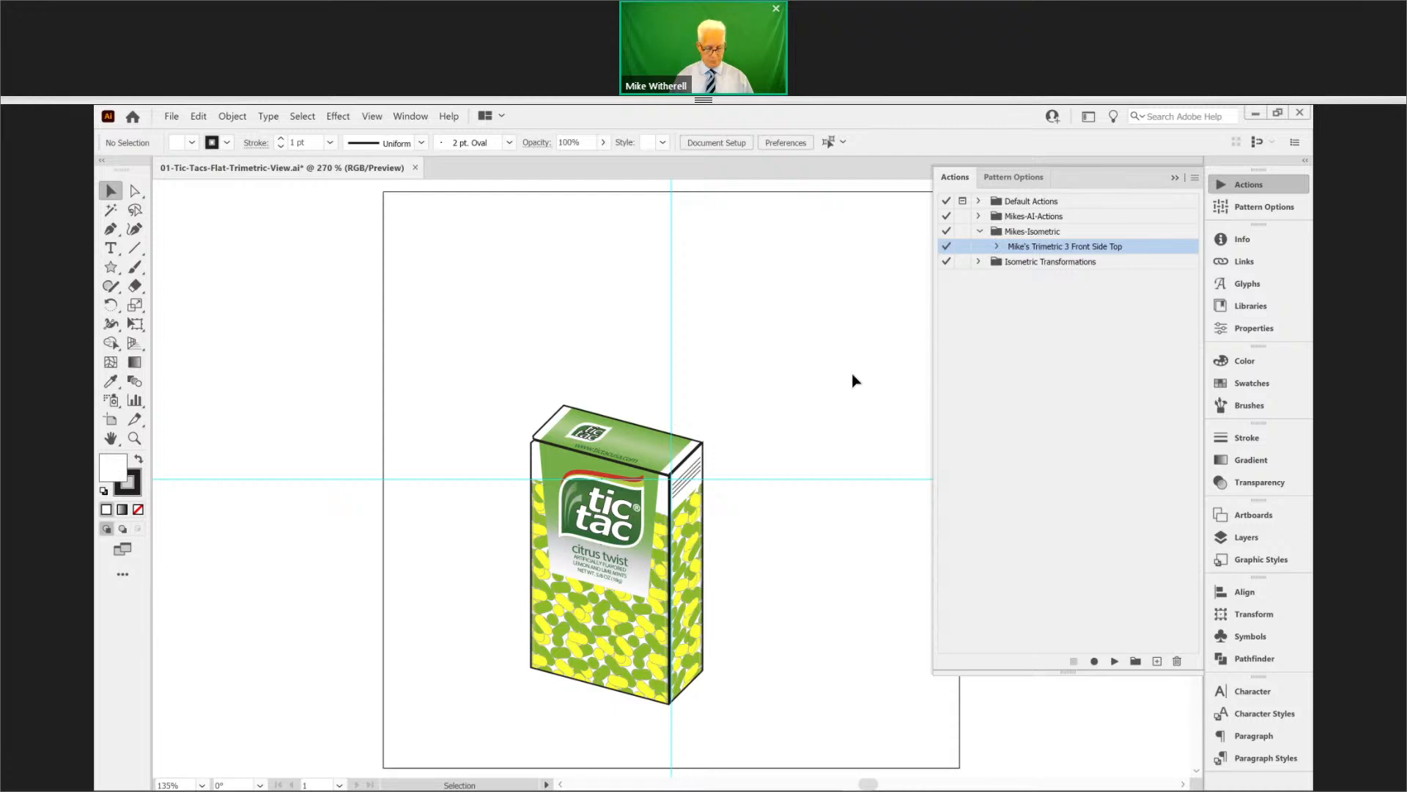
key("a")
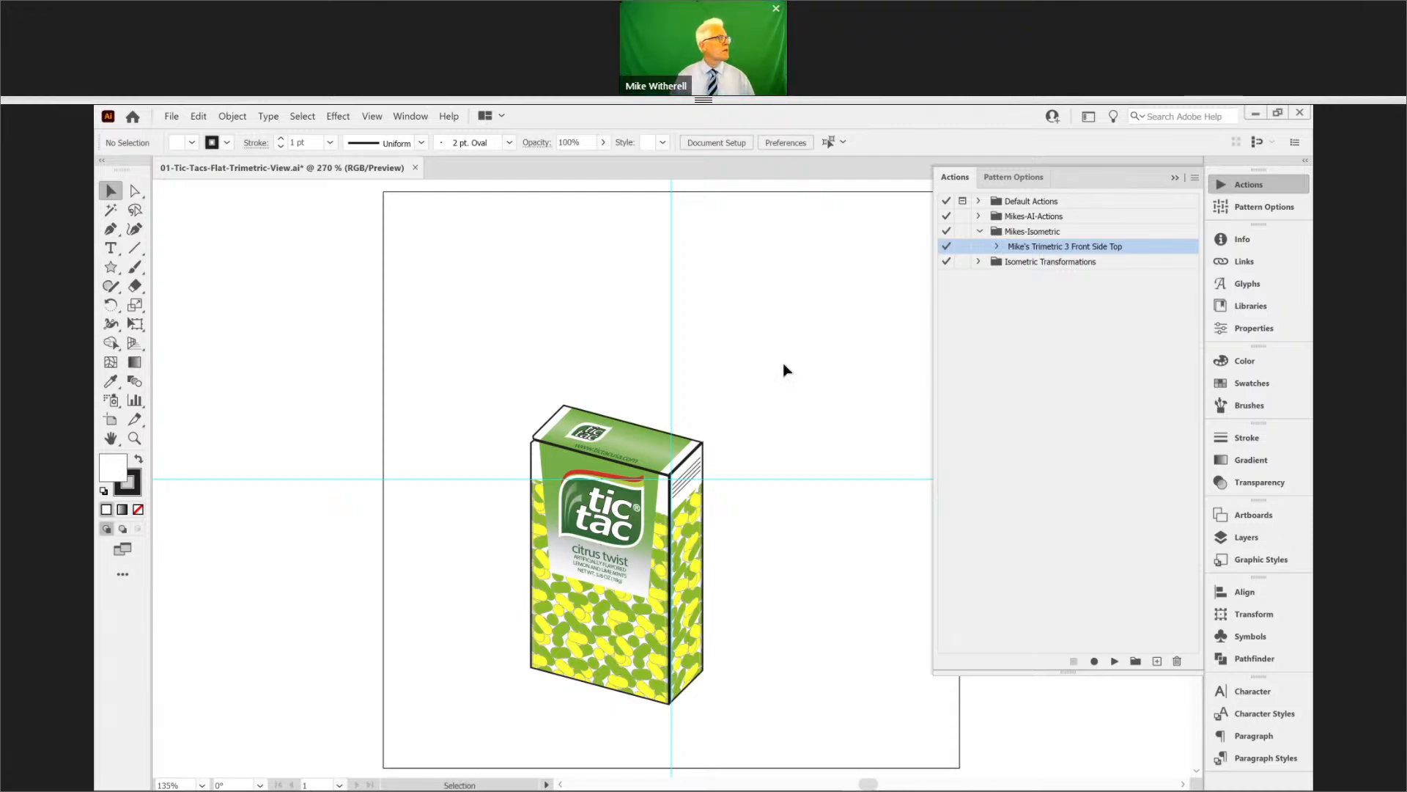
- Close 01-Tic-Tacs-Flat-Trimetric-View.ai without saving and open 02-Tic-Tacs-Flat-Perspective.ai
left_click(415, 168)
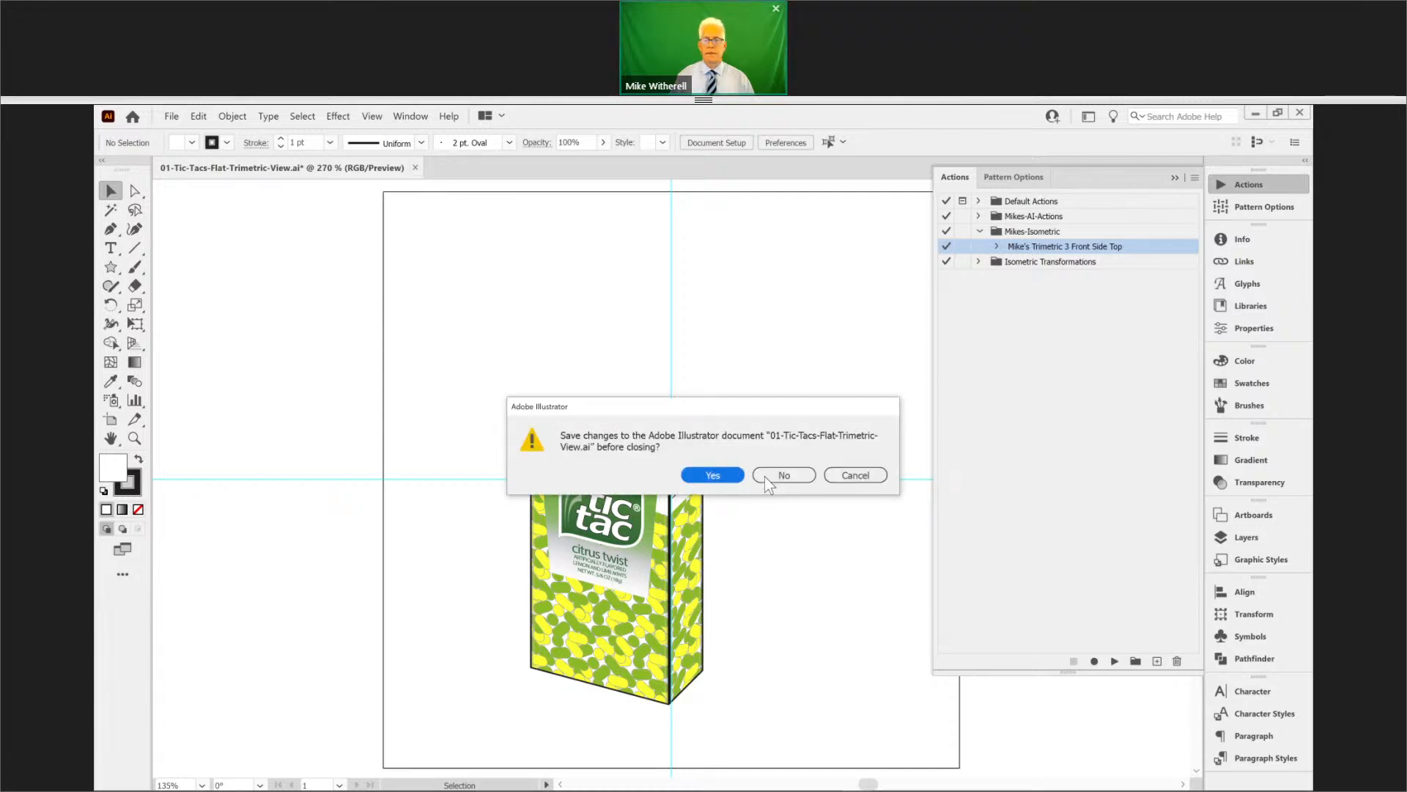
left_click(764, 477)
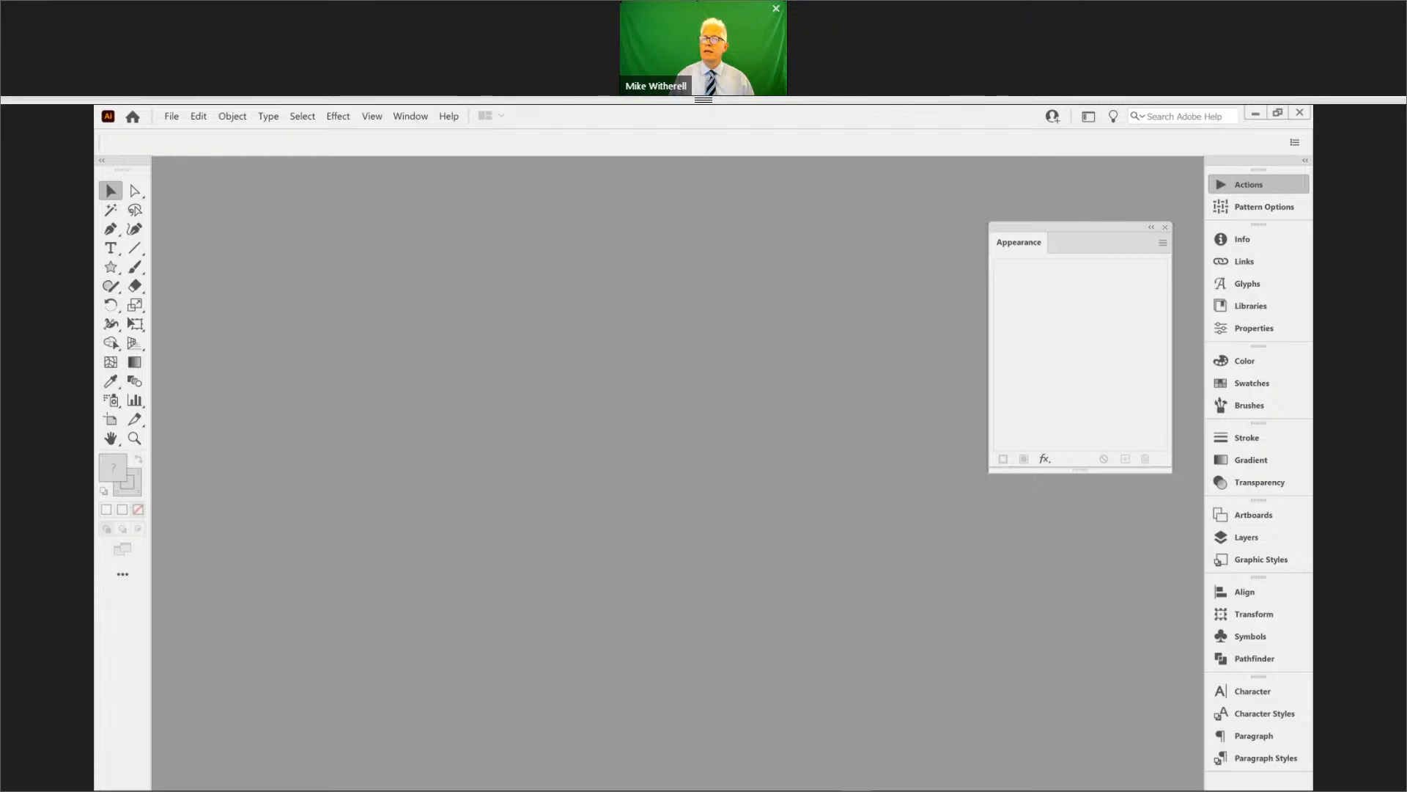
key("shift+F6")
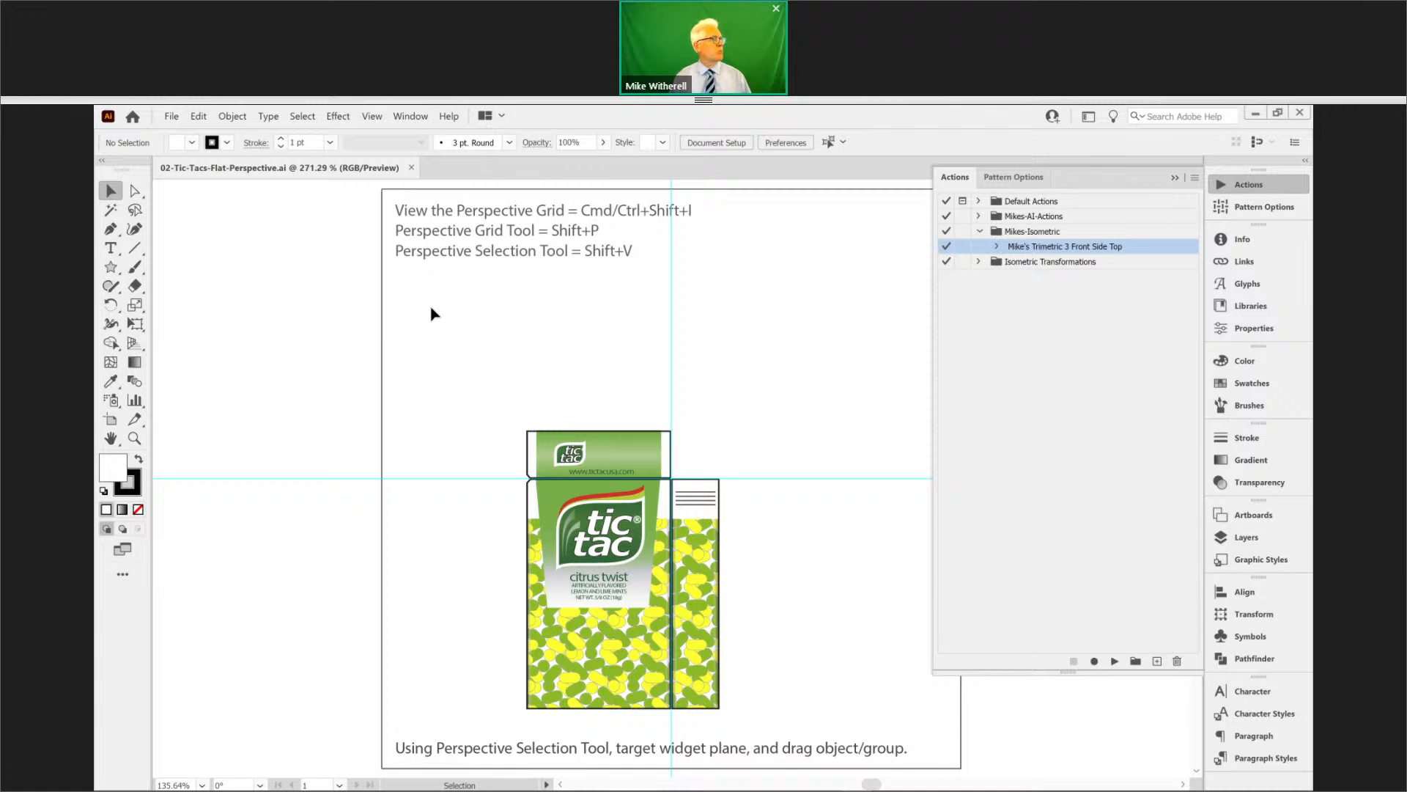
- Show the perspective grid over the flat Tic Tac artwork and activate the Perspective Selection tool
left_click(377, 117)
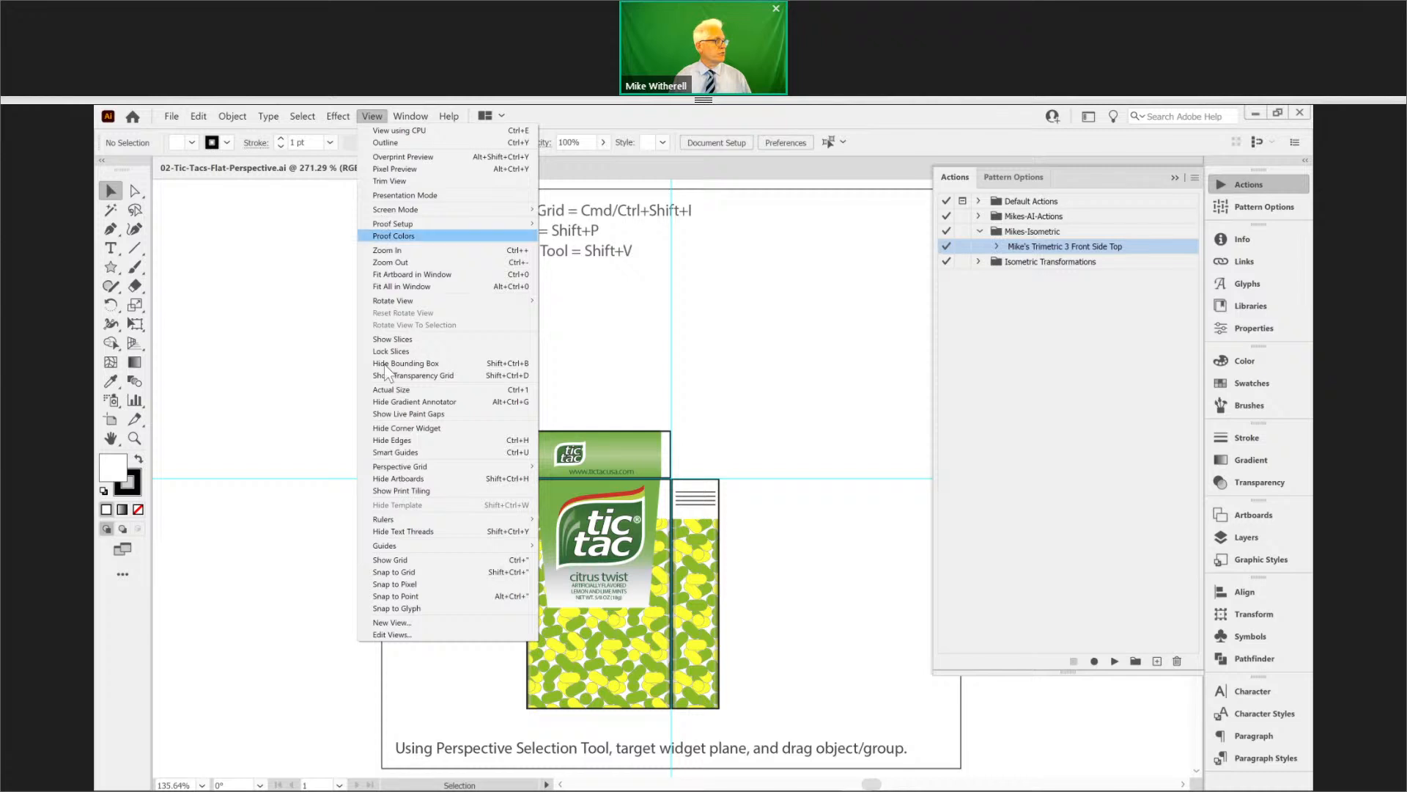
mouse_move(395, 472)
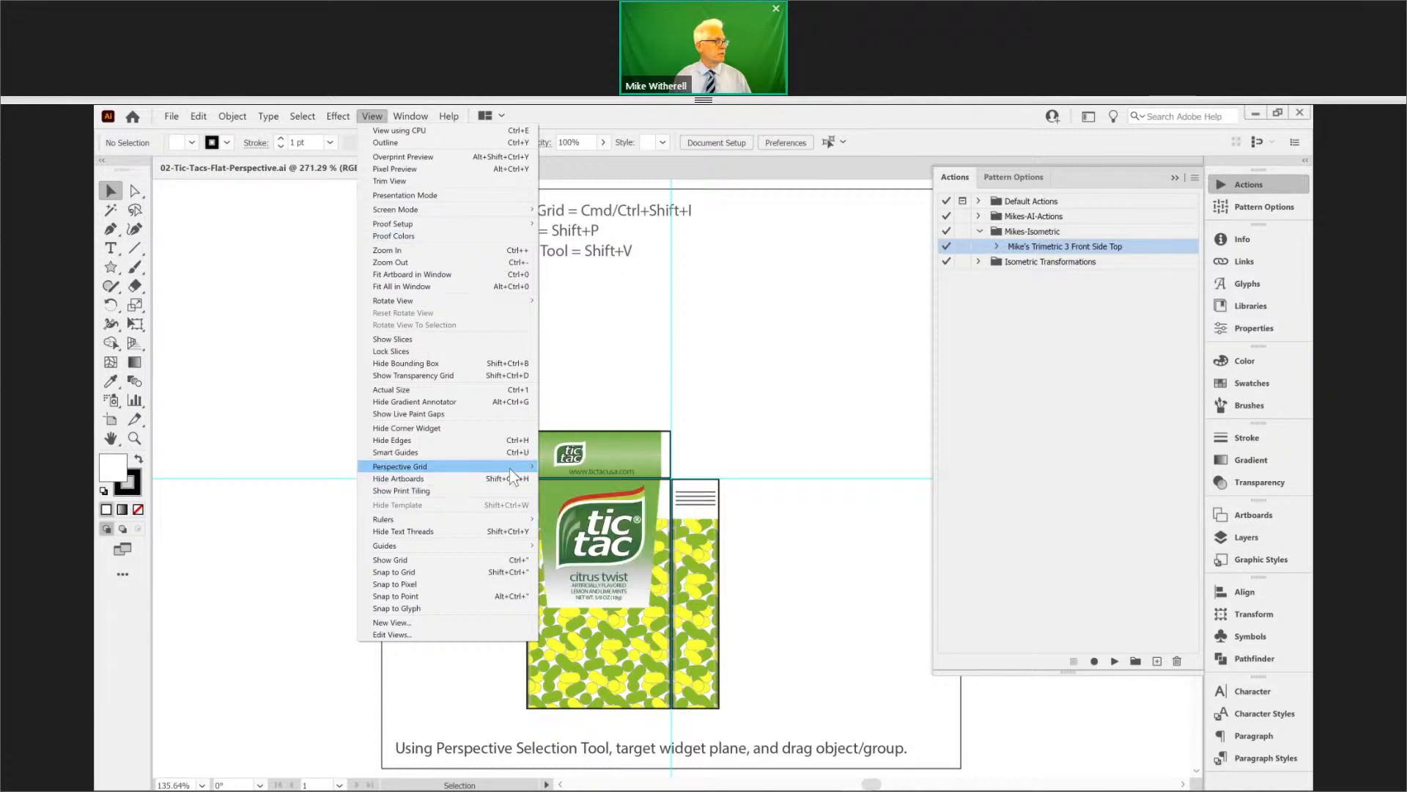
left_click(565, 467)
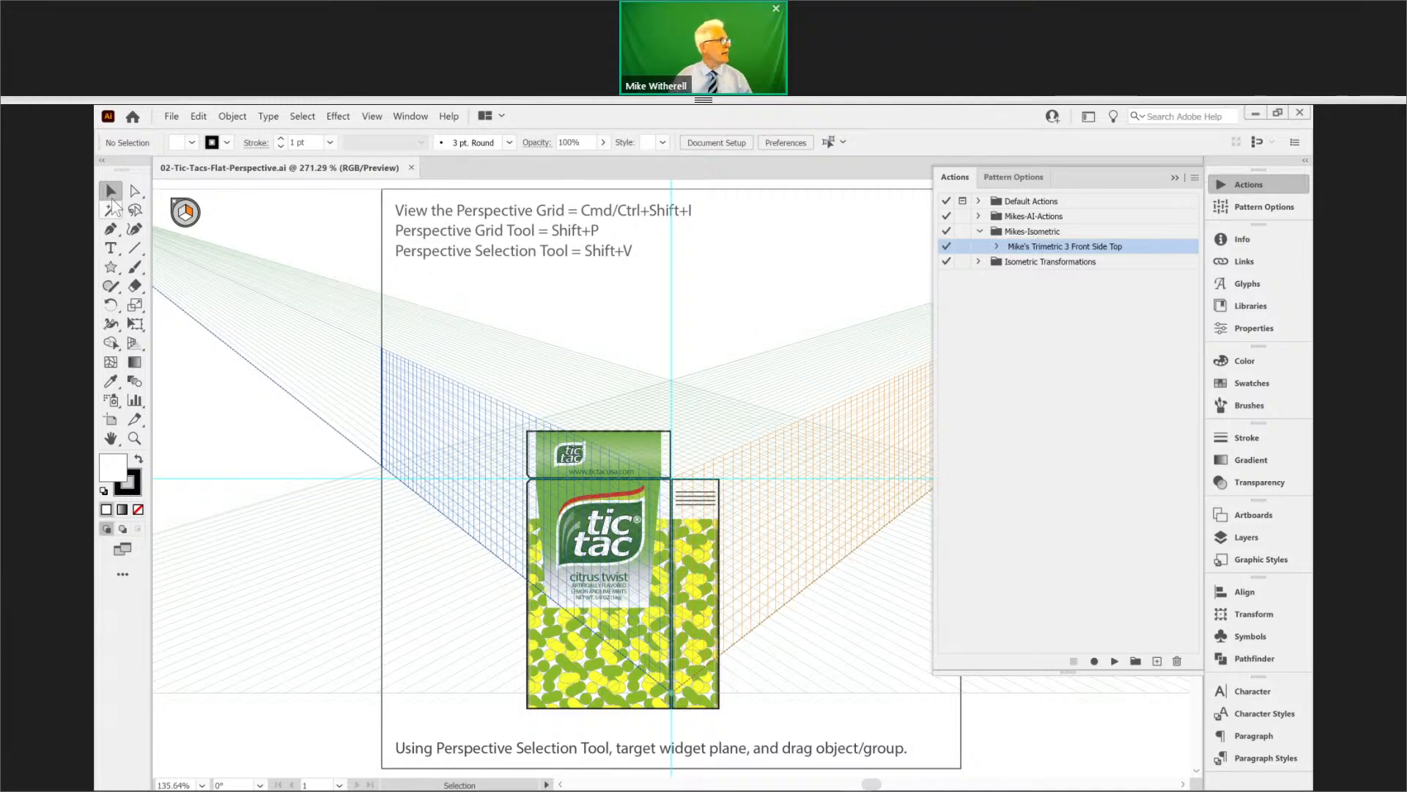
left_click(135, 342)
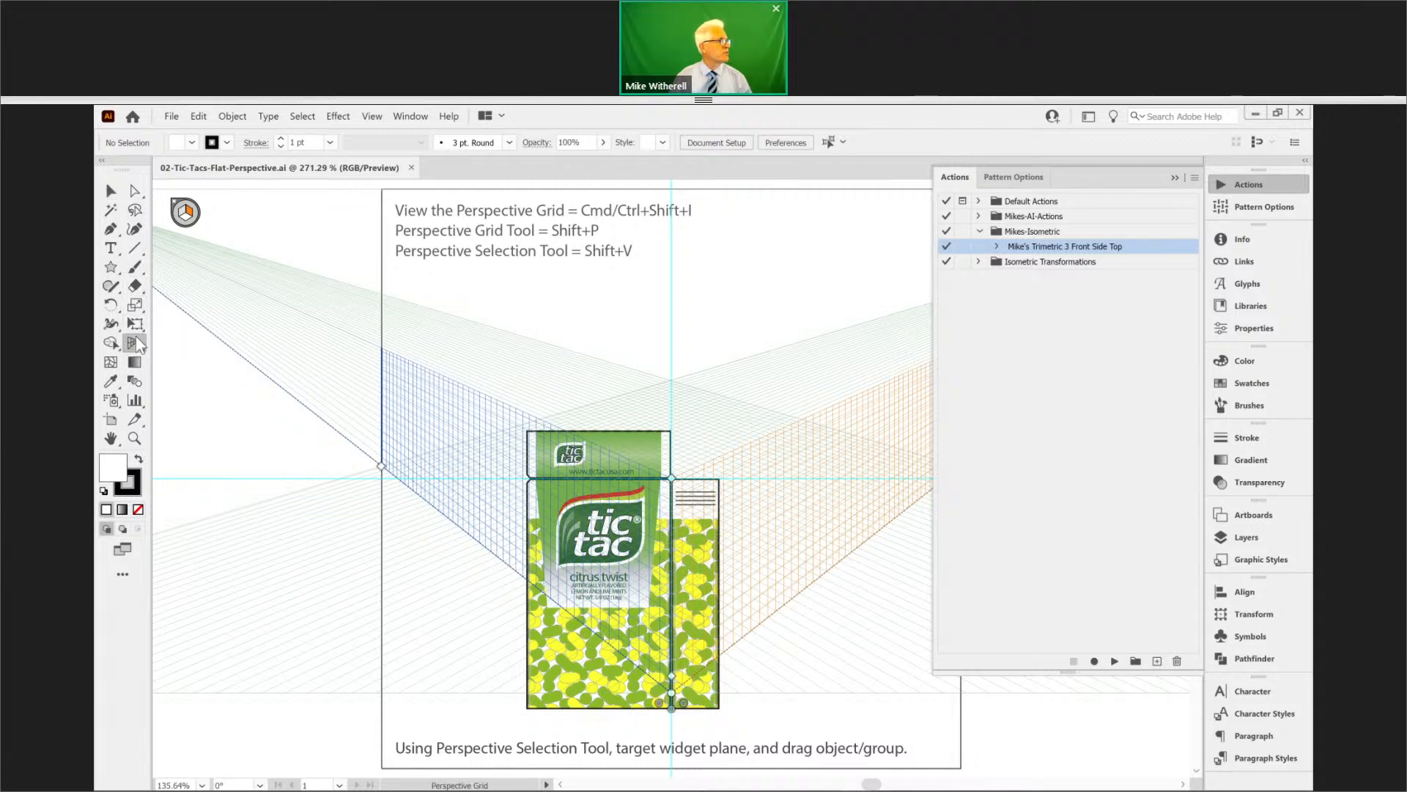
left_click(135, 339)
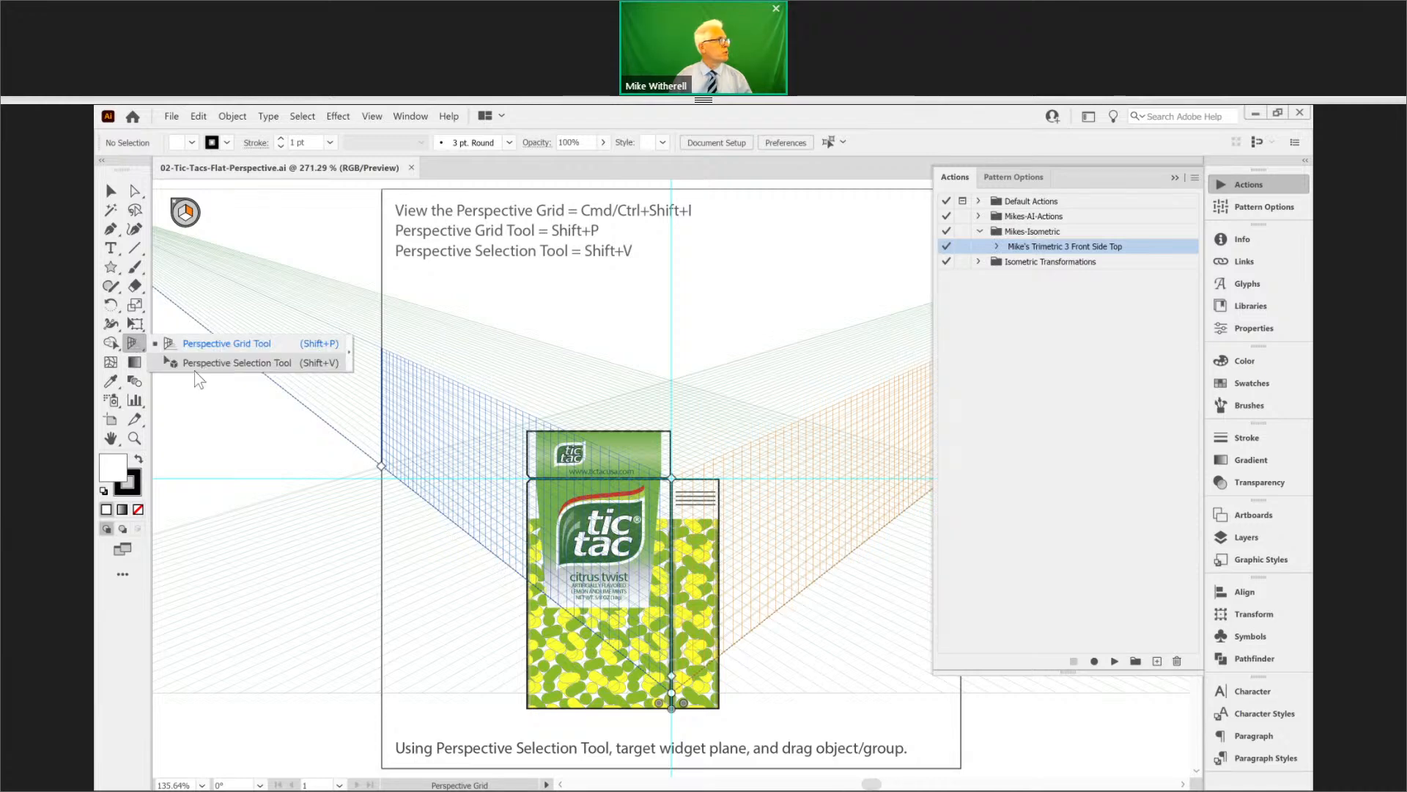
left_click(205, 360)
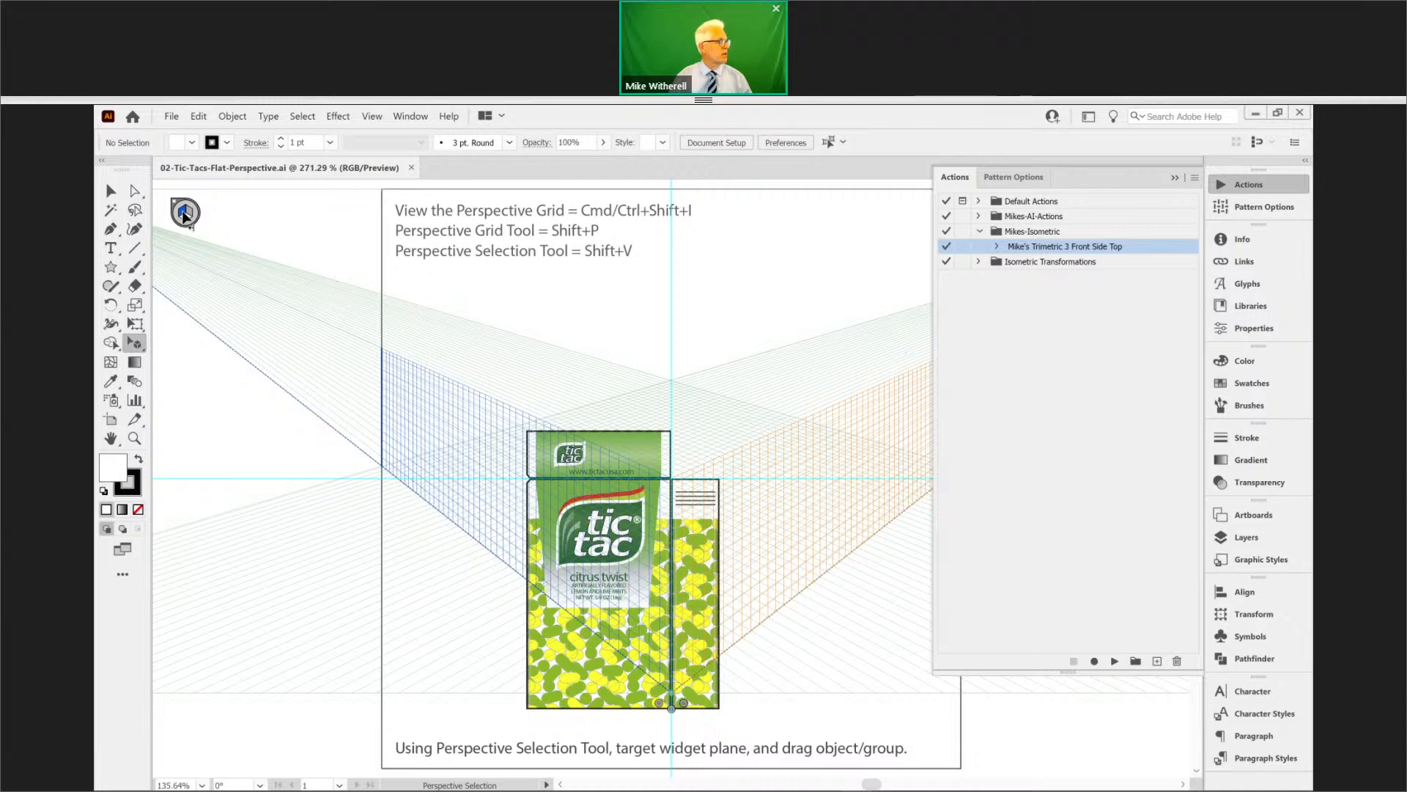
- Attach the Tic Tac front face to the left grid plane and the narrow side face to the right grid plane
left_click(530, 672)
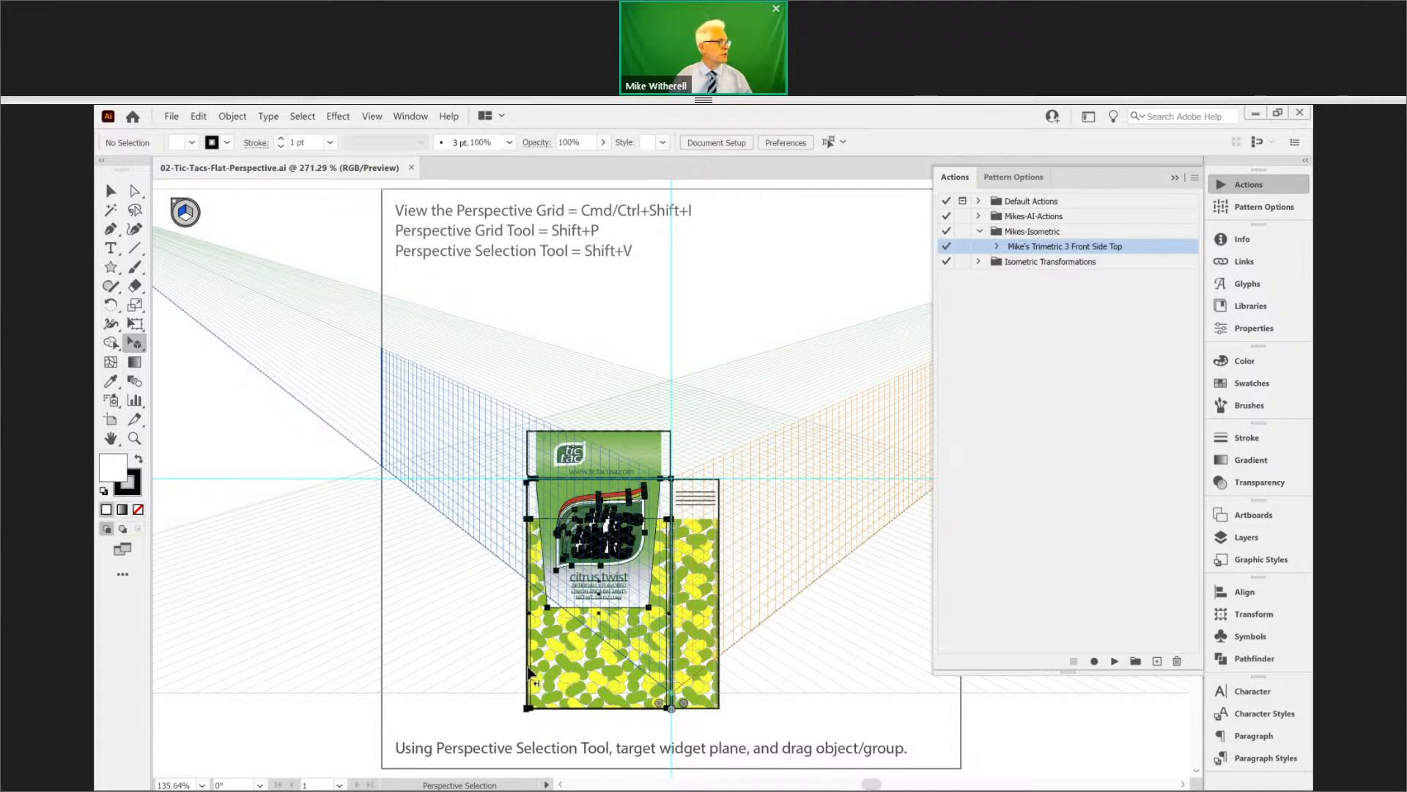
left_click_drag(531, 672, 584, 607)
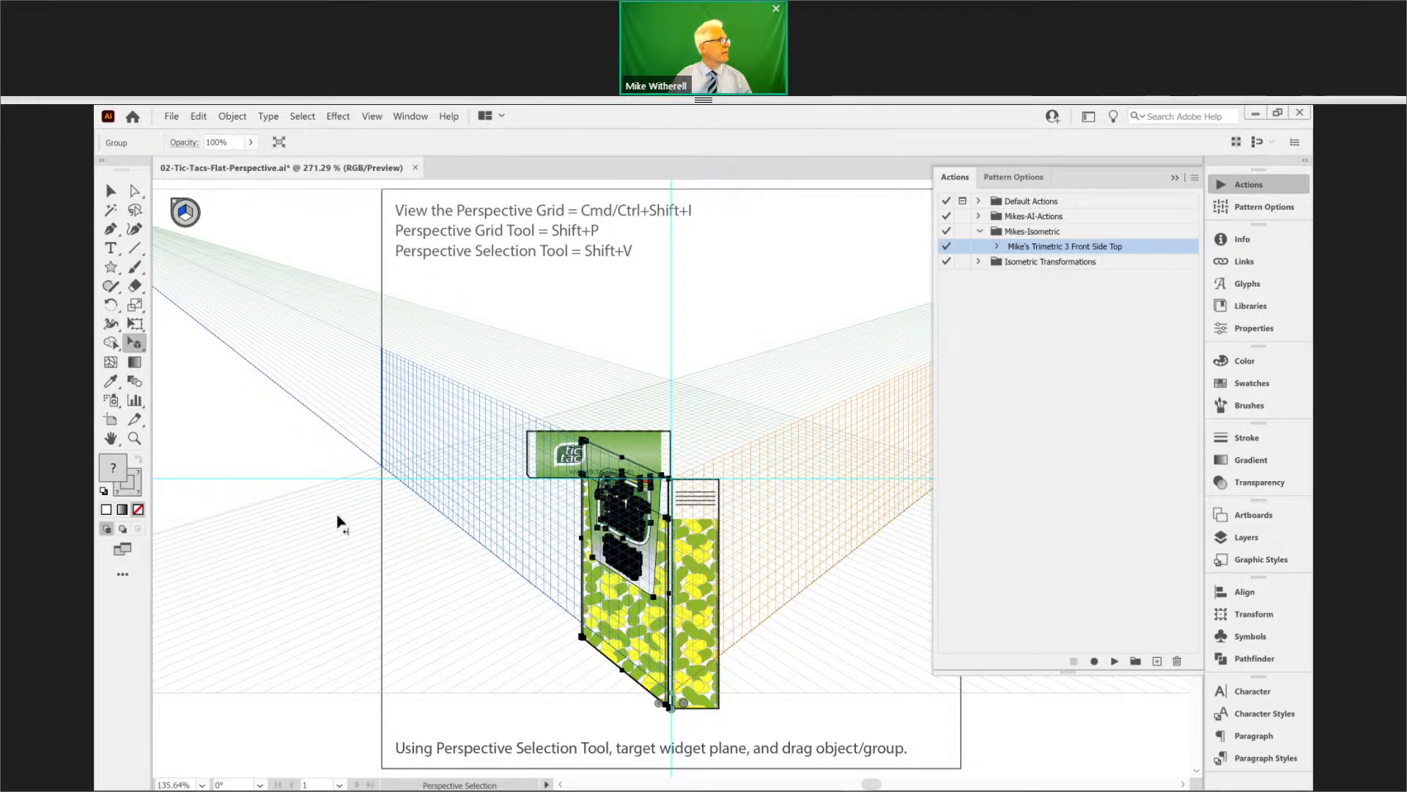
left_click(187, 212)
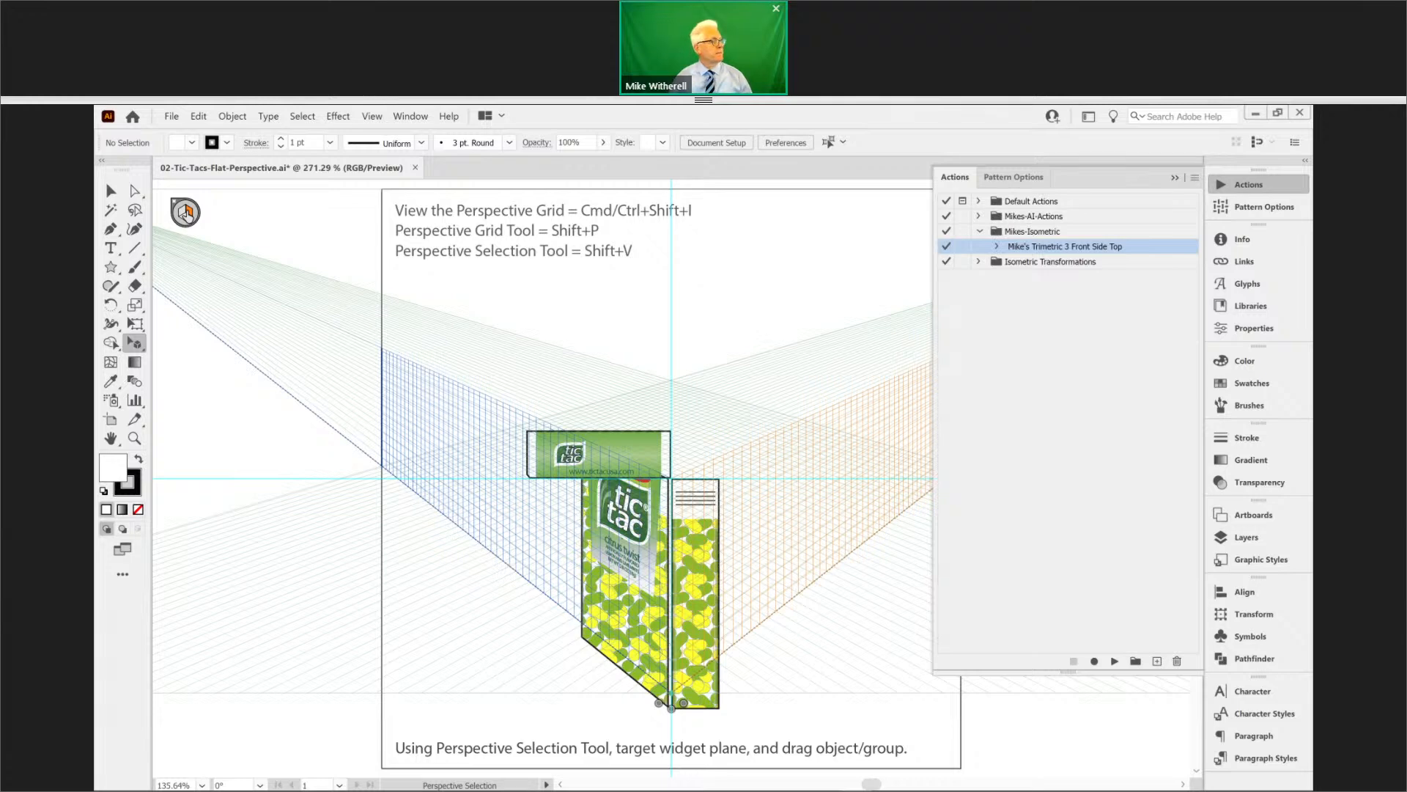
left_click(718, 677)
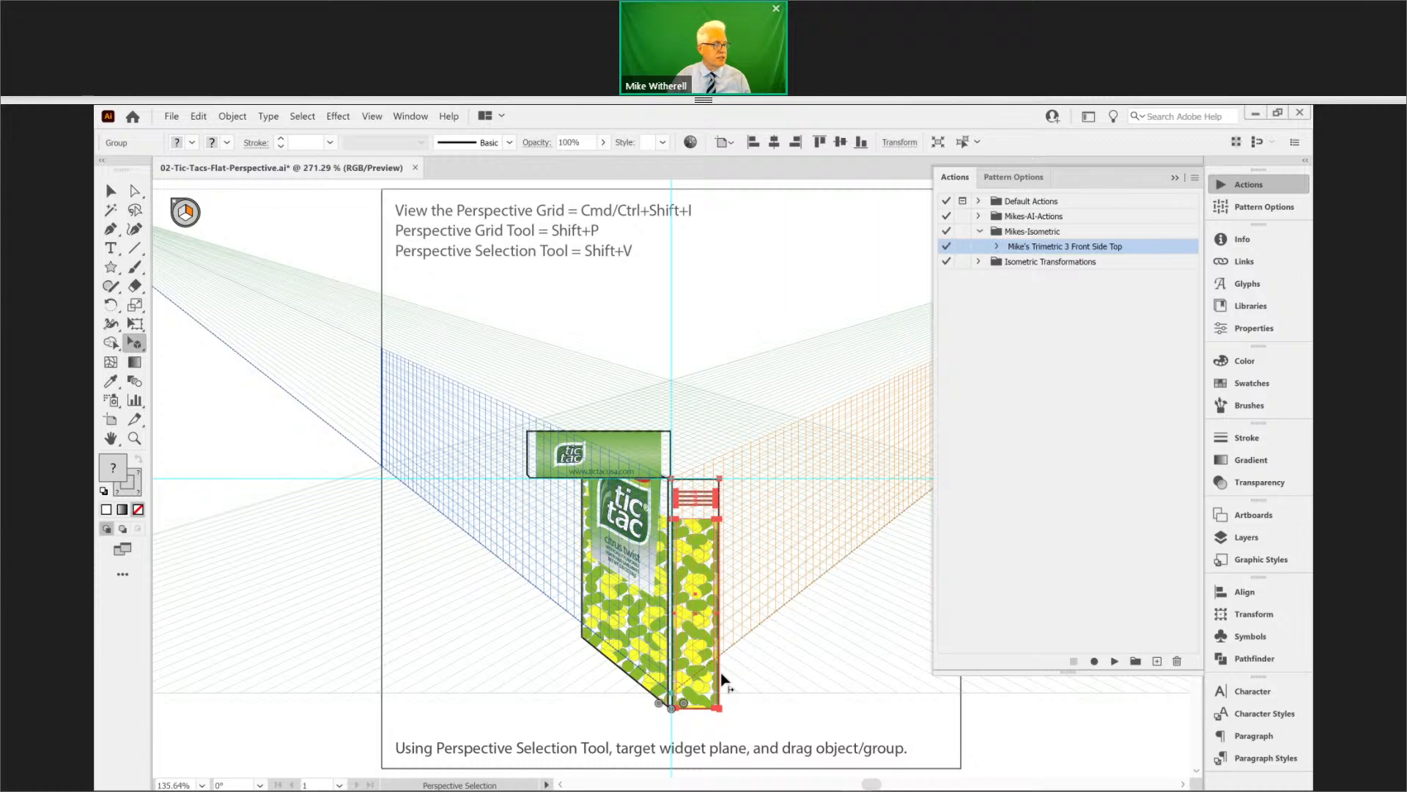
left_click_drag(719, 675, 702, 648)
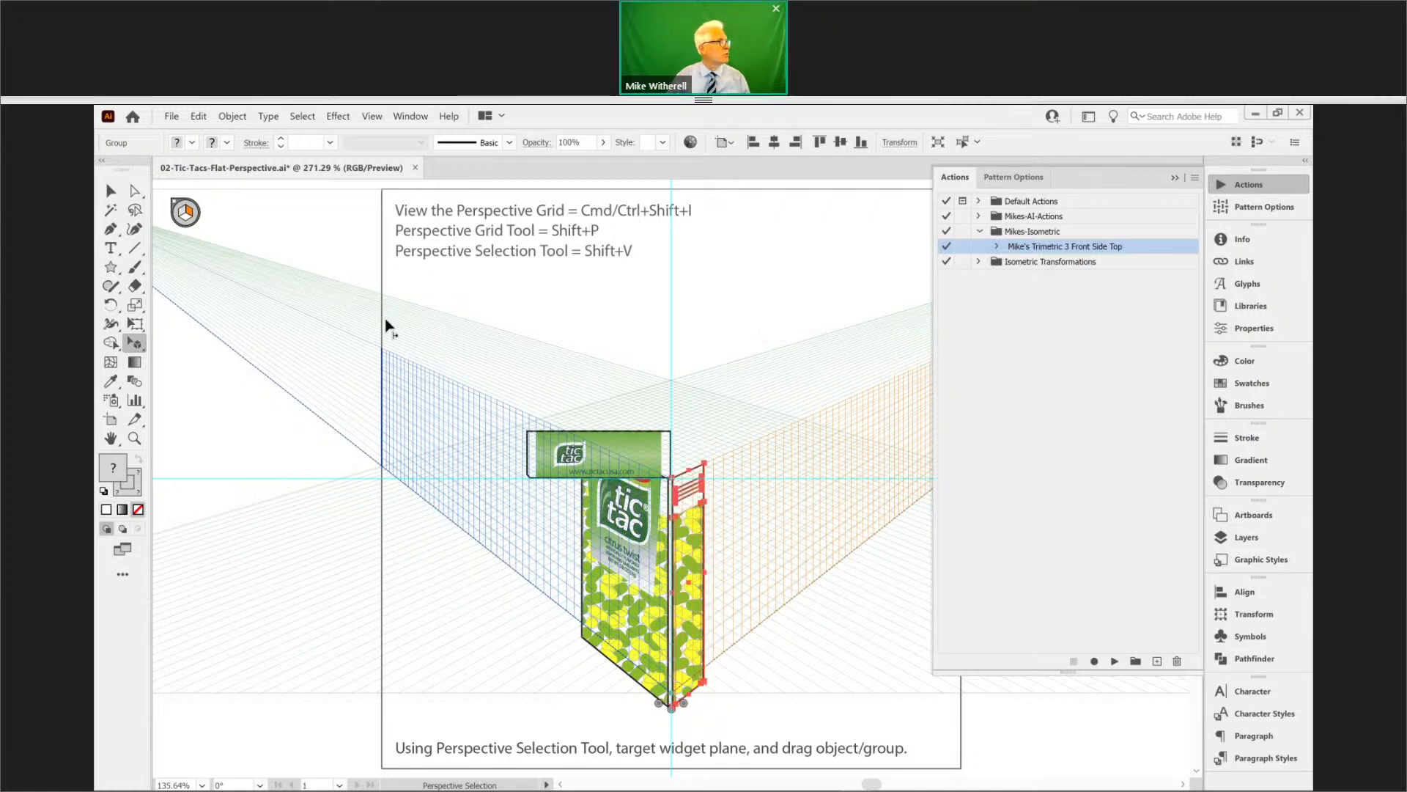
- Target the horizontal grid plane and place the Tic Tac top face on it in perspective
left_click(227, 231)
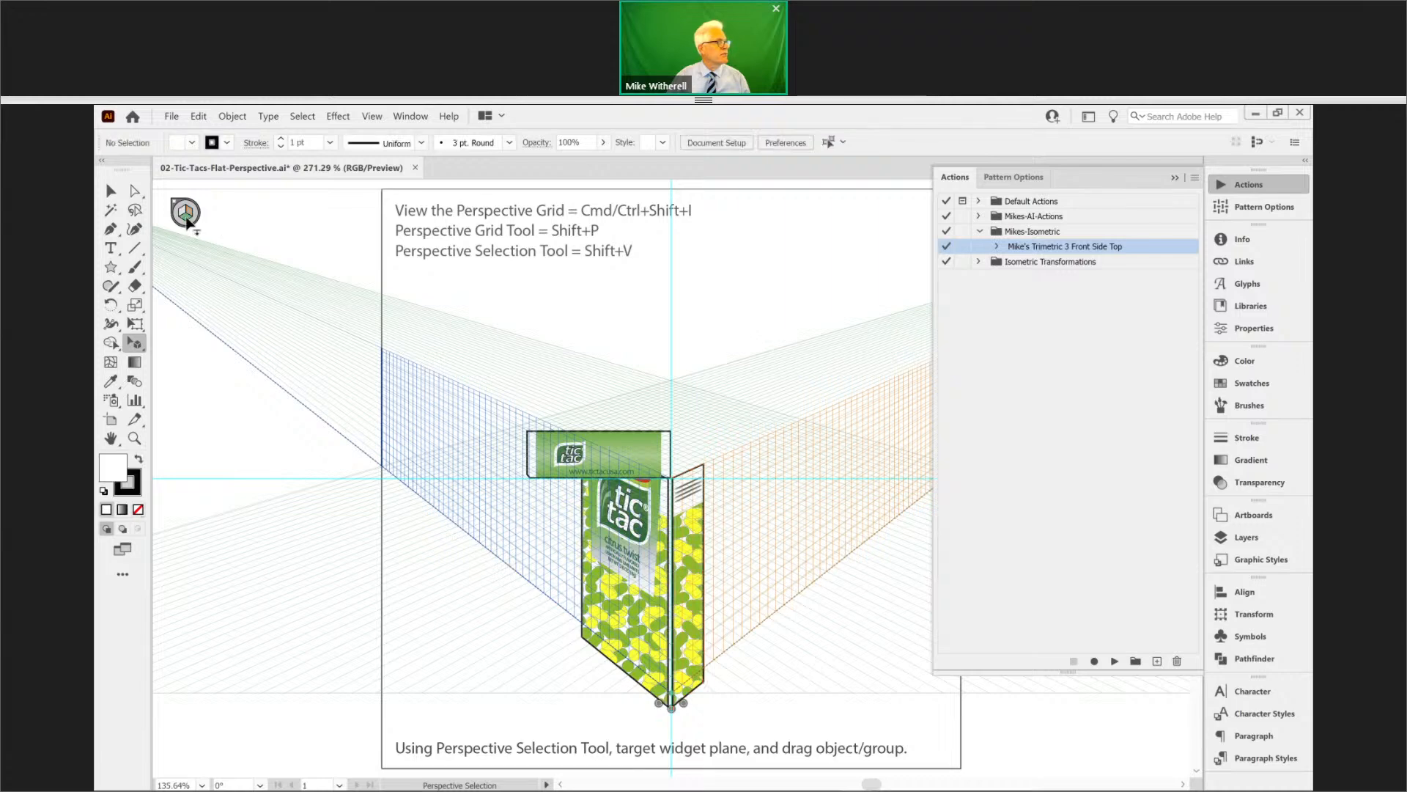
left_click(652, 429)
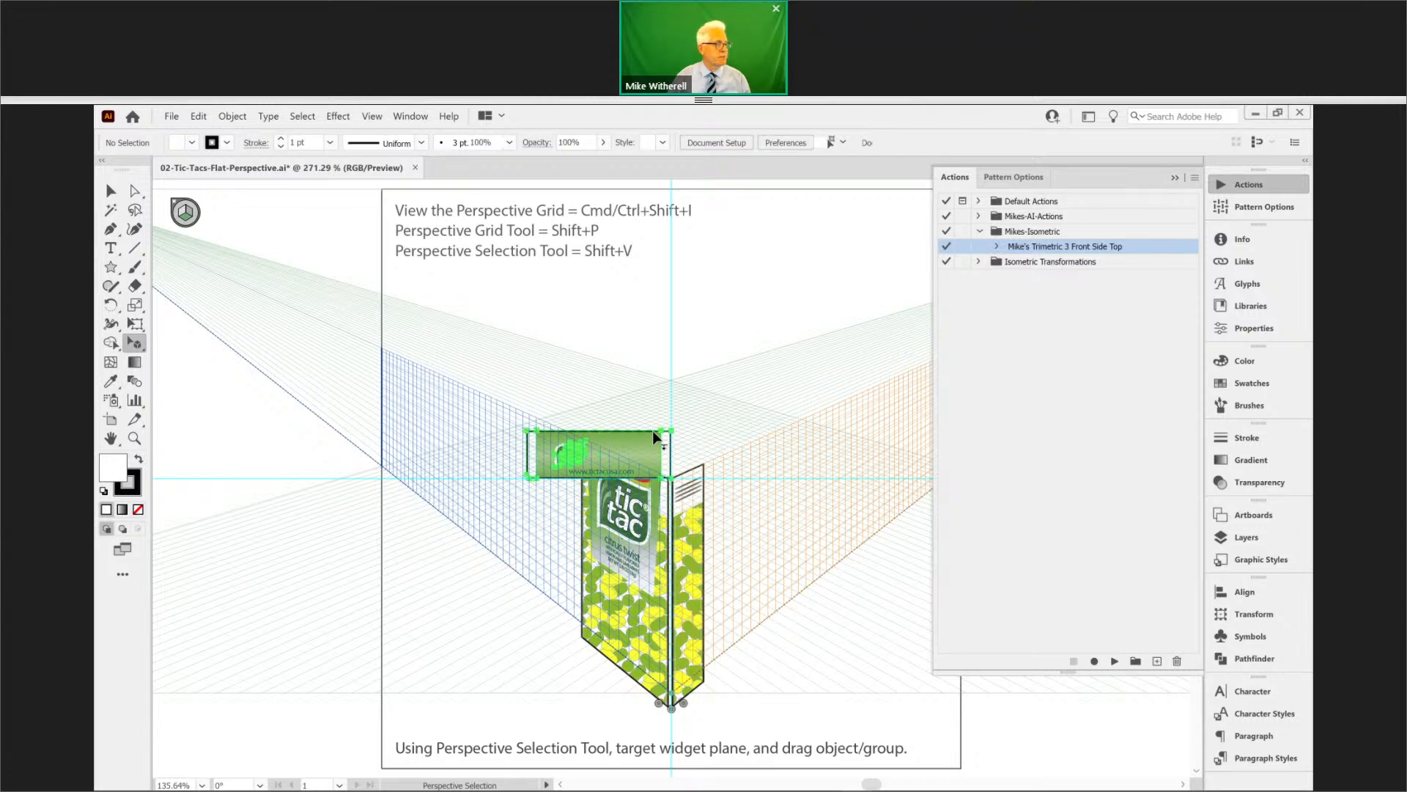
left_click_drag(652, 429, 680, 465)
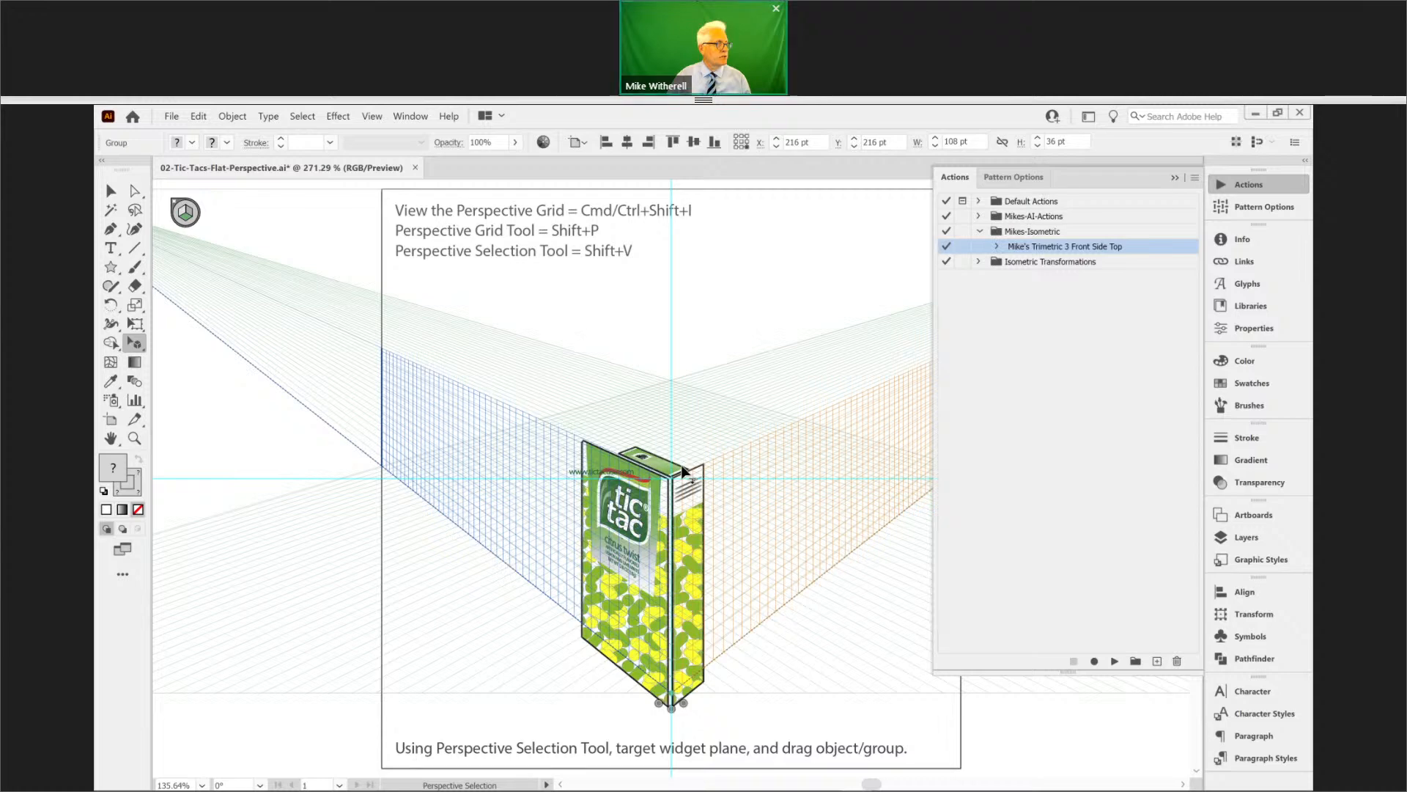
- Move the top face in perspective onto the upper edges of the front and side faces and nudge it right
left_click(655, 471)
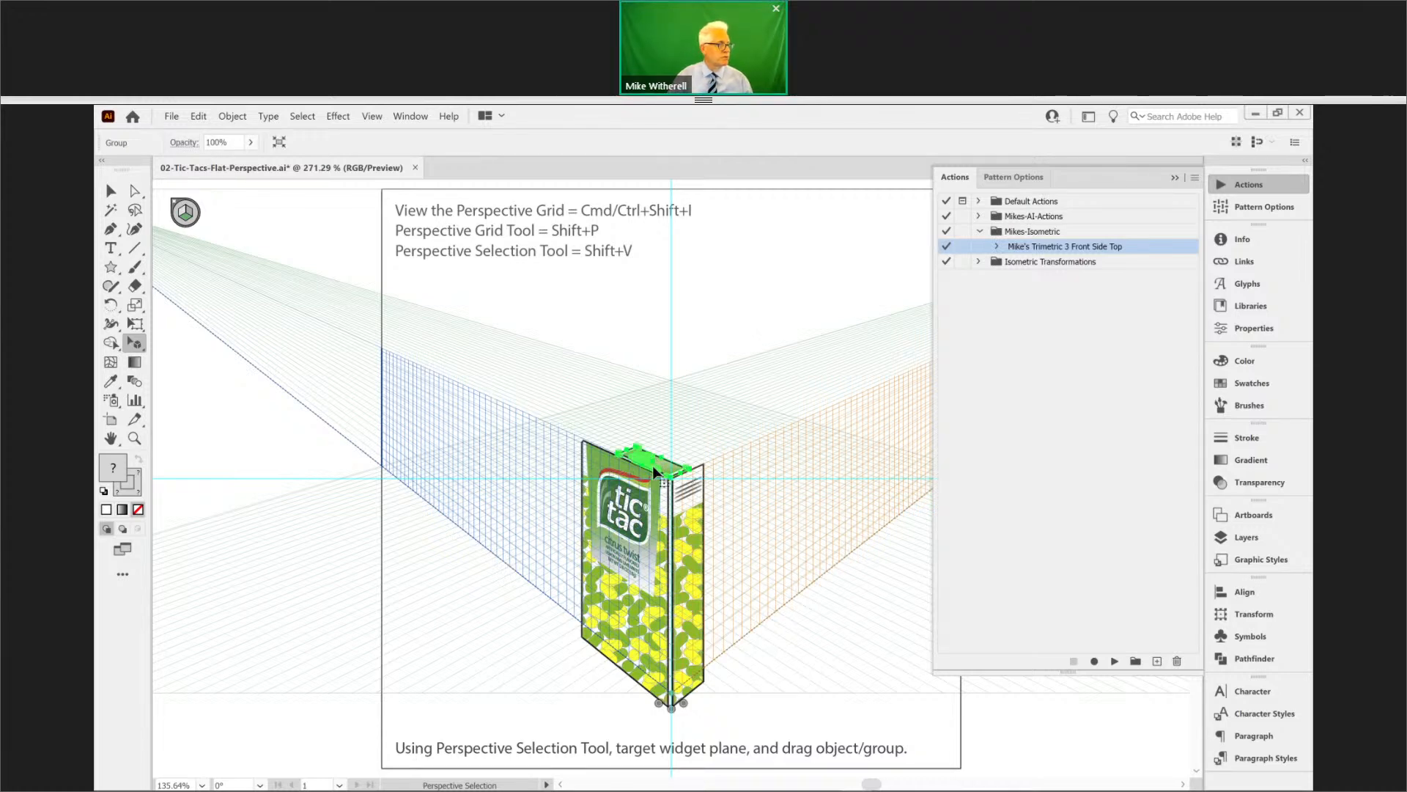
key("ctrl")
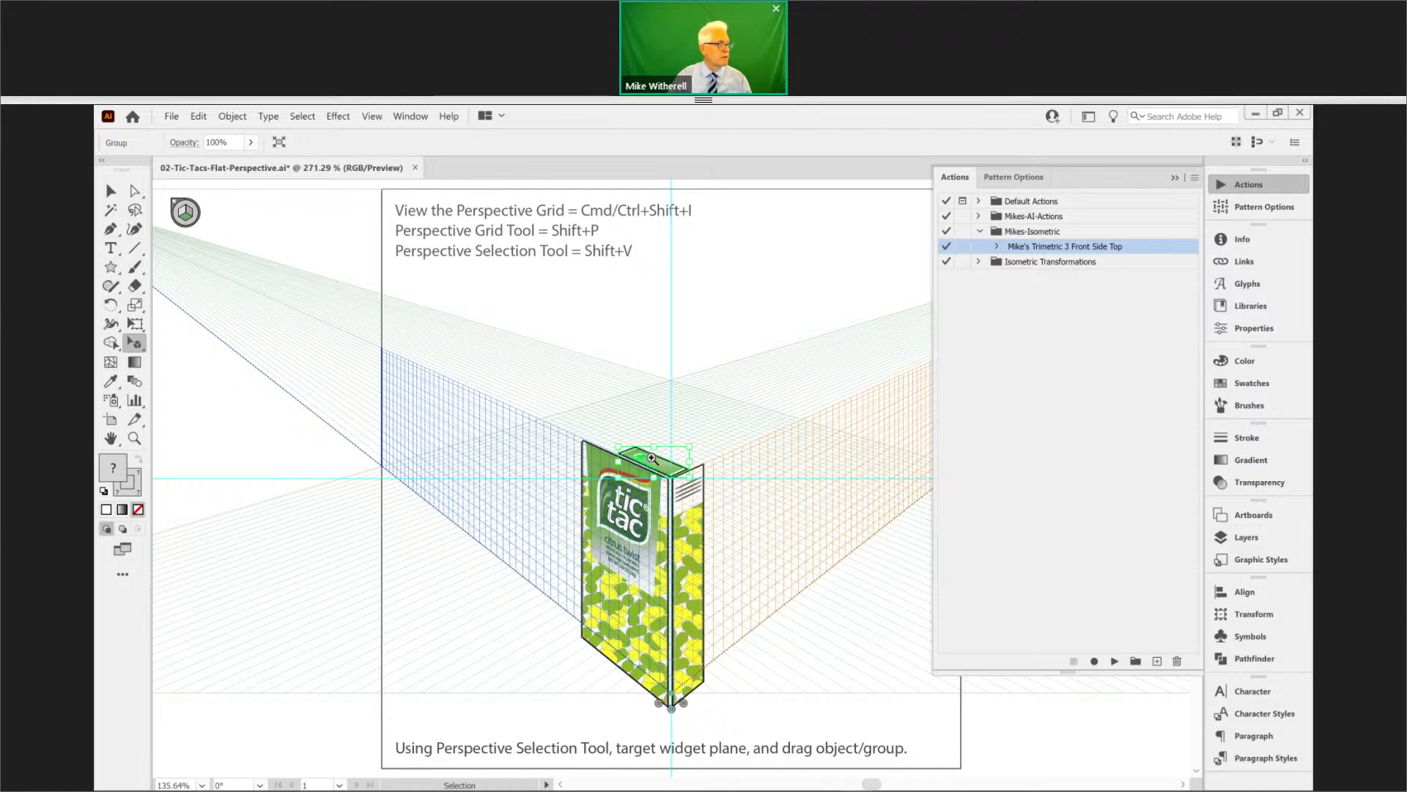
left_click(652, 465, "ctrl")
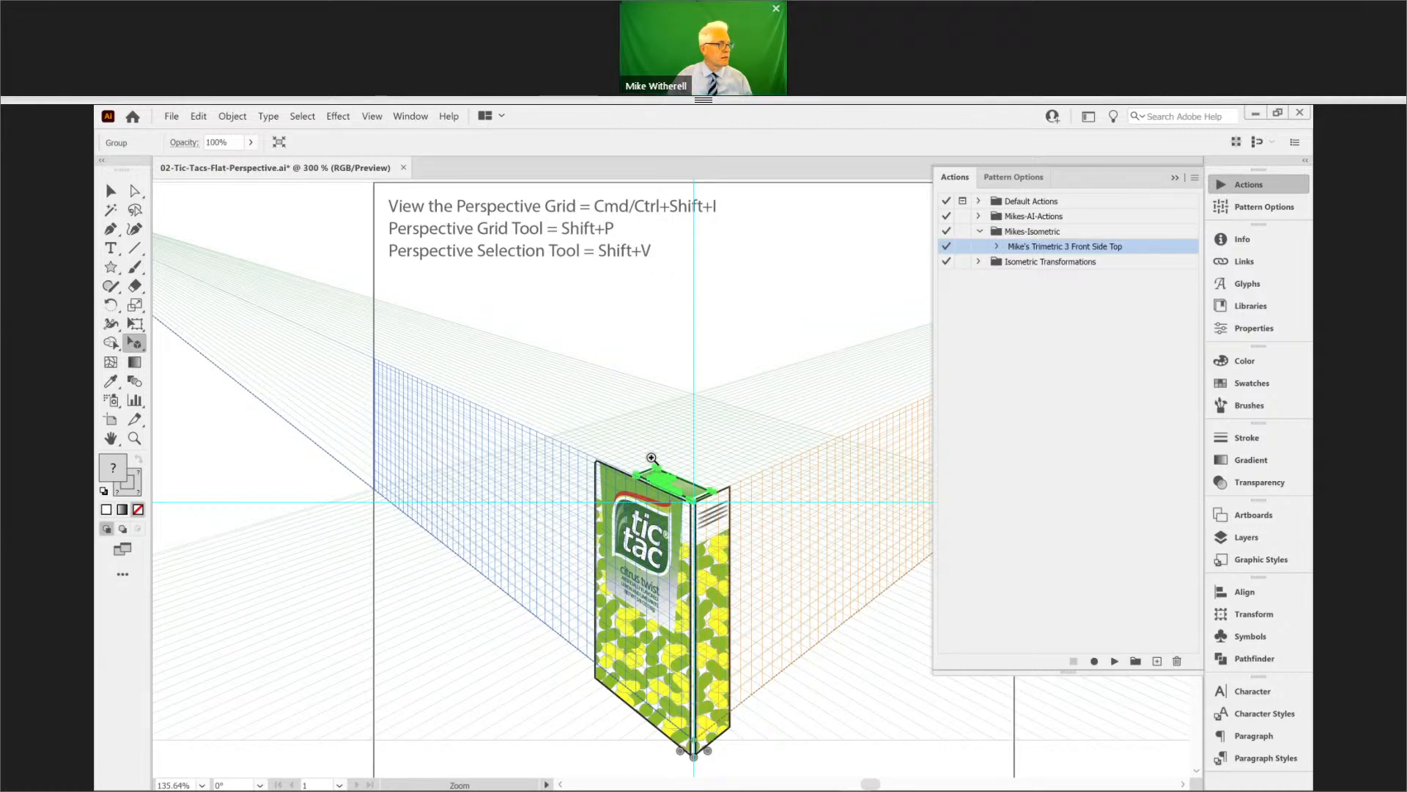
key("ctrl+plus")
key("ctrl+plus")
key("ctrl+plus")
left_click_drag(622, 420, 519, 382)
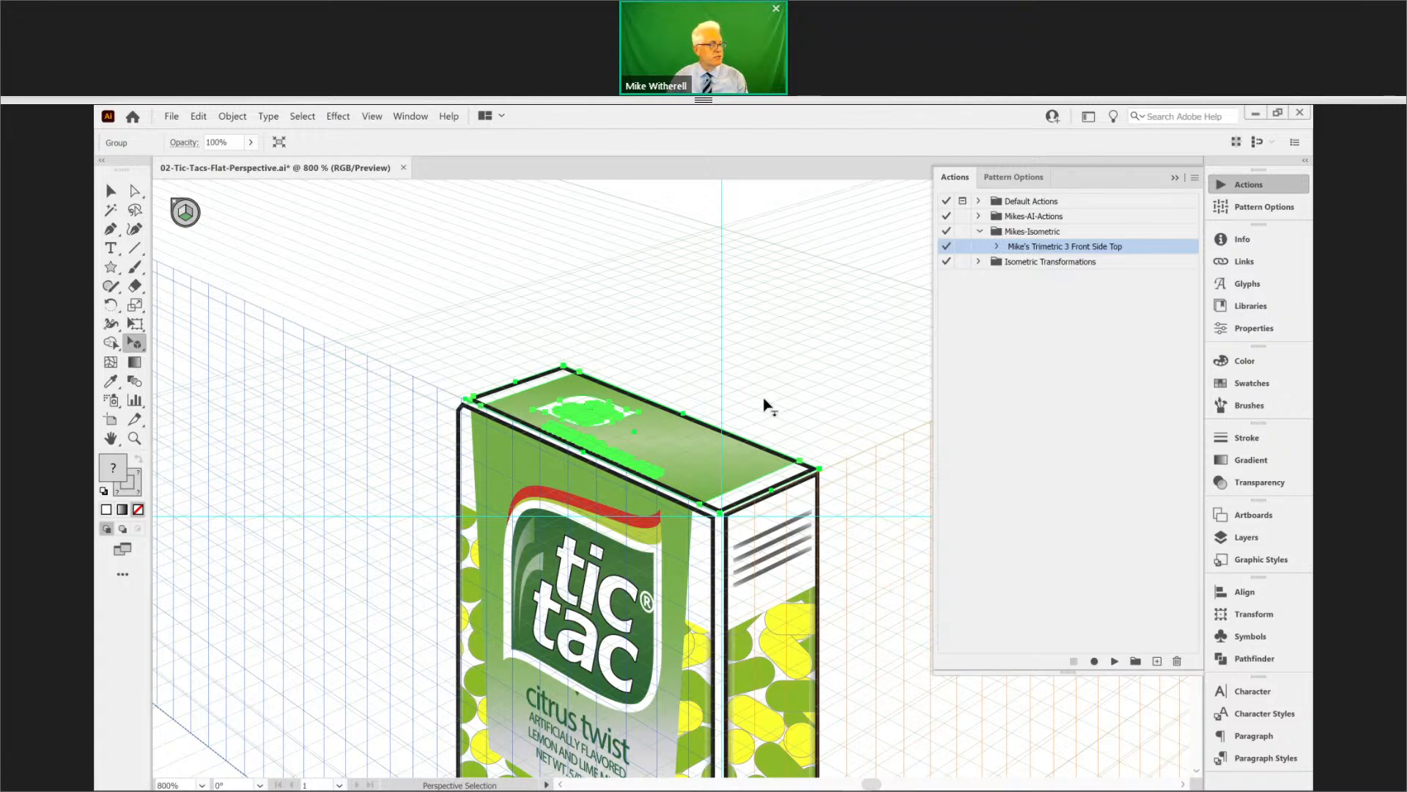
key("Right")
key("Right")
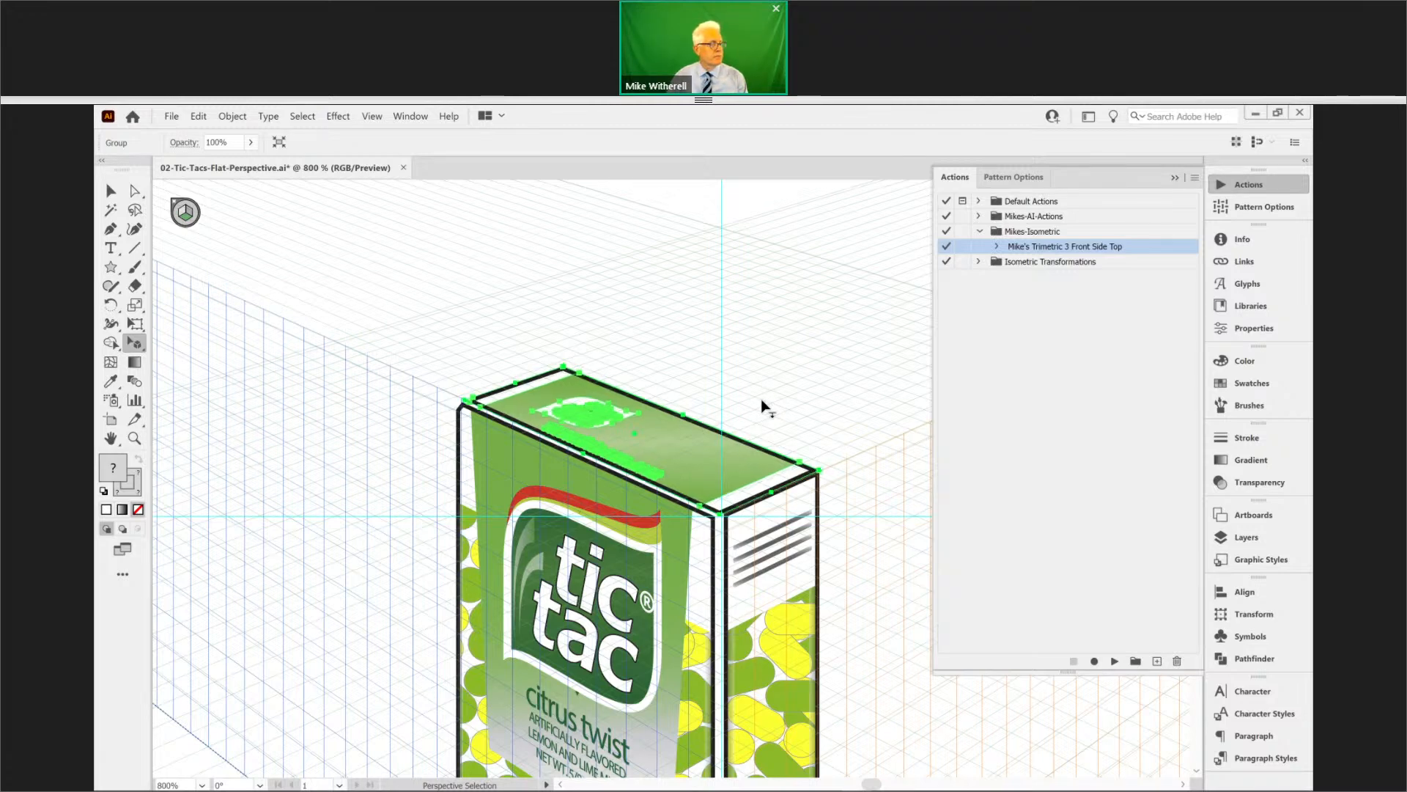
- Nudge the front face right and up and the side face left to close the gaps between the box edges
left_click(667, 501)
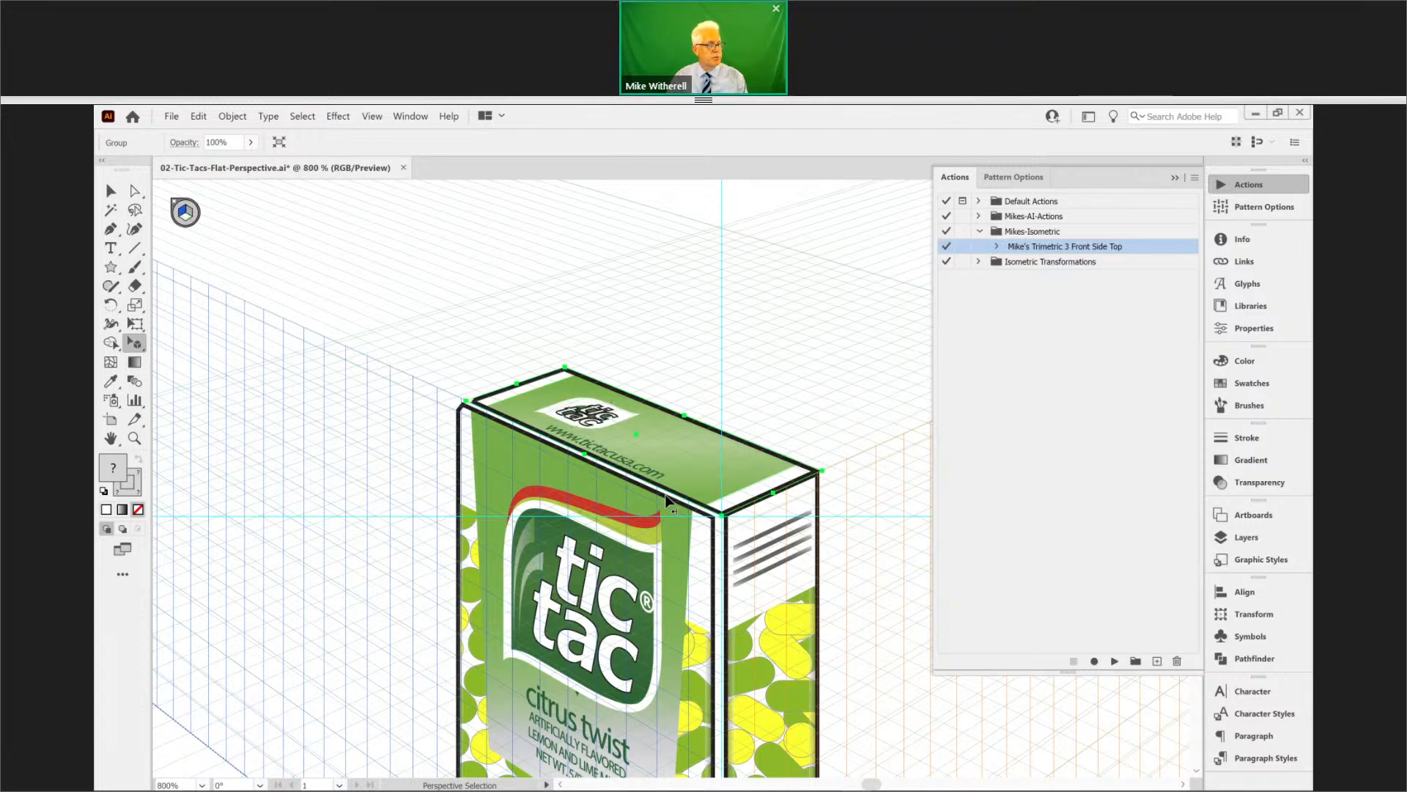
left_click(667, 501)
key("Right")
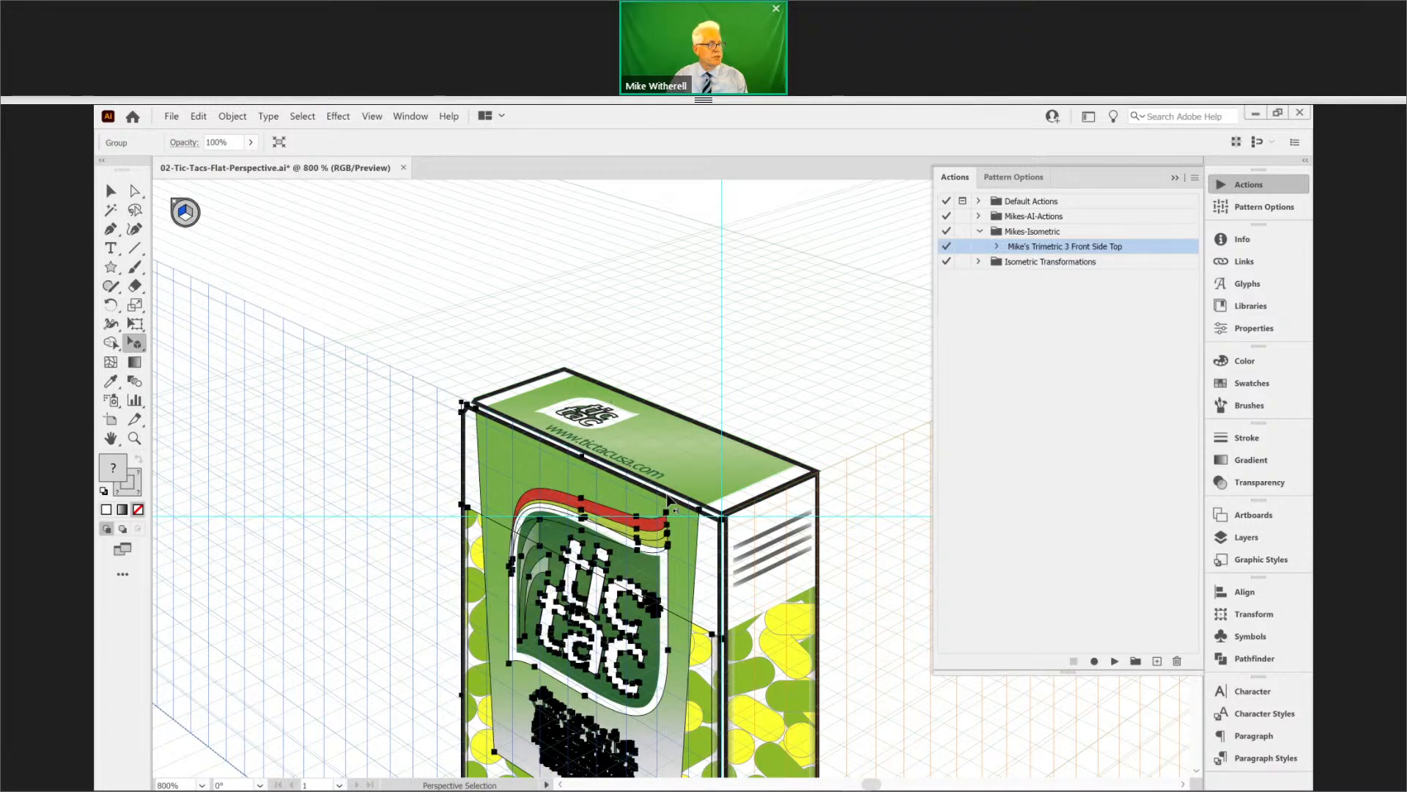
key("Up")
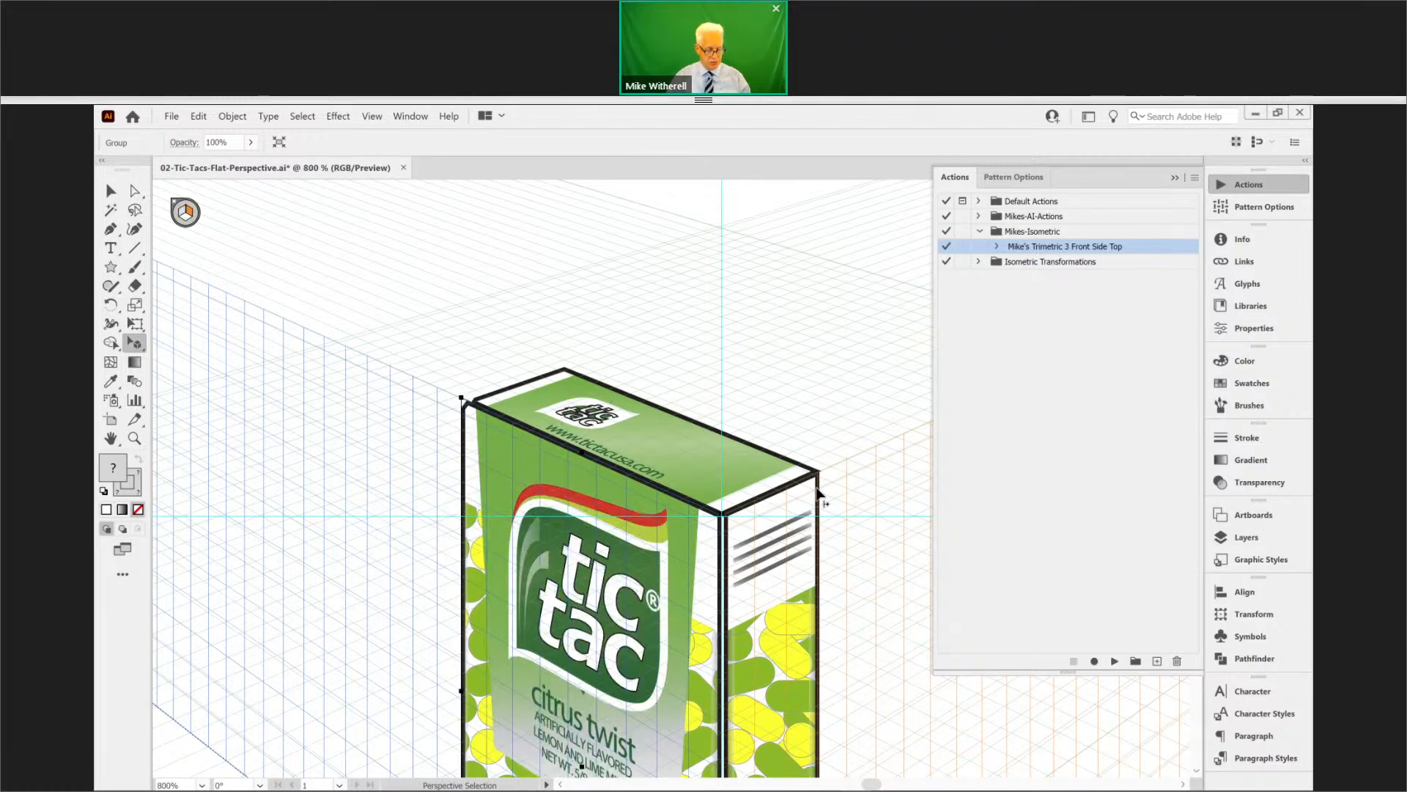
left_click(816, 493)
key("Left")
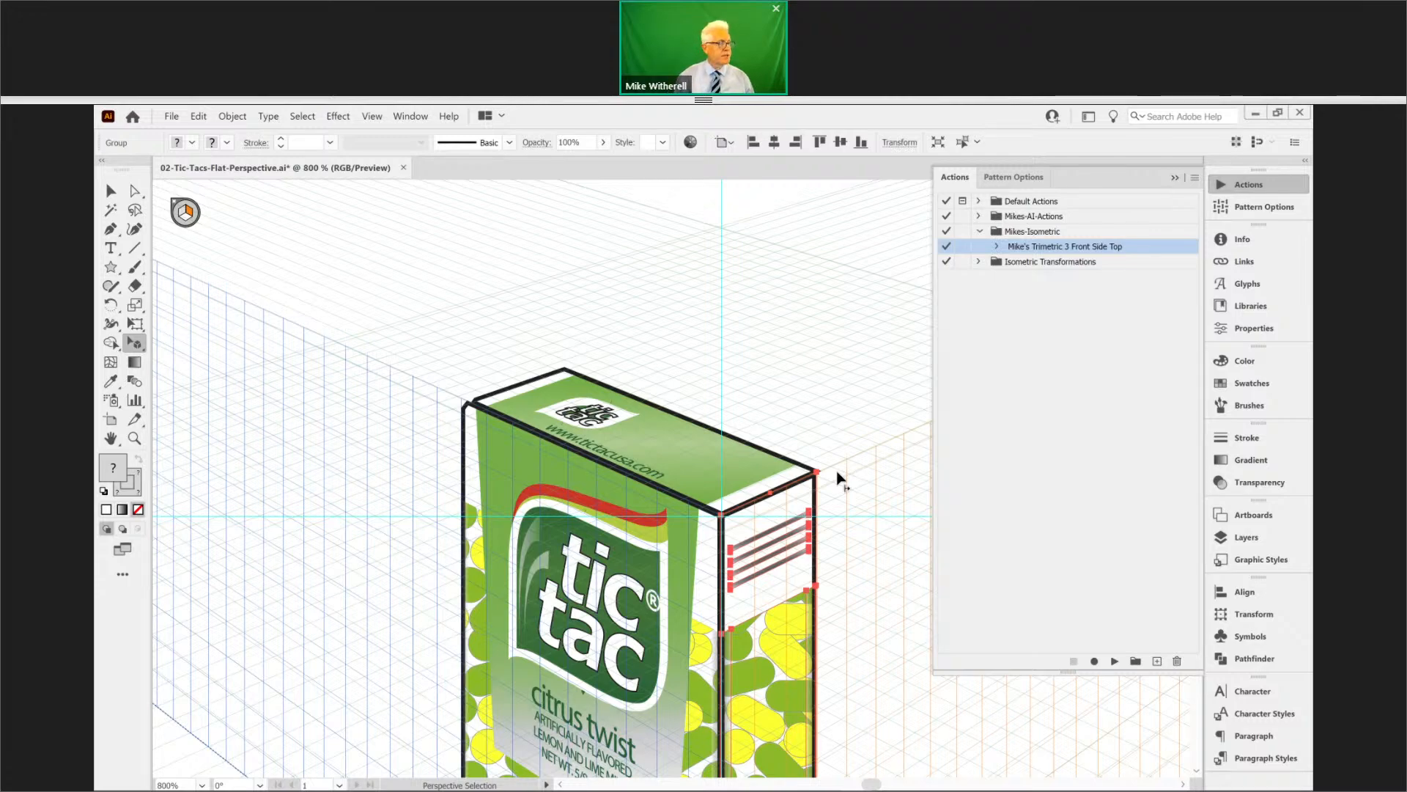
- Deselect the box artwork, fit the artboard in the window, and hide the perspective grid
key("ctrl+shift+a")
key("ctrl+0")
key("ctrl+shift+i")
key("v")
key("shift+v")
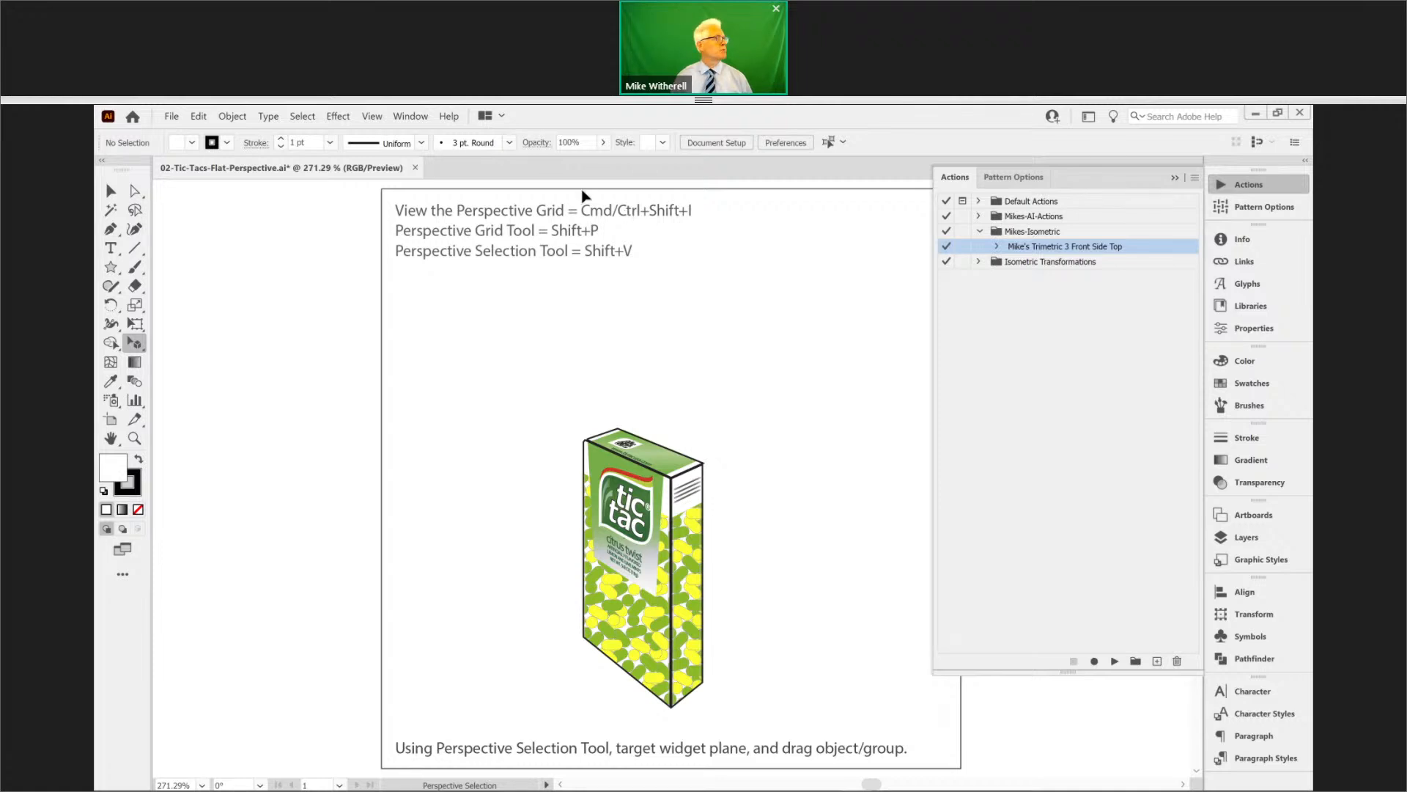
- Close 02-Tic-Tacs-Flat-Perspective.ai and save its changes
left_click(416, 167)
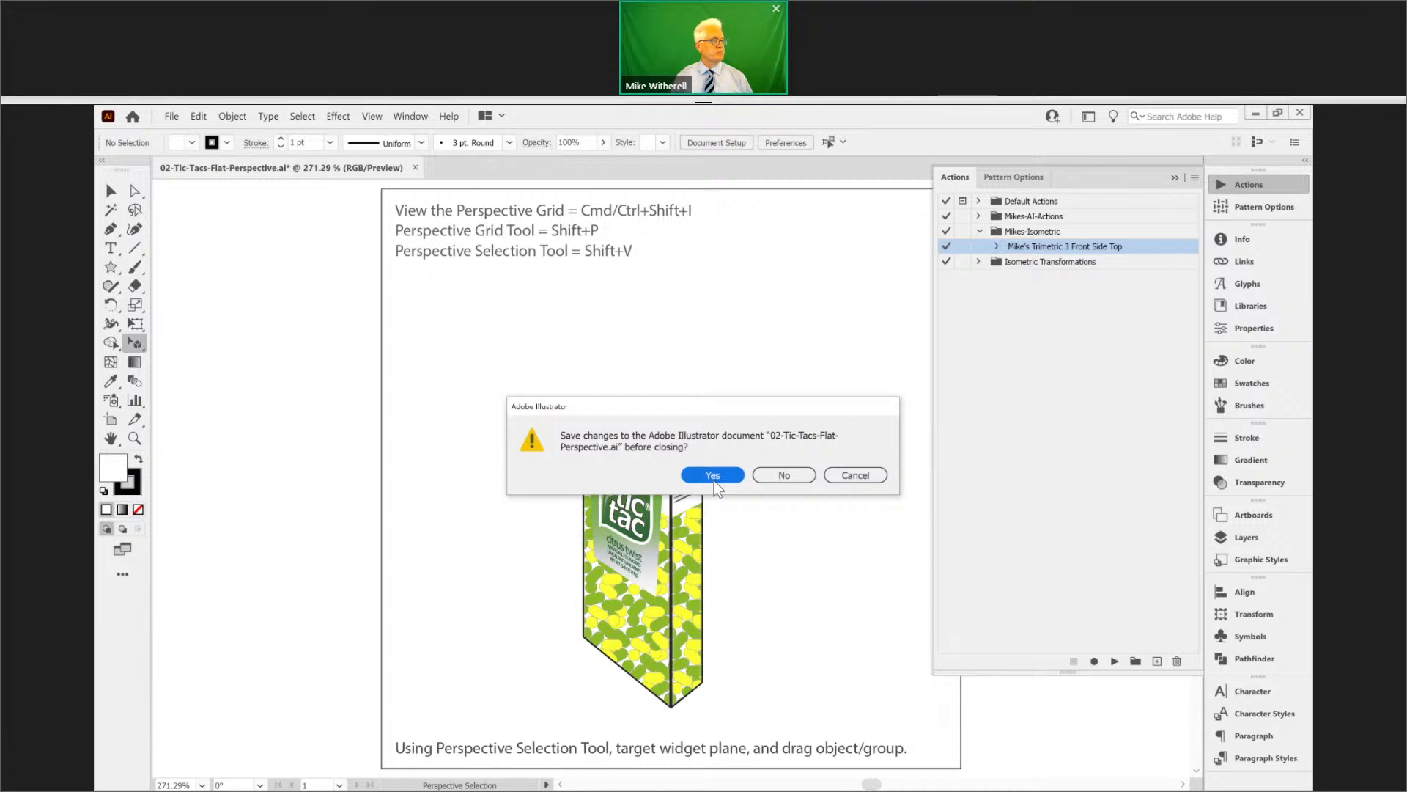
left_click(713, 478)
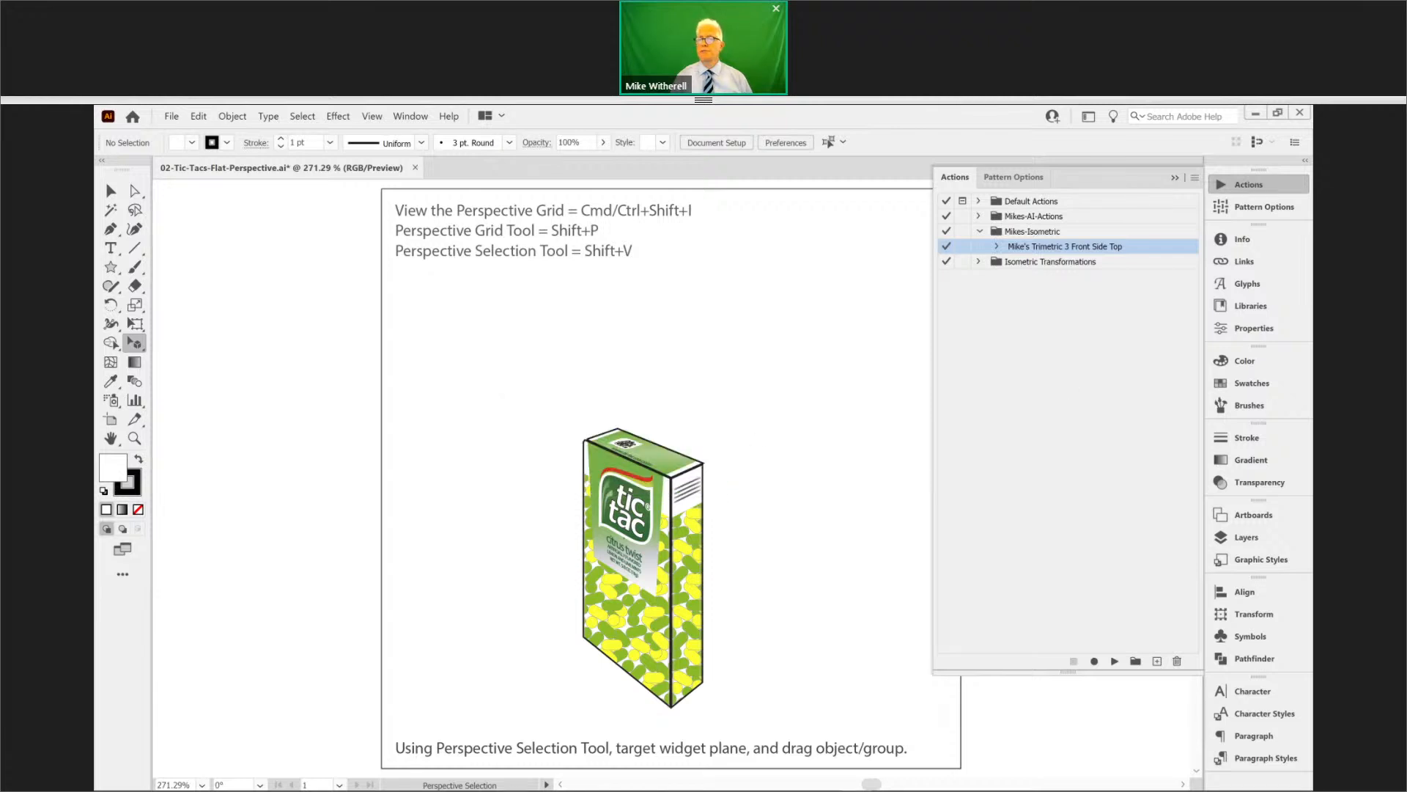
key("ctrl+s")
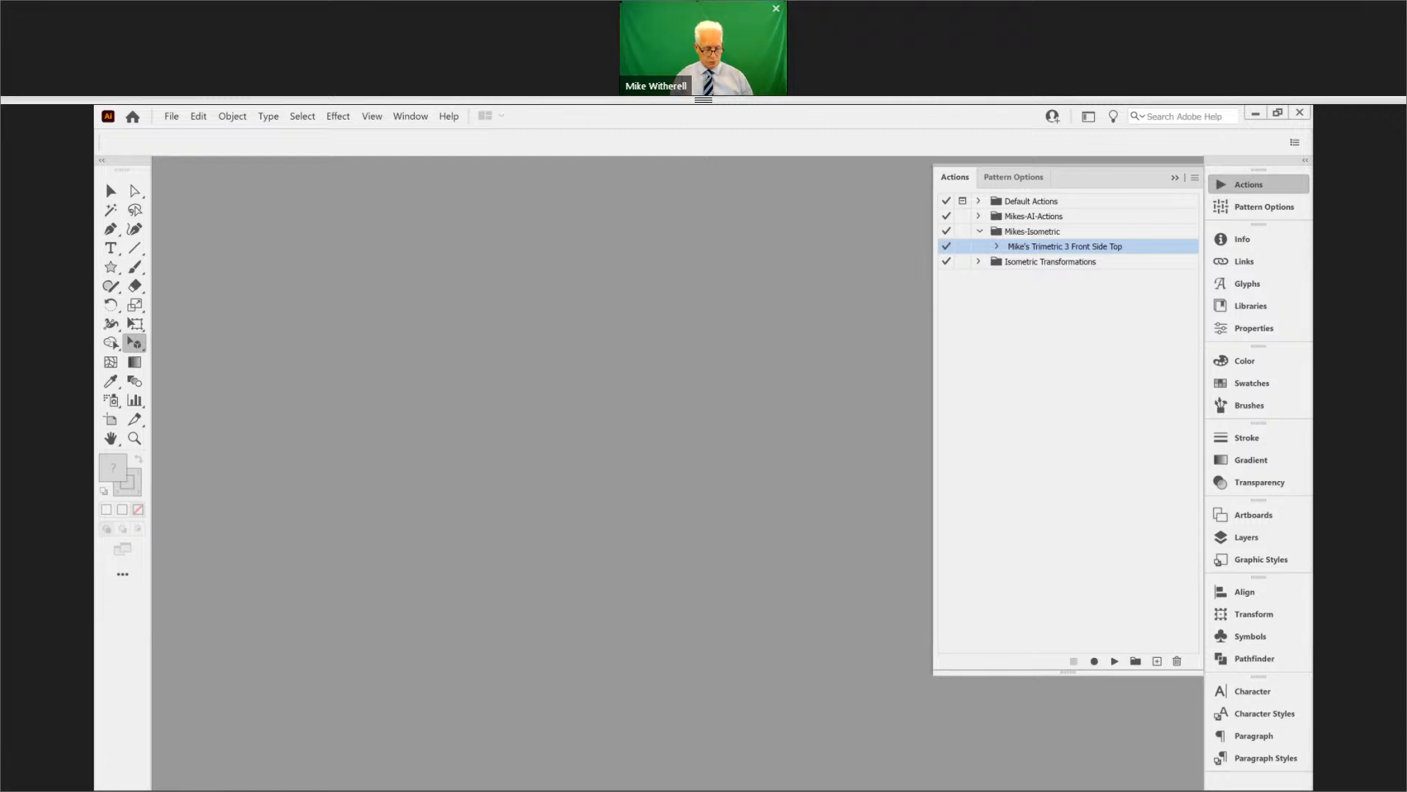
- Switch to the PowerPoint slide show and advance to the Warping Text into Shapes slide
key("alt+Tab")
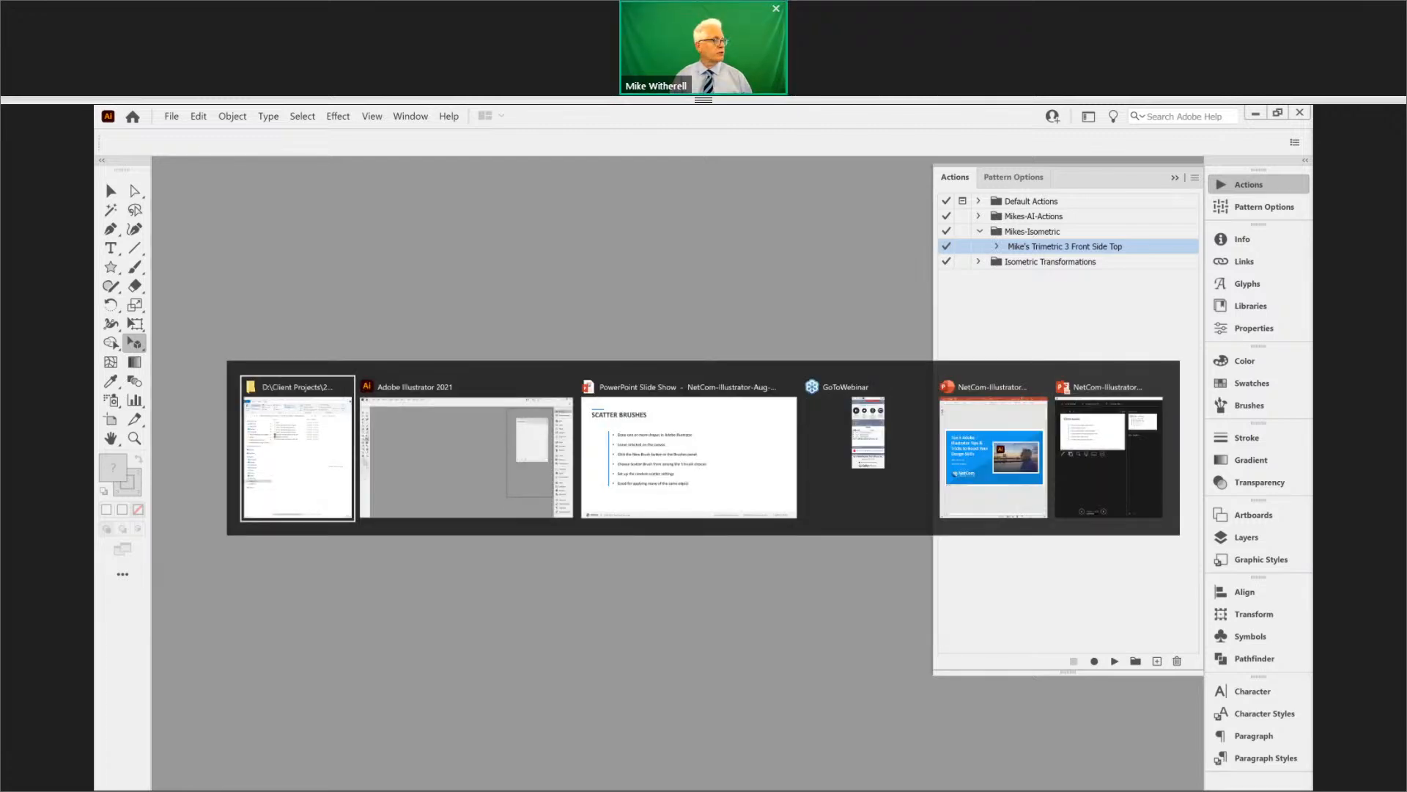
key("alt+Tab")
key("alt+Tab")
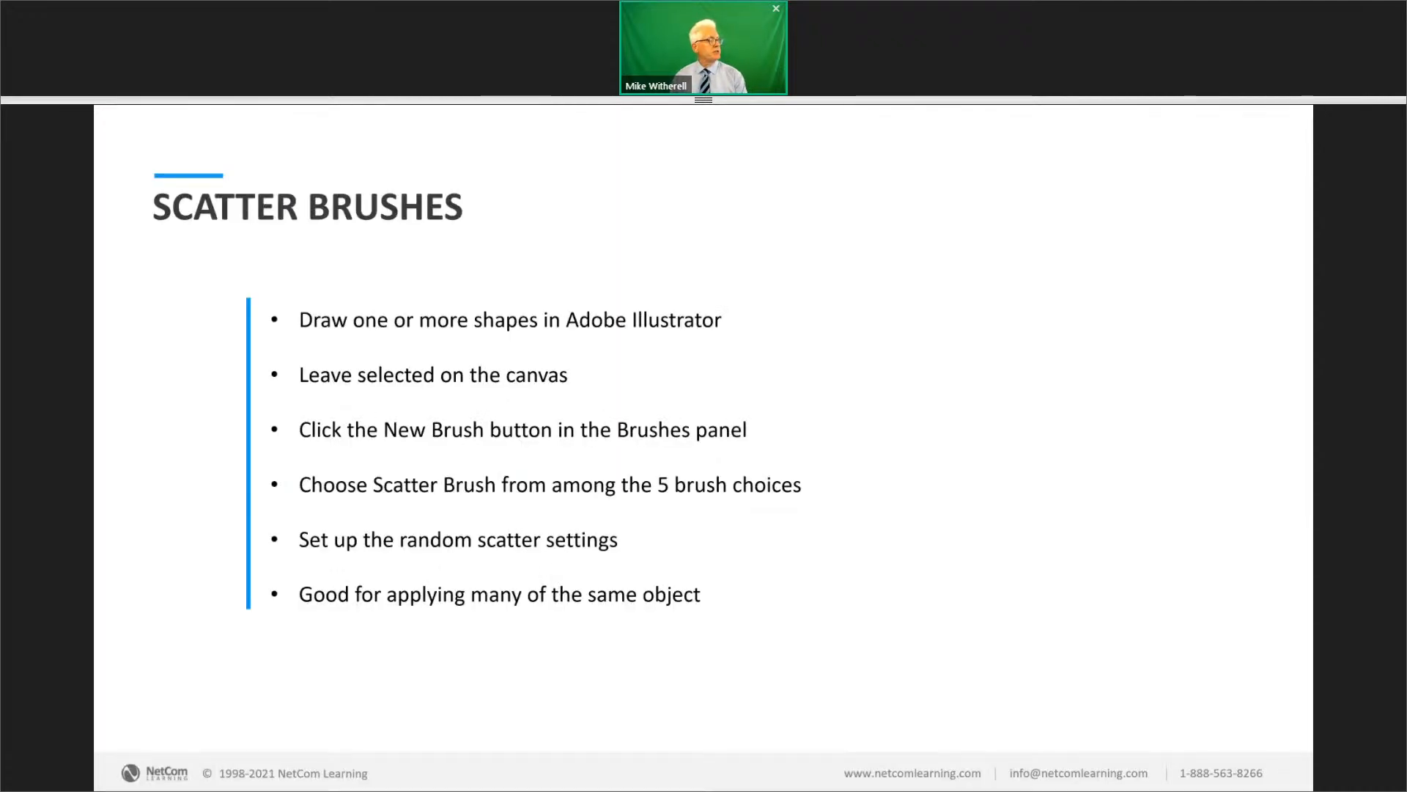
key("Right")
key("Right")
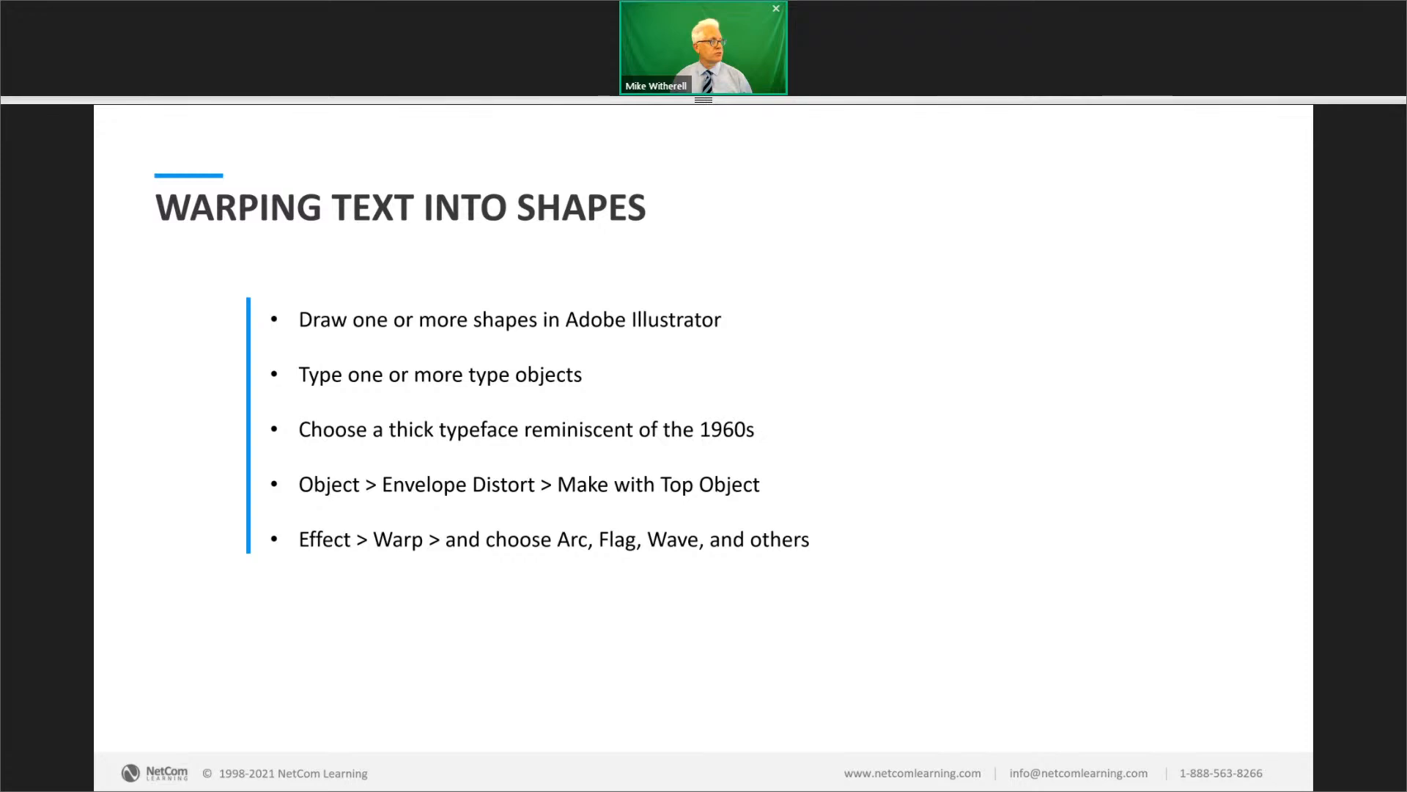
- Return to Illustrator with 01-Effect-Warp-the-Text.ai and 02-Fillmore-1968-tri-colors-2021.ai opened, and shorten the Actions panel
key("alt+Tab")
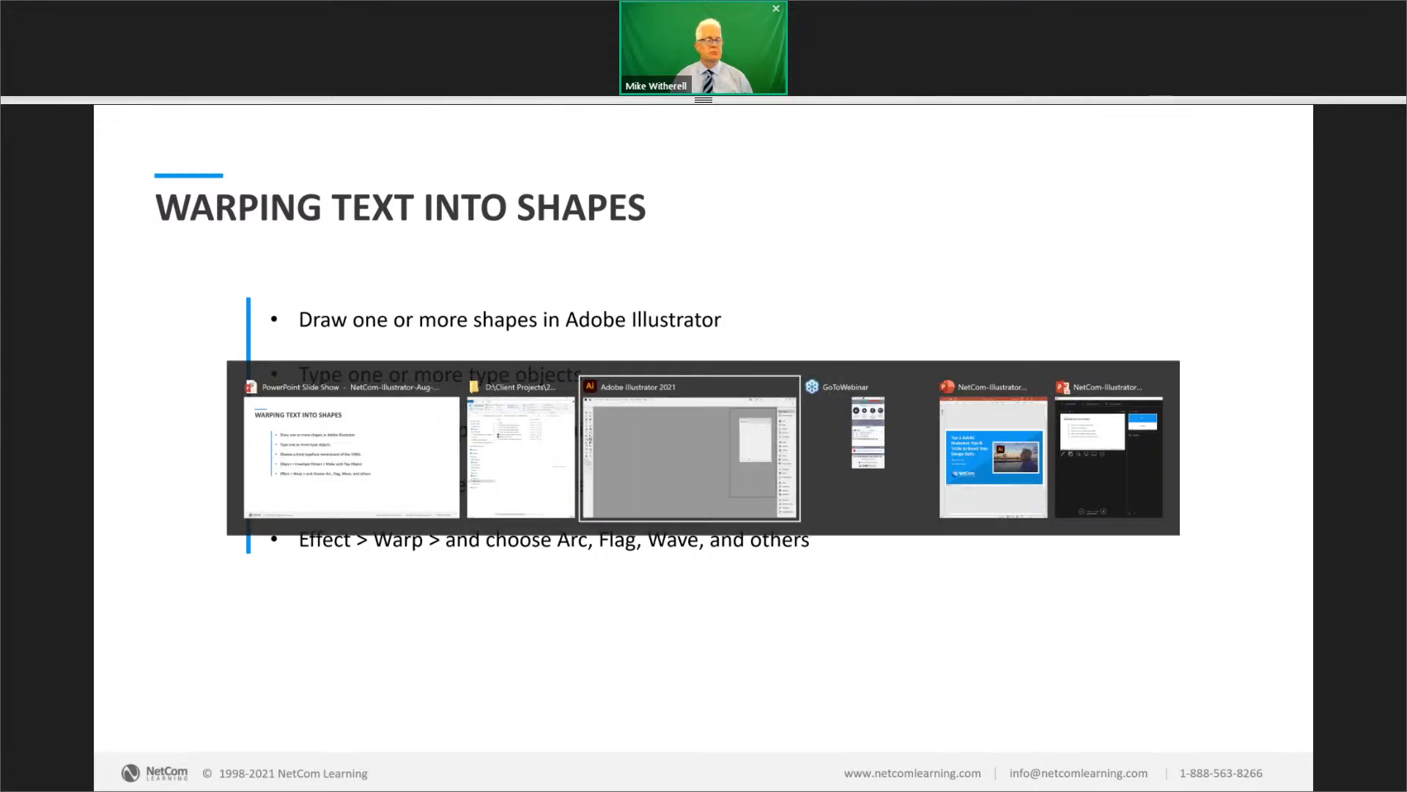
key("alt+Tab")
key("alt+Tab")
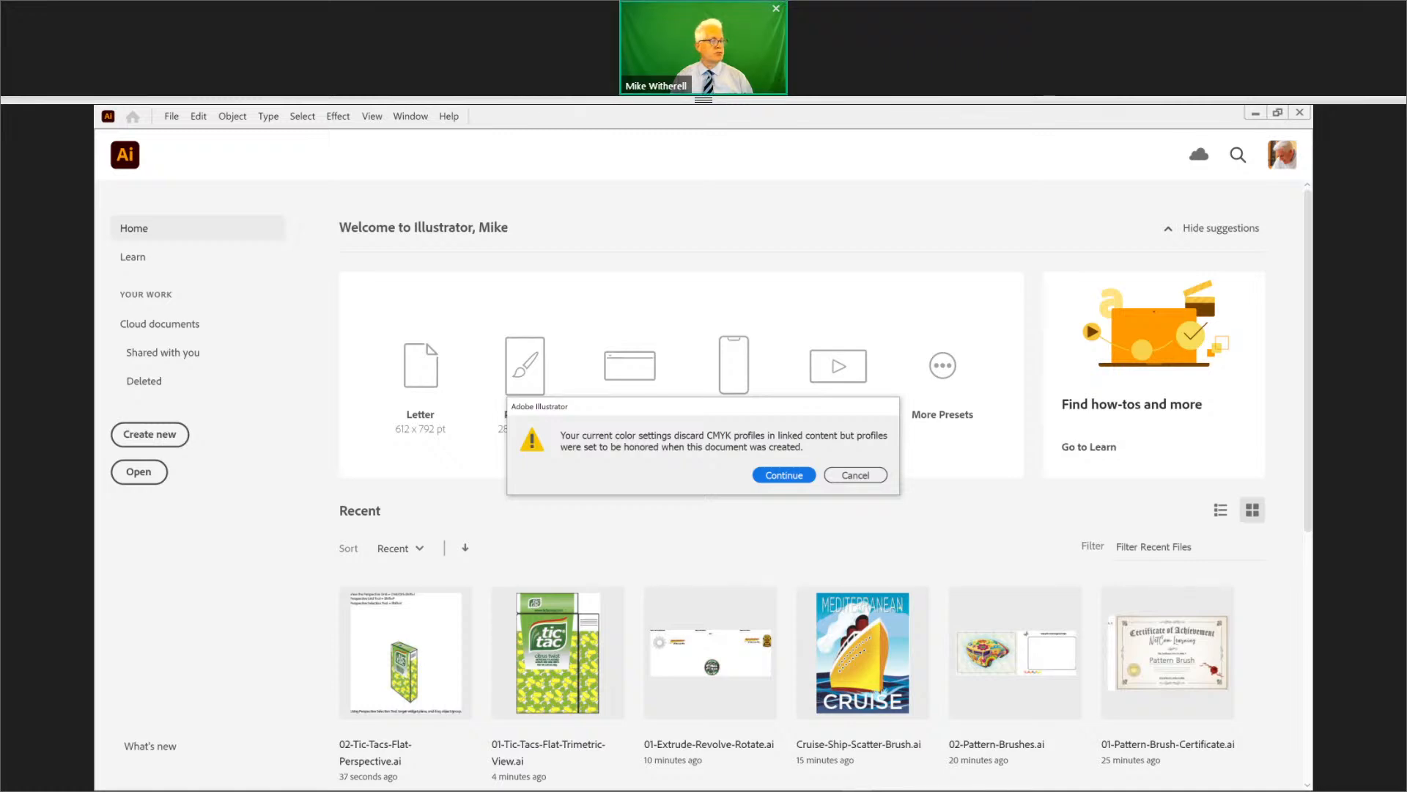
left_click(783, 475)
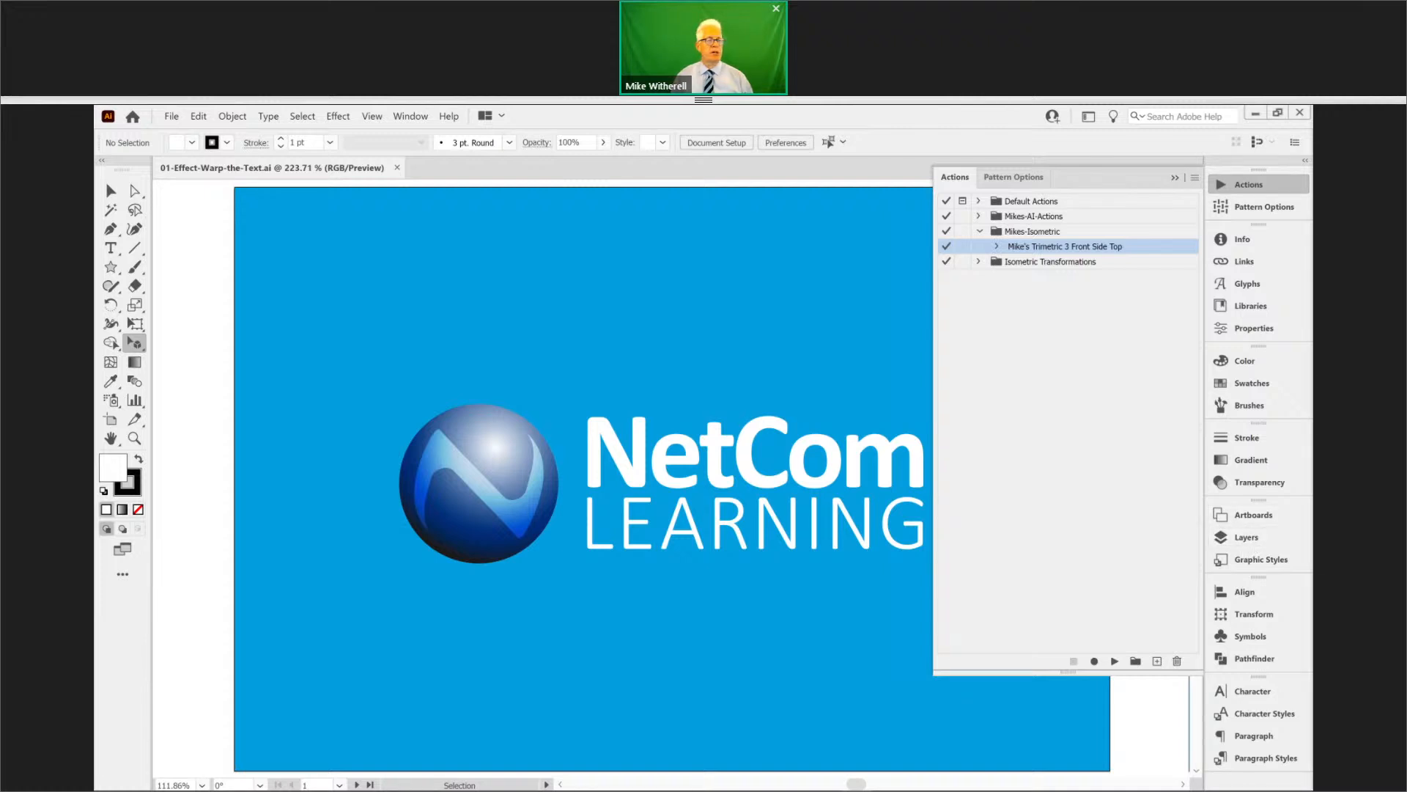
left_click(792, 475)
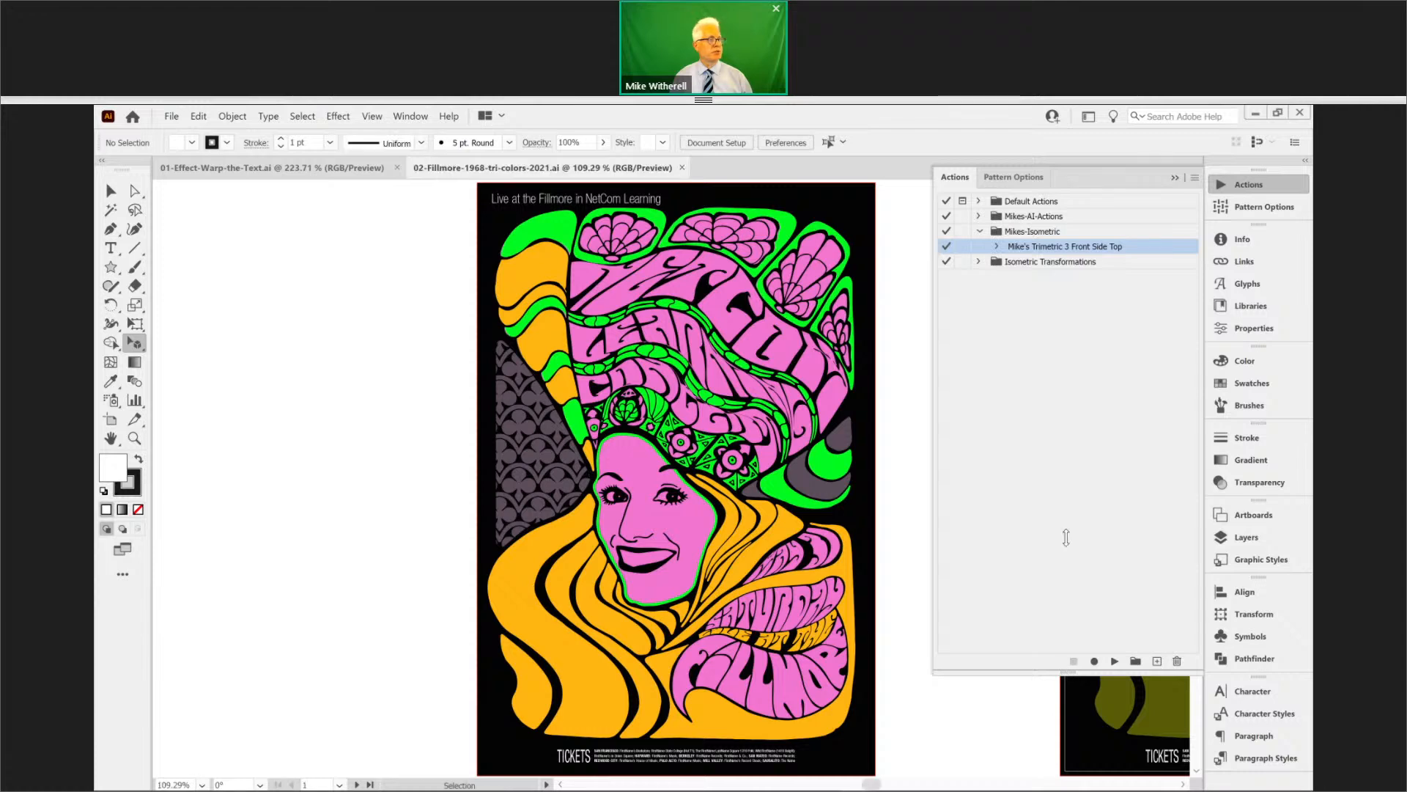
left_click_drag(1066, 537, 1069, 328)
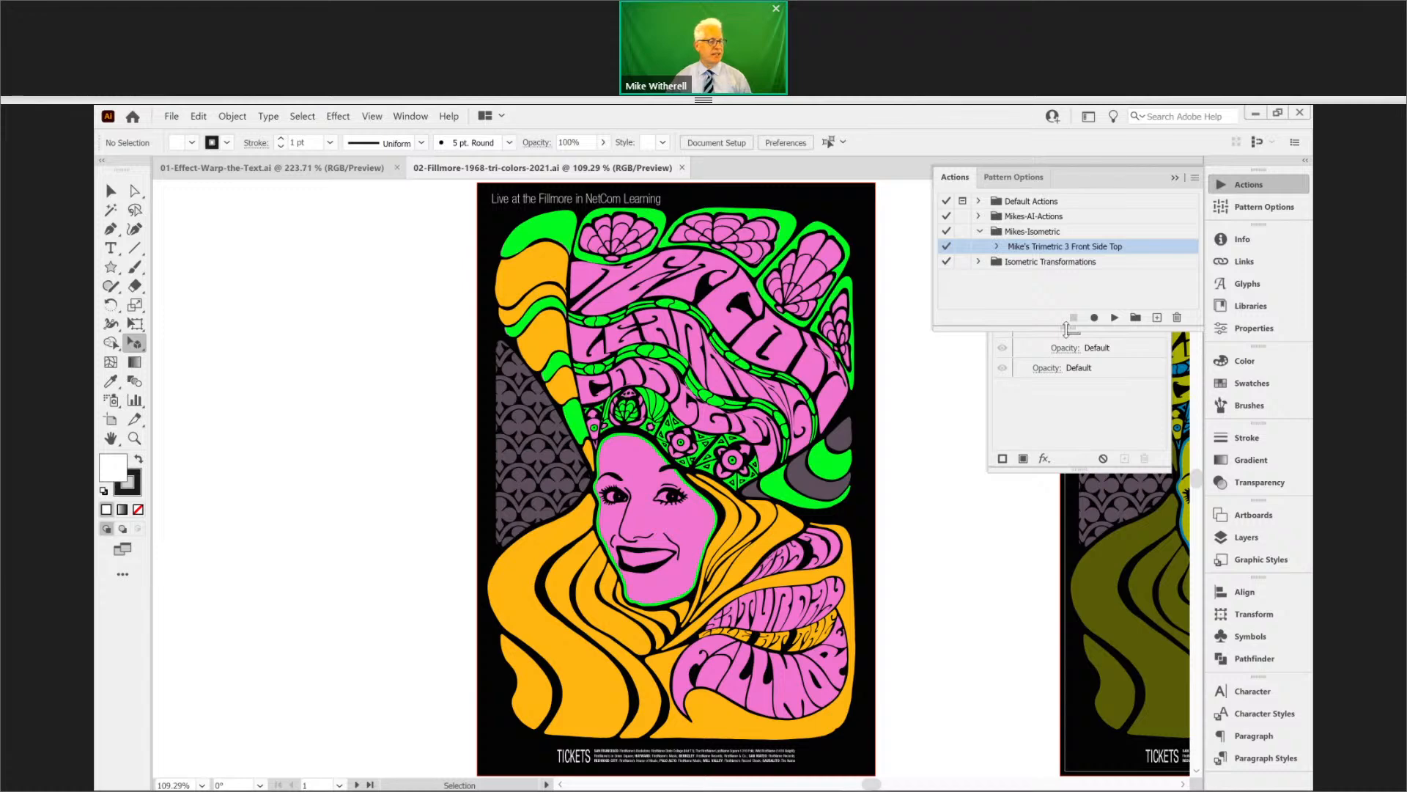
- Look over the Fillmore poster artwork and switch to the 01-Effect-Warp-the-Text.ai document
key("space")
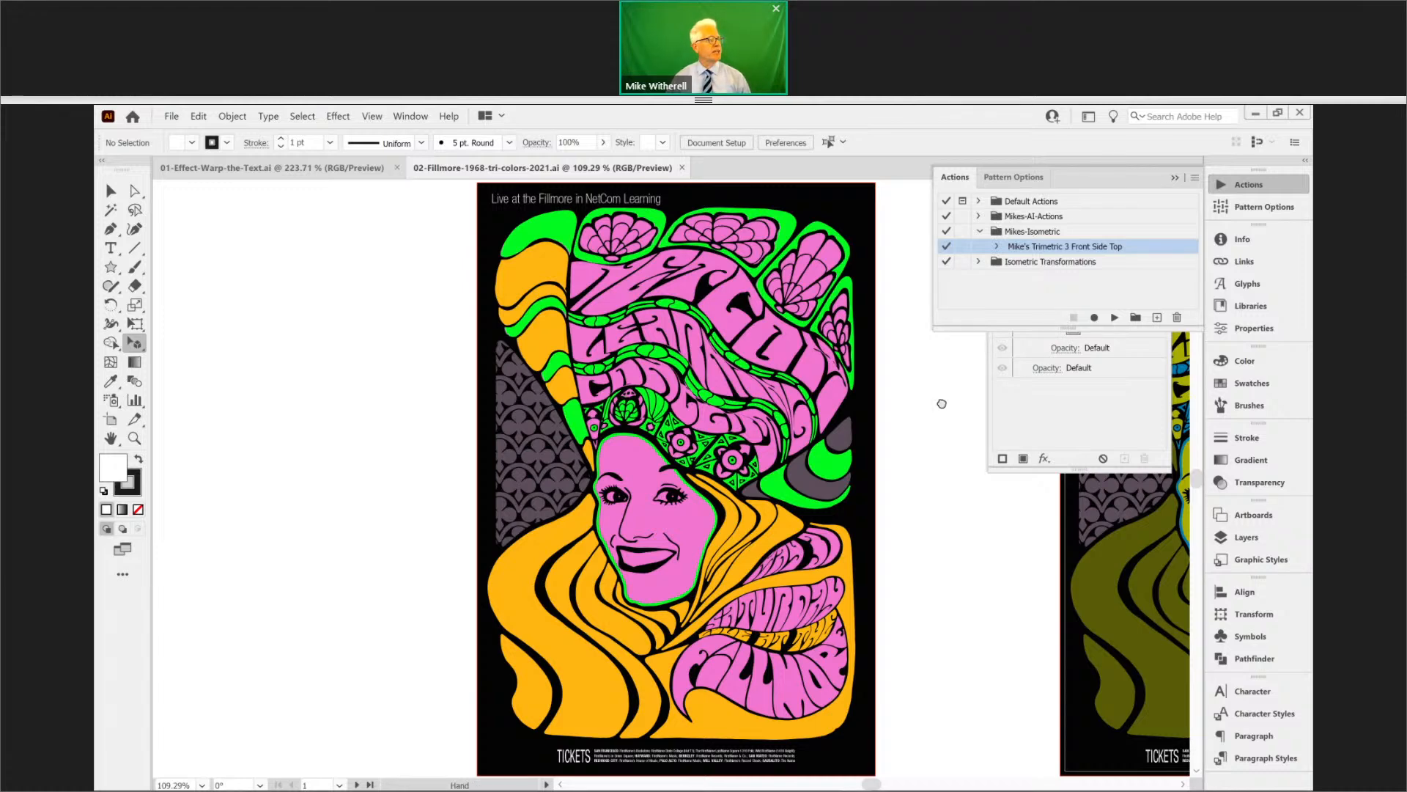
left_click_drag(942, 404, 527, 416)
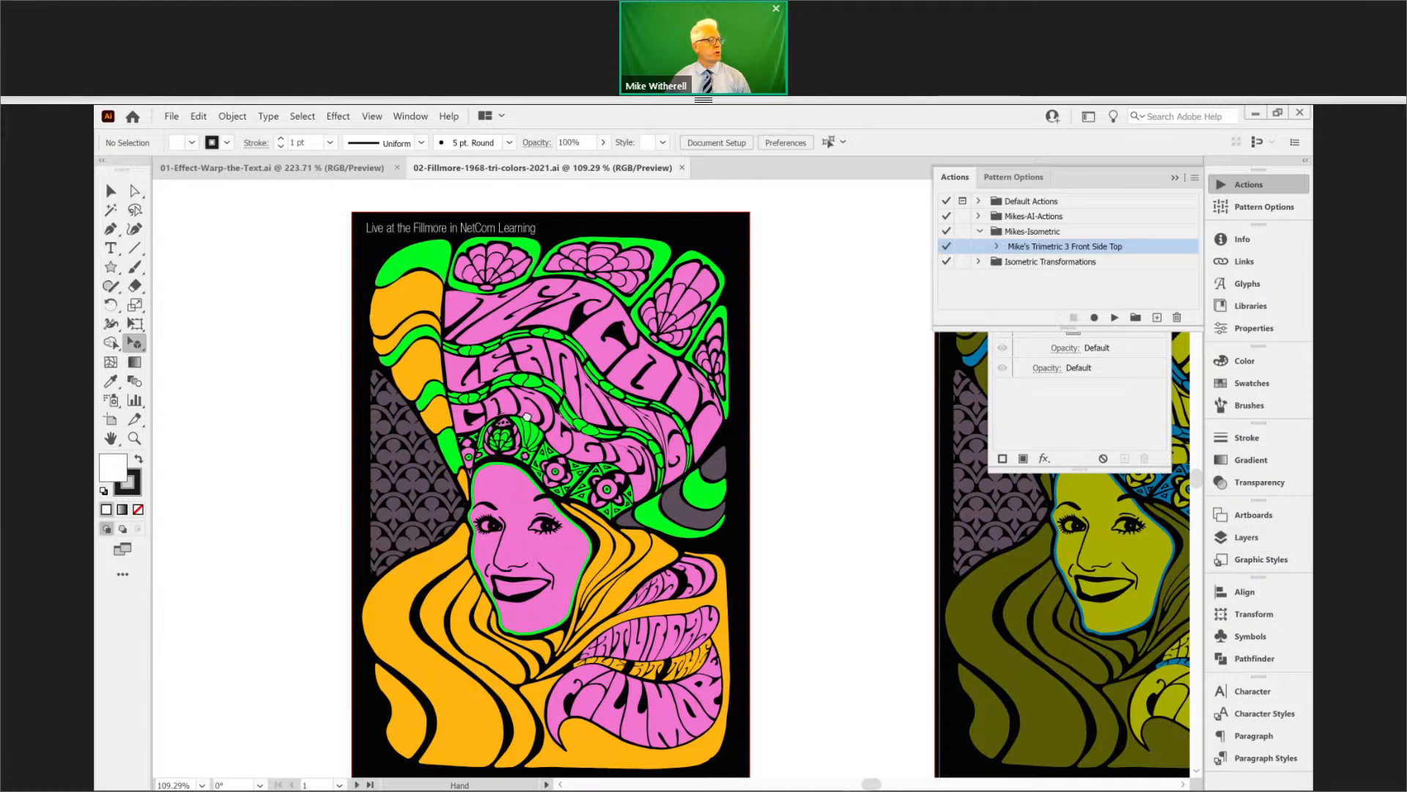
left_click_drag(897, 474, 937, 426)
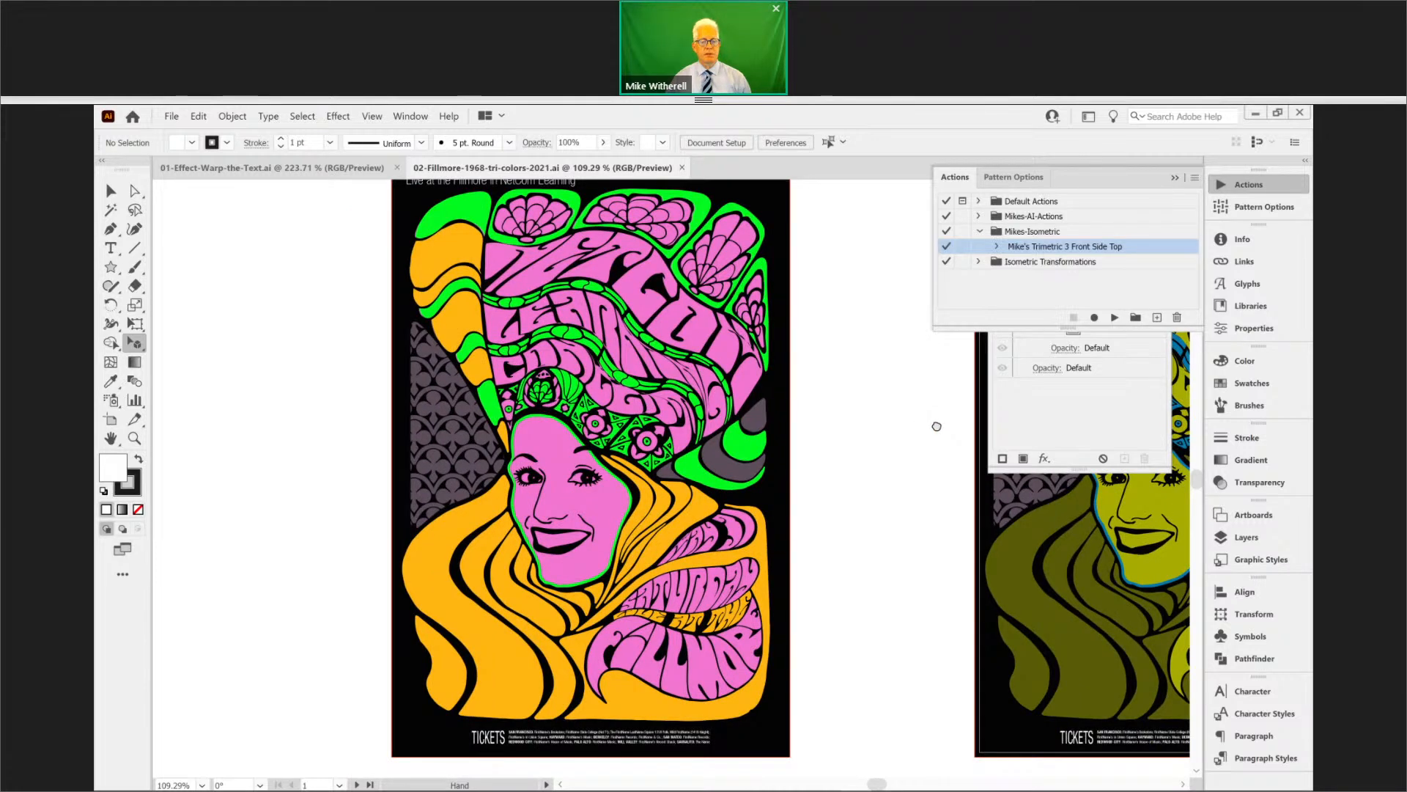
left_click(332, 169)
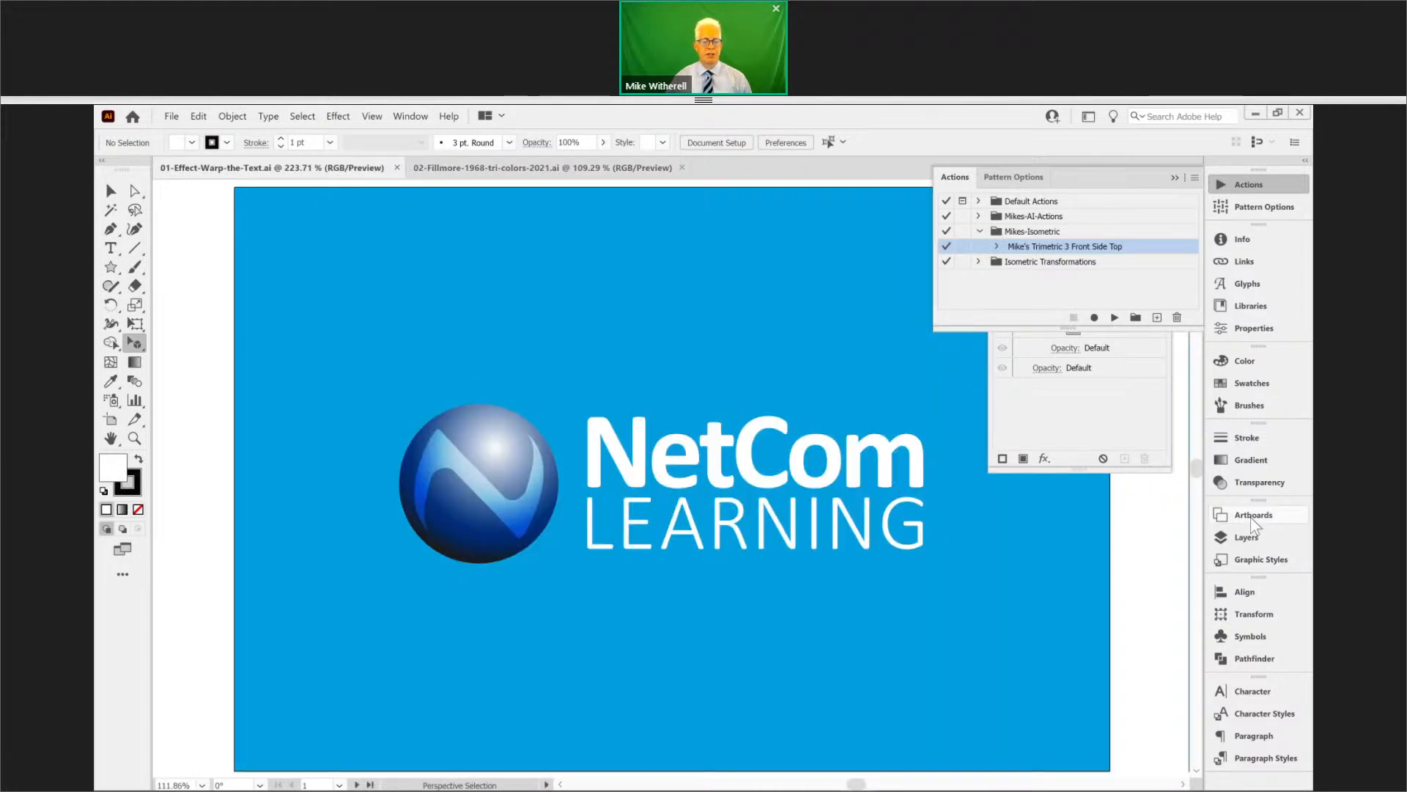
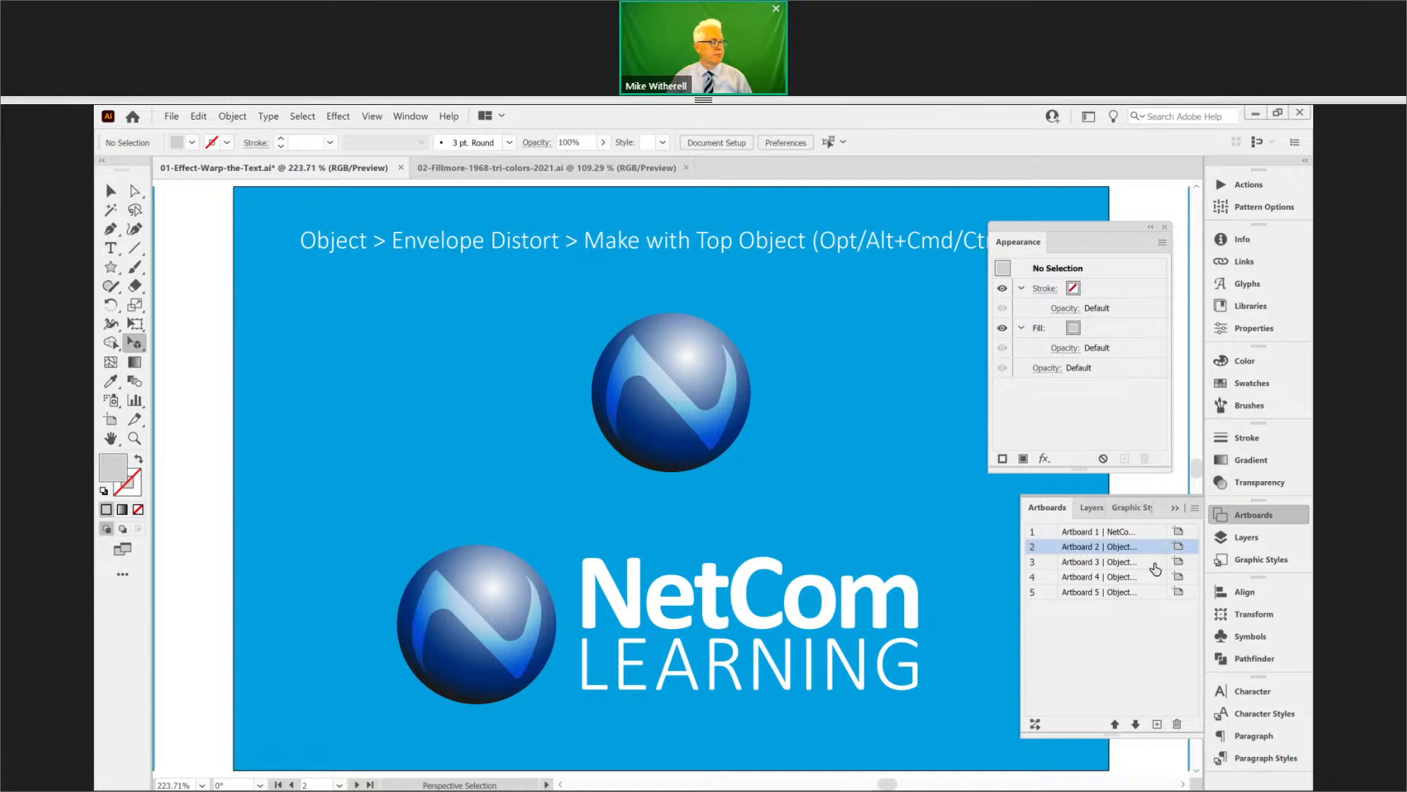
- On Artboard 3, distort the NetCom text into the upper slanted shape using Envelope Distort with Top Object
left_click(1153, 564)
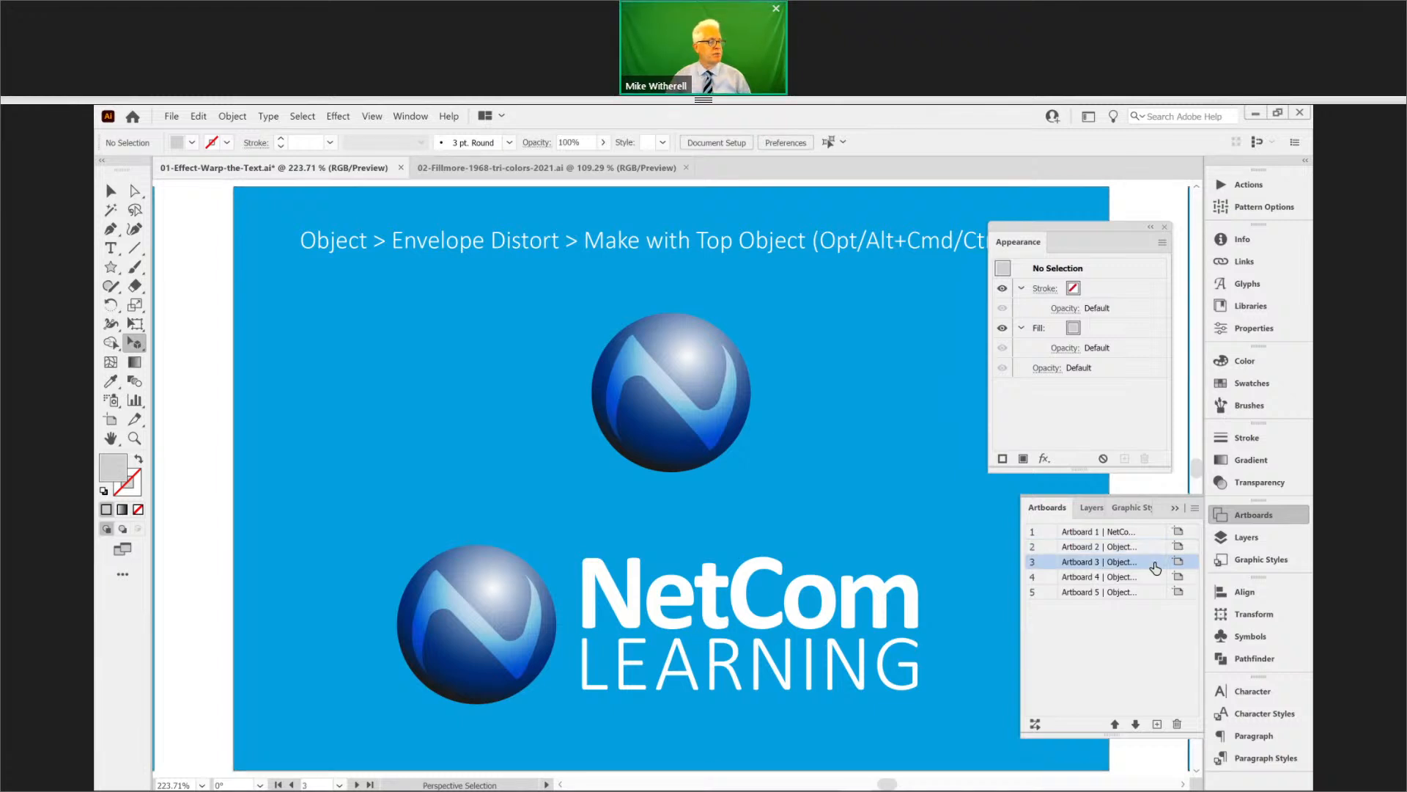
left_click(735, 506)
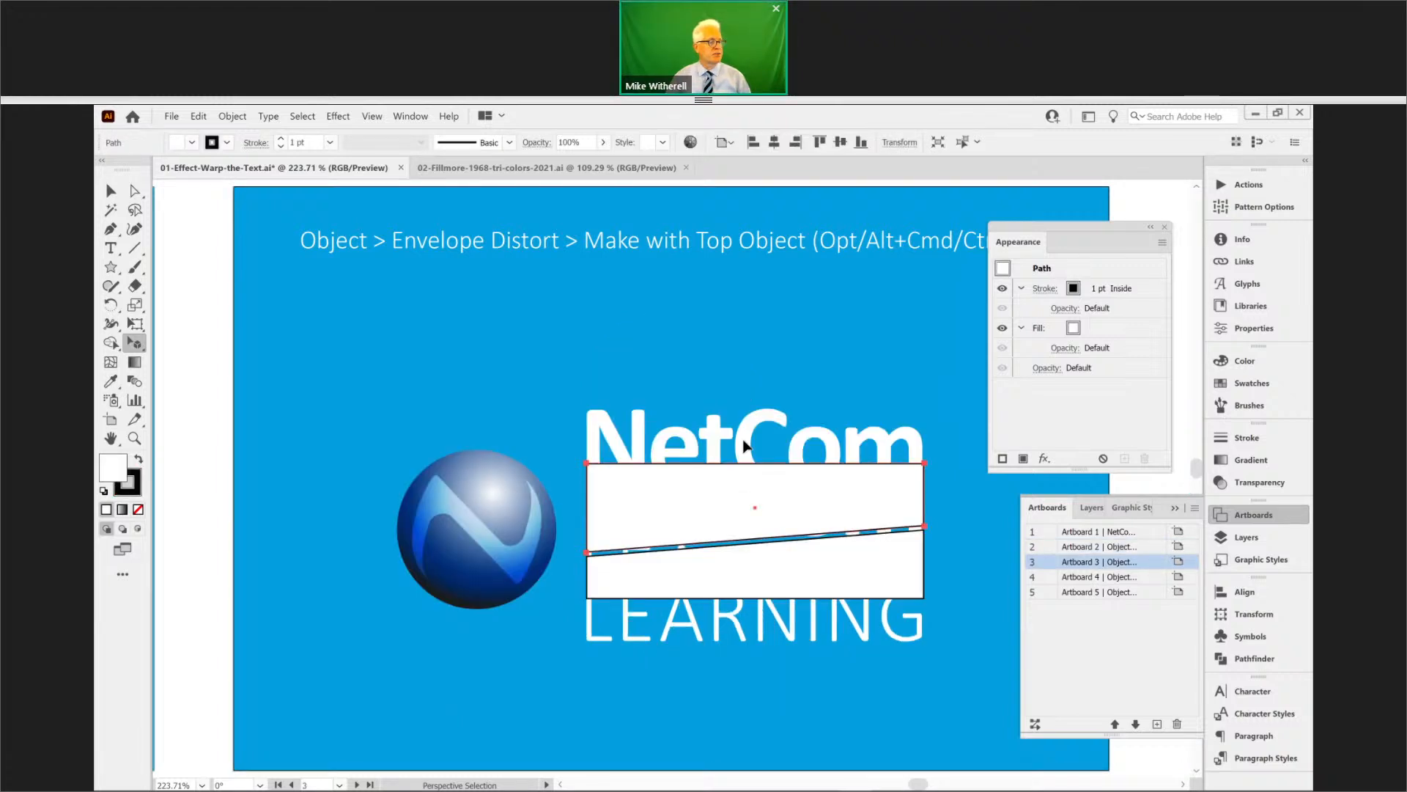
left_click(639, 460)
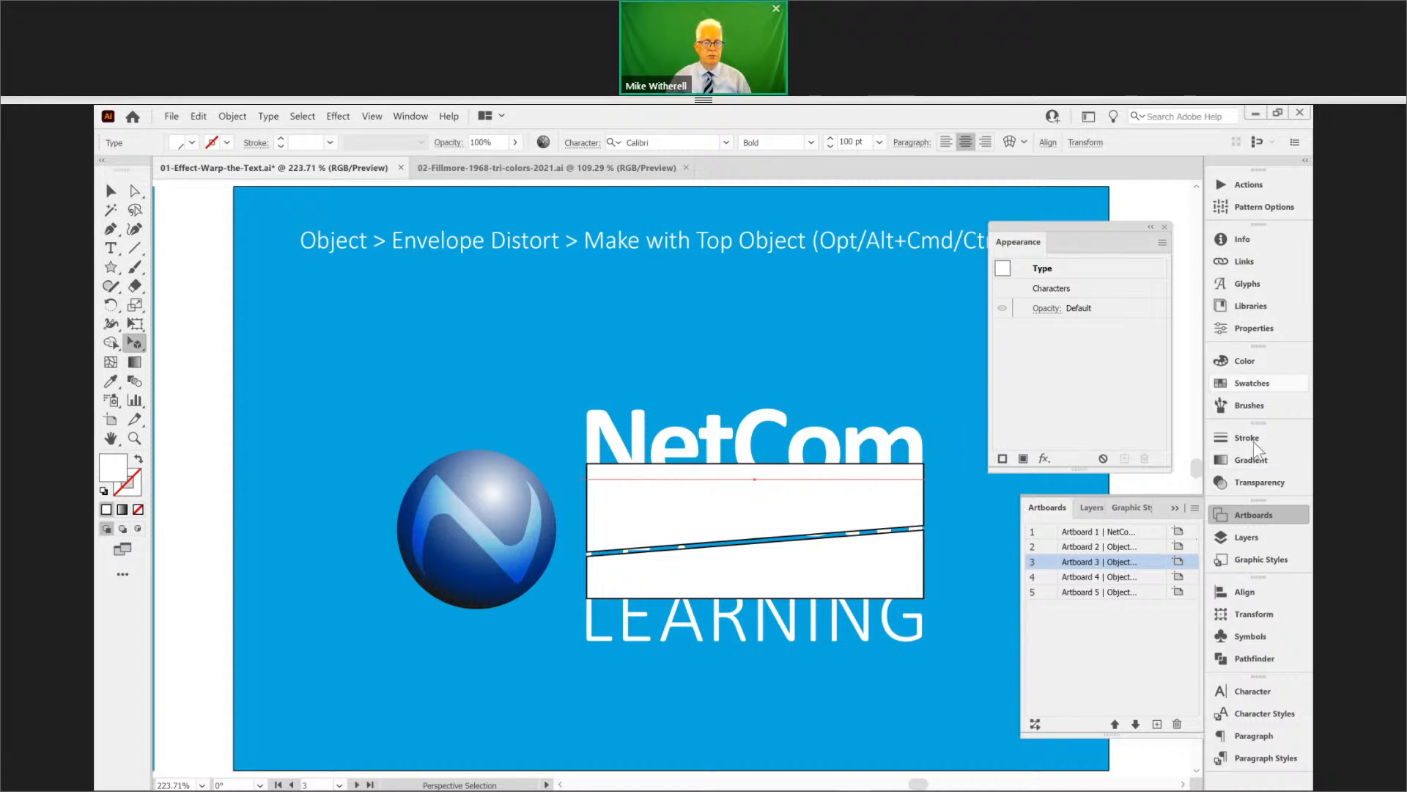
left_click(1229, 535)
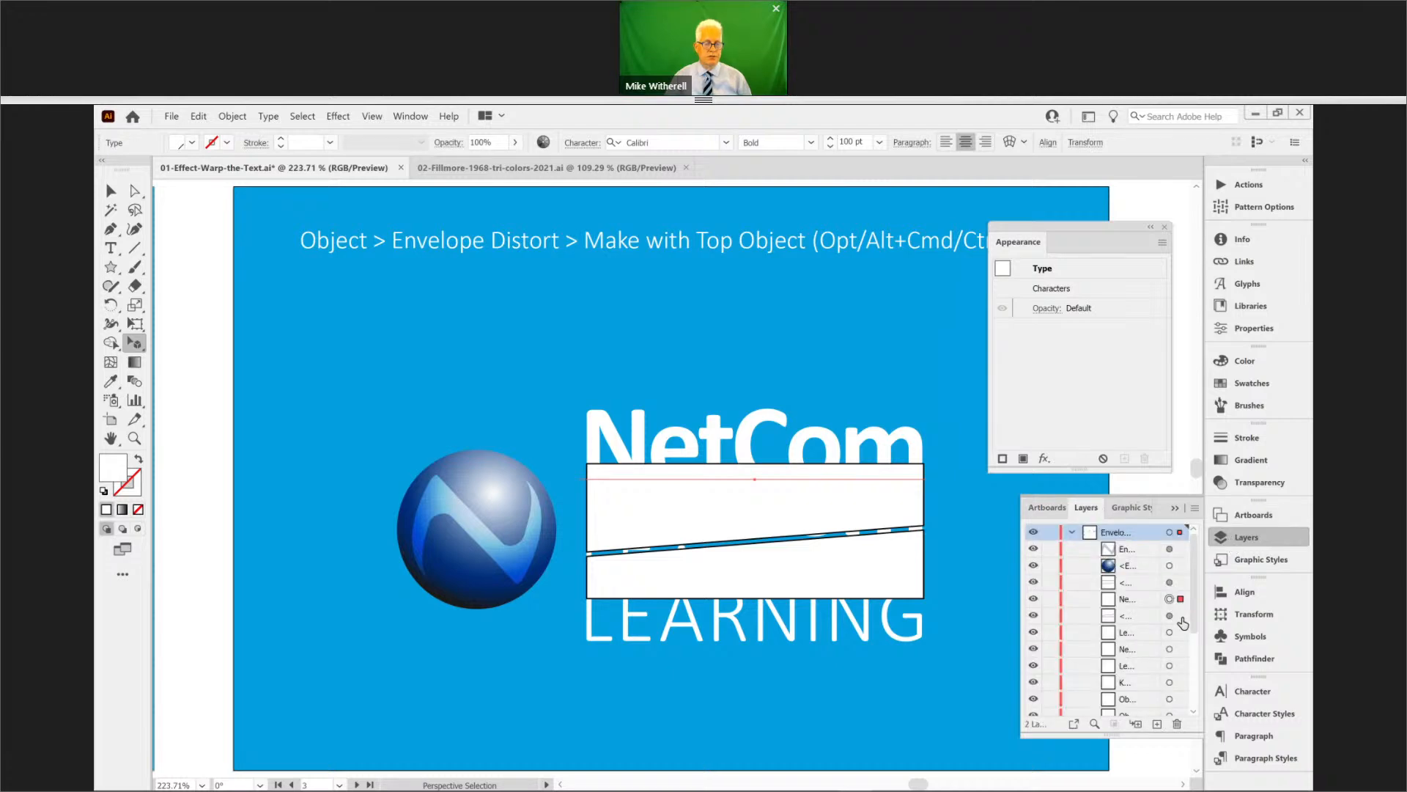
left_click(1181, 615, "shift")
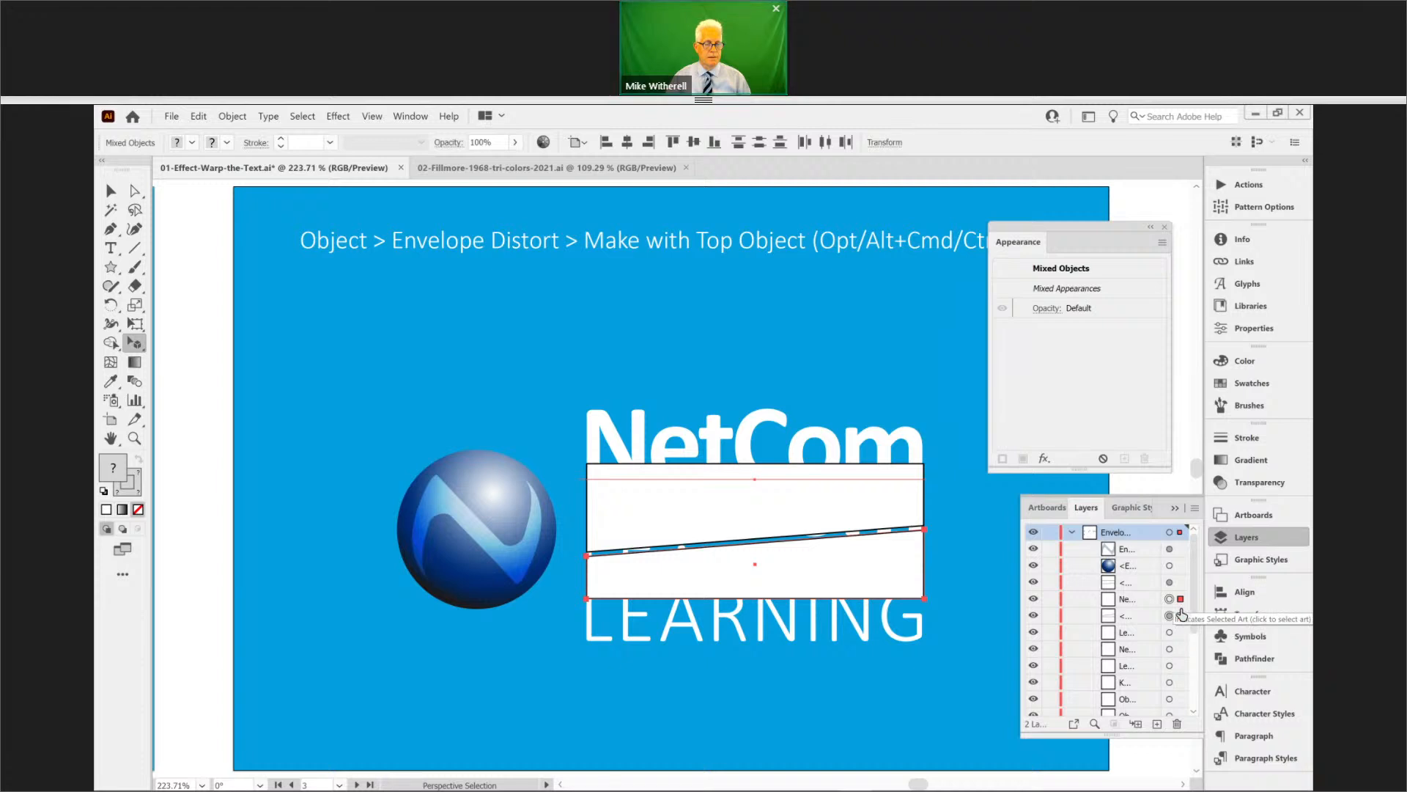
left_click(1181, 616, "shift")
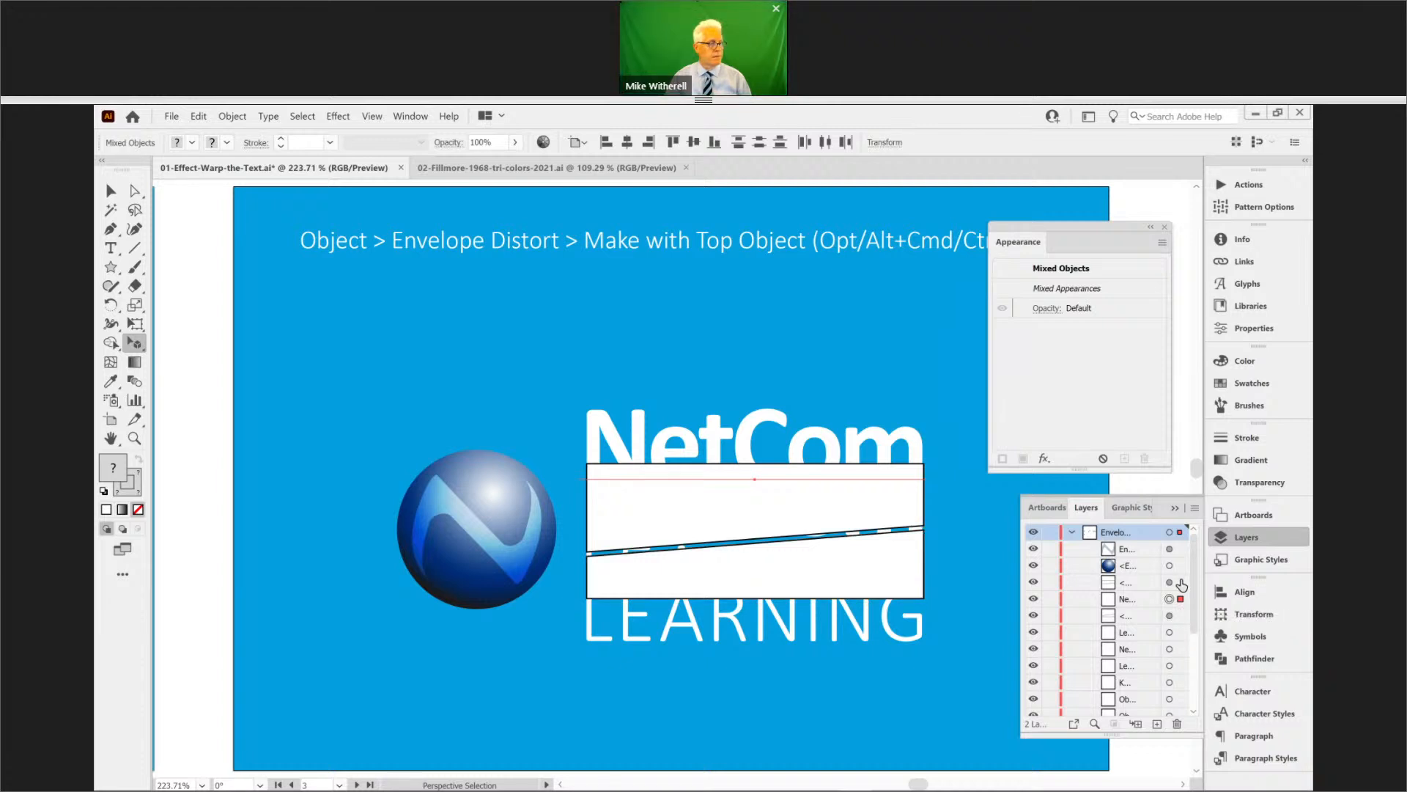
left_click(1180, 583, "shift")
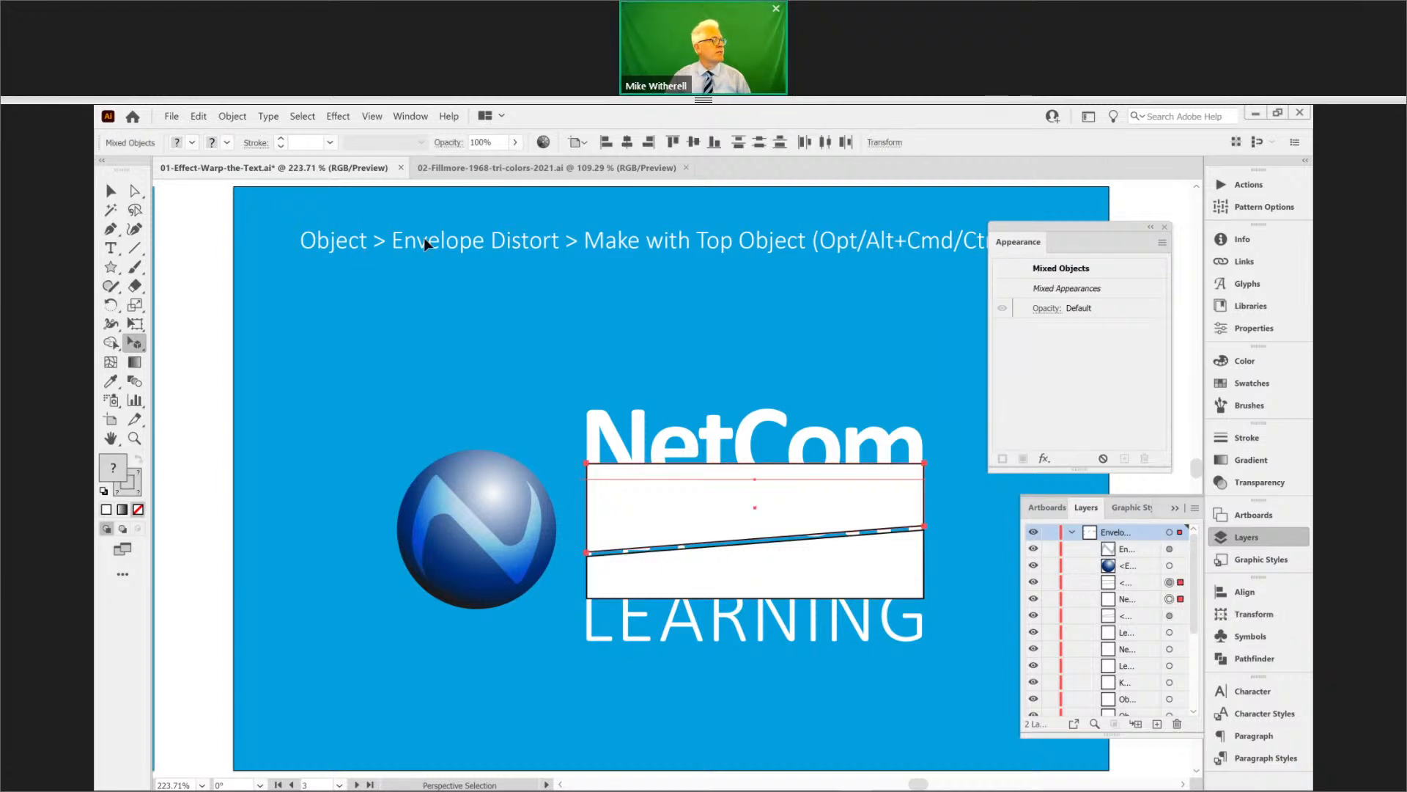
left_click(229, 119)
mouse_move(296, 433)
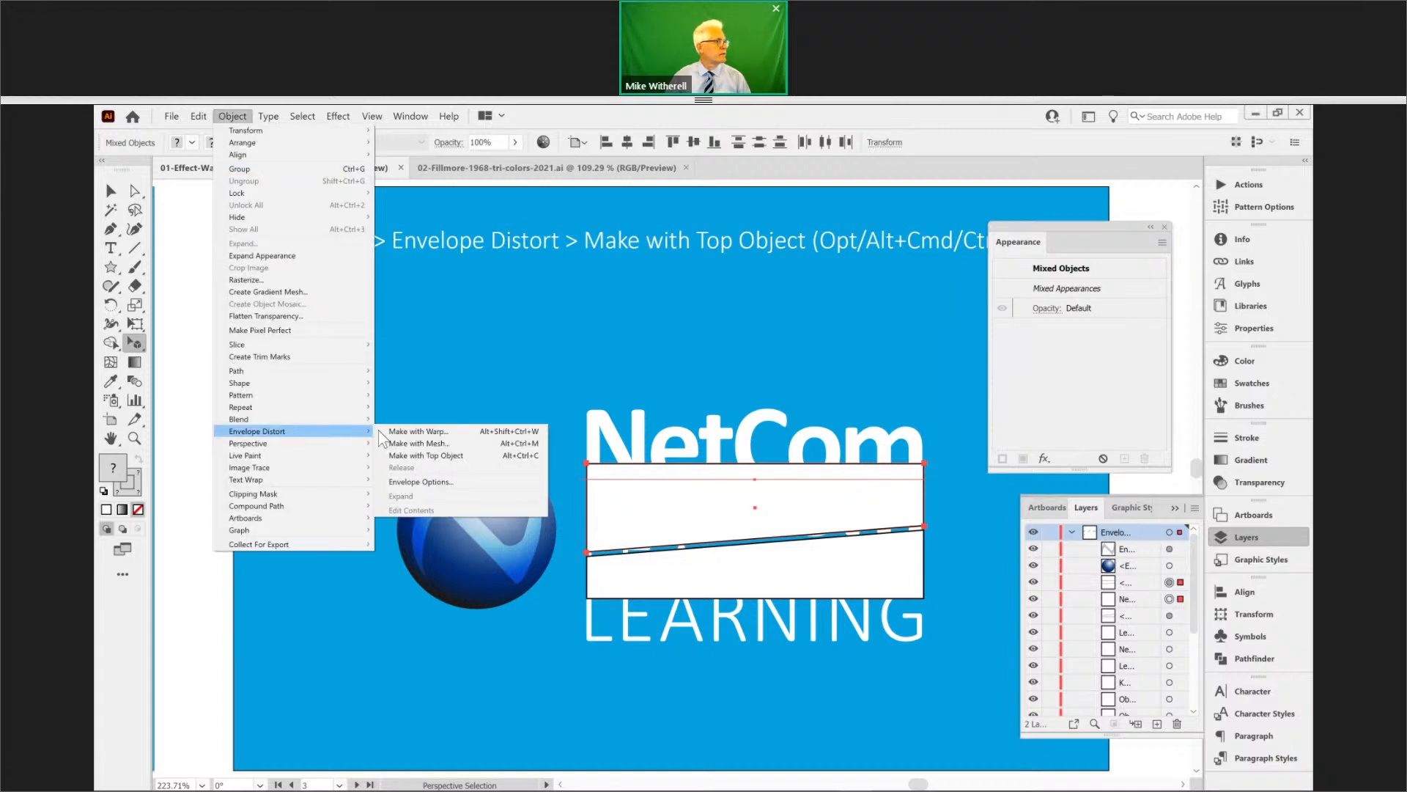
left_click(430, 456)
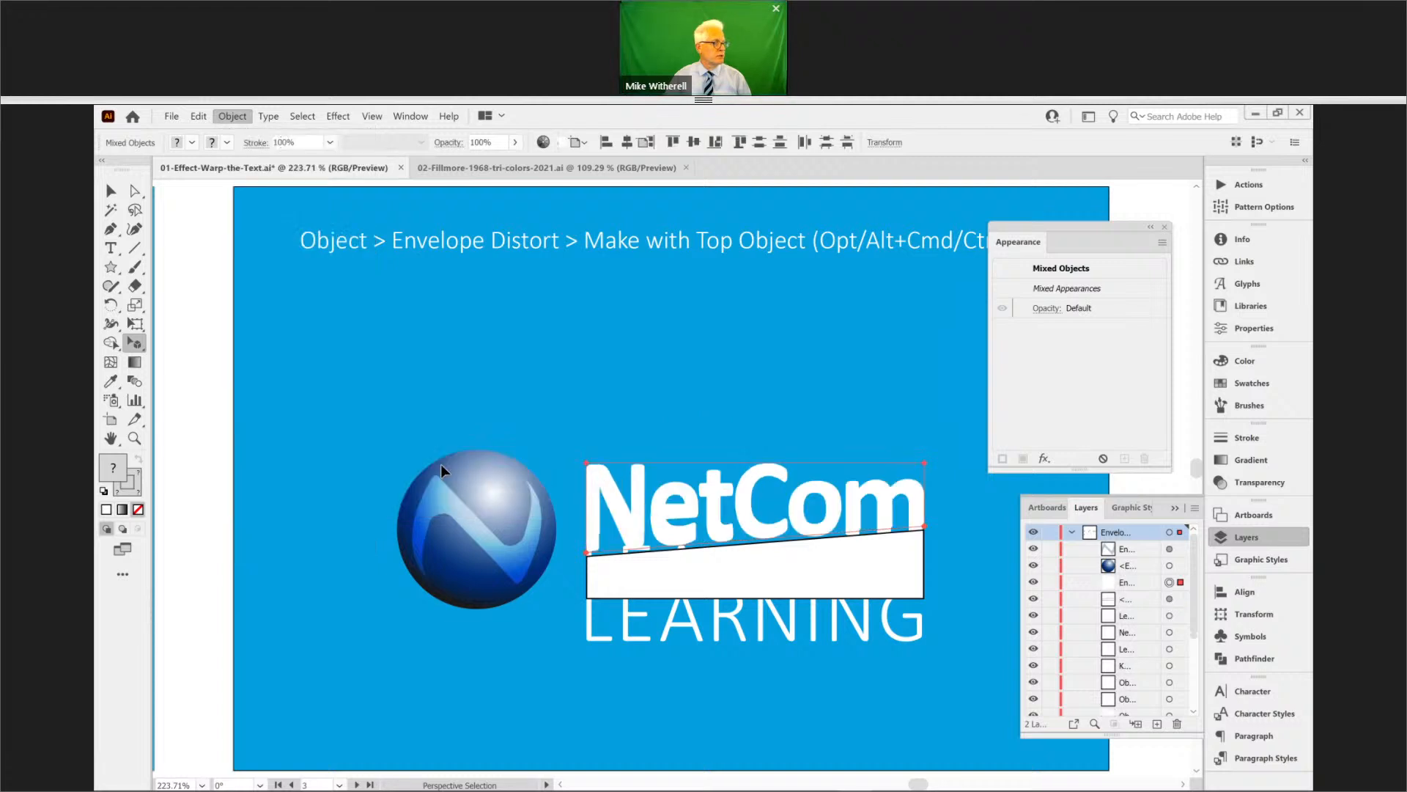
- Distort the LEARNING text into the lower slanted shape using Envelope Distort with Top Object
left_click(680, 595)
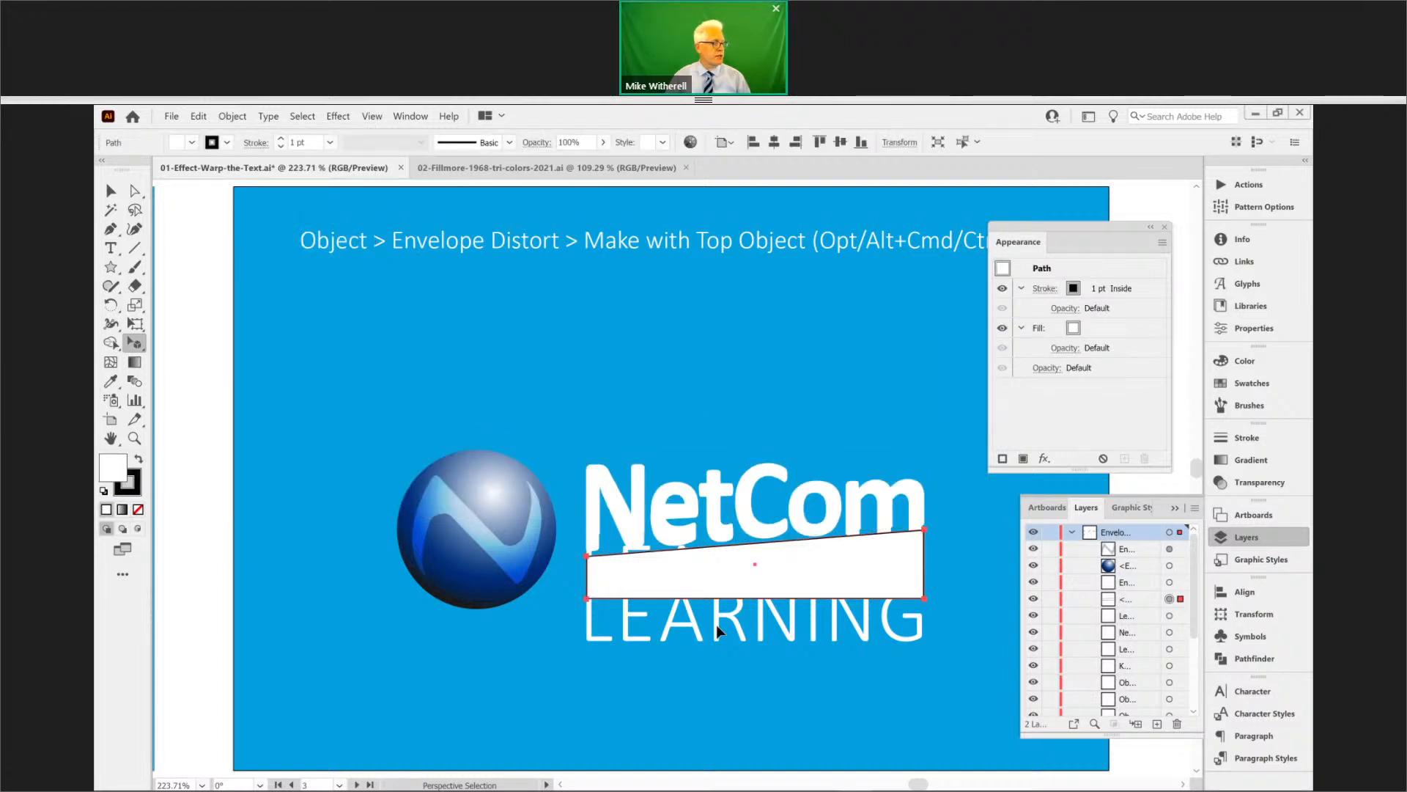
left_click(1180, 617, "shift")
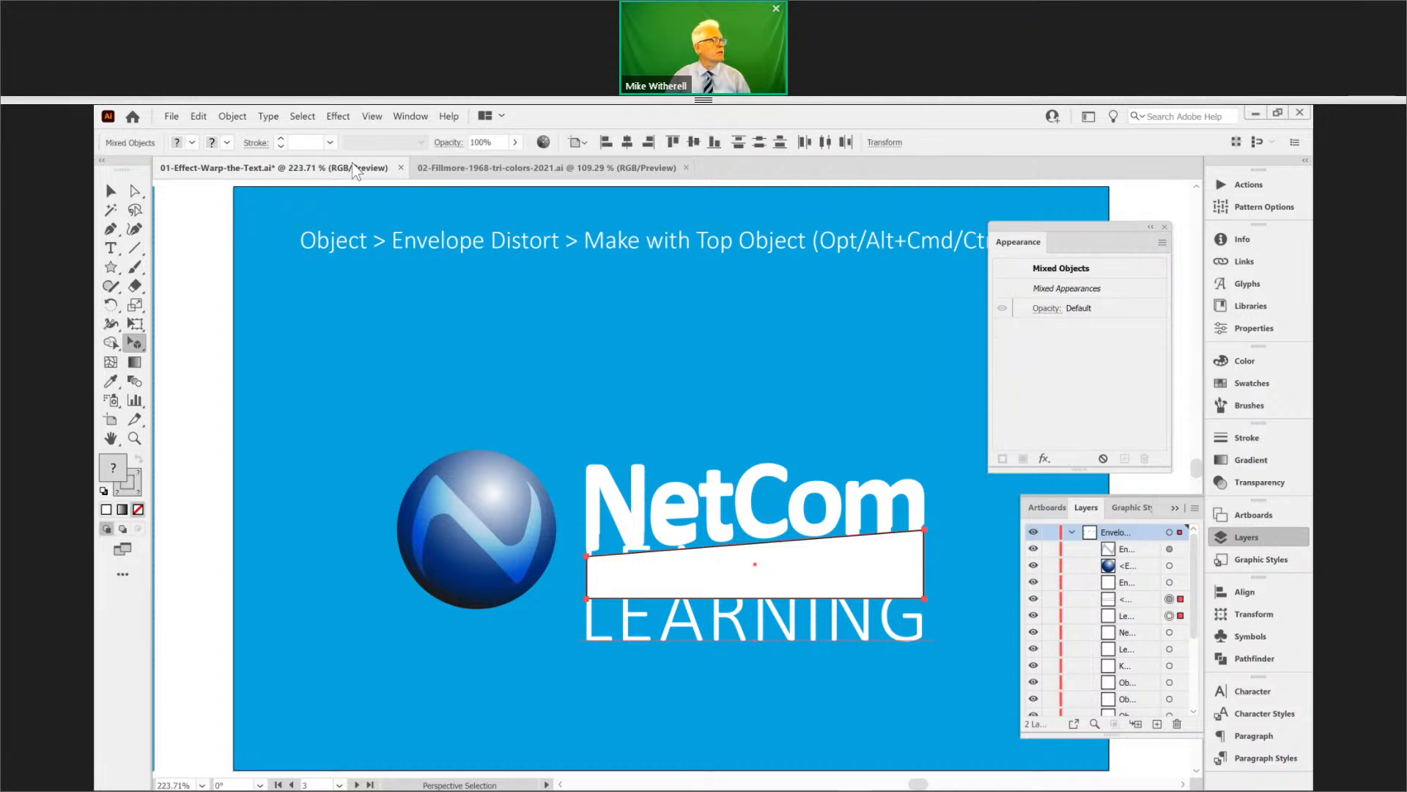
key("v")
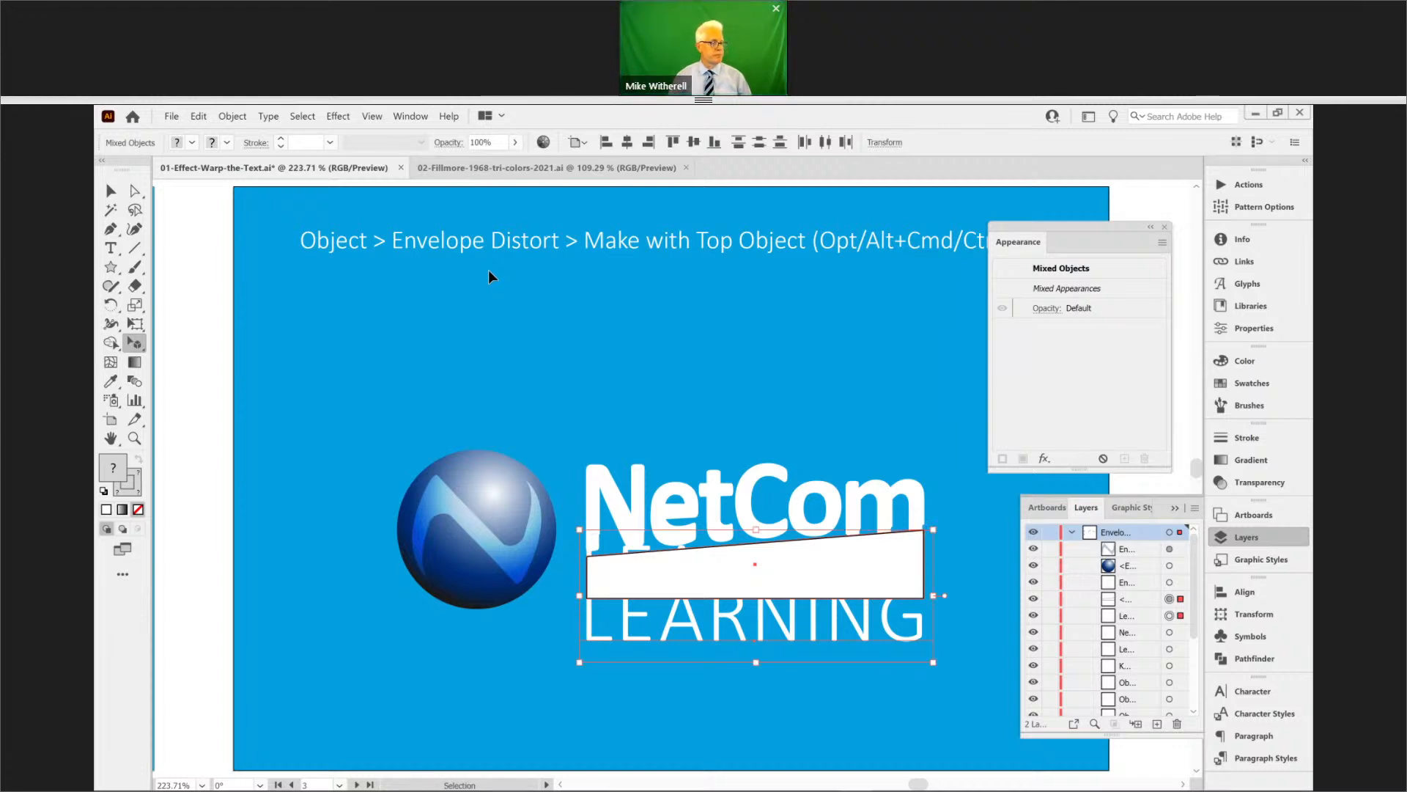
key("ctrl+alt+c")
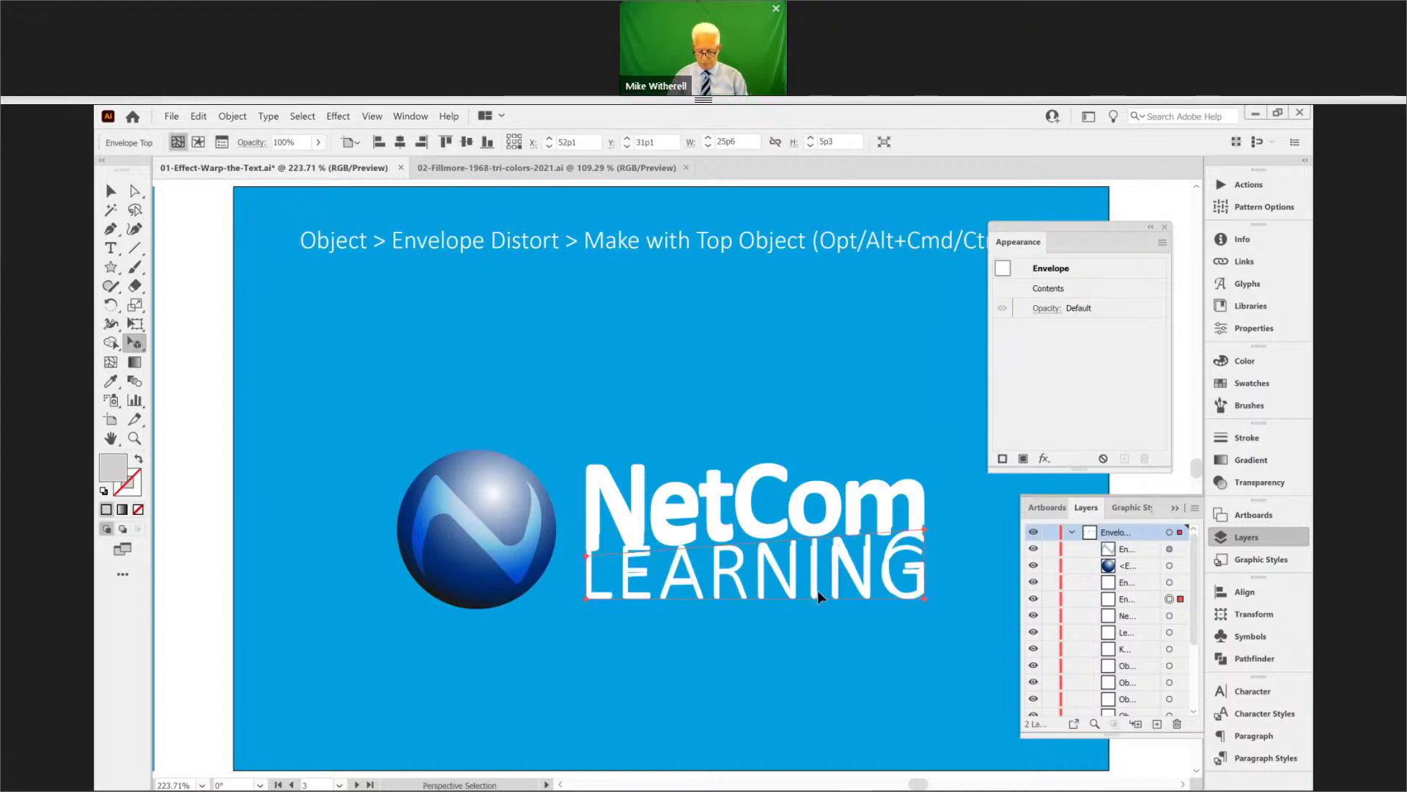
- Nudge the warped LEARNING text down away from the NetCom text and deselect it
key("Down")
key("Down")
key("Down")
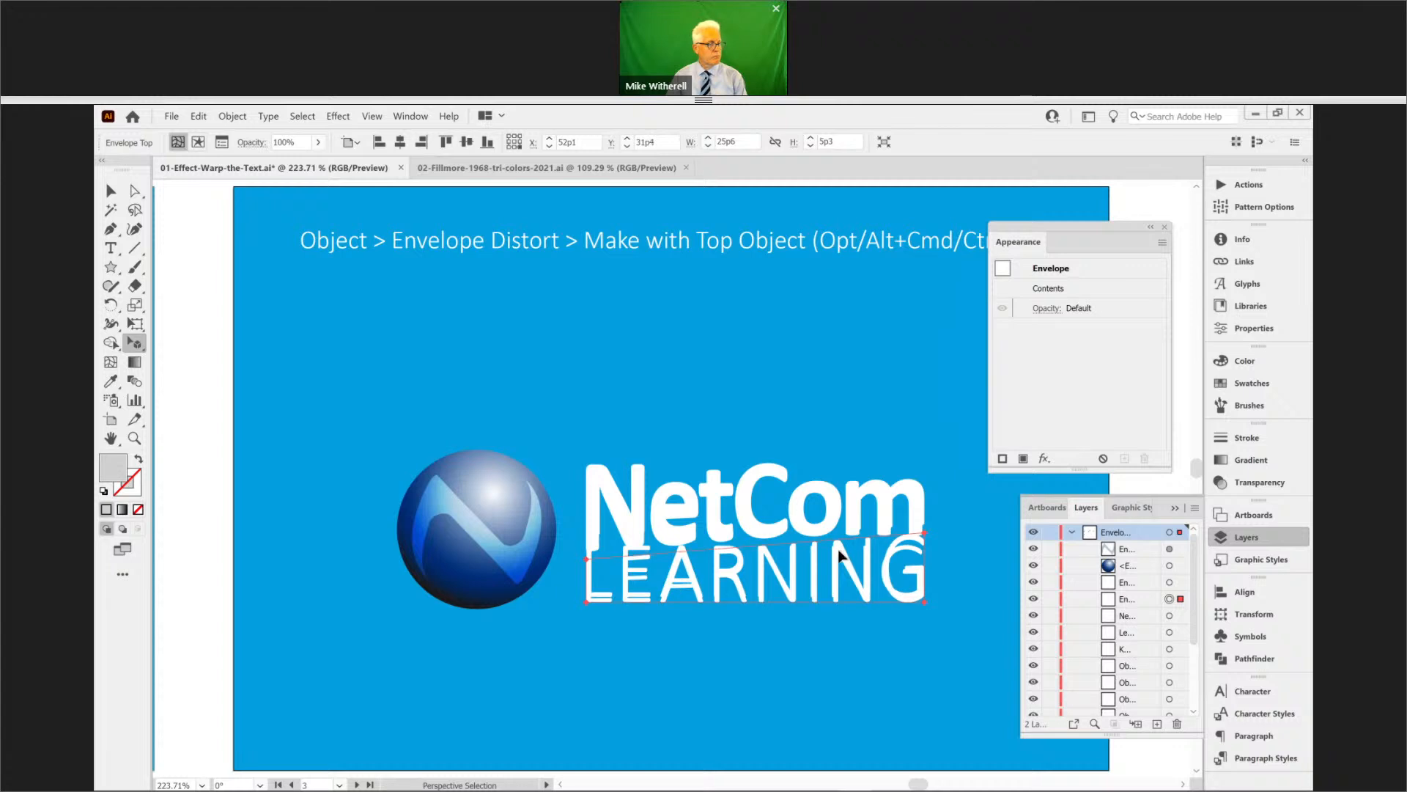
key("Down")
key("Down")
key("Down")
key("Down")
key("Down")
key("Down")
key("Down")
key("Down")
key("Down")
key("Down")
key("Down")
key("Down")
key("Down")
key("Down")
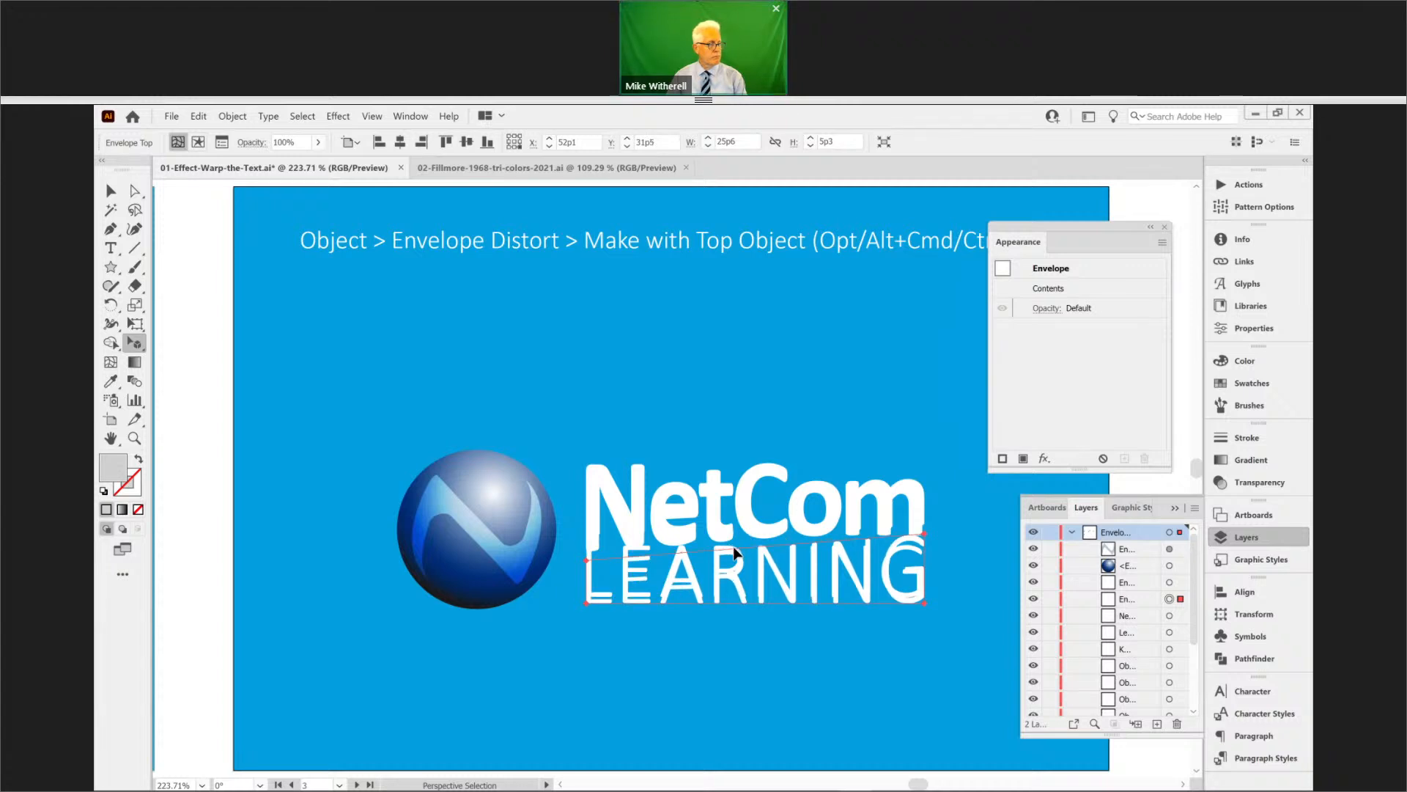
key("Down")
key("ctrl+shift+a")
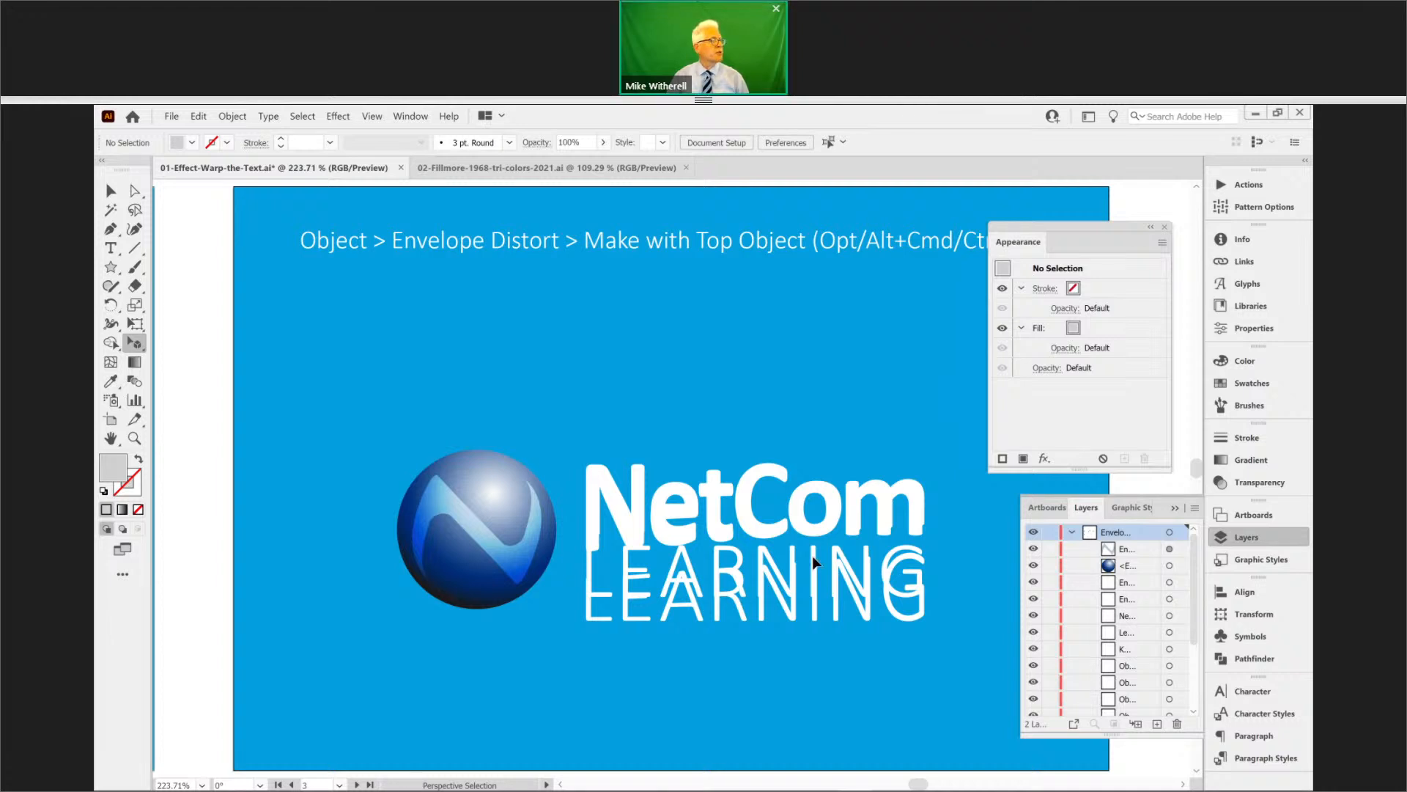
- Select the NetCom text on Artboard 4 and close the 02-Fillmore-1968-tri-colors-2021.ai document
left_click(1265, 513)
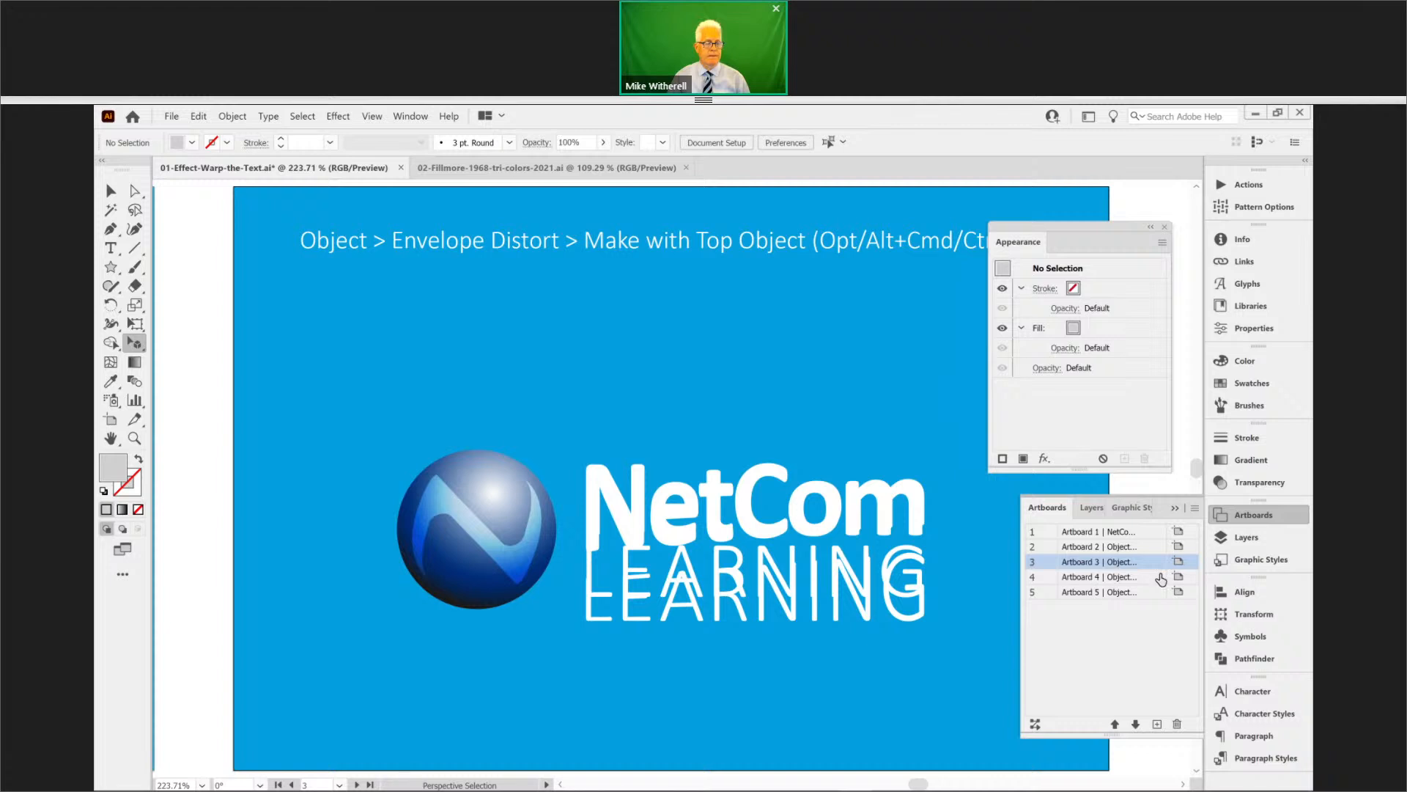
left_click(1160, 579)
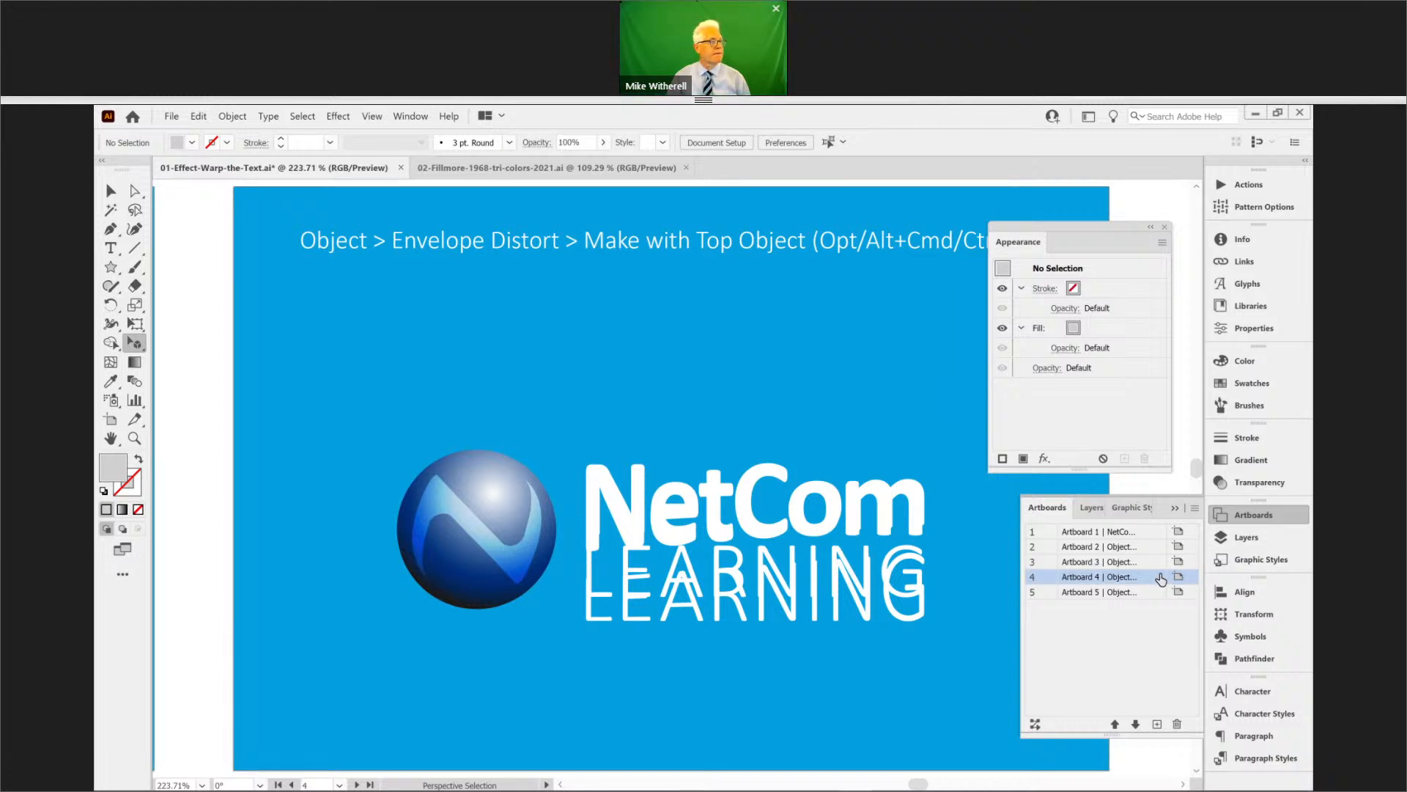
left_click(850, 517)
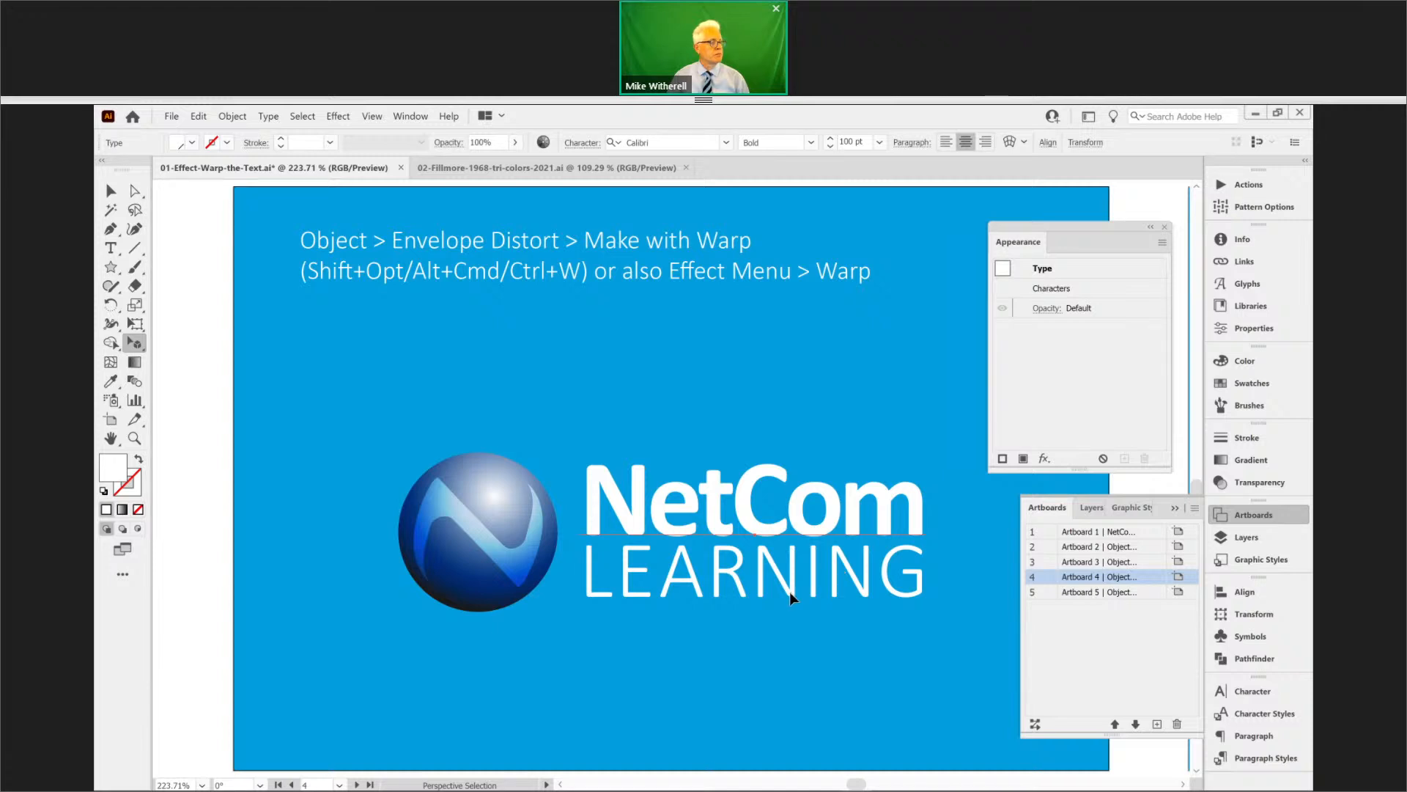
left_click(668, 170)
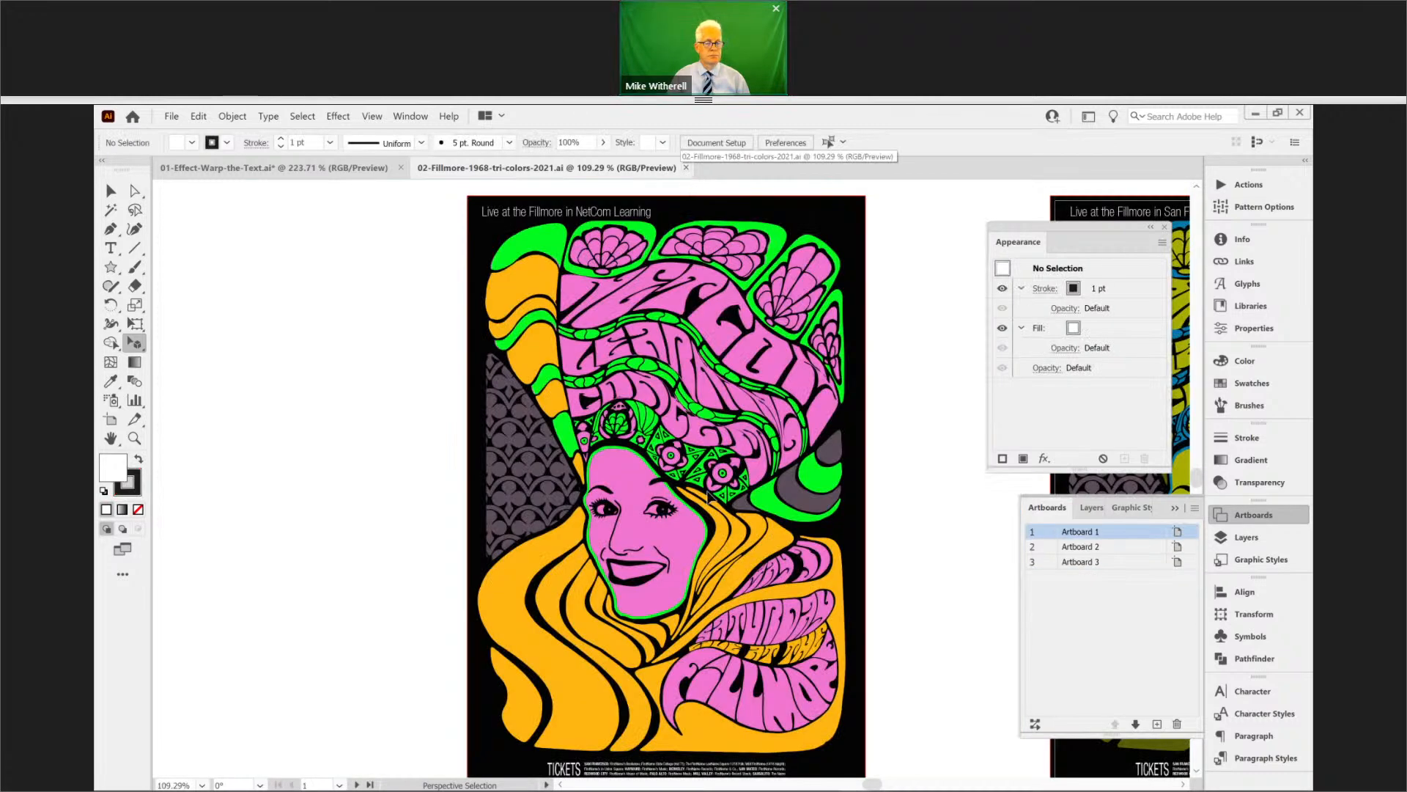
left_click(685, 168)
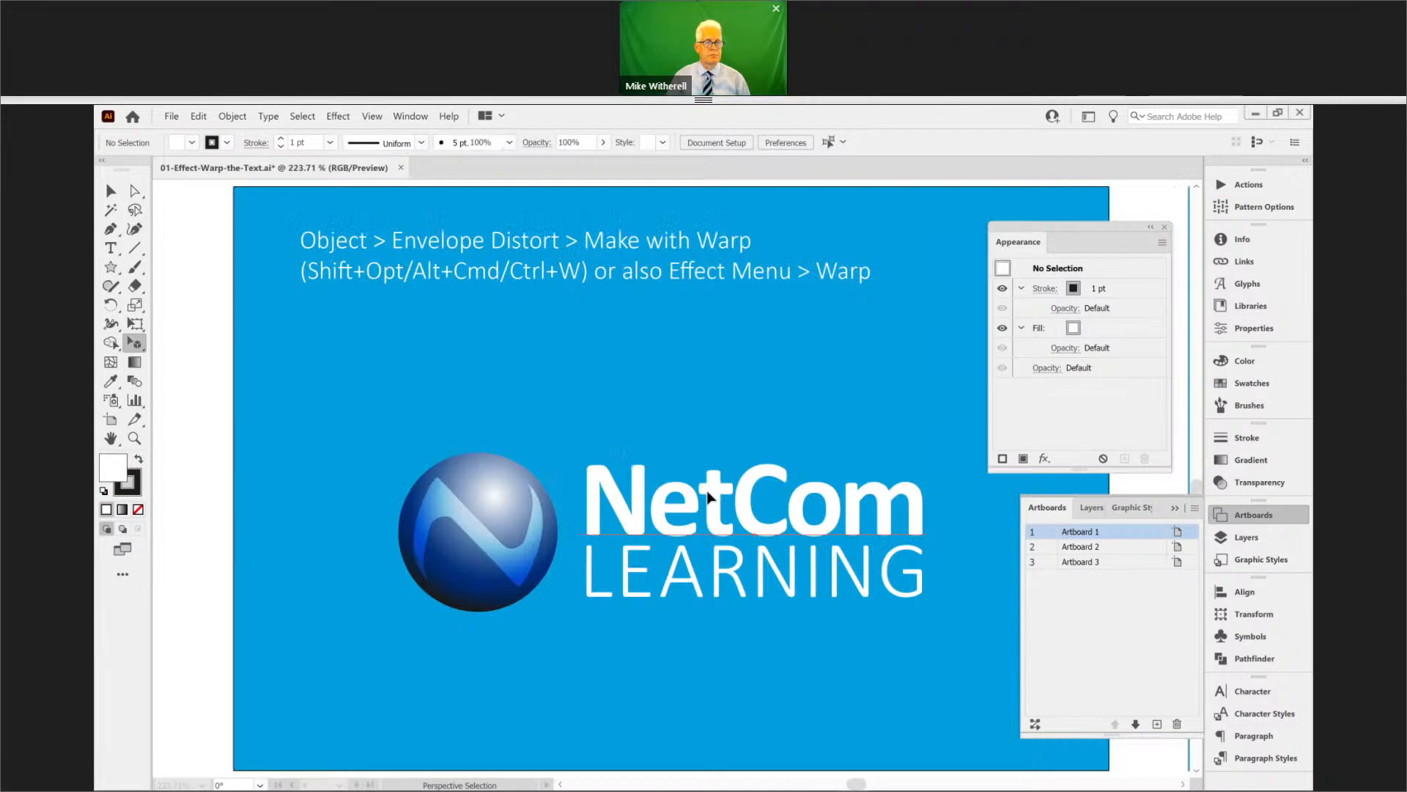
- Add the LEARNING text to the selection and apply Envelope Distort Make with Warp, using the Arch style with 29% bend
left_click(1228, 537)
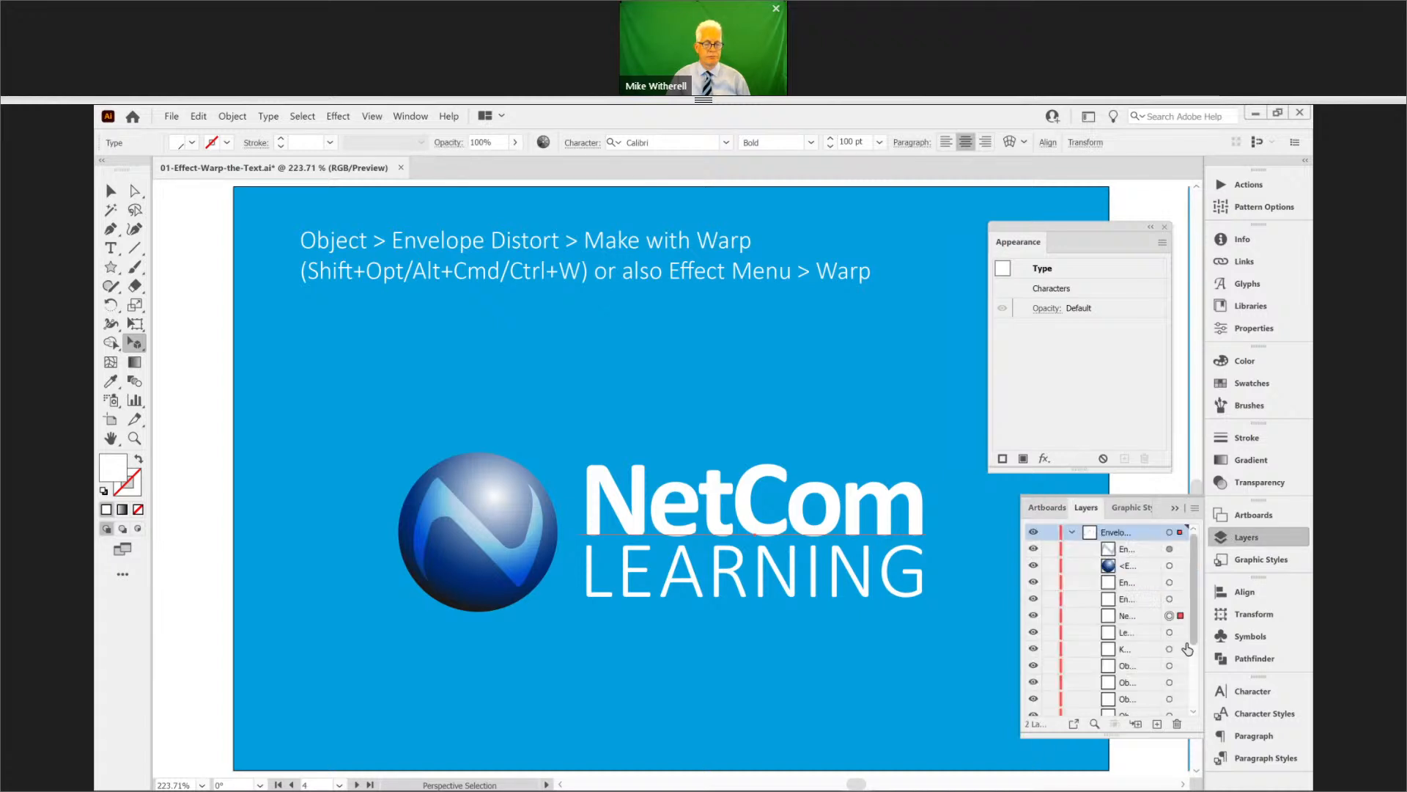
left_click(1179, 634)
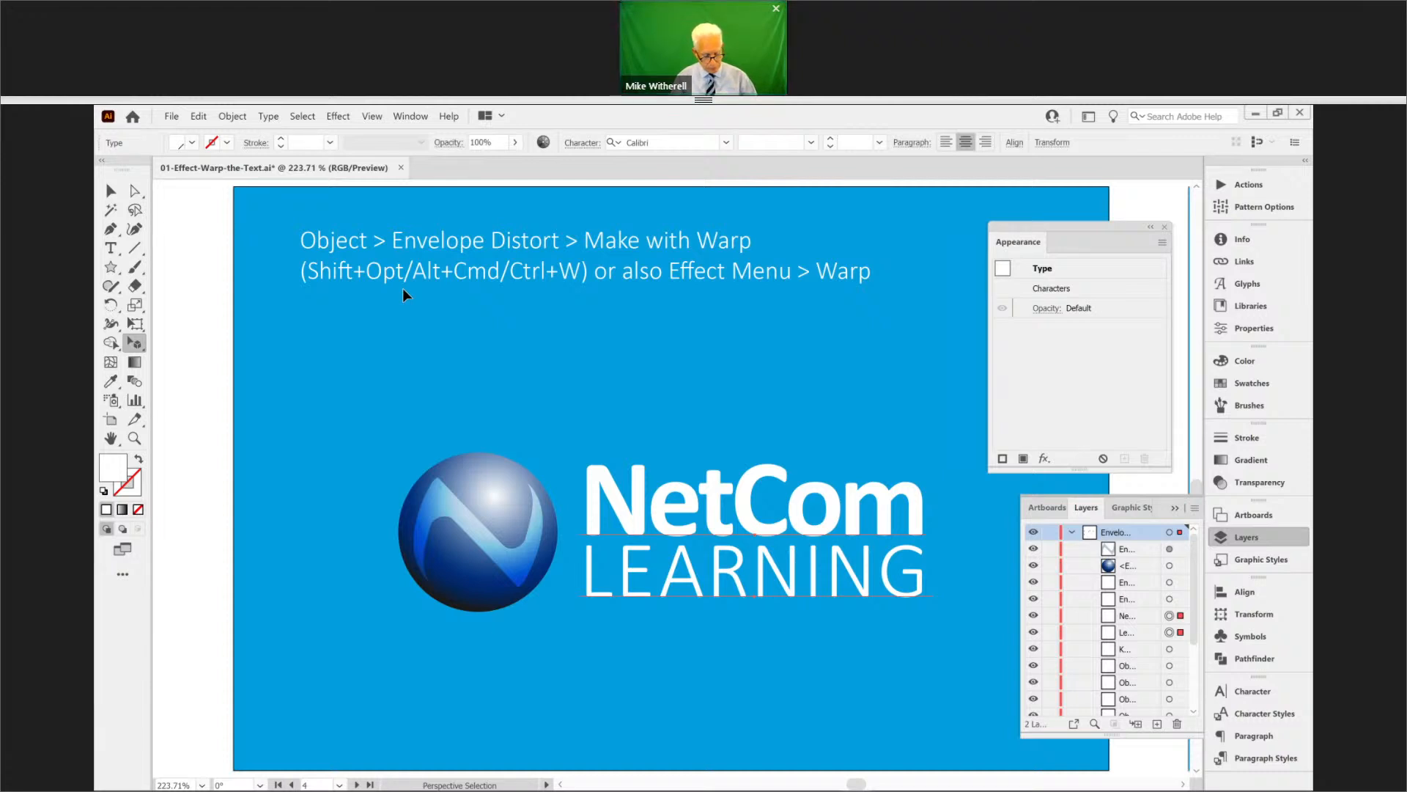
key("ctrl")
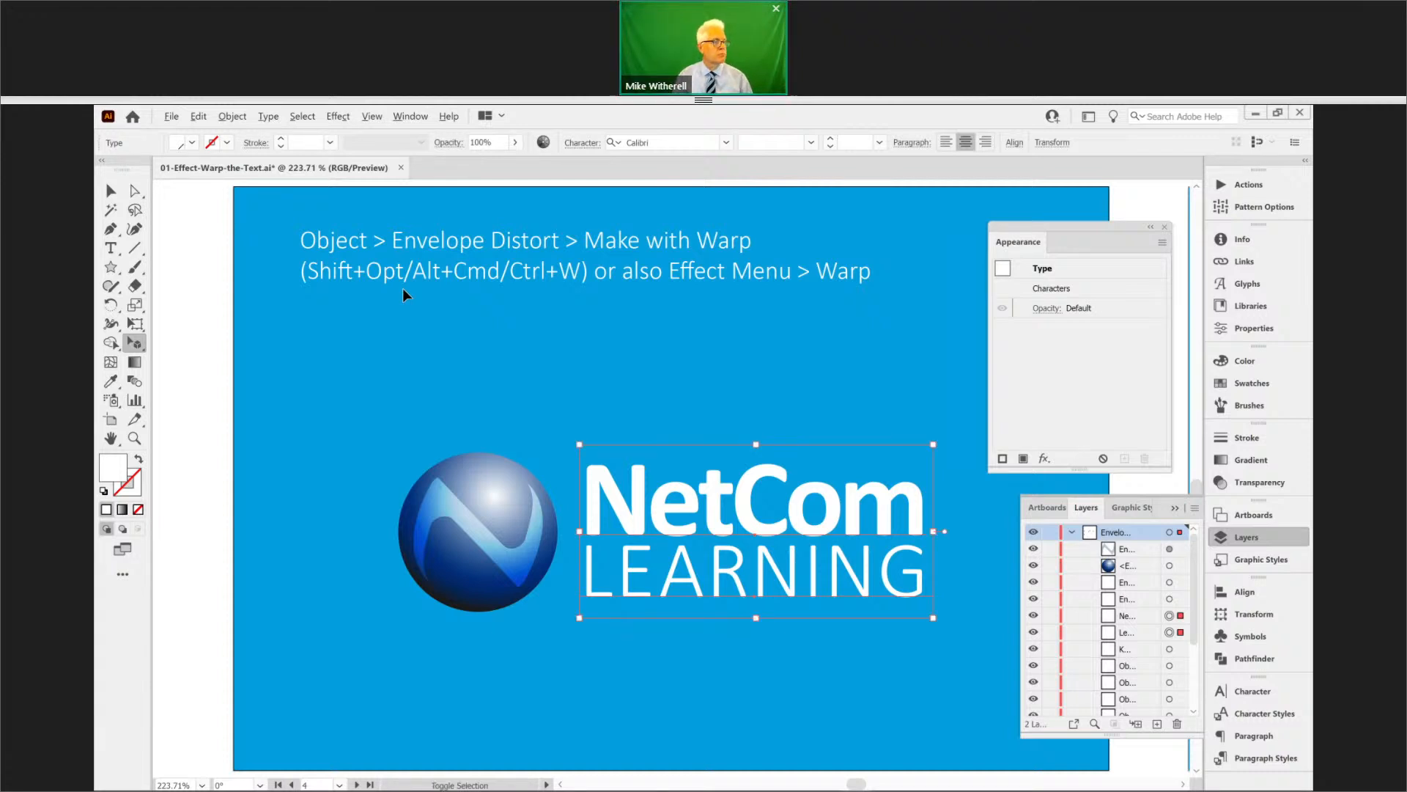
key("ctrl+shift+alt+w")
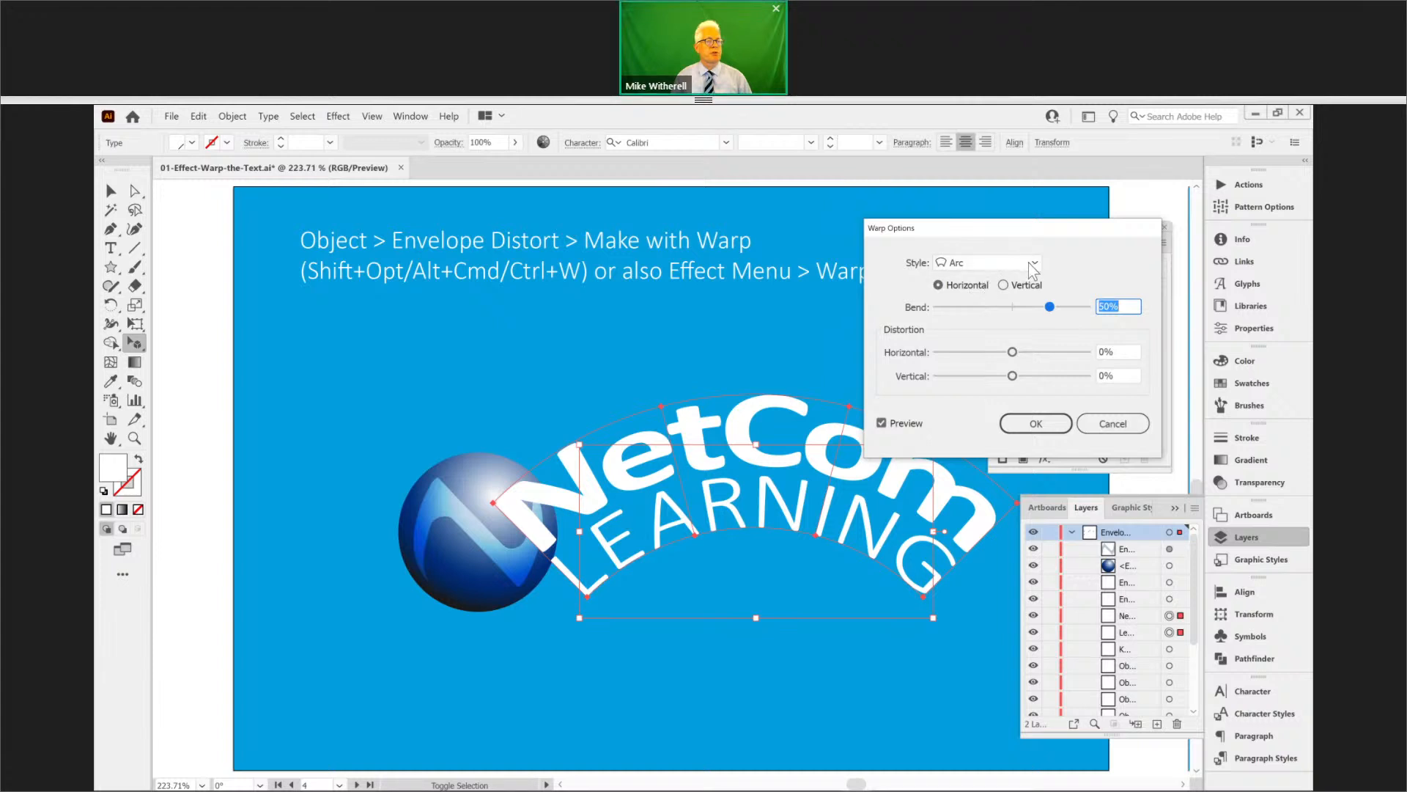
left_click(1032, 261)
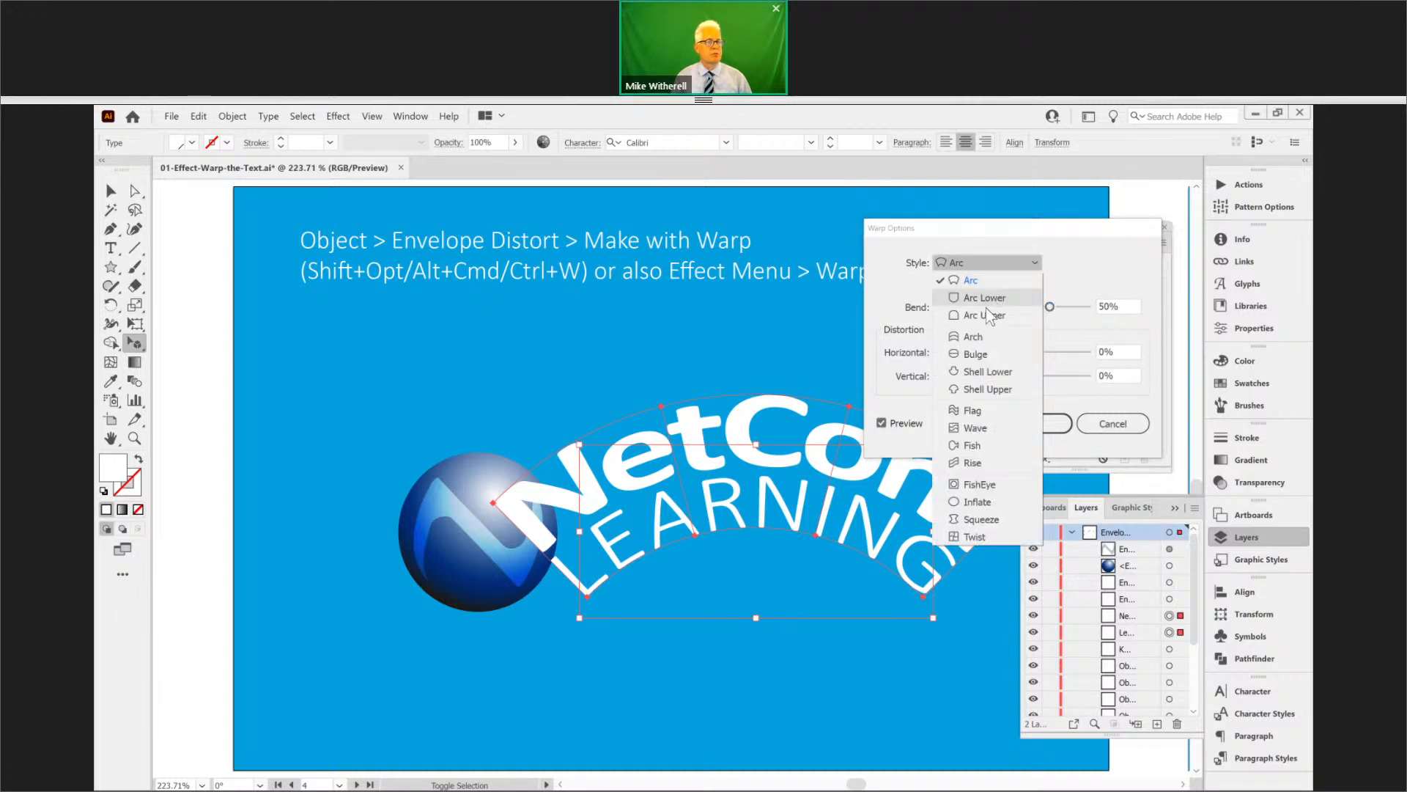
left_click(972, 335)
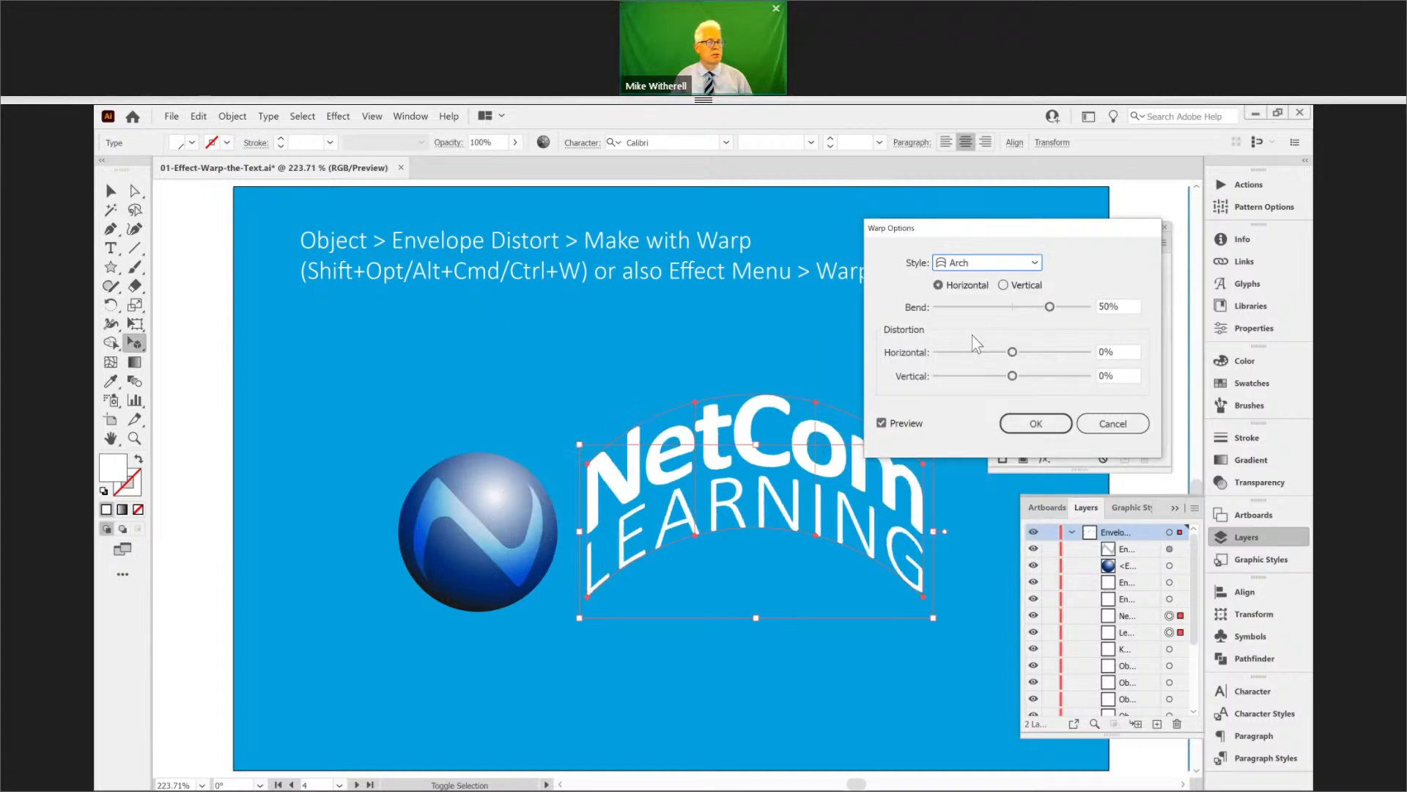
mouse_move(1047, 311)
left_mouse_down()
mouse_move(1023, 312)
mouse_move(1034, 308)
left_mouse_up()
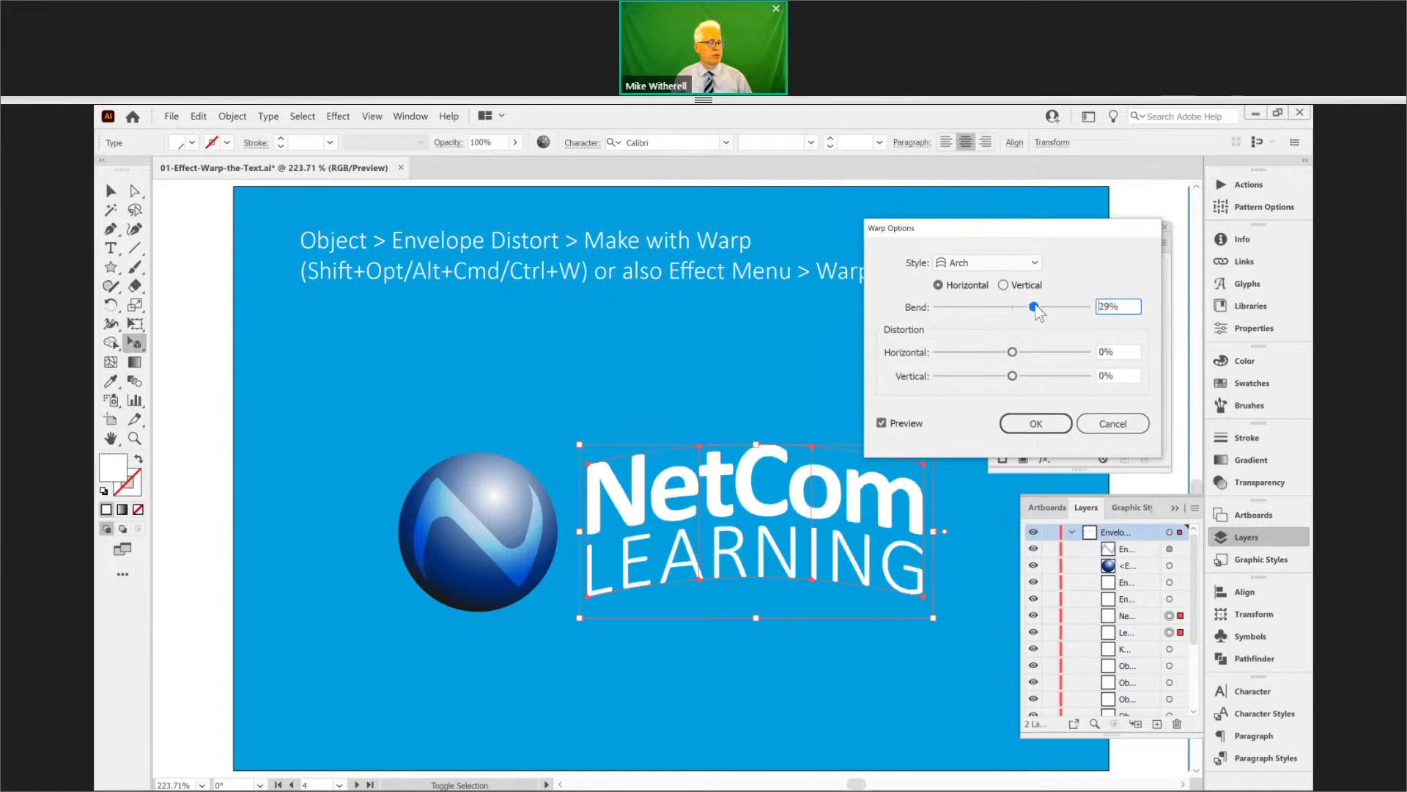
left_click(1033, 421)
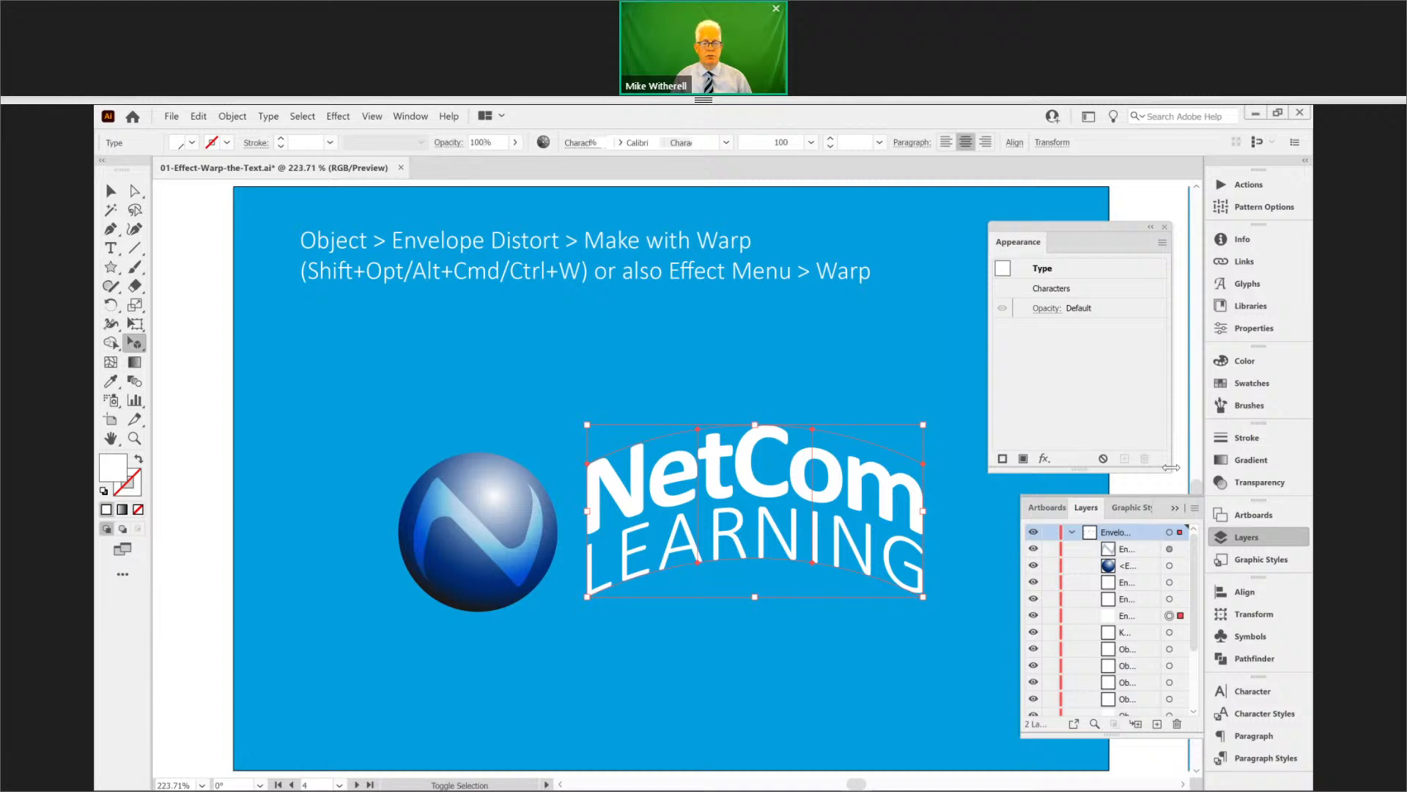
- Go to Artboard 5 with the Keep On Learning text and bring the Layers panel back up
left_click(1256, 513)
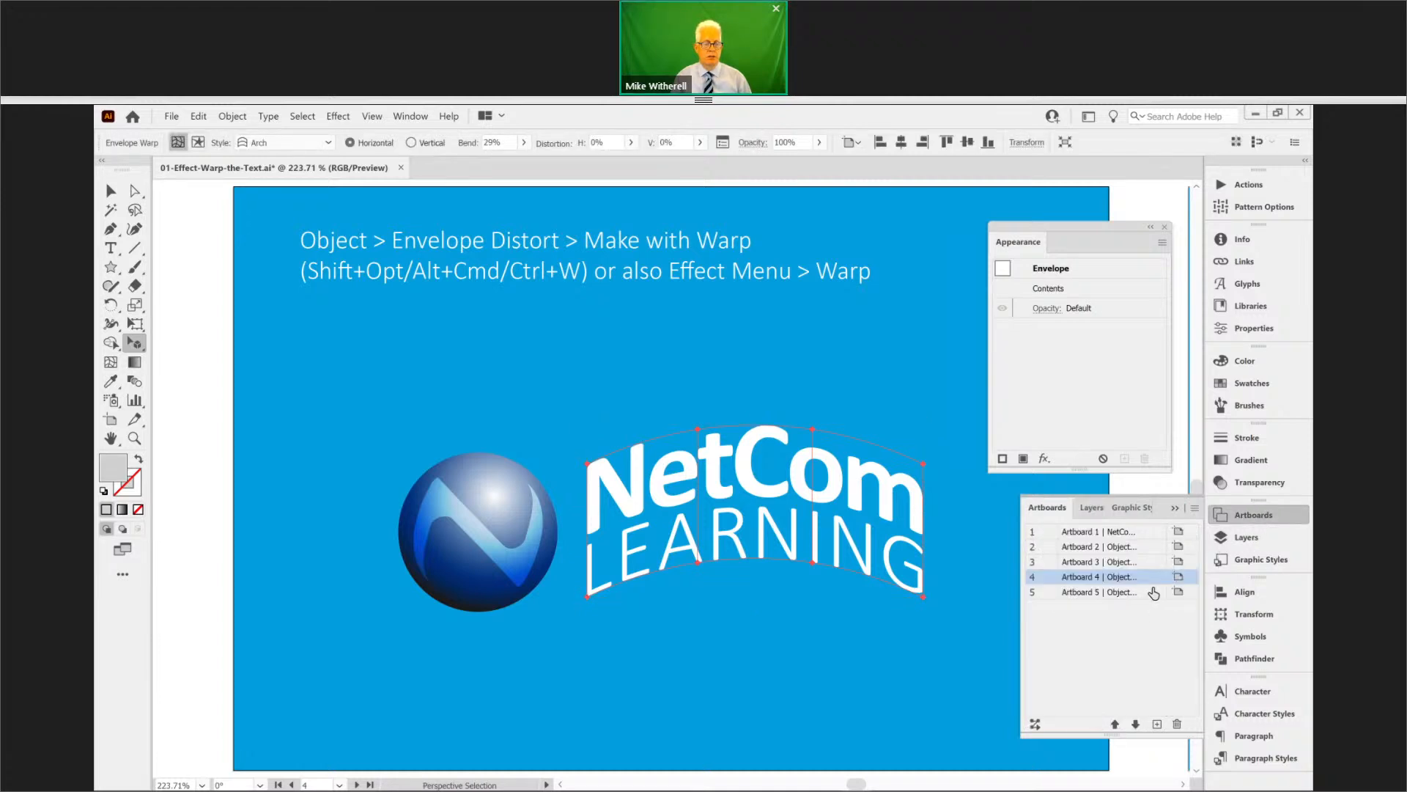
left_click(1154, 592)
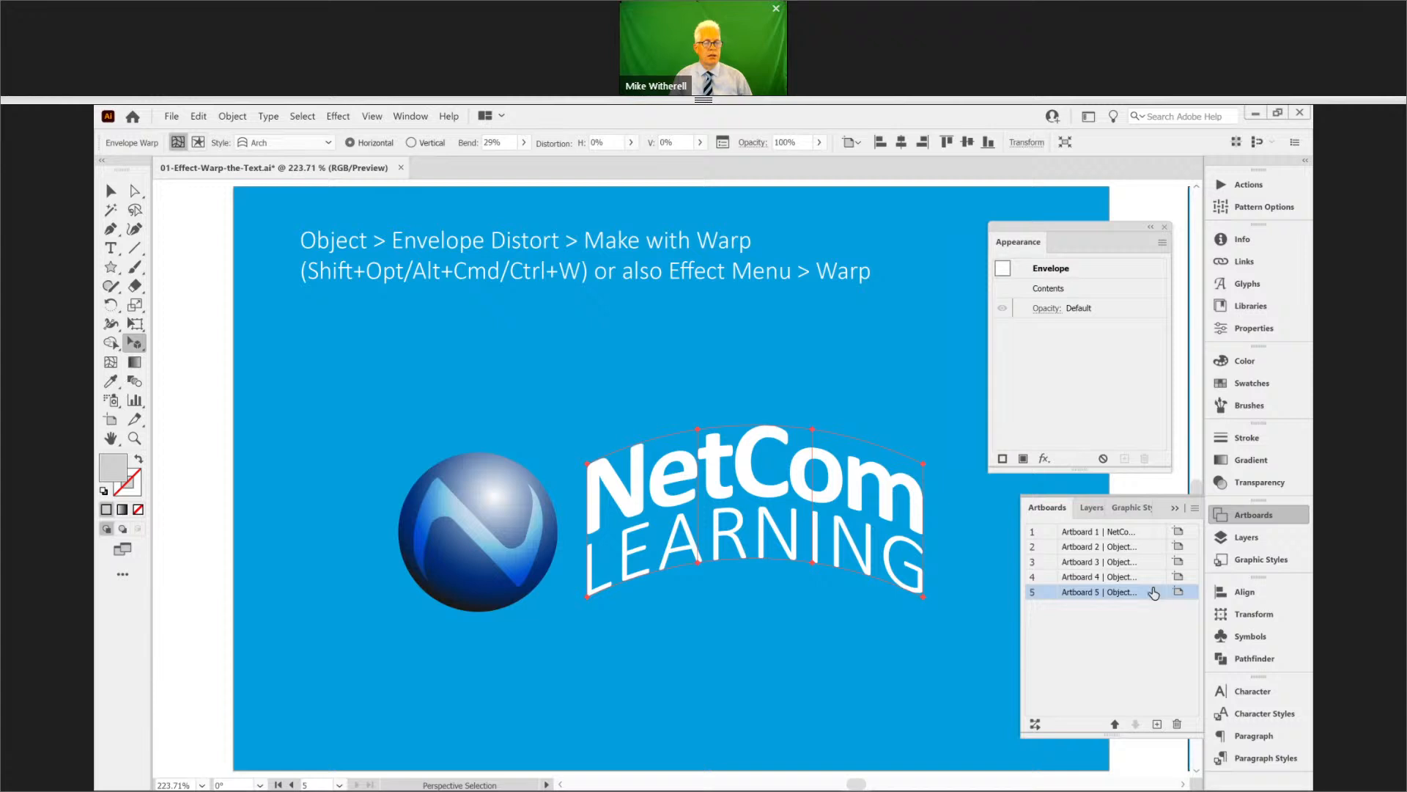
left_click(1223, 537)
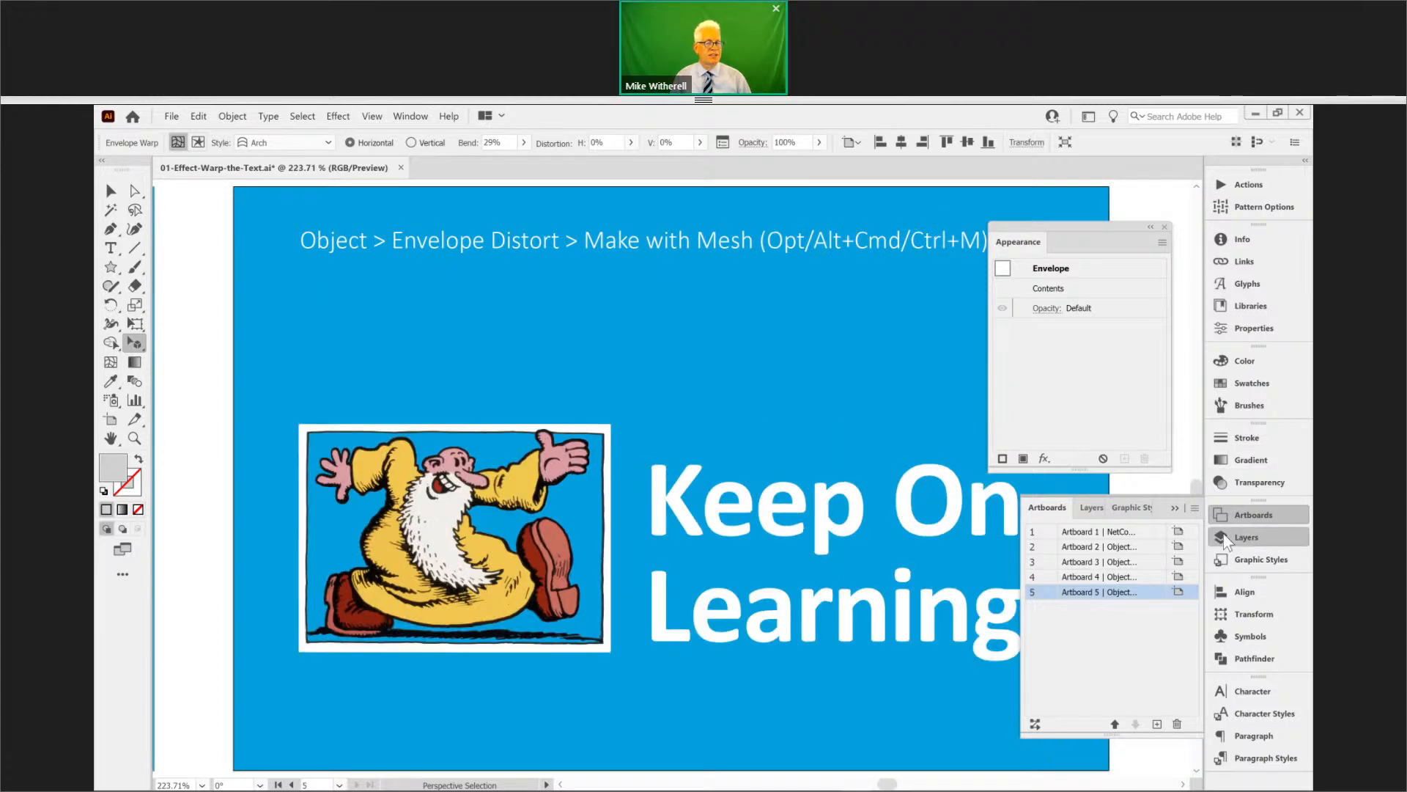
- Activate the Selection tool and dock the floating Appearance panel between Align and Transform
left_click(112, 191)
left_click_drag(1034, 242, 1125, 491)
left_click_drag(1256, 583, 1278, 604)
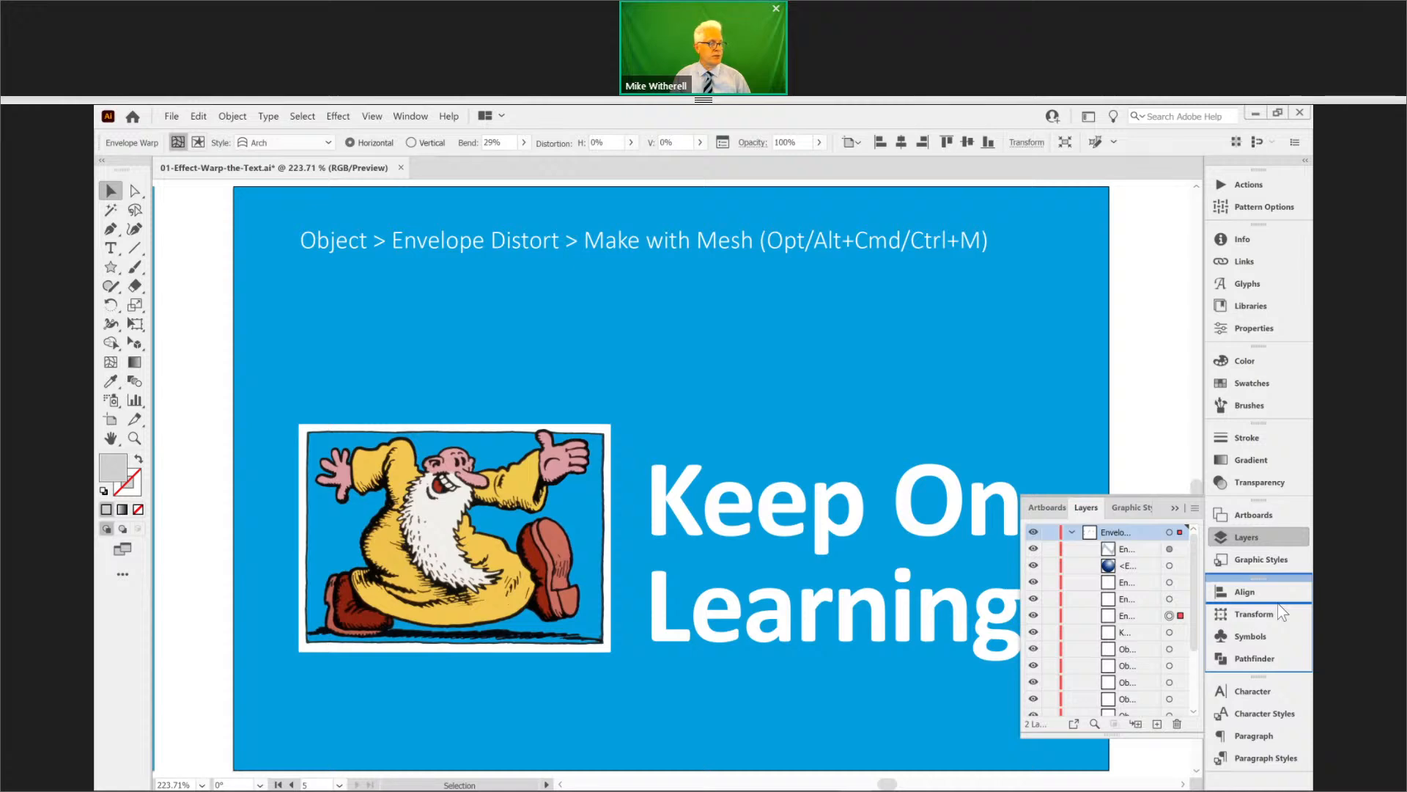
left_click_drag(1191, 549, 1191, 548)
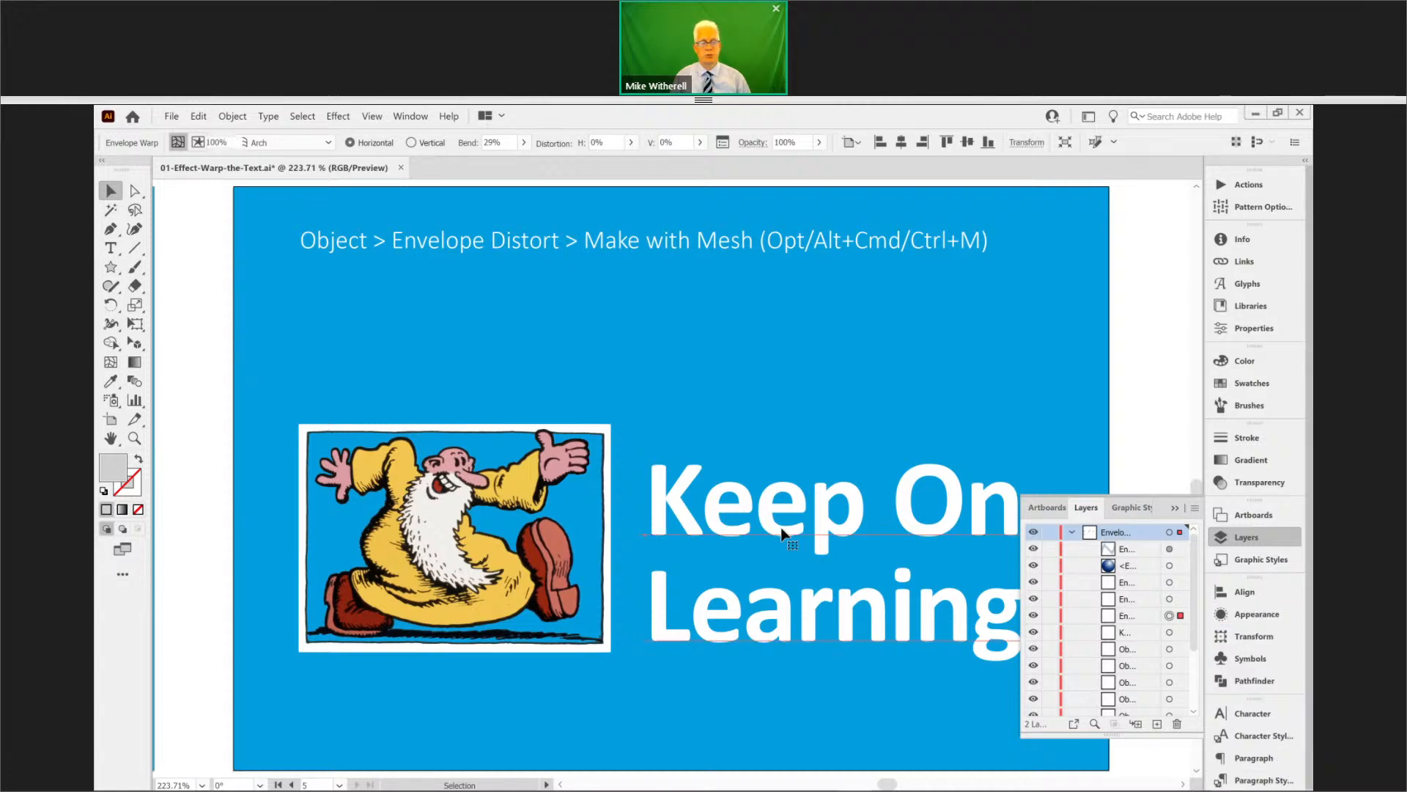
- Select the Keep On Learning text and apply Envelope Distort Make with Mesh, using 4 rows and 4 columns
left_click(783, 535)
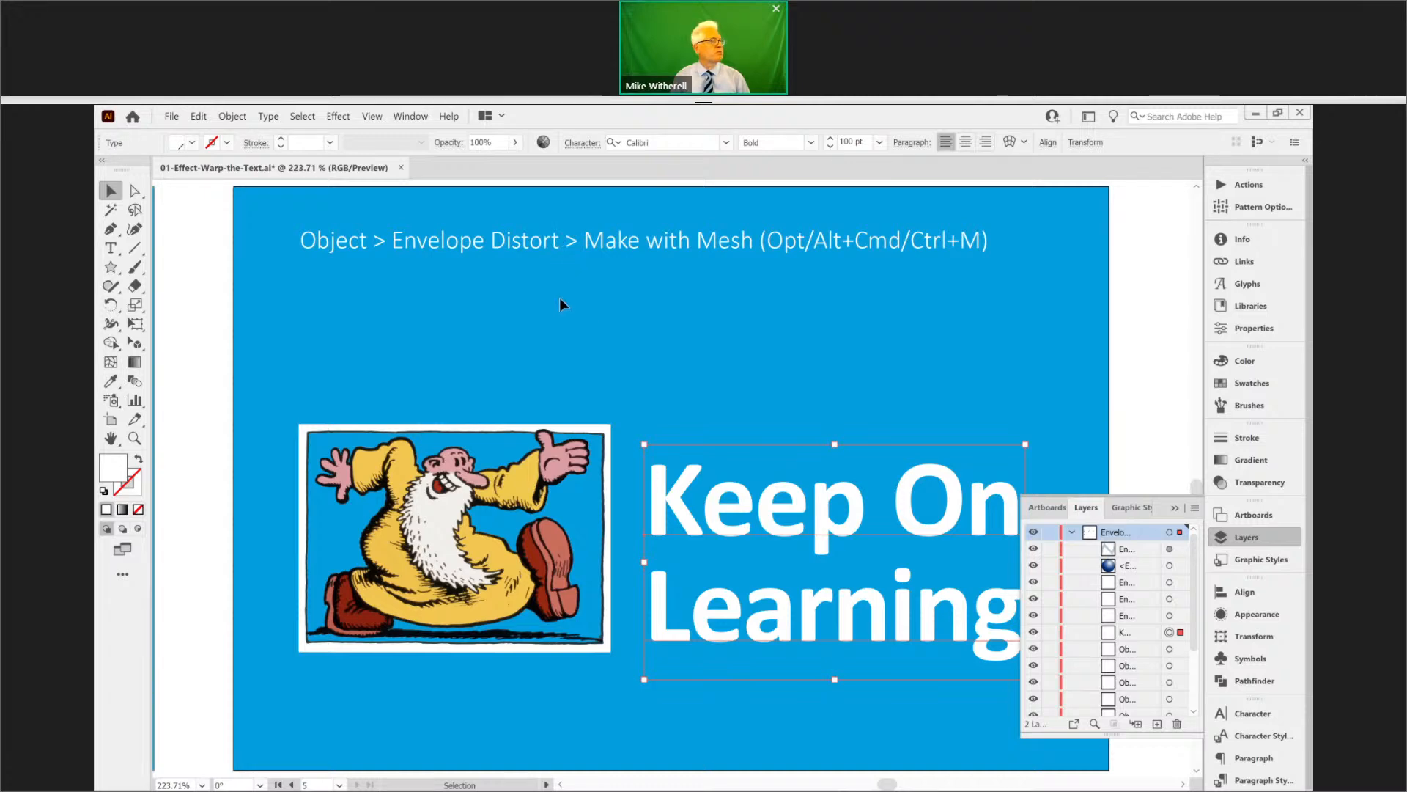
left_click(220, 119)
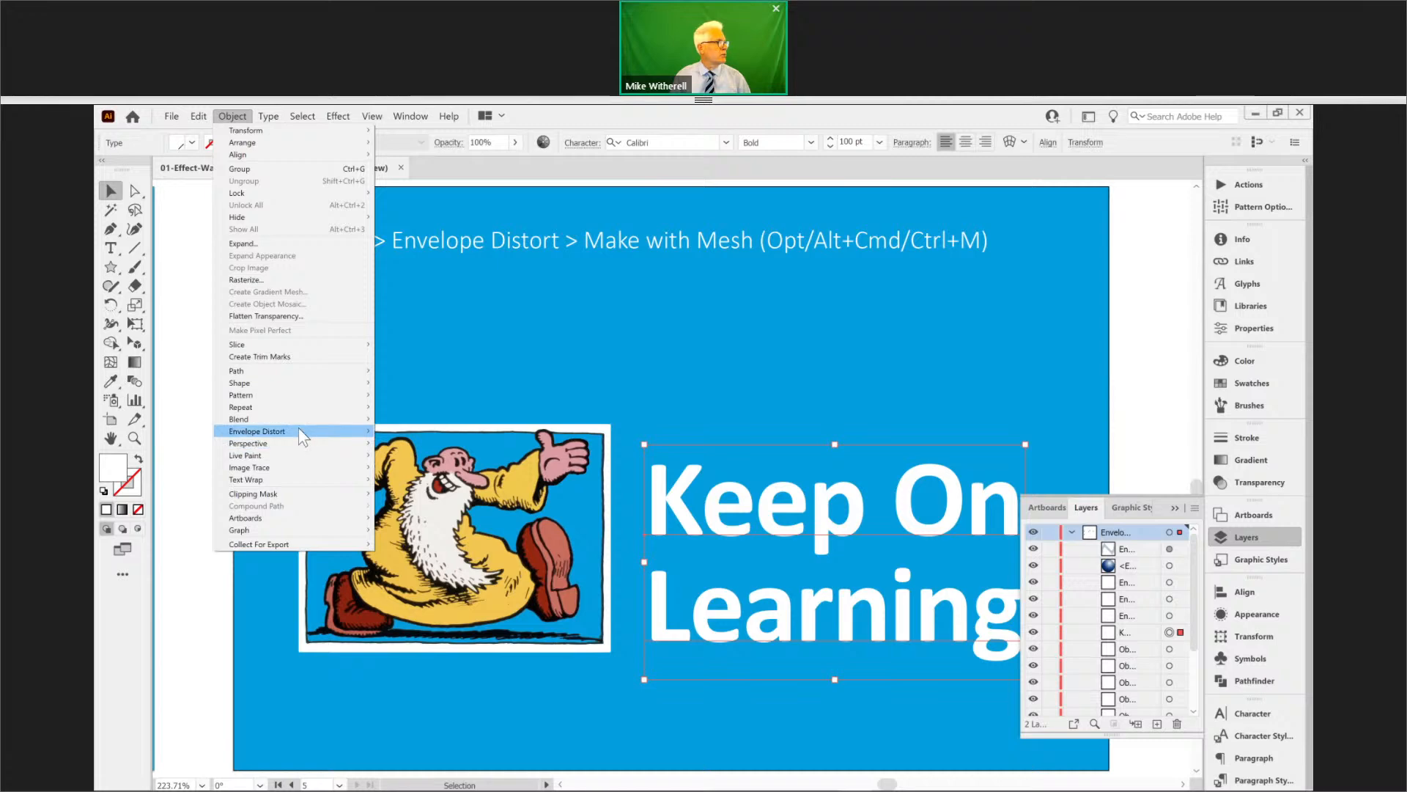
mouse_move(297, 431)
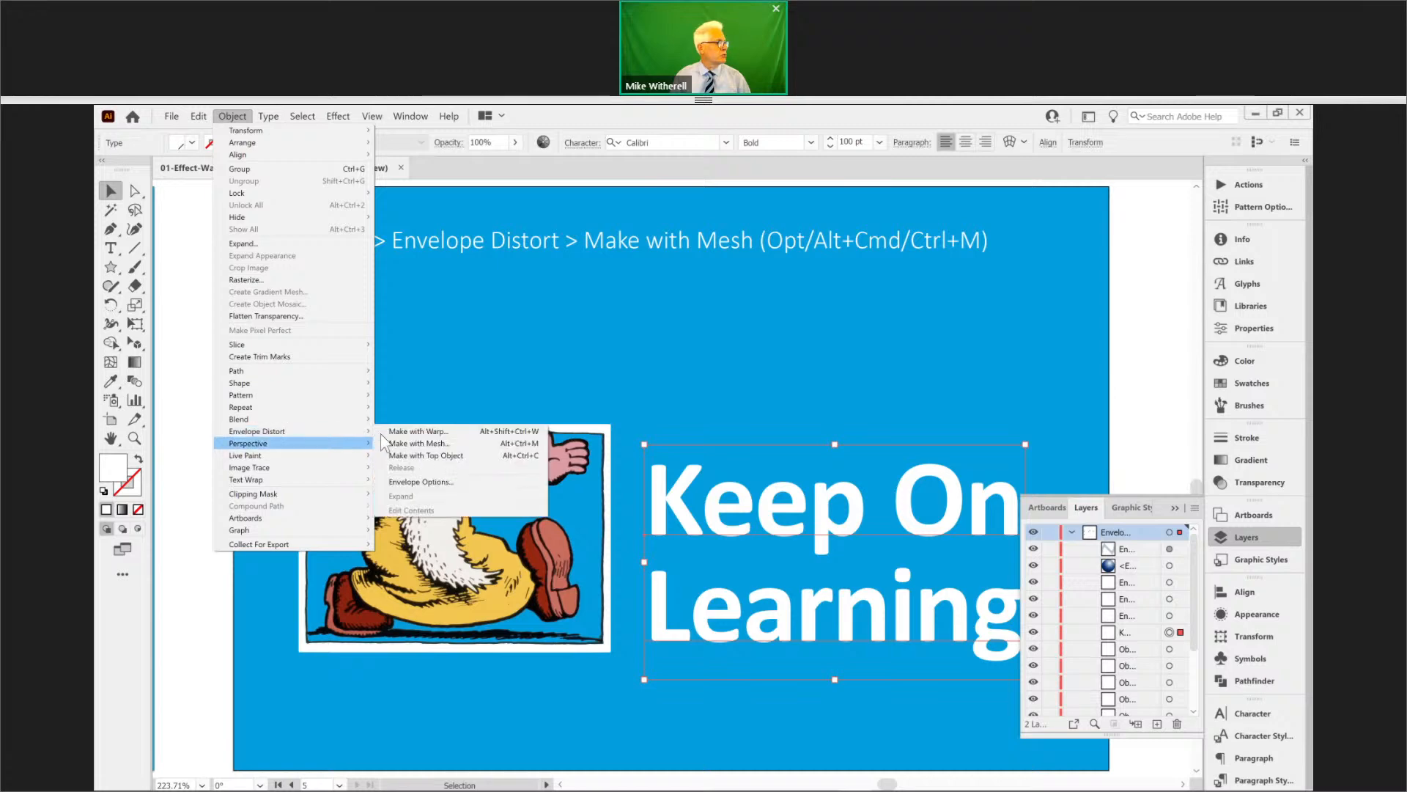
left_click(436, 444)
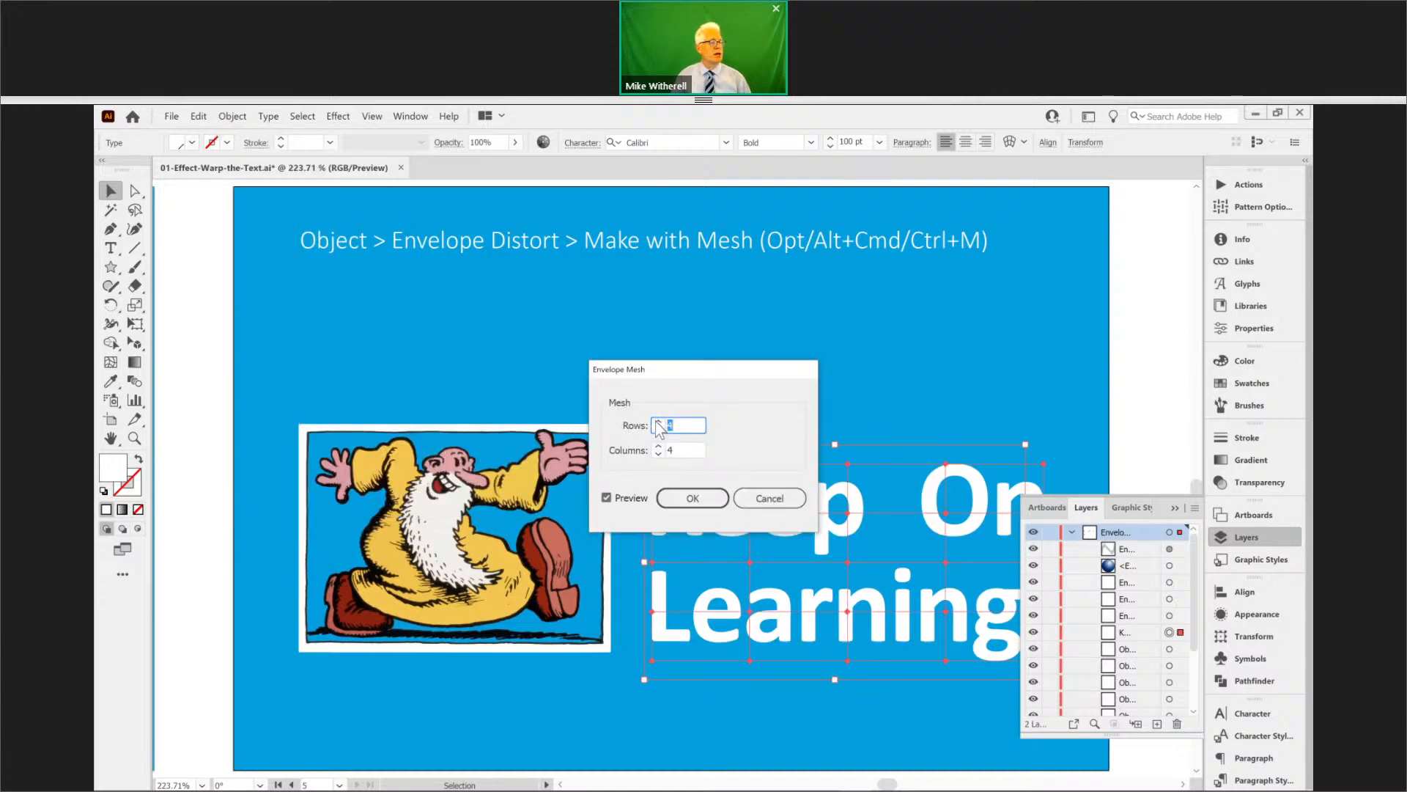
left_click(690, 502)
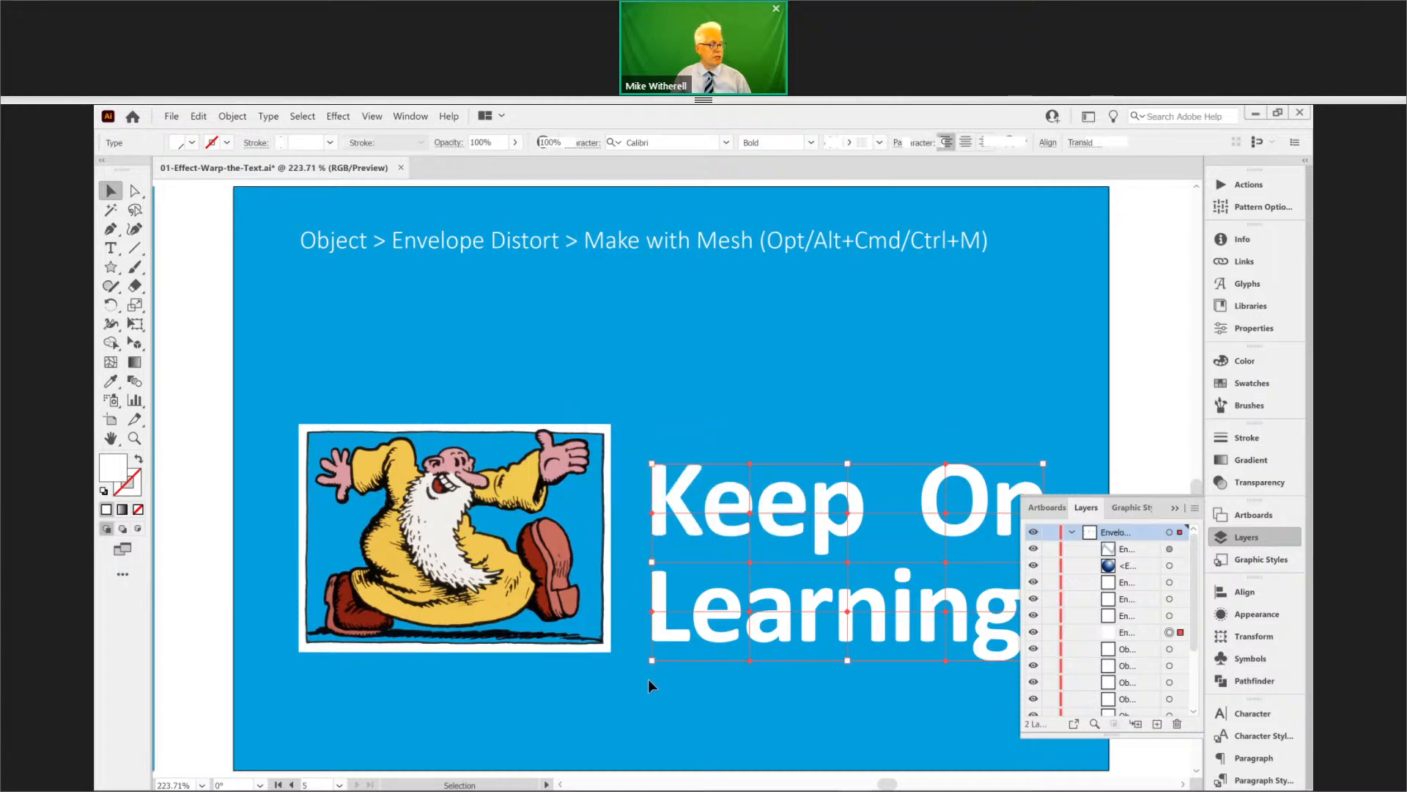
- Stretch the Keep On Learning mesh envelope taller and slightly narrower, and move it up beside the cartoon picture
left_click_drag(652, 661, 667, 692)
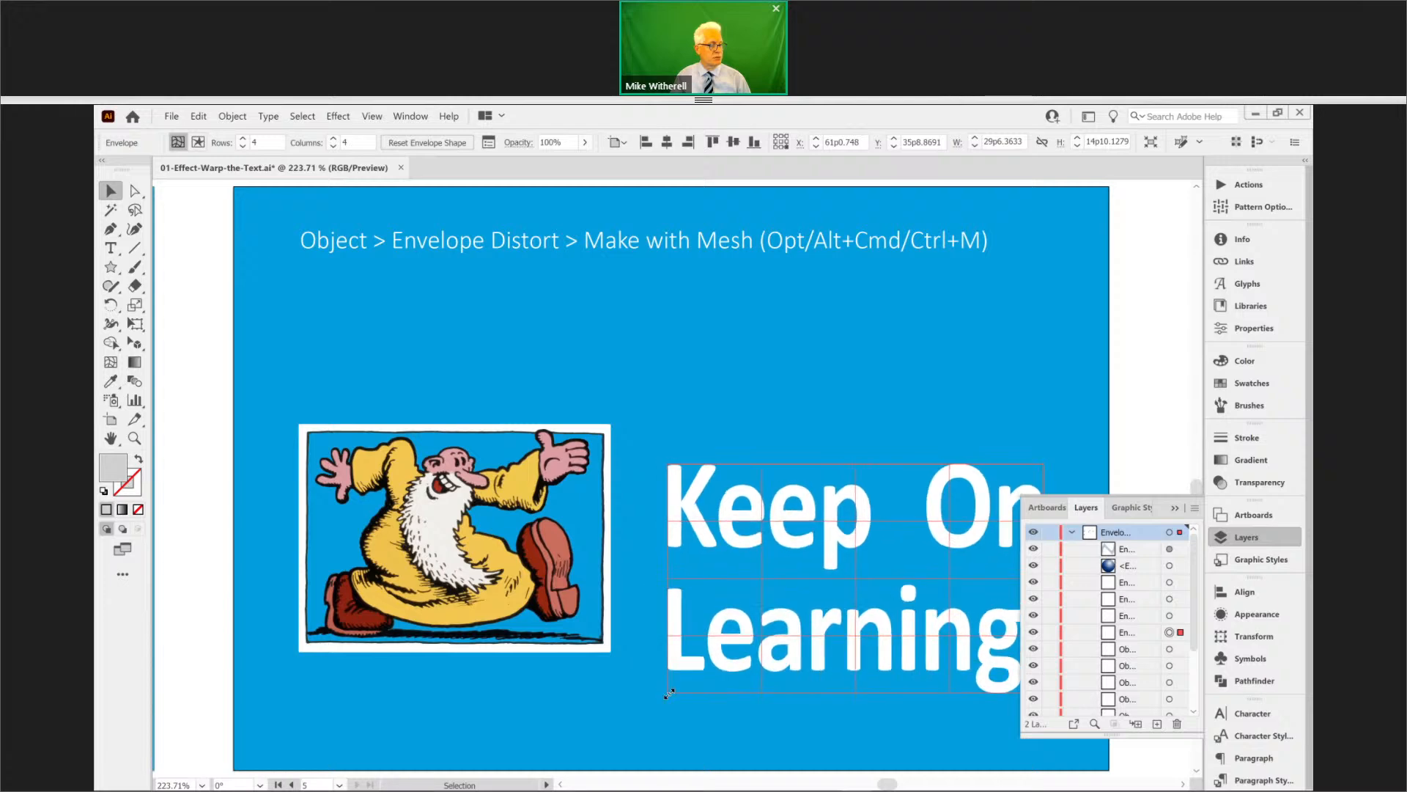
left_click(737, 706)
left_click(760, 689)
left_click_drag(761, 689, 745, 610)
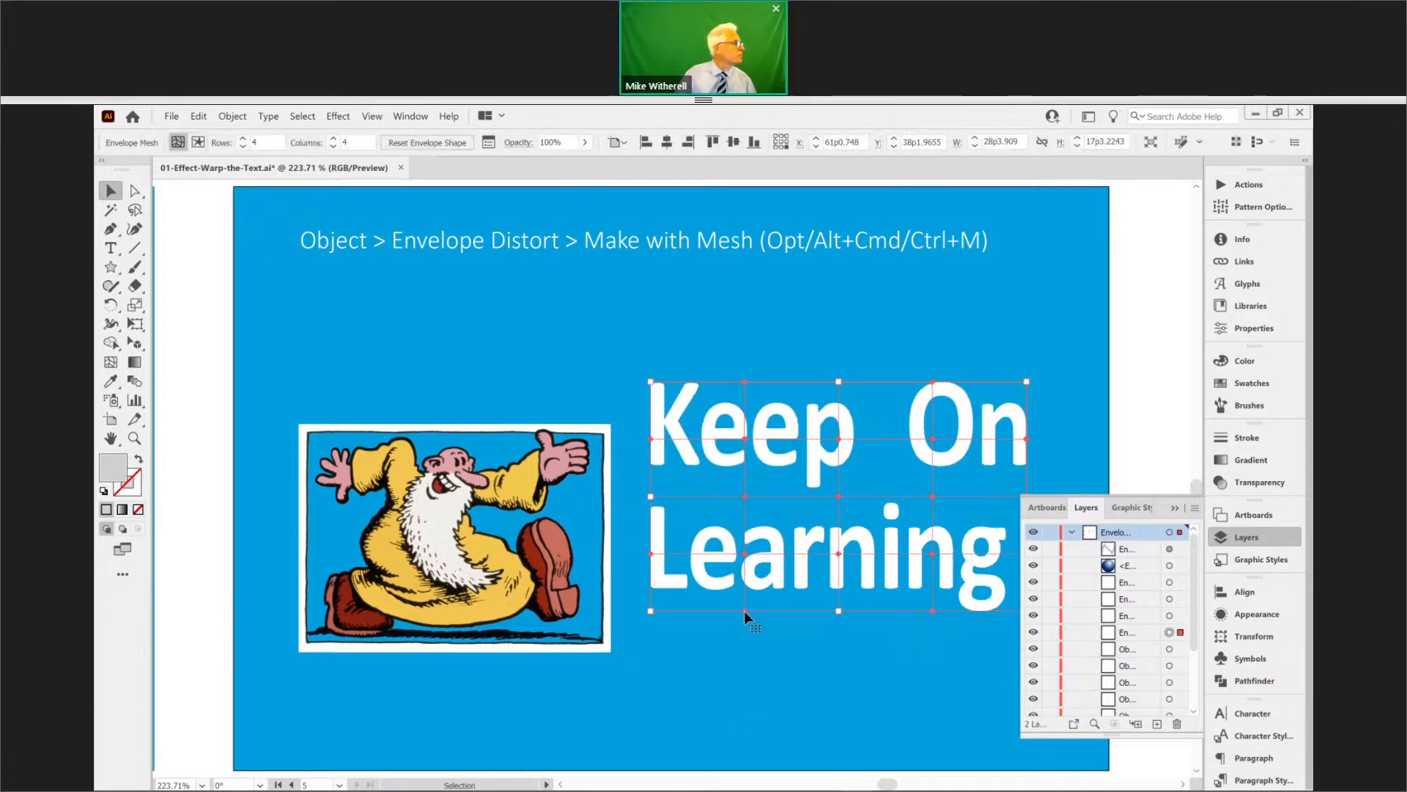
- With the Mesh tool, pull the mesh points outward below "ea" in Learning, above the O, and beside the K
left_click(110, 363)
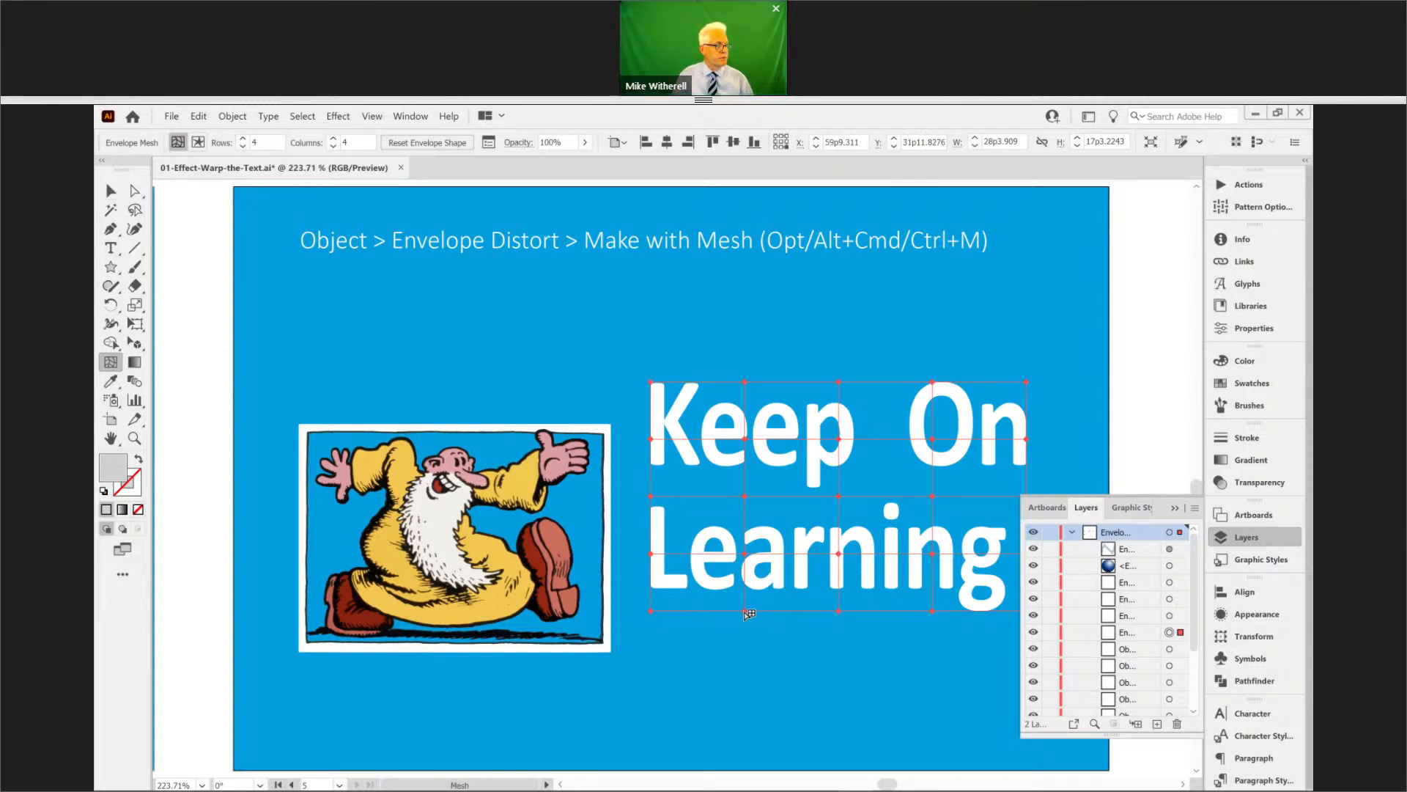
left_click_drag(746, 657, 747, 665)
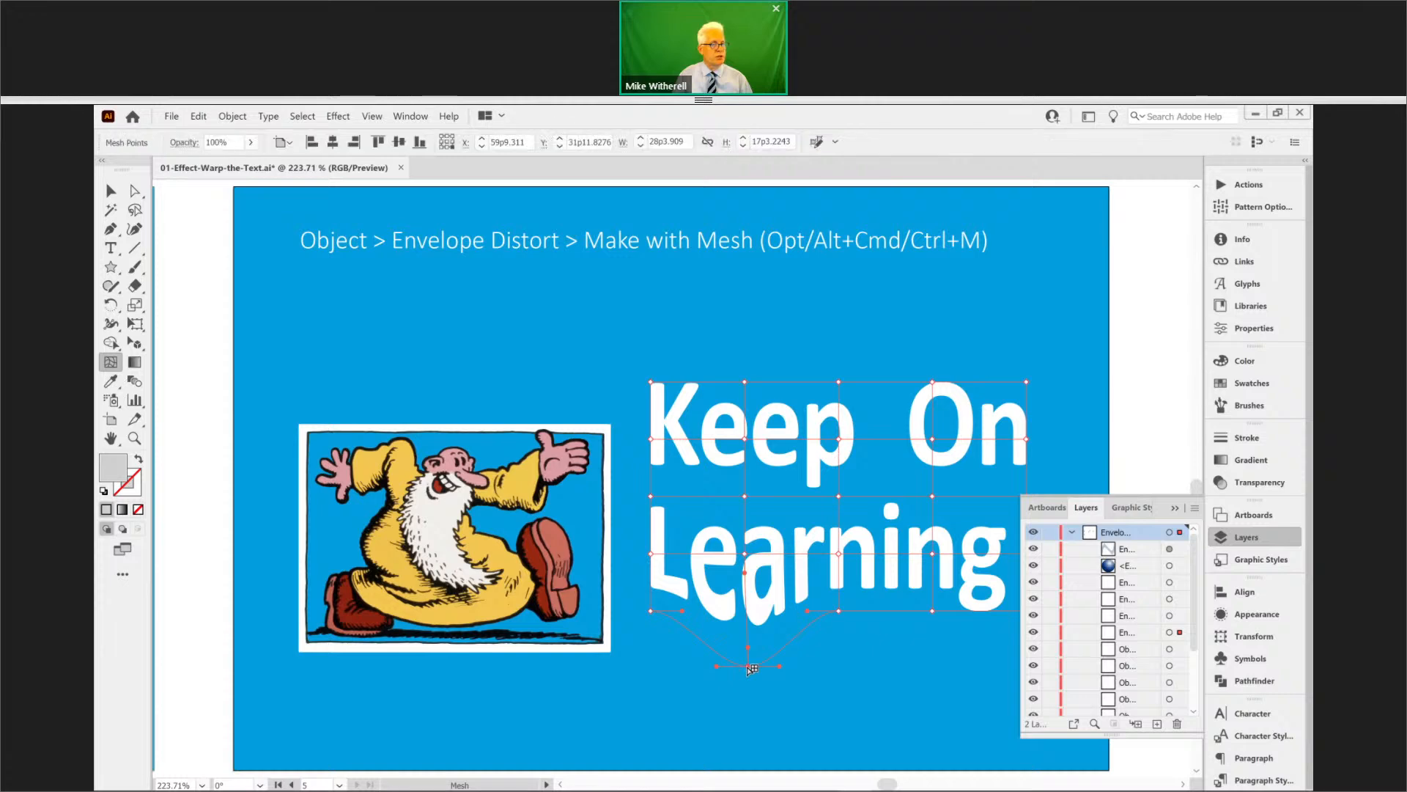
left_click(930, 365, "ctrl")
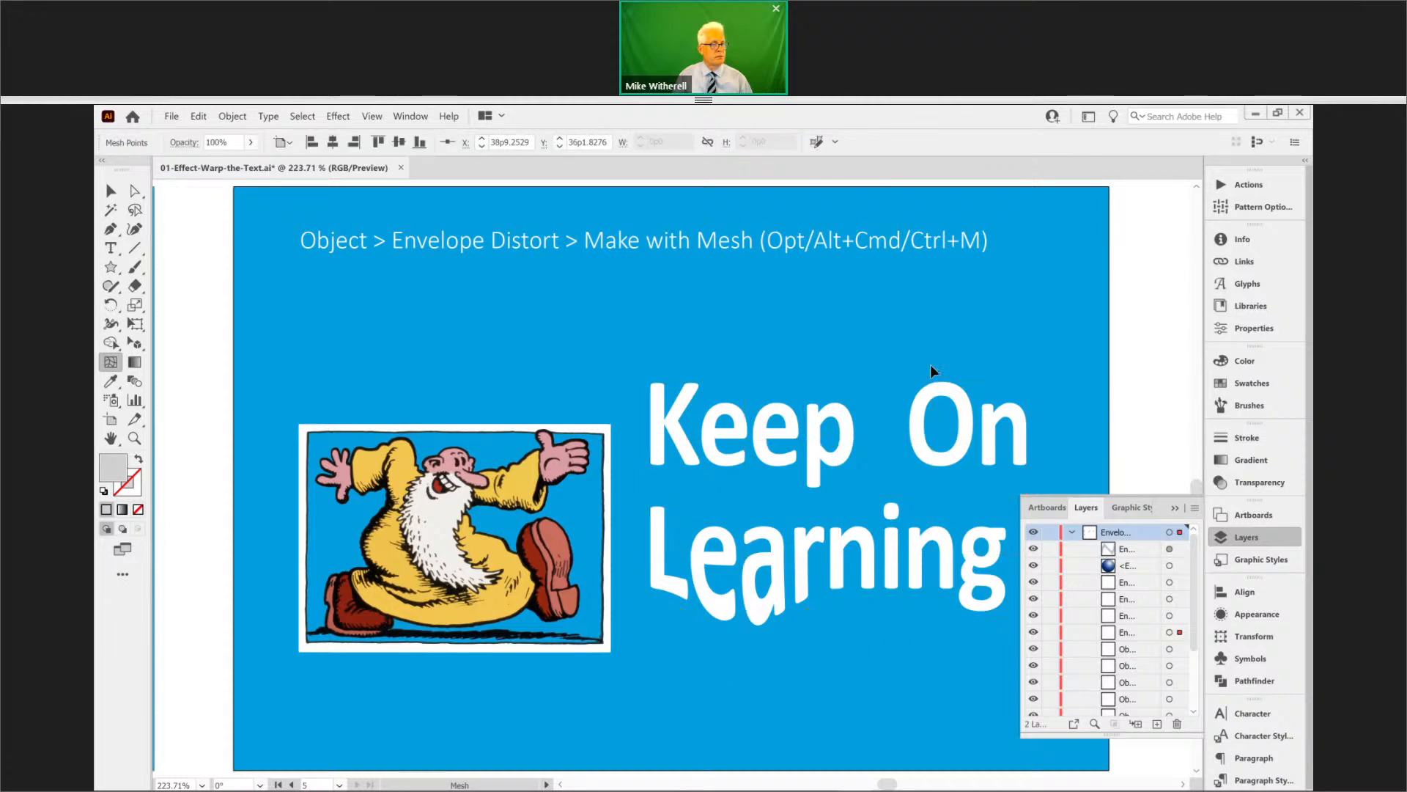
left_click_drag(933, 381, 930, 333)
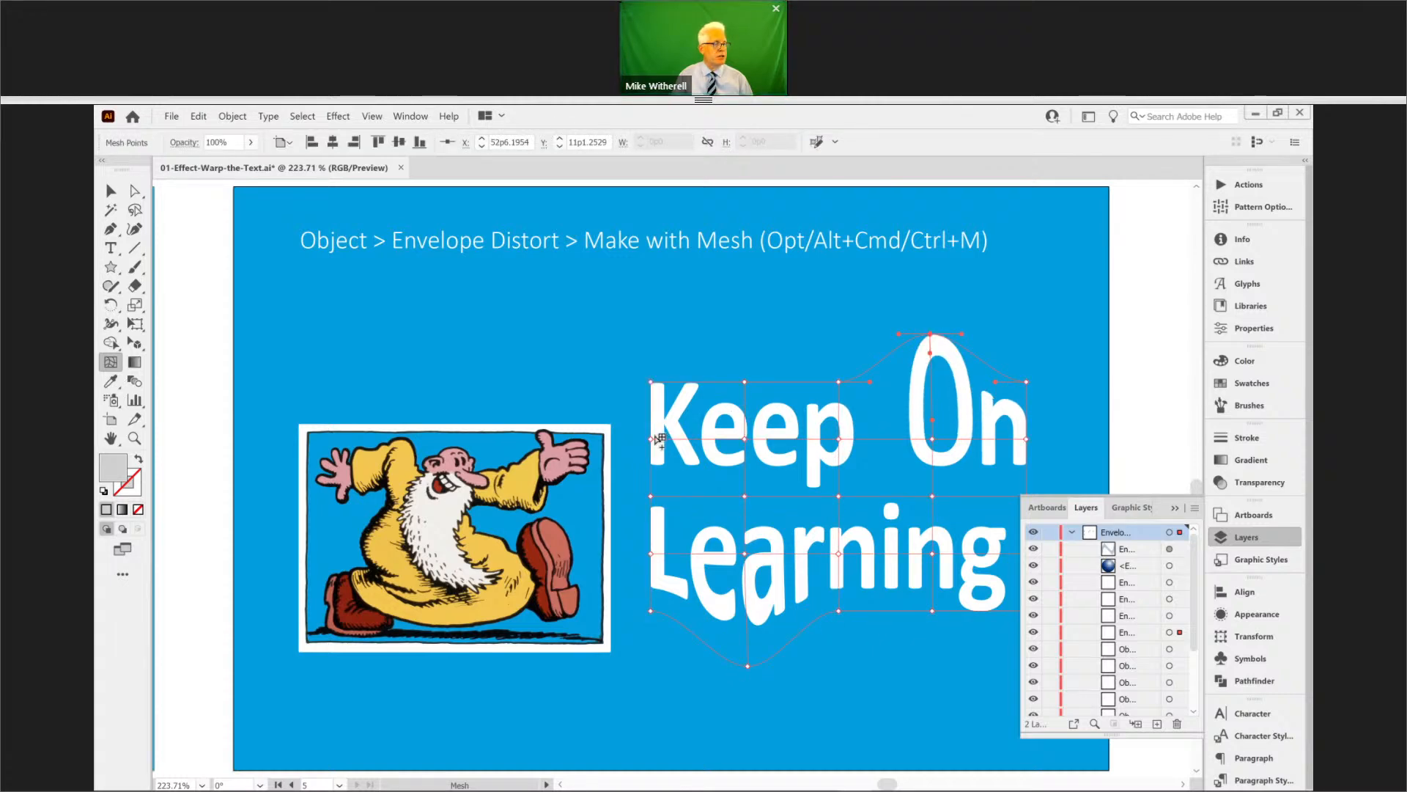
left_click_drag(652, 439, 628, 434)
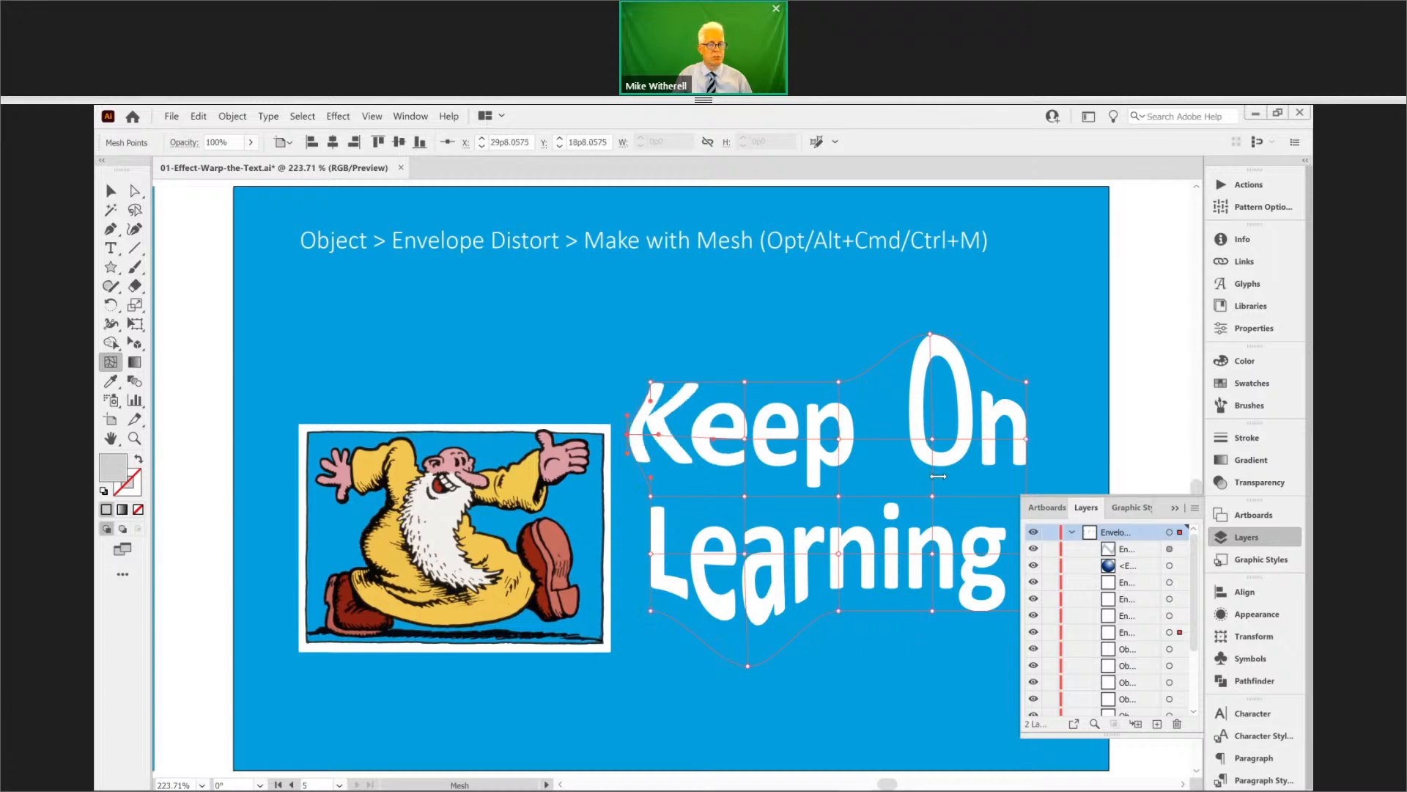
- Collapse the Layers panel, pull the envelope's right-edge mesh point inward and the lower point beneath "ng" upward, and deselect the text
left_click(1171, 508)
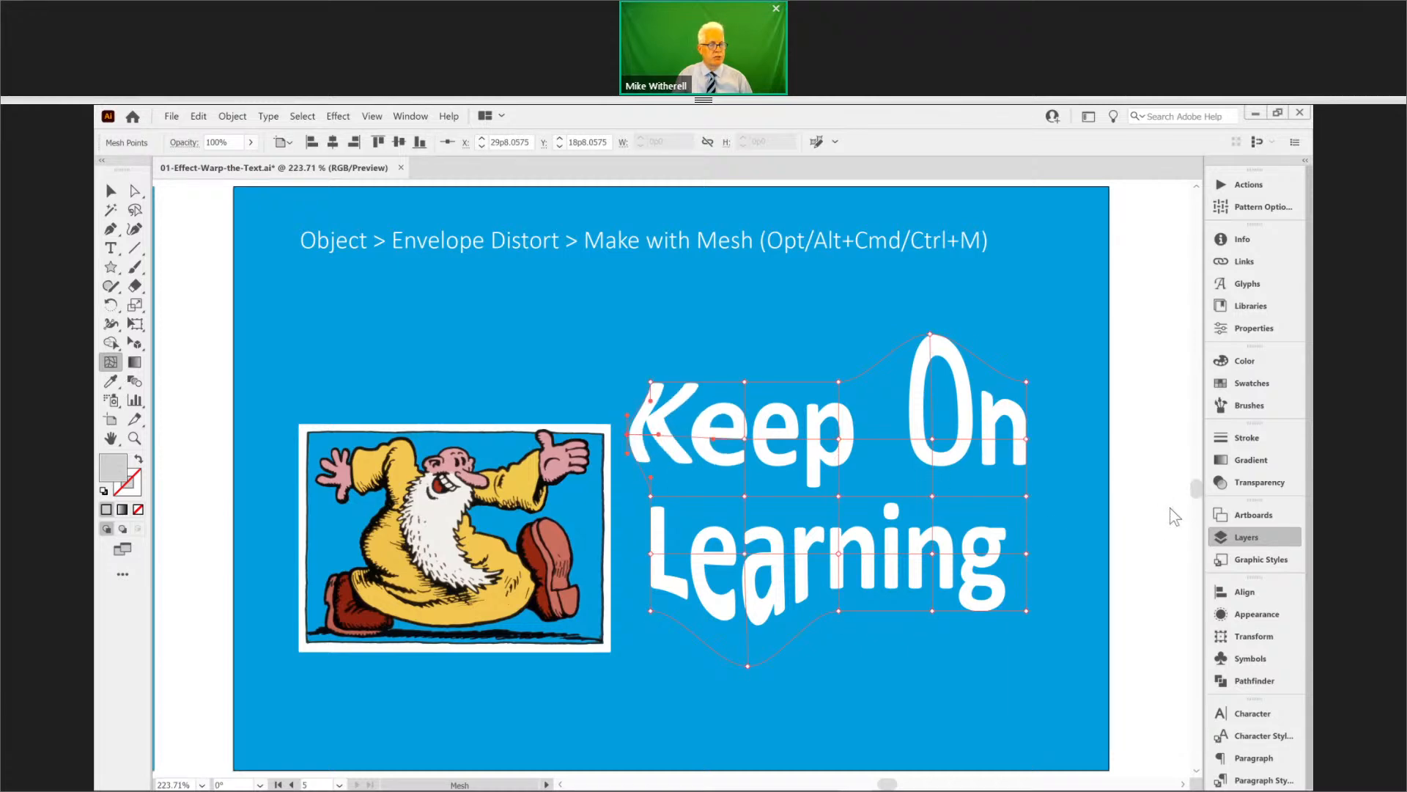
left_click_drag(1026, 495, 980, 511)
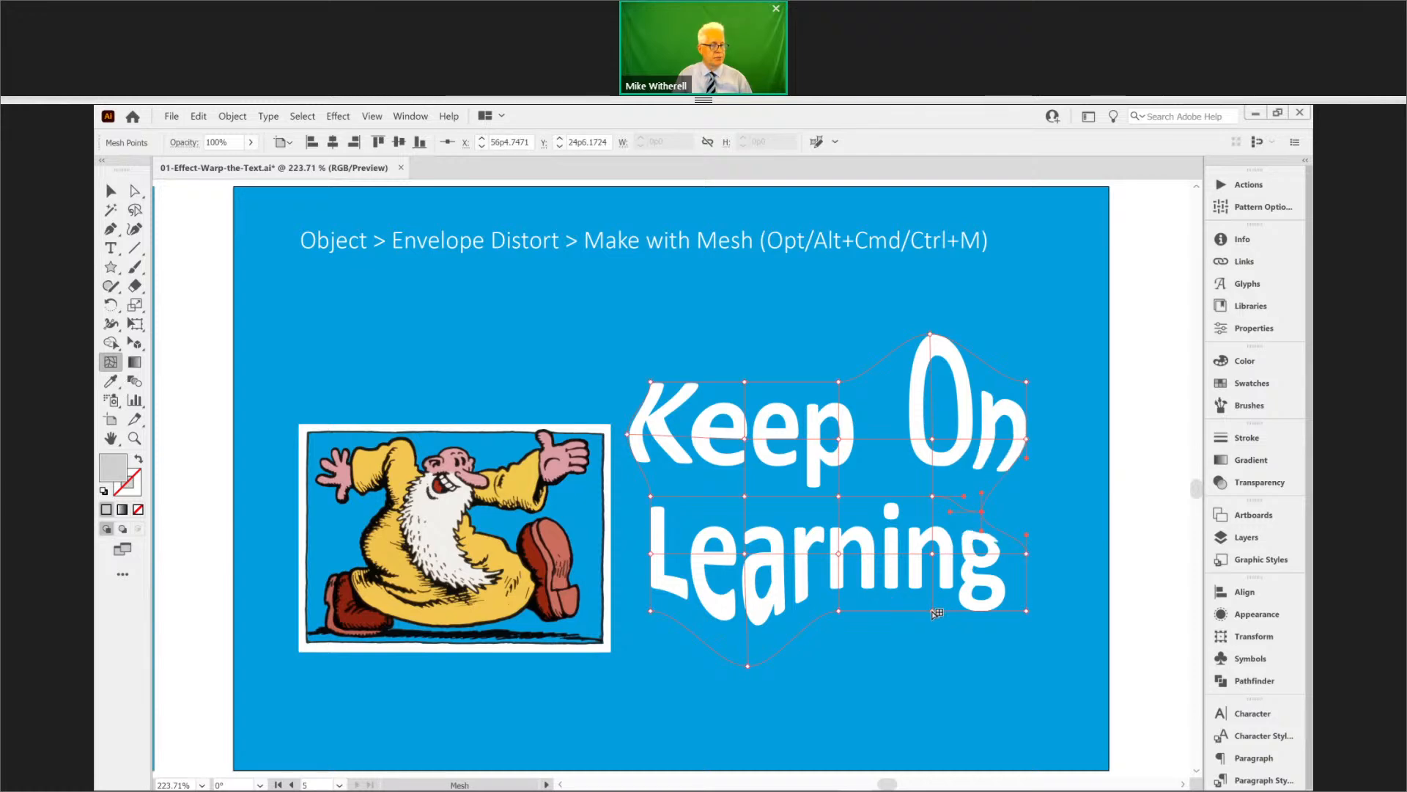
left_click_drag(933, 611, 933, 566)
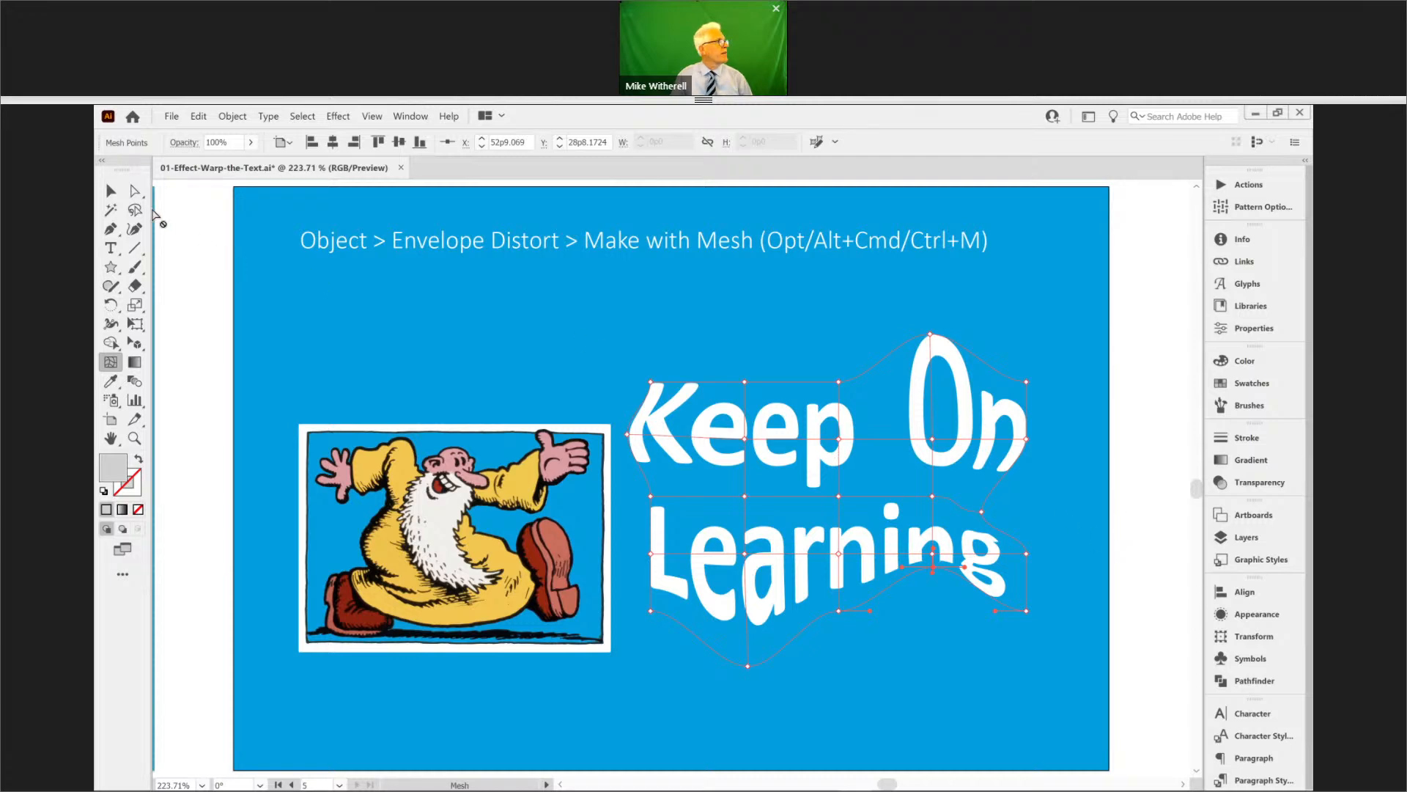
left_click(112, 192)
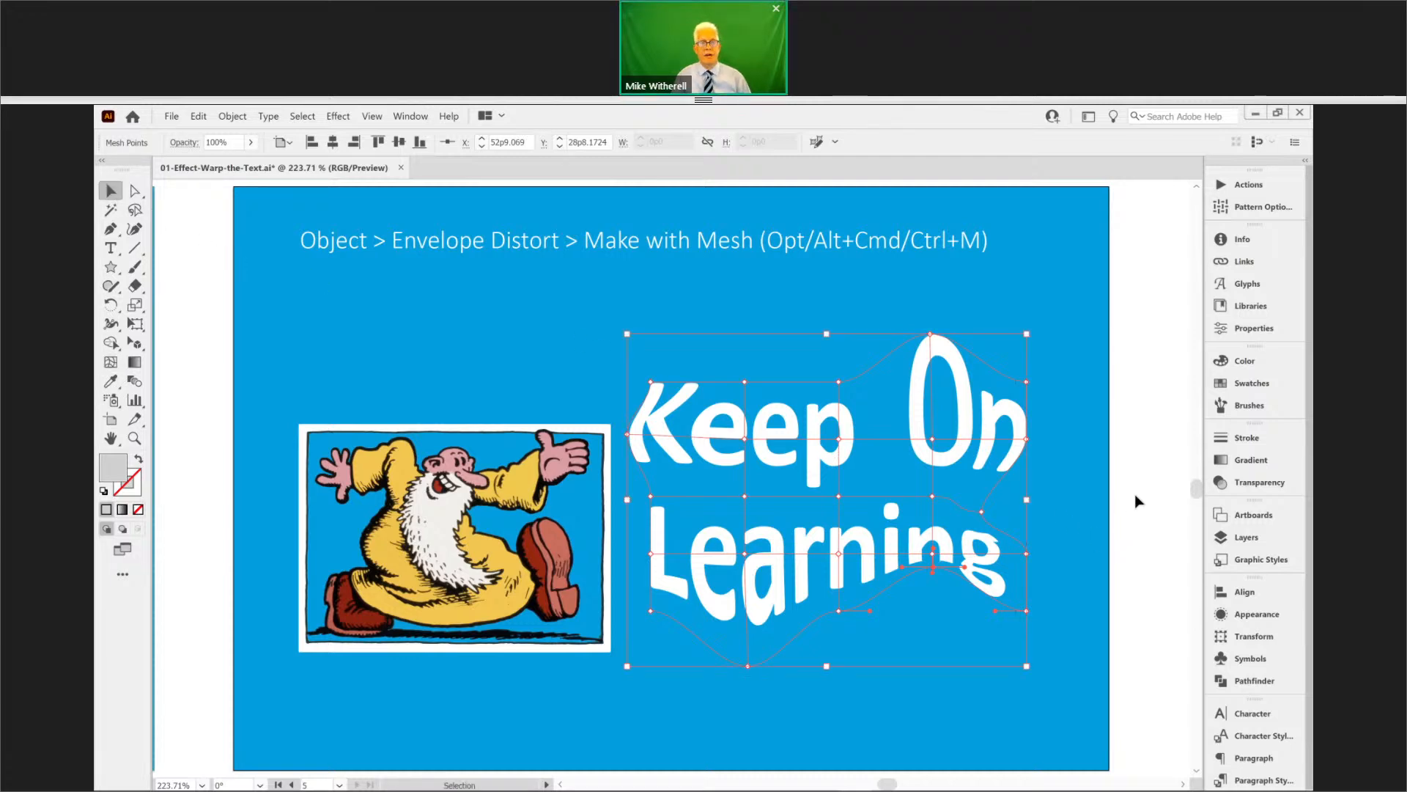
left_click(1134, 495)
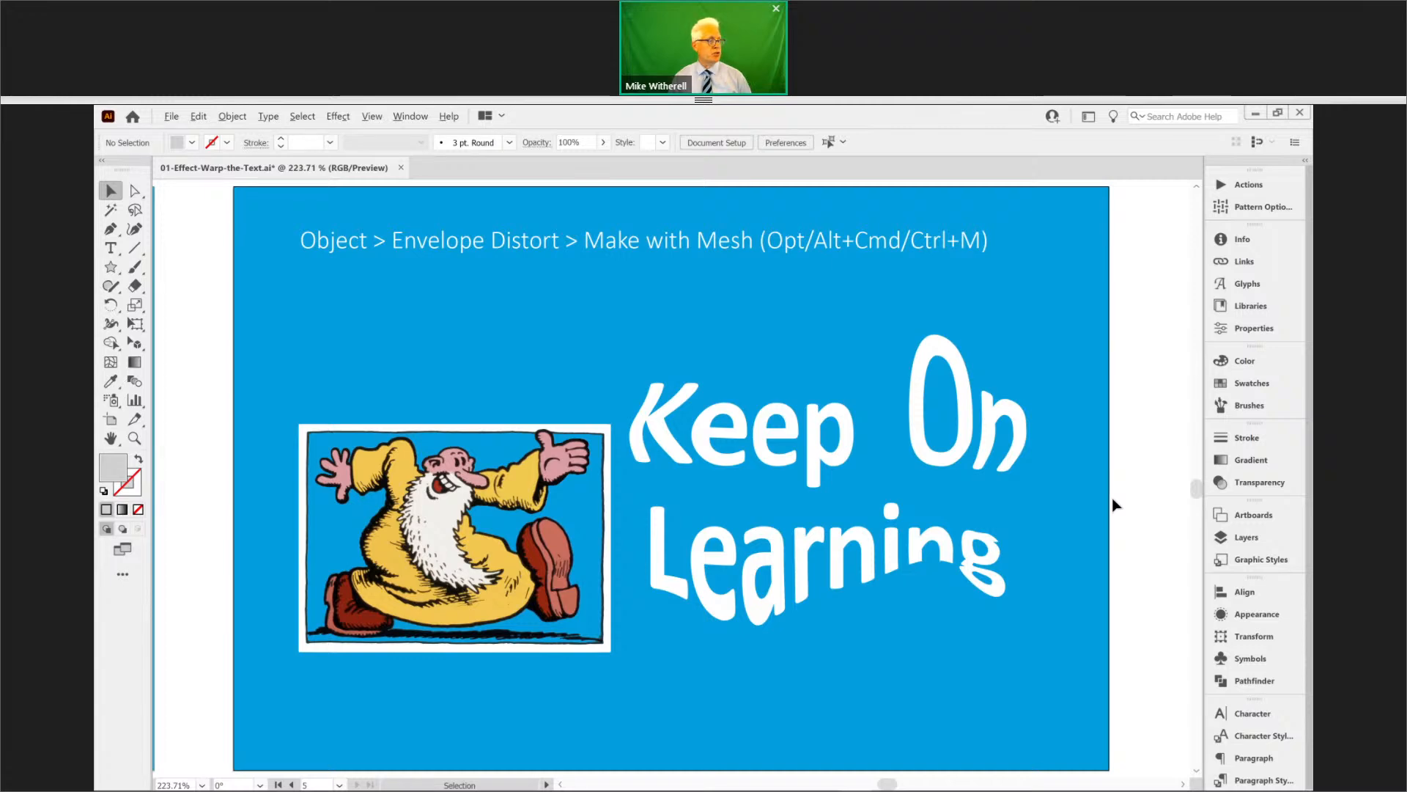
- Switch to the PowerPoint slide show to present the Thank you slide, and return to Illustrator
key("alt+Tab")
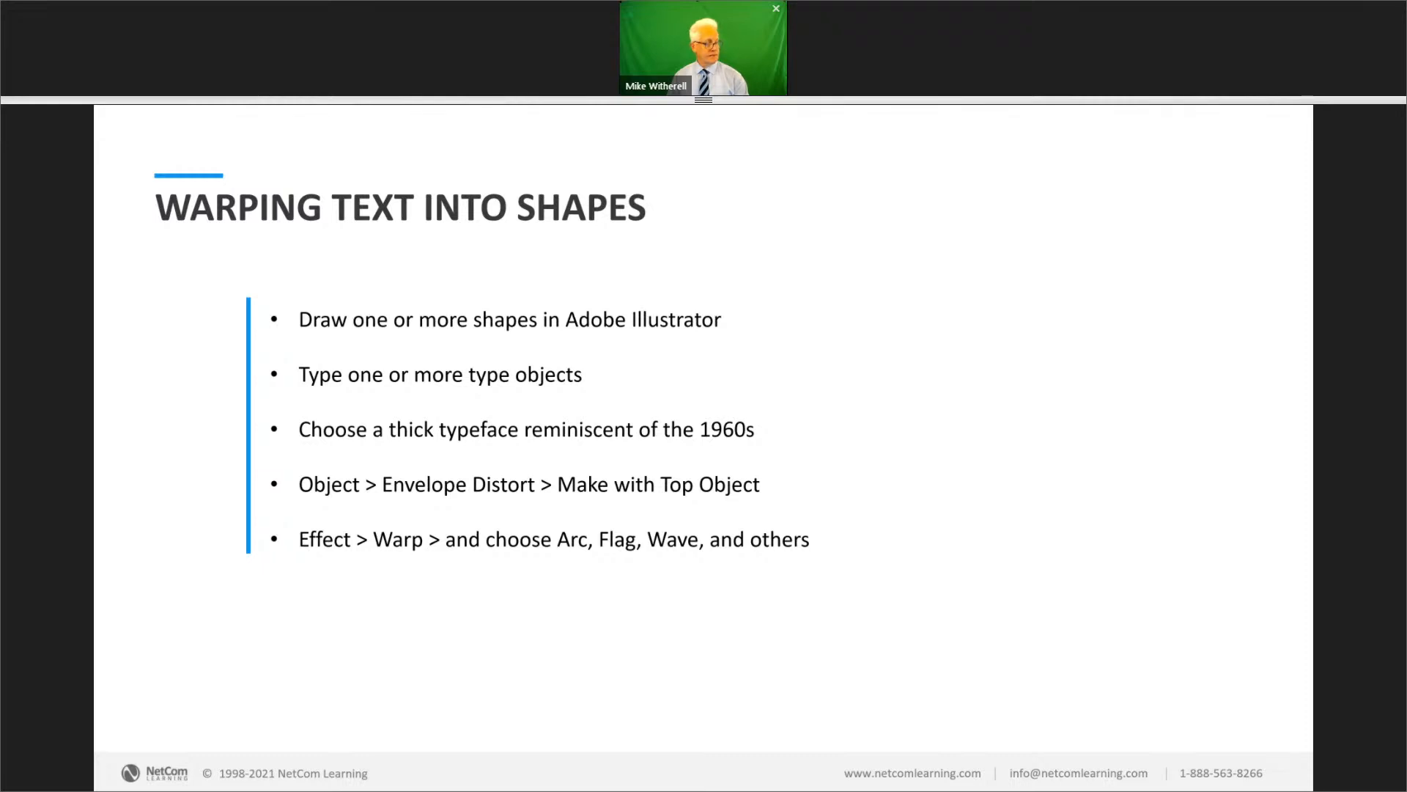
key("Right")
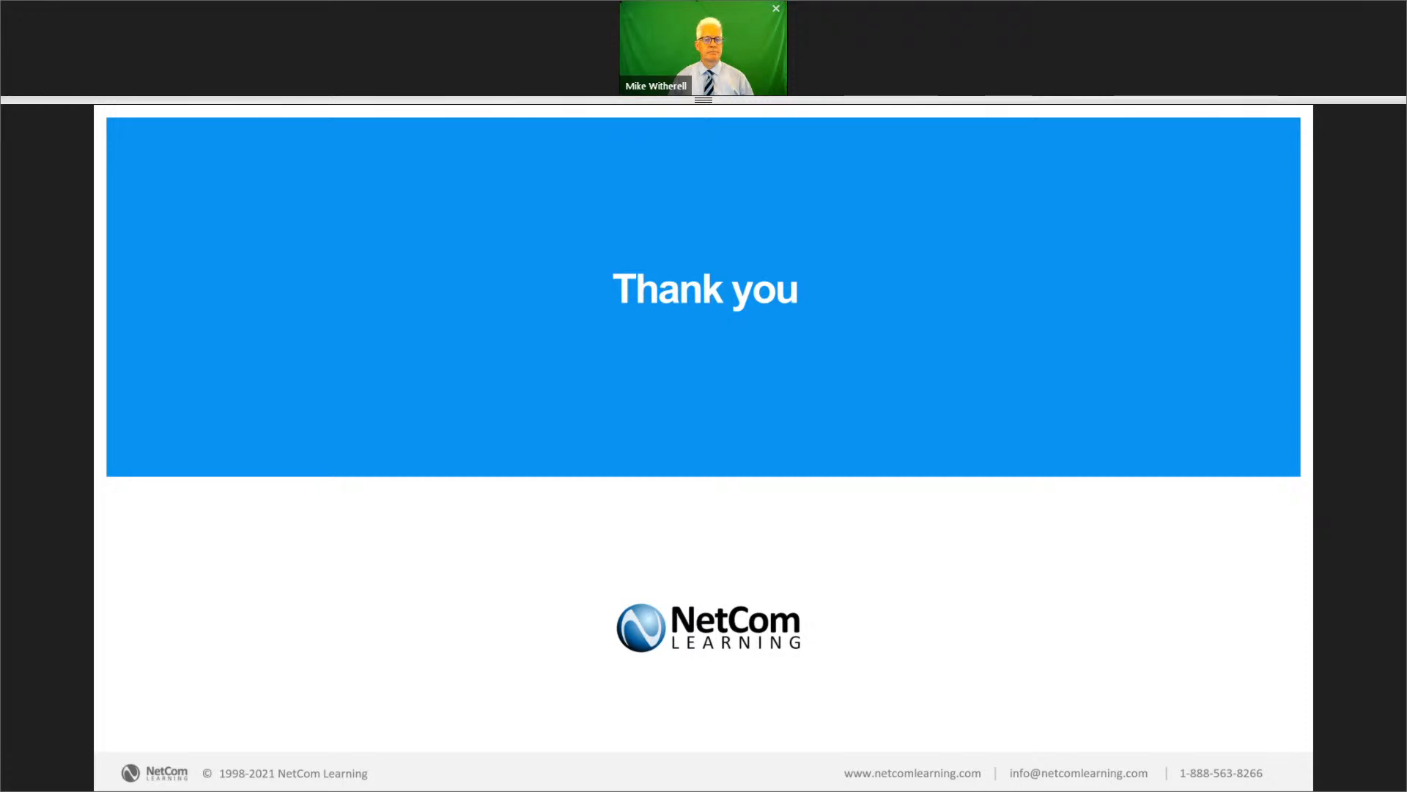
key("alt+Tab")
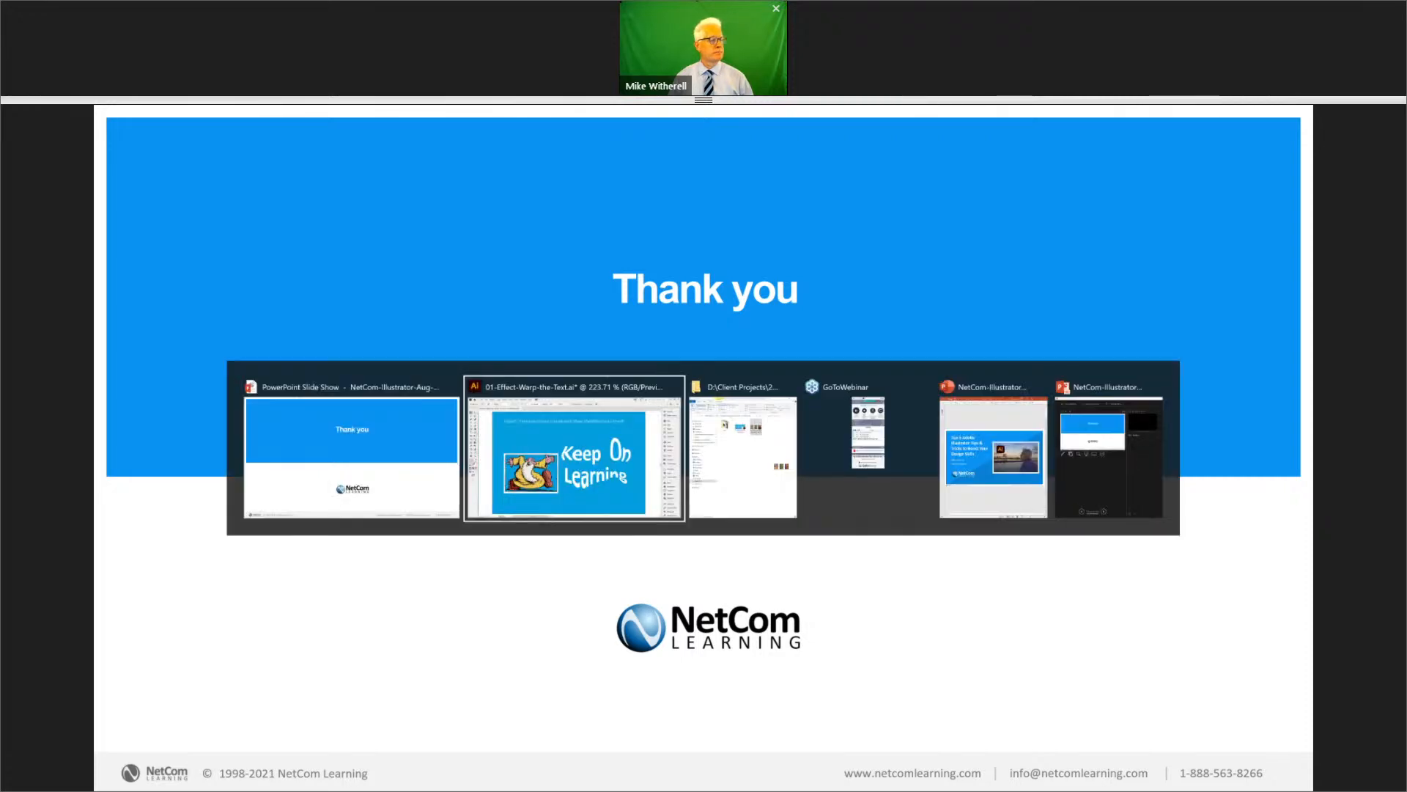
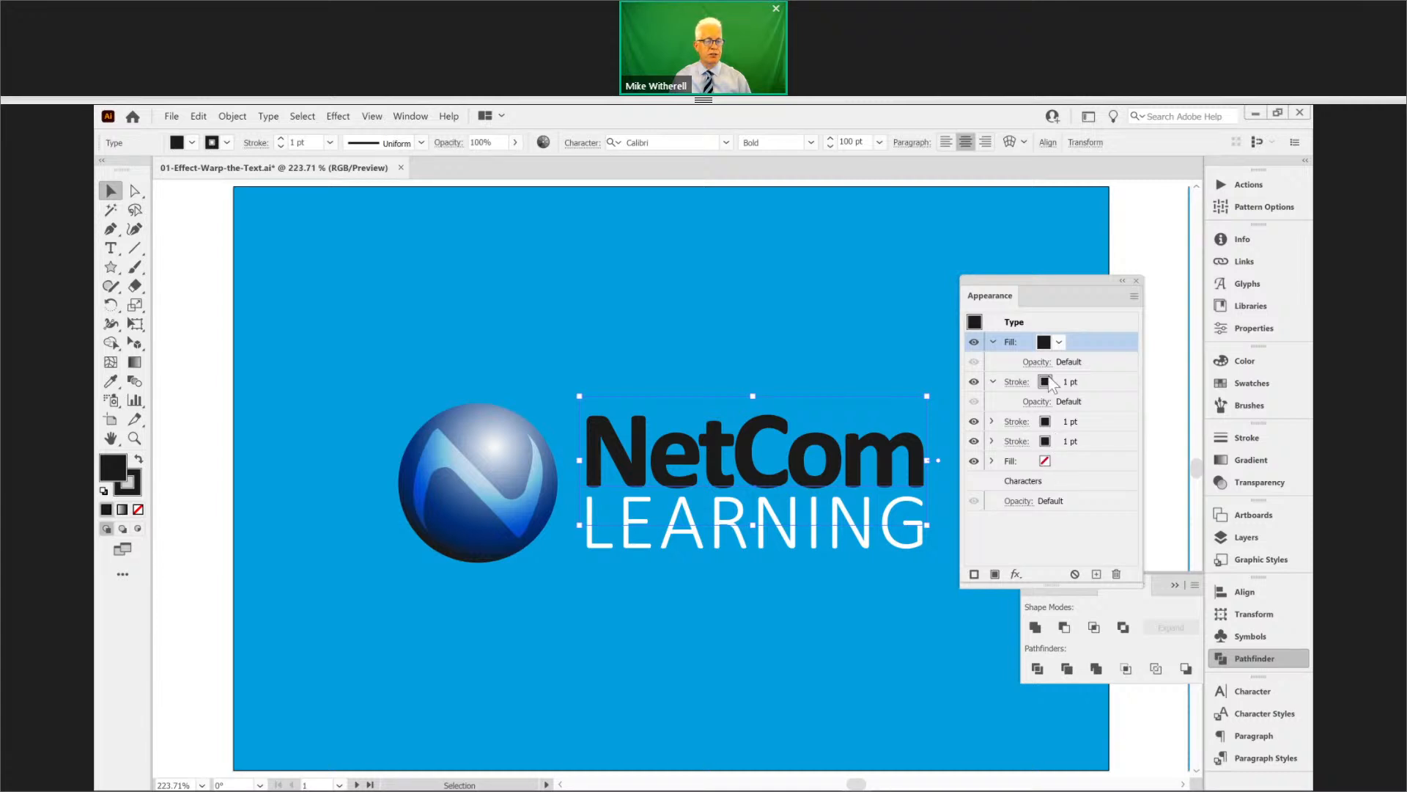
- Move the NetCom text's black fill below its three strokes in the appearance stack and color it orange
mouse_move(1078, 336)
left_mouse_down()
mouse_move(1076, 458)
mouse_move(1042, 456)
left_mouse_up()
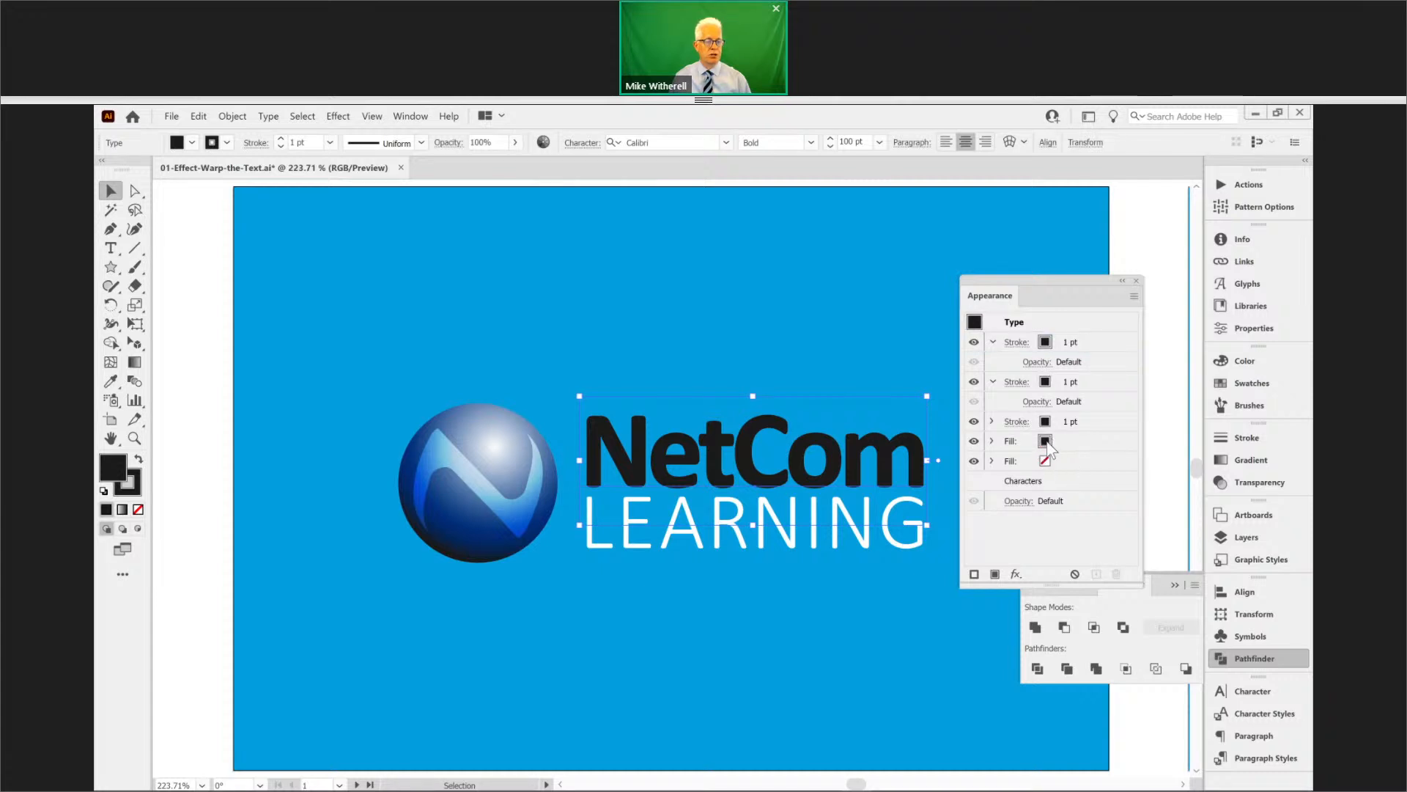
left_click(1048, 444)
left_click(1047, 441)
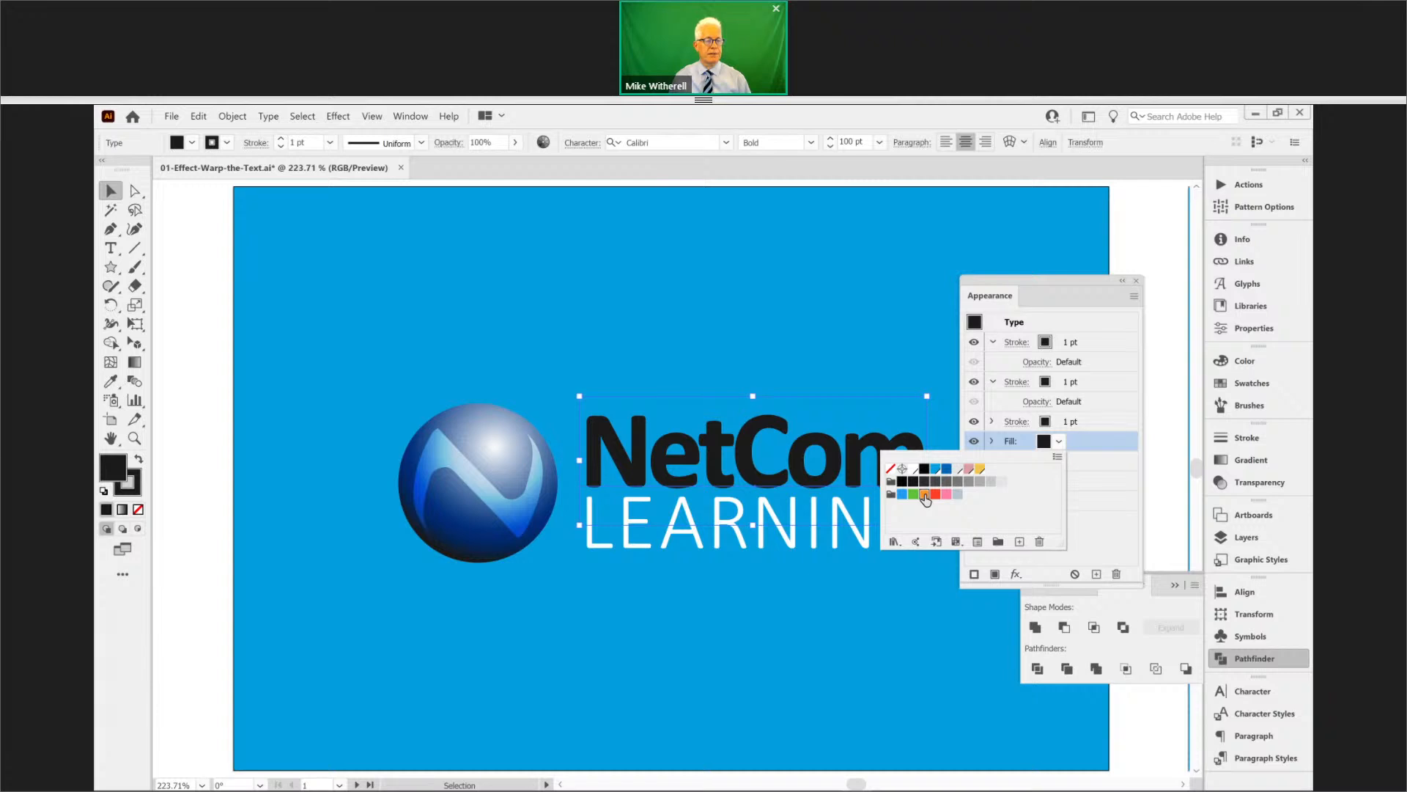
left_click(924, 495)
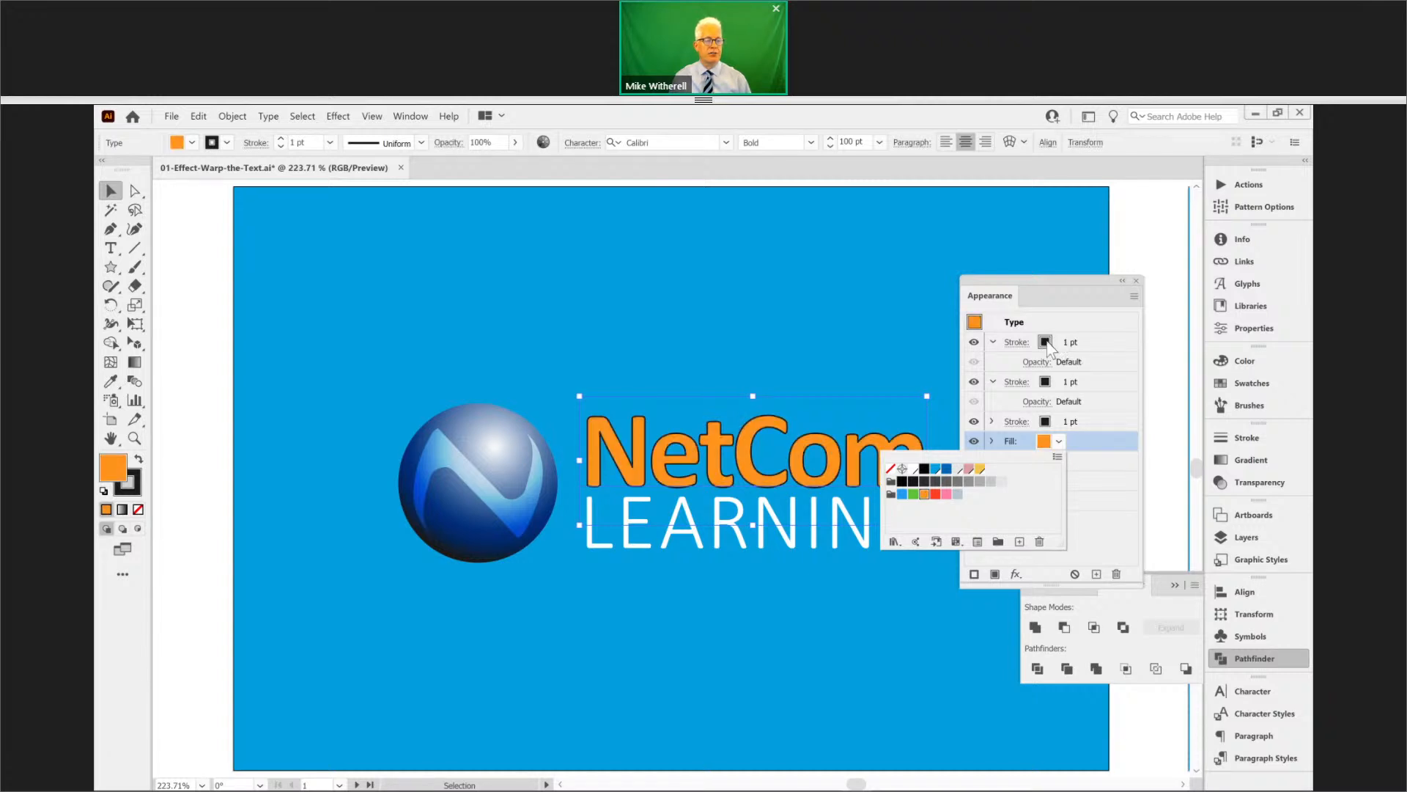
- Set the NetCom text's middle stroke to 3 pt and color it red
left_click(1046, 382)
left_click(1066, 384)
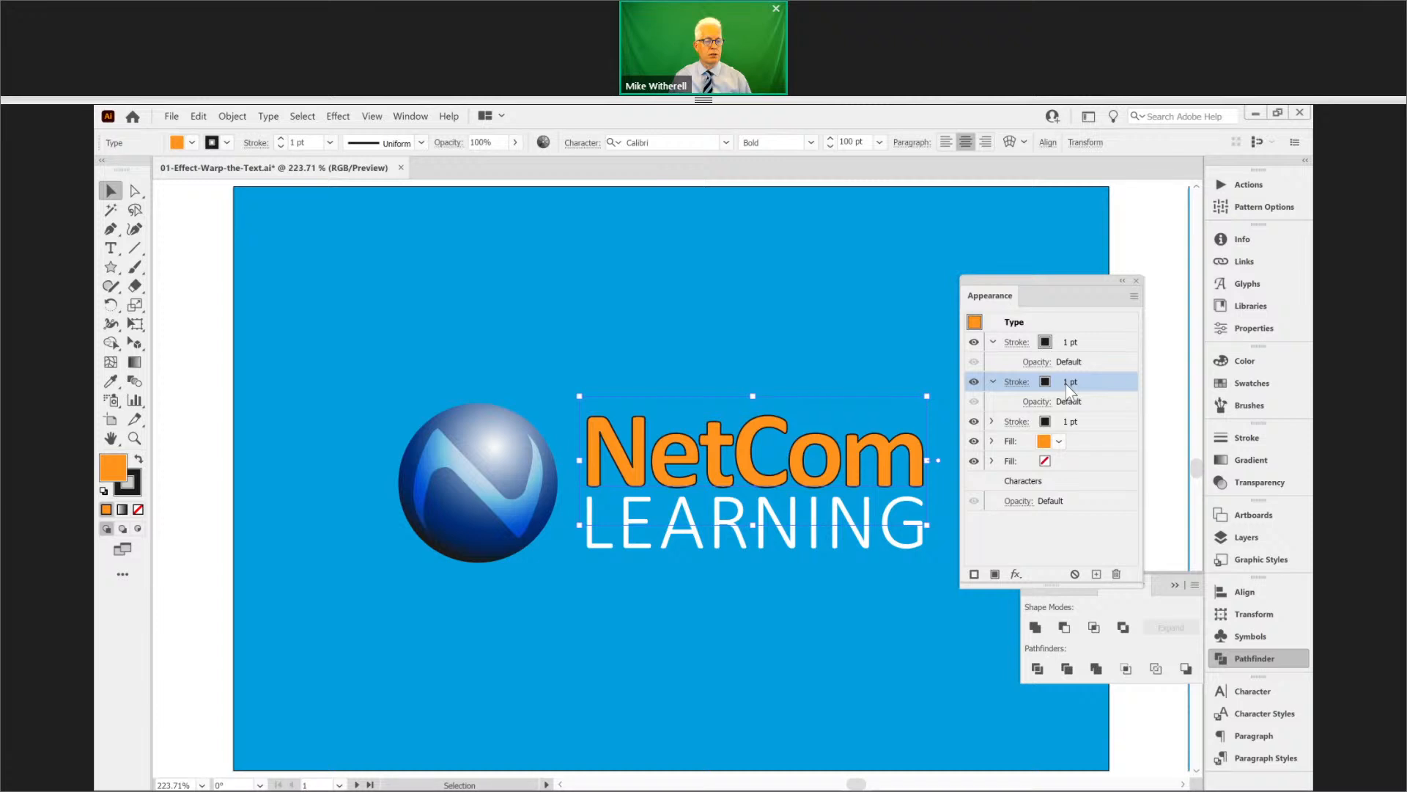
left_click(1066, 384)
left_click(1076, 376)
left_click(1076, 376)
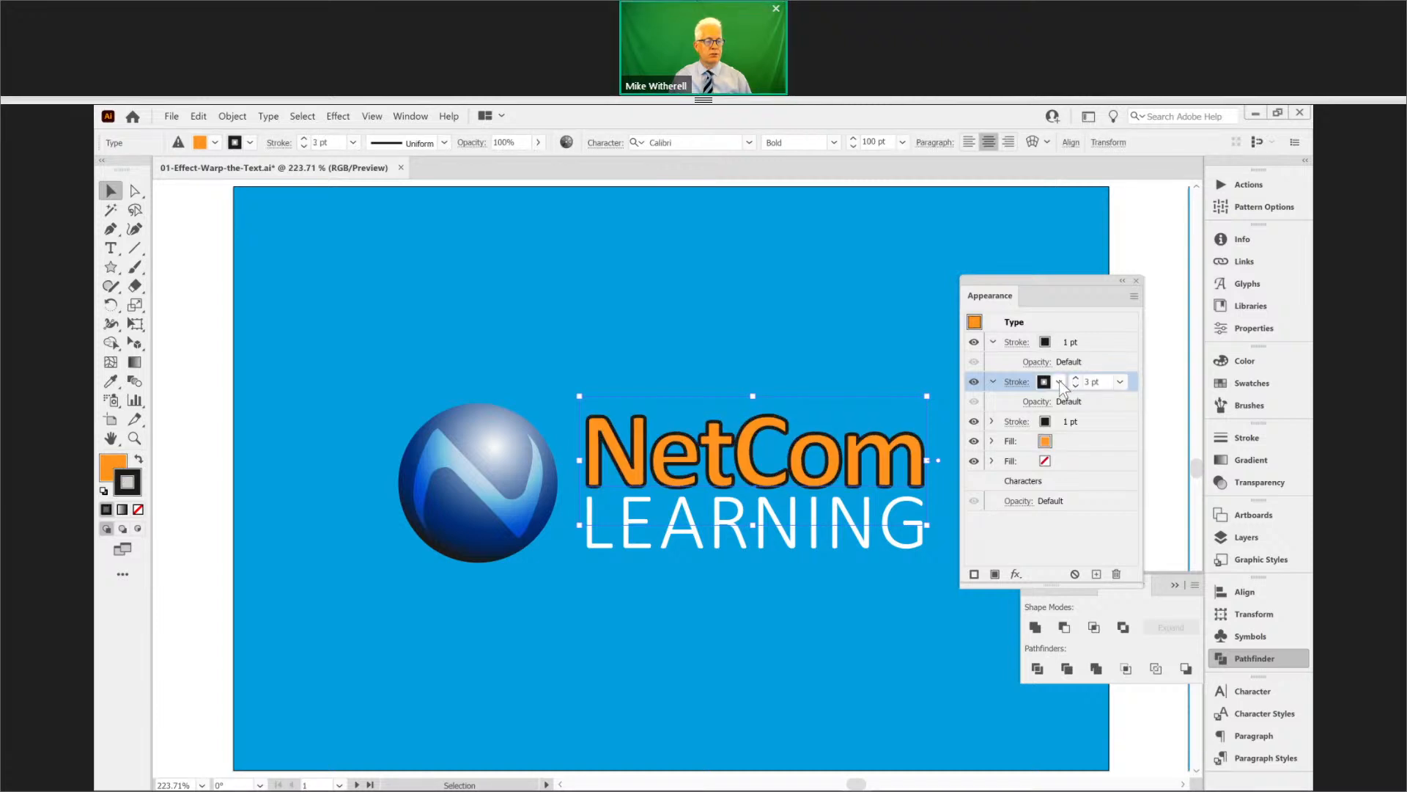
left_click(1058, 382)
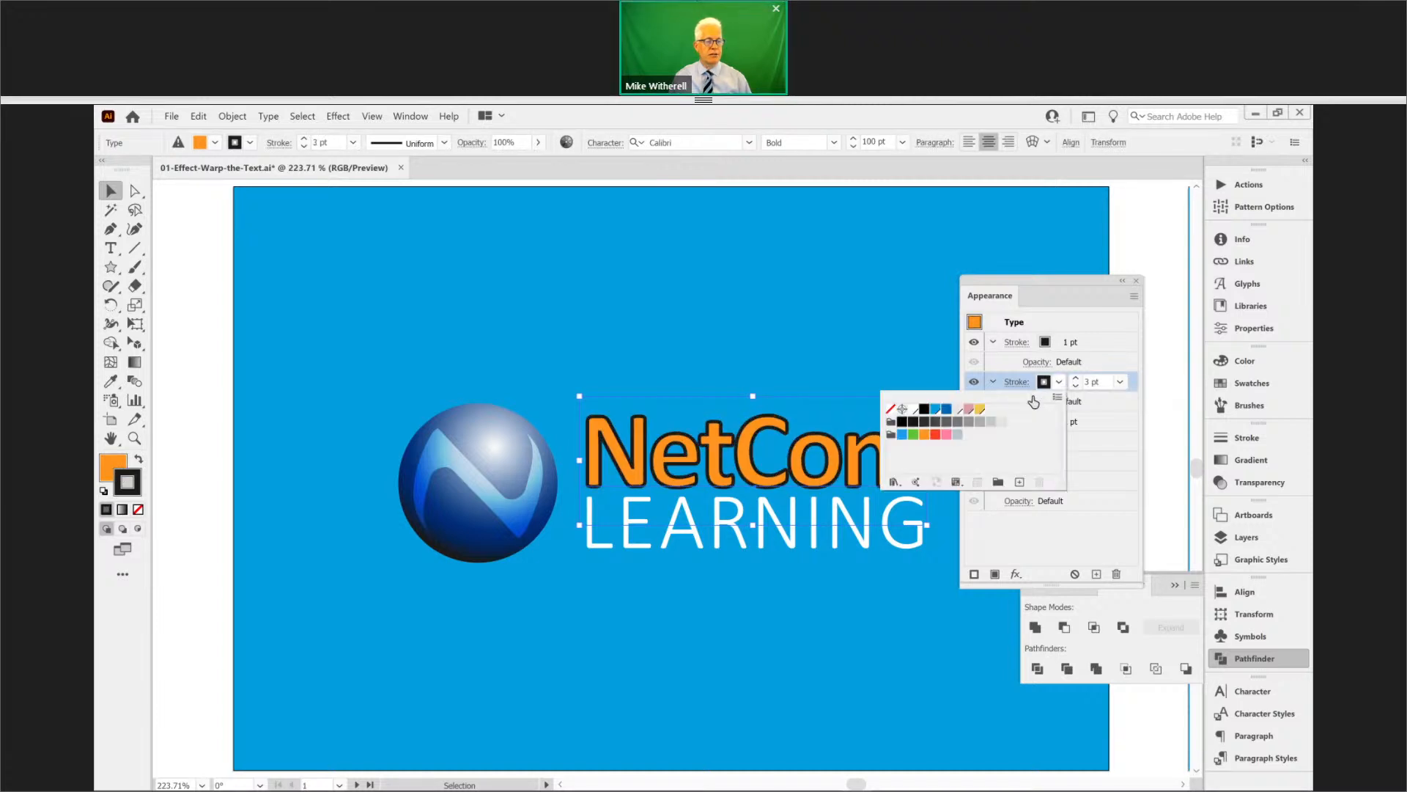
left_click(936, 435)
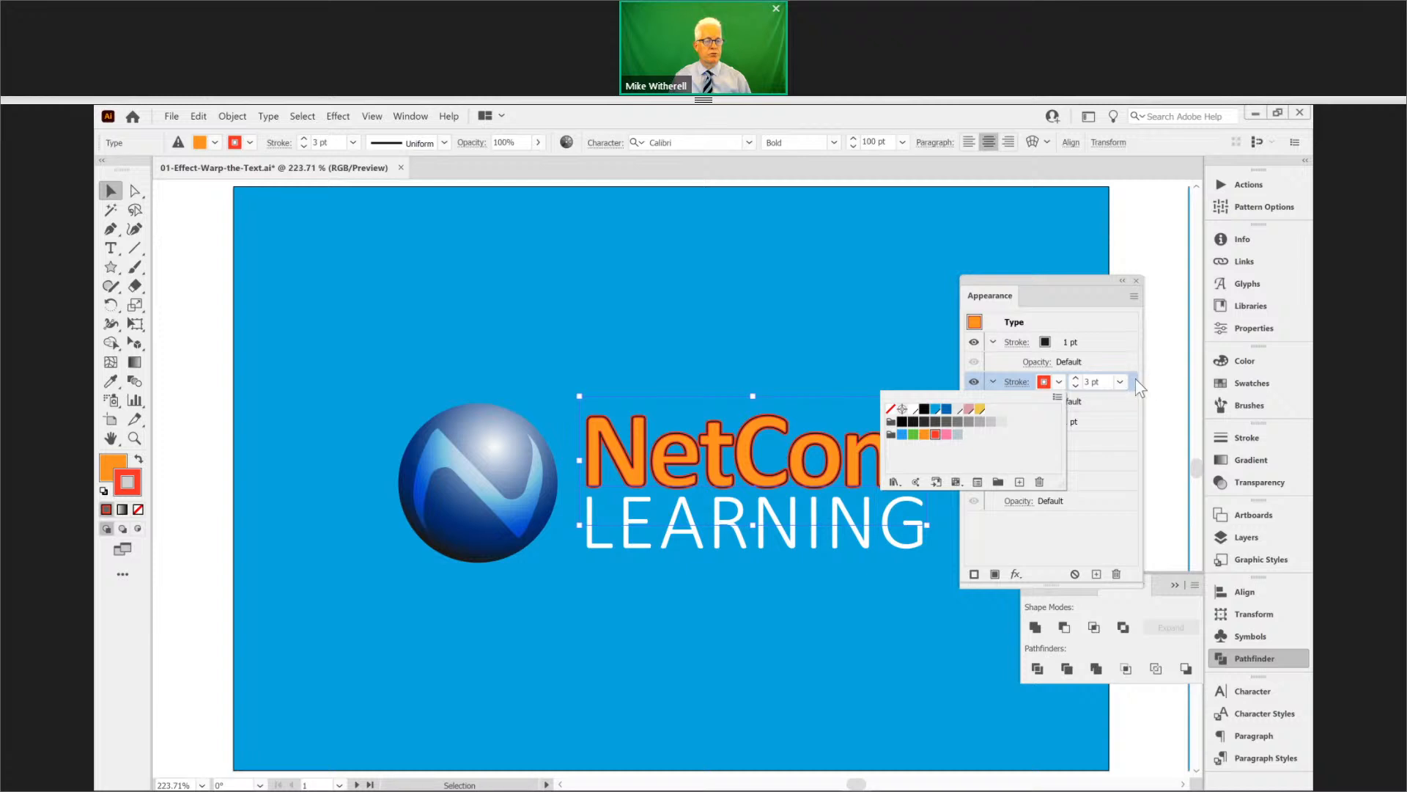
left_click(1013, 302)
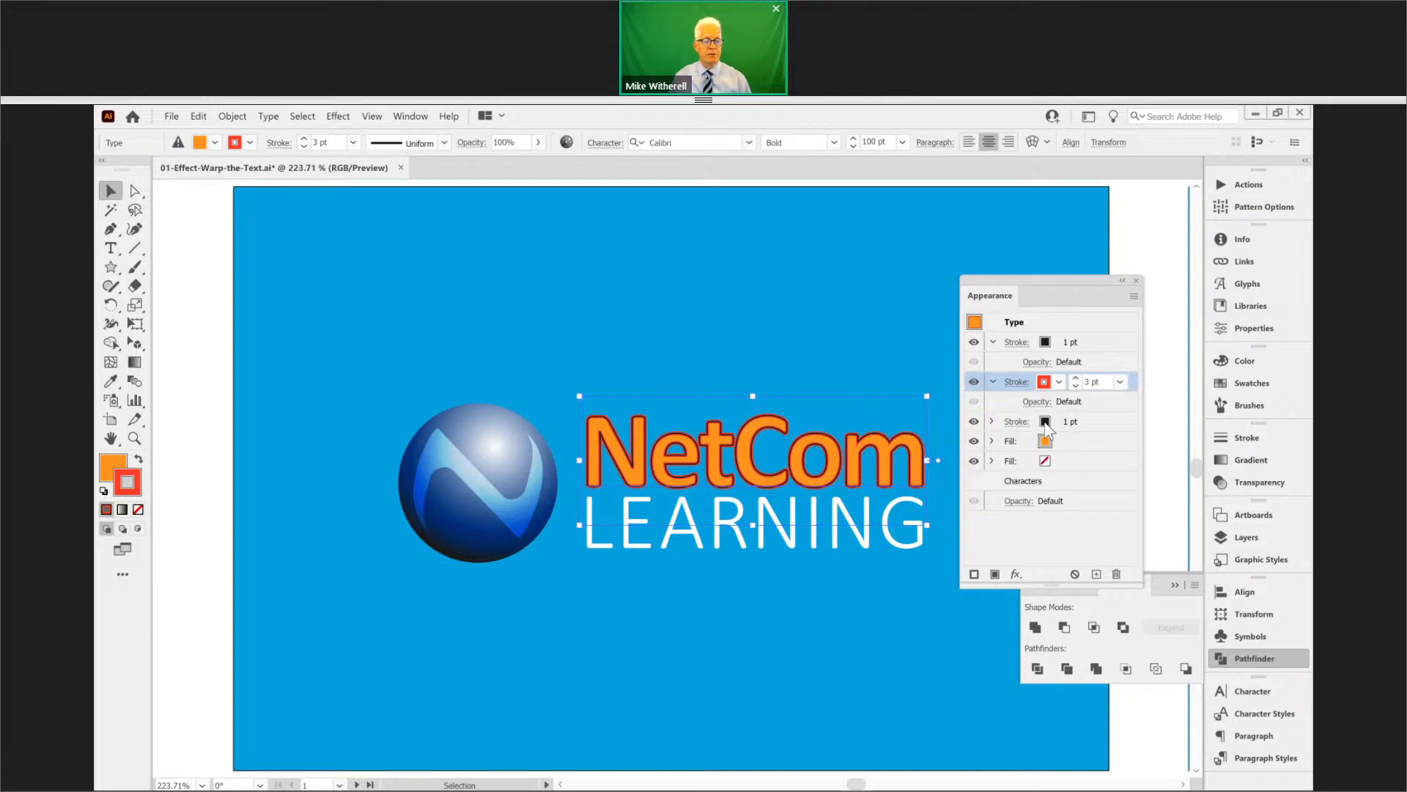
- Color the NetCom text's bottom stroke green and set its weight to 7 pt
left_click(1046, 425)
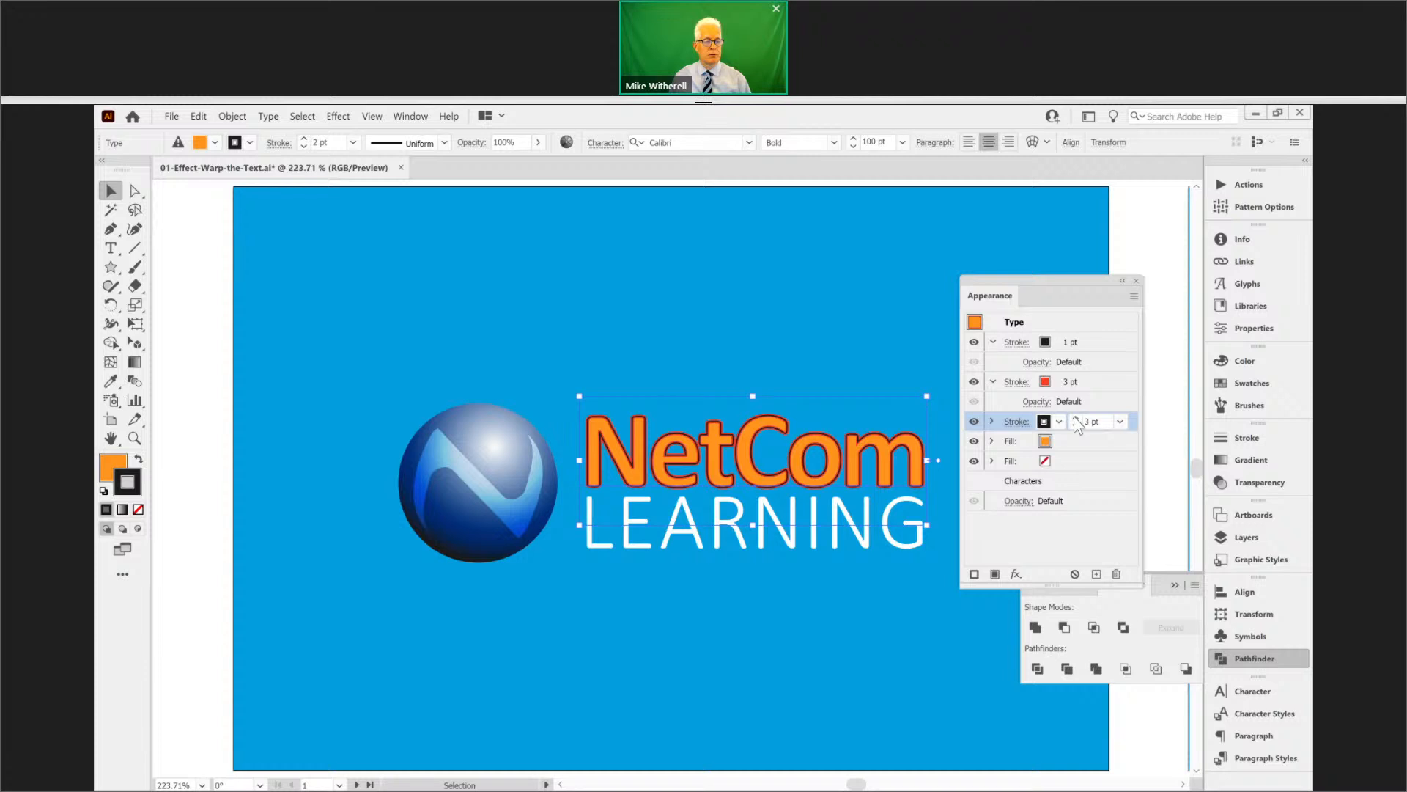
left_click(1075, 417)
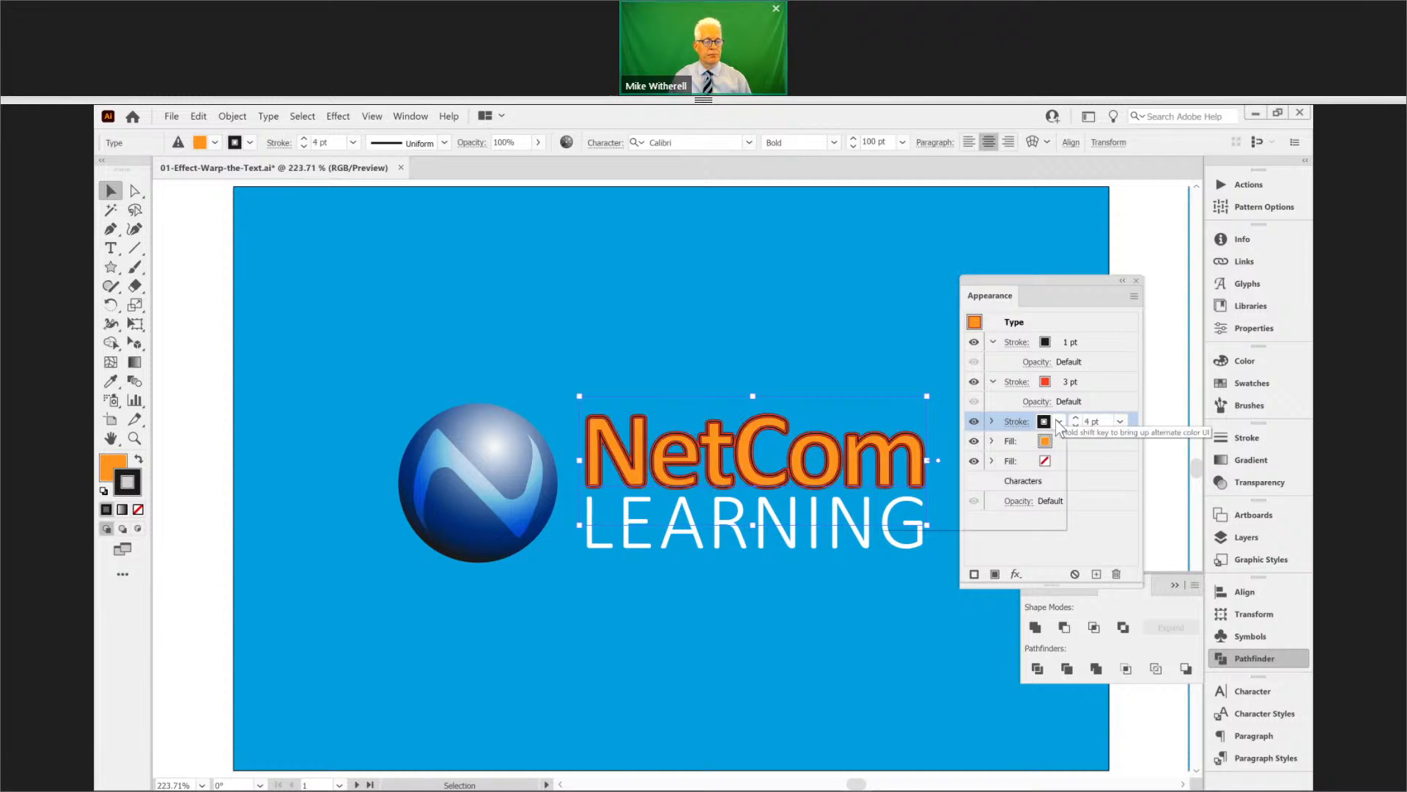
left_click(1058, 422)
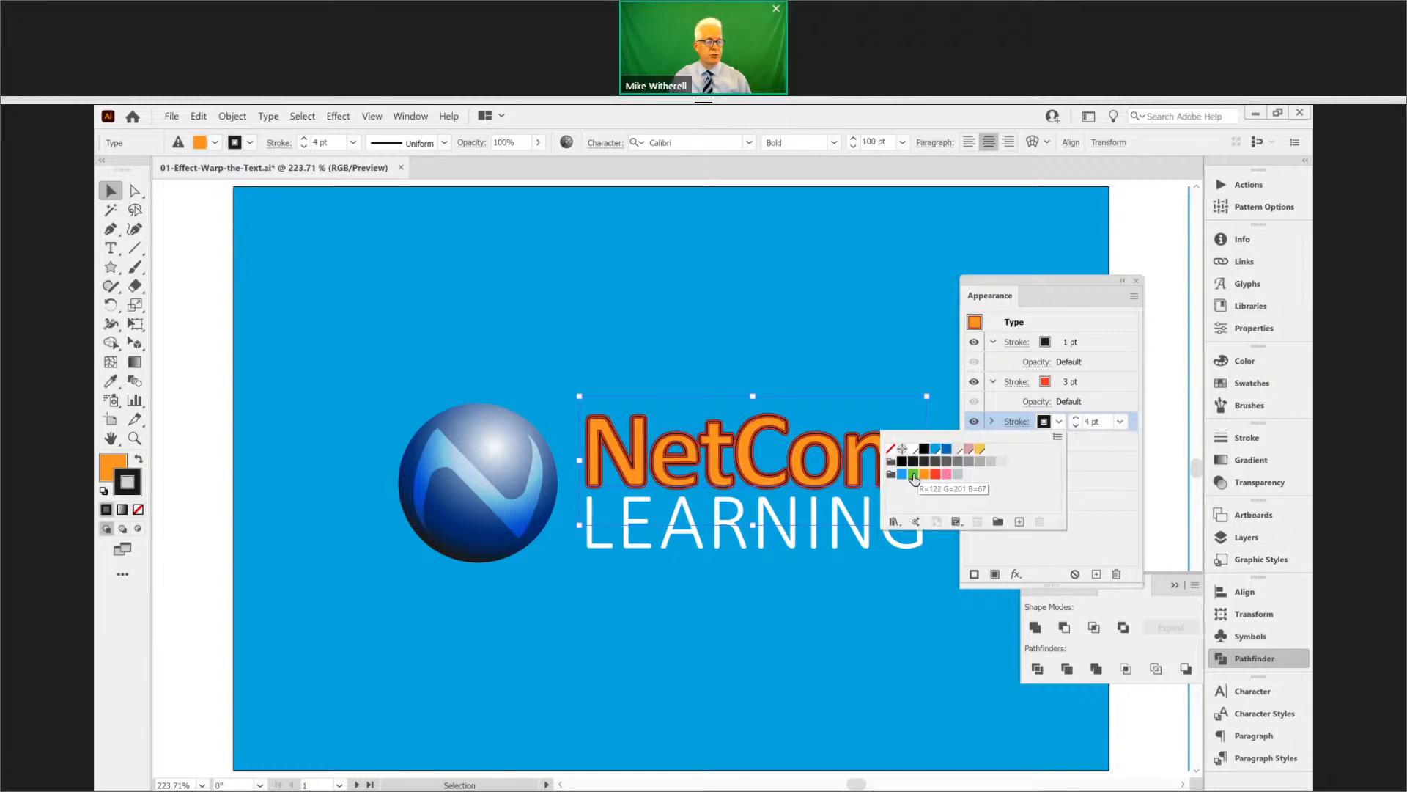
left_click(902, 474)
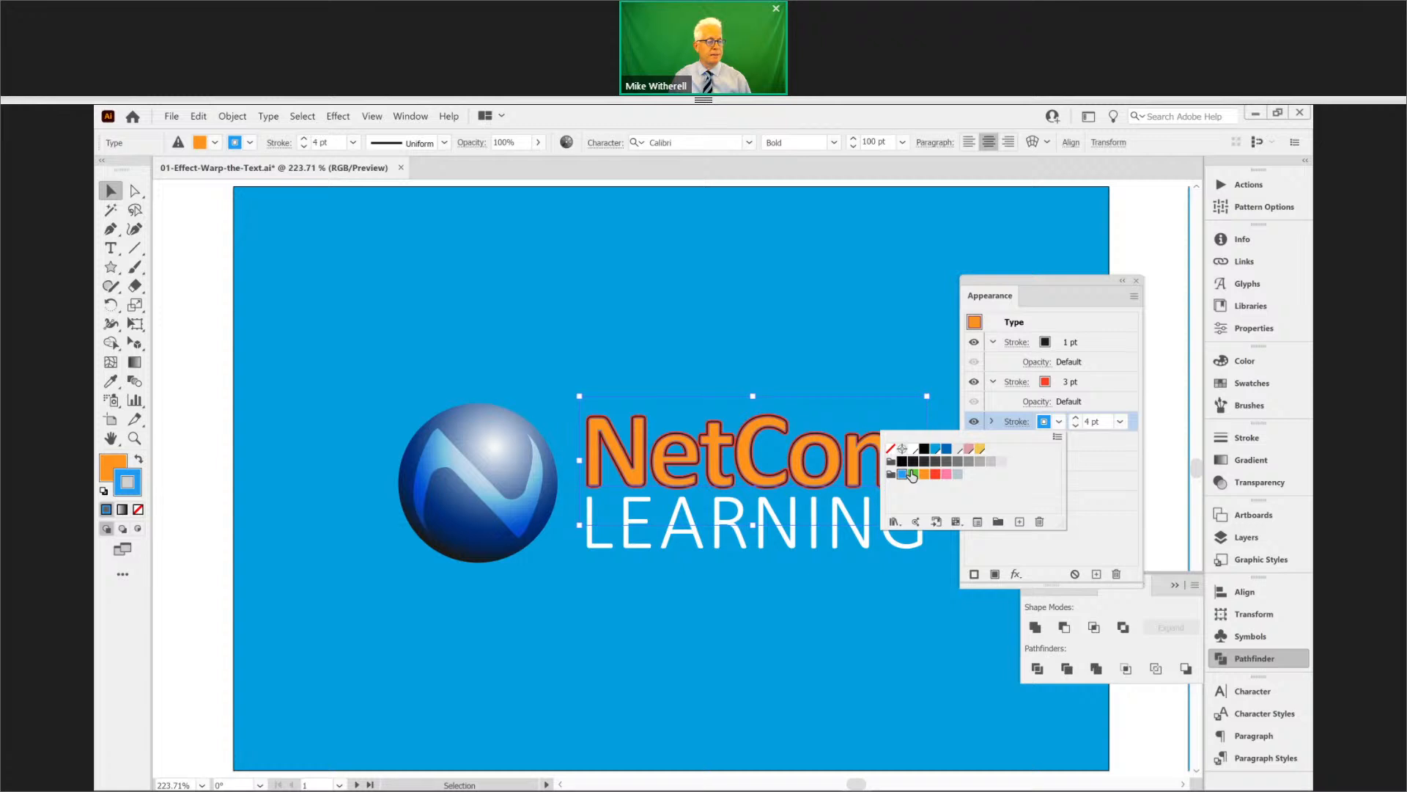
left_click(913, 474)
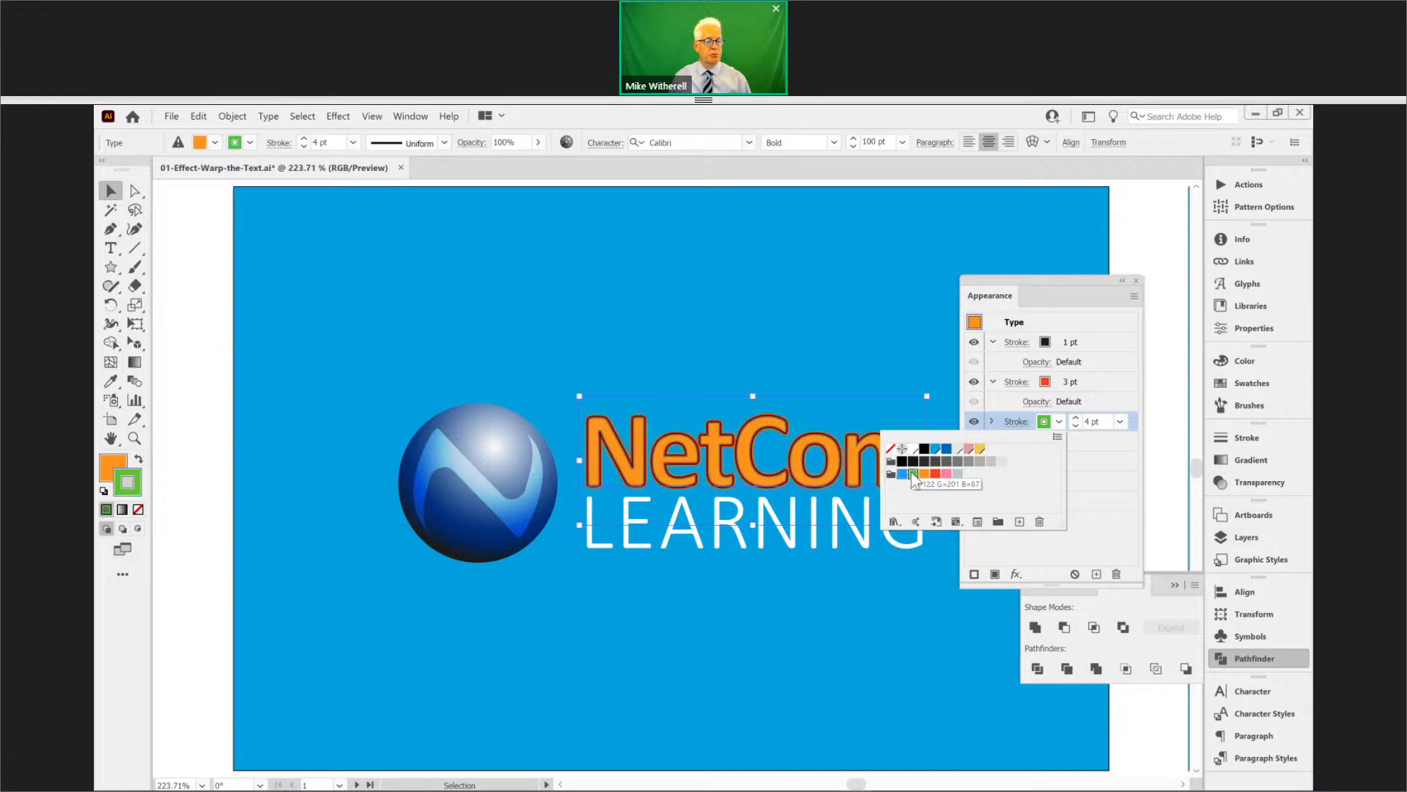
left_click(1076, 419)
left_click(1076, 418)
- Move the NetCom text's orange fill above all three strokes in the appearance stack
left_click(1062, 441)
left_click_drag(1090, 349, 1089, 331)
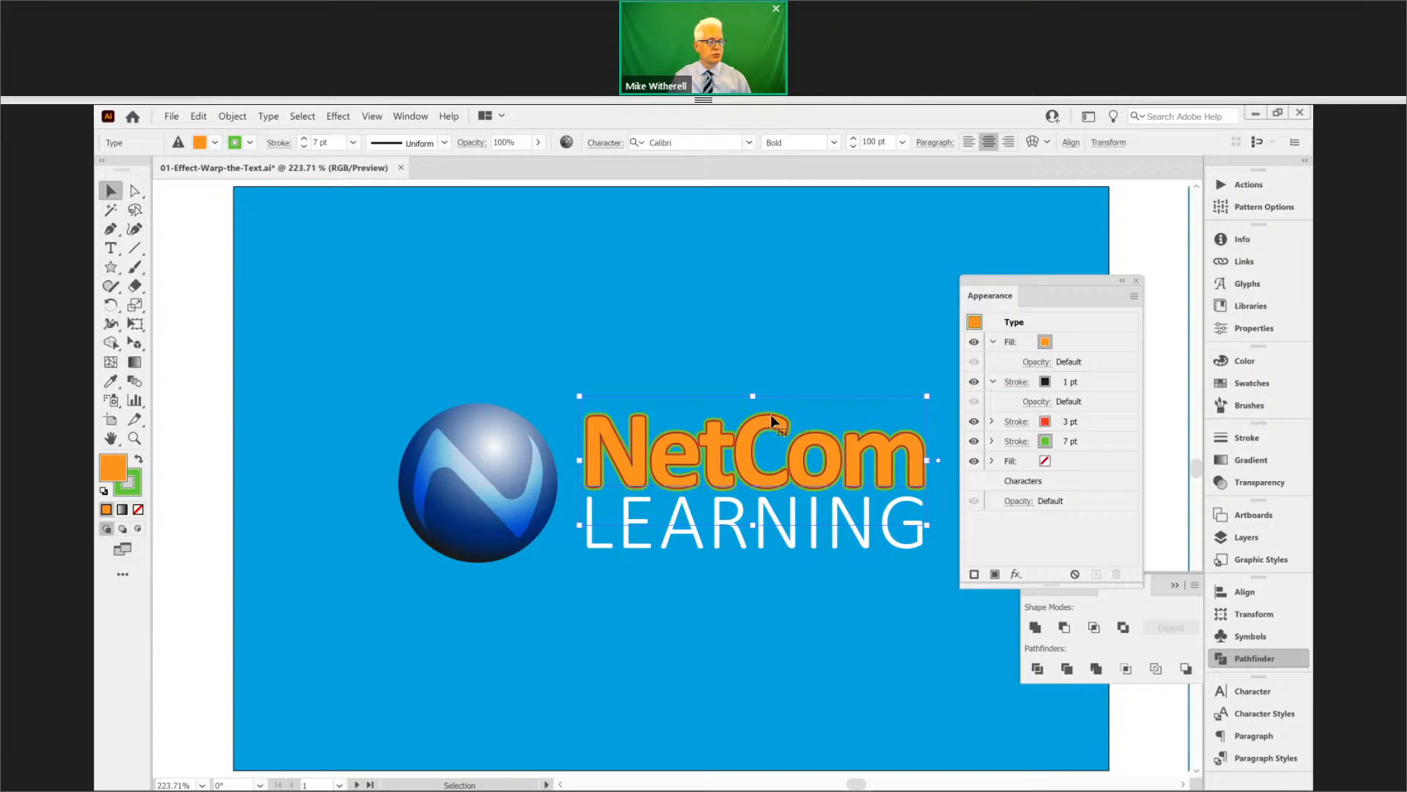
key("ctrl+space")
left_click(779, 425)
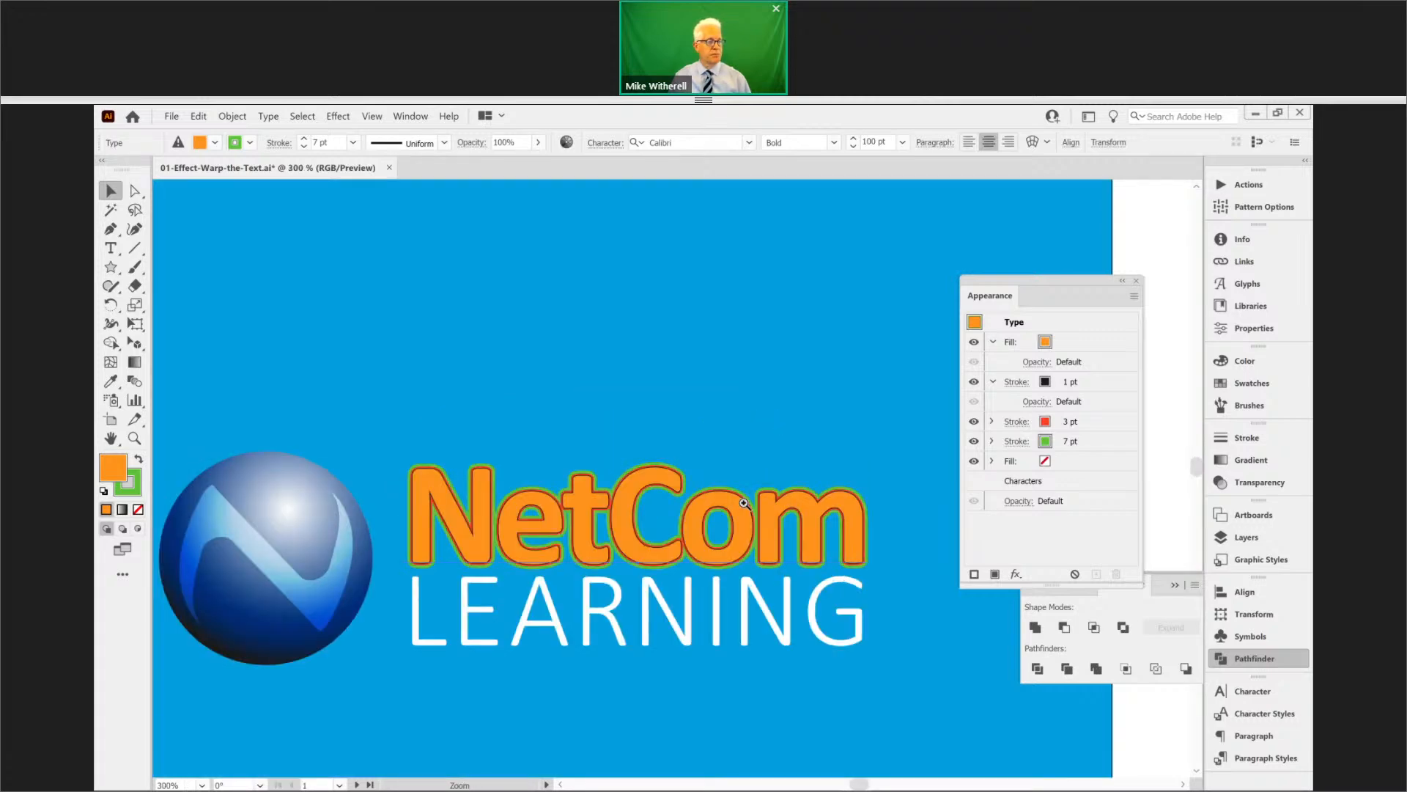
left_click(938, 572)
left_click(975, 550)
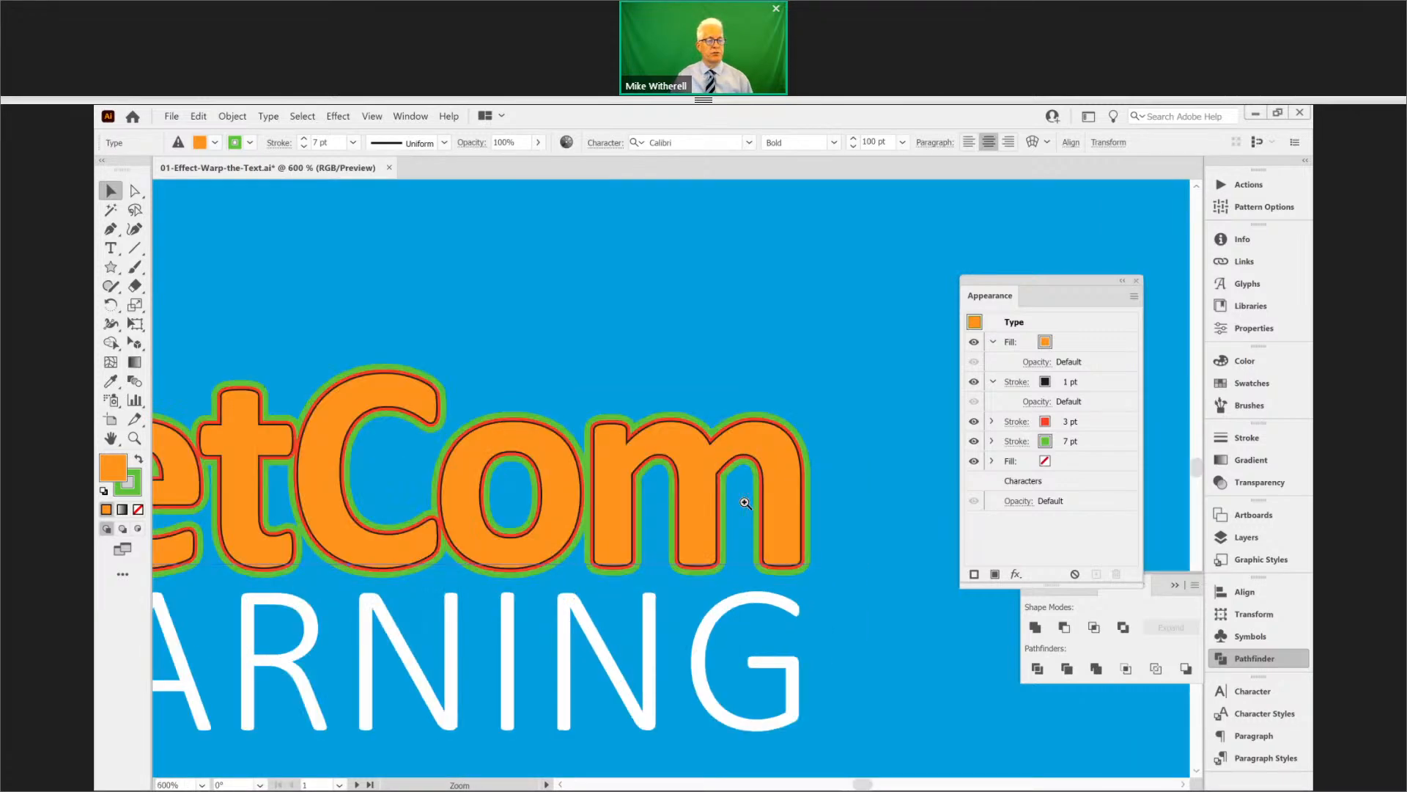
- Move the empty fill to the top of the NetCom text's appearance stack and give it the yellow swatch
mouse_move(1061, 464)
left_mouse_down()
mouse_move(1067, 337)
mouse_move(1063, 349)
mouse_move(1081, 328)
left_mouse_up()
left_click(1046, 350)
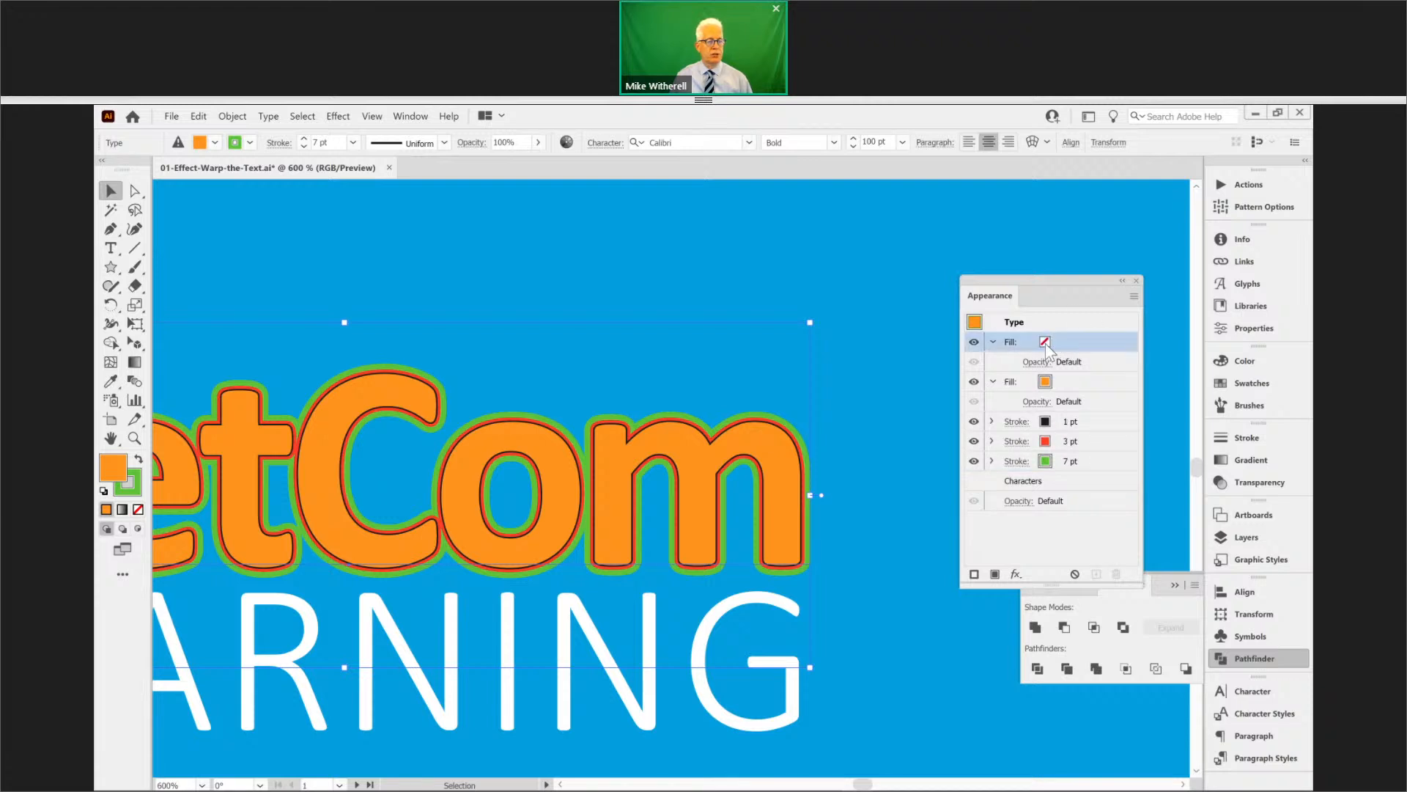
left_click(1046, 343)
left_click(1059, 342)
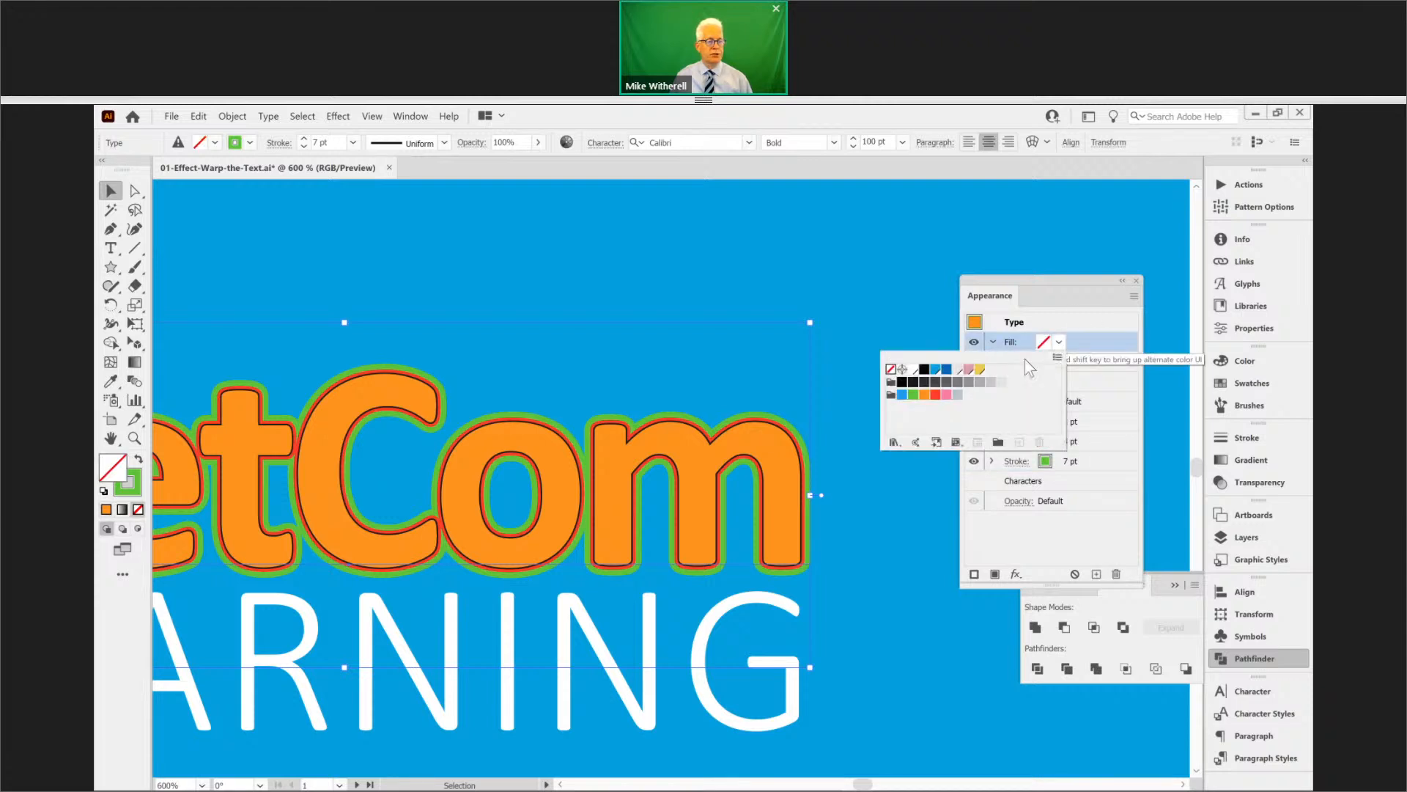
left_click(980, 371)
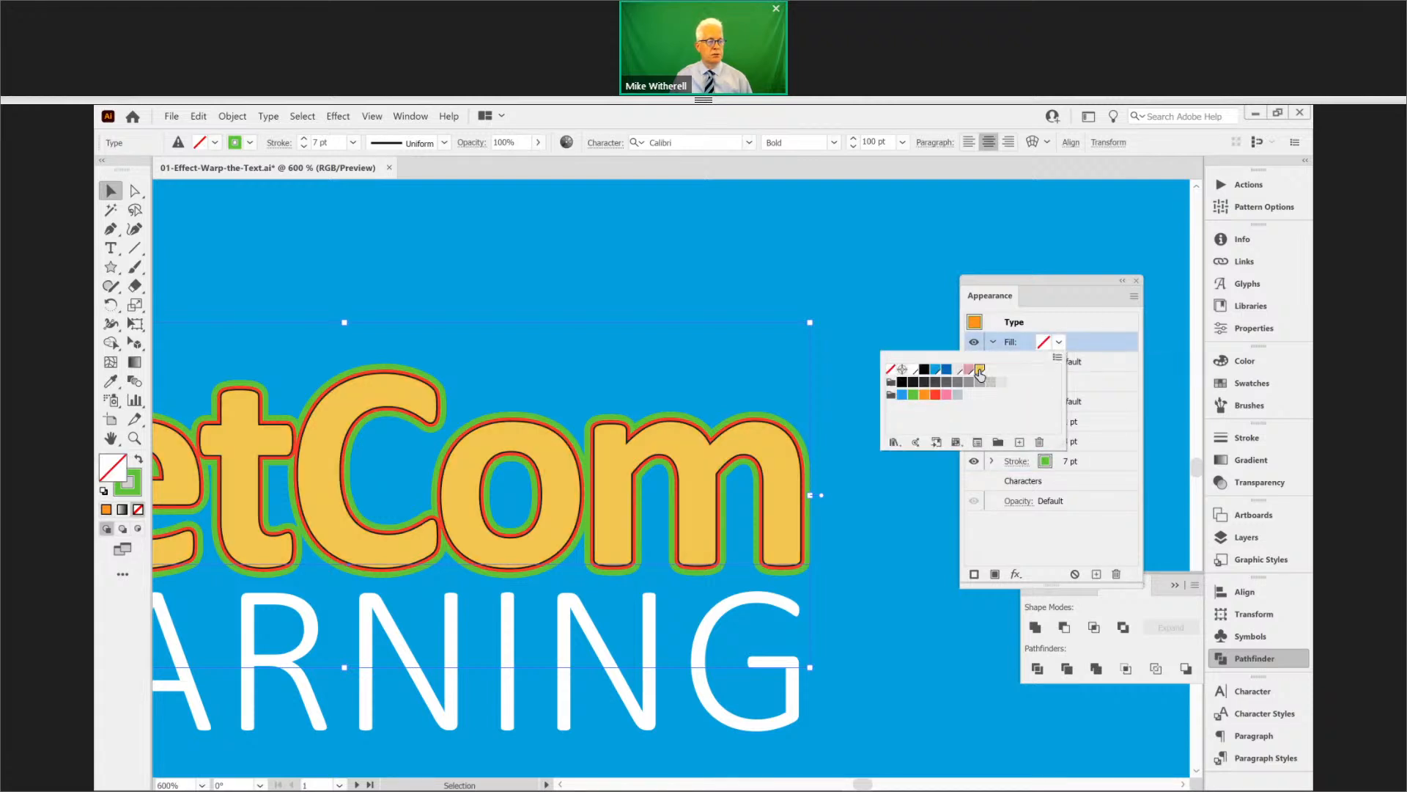
left_click(1076, 341)
- Replace the orange fill with the multicolored splatter pattern from the Vonster Patterns swatch library
left_click(1046, 382)
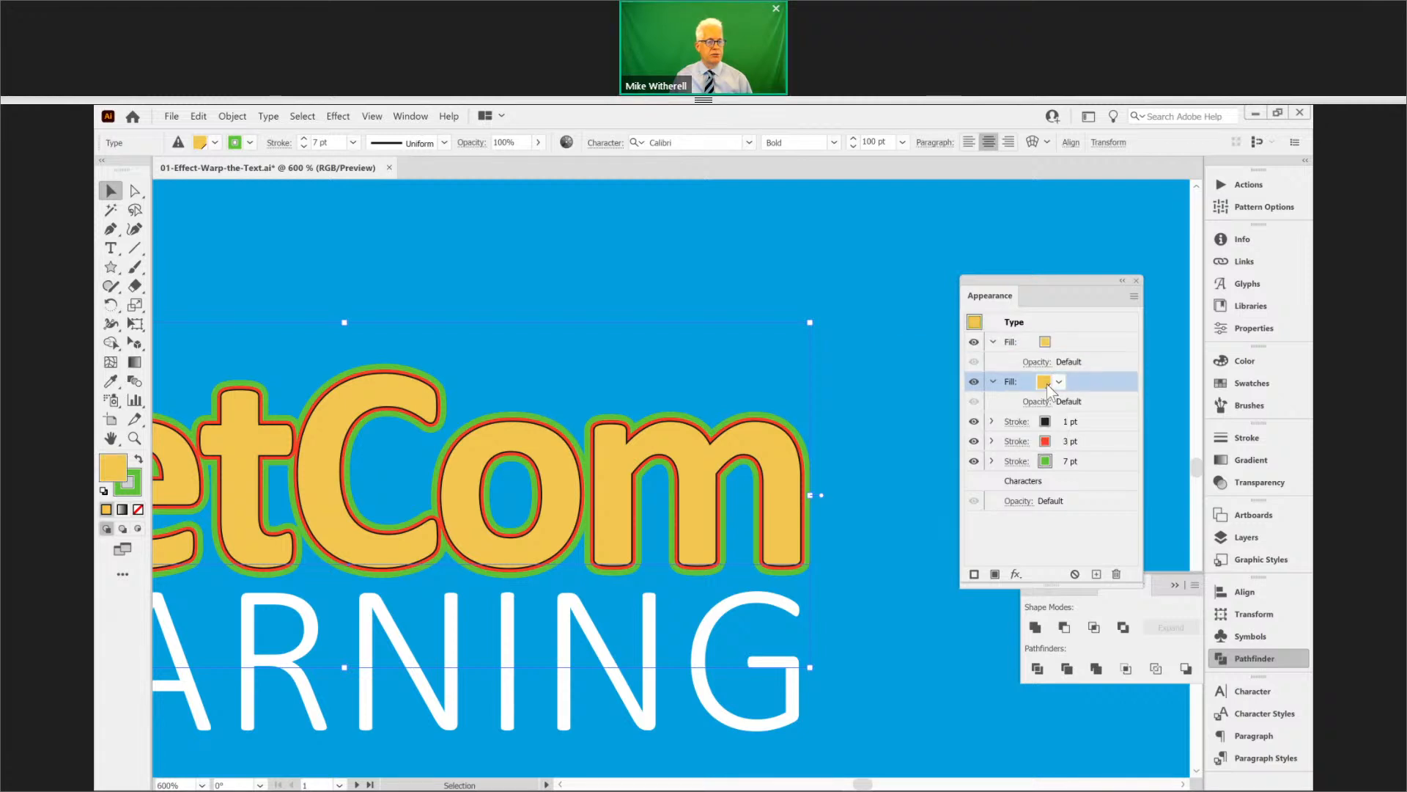
left_click(1047, 382)
left_click(893, 482)
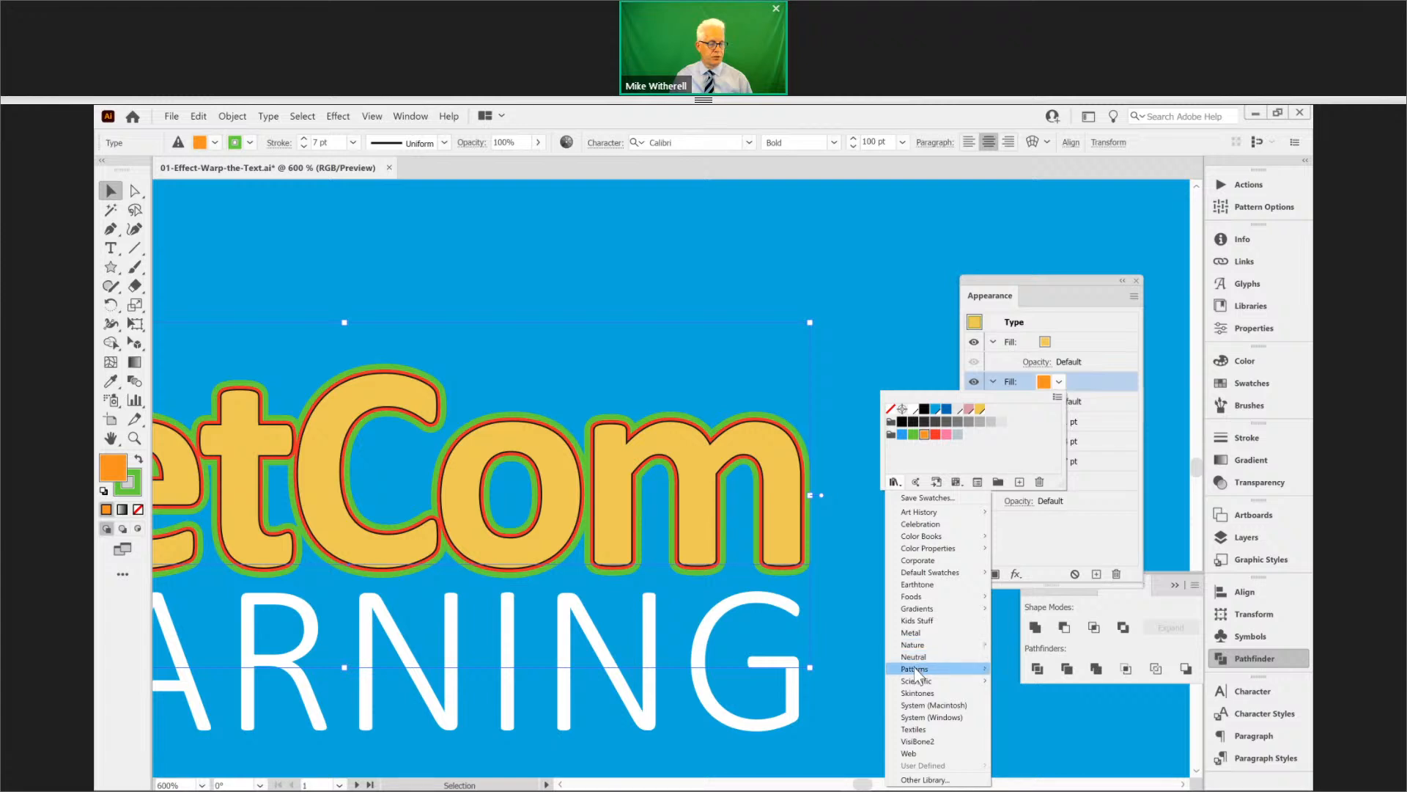
mouse_move(919, 669)
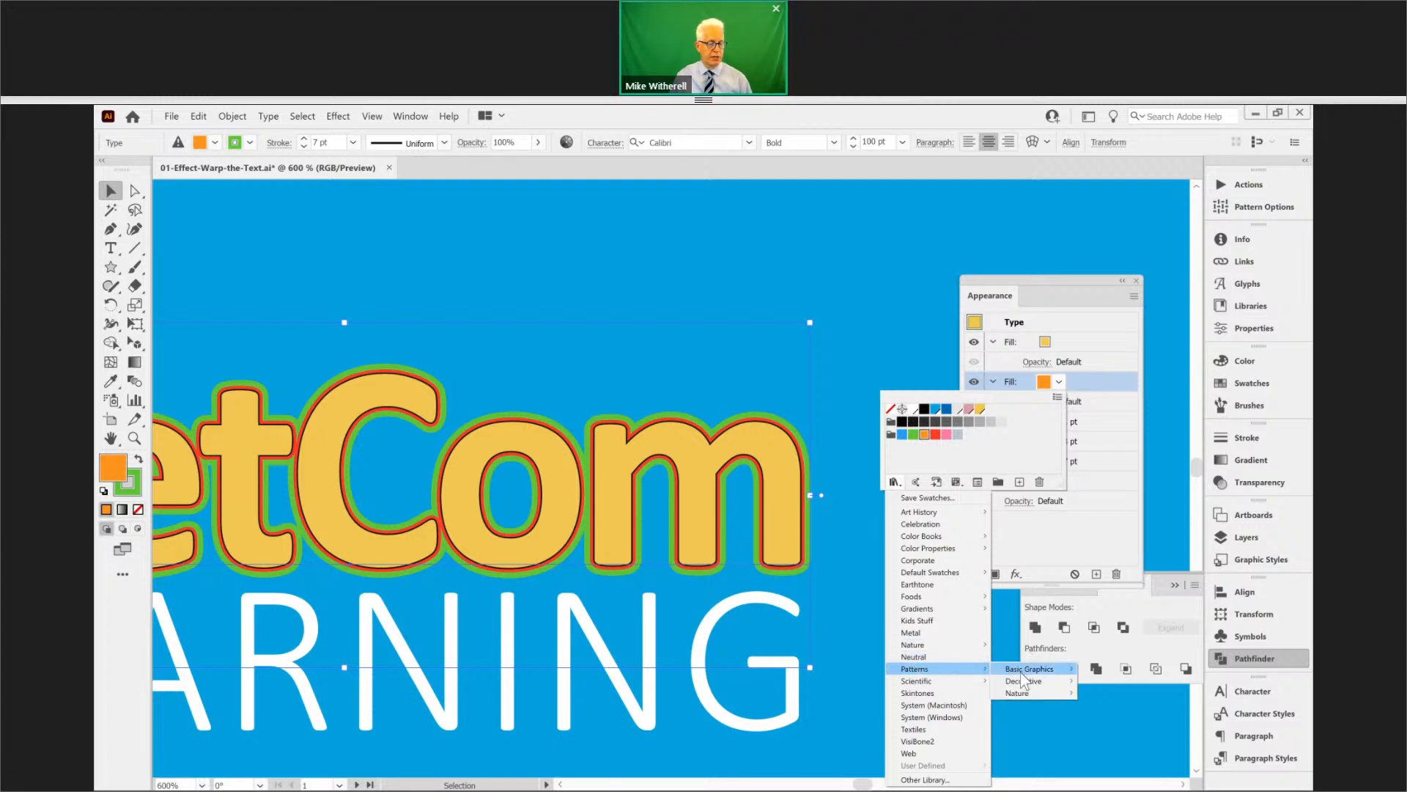
mouse_move(1022, 680)
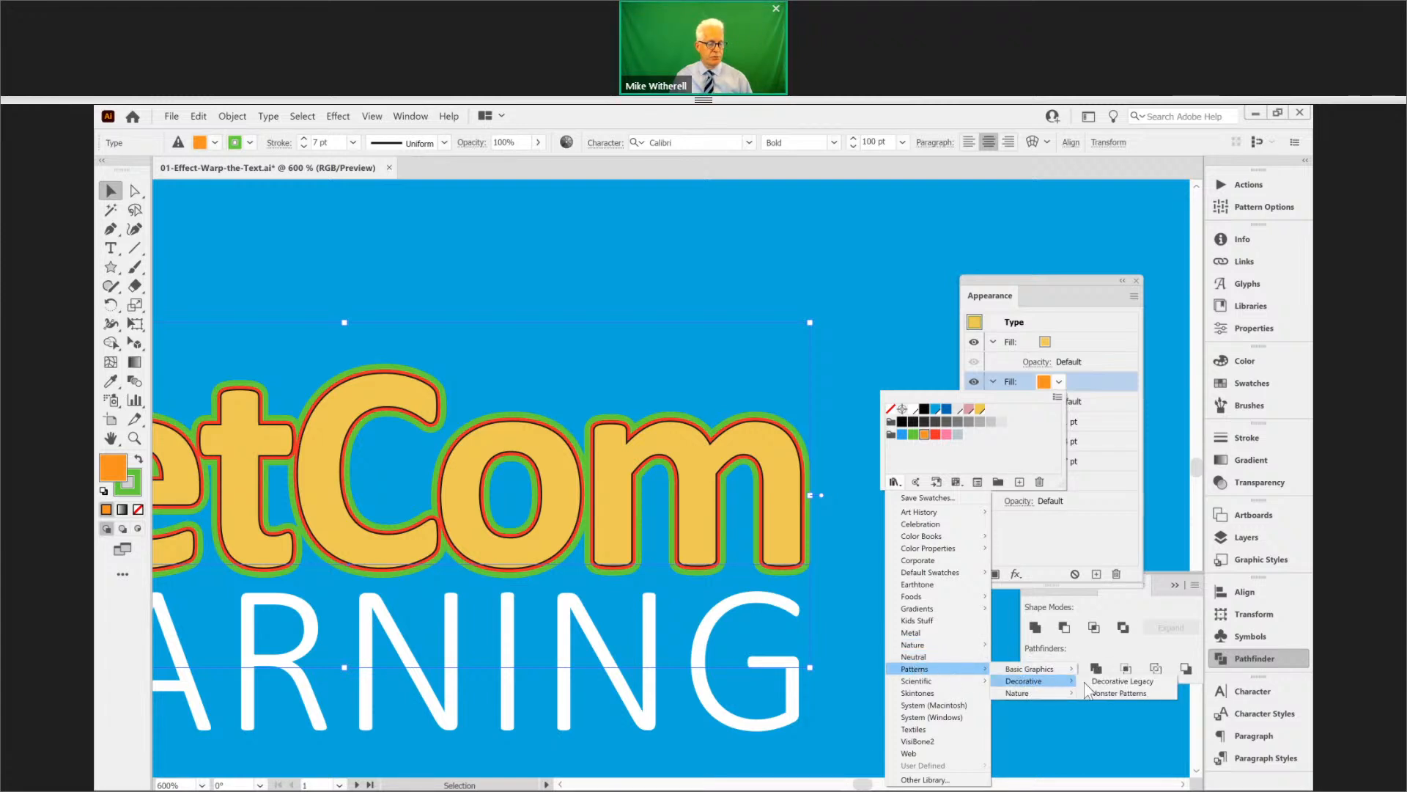
left_click(1103, 693)
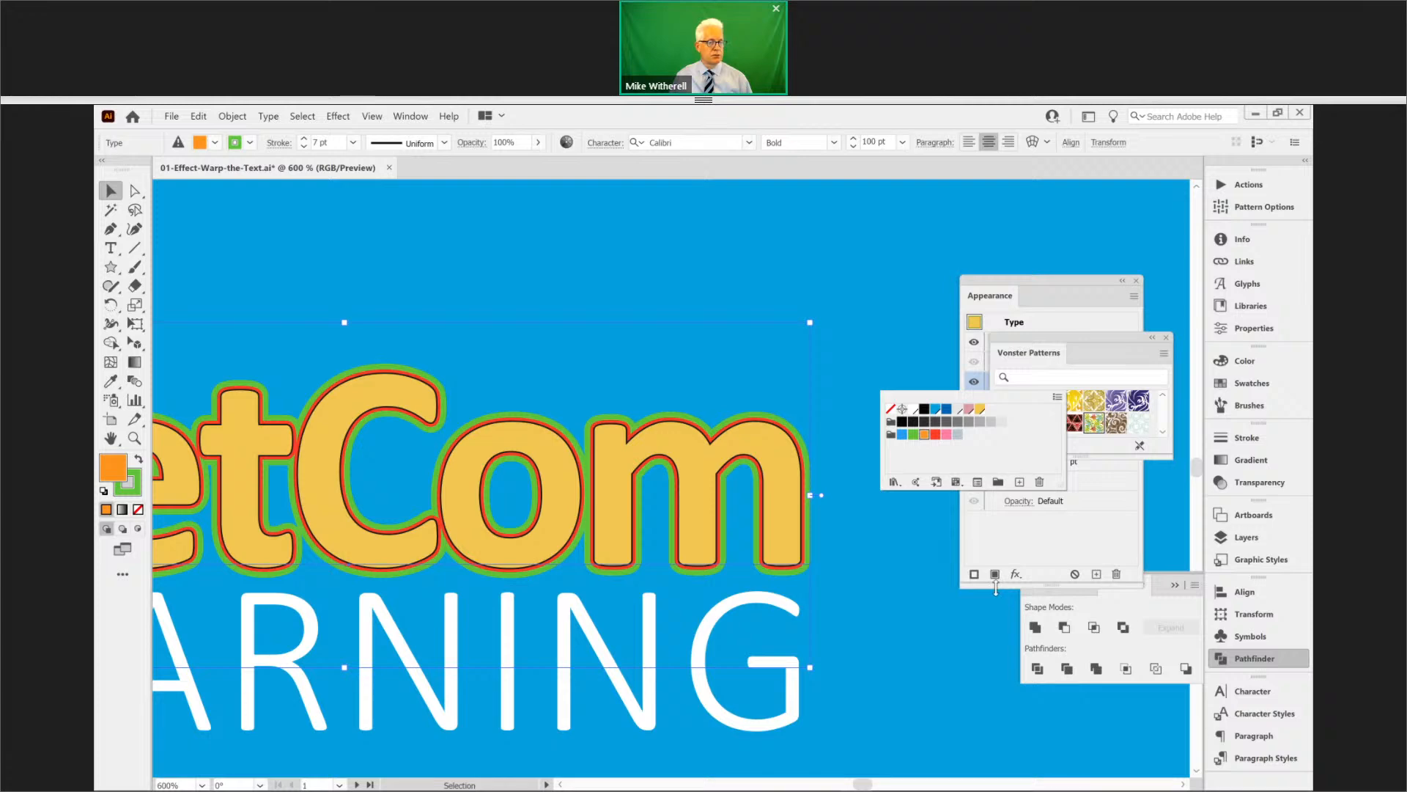
left_click(1087, 424)
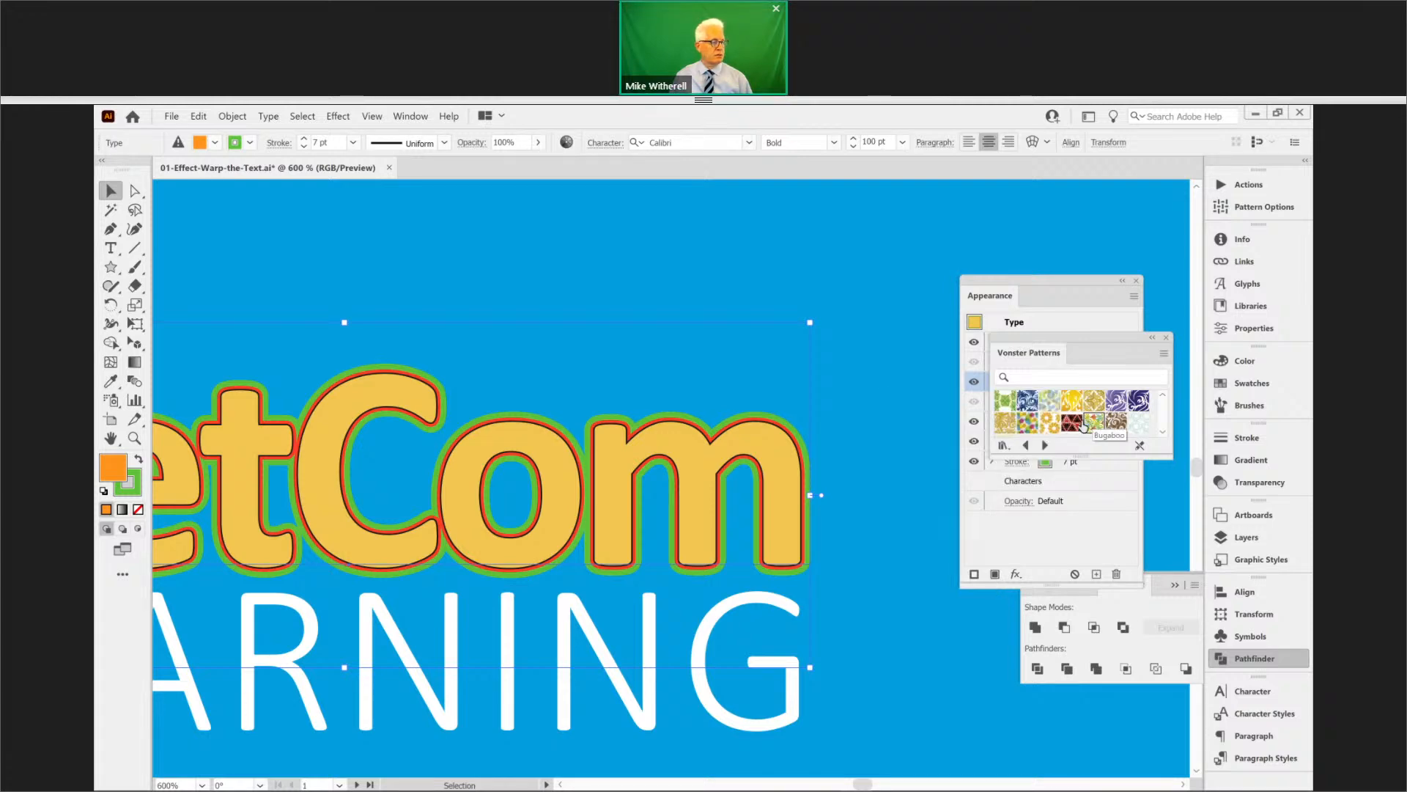
left_click(1025, 426)
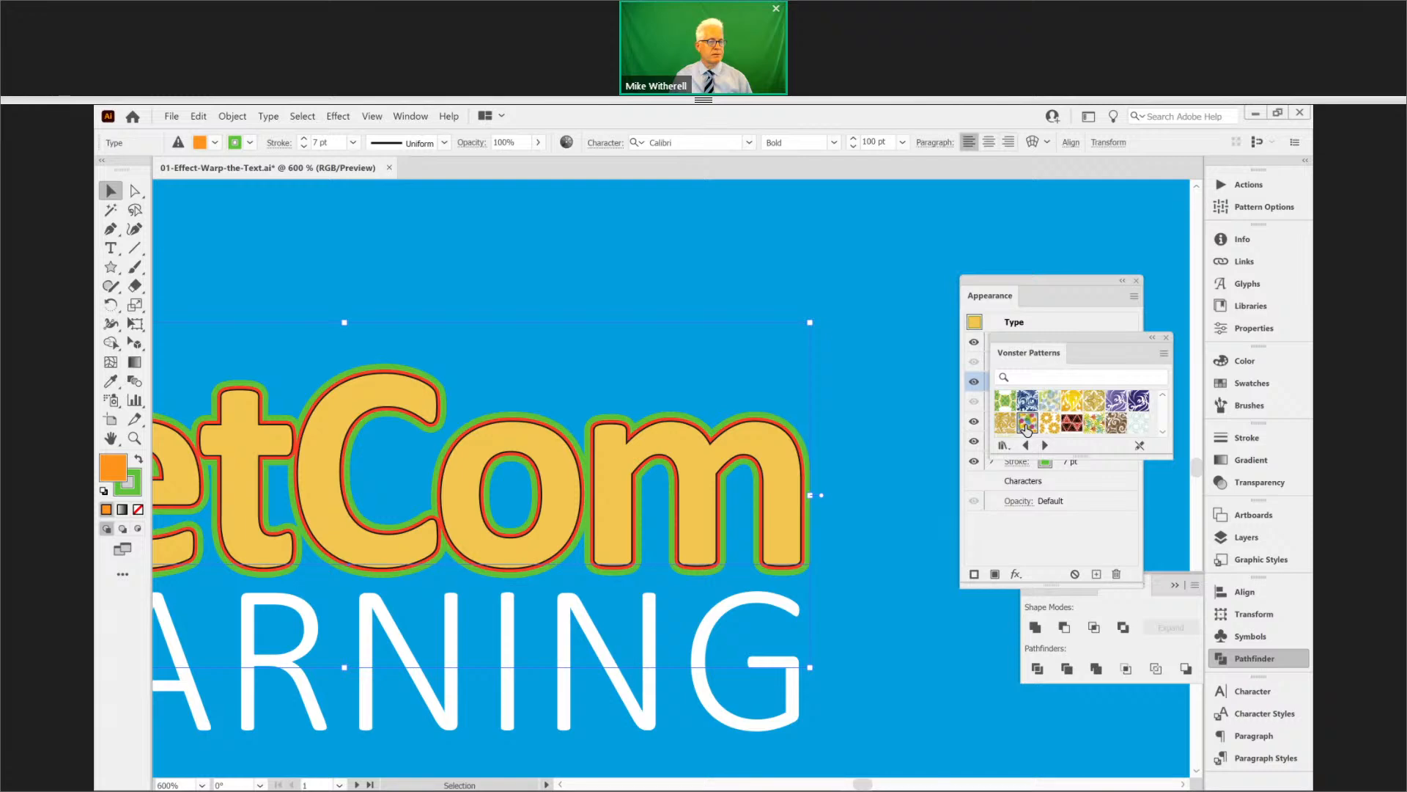
left_click_drag(1052, 337, 815, 309)
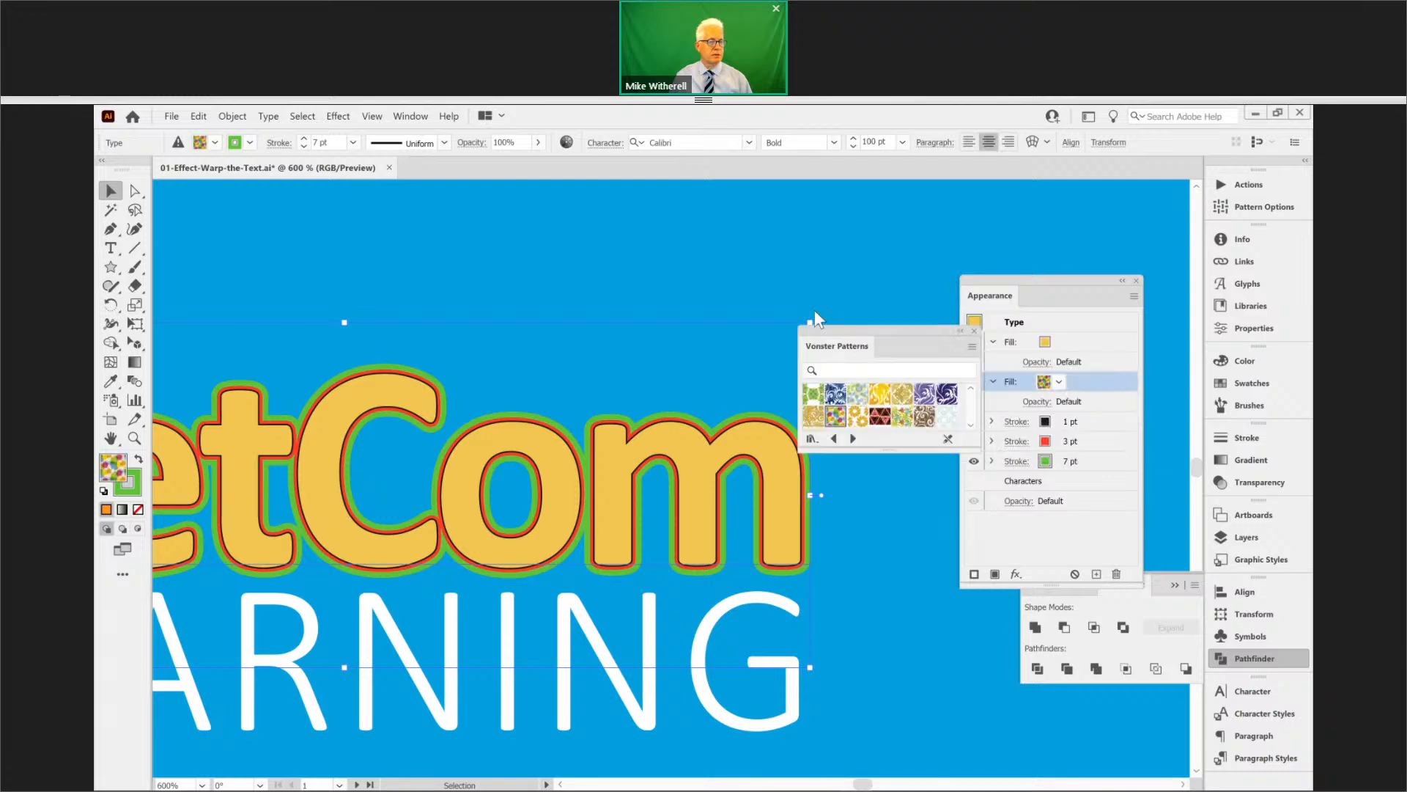
- Set the blending mode of the NetCom text's top yellow fill to Overlay
left_click(1048, 342)
left_click(1058, 342)
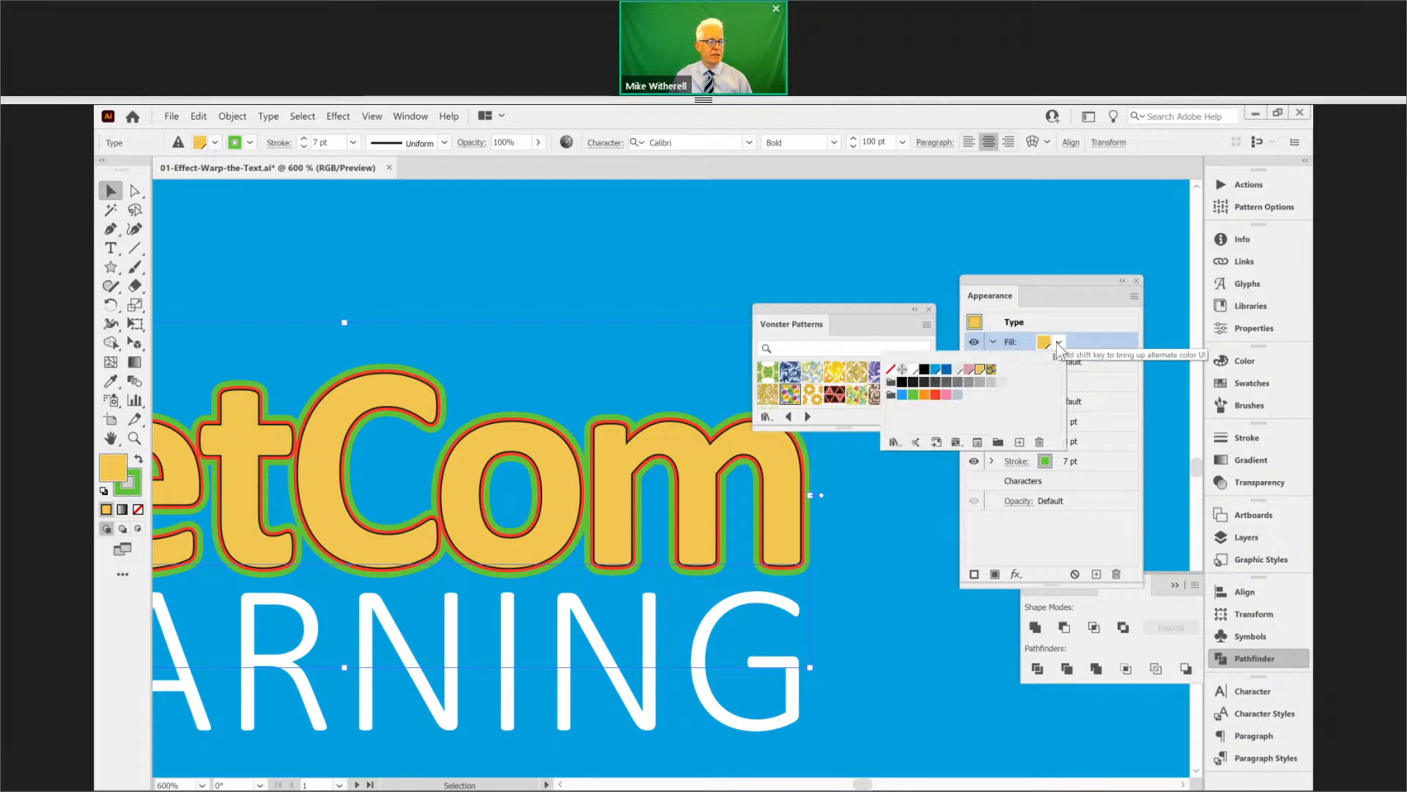
left_click(1011, 345)
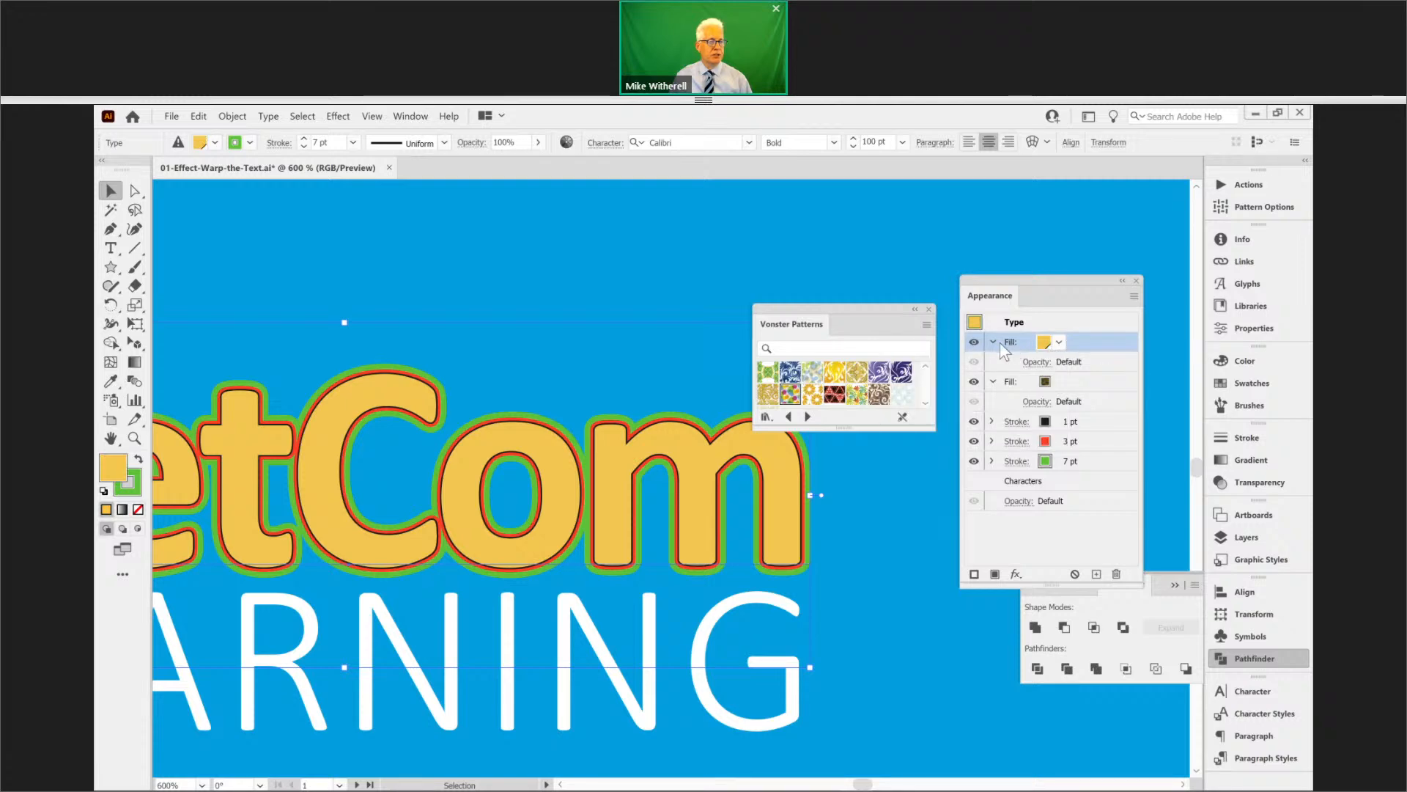
left_click(995, 343)
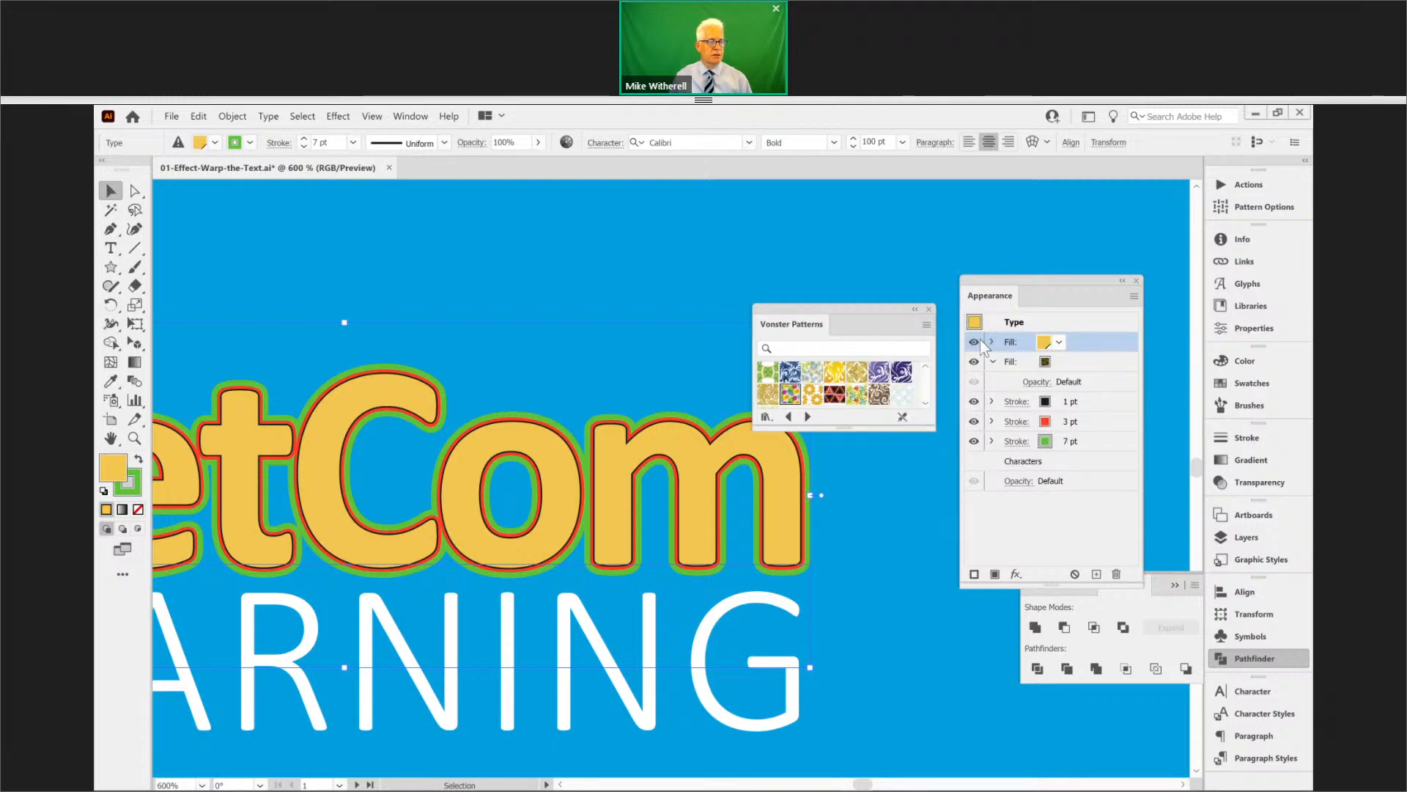
left_click(992, 341)
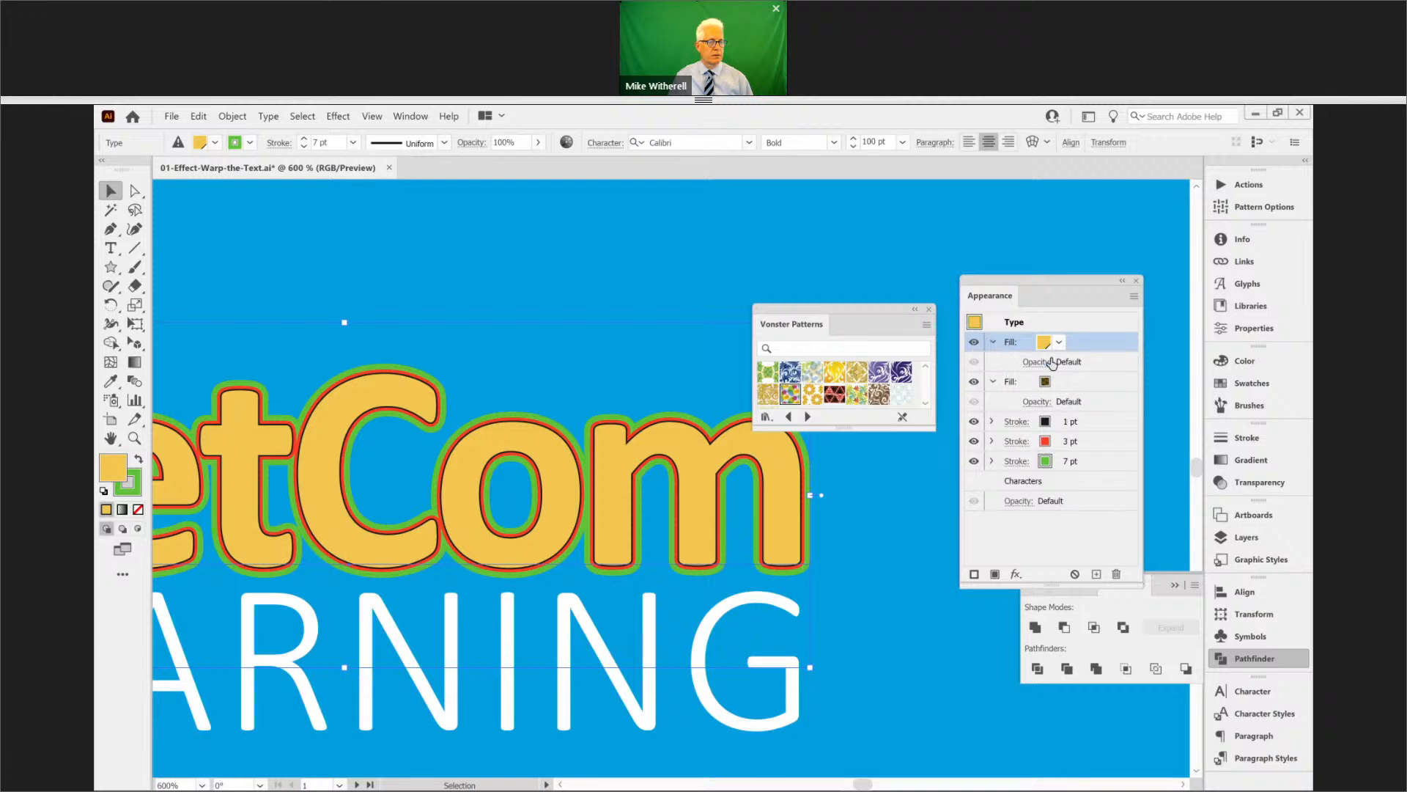
left_click(1041, 362)
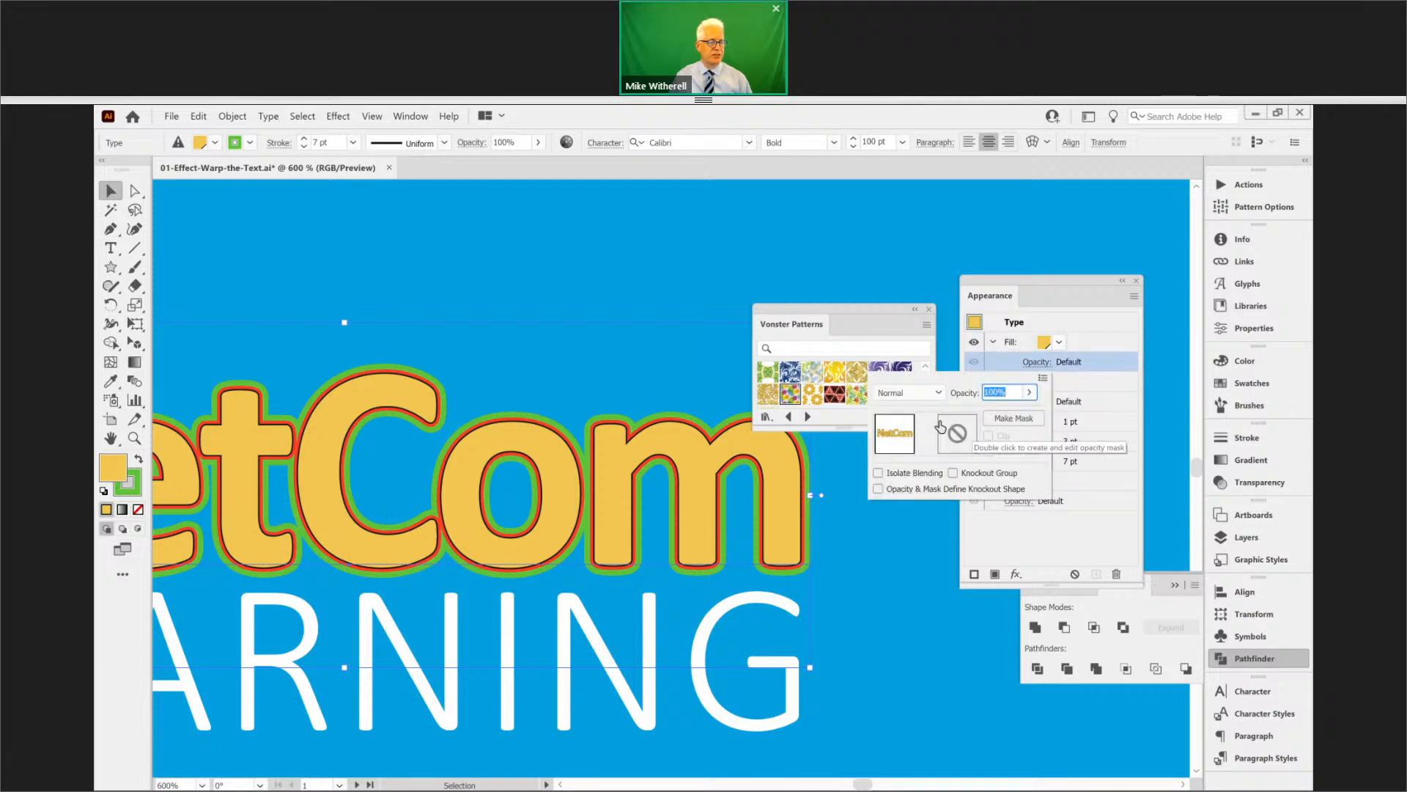
left_click(909, 393)
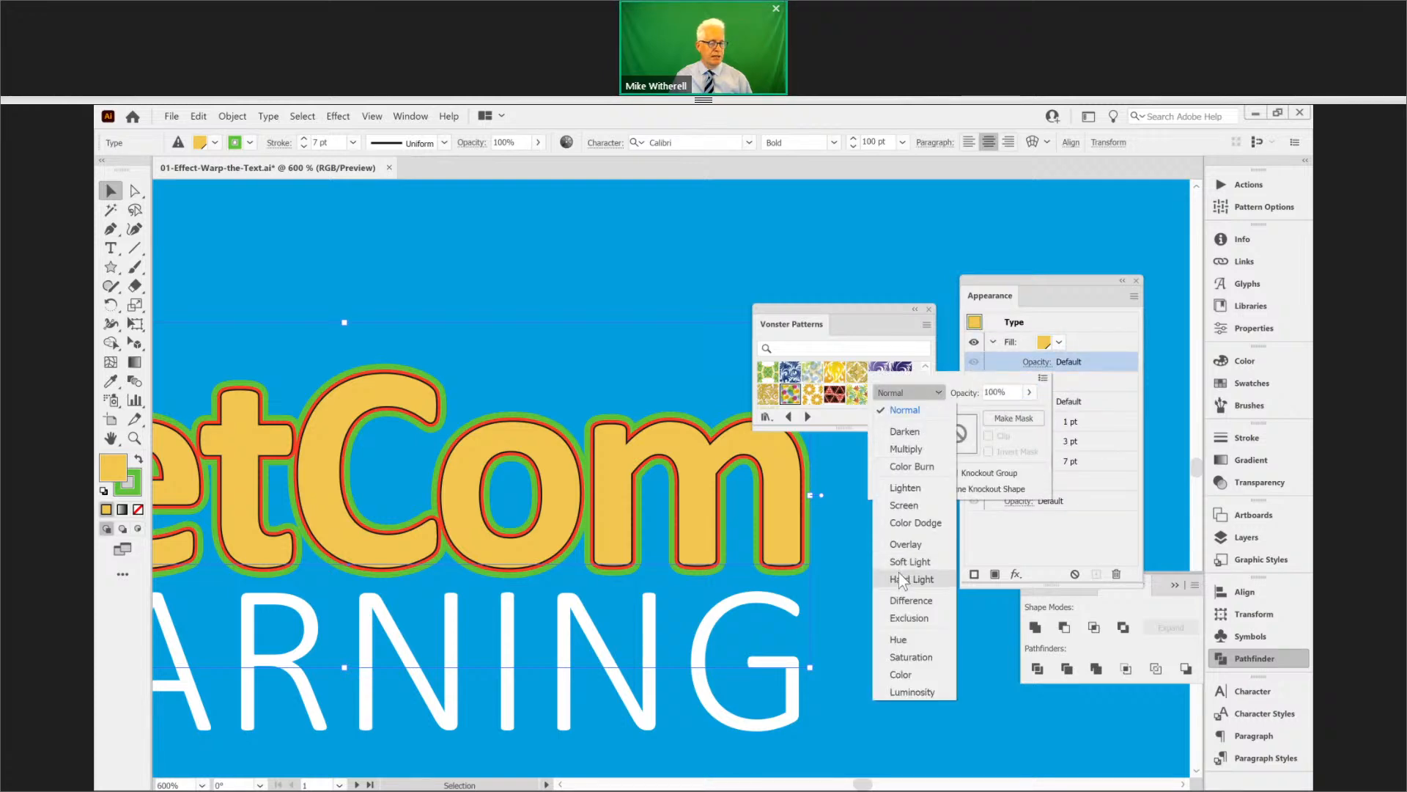
left_click(903, 544)
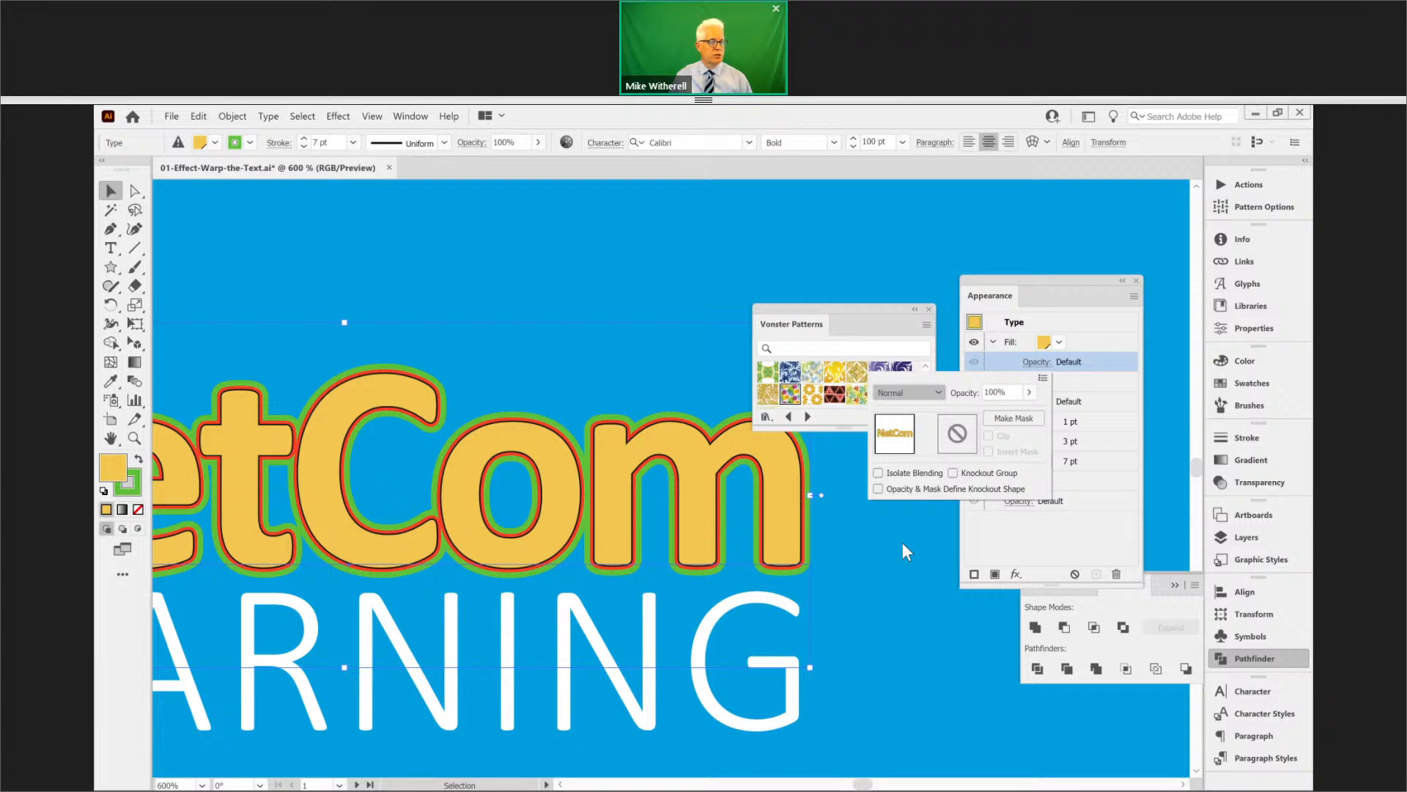
left_click(1045, 342)
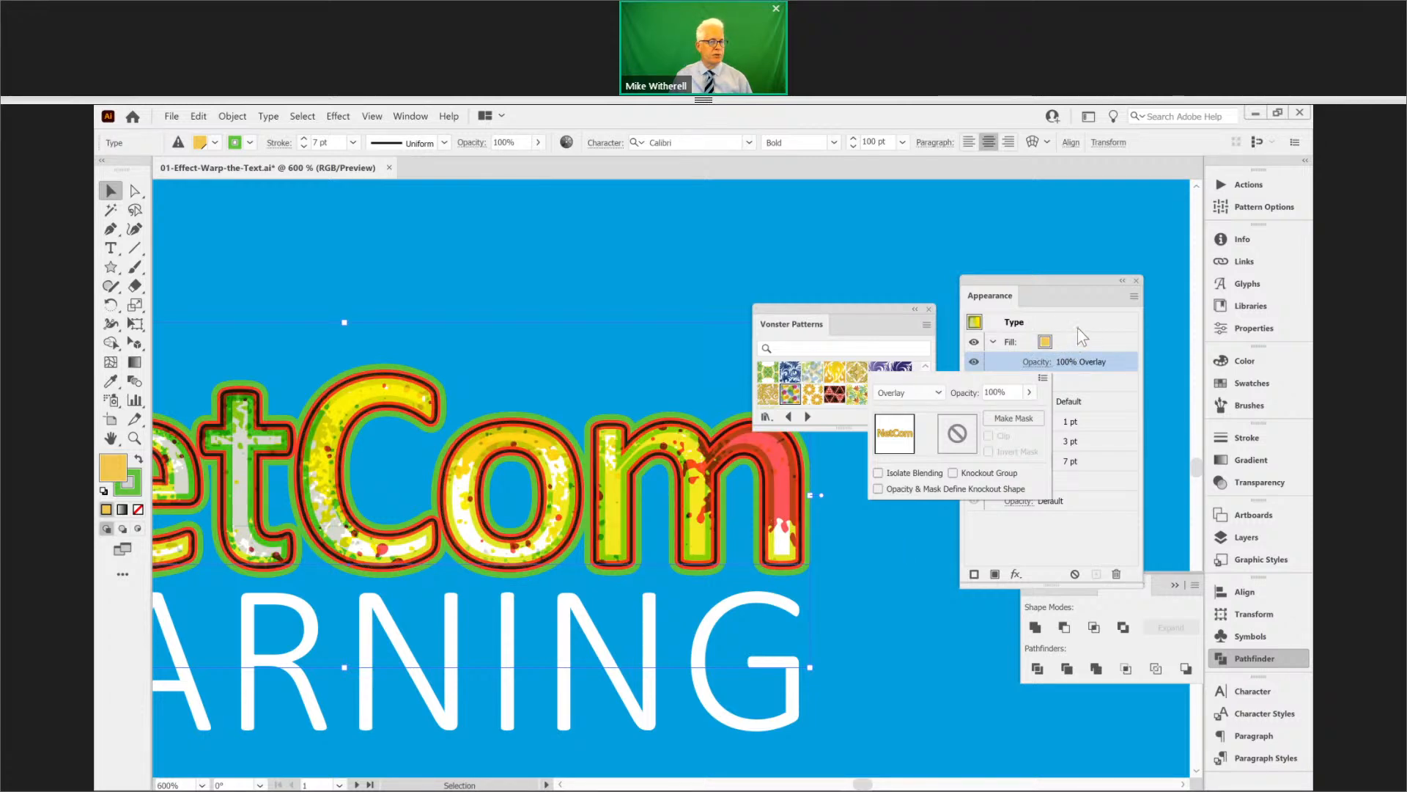
left_click(1045, 381)
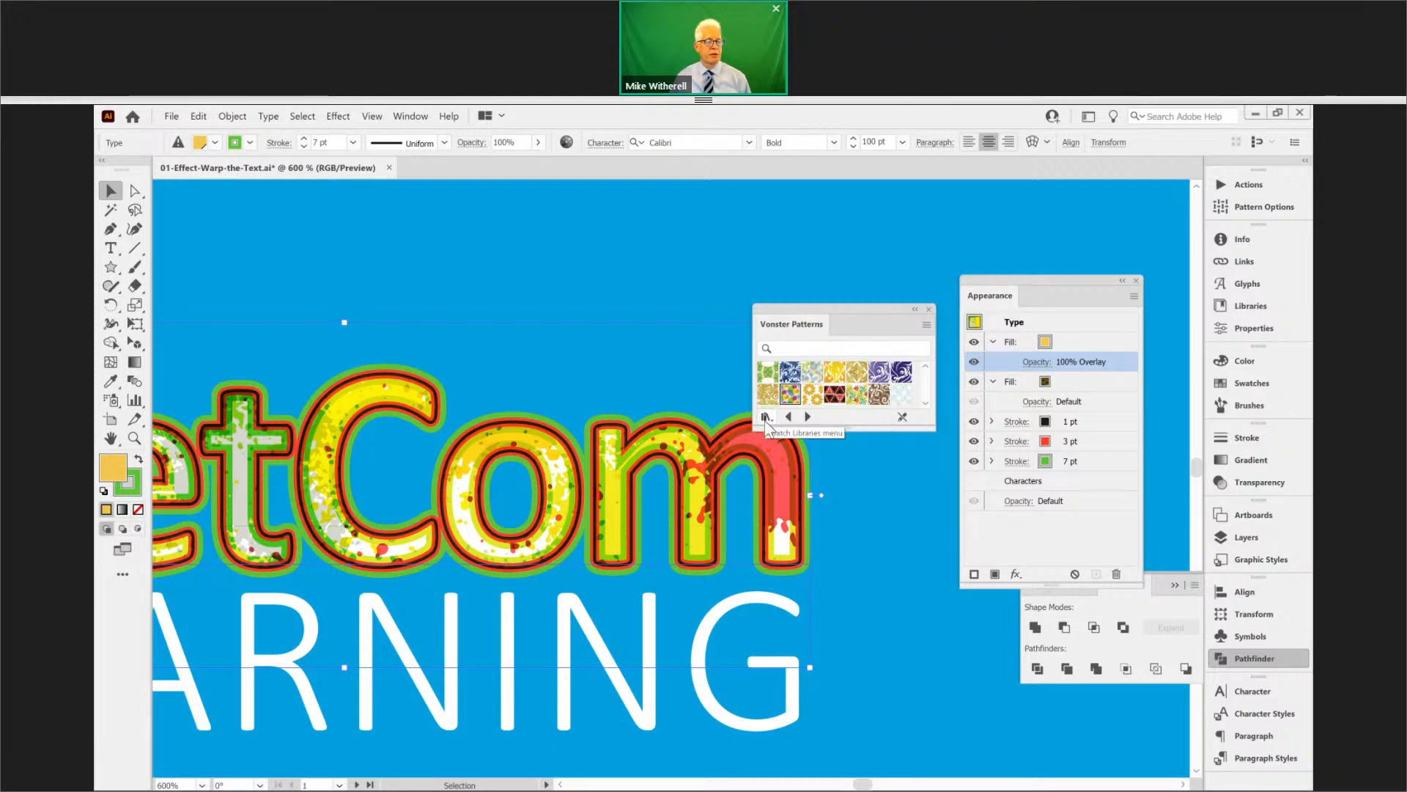
- Float the Graphic Styles panel and apply the glowing red-orange illuminated button style from the Buttons and Rollovers library to the NetCom text
left_click(1242, 562)
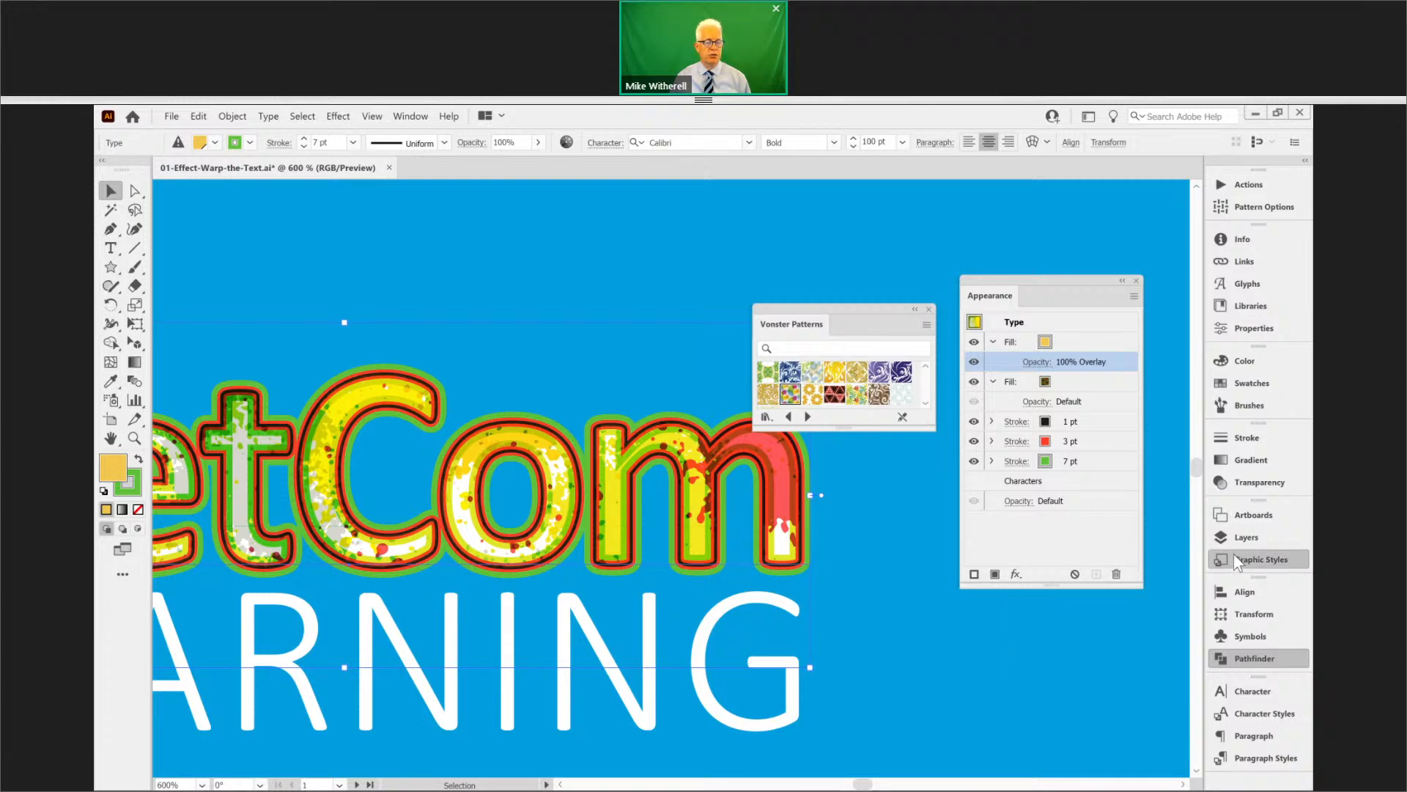
left_click_drag(1234, 555, 779, 247)
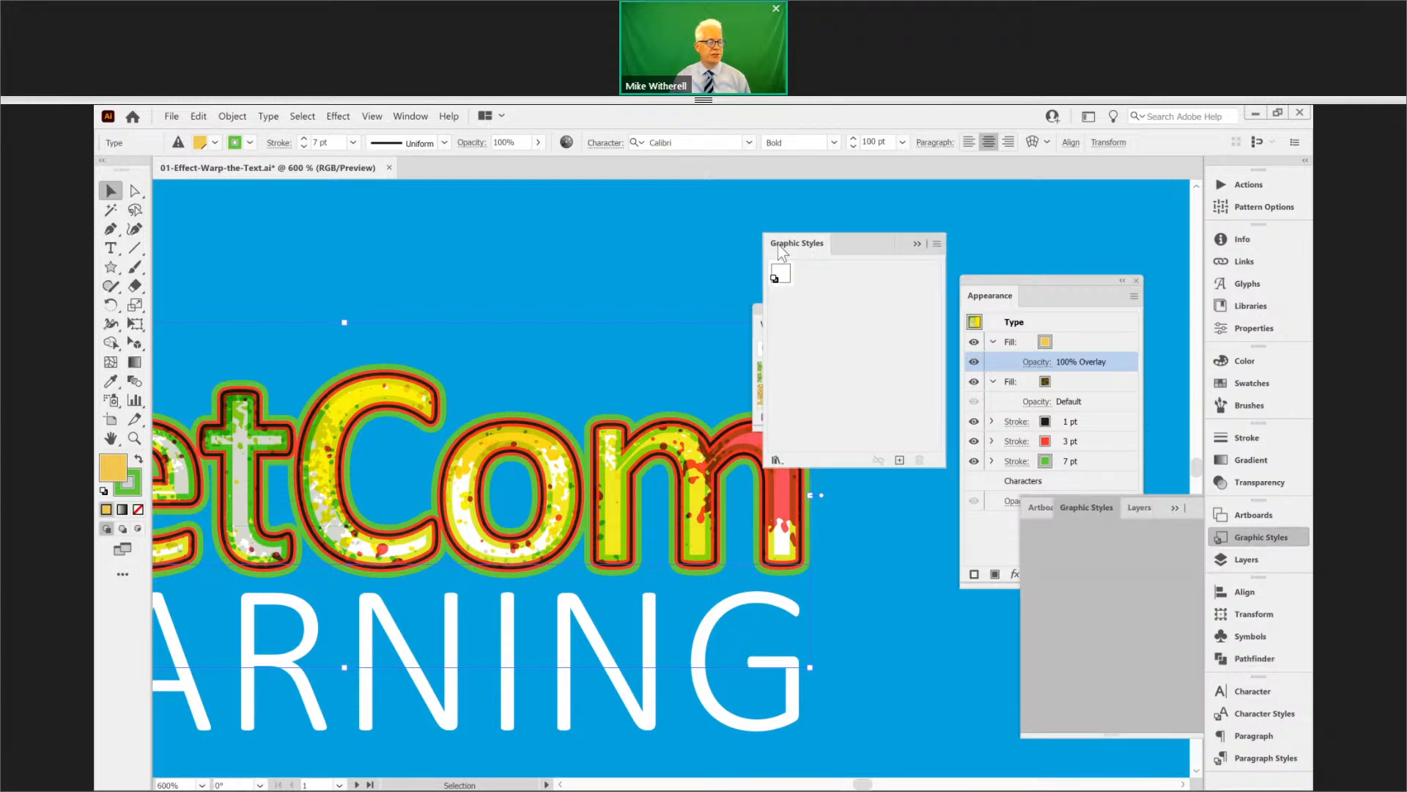
left_click(774, 460)
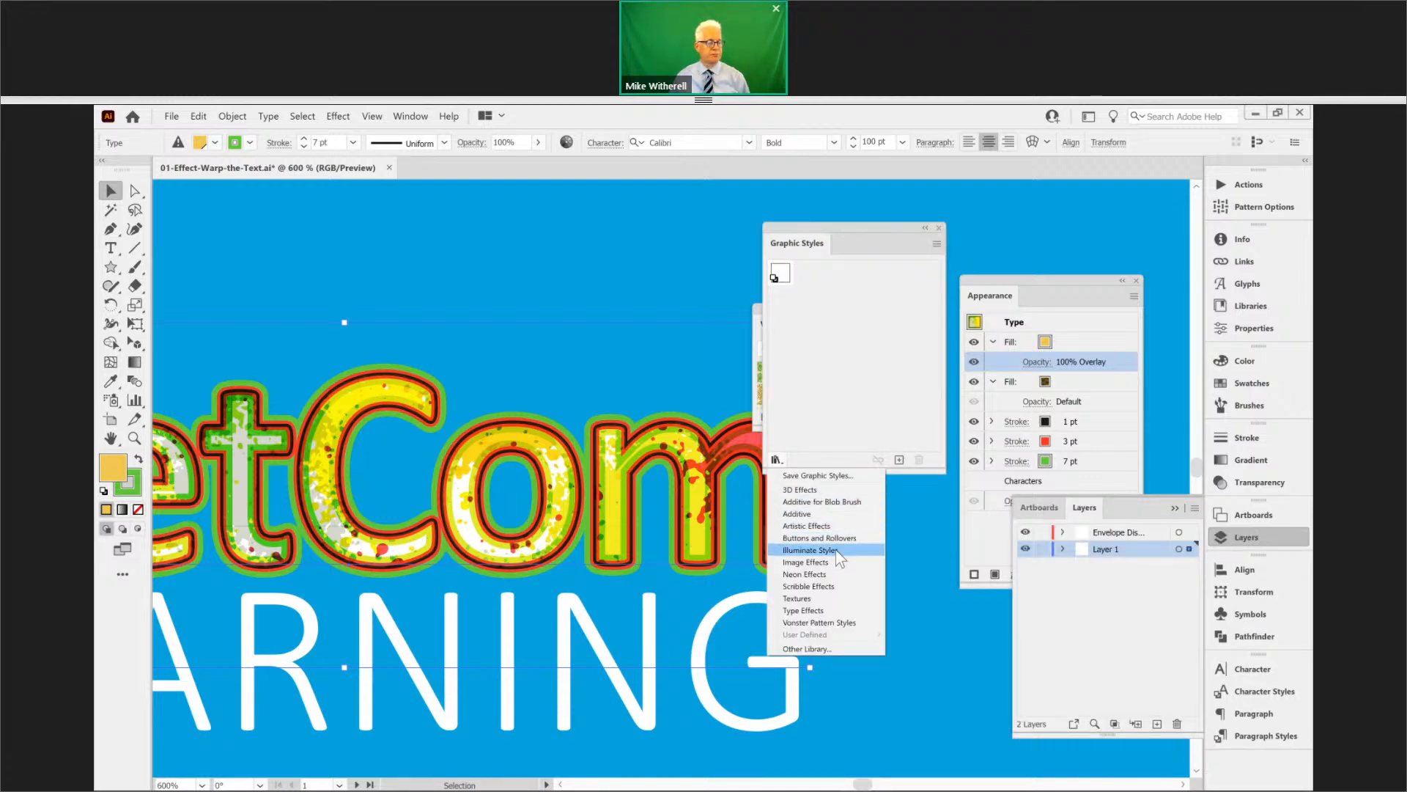
left_click(837, 542)
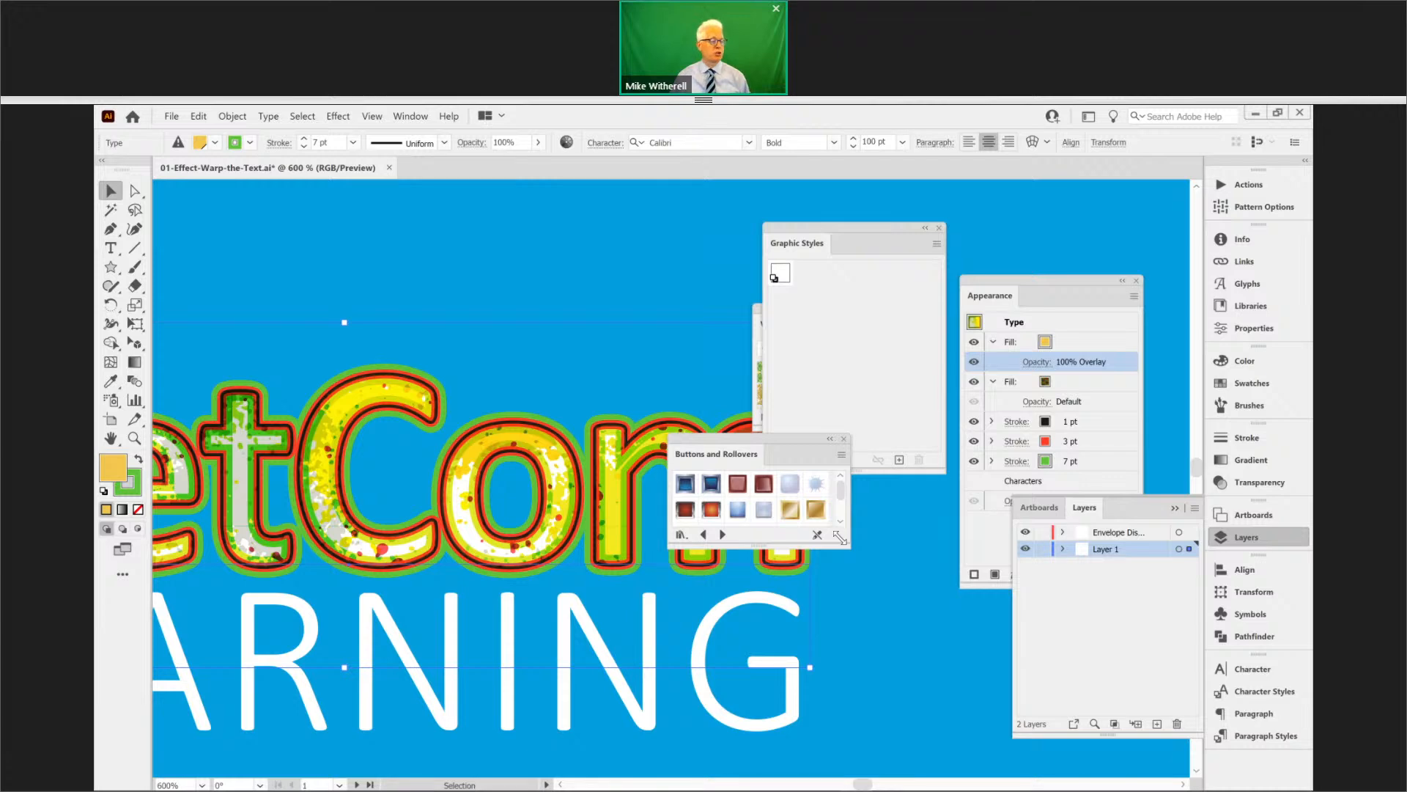
left_click(710, 513)
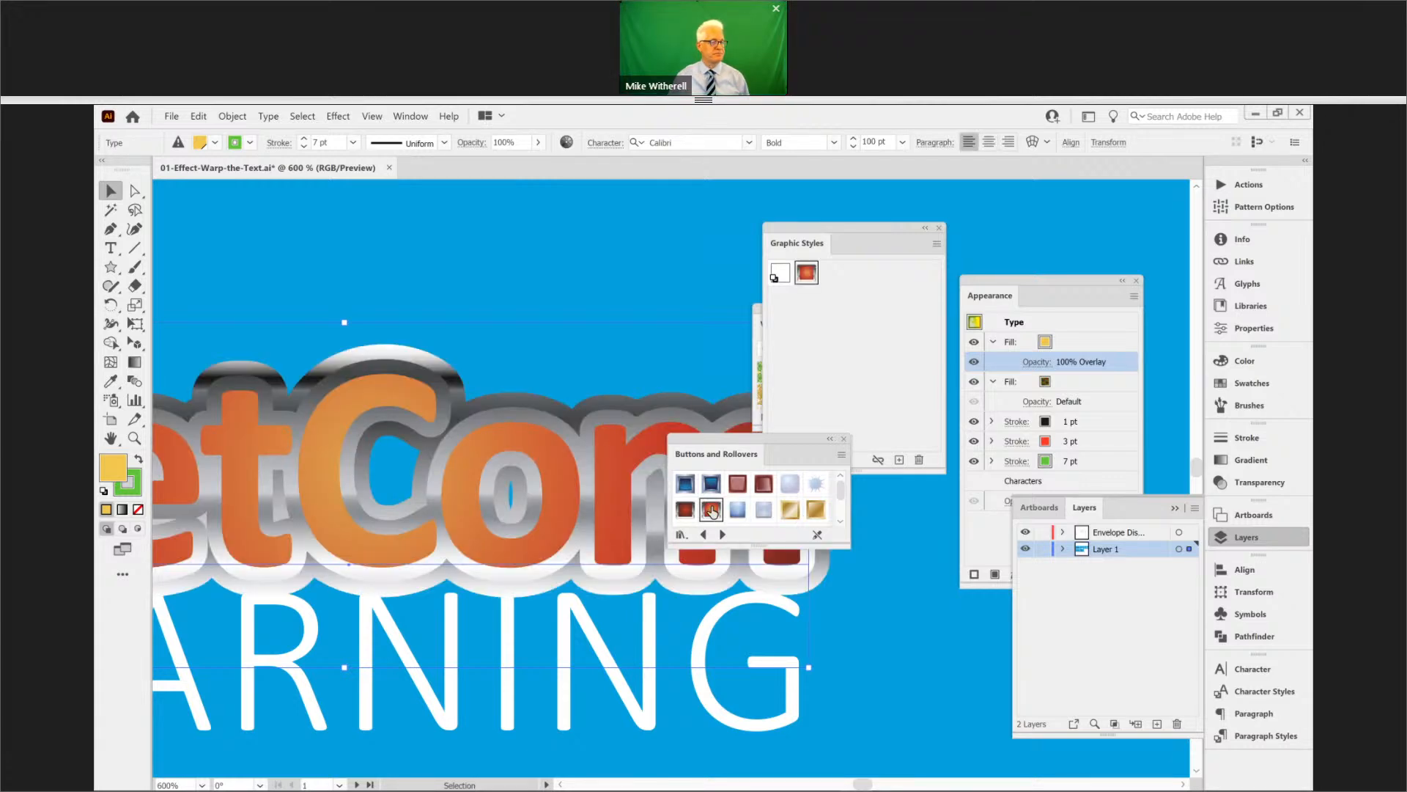
left_click(844, 438)
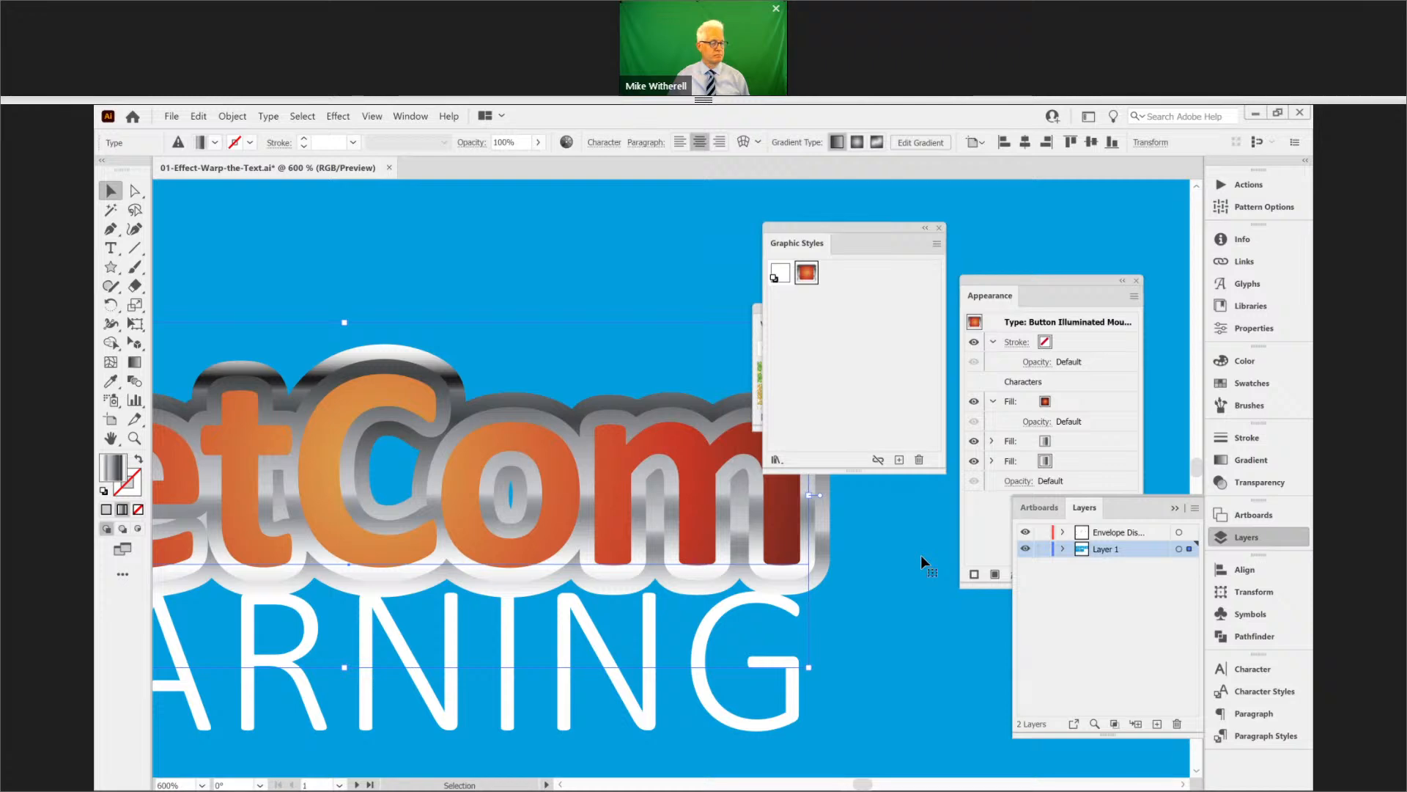
- Select the NetCom text on the artboard and put away the Layers and Graphic Styles panels
key("ctrl+h")
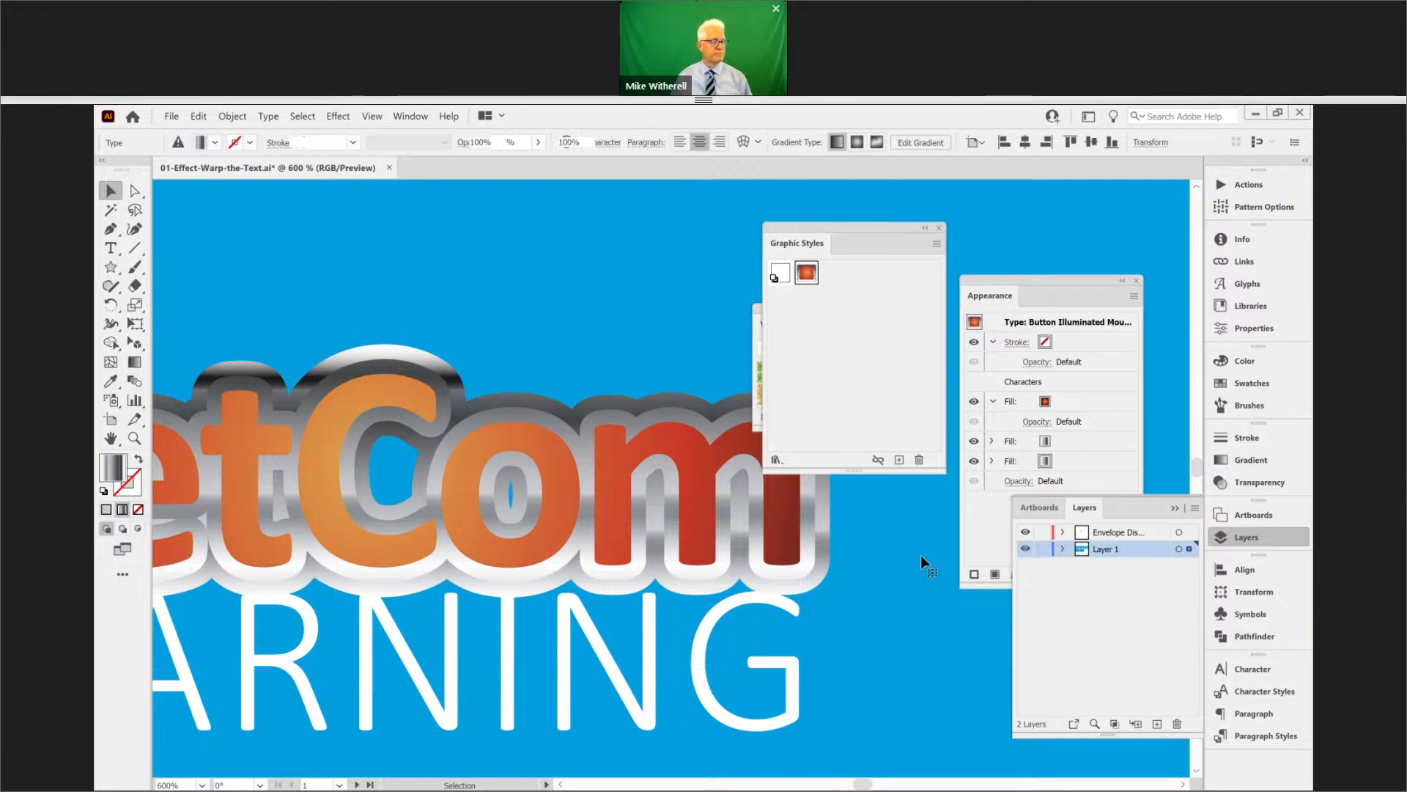
left_click(921, 556)
key("ctrl+0")
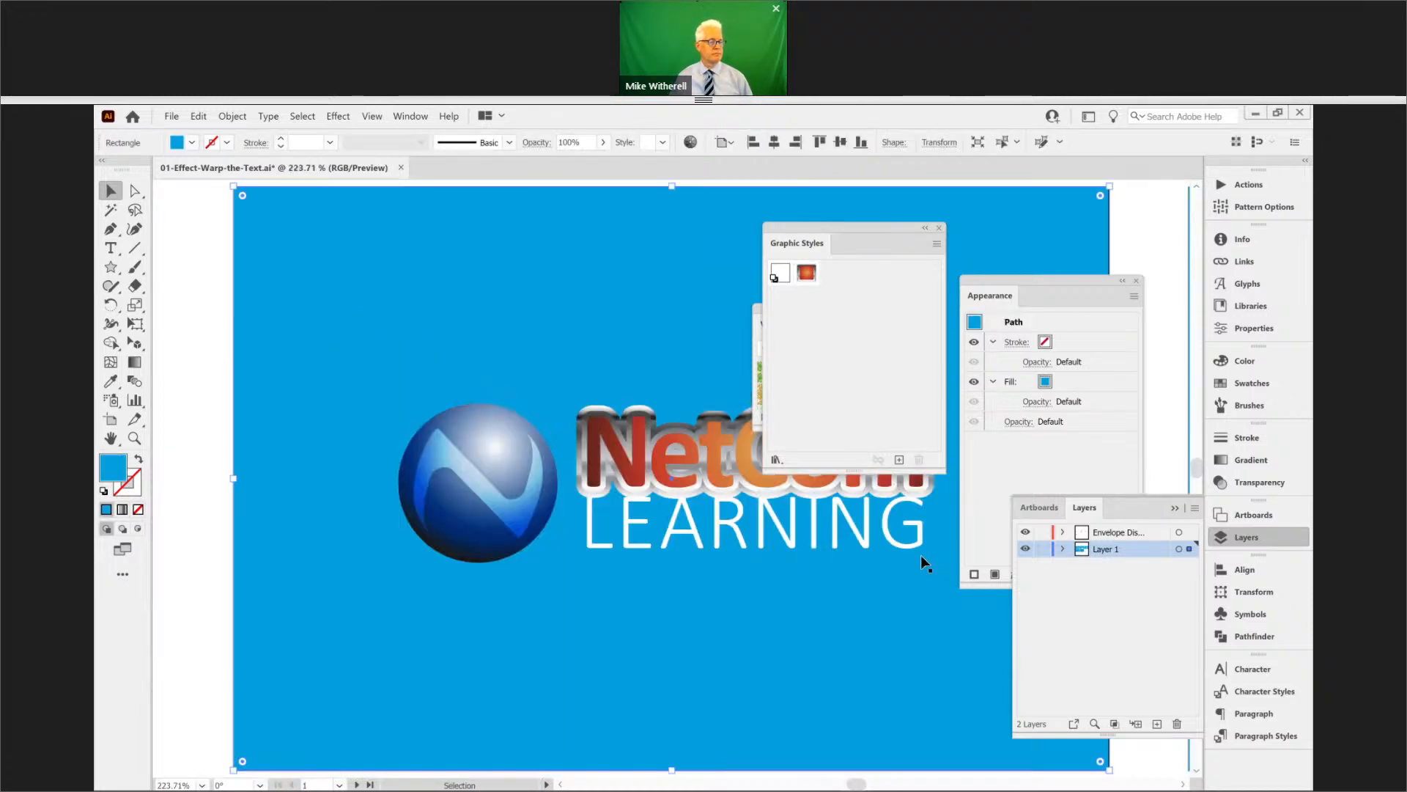
key("space")
left_click_drag(807, 585, 667, 664)
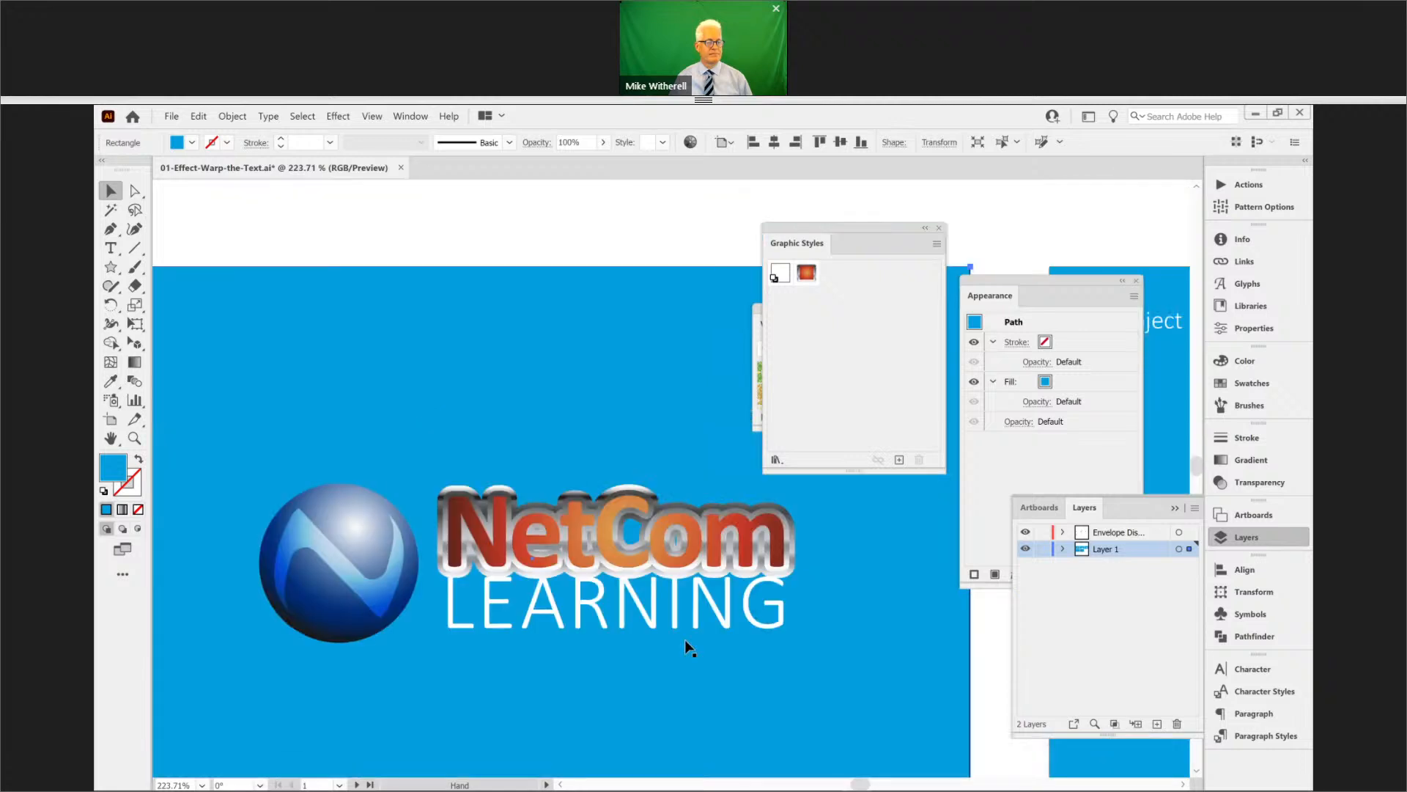
left_click(1174, 509)
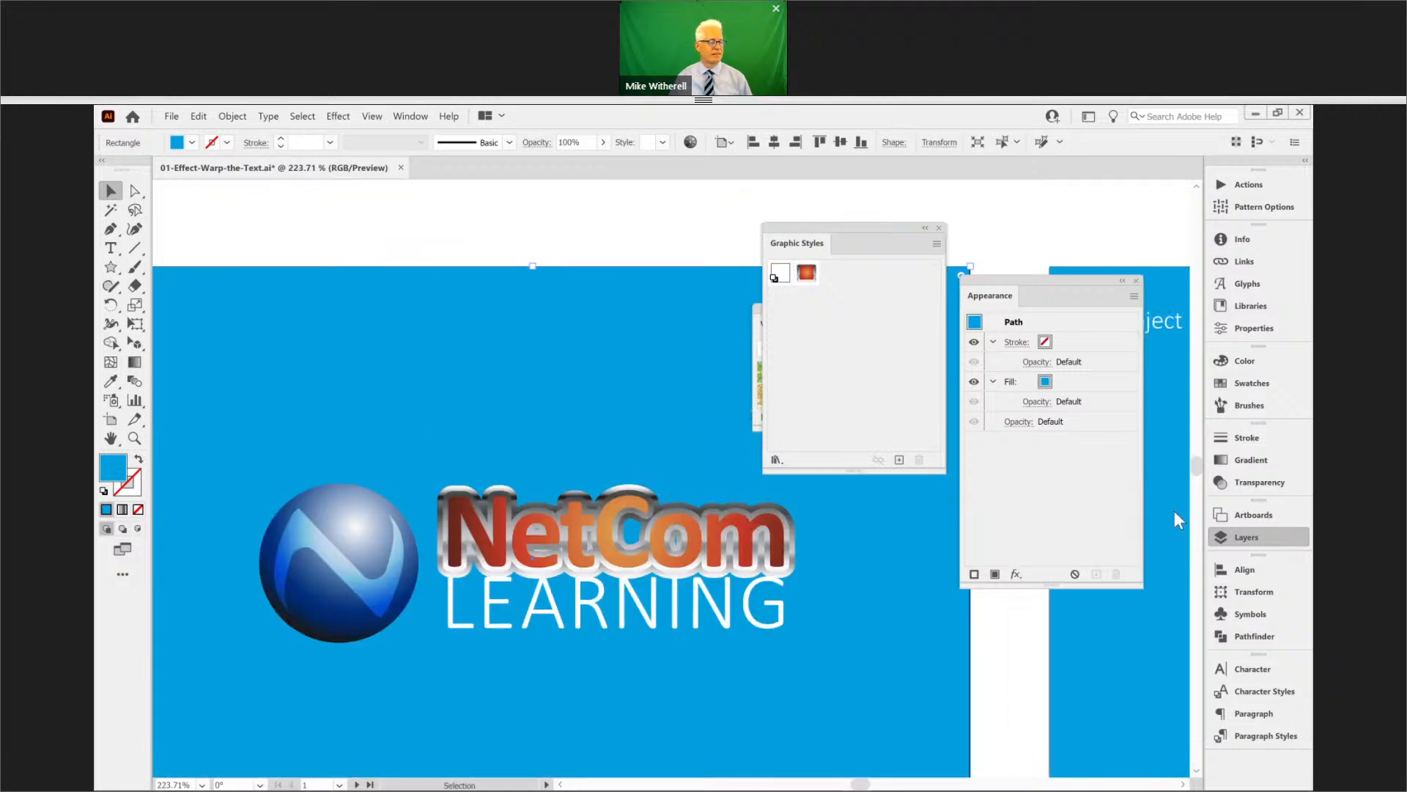
left_click(726, 539)
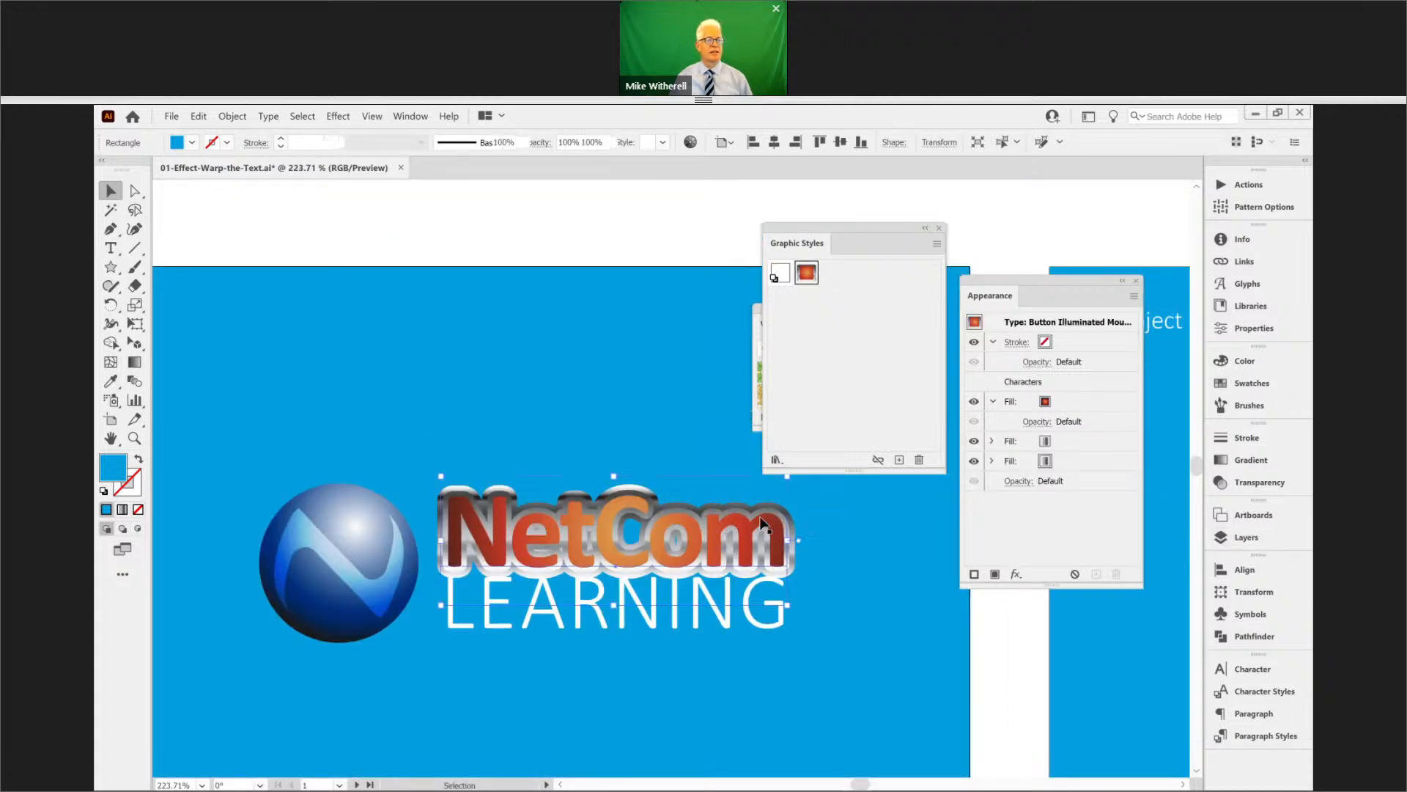
left_click(939, 228)
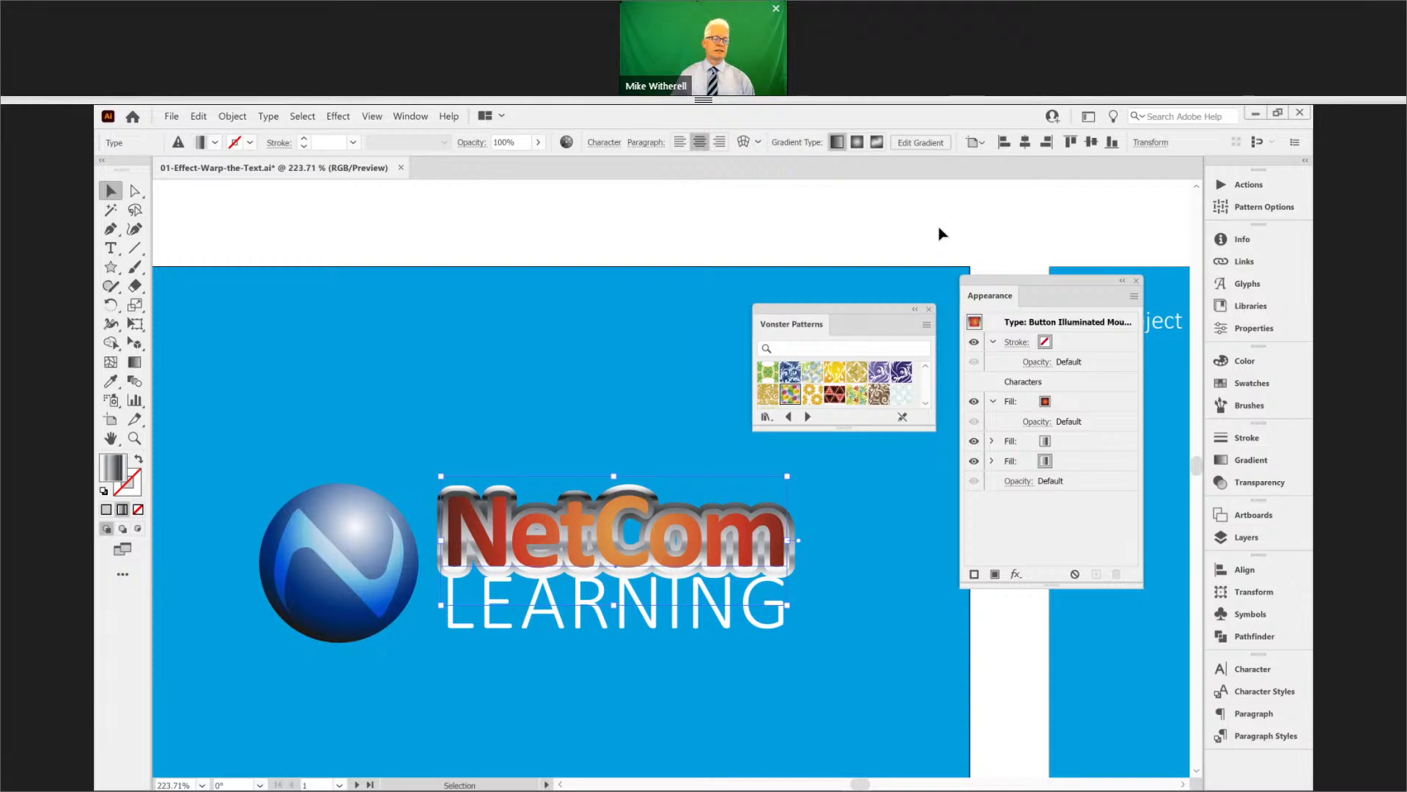